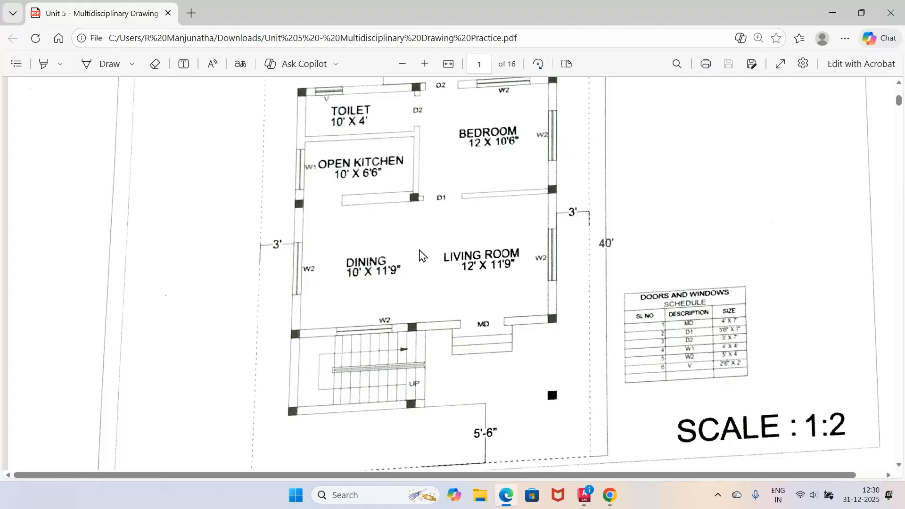
# Review the floor plan's rooms and dimensions in the PDF, and switch to the PLAN1 drawing in AutoCAD.
pyautogui.scroll(1, 423, 255)
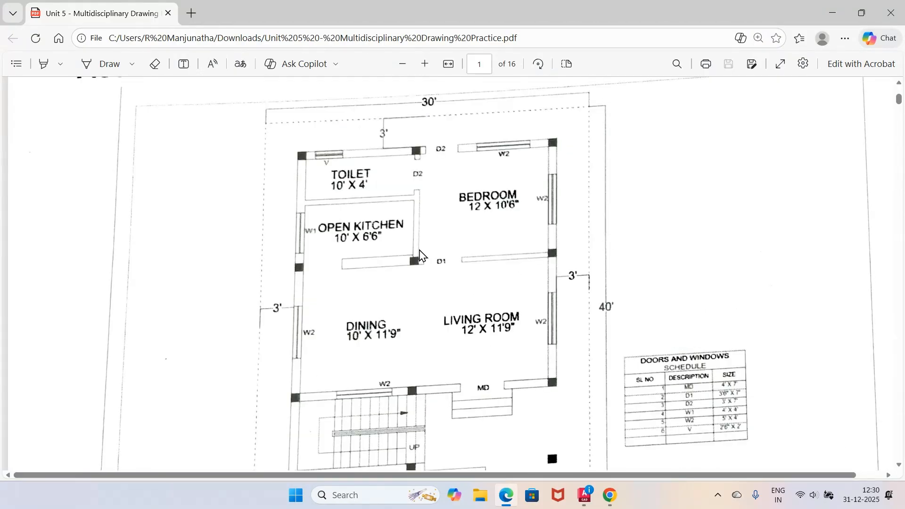
pyautogui.scroll(-1, 423, 255)
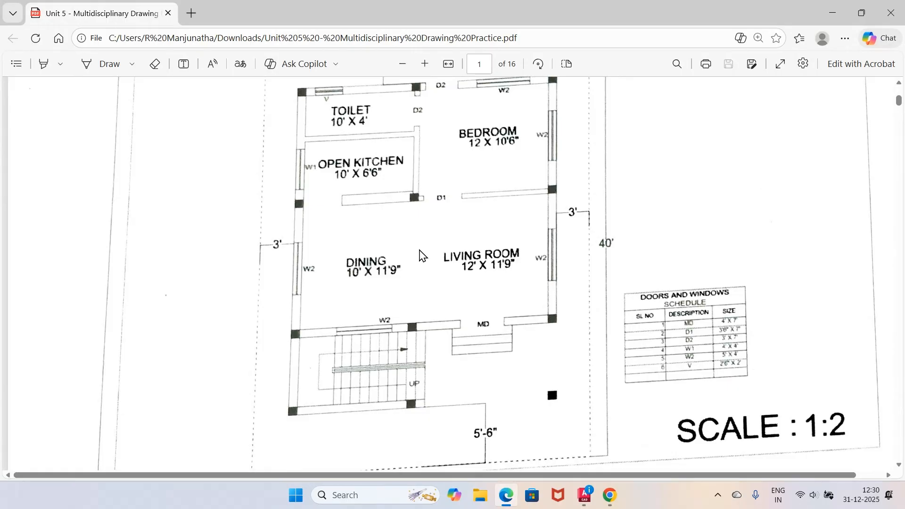
pyautogui.hotkey('alt', 'Tab')
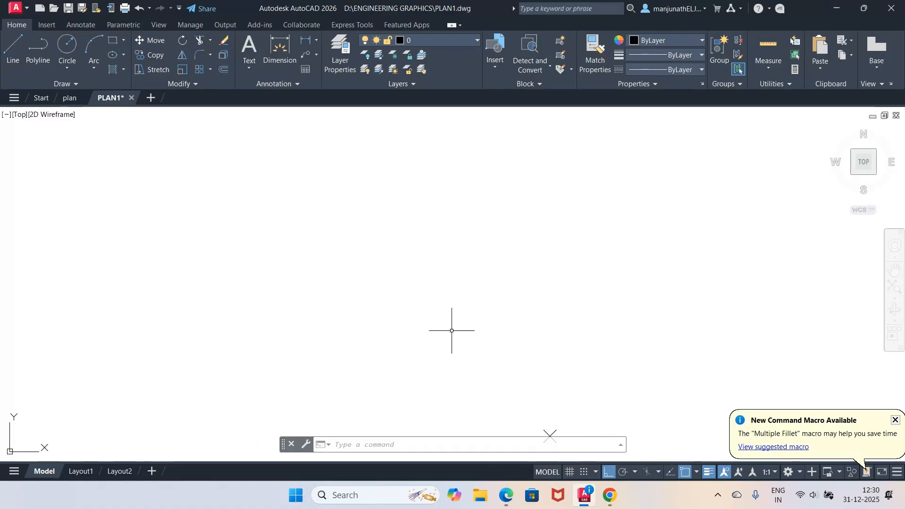
pyautogui.click(505, 495)
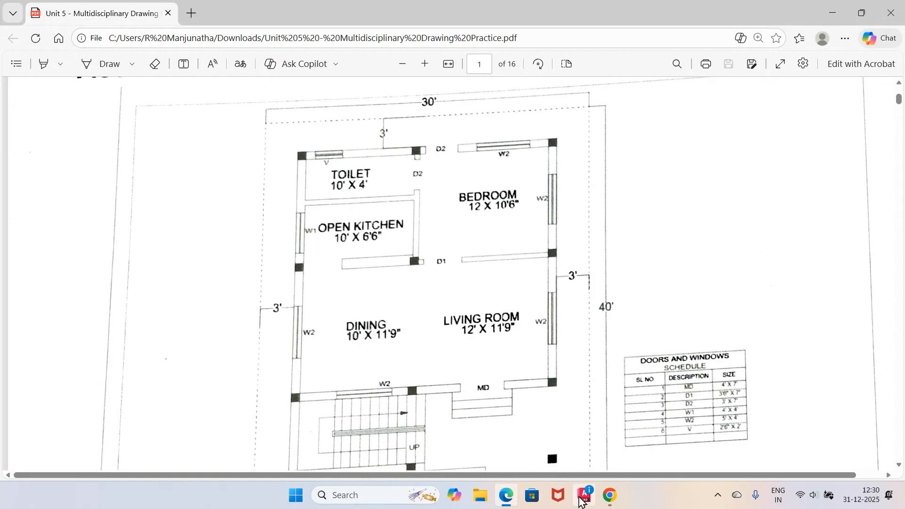
pyautogui.click(583, 498)
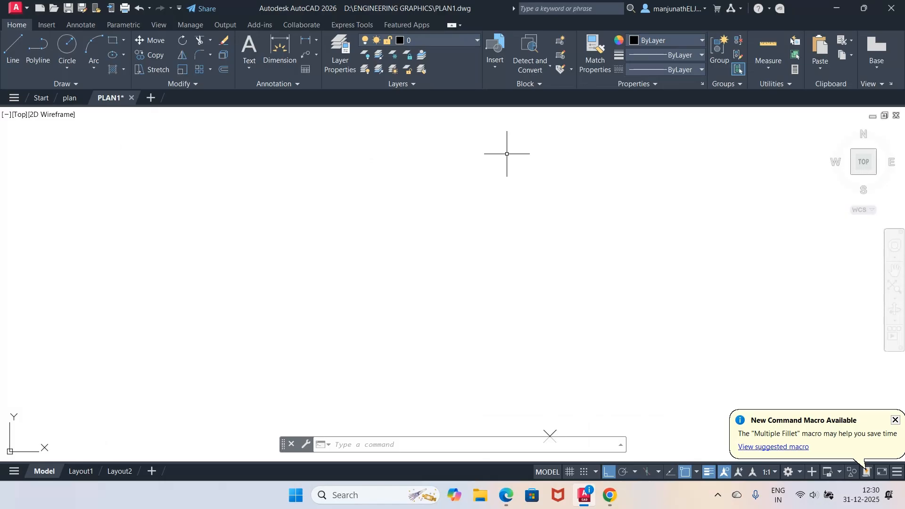
# Set the drawing's length unit type to Engineering and accept Millimeters as the insertion scale.
pyautogui.write('UN')
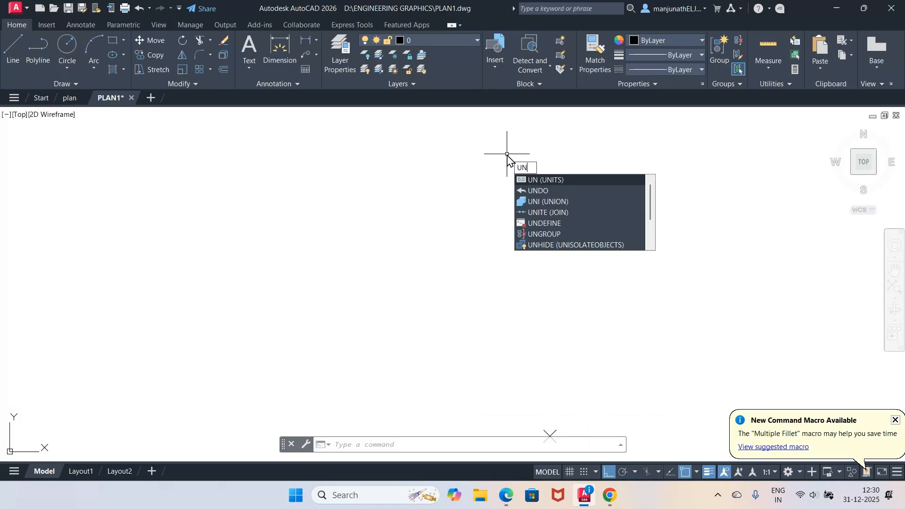
pyautogui.click(559, 181)
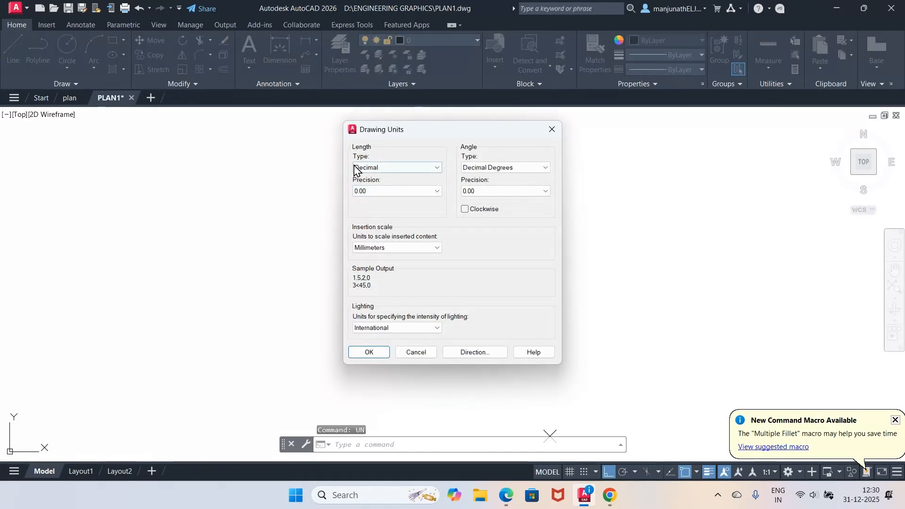
pyautogui.click(389, 168)
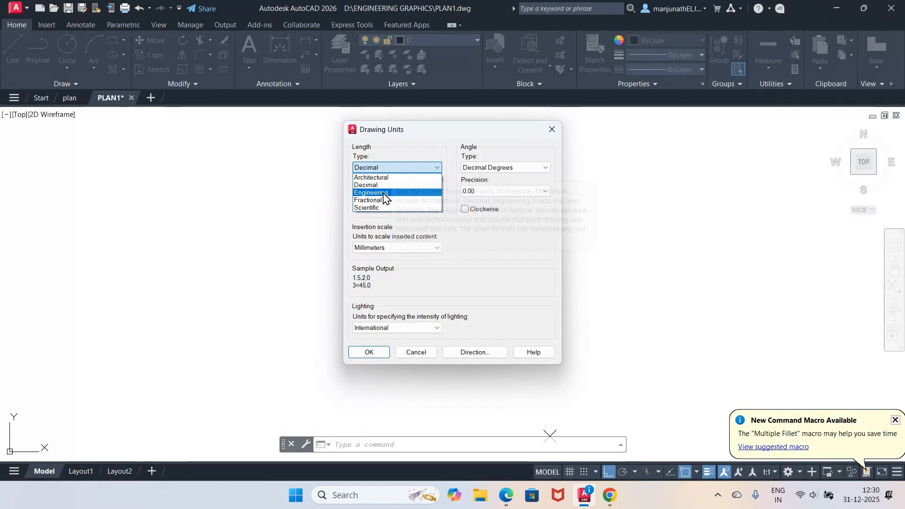
pyautogui.click(384, 193)
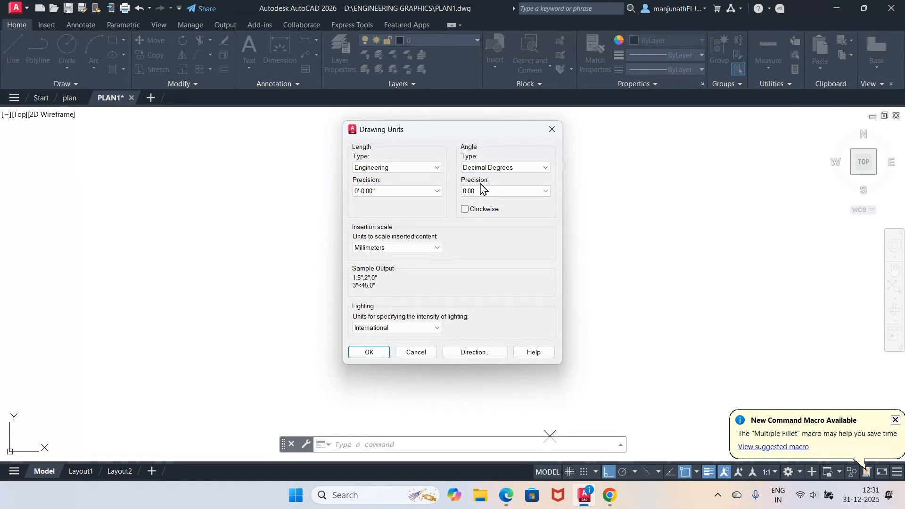
pyautogui.click(435, 248)
pyautogui.click(436, 249)
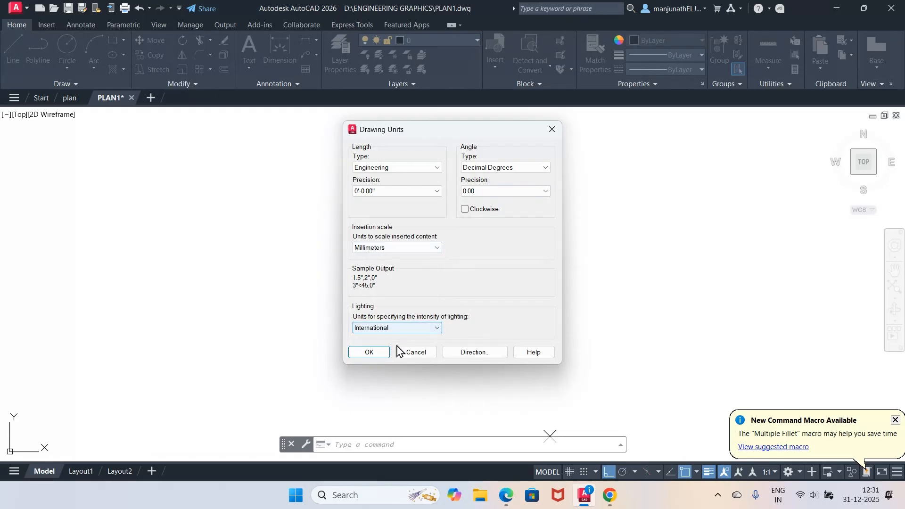
pyautogui.click(369, 353)
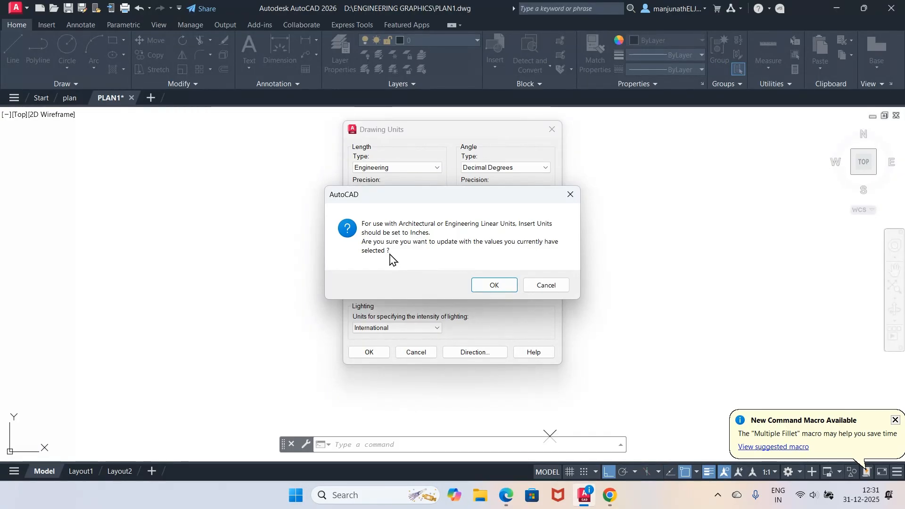
pyautogui.click(495, 287)
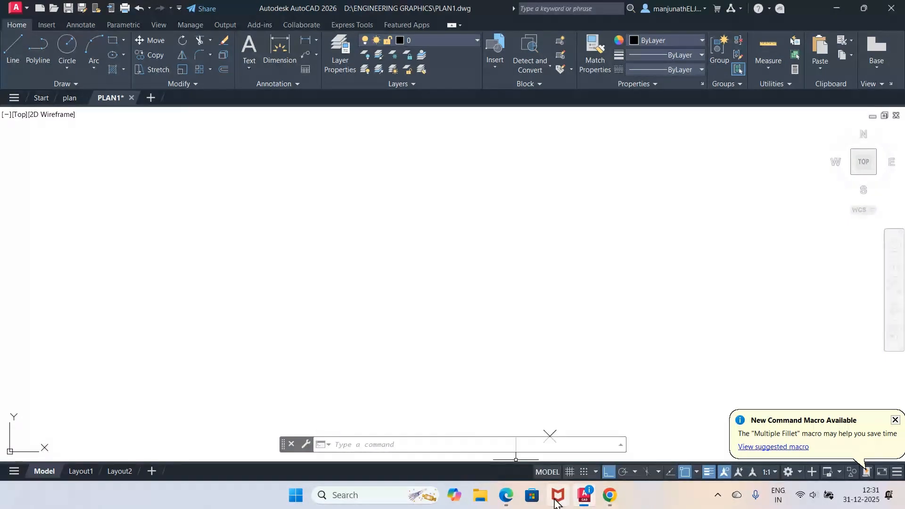
# Consult the floor plan PDF in Edge, and create a layer named WALLS in the PLAN1 drawing in AutoCAD.
pyautogui.click(506, 496)
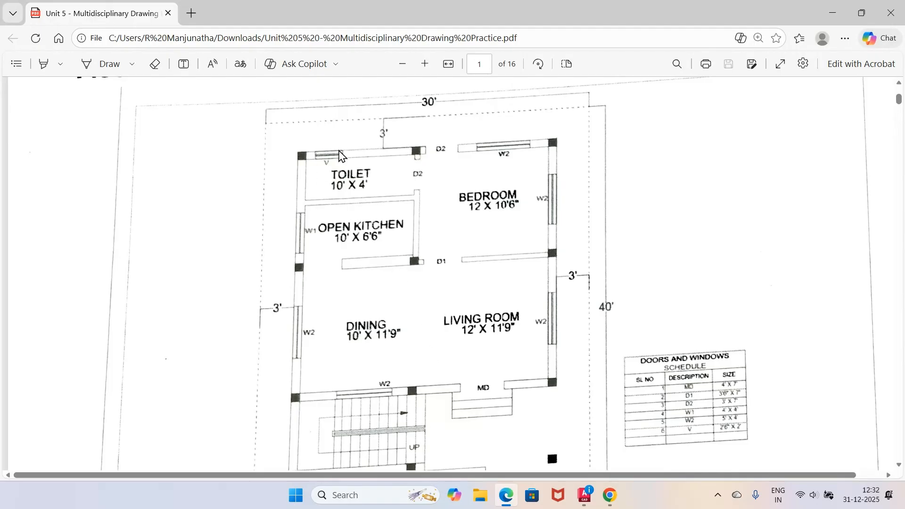
pyautogui.moveTo(584, 495)
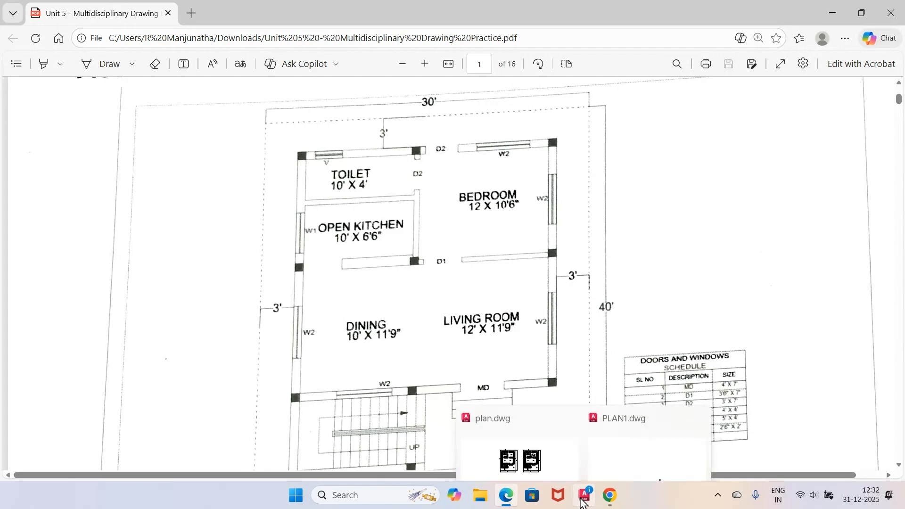
pyautogui.click(627, 450)
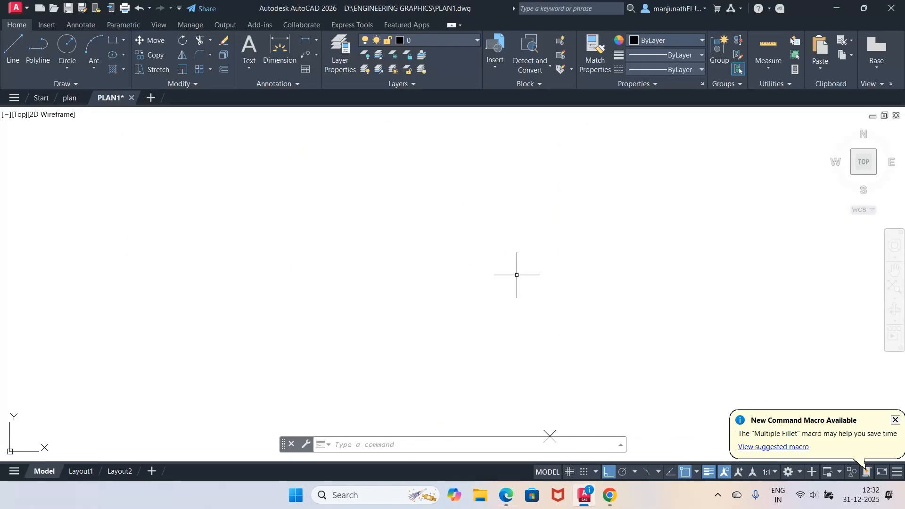
pyautogui.write('la')
pyautogui.press('Return')
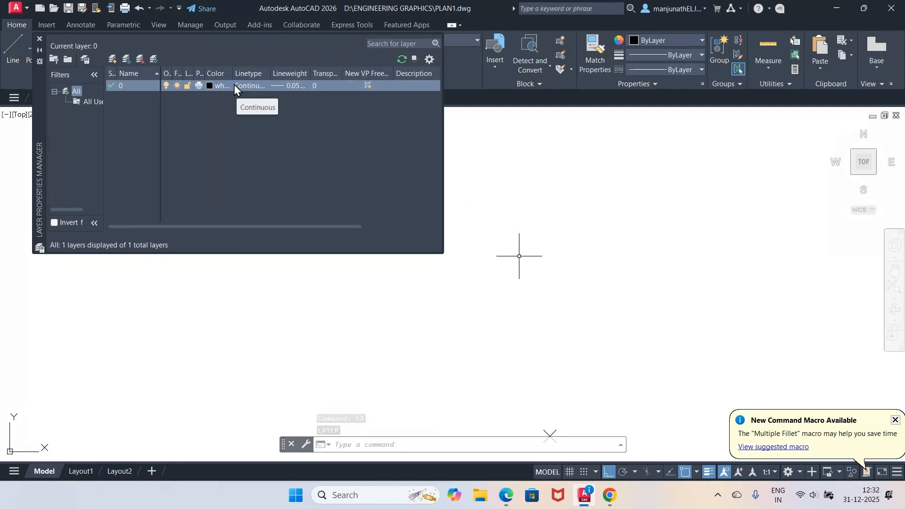
pyautogui.click(112, 62)
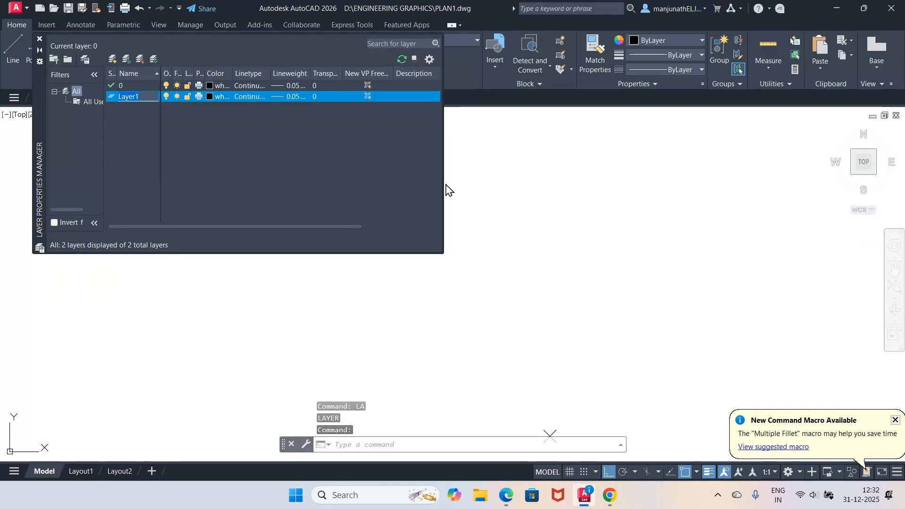
pyautogui.write('WALLS')
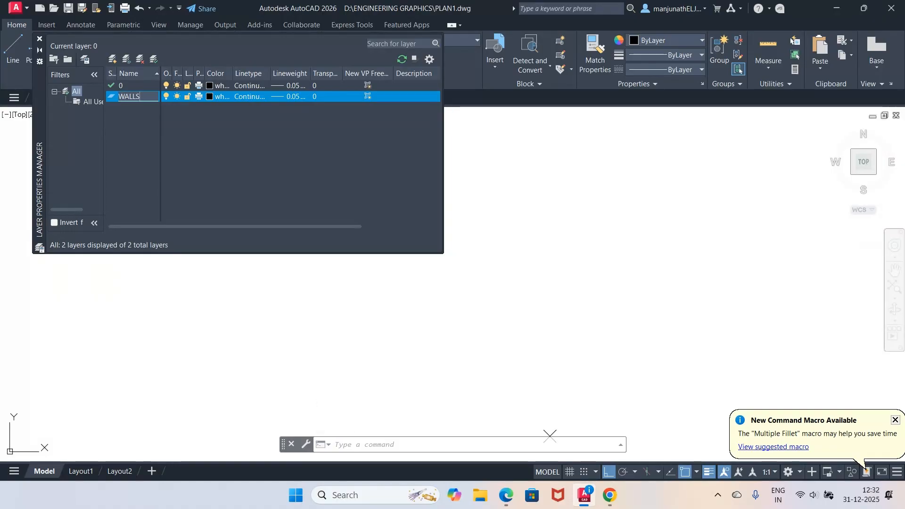
pyautogui.press('Return')
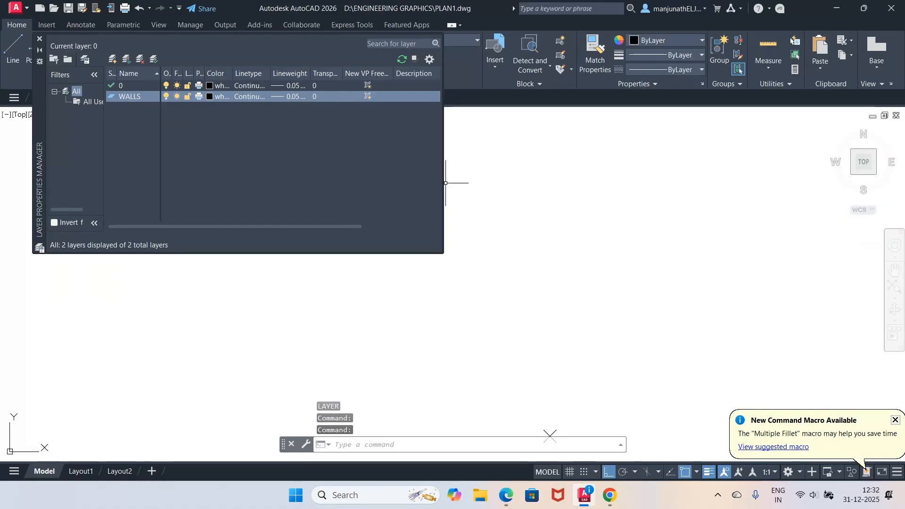
# Add two more layers to the drawing, named TEXT and WINDOWS.
pyautogui.click(110, 60)
pyautogui.write('TEXT')
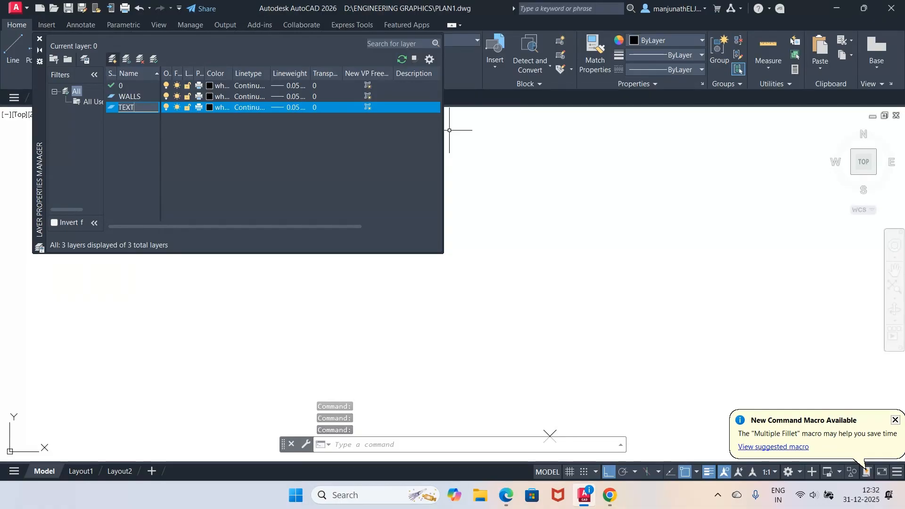
pyautogui.press('Return')
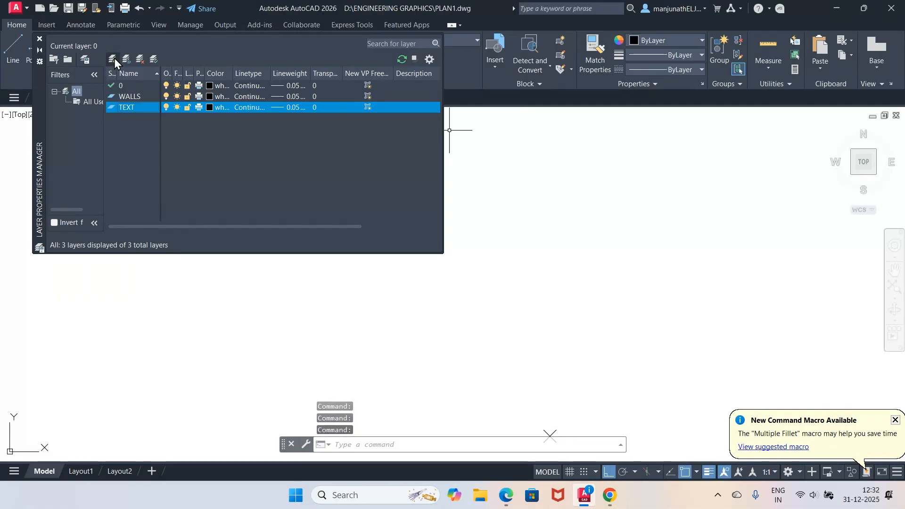
pyautogui.click(112, 59)
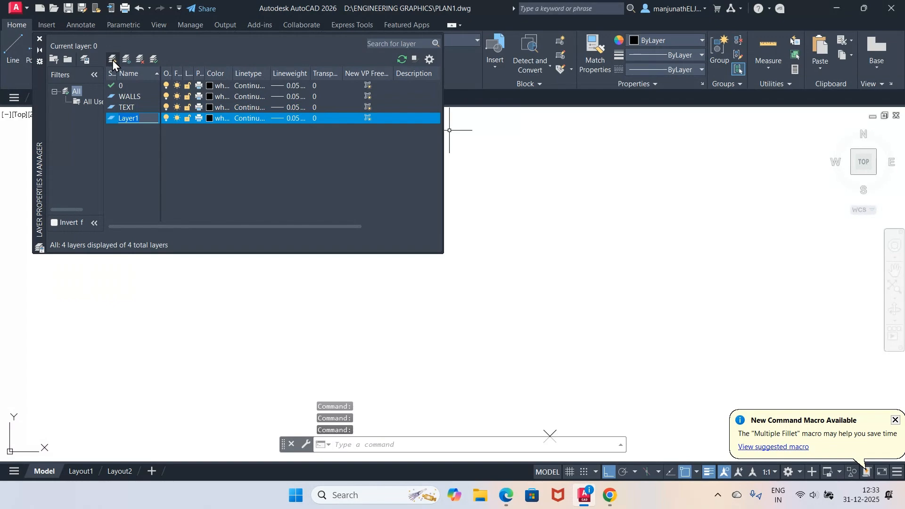
pyautogui.write('WINDOWS')
pyautogui.press('Return')
# Create a new layer named VENT.
pyautogui.click(114, 61)
pyautogui.write('V')
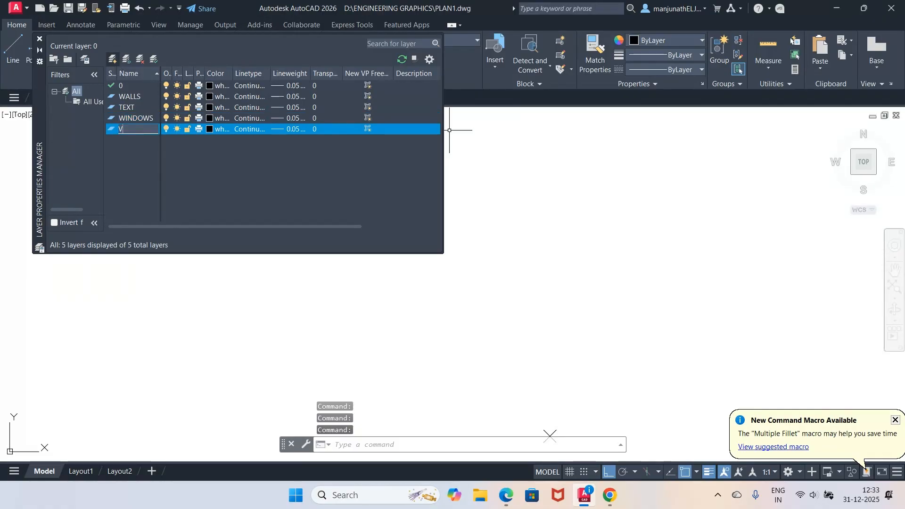
pyautogui.write('EN')
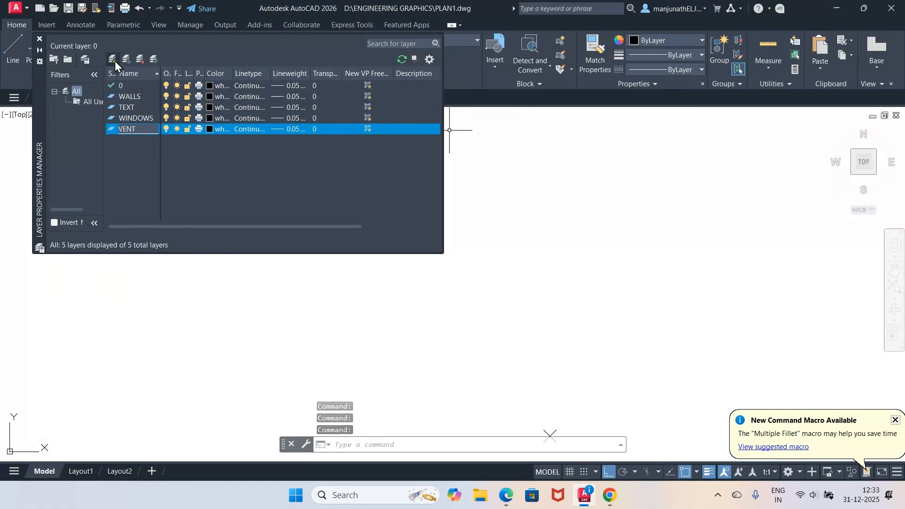
pyautogui.write('T')
pyautogui.press('Return')
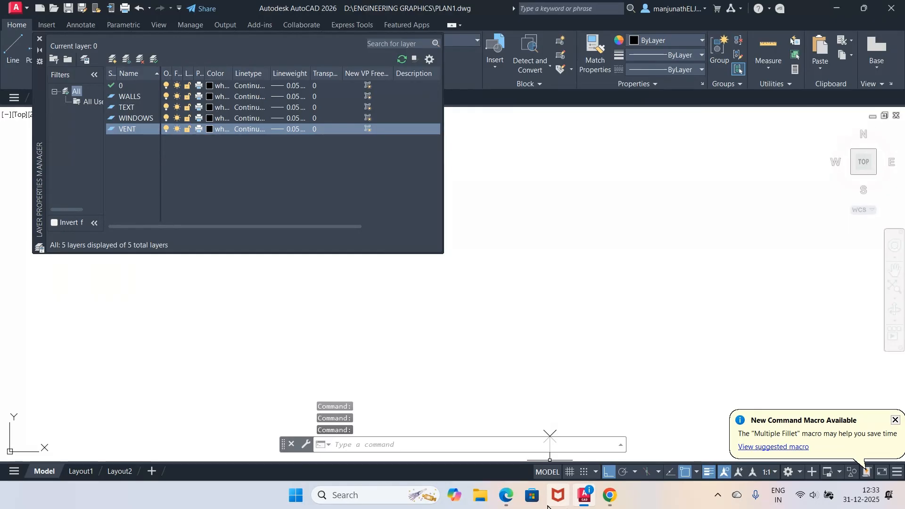
# Check the lower part of the floor plan PDF in Edge, and add a STAIRCASE layer in AutoCAD.
pyautogui.click(507, 495)
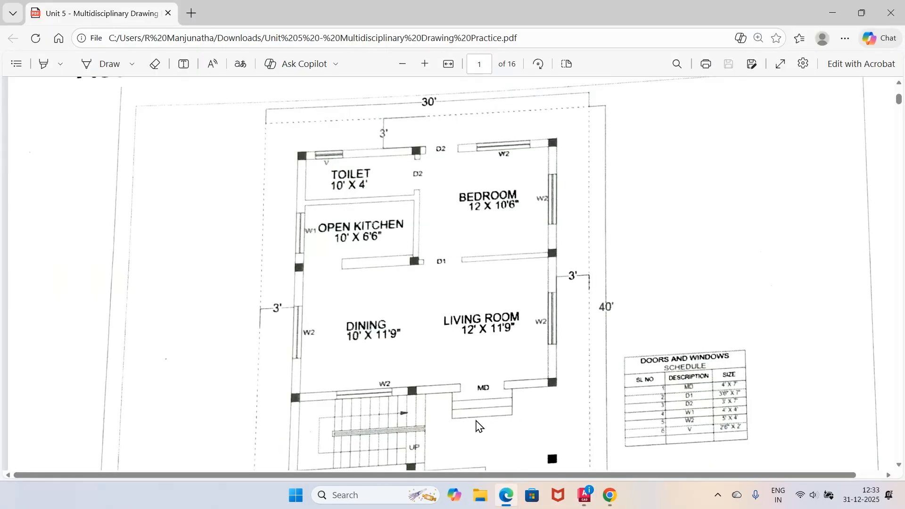
pyautogui.scroll(-1, 453, 419)
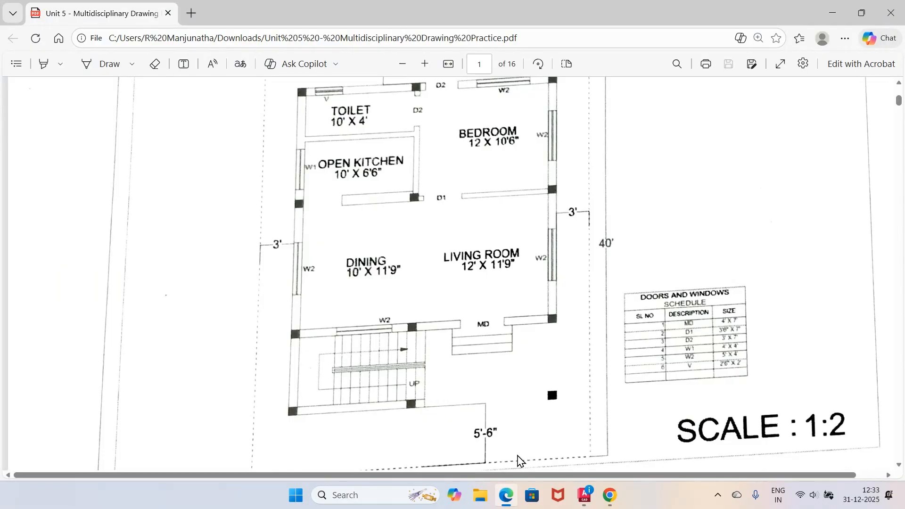
pyautogui.click(584, 495)
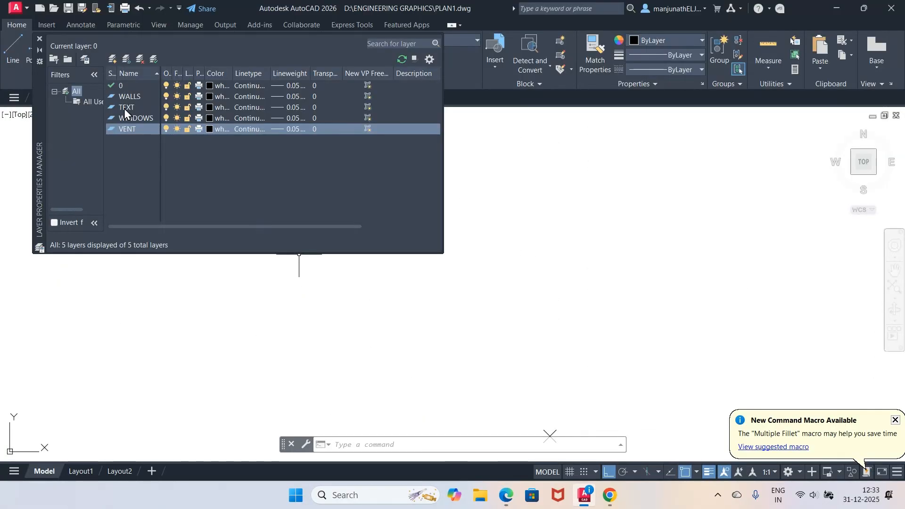
pyautogui.click(111, 58)
pyautogui.write('S')
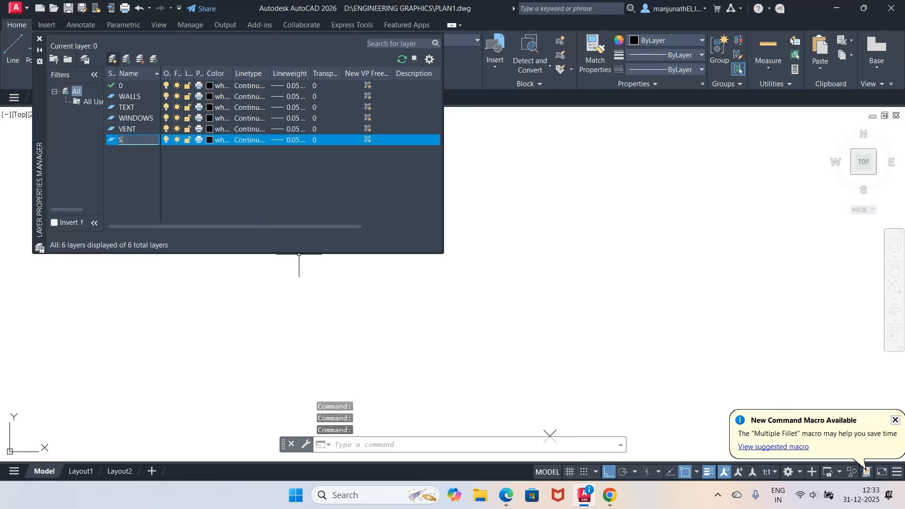
pyautogui.write('TAIRCASE')
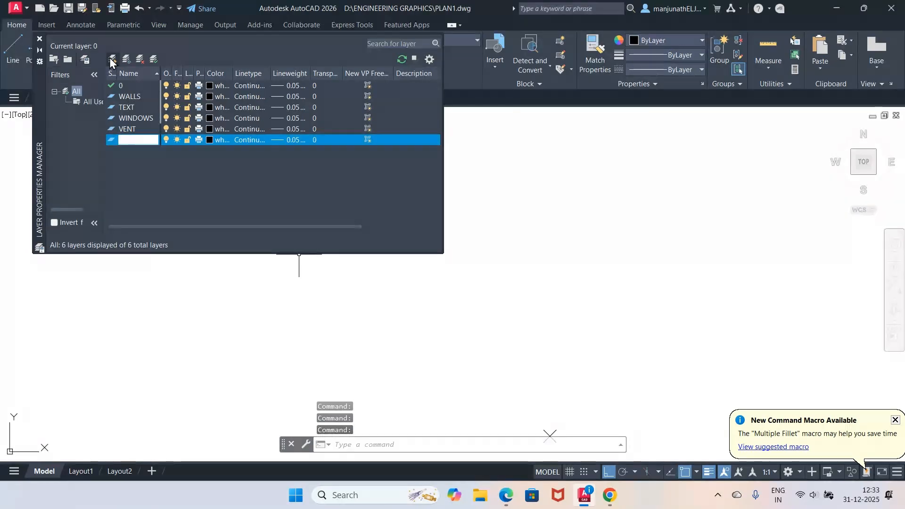
pyautogui.press('Return')
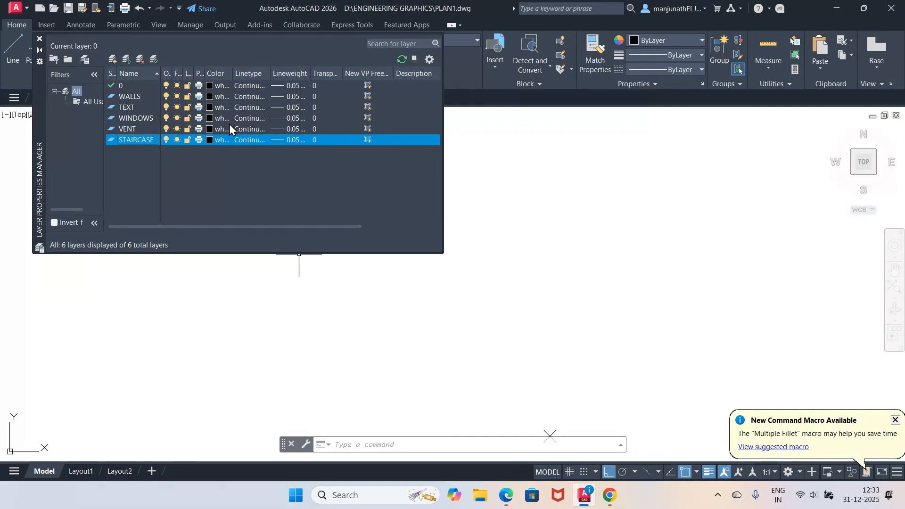
# Create a new layer named BOUNDARY.
pyautogui.click(111, 59)
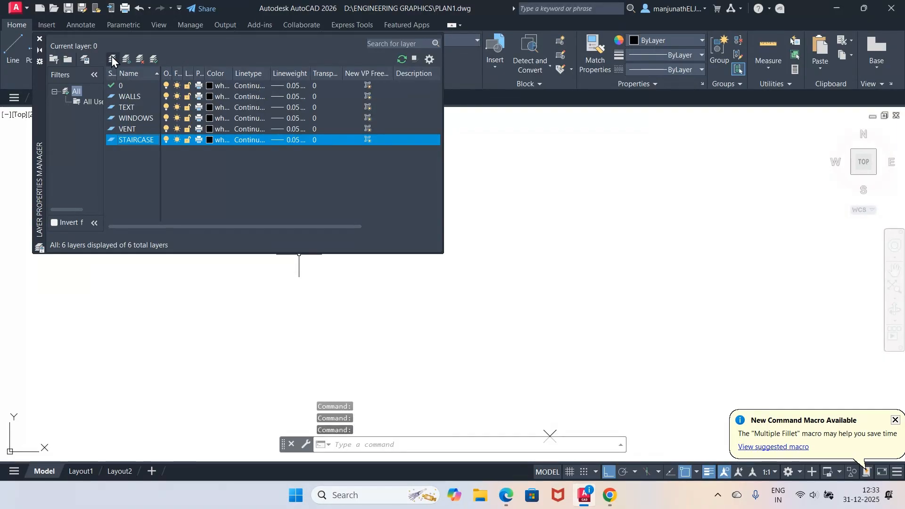
pyautogui.write('BOUNDARY')
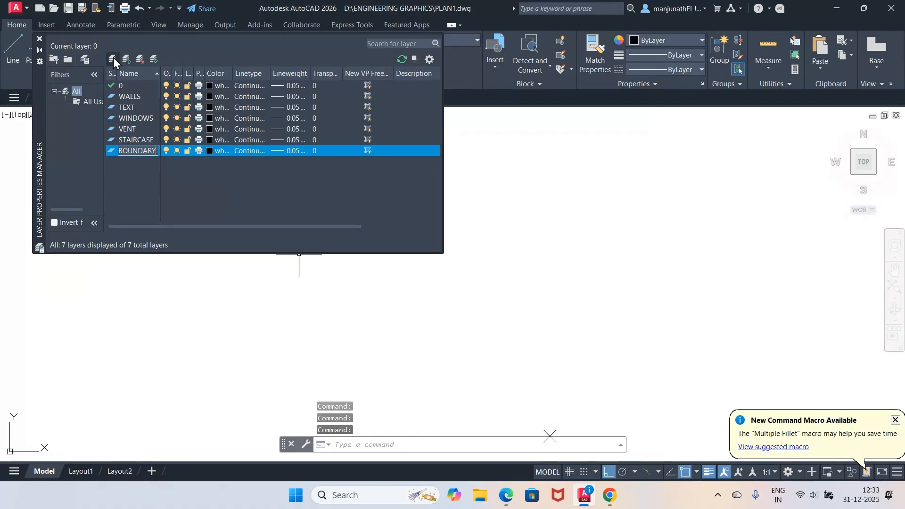
pyautogui.press('Return')
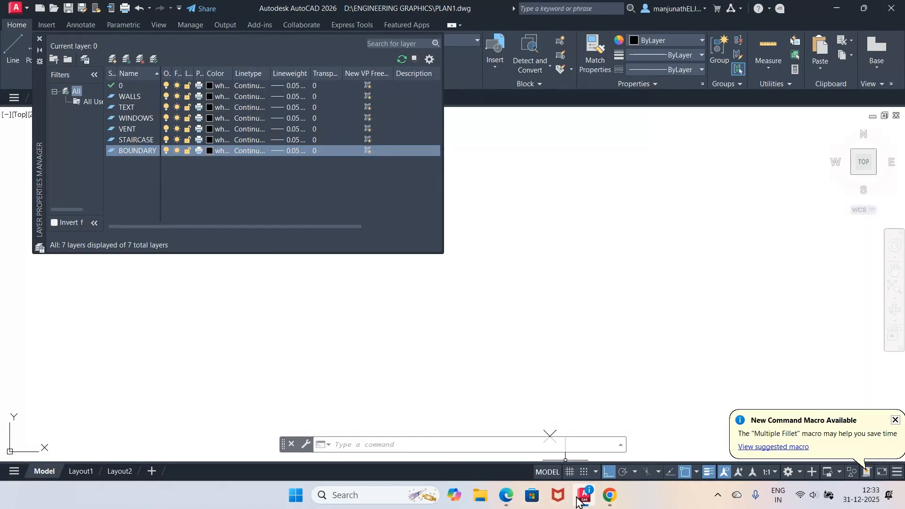
# Check the plot outline in the floor plan PDF in Edge, and load and assign the DOT linetype to the BOUNDARY layer in AutoCAD.
pyautogui.click(506, 495)
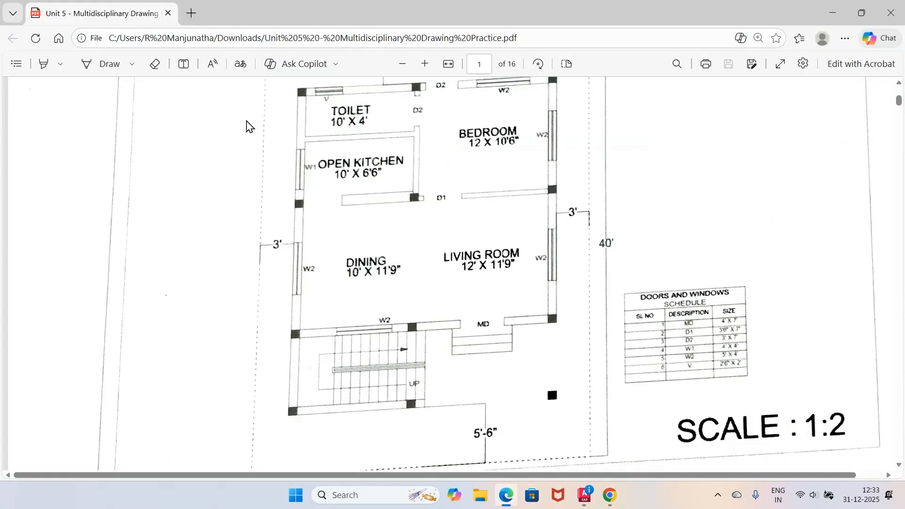
pyautogui.scroll(1, 393, 233)
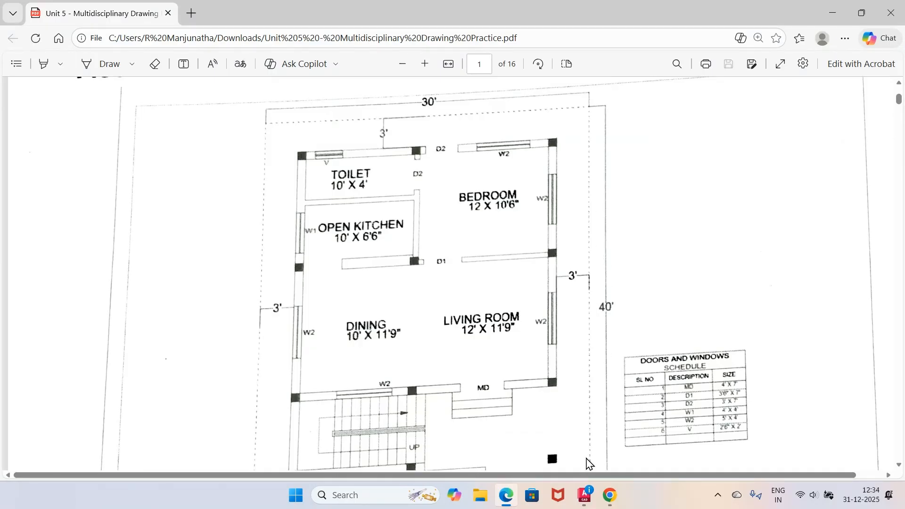
pyautogui.click(587, 496)
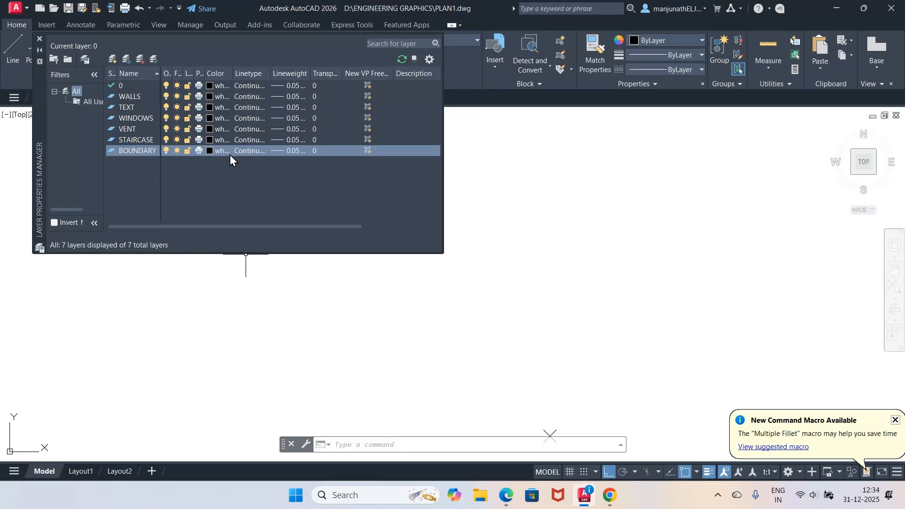
pyautogui.click(241, 151)
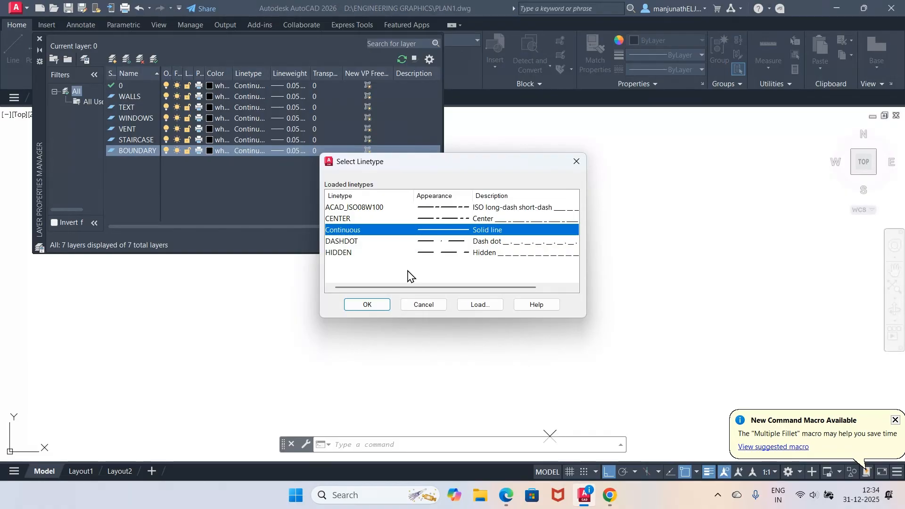
pyautogui.click(482, 307)
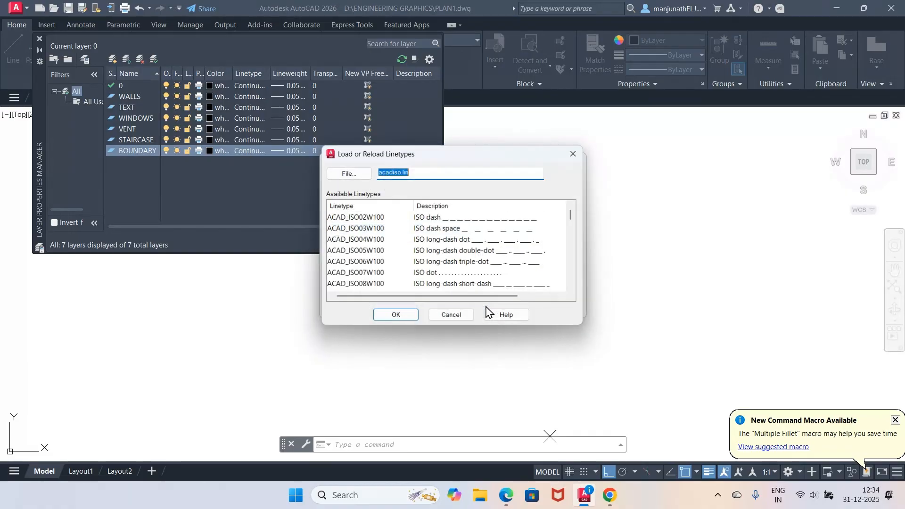
pyautogui.scroll(-3, 418, 259)
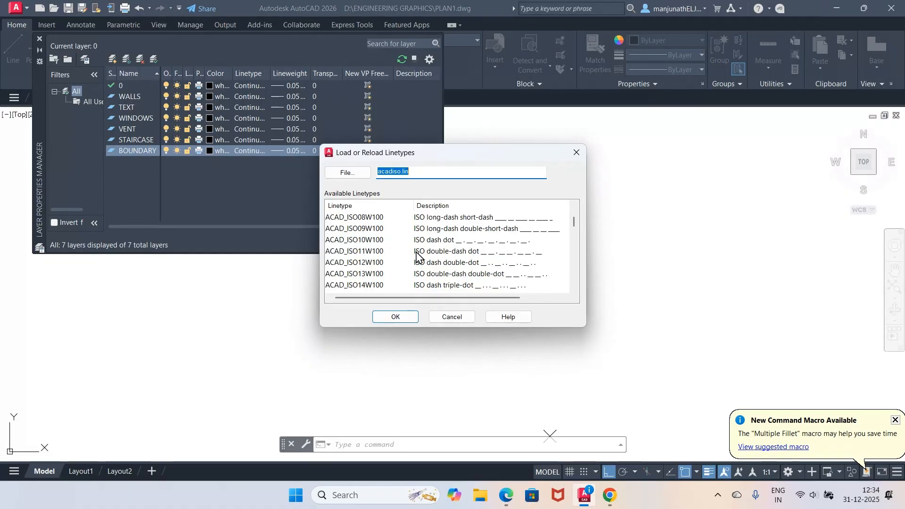
pyautogui.scroll(-3, 417, 255)
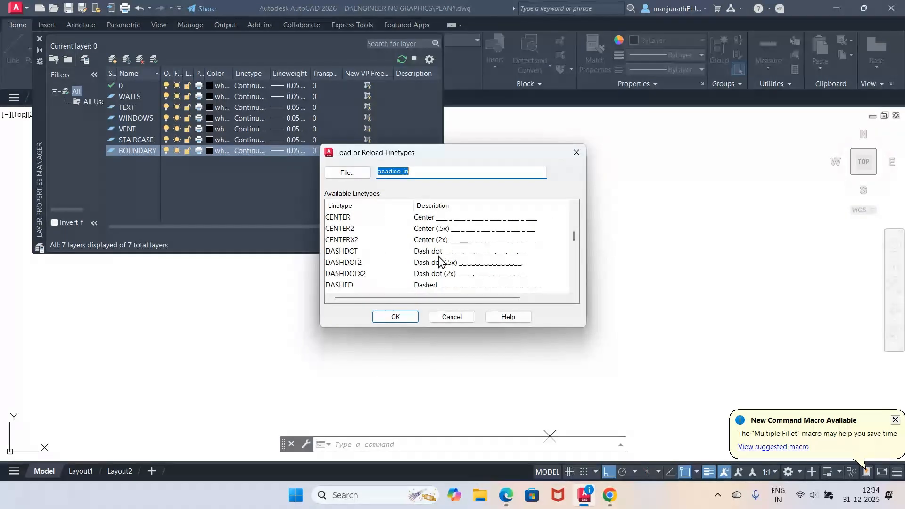
pyautogui.scroll(1, 439, 261)
pyautogui.scroll(-3, 439, 260)
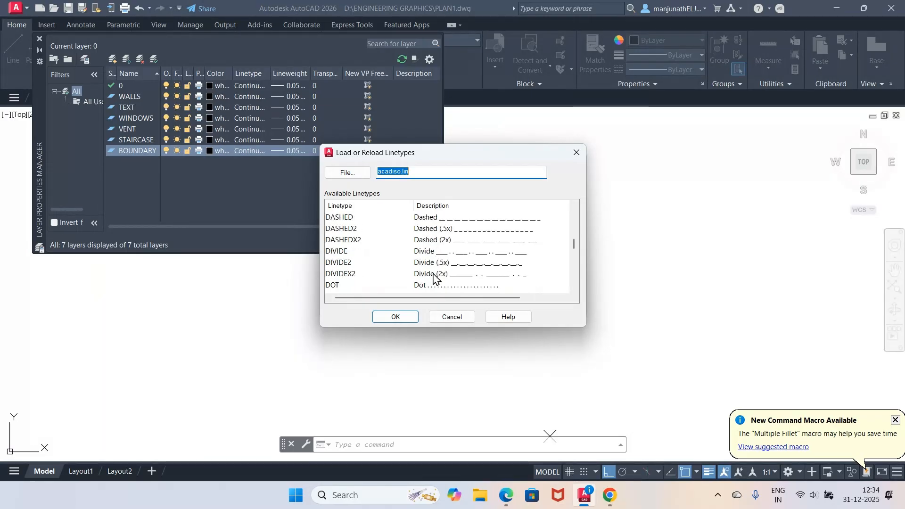
pyautogui.click(422, 286)
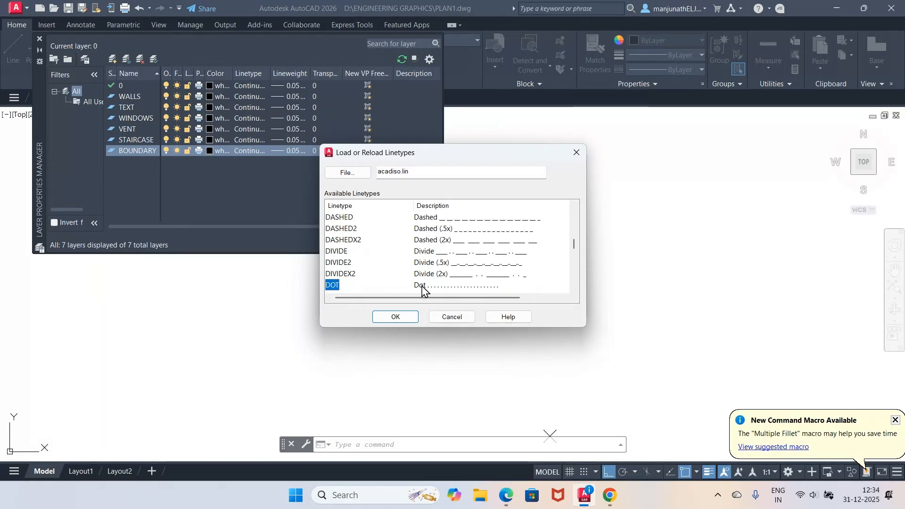
pyautogui.click(400, 317)
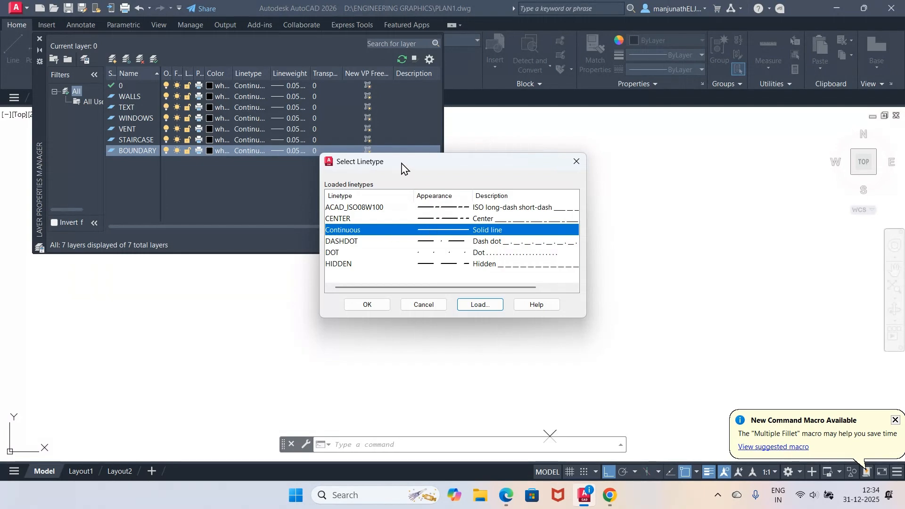
pyautogui.click(334, 254)
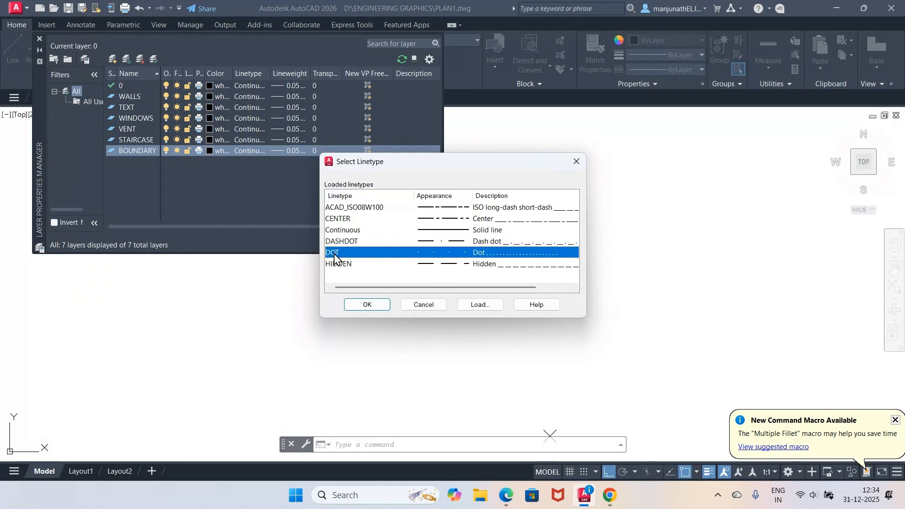
pyautogui.click(363, 306)
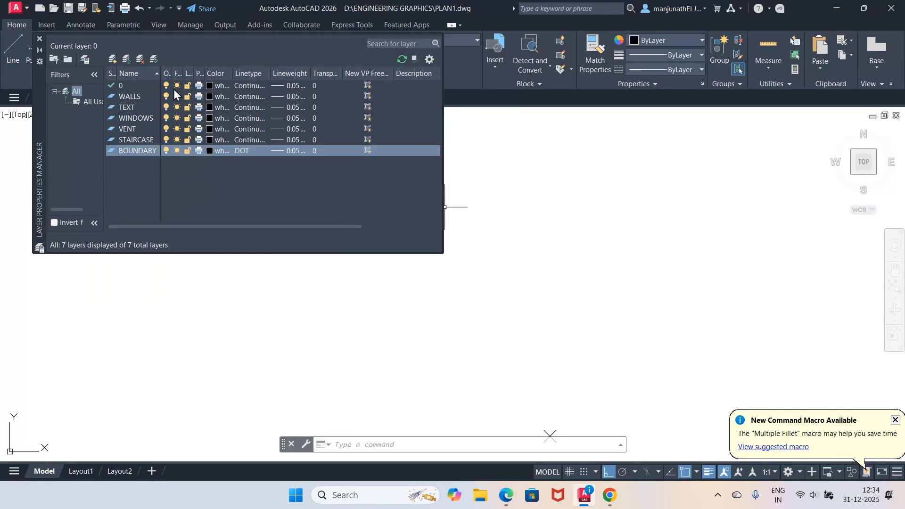
# Set the lineweight of the WALLS layer to 0.40 mm.
pyautogui.click(284, 95)
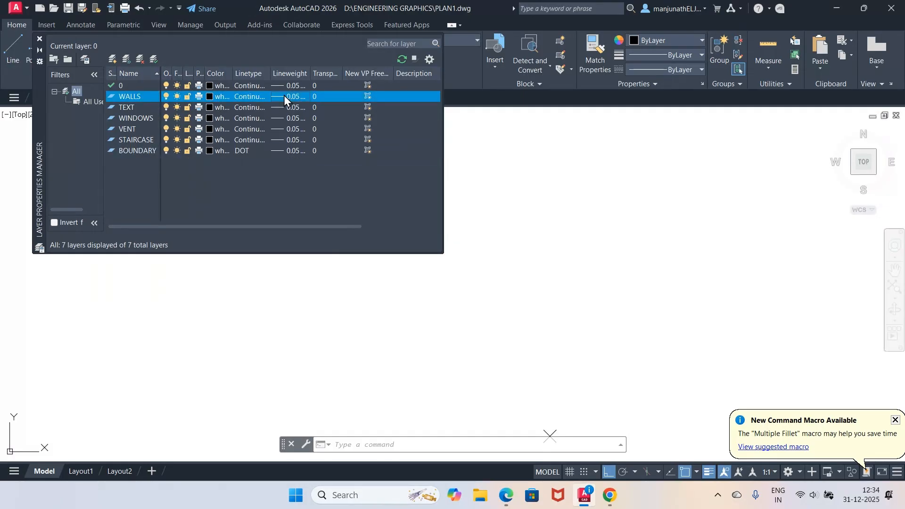
pyautogui.scroll(-2, 437, 234)
pyautogui.scroll(-1, 437, 234)
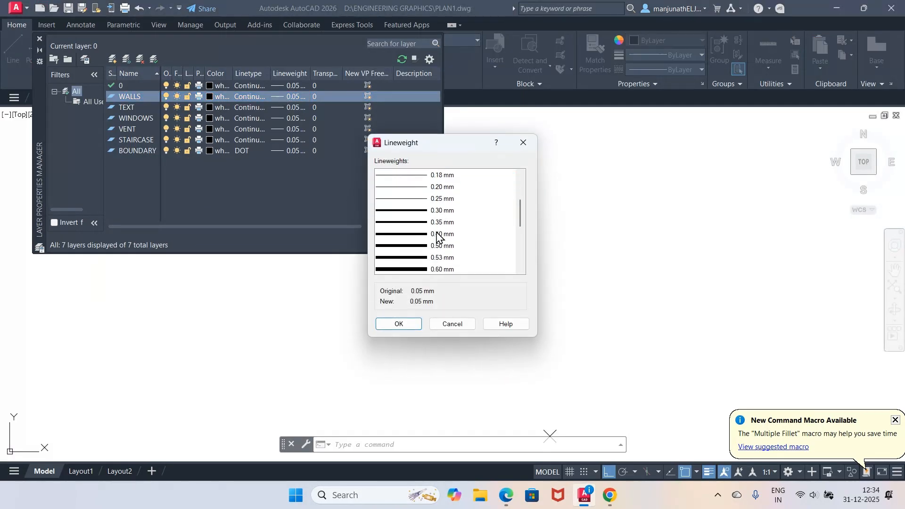
pyautogui.click(438, 234)
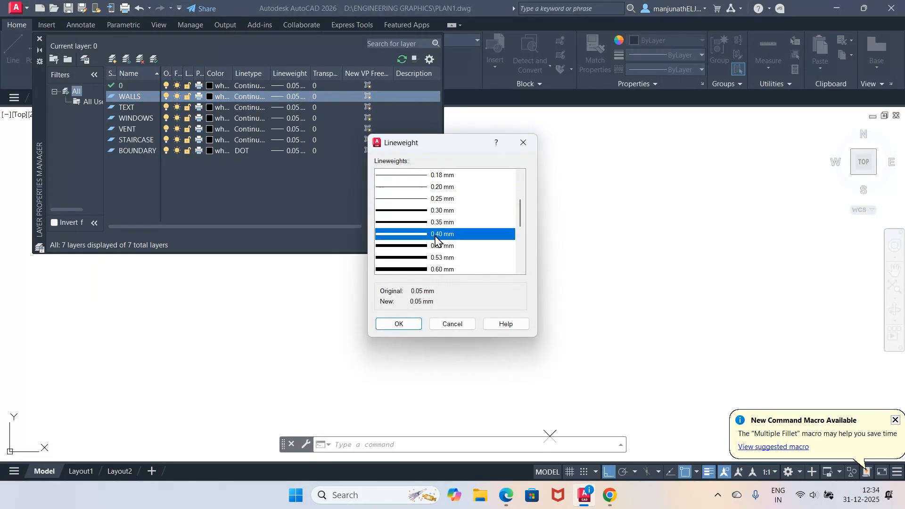
pyautogui.click(414, 326)
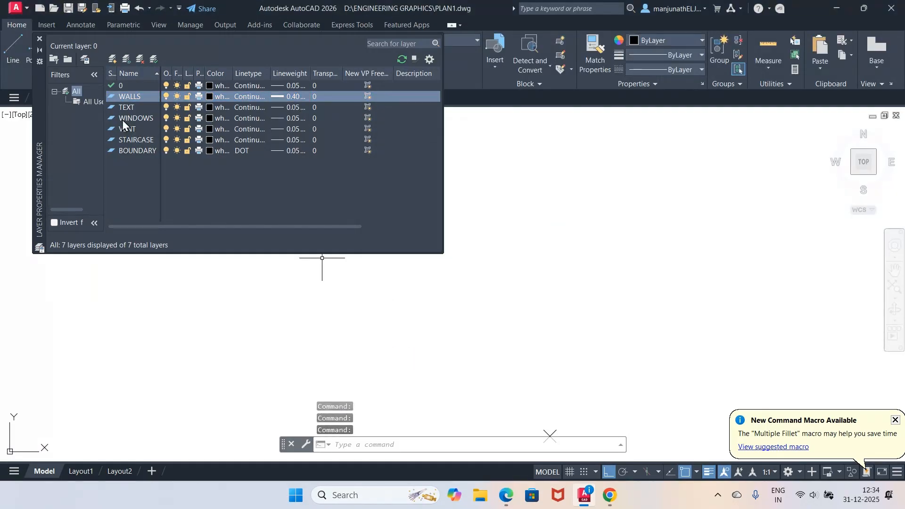
# Set the lineweight of the WINDOWS layer to 0.25 mm.
pyautogui.click(286, 117)
pyautogui.scroll(-1, 443, 259)
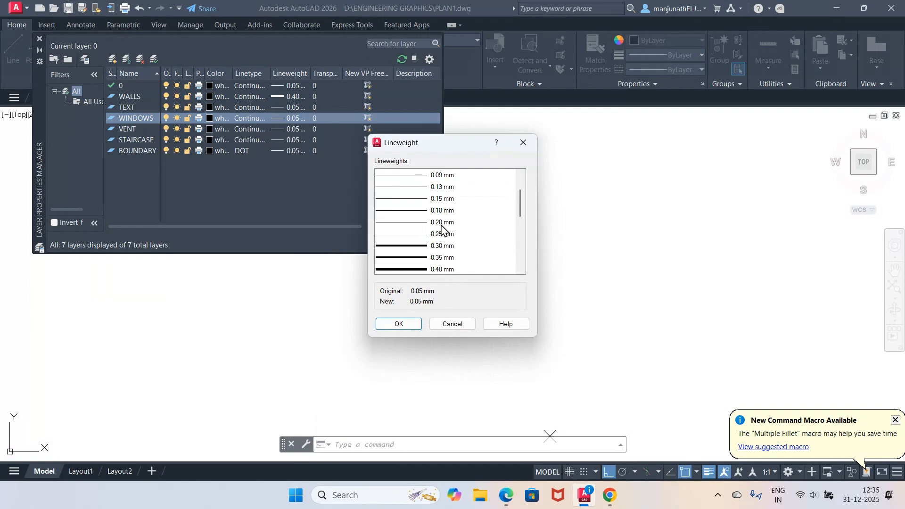
pyautogui.click(441, 222)
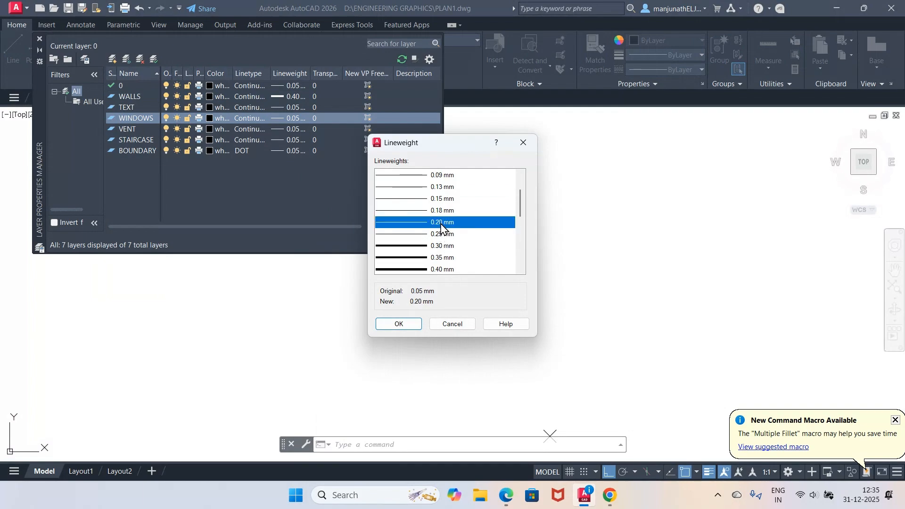
pyautogui.click(438, 234)
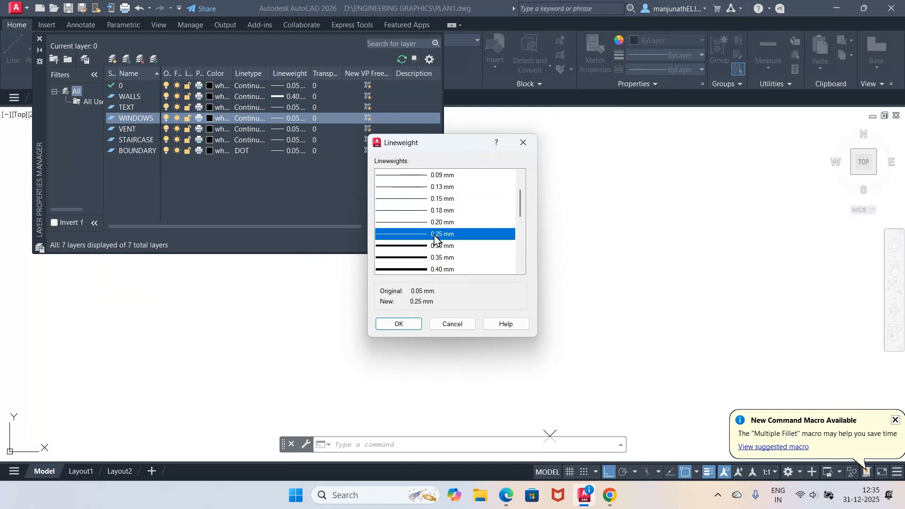
pyautogui.click(413, 325)
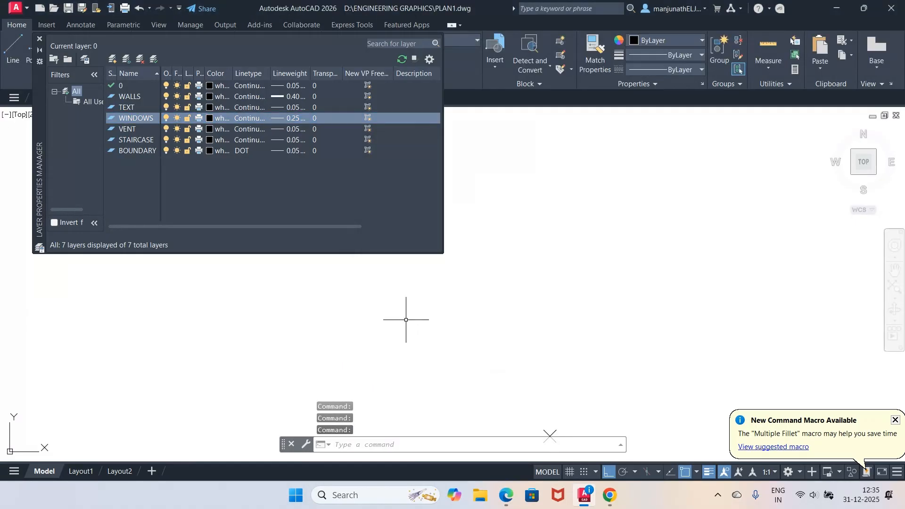
# Set the lineweight of the VENT and STAIRCASE layers to 0.15 mm and close the layer manager.
pyautogui.click(282, 131)
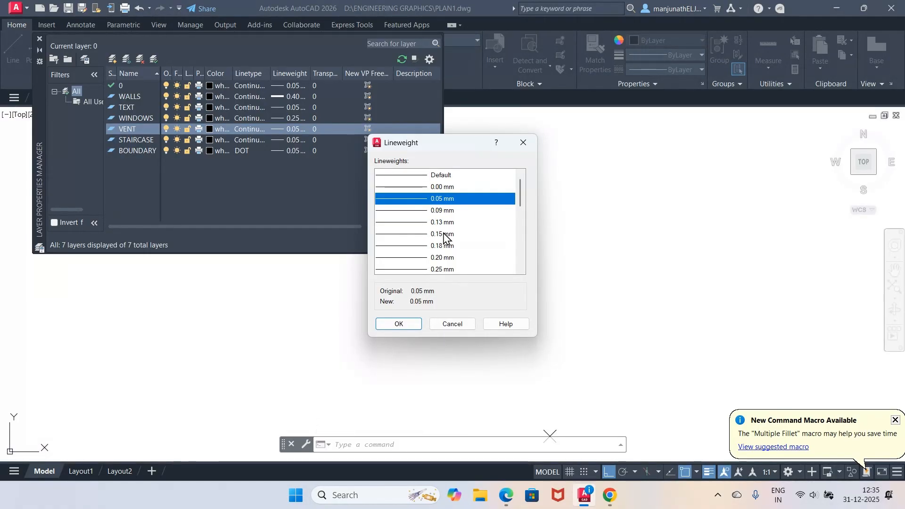
pyautogui.click(444, 235)
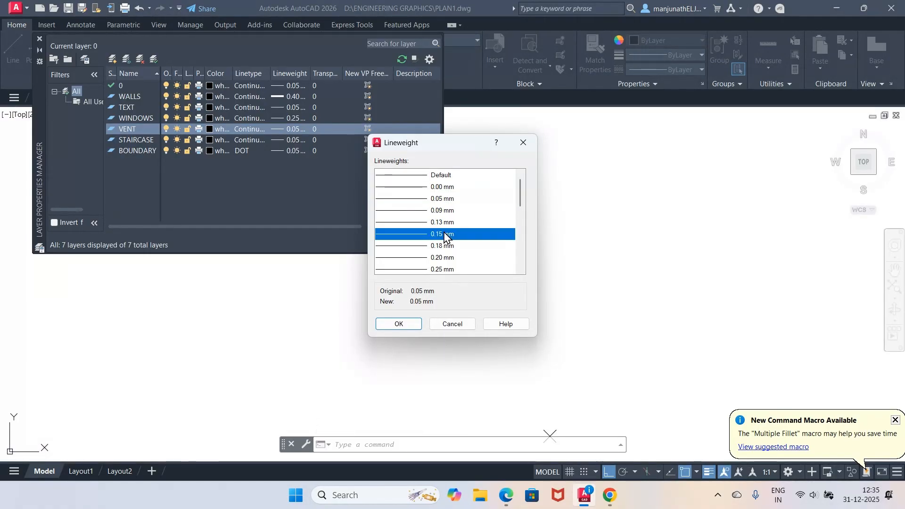
pyautogui.click(404, 326)
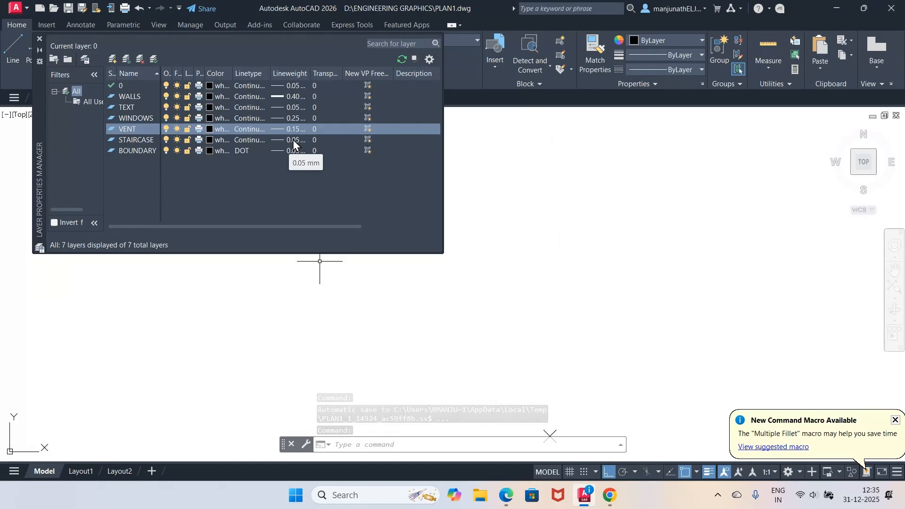
pyautogui.click(293, 140)
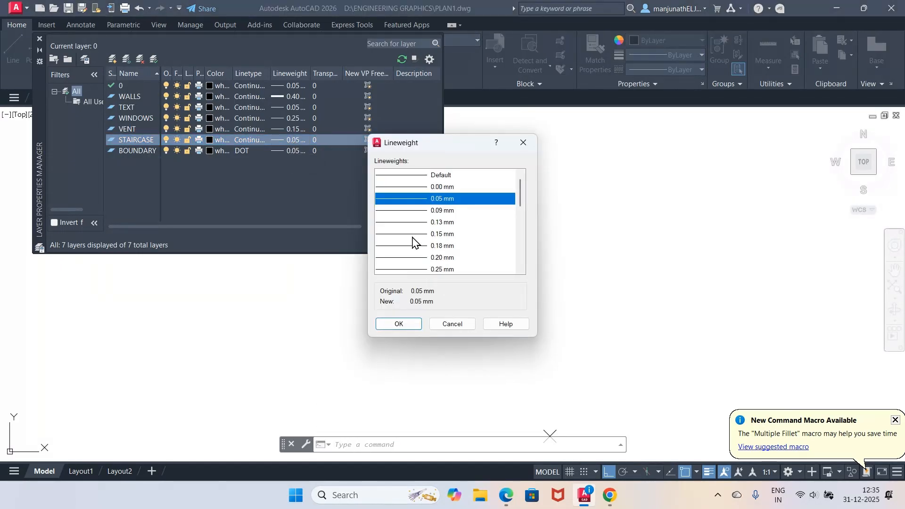
pyautogui.click(445, 234)
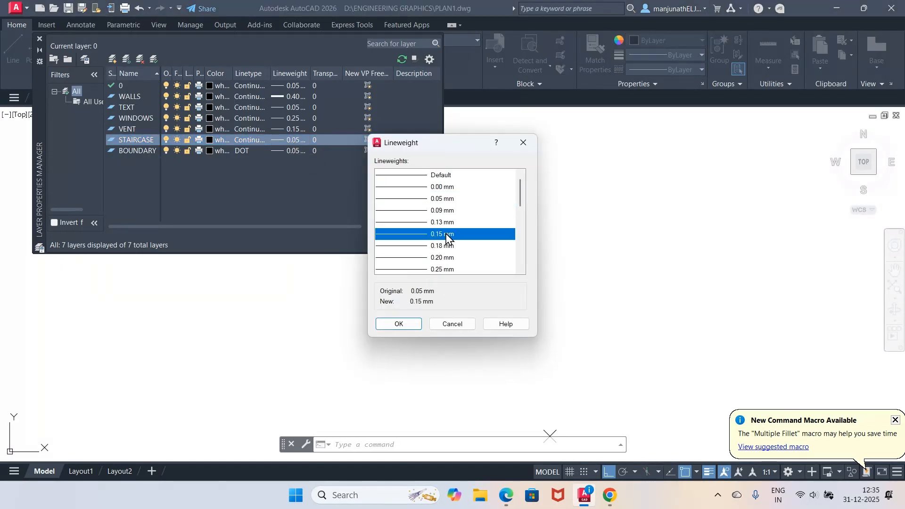
pyautogui.click(406, 324)
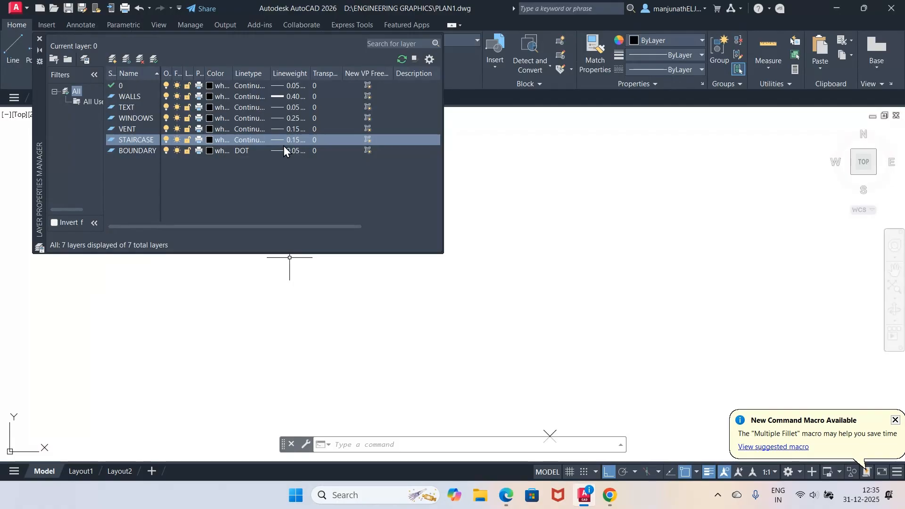
pyautogui.click(39, 38)
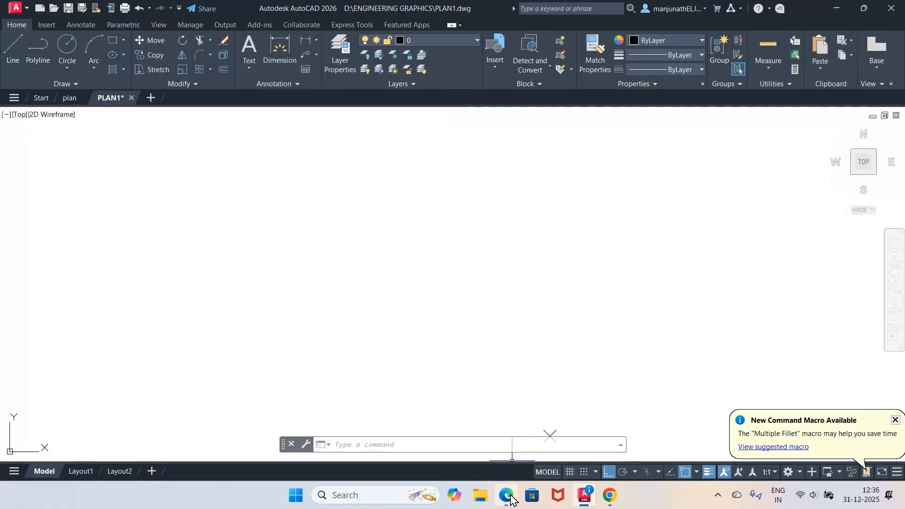
# Review the whole floor plan in the PDF in Edge, and erase the stray X-shaped point marker from the AutoCAD drawing.
pyautogui.moveTo(511, 494)
pyautogui.click(520, 447)
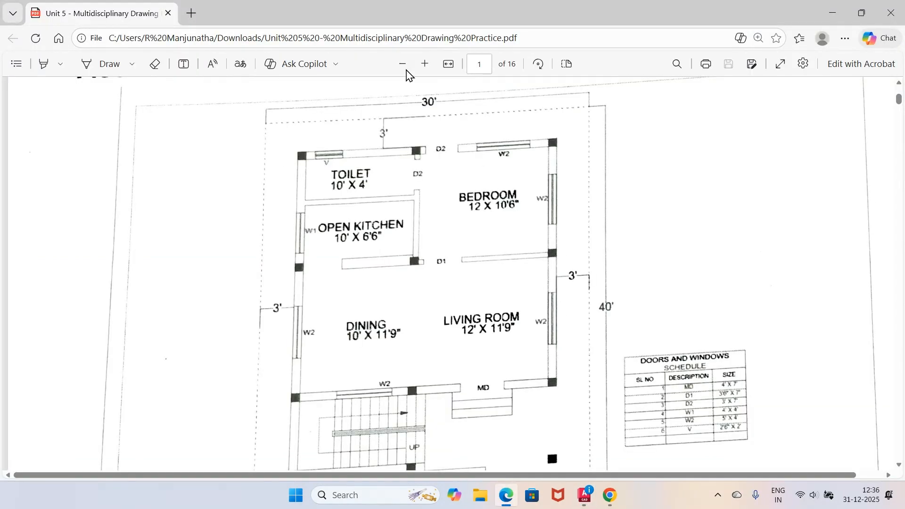
pyautogui.click(404, 67)
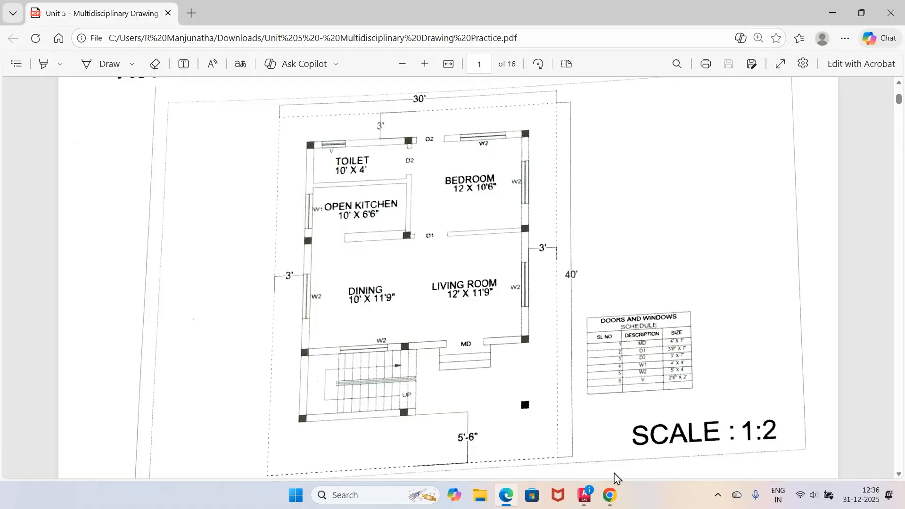
pyautogui.click(584, 495)
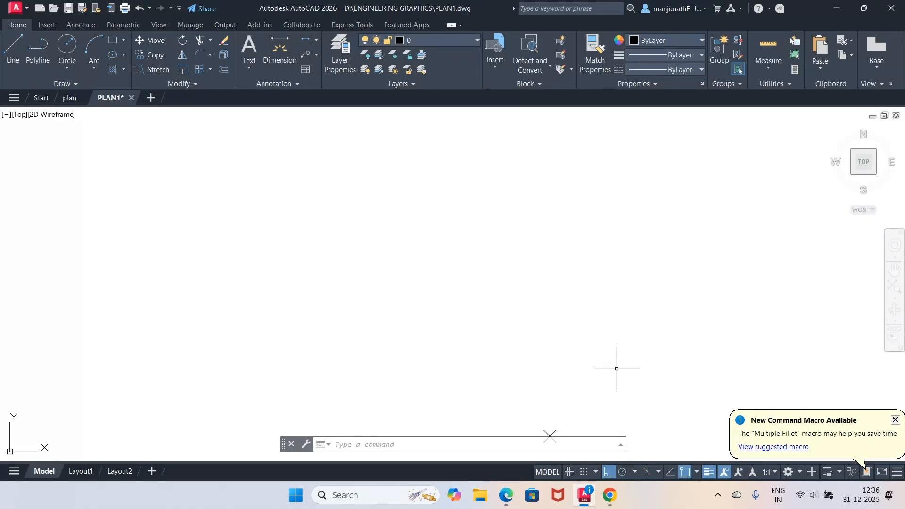
pyautogui.write('e')
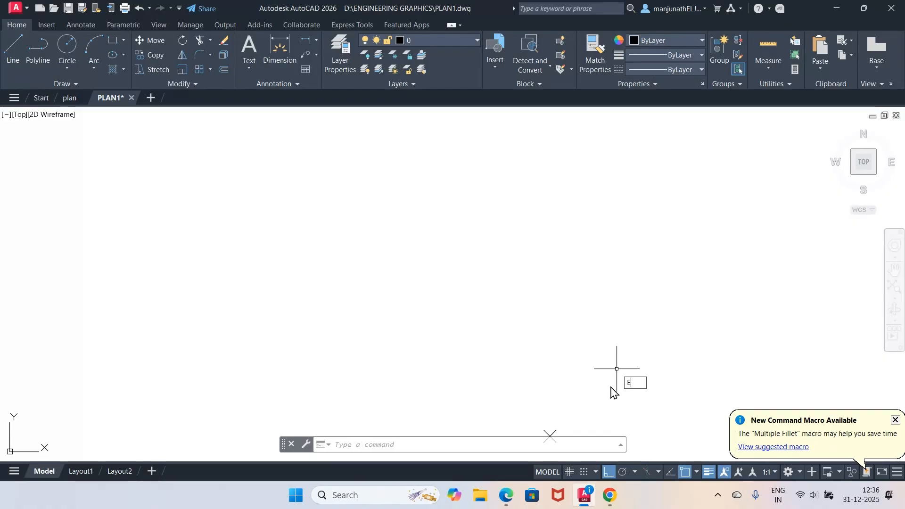
pyautogui.press('Return')
pyautogui.click(602, 399)
pyautogui.click(519, 433)
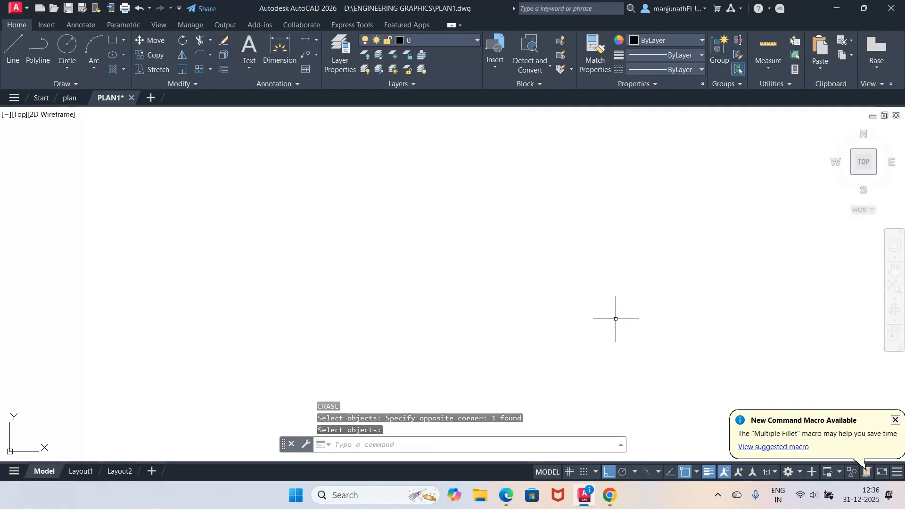
pyautogui.press('Return')
# With Ortho on, draw a horizontal line and a vertical line rising from its right end as the first two plot boundaries.
pyautogui.write('l')
pyautogui.press('Return')
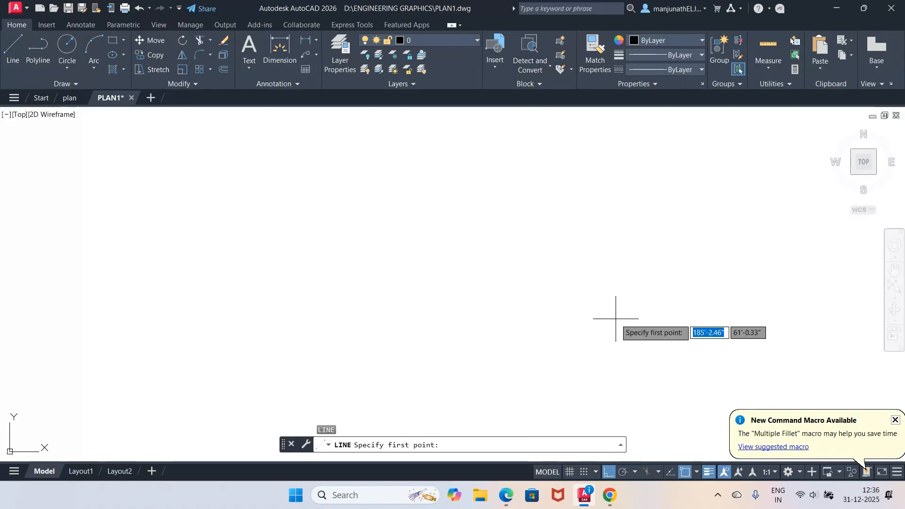
pyautogui.click(234, 359)
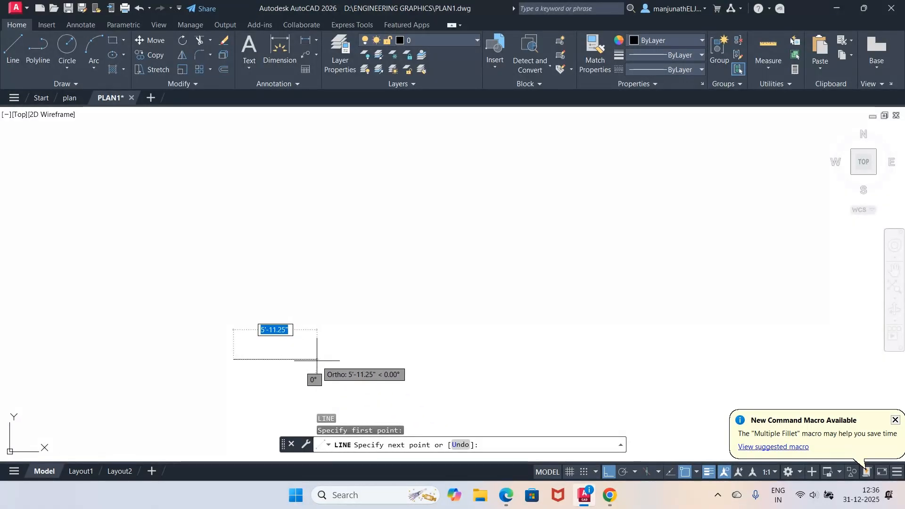
pyautogui.click(609, 473)
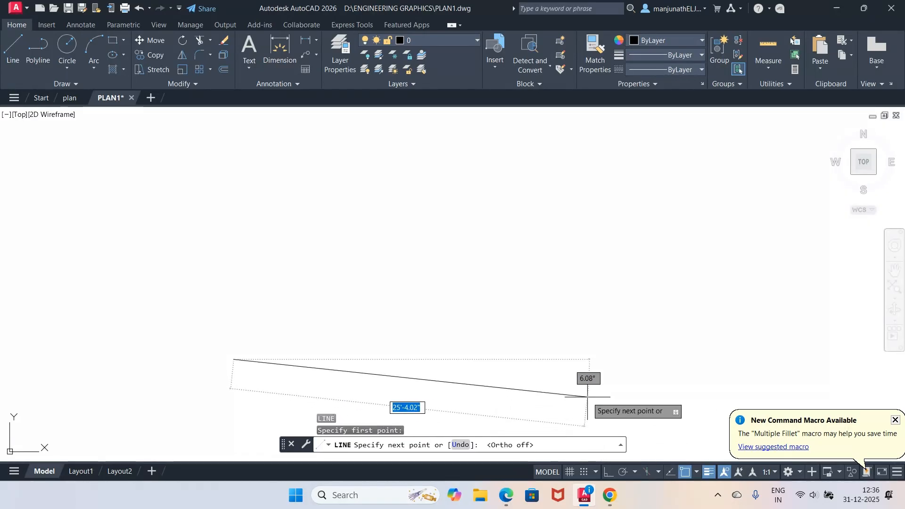
pyautogui.click(608, 475)
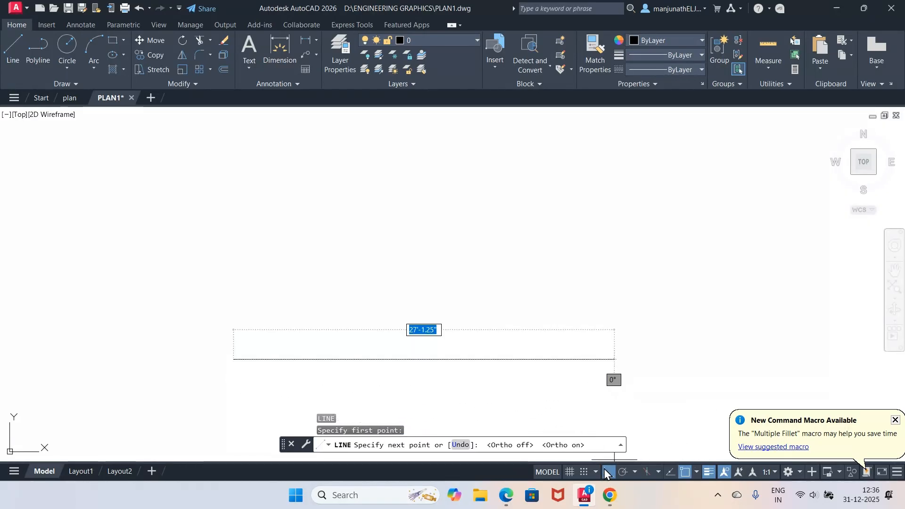
pyautogui.click(490, 363)
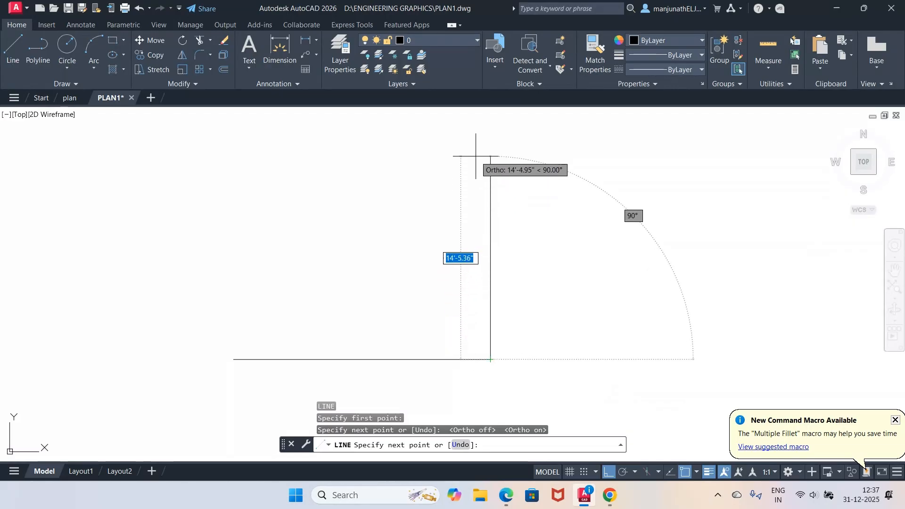
pyautogui.click(488, 123)
pyautogui.press('Return')
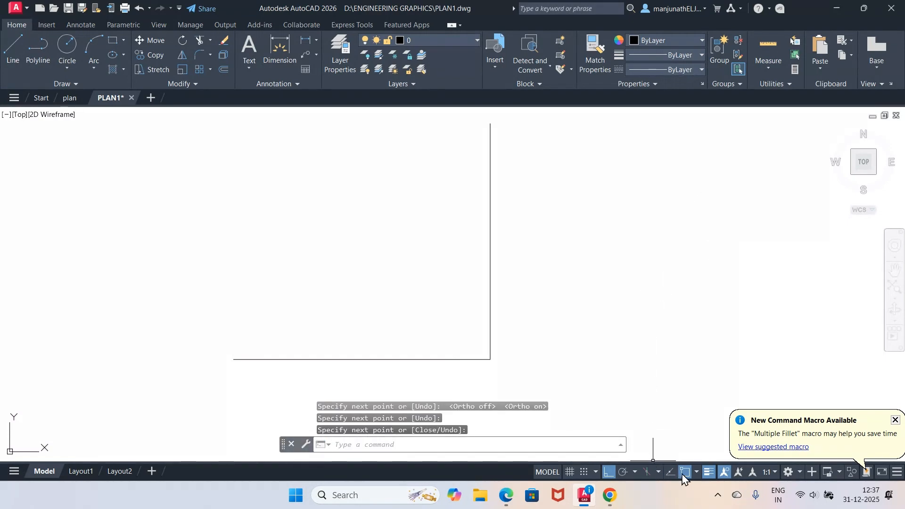
# Turn off the Center, Node and Quadrant object snaps, keeping Endpoint, Midpoint, Intersection and Perpendicular active.
pyautogui.click(697, 471)
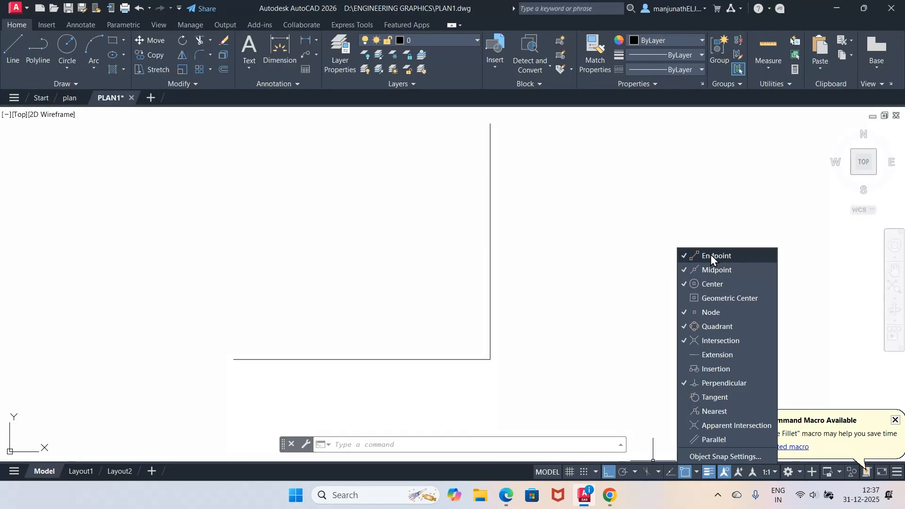
pyautogui.click(713, 284)
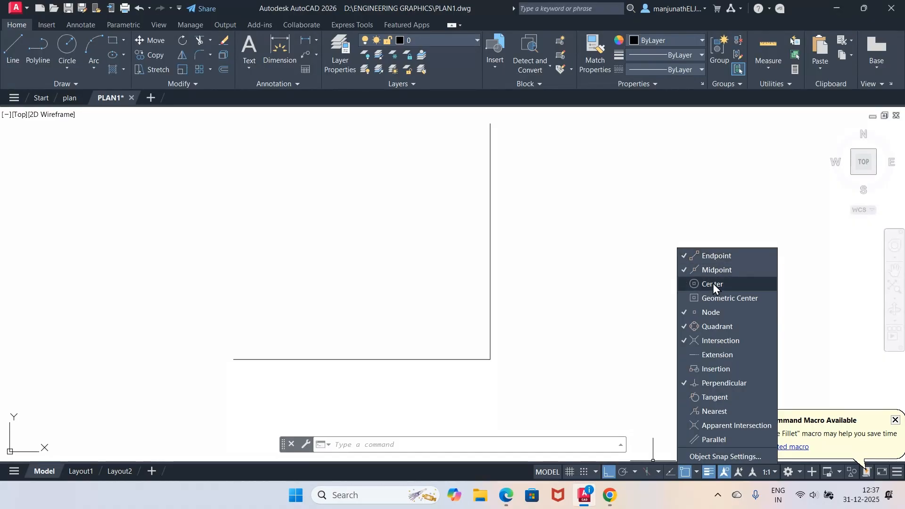
pyautogui.click(705, 314)
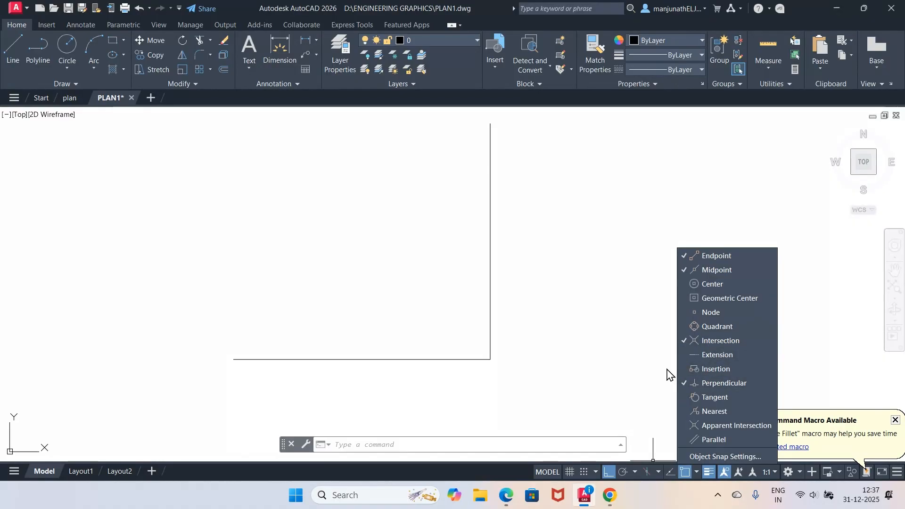
pyautogui.click(616, 356)
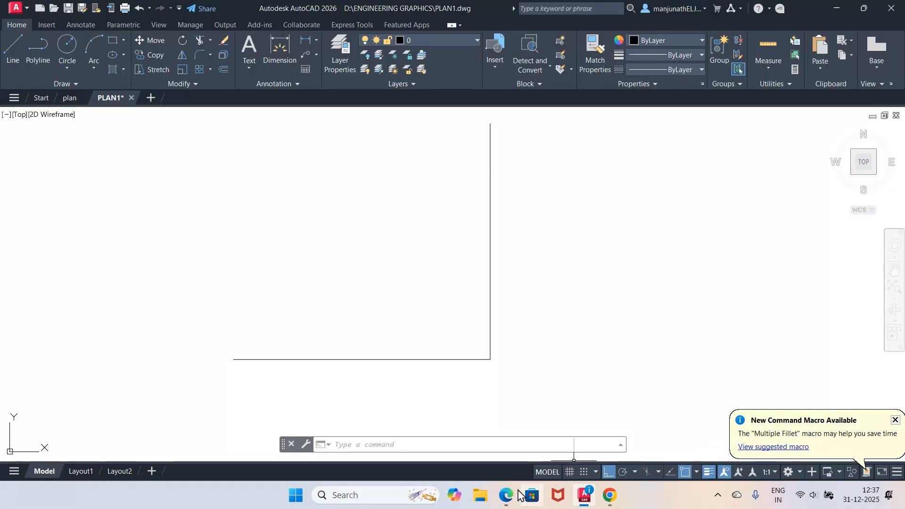
# Check the plot width in the PDF in Edge, and offset the vertical line 30' to the left in AutoCAD.
pyautogui.moveTo(506, 495)
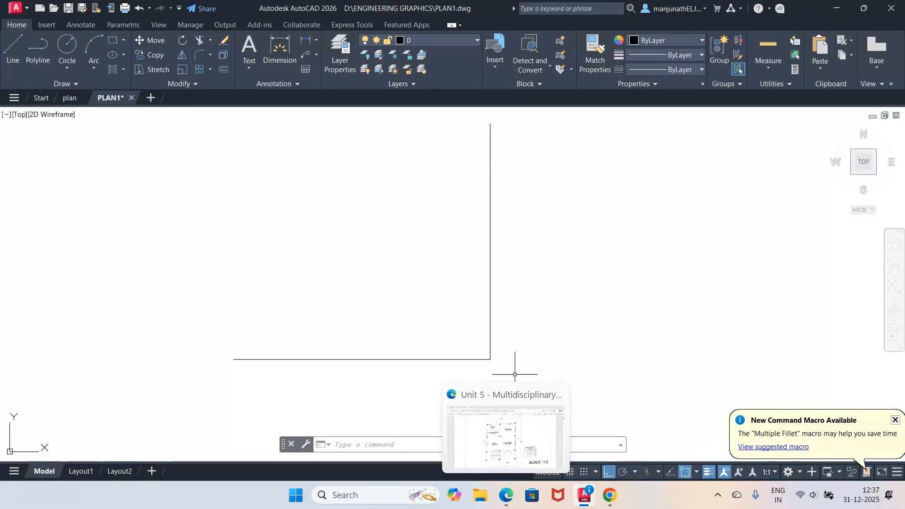
pyautogui.click(511, 500)
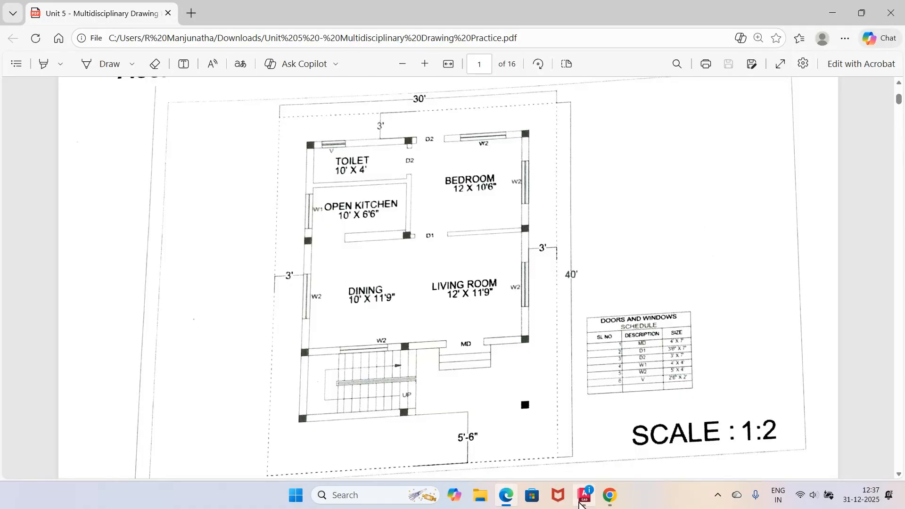
pyautogui.click(584, 495)
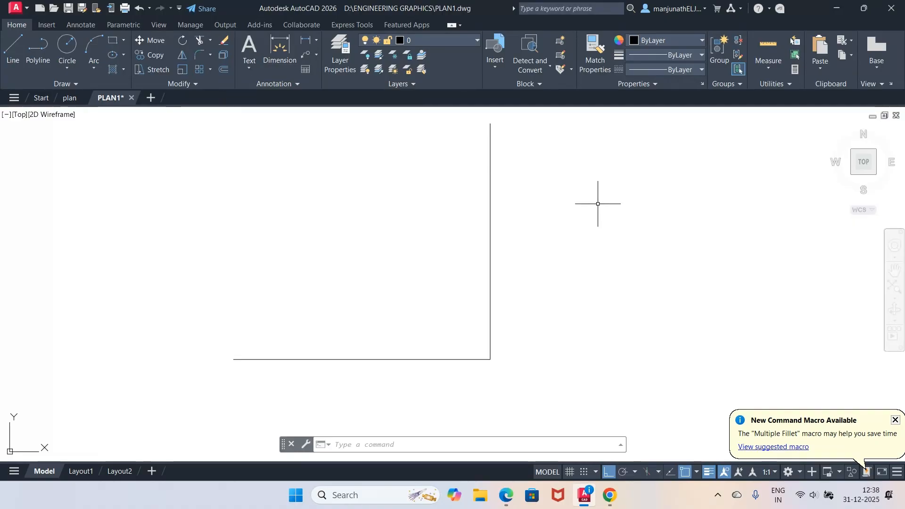
pyautogui.write('o')
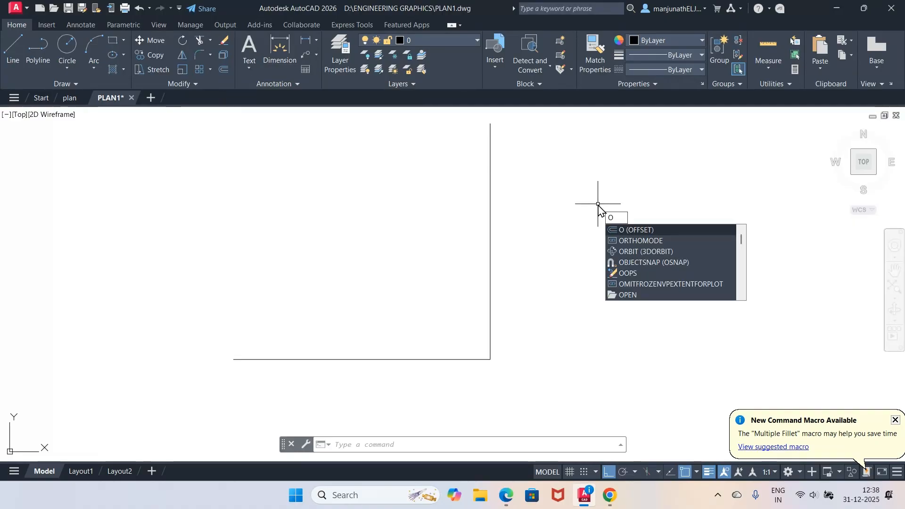
pyautogui.press('Return')
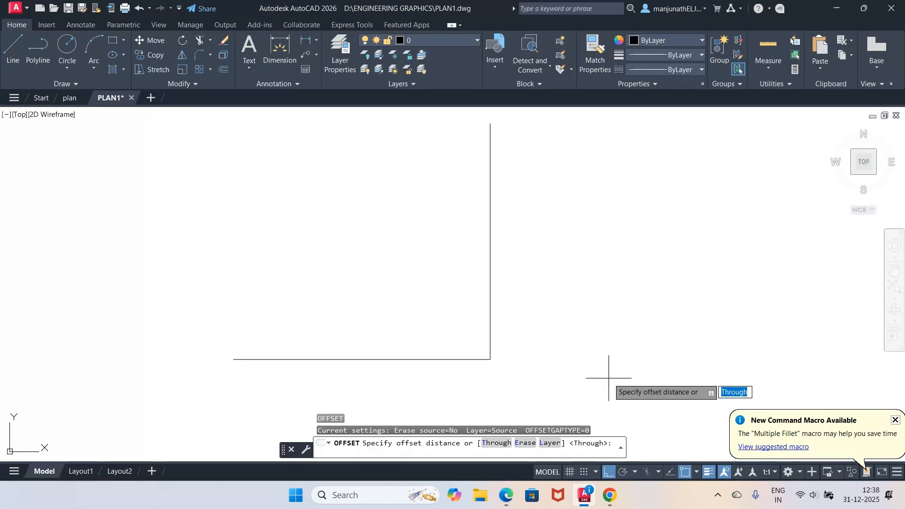
pyautogui.moveTo(583, 503)
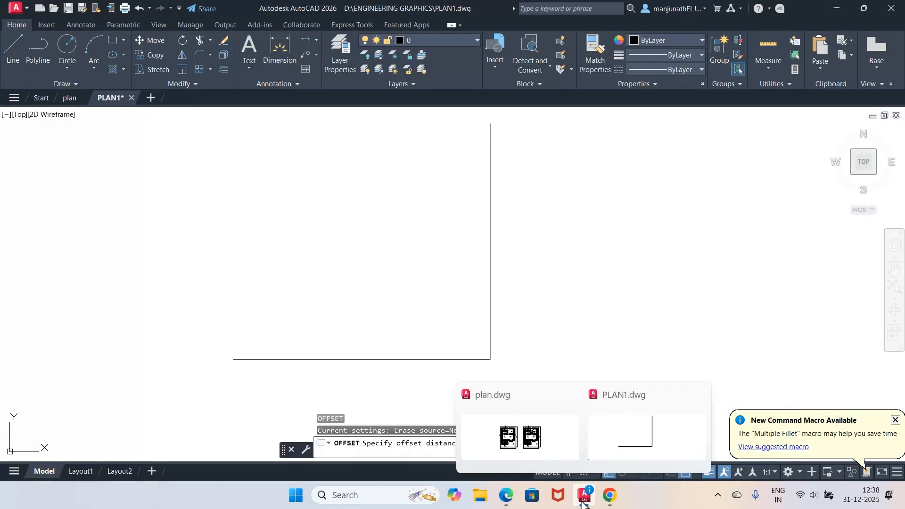
pyautogui.click(505, 494)
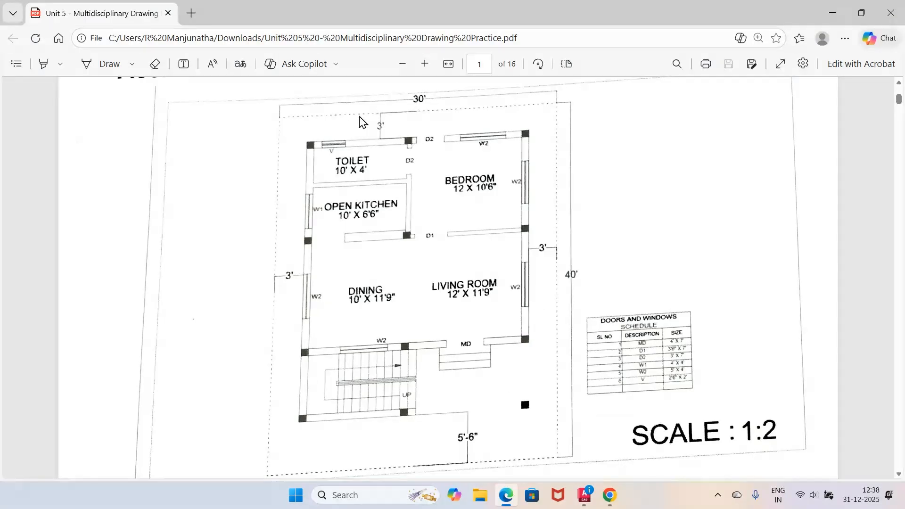
pyautogui.click(585, 494)
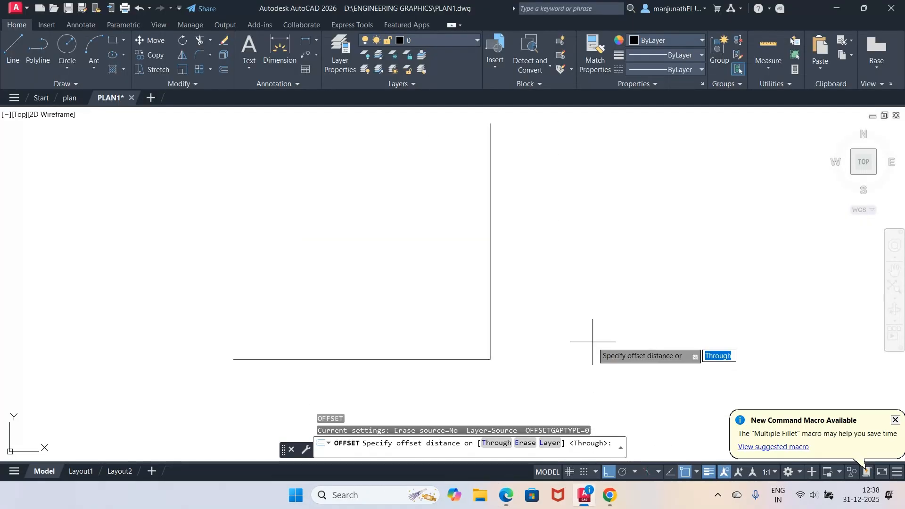
pyautogui.write('30')
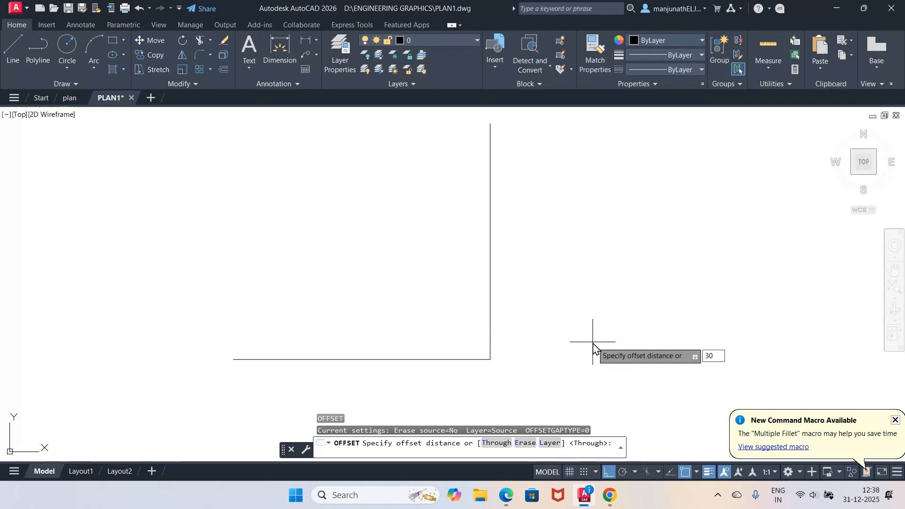
pyautogui.write("'")
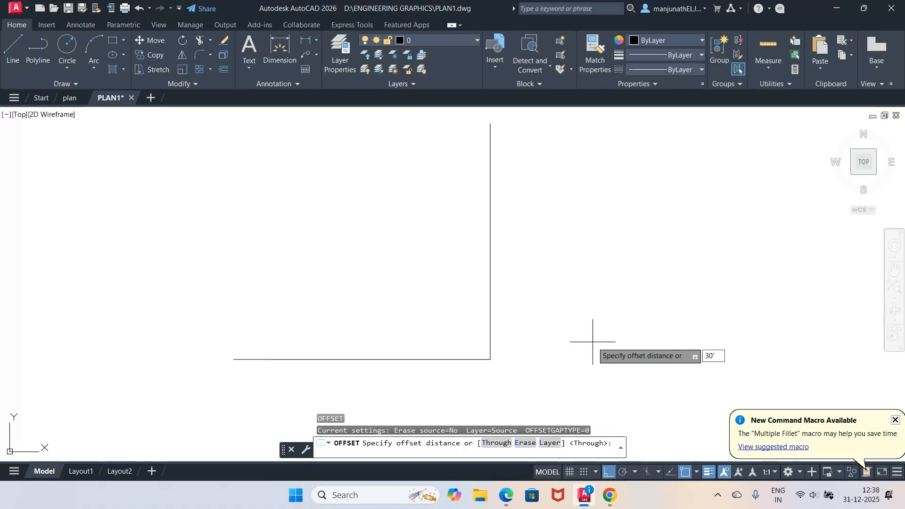
pyautogui.press('Return')
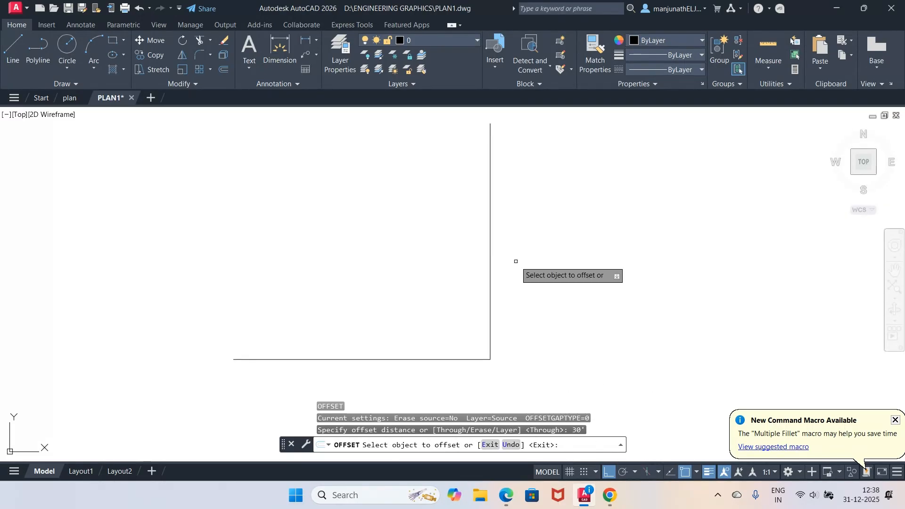
pyautogui.click(490, 238)
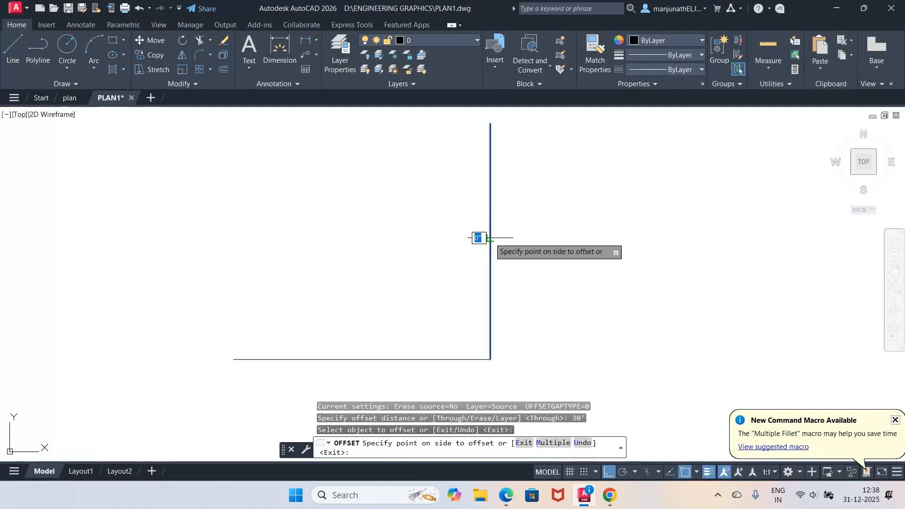
pyautogui.click(436, 238)
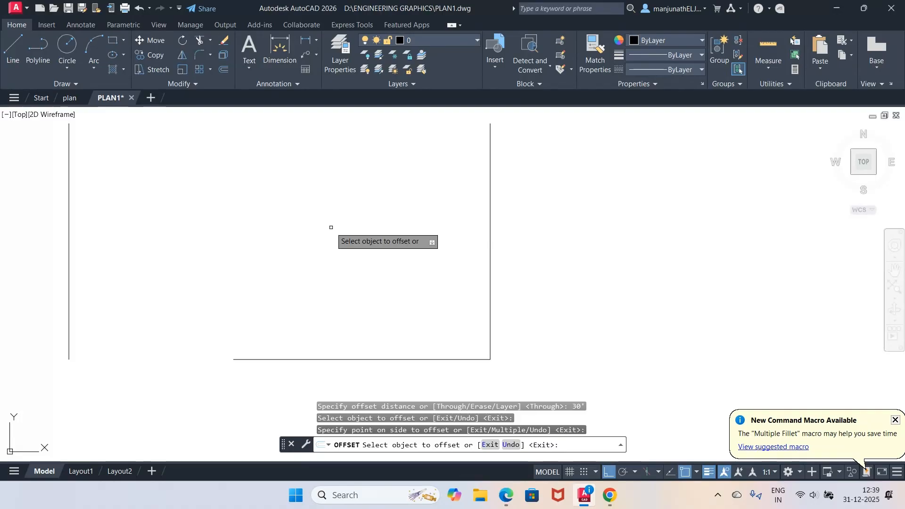
pyautogui.press('Return')
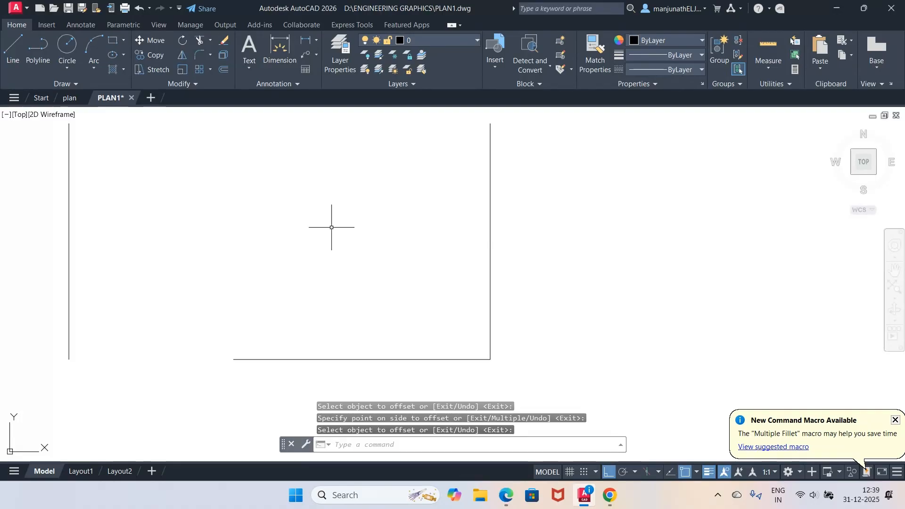
# Examine the plot dimensions in the PDF in Edge and the finished plans in plan.dwg, and return to the PLAN1 drawing in AutoCAD.
pyautogui.click(507, 496)
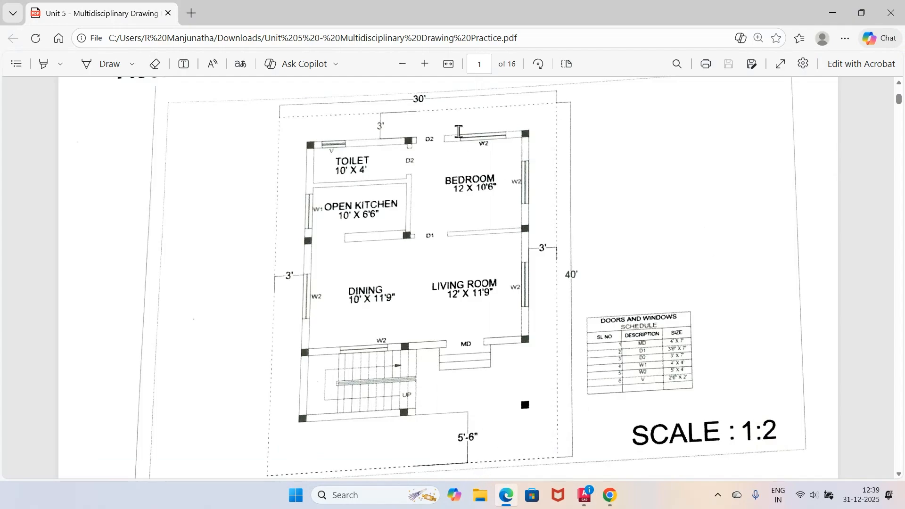
pyautogui.moveTo(585, 496)
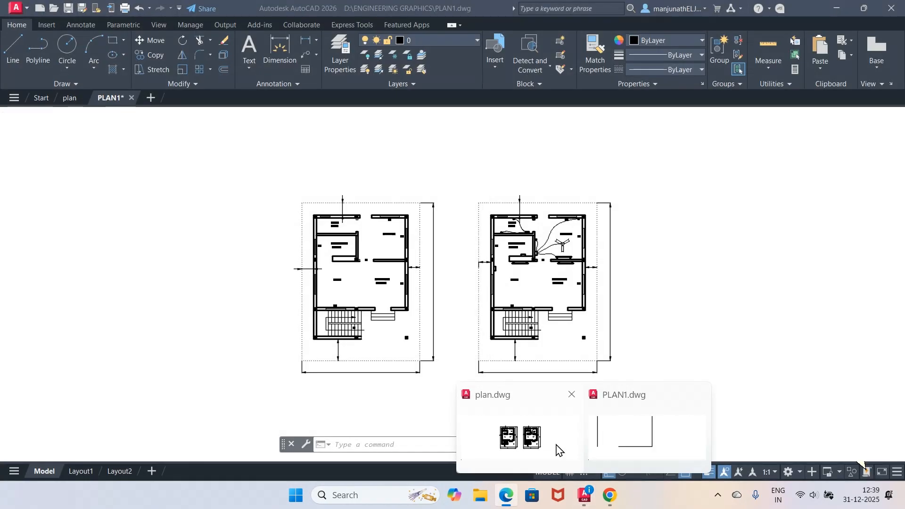
pyautogui.click(559, 450)
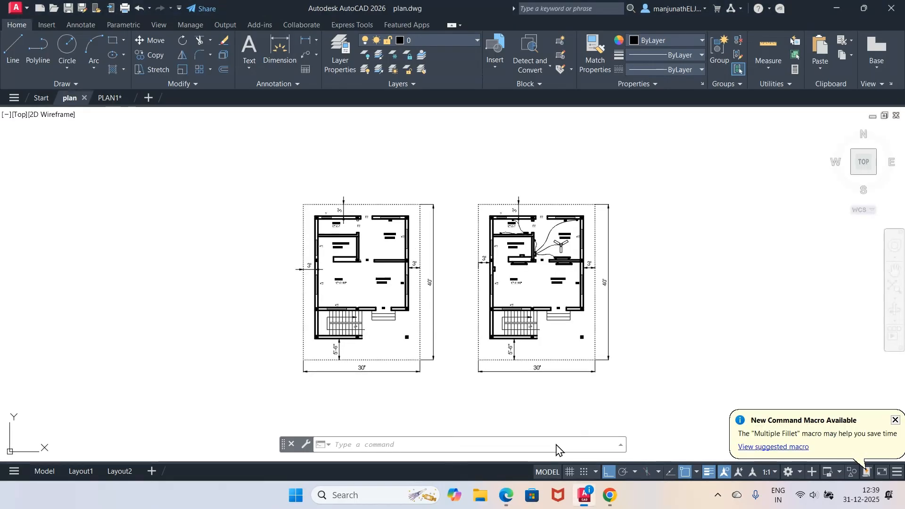
pyautogui.click(583, 496)
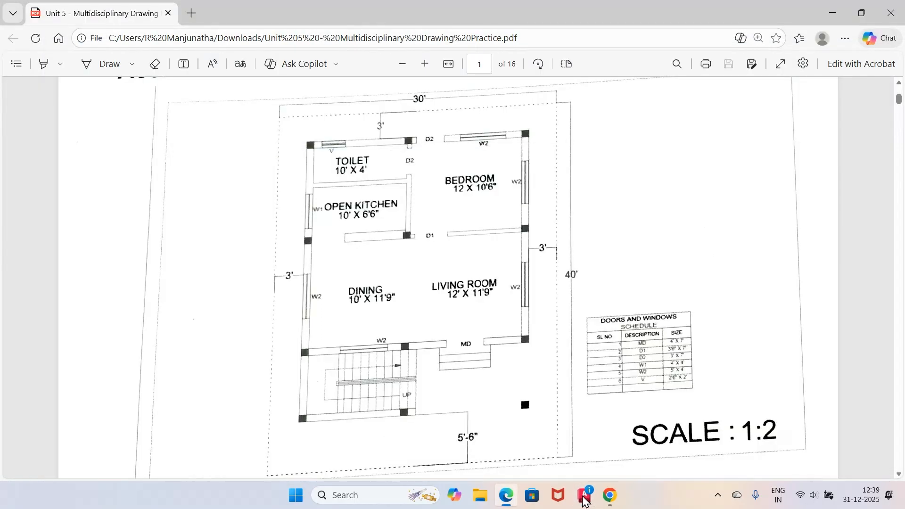
pyautogui.click(583, 496)
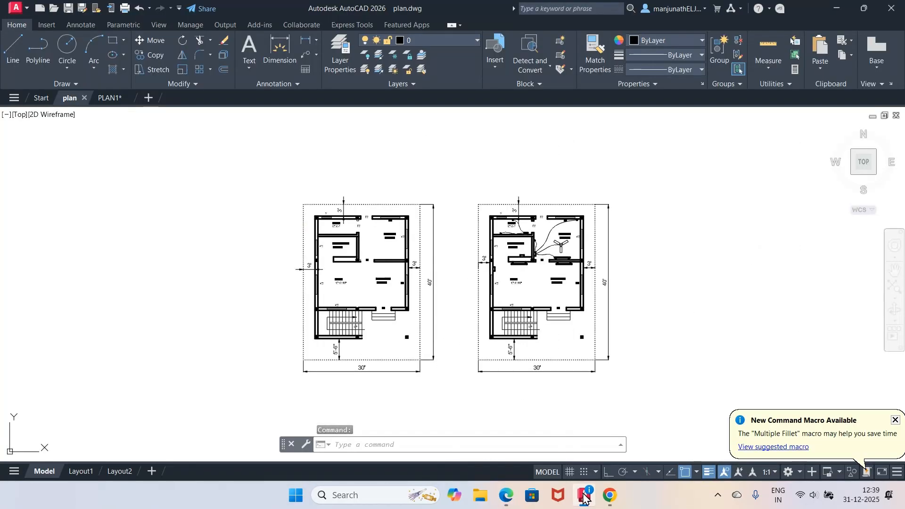
pyautogui.click(584, 495)
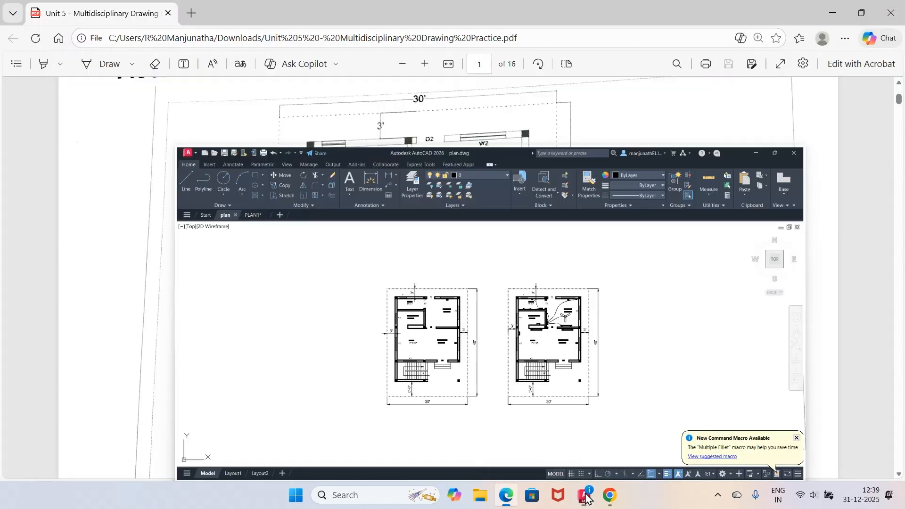
pyautogui.click(584, 496)
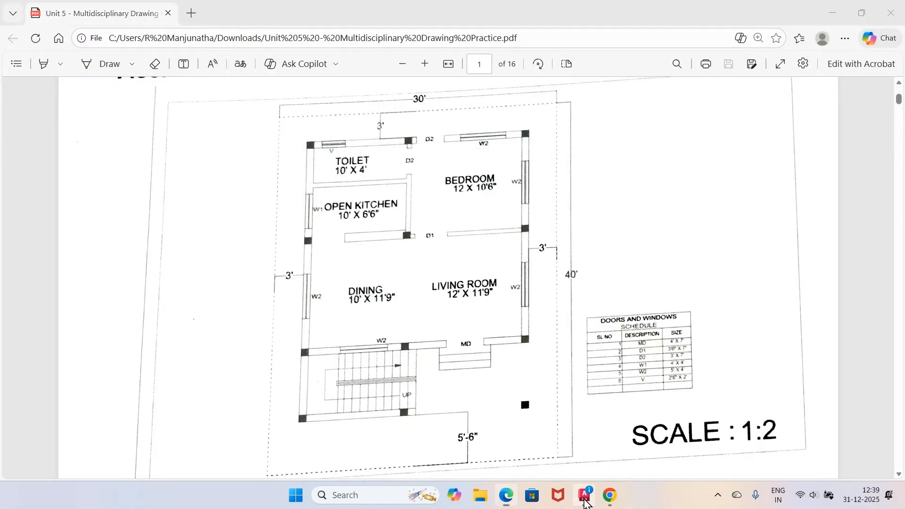
pyautogui.click(837, 13)
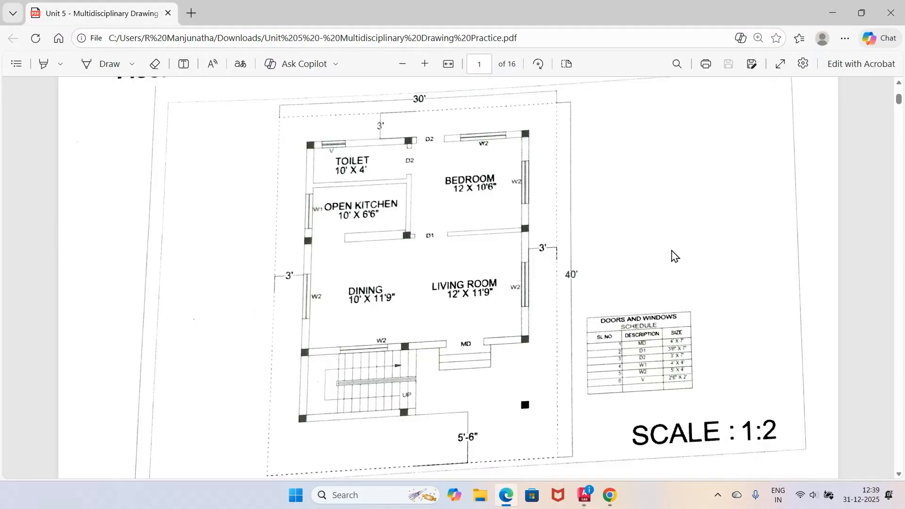
pyautogui.click(585, 498)
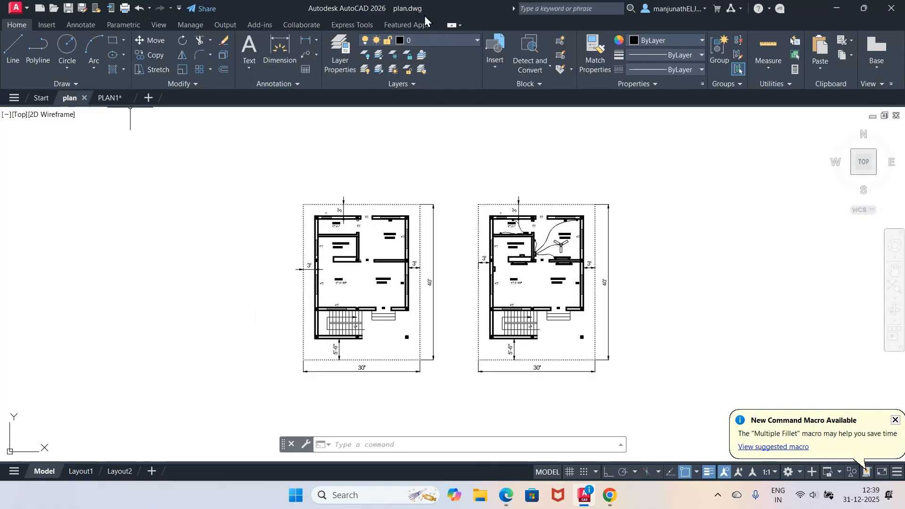
pyautogui.click(677, 9)
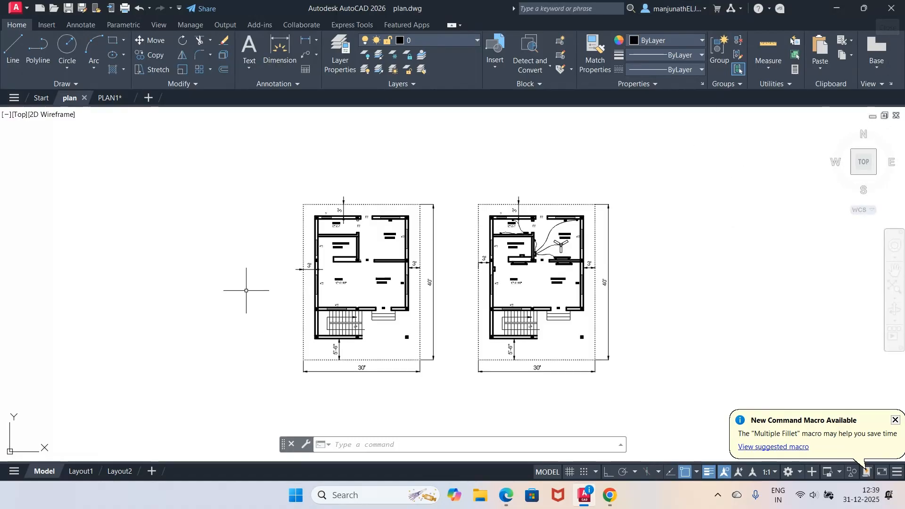
pyautogui.click(111, 94)
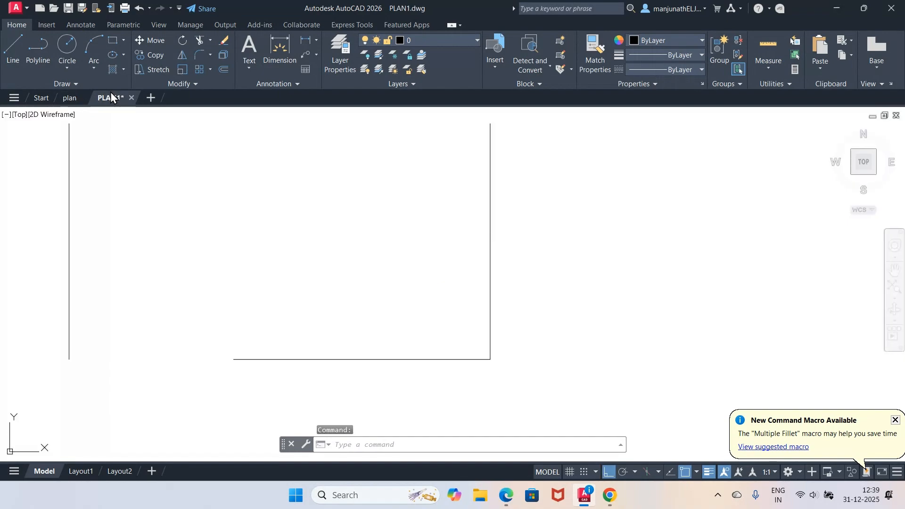
# Offset the bottom plot line 40' upward, and compare it with the plot dimensions in the PDF in Edge before returning to AutoCAD.
pyautogui.scroll(-4, 545, 316)
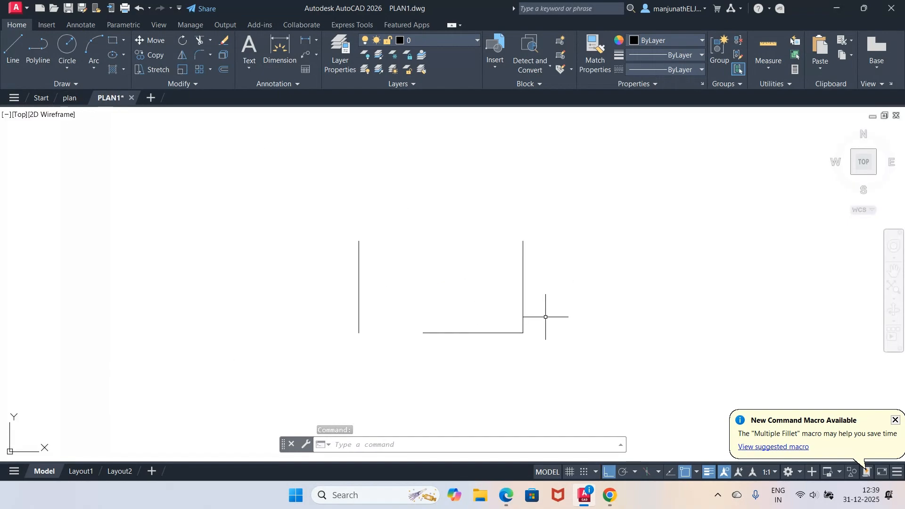
pyautogui.write('o')
pyautogui.press('Return')
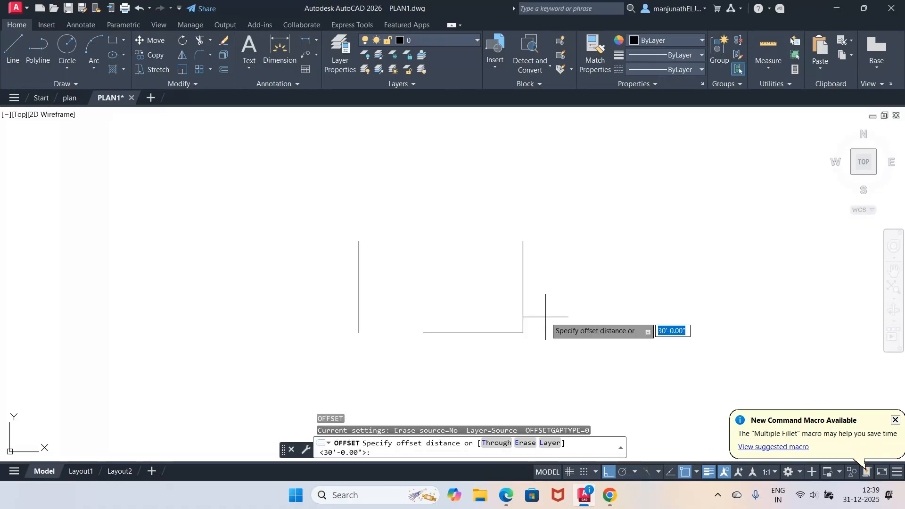
pyautogui.write('40')
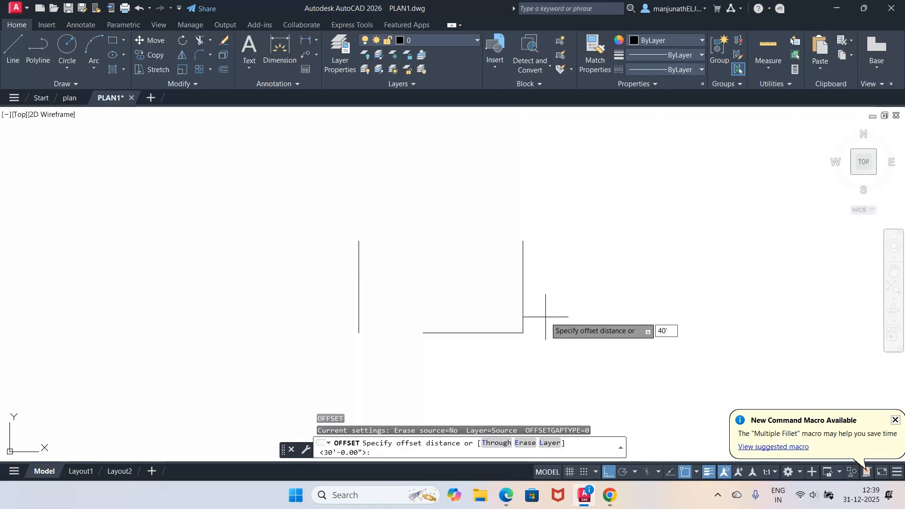
pyautogui.press('Return')
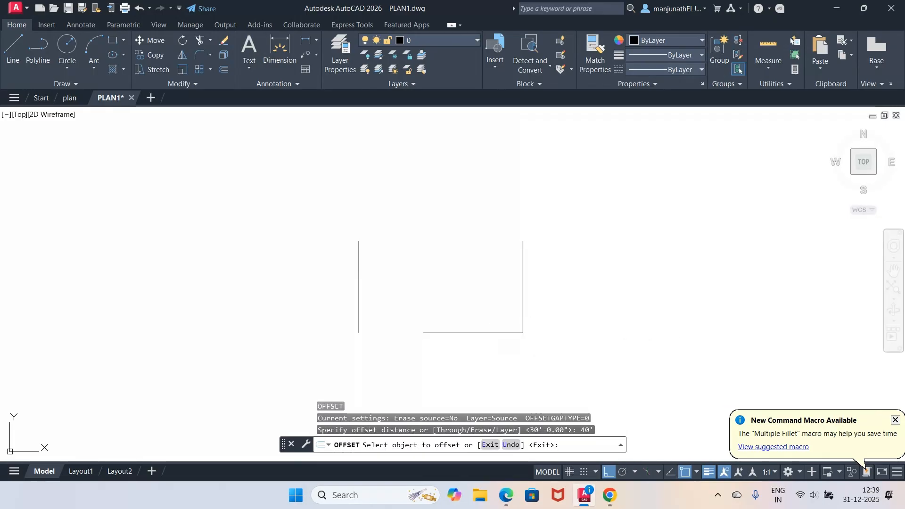
pyautogui.click(490, 333)
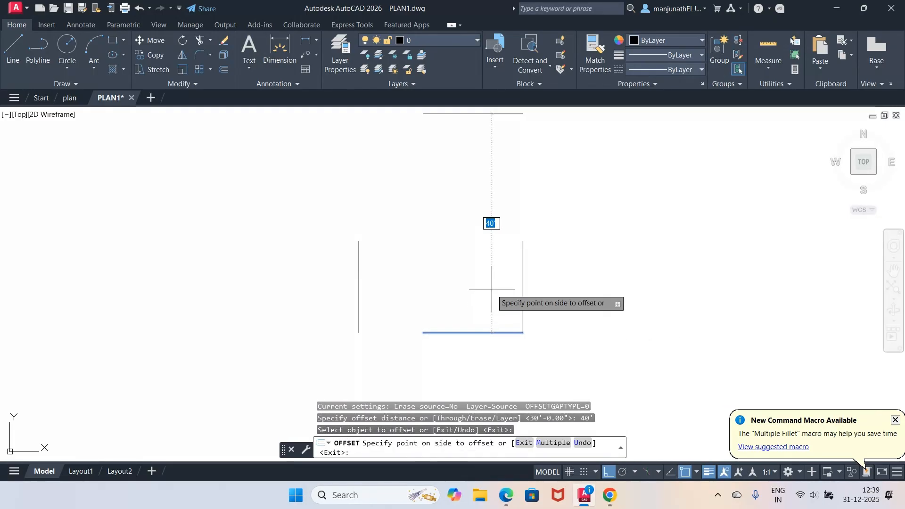
pyautogui.click(493, 289)
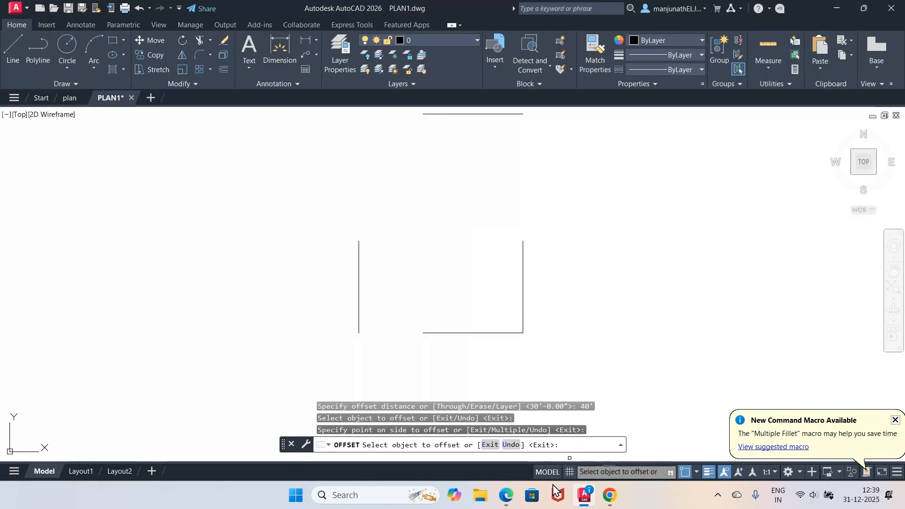
pyautogui.click(501, 507)
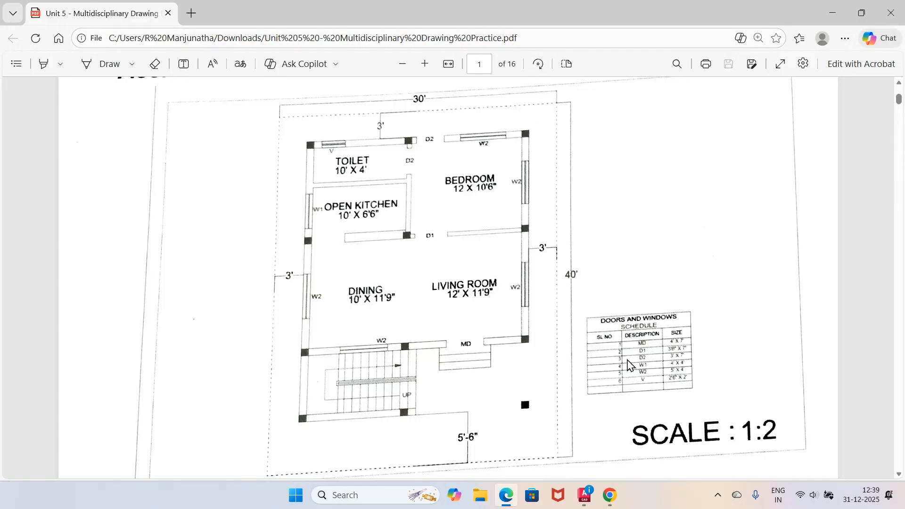
pyautogui.click(583, 502)
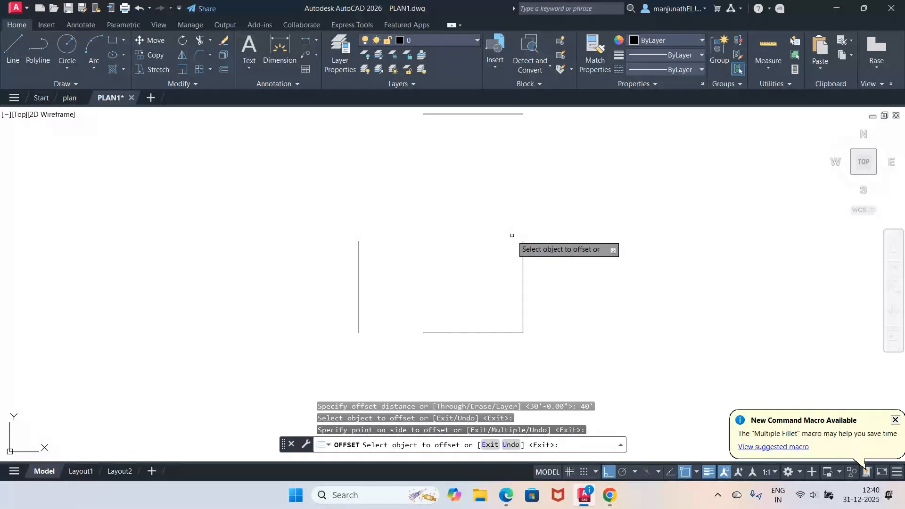
pyautogui.press('Escape')
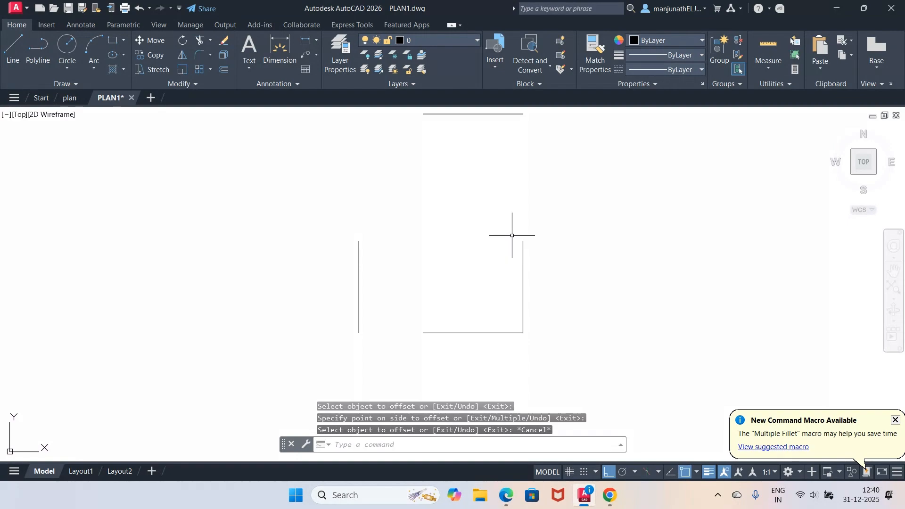
# Use Fillet to join the boundary lines at the upper-left, lower-left and upper-right corners, closing the plot rectangle.
pyautogui.write('F')
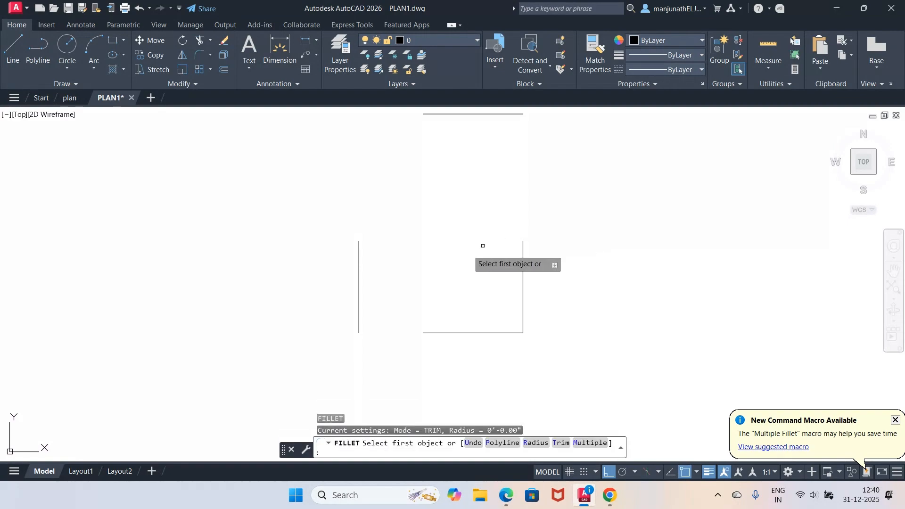
pyautogui.click(360, 304)
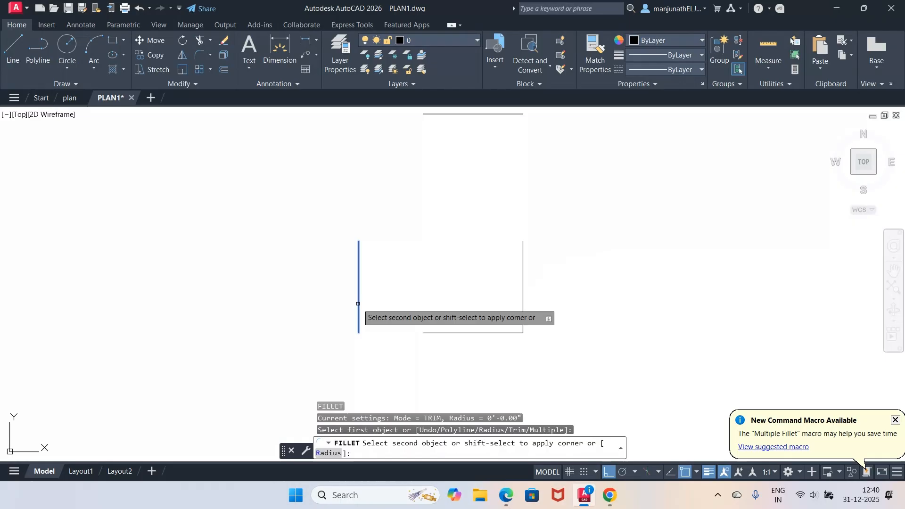
pyautogui.click(427, 114)
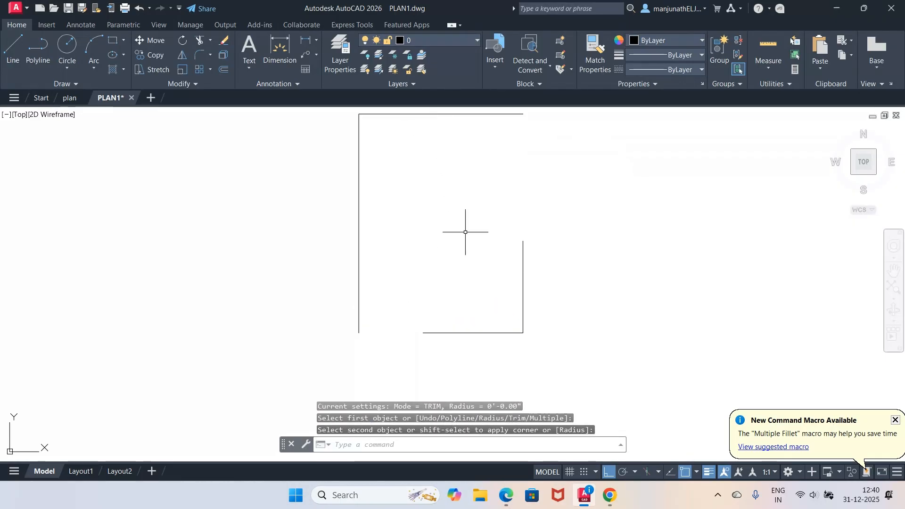
pyautogui.press('Return')
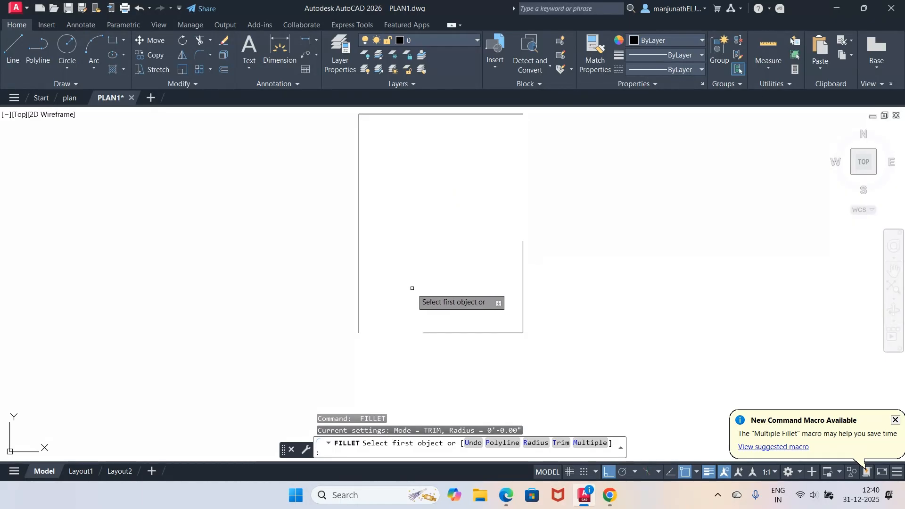
pyautogui.click(358, 308)
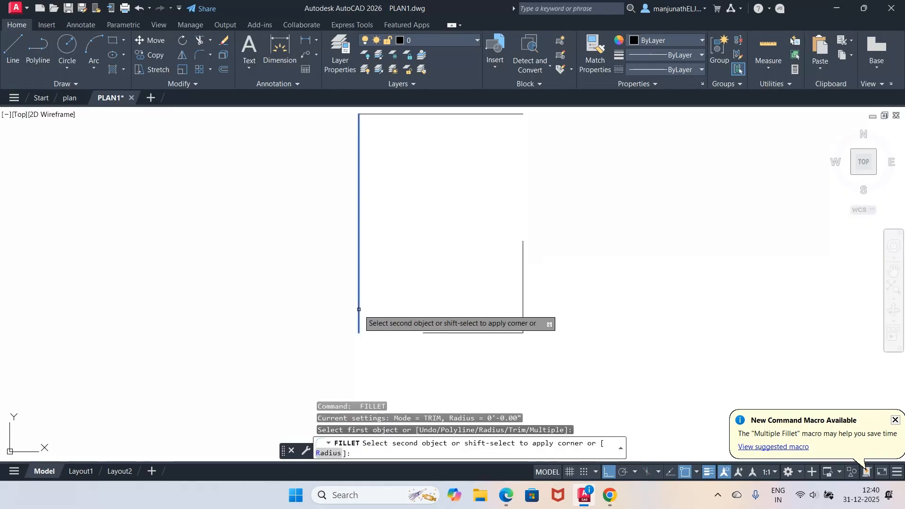
pyautogui.click(435, 331)
pyautogui.press('Return')
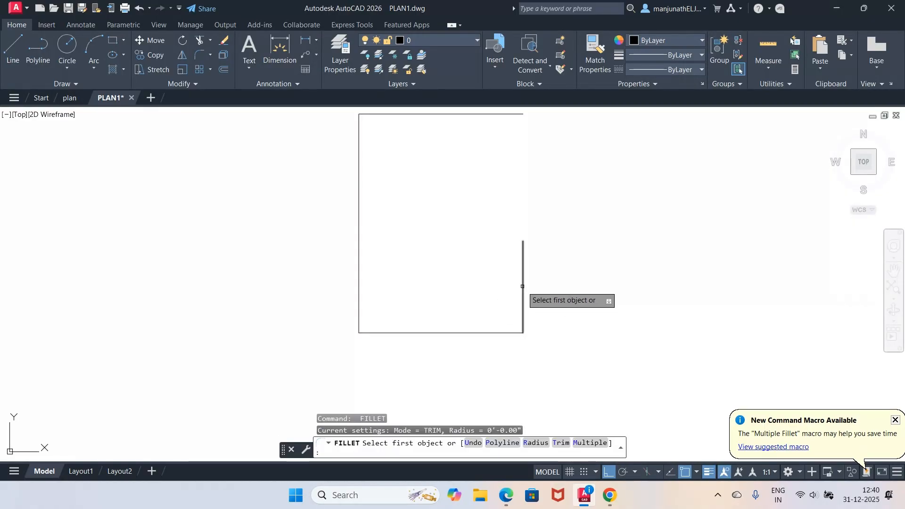
pyautogui.click(523, 283)
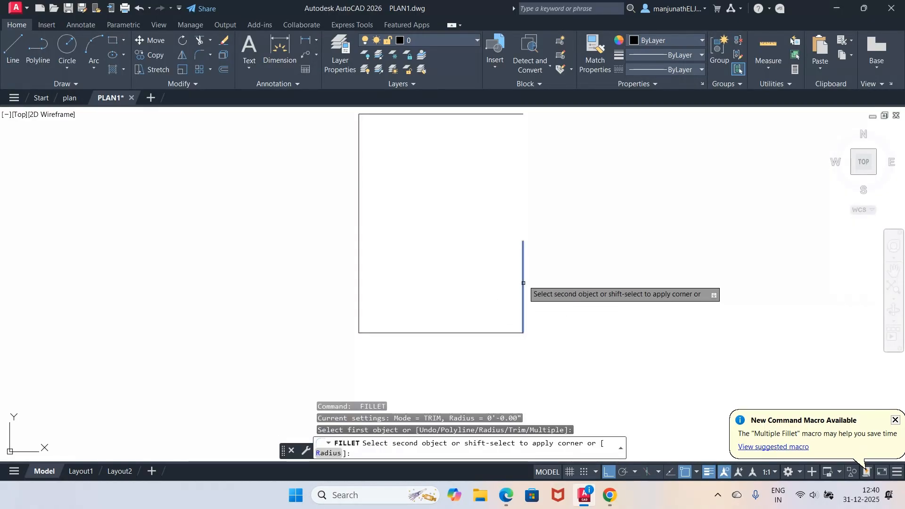
pyautogui.click(503, 113)
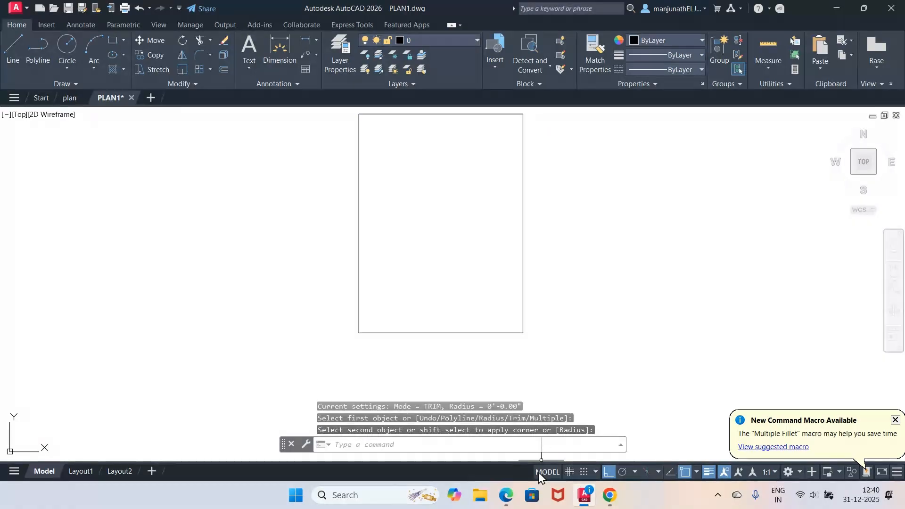
# Check the setbacks in the PDF in Edge, and offset the plot's left and top boundary lines 3' inward in AutoCAD.
pyautogui.click(502, 503)
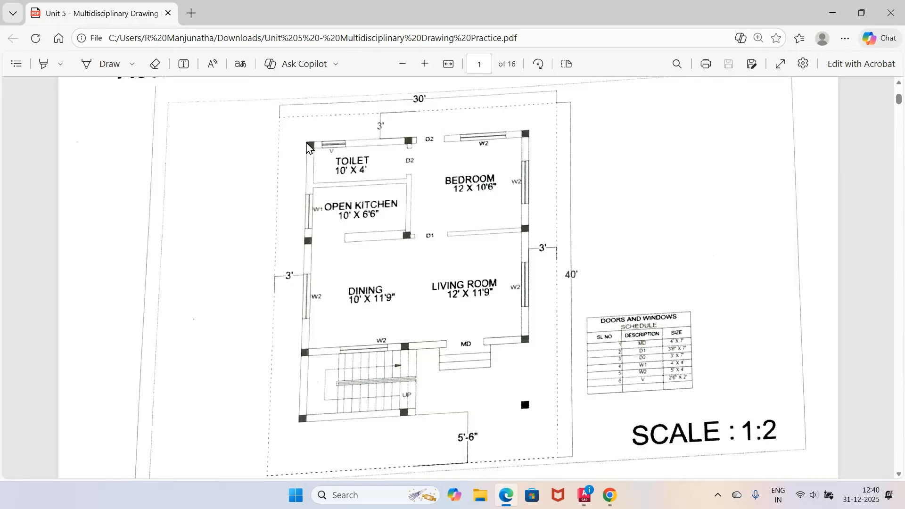
pyautogui.moveTo(595, 493)
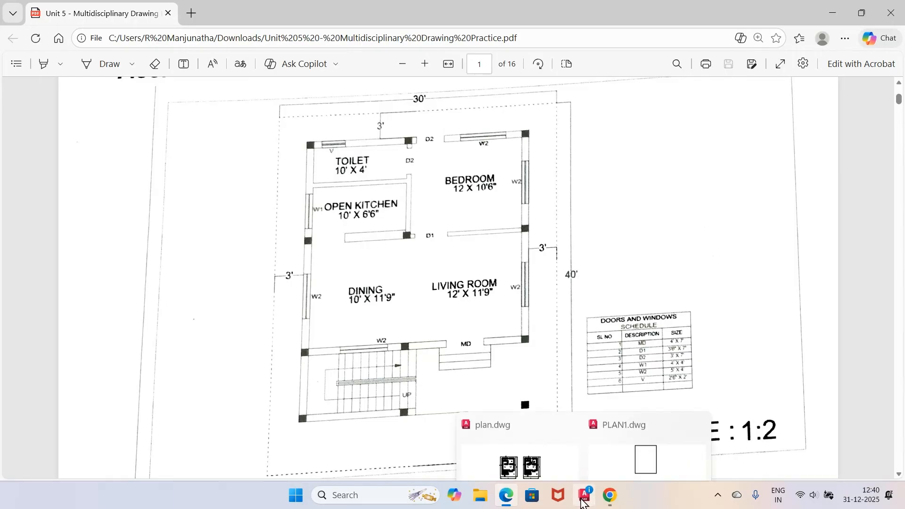
pyautogui.click(594, 455)
pyautogui.press('o')
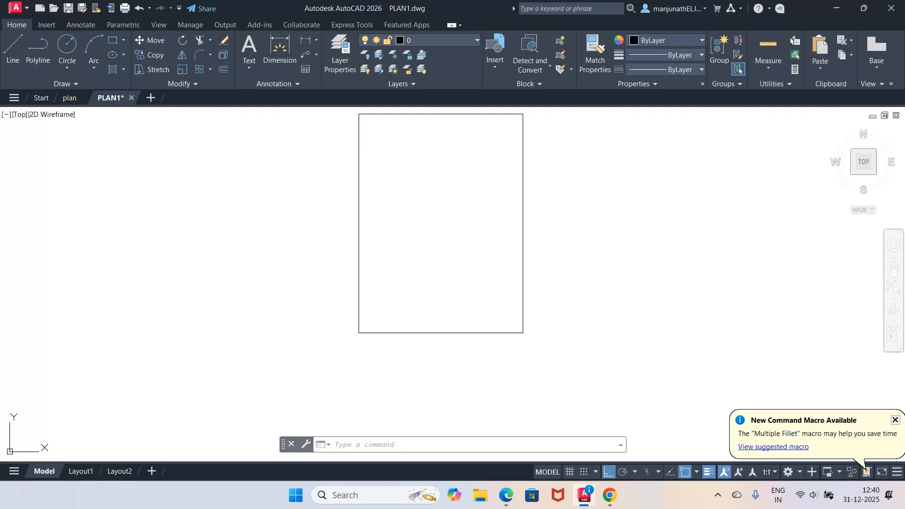
pyautogui.press('Return')
pyautogui.write('3')
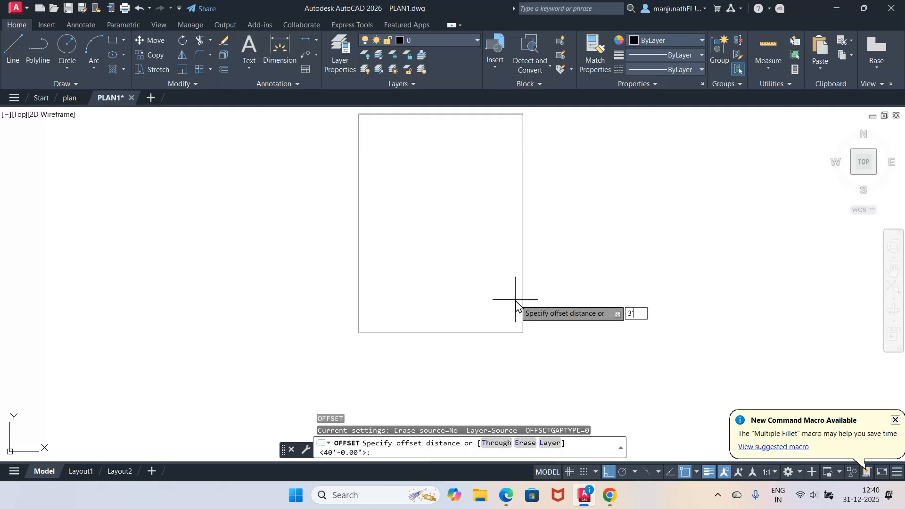
pyautogui.write("'")
pyautogui.press('Return')
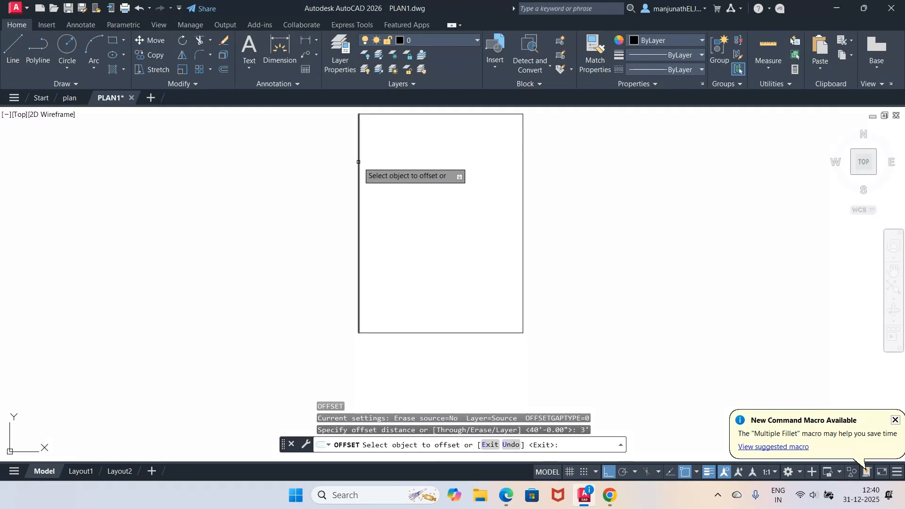
pyautogui.click(359, 162)
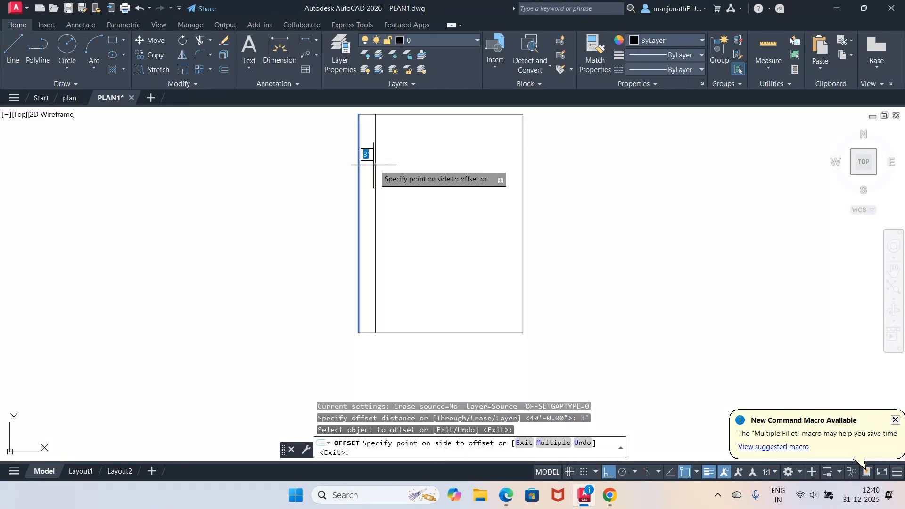
pyautogui.click(399, 168)
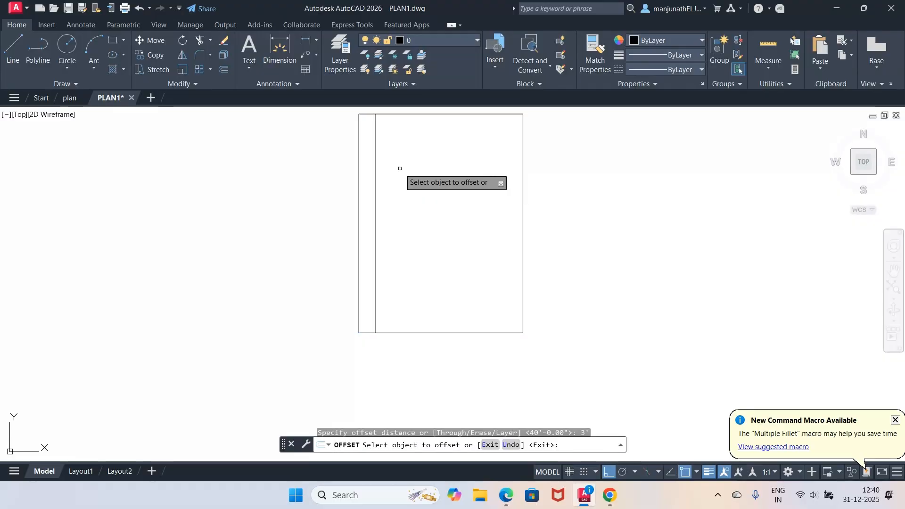
pyautogui.click(404, 115)
pyautogui.click(416, 155)
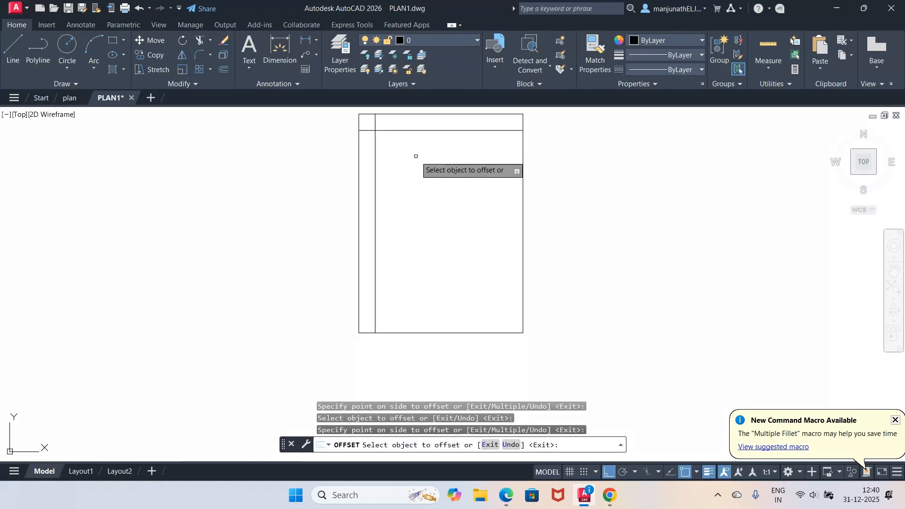
pyautogui.press('Return')
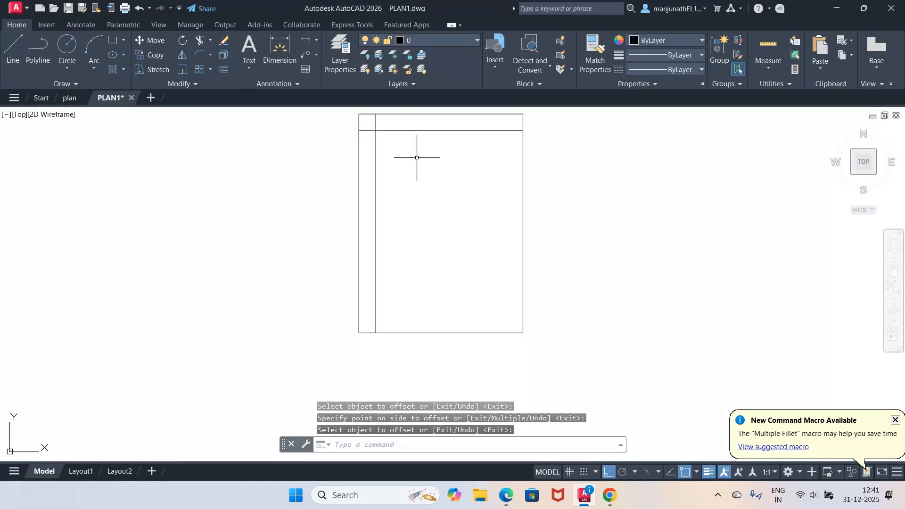
# Fillet the two inner setback lines into a sharp corner at the plot's upper left.
pyautogui.write('F')
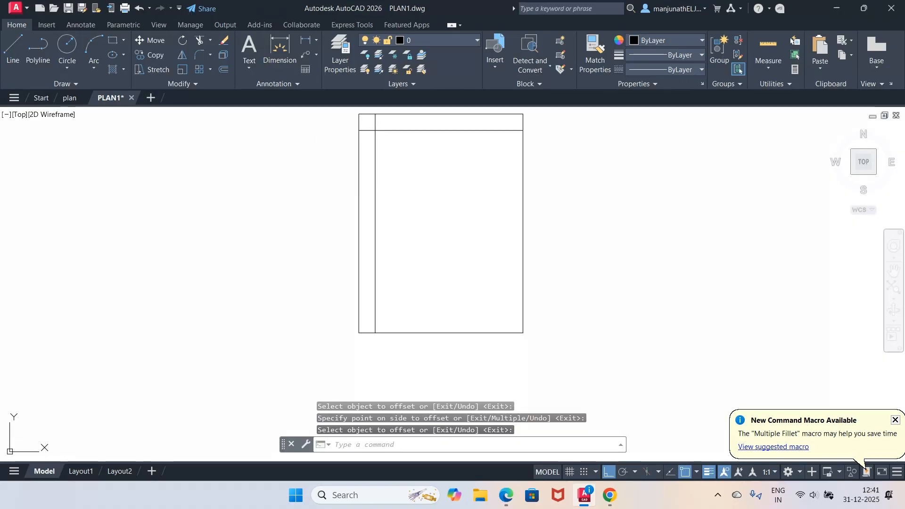
pyautogui.press('Return')
pyautogui.click(375, 141)
pyautogui.click(387, 134)
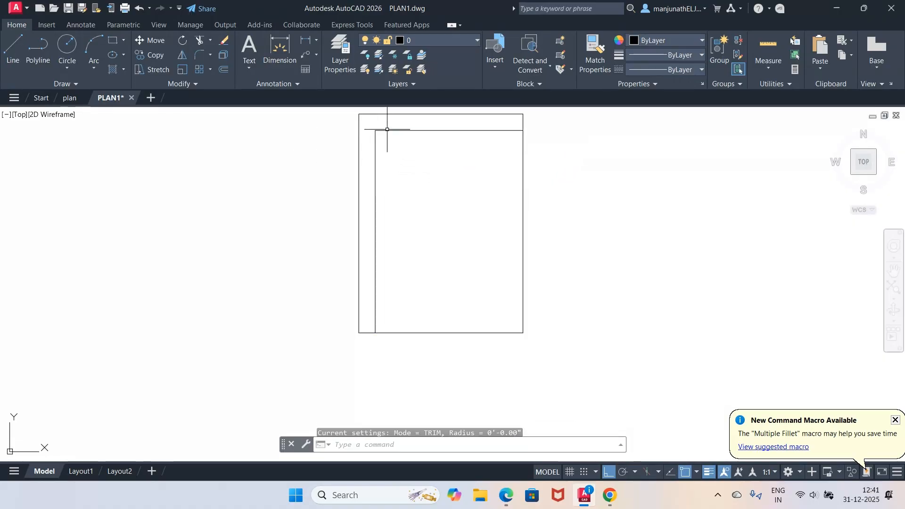
# Check the remaining setbacks in the PDF in Edge, and offset the plot's right boundary line 3' inward in AutoCAD.
pyautogui.click(508, 496)
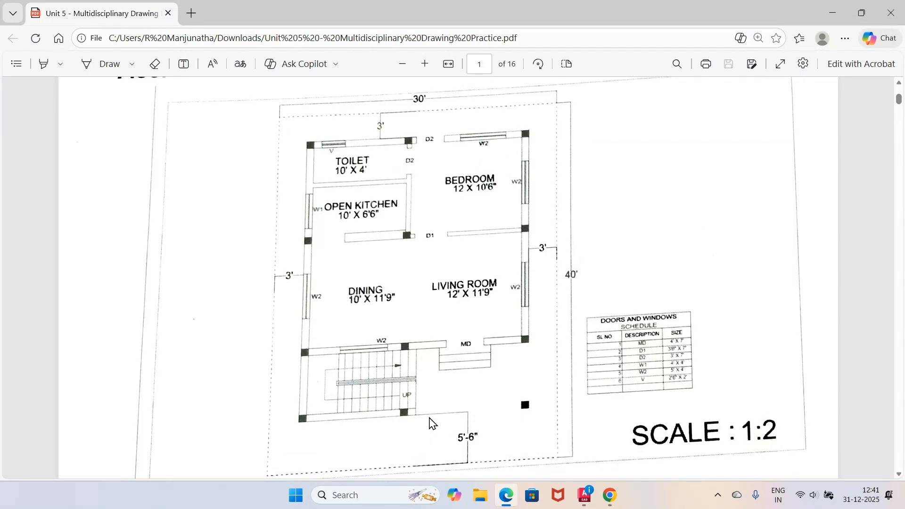
pyautogui.click(585, 495)
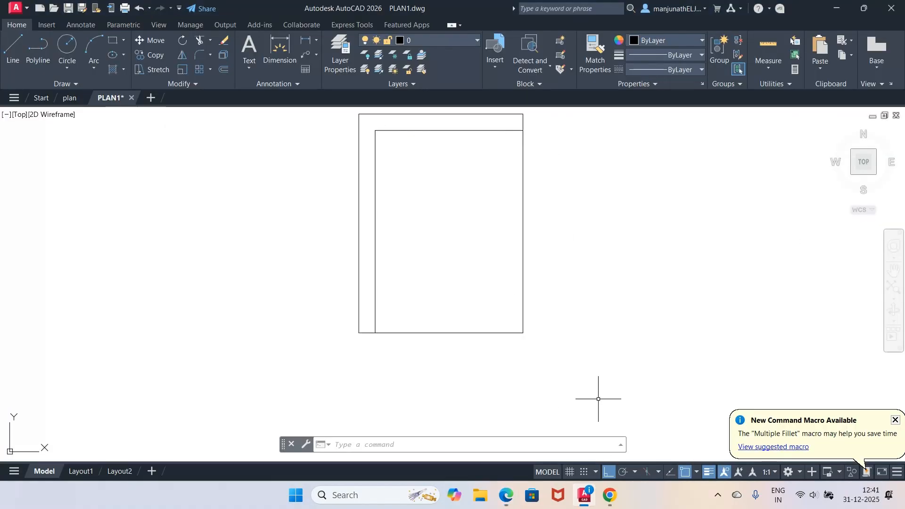
pyautogui.write('o')
pyautogui.press('Return')
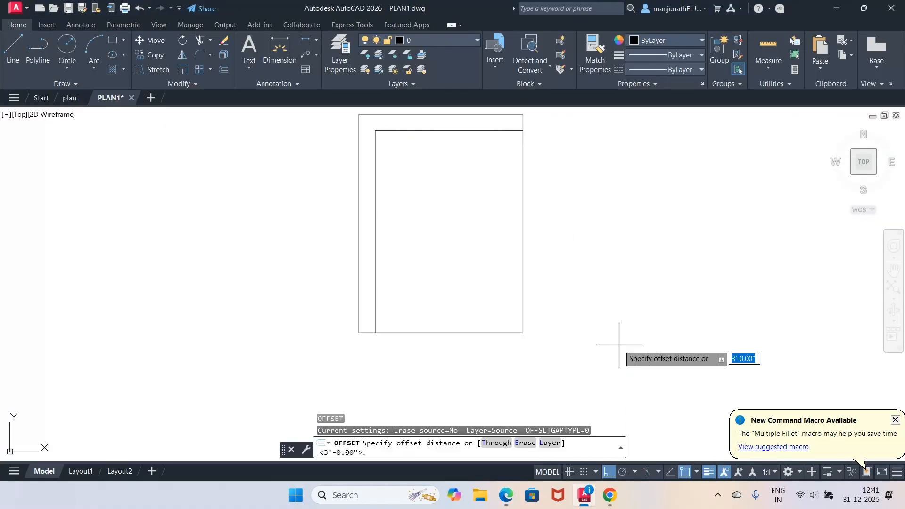
pyautogui.press('Return')
pyautogui.click(523, 275)
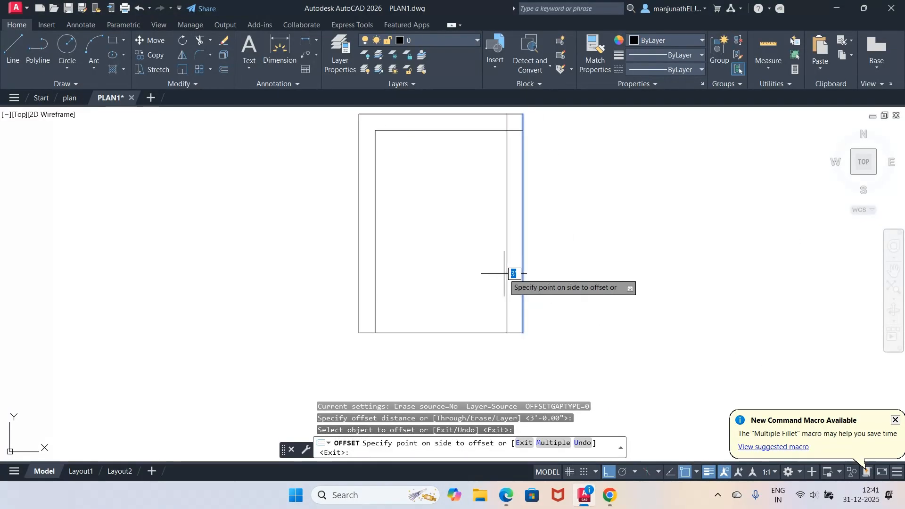
pyautogui.click(514, 274)
pyautogui.press('Return')
# Offset the plot's bottom boundary line 5'6" inward.
pyautogui.press('Return')
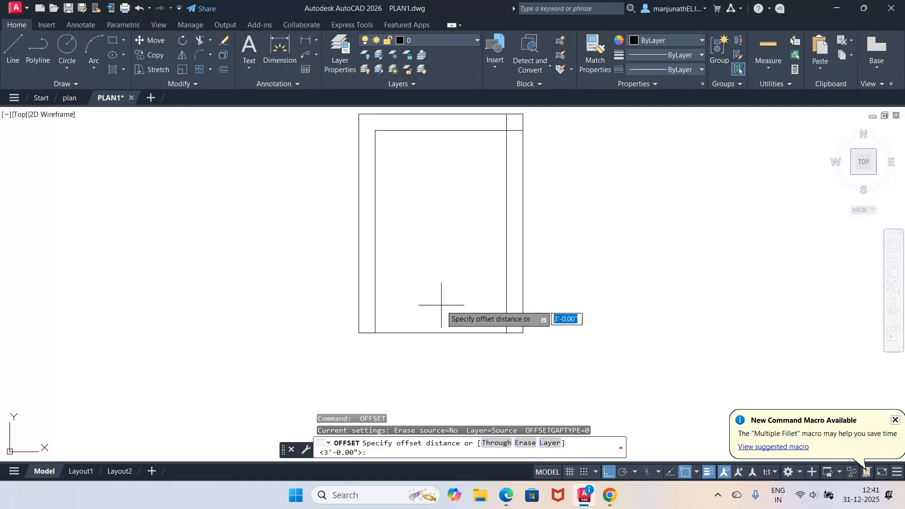
pyautogui.write("5'6")
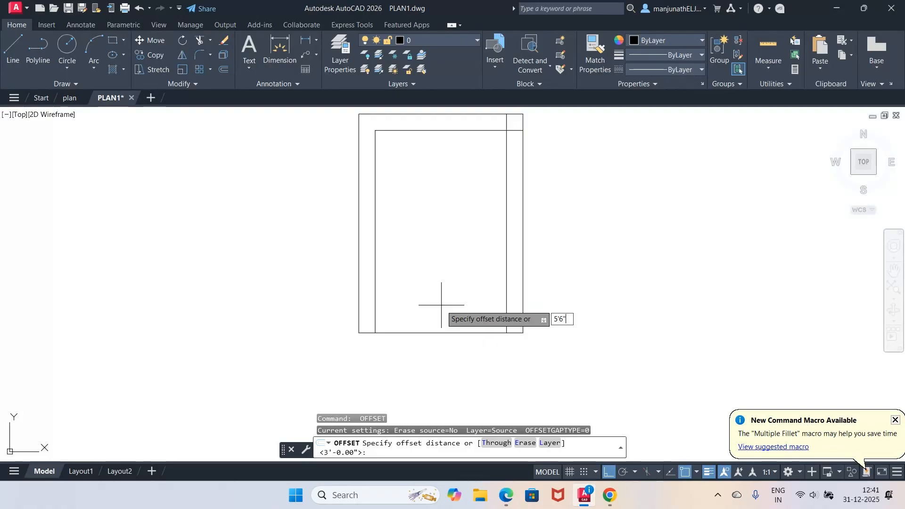
pyautogui.press('Return')
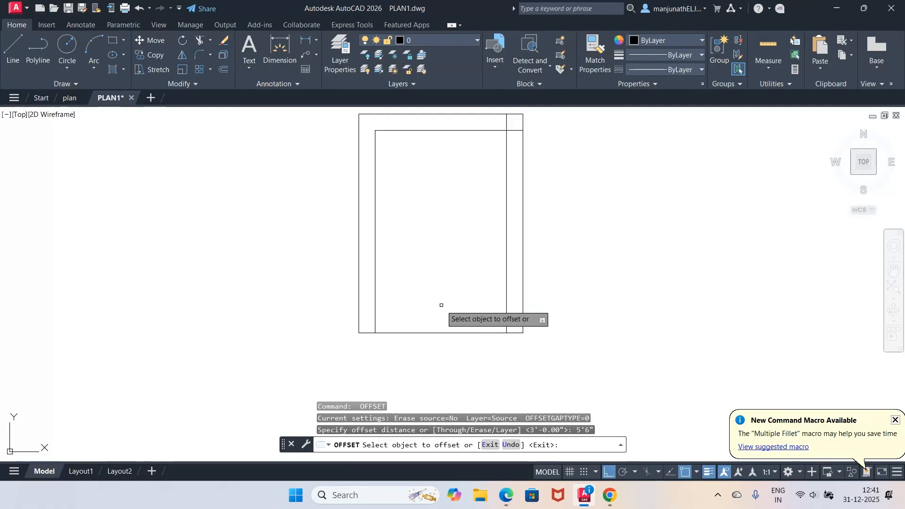
pyautogui.click(418, 332)
pyautogui.click(427, 295)
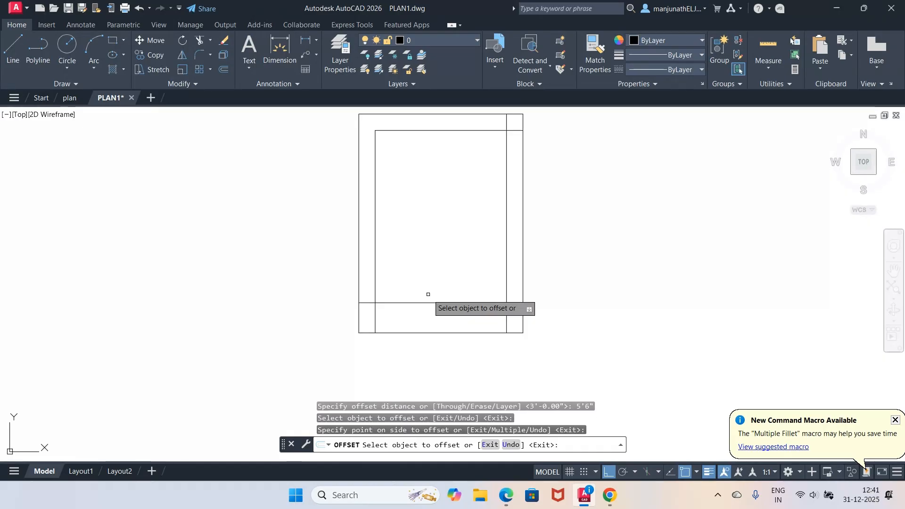
pyautogui.press('Escape')
# Fillet the inner setback lines into sharp corners at the upper right, lower right and lower left, closing the inner rectangle.
pyautogui.write('f')
pyautogui.press('Return')
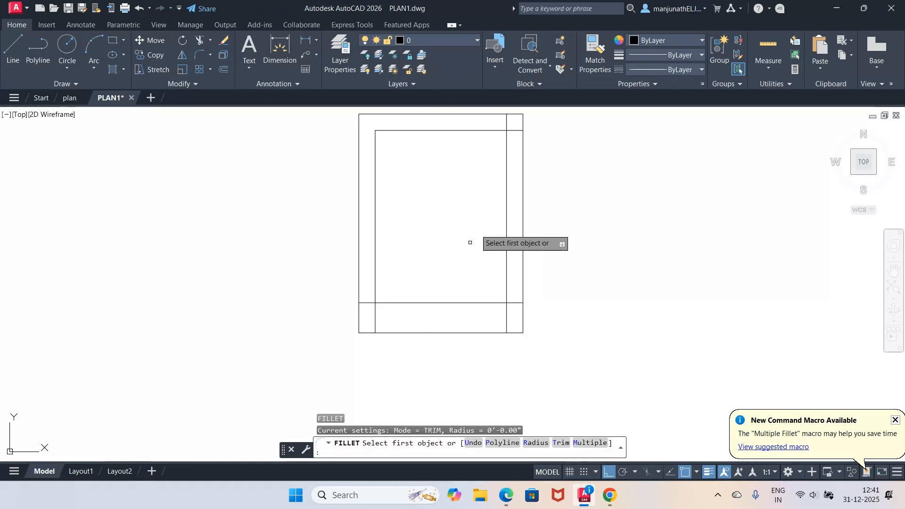
pyautogui.click(500, 131)
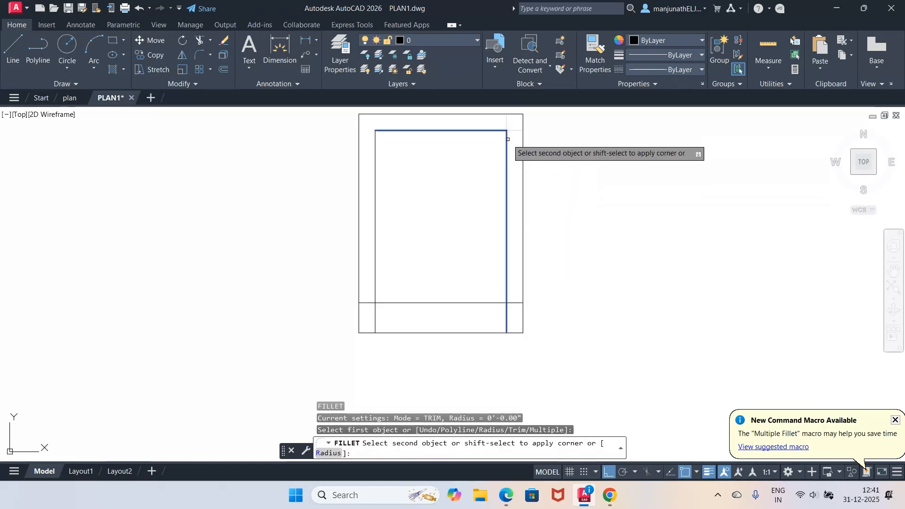
pyautogui.click(506, 147)
pyautogui.press('Return')
pyautogui.click(506, 257)
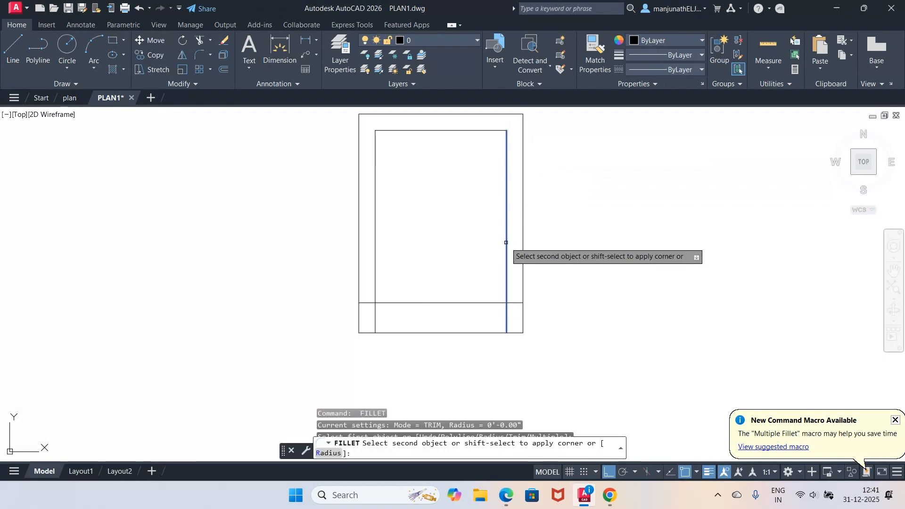
pyautogui.click(485, 303)
pyautogui.press('Return')
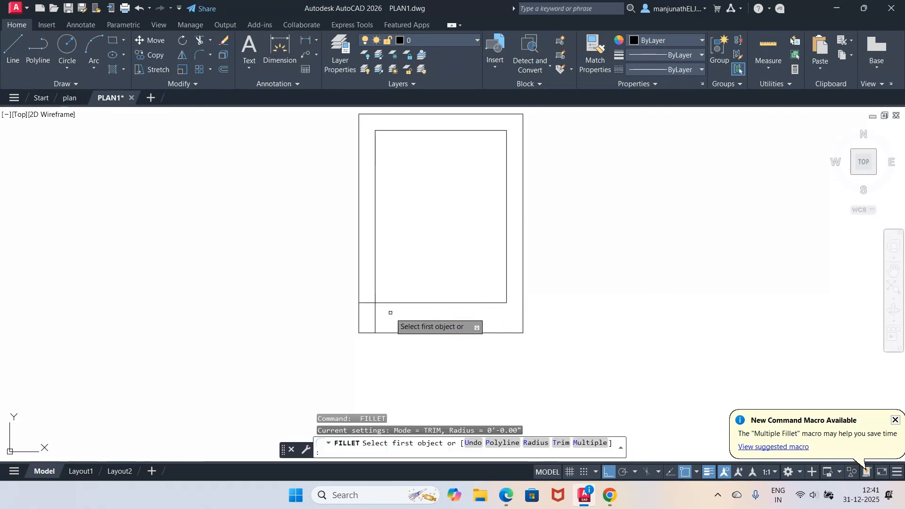
pyautogui.click(393, 303)
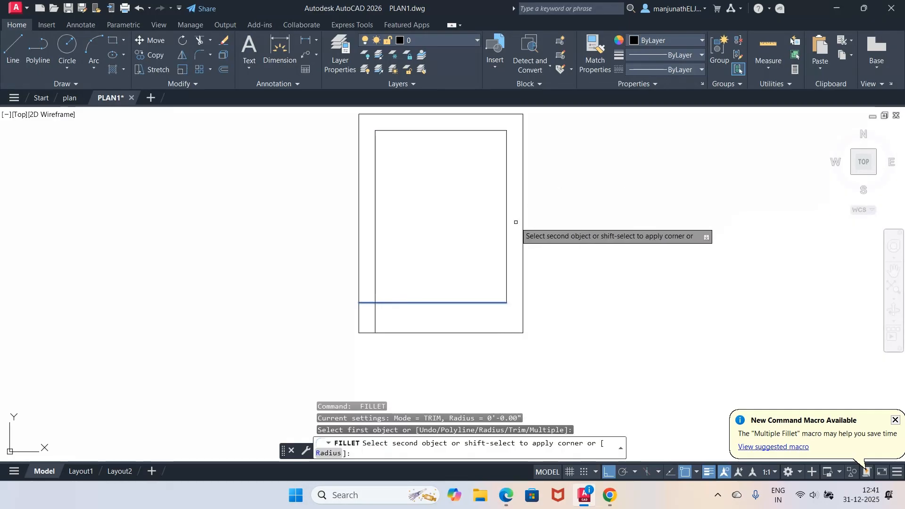
pyautogui.click(375, 289)
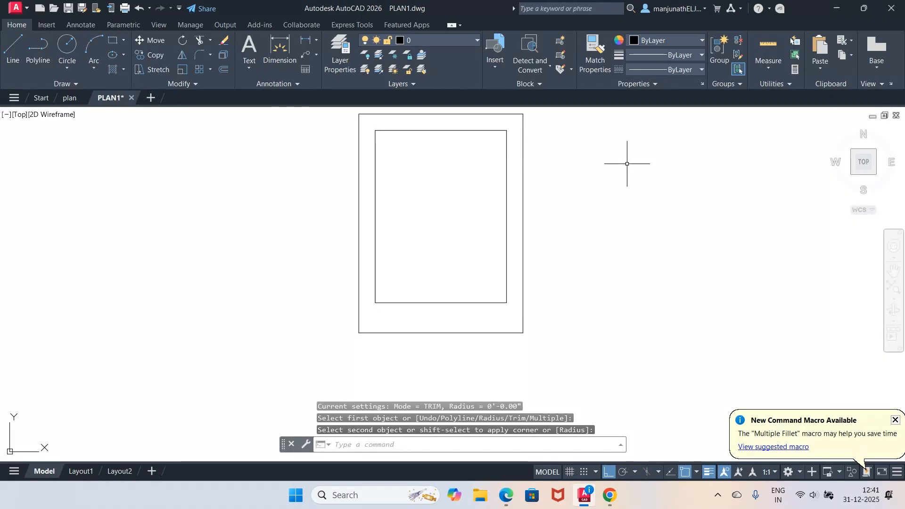
# Move the four outer plot lines to the BOUNDARY layer through their properties.
pyautogui.click(550, 114)
pyautogui.click(520, 119)
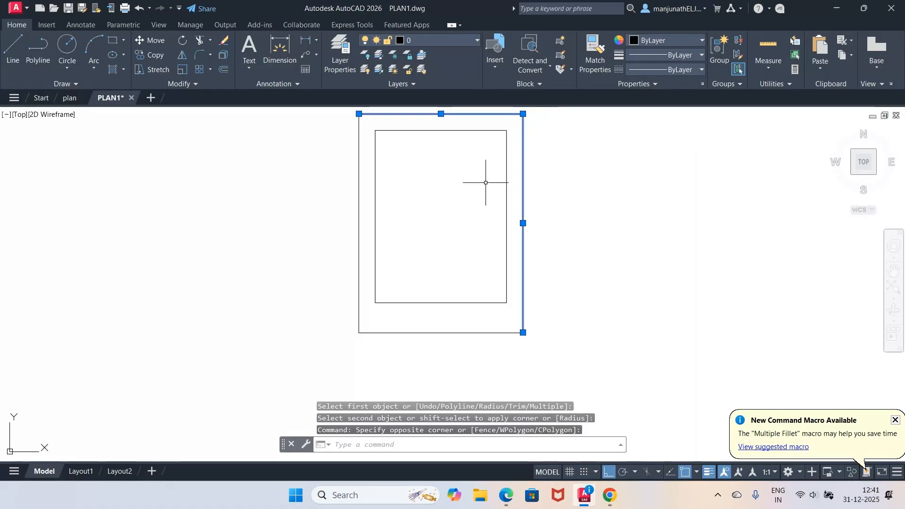
pyautogui.click(393, 318)
pyautogui.click(346, 340)
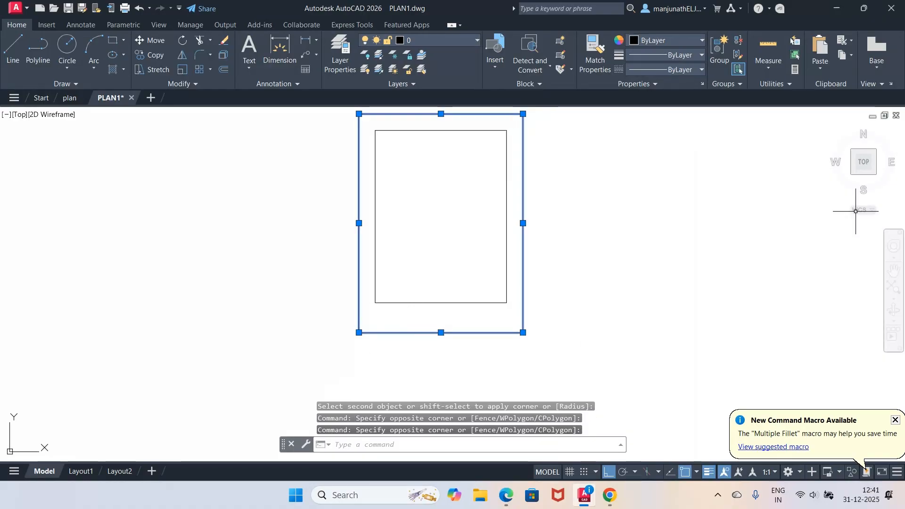
pyautogui.write('ch')
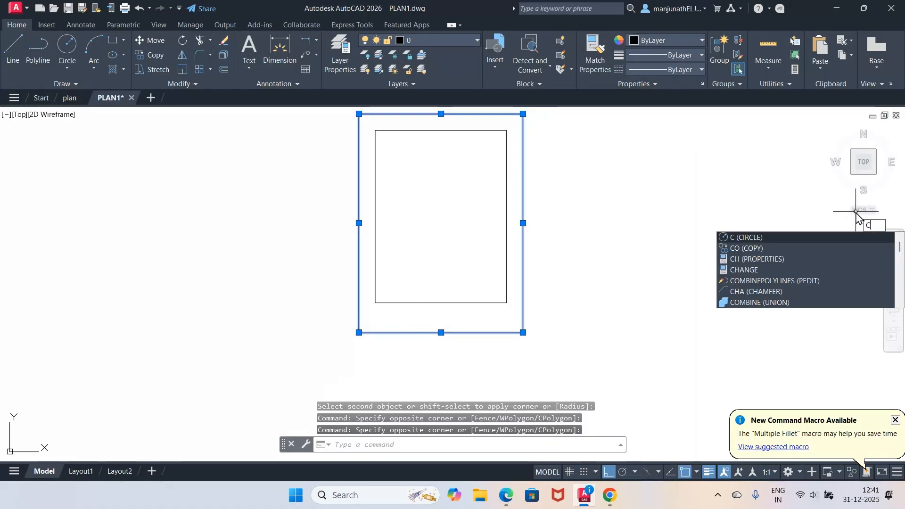
pyautogui.press('Return')
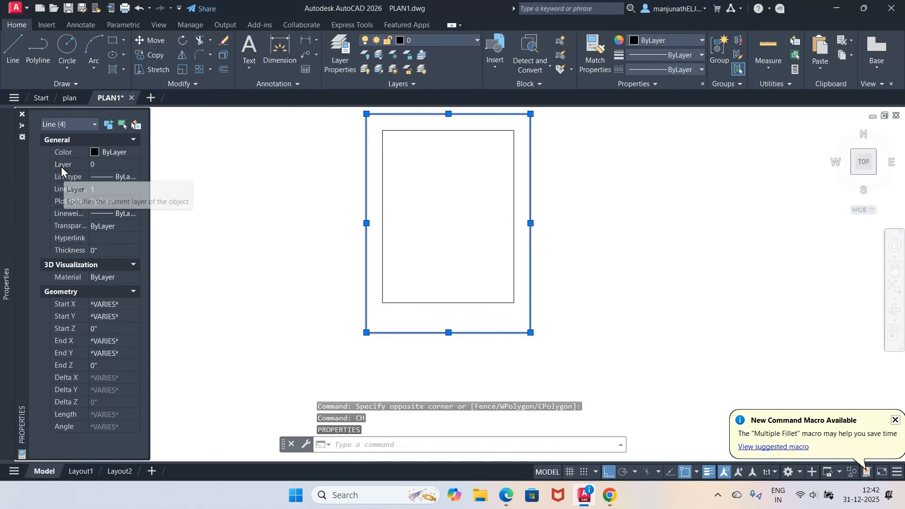
pyautogui.click(60, 165)
pyautogui.click(135, 165)
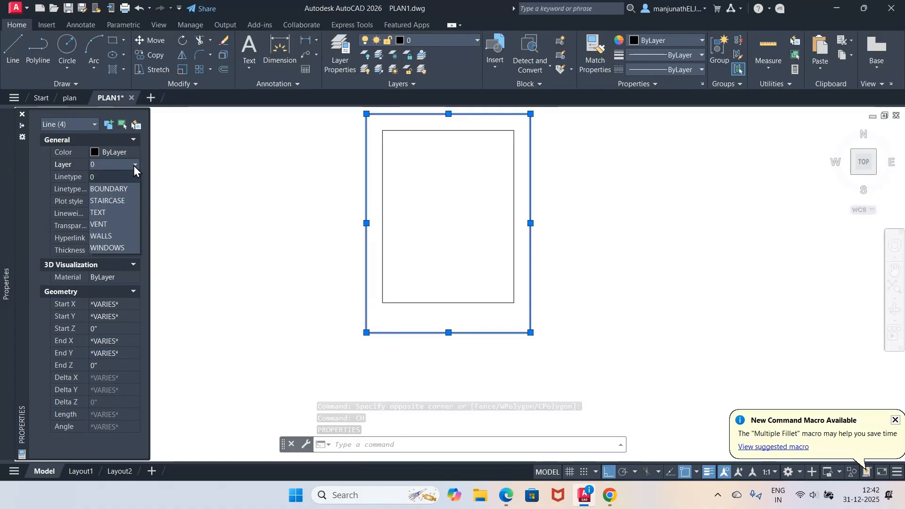
pyautogui.click(123, 188)
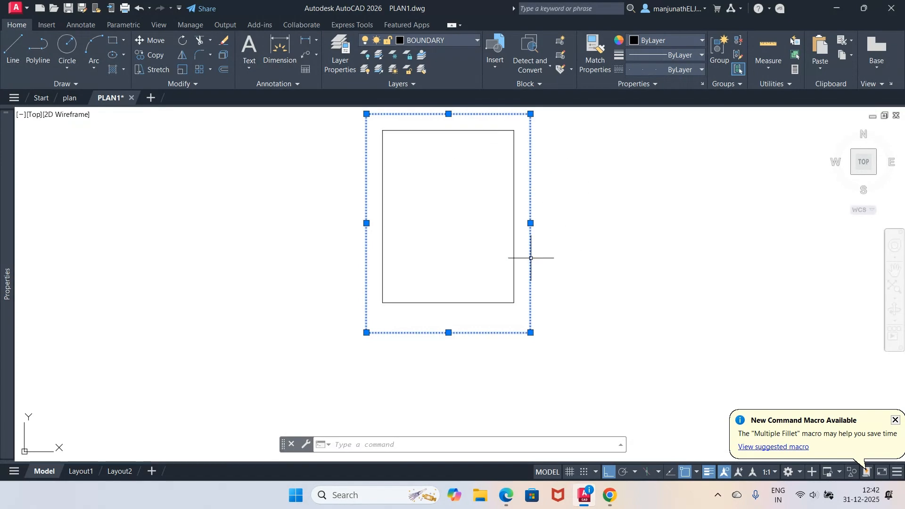
pyautogui.press('Escape')
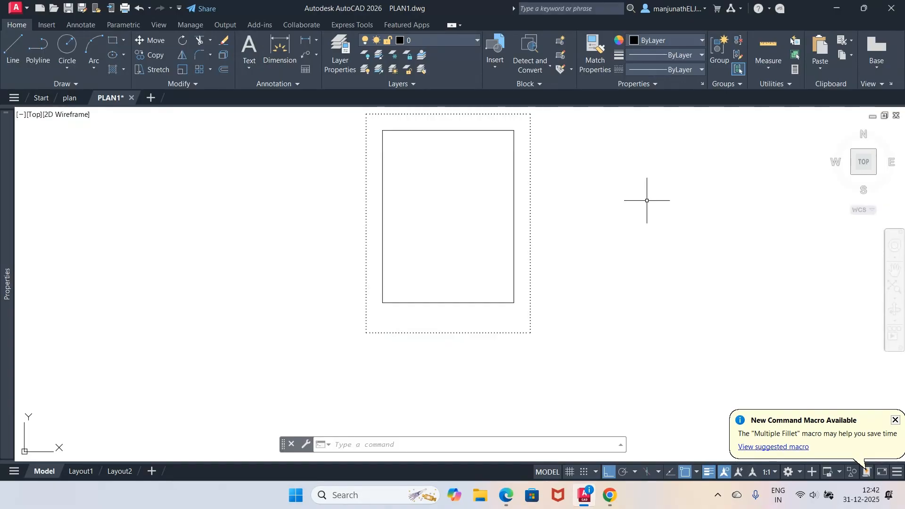
# Turn off the BOUNDARY layer in the layer properties.
pyautogui.write('LA')
pyautogui.press('Return')
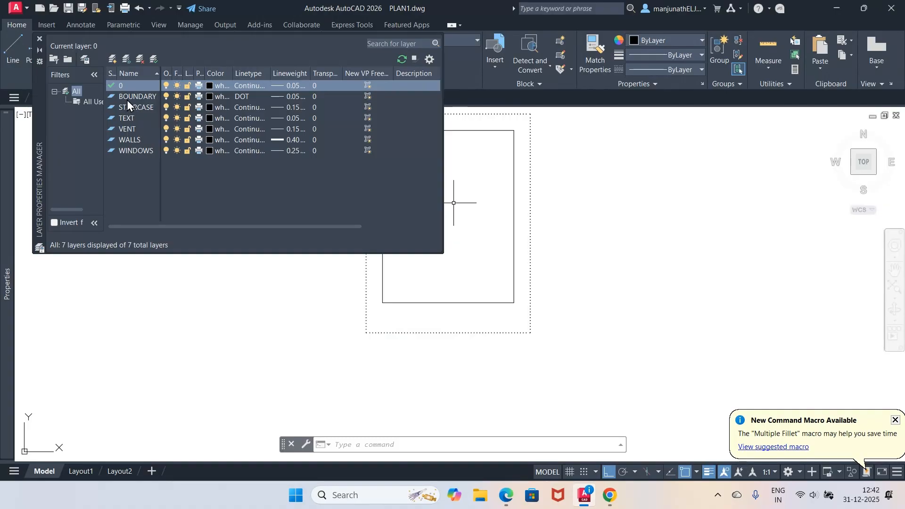
pyautogui.click(165, 95)
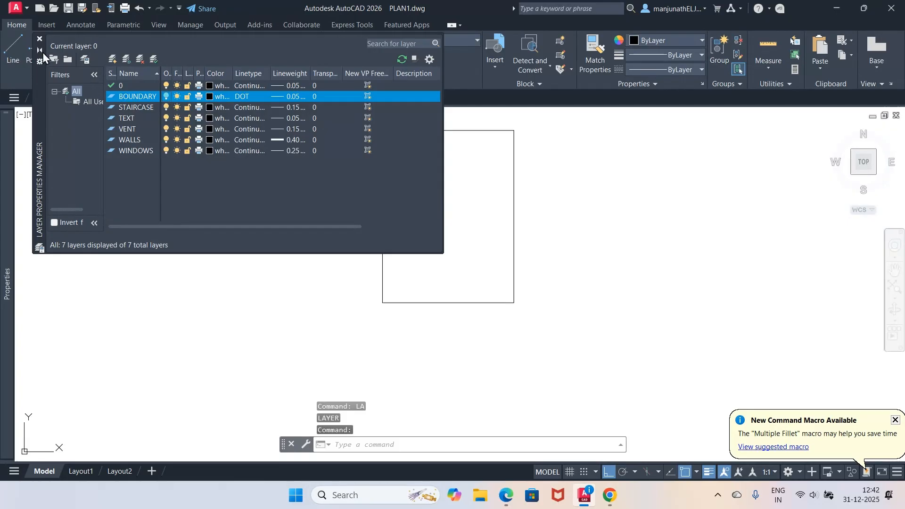
pyautogui.click(39, 40)
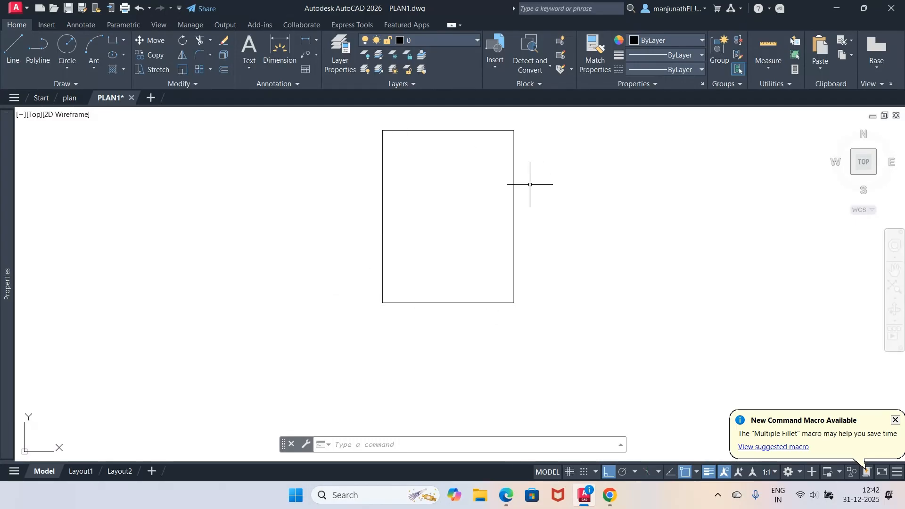
# Turn the BOUNDARY layer back on in the layer properties.
pyautogui.write('LA')
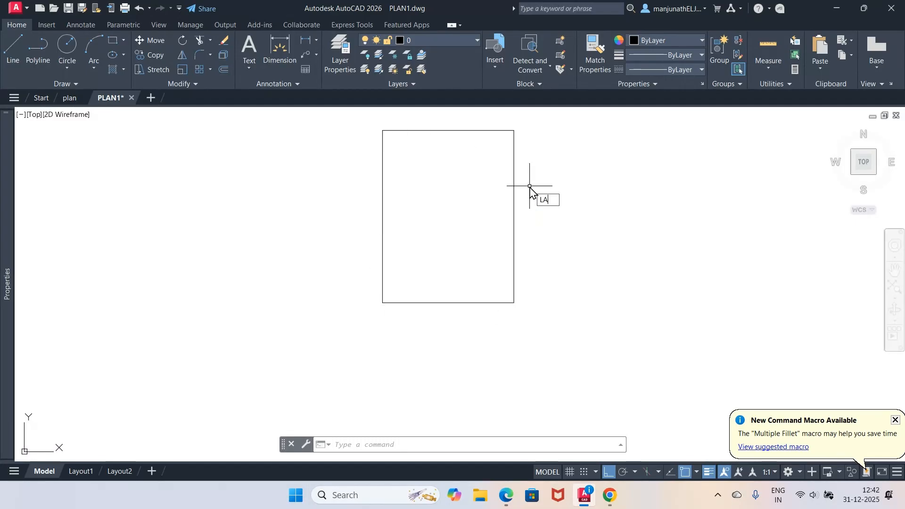
pyautogui.press('Return')
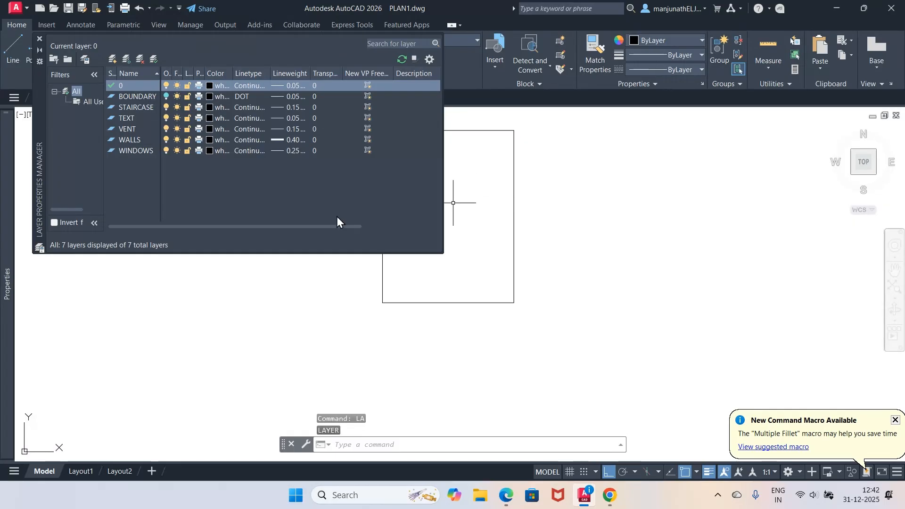
pyautogui.click(166, 96)
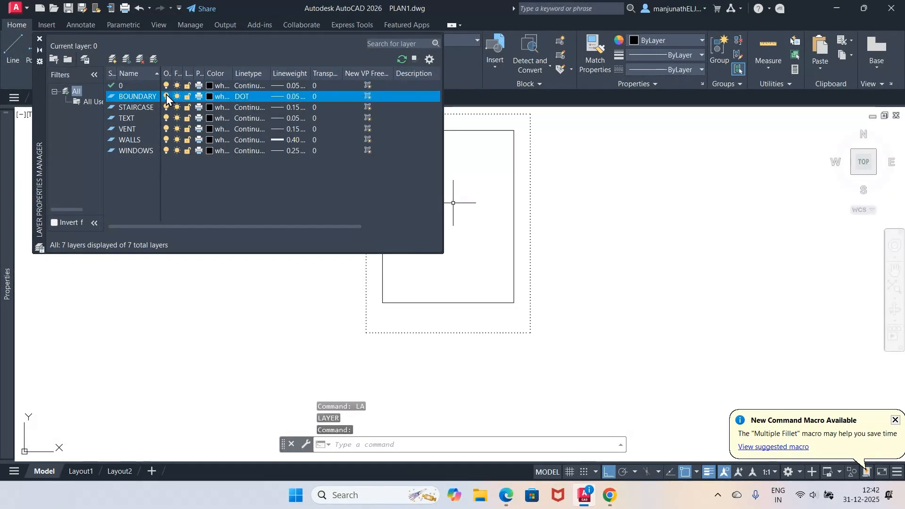
pyautogui.click(40, 41)
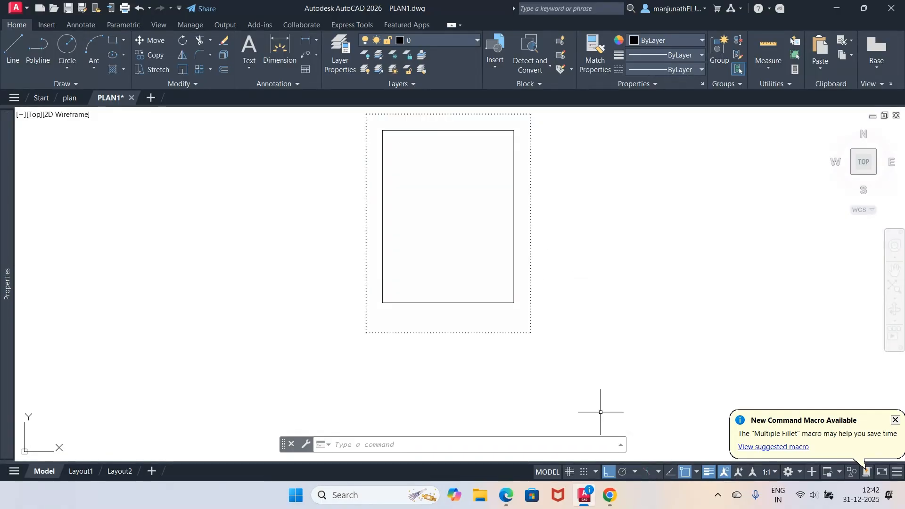
# Check the wall layout in the PDF in Edge, and offset the inner rectangle's left line 9" inward in AutoCAD.
pyautogui.moveTo(579, 500)
pyautogui.moveTo(507, 499)
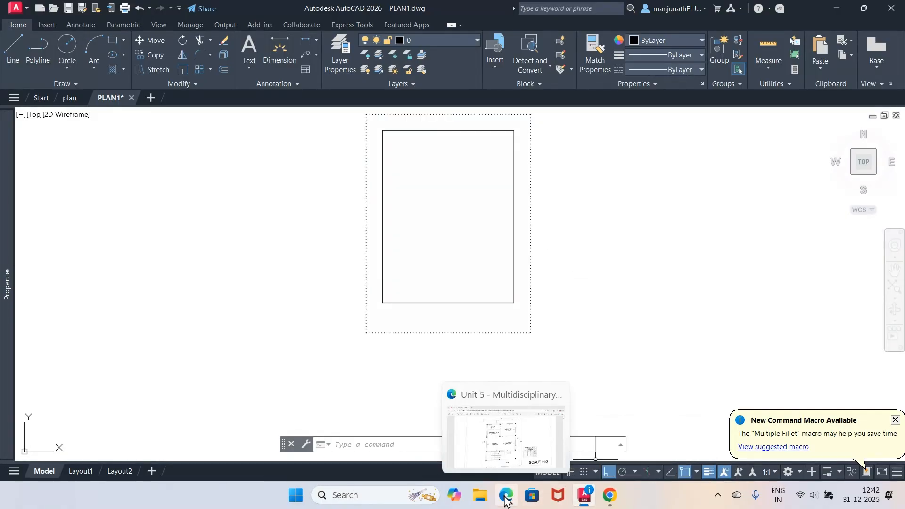
pyautogui.click(513, 470)
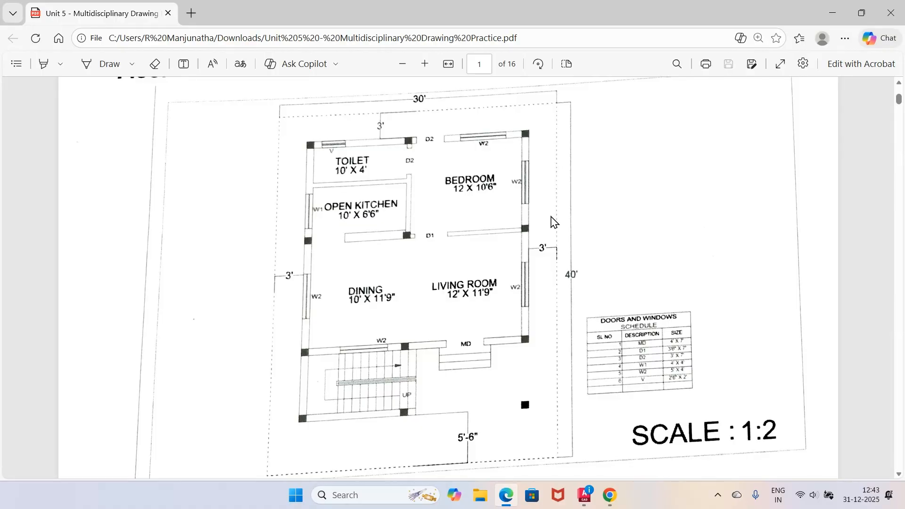
pyautogui.click(585, 495)
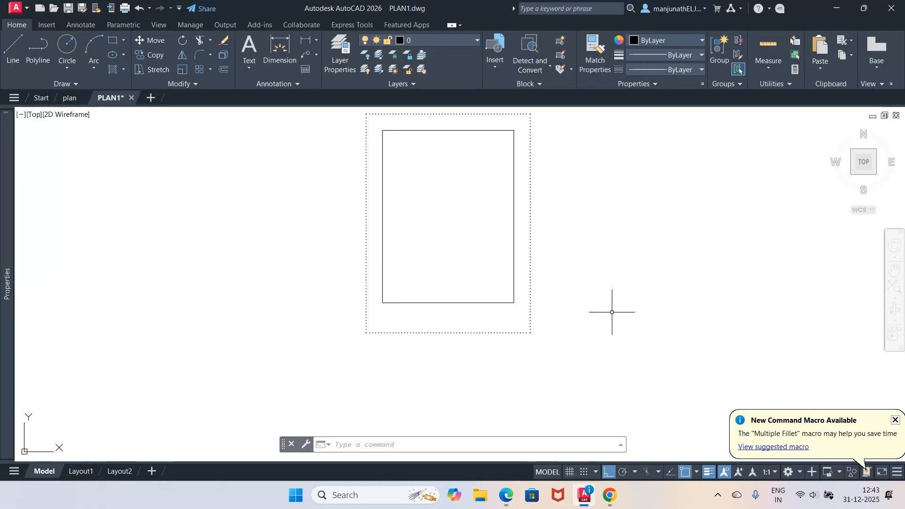
pyautogui.write('z')
pyautogui.press('Return')
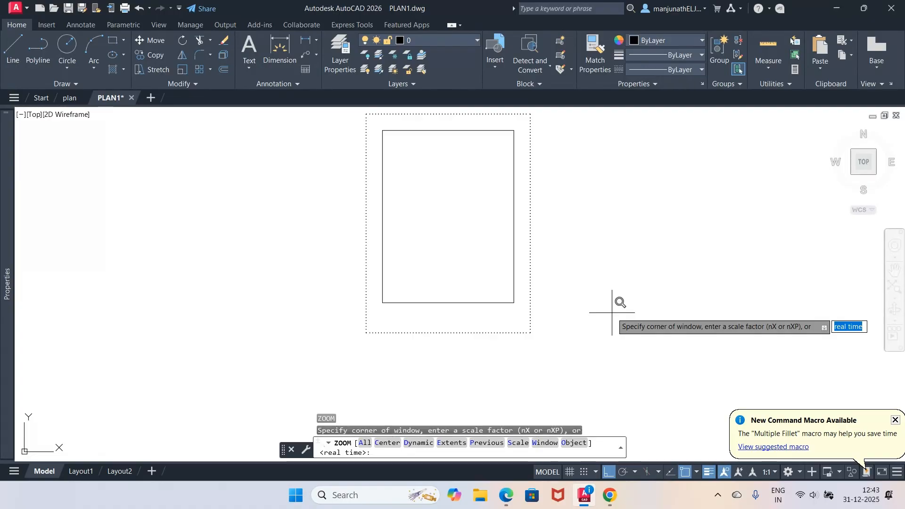
pyautogui.write('w')
pyautogui.press('Return')
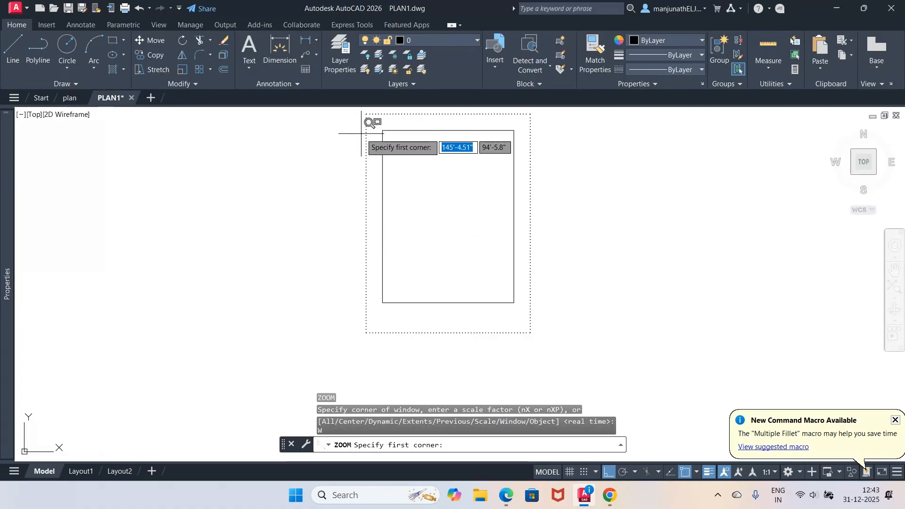
pyautogui.click(374, 121)
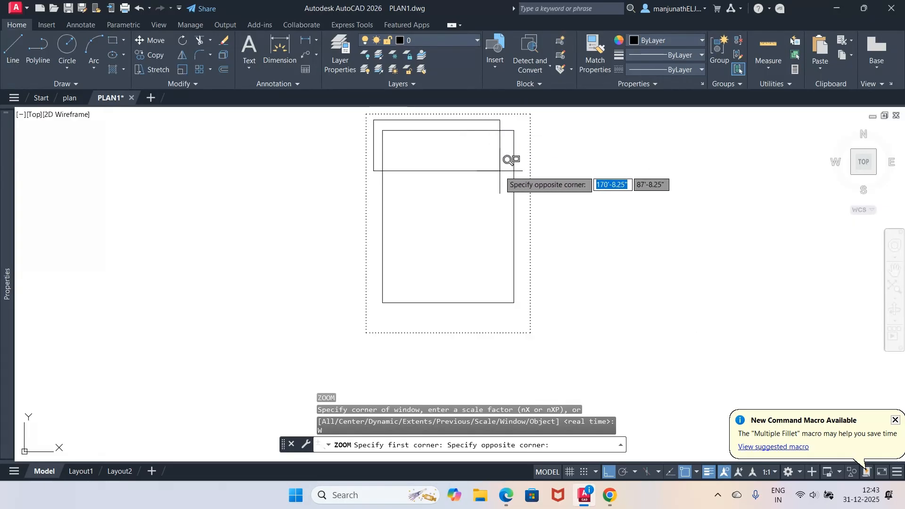
pyautogui.click(532, 189)
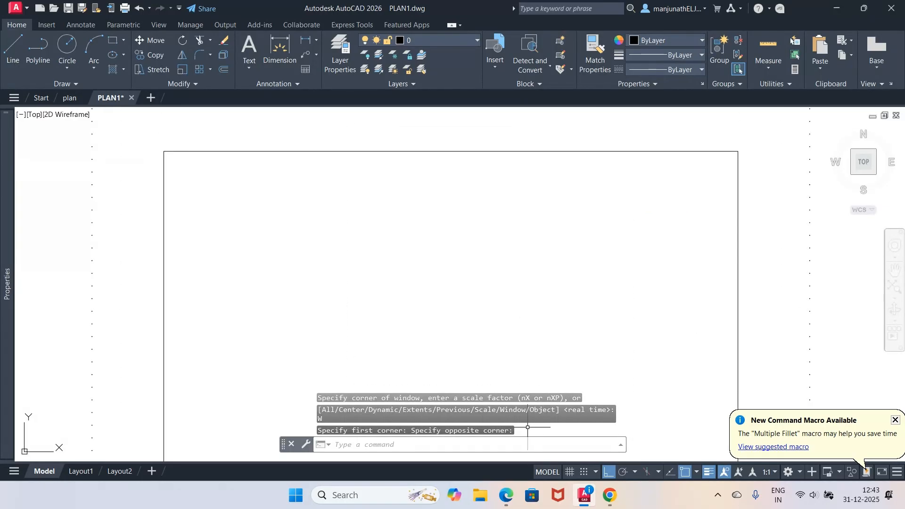
pyautogui.write('o')
pyautogui.press('Return')
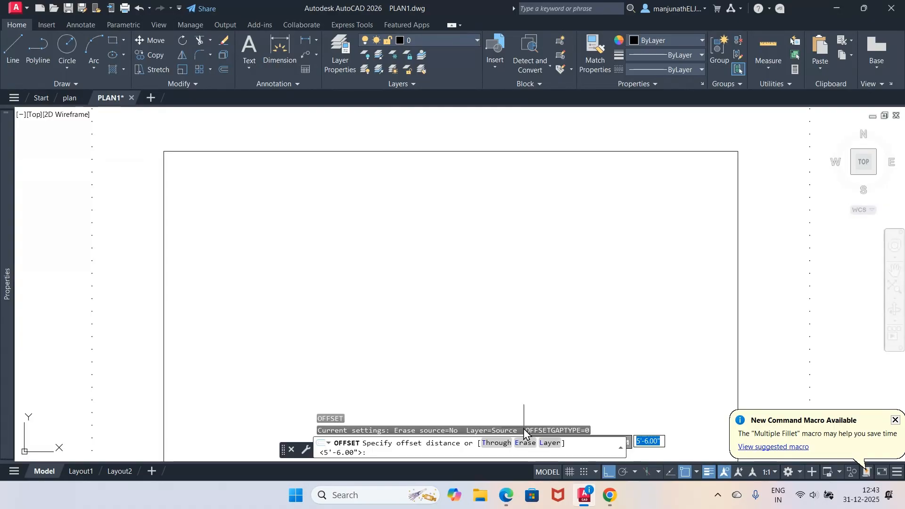
pyautogui.write('9')
pyautogui.press('Return')
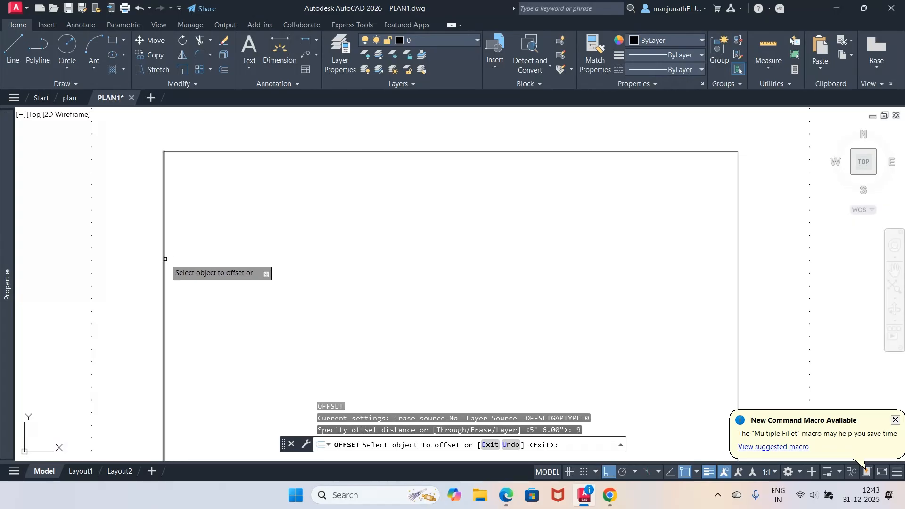
pyautogui.click(164, 257)
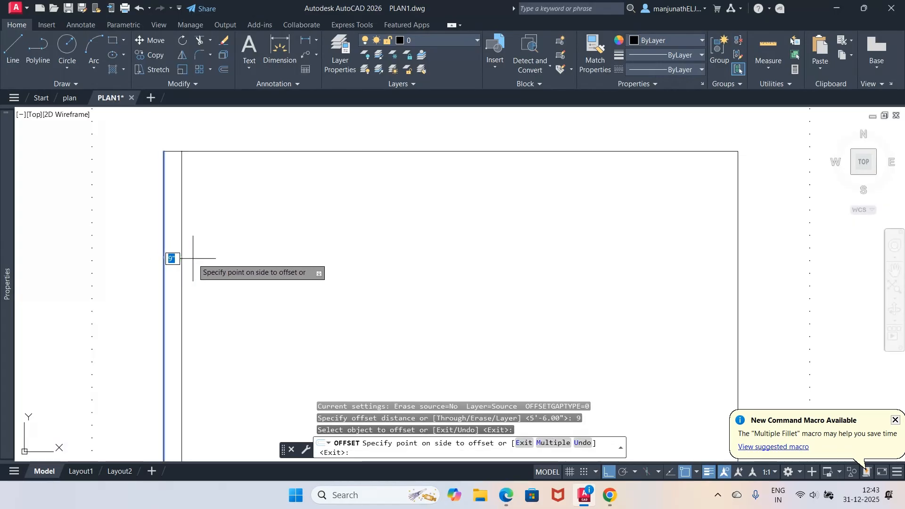
pyautogui.click(193, 259)
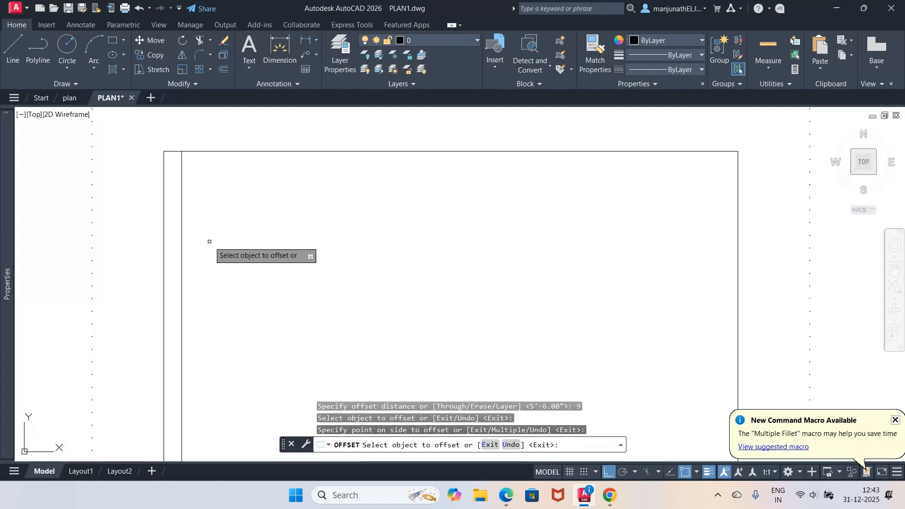
# Offset the inner rectangle's top line 9" inward to form the top outer wall.
pyautogui.press('Return')
pyautogui.press('Return')
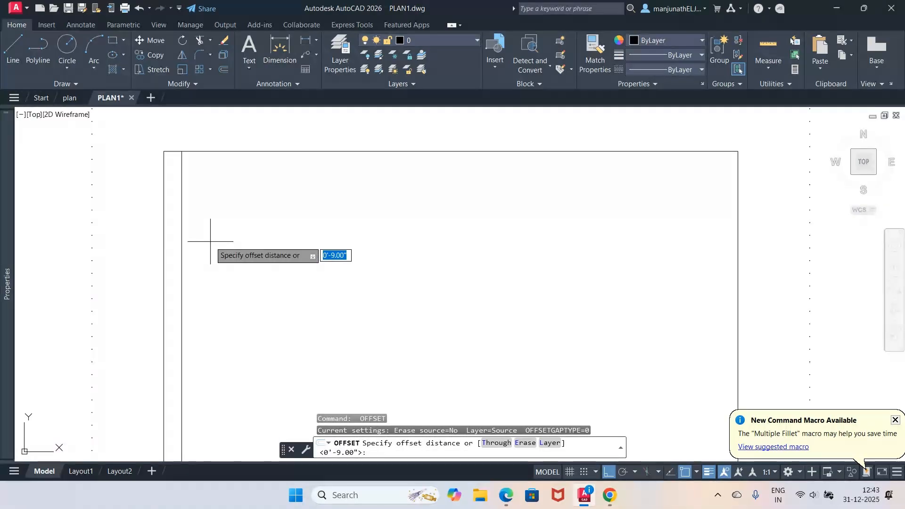
pyautogui.press('Return')
pyautogui.click(204, 153)
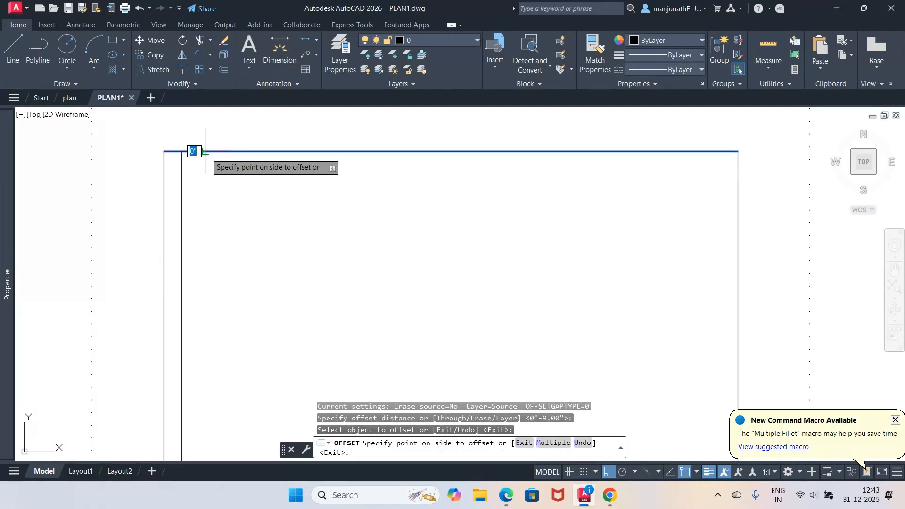
pyautogui.click(214, 182)
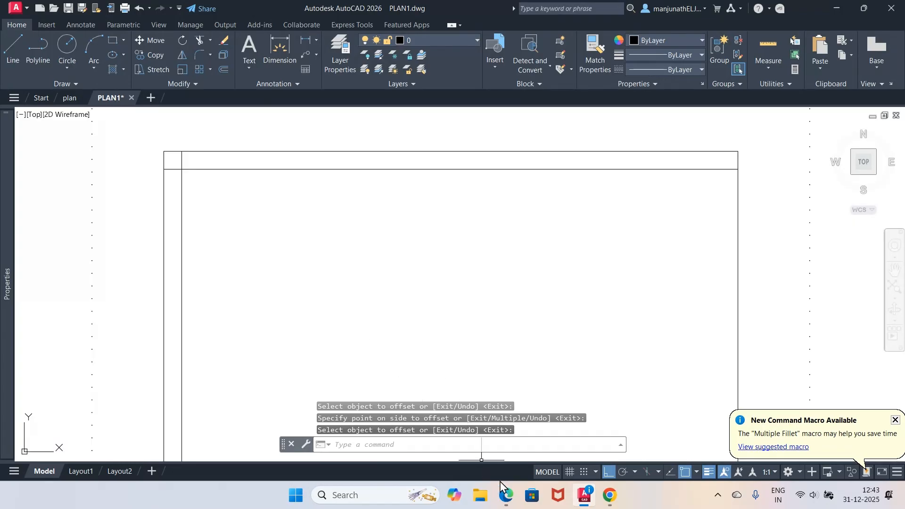
# Check the toilet and kitchen dimensions in the PDF in Edge, and return to AutoCAD.
pyautogui.click(507, 501)
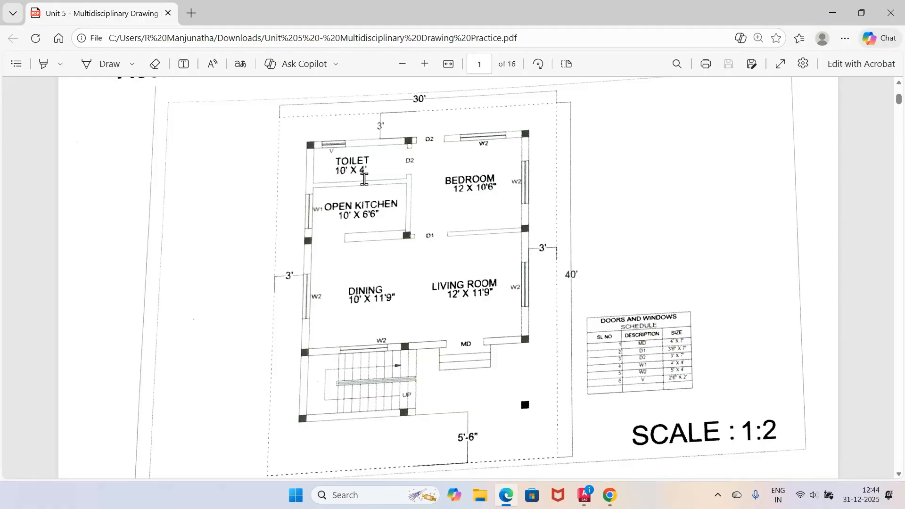
pyautogui.moveTo(581, 494)
pyautogui.click(646, 453)
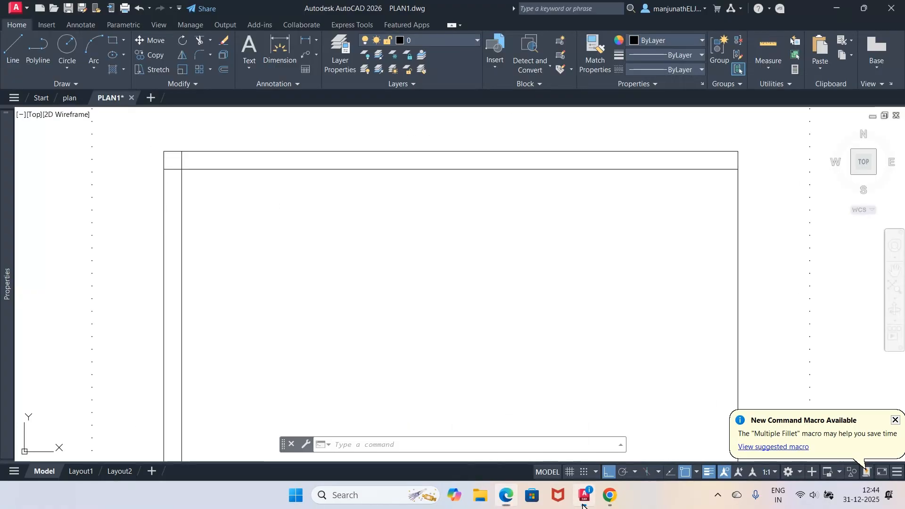
pyautogui.write('1')
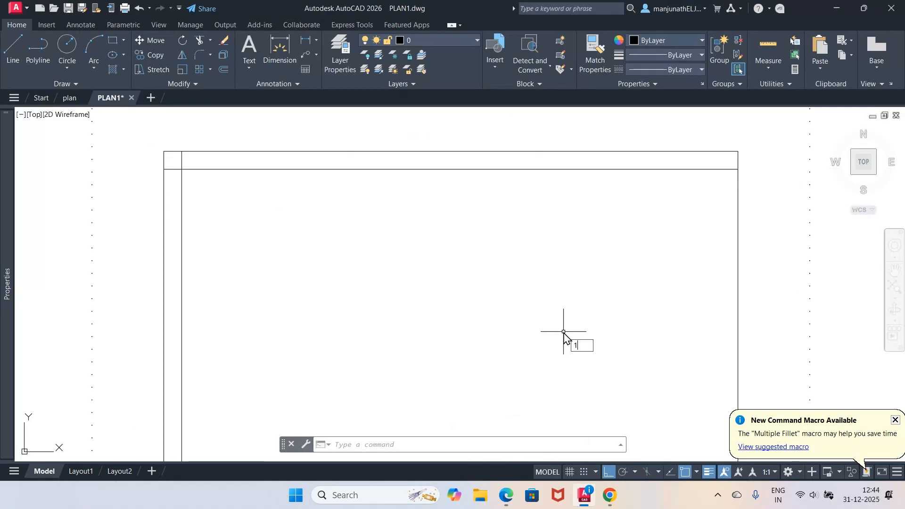
pyautogui.press('Escape')
pyautogui.press('Escape')
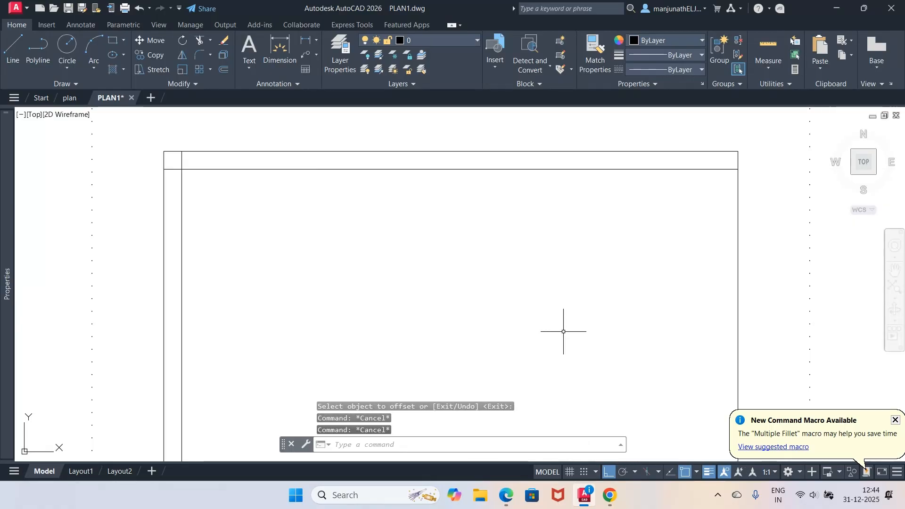
pyautogui.write('o')
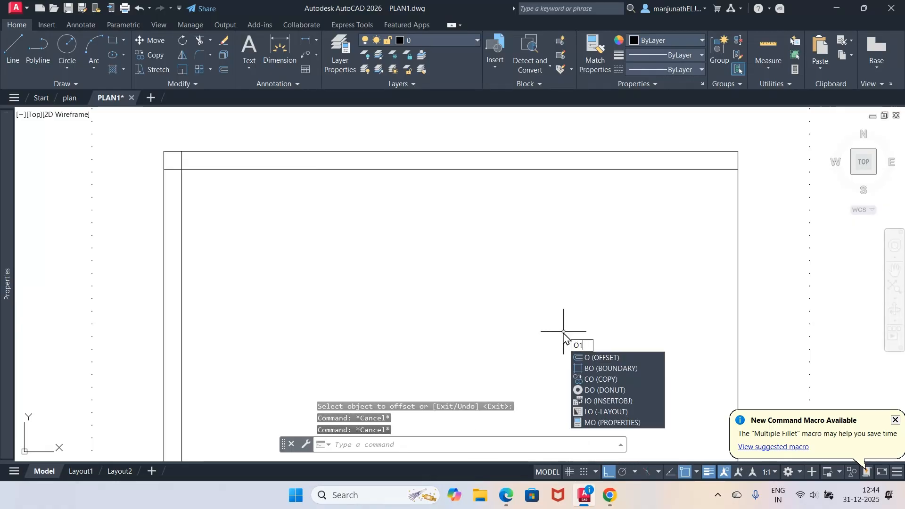
pyautogui.write('10')
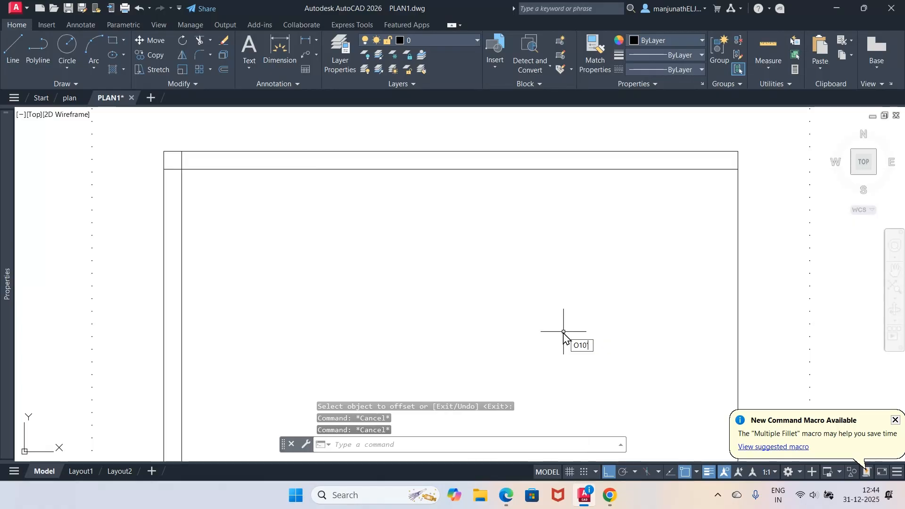
pyautogui.click(585, 496)
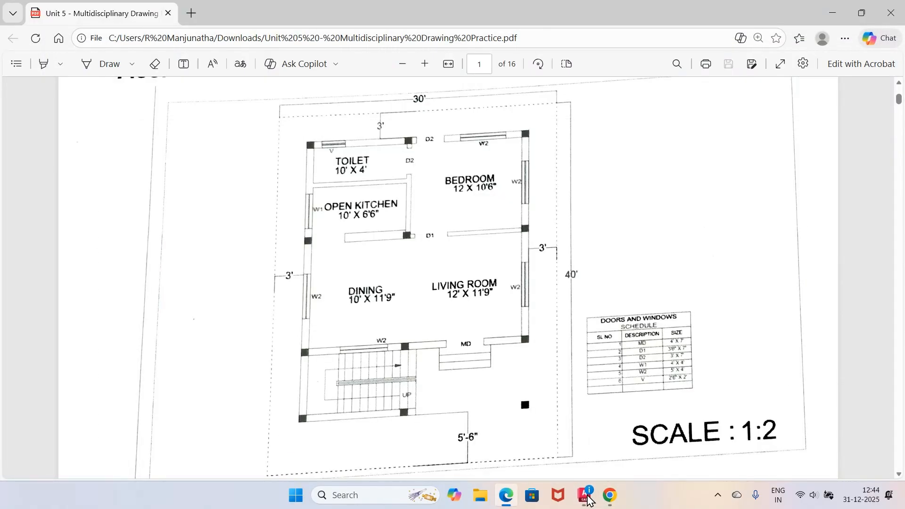
pyautogui.click(588, 500)
pyautogui.press('Escape')
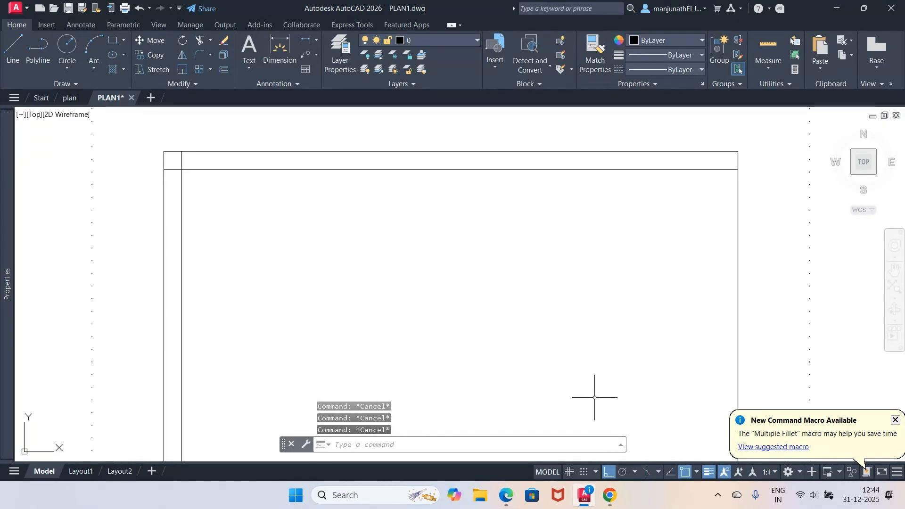
# Offset the left outer wall's inner line 10' to the right to set the toilet and kitchen width.
pyautogui.write('o')
pyautogui.press('Return')
pyautogui.write('10')
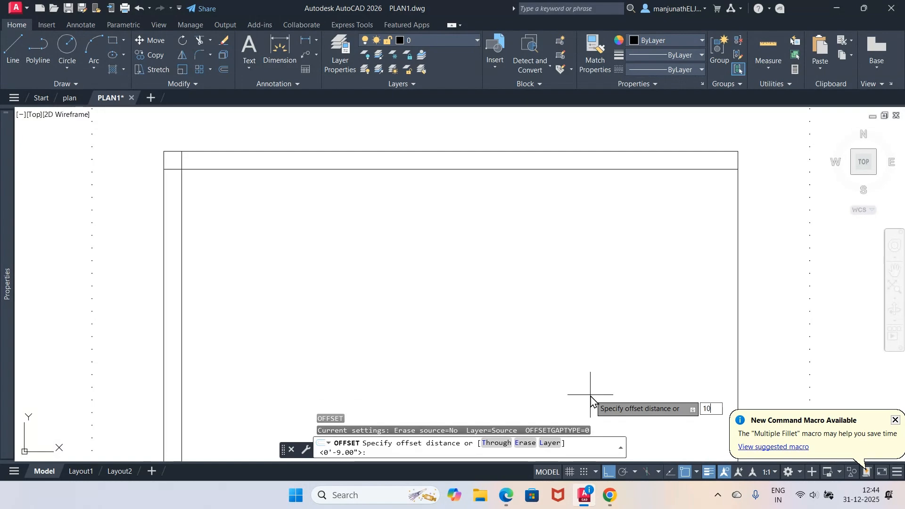
pyautogui.write("'")
pyautogui.press('Return')
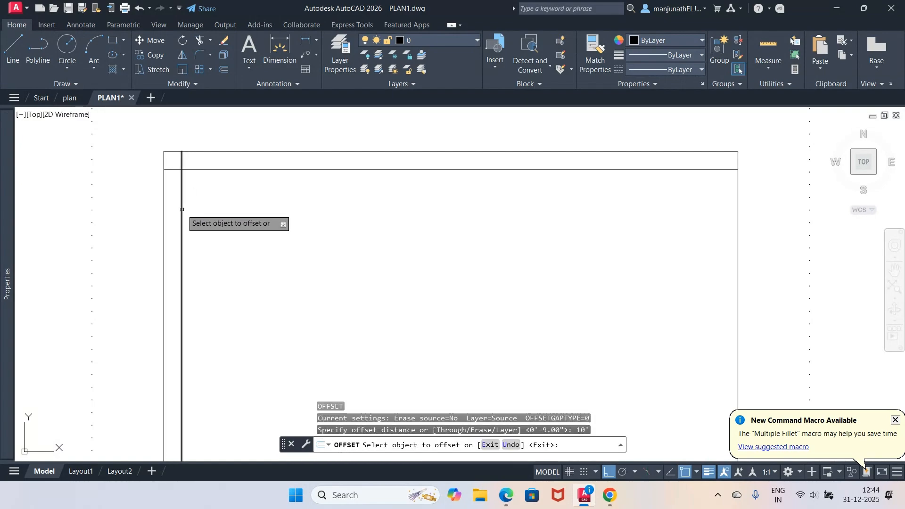
pyautogui.click(182, 209)
pyautogui.click(223, 208)
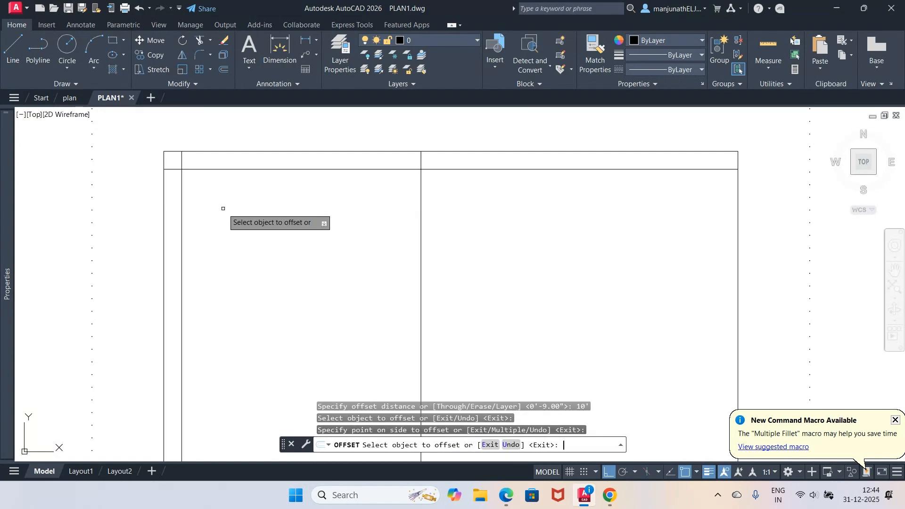
# Check the partition wall in the PDF in Edge, and offset the middle vertical line 6" to the right in AutoCAD.
pyautogui.click(510, 496)
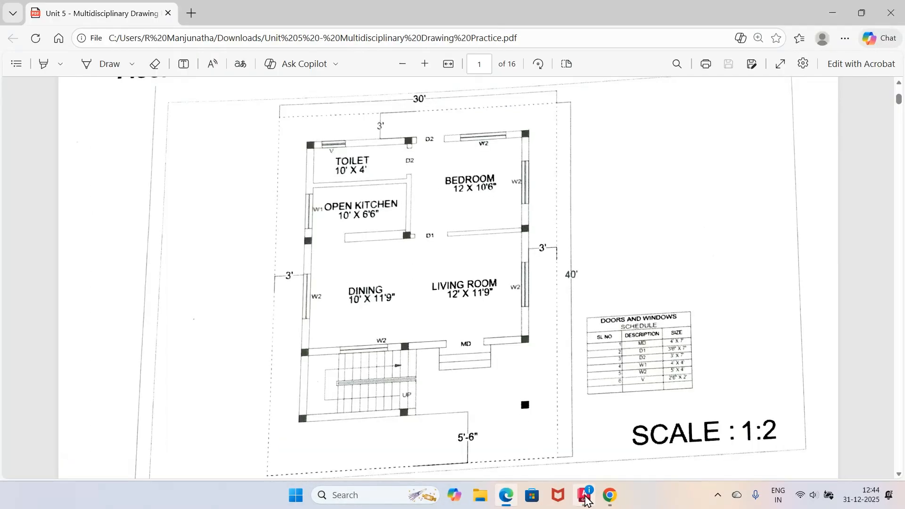
pyautogui.click(584, 495)
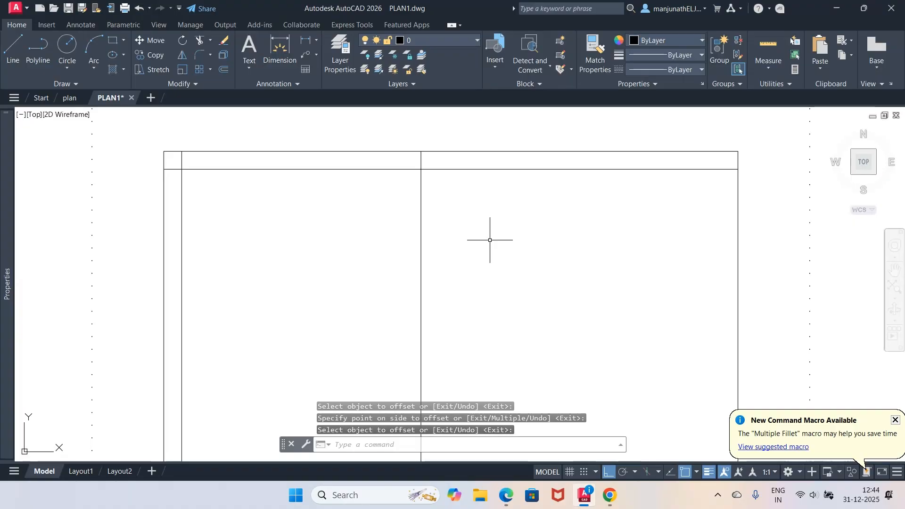
pyautogui.write('o')
pyautogui.press('Return')
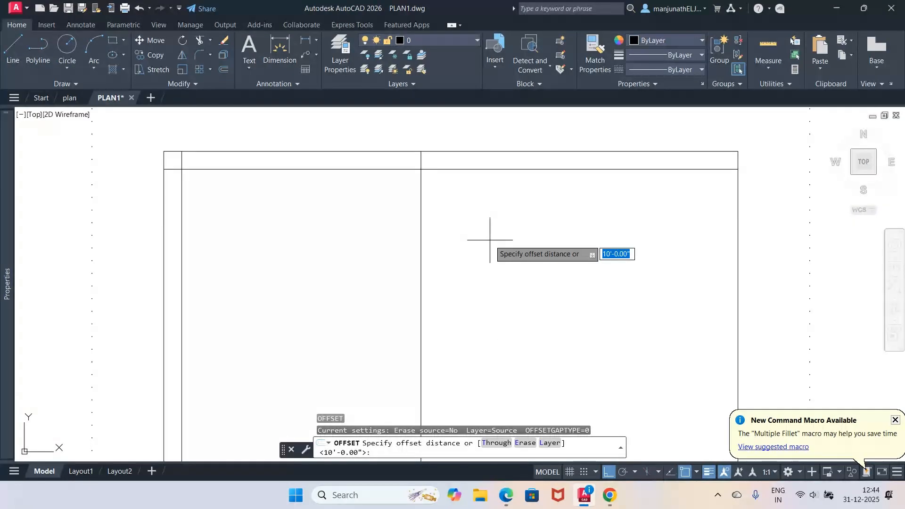
pyautogui.write('6')
pyautogui.press('Return')
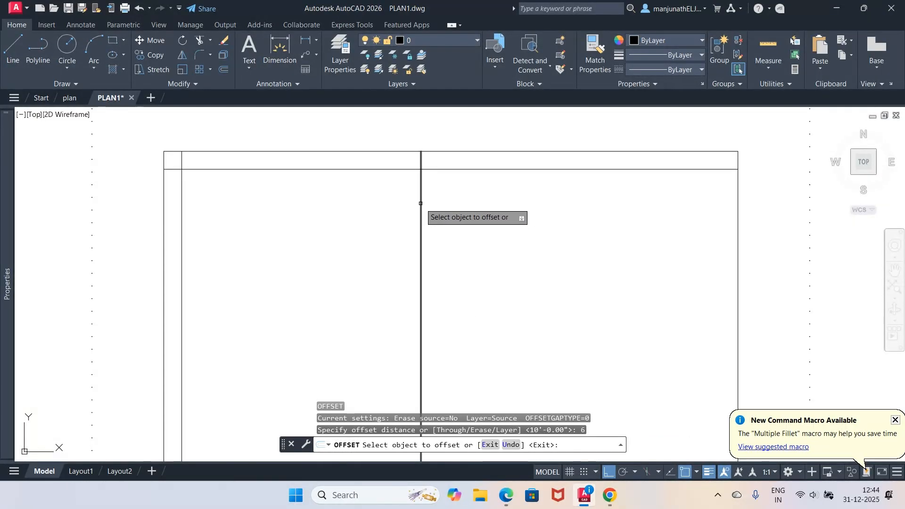
pyautogui.click(420, 203)
pyautogui.click(425, 197)
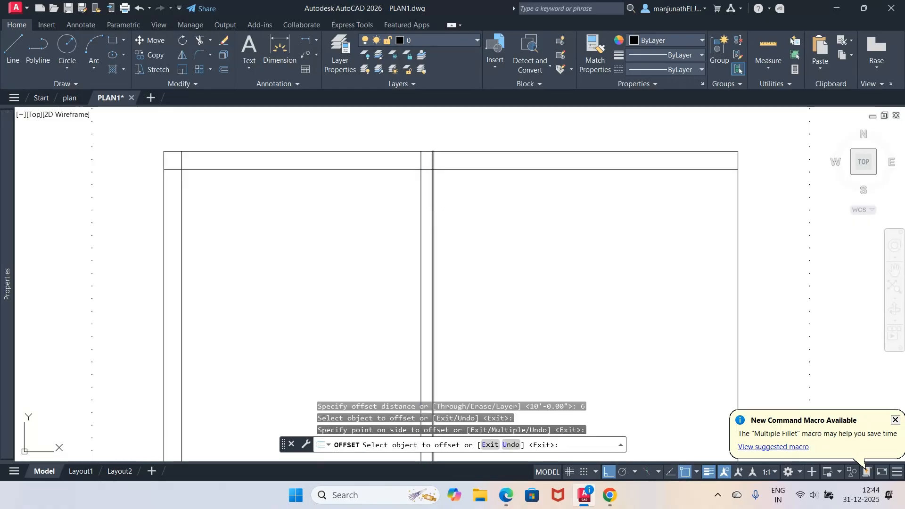
pyautogui.press('Return')
# Check the bedroom side of the plan in the PDF in Edge, and offset the rectangle's right line 9" inward in AutoCAD.
pyautogui.click(506, 495)
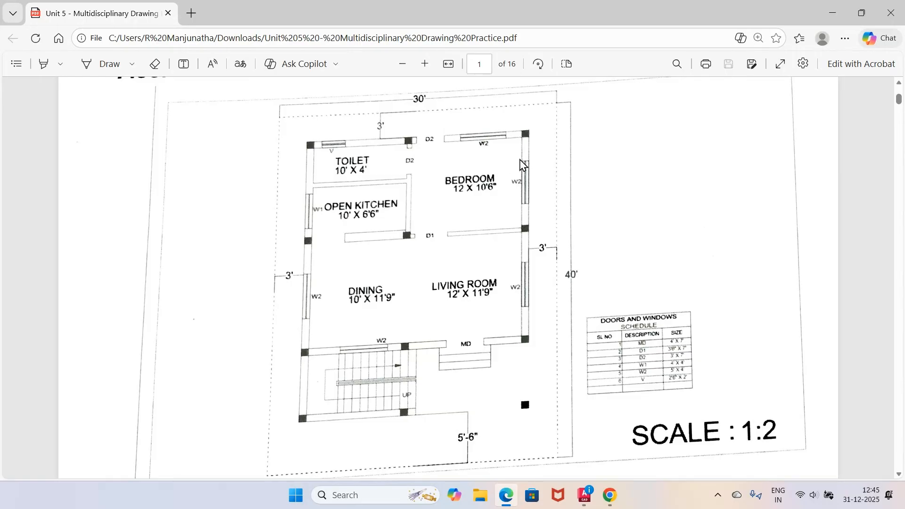
pyautogui.click(585, 495)
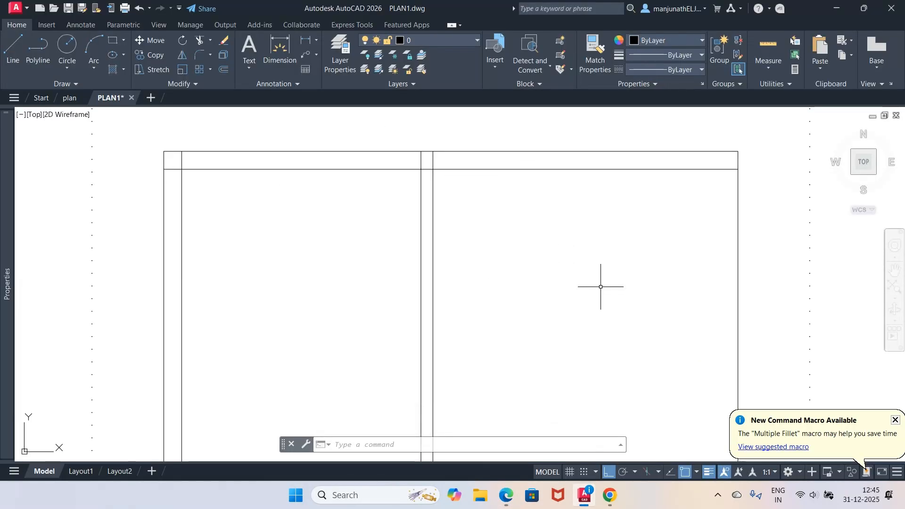
pyautogui.press('Escape')
pyautogui.press('Escape')
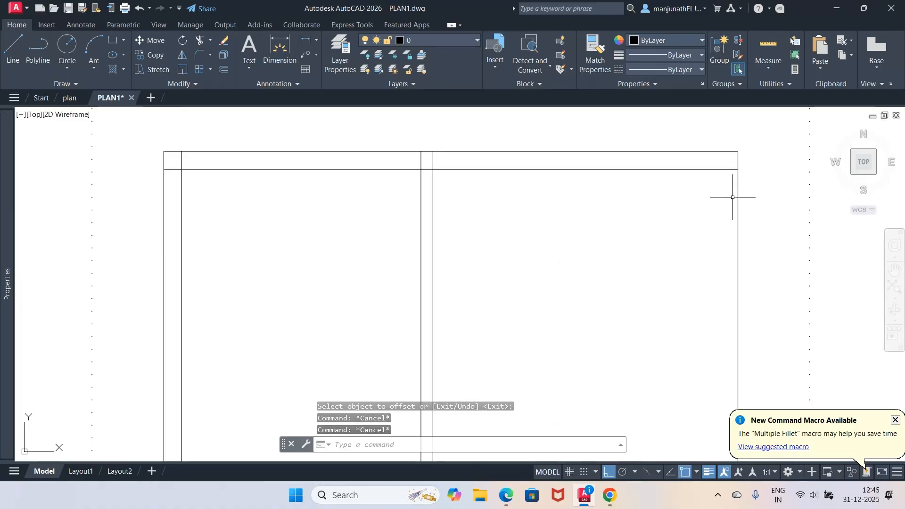
pyautogui.write('o')
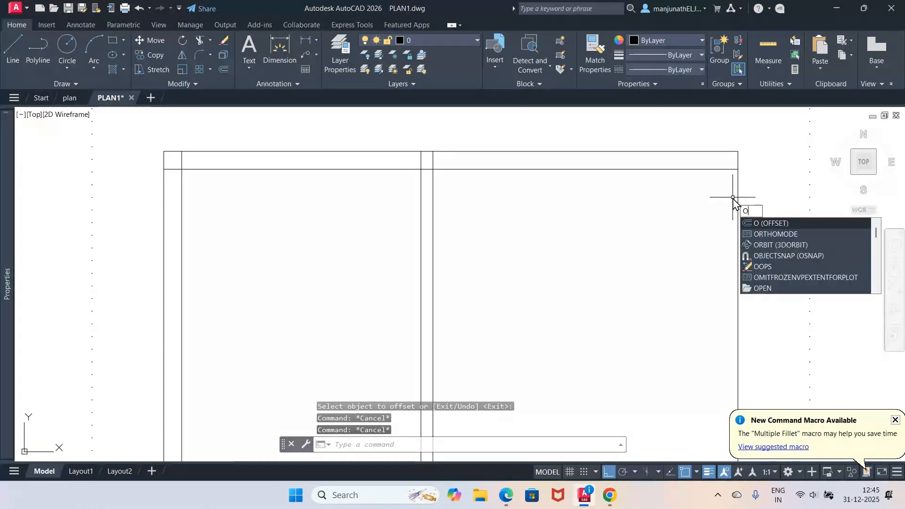
pyautogui.press('Return')
pyautogui.write('9')
pyautogui.press('Return')
pyautogui.scroll(2, 732, 197)
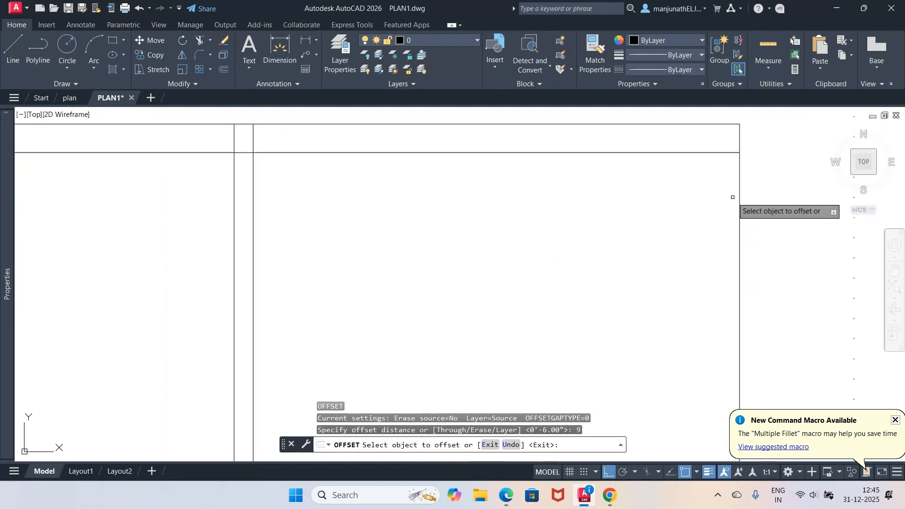
pyautogui.click(739, 206)
pyautogui.click(708, 206)
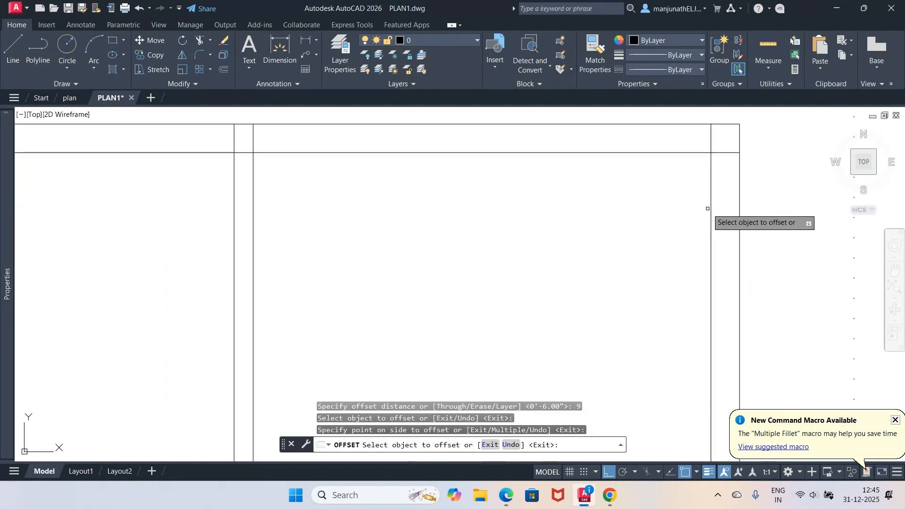
pyautogui.press('Escape')
pyautogui.press('Escape')
# Measure the clear bedroom width from the partition wall's right face to the right outer wall's inner face, using the Nearest snap.
pyautogui.write('DIST')
pyautogui.press('Return')
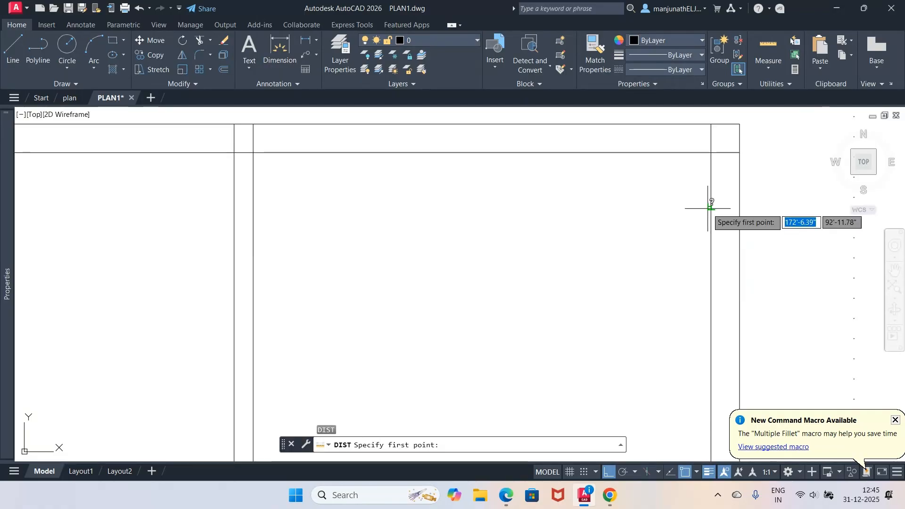
pyautogui.write('NEA')
pyautogui.press('Return')
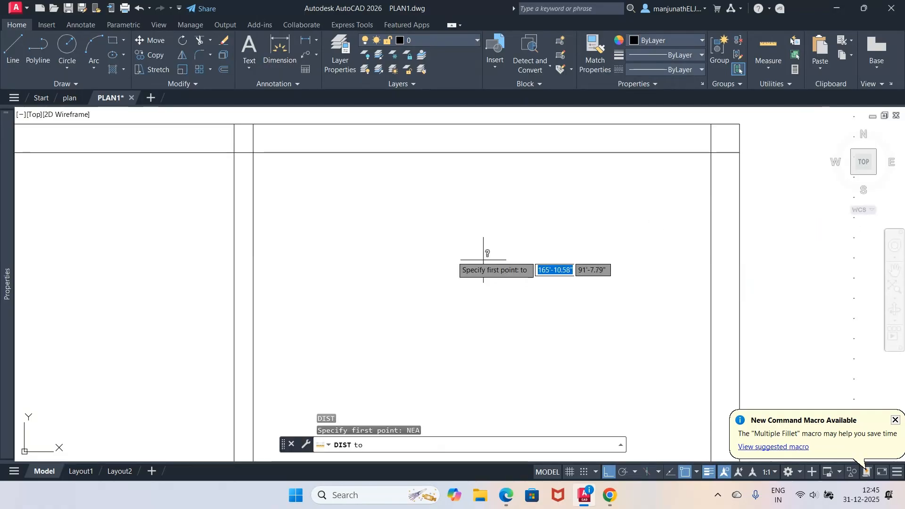
pyautogui.click(253, 213)
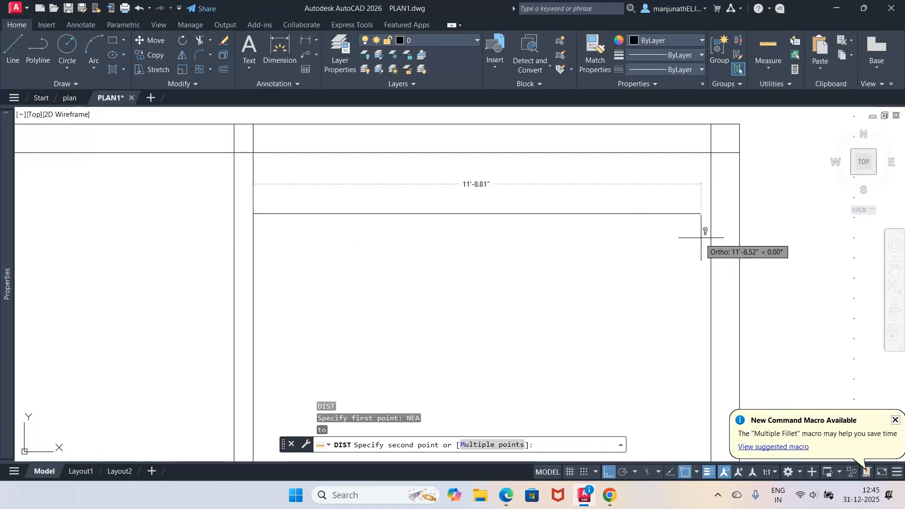
pyautogui.click(710, 215)
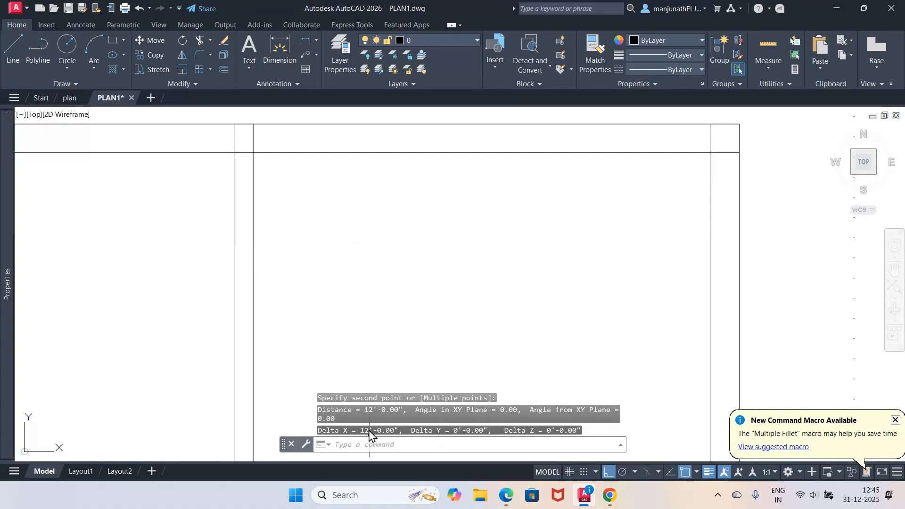
pyautogui.press('Escape')
pyautogui.press('Escape')
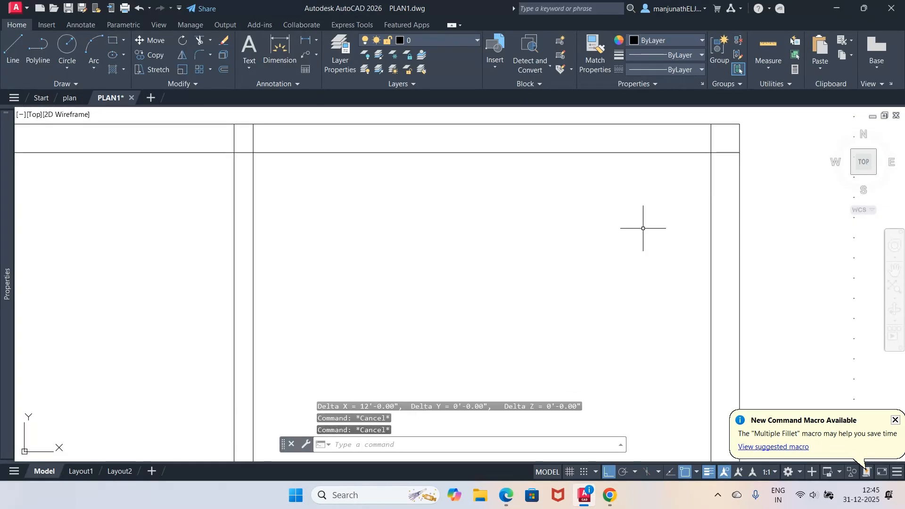
pyautogui.press('Escape')
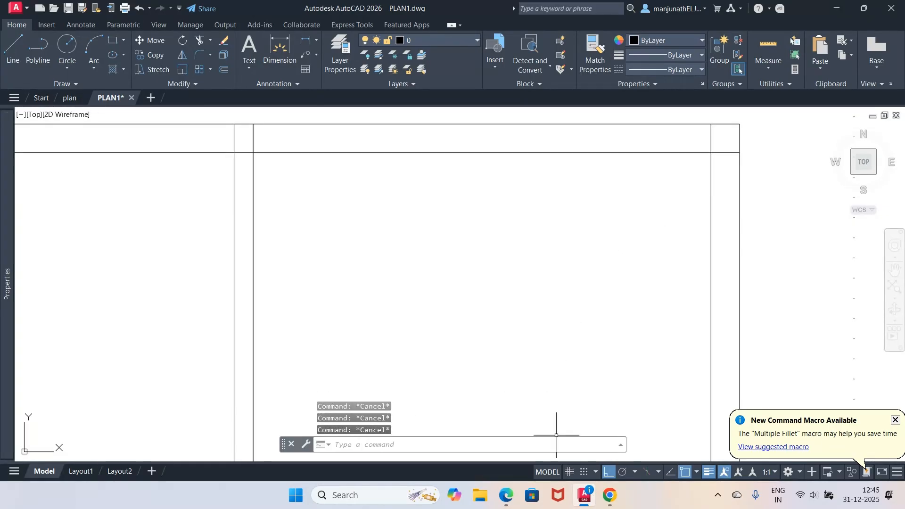
# Check the middle column of the upper wall in the PDF in Edge, and offset the partition's right line 9" to the left in AutoCAD.
pyautogui.click(506, 496)
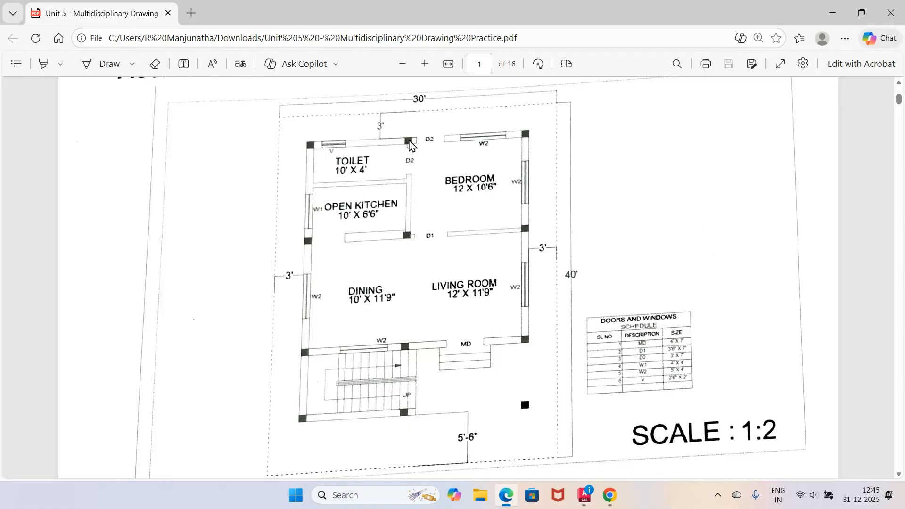
pyautogui.moveTo(584, 495)
pyautogui.click(646, 446)
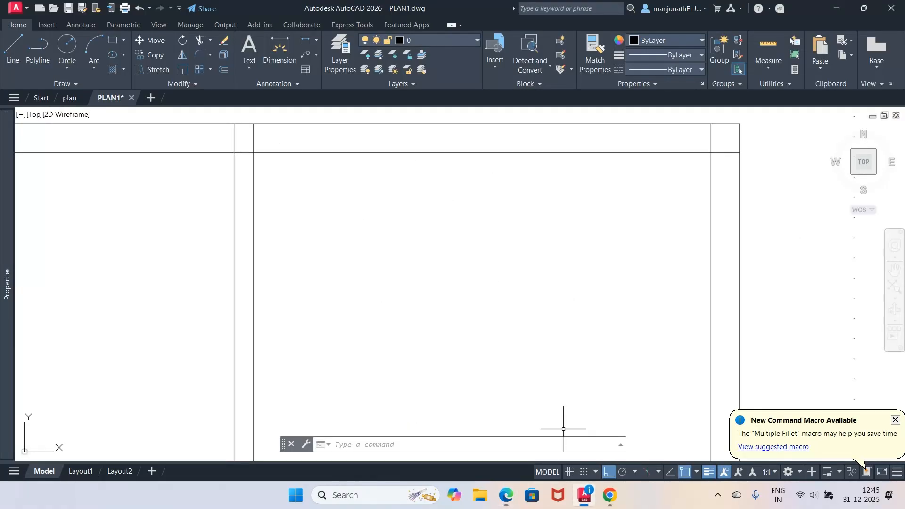
pyautogui.write('o')
pyautogui.press('Return')
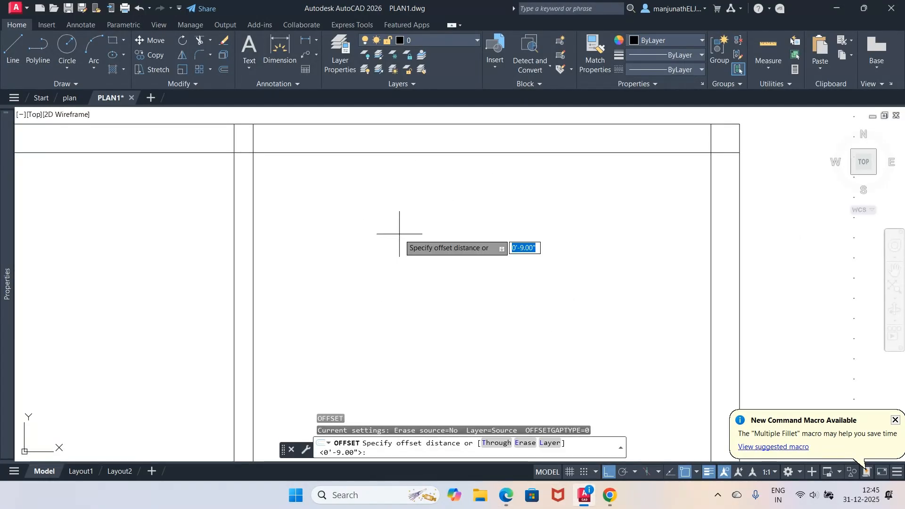
pyautogui.write('9')
pyautogui.press('Return')
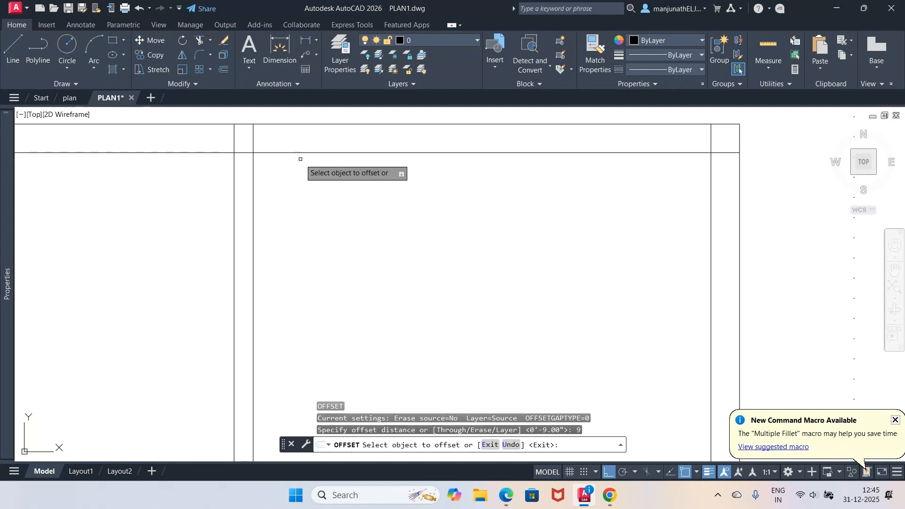
pyautogui.click(252, 144)
pyautogui.click(222, 146)
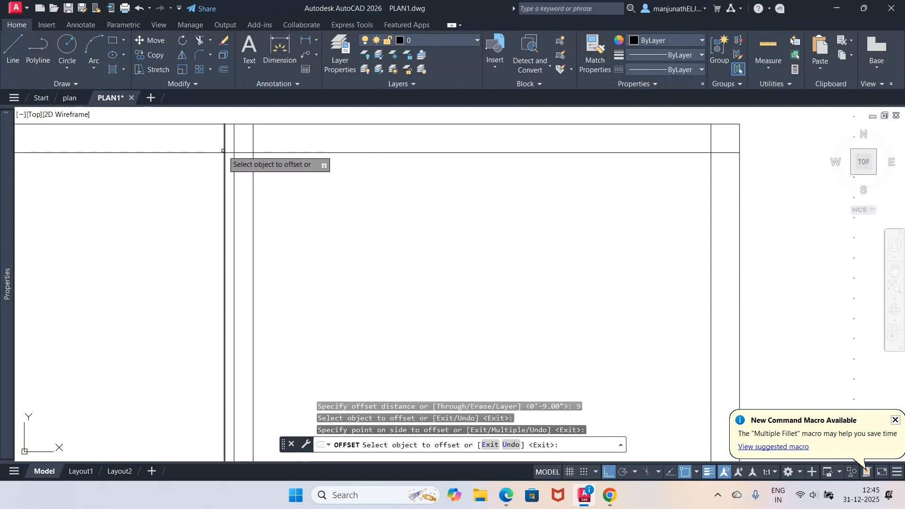
pyautogui.press('Return')
# Trim the partition's left line inside the upper wall and the 9" offset line below it to leave the column outline.
pyautogui.write('tr')
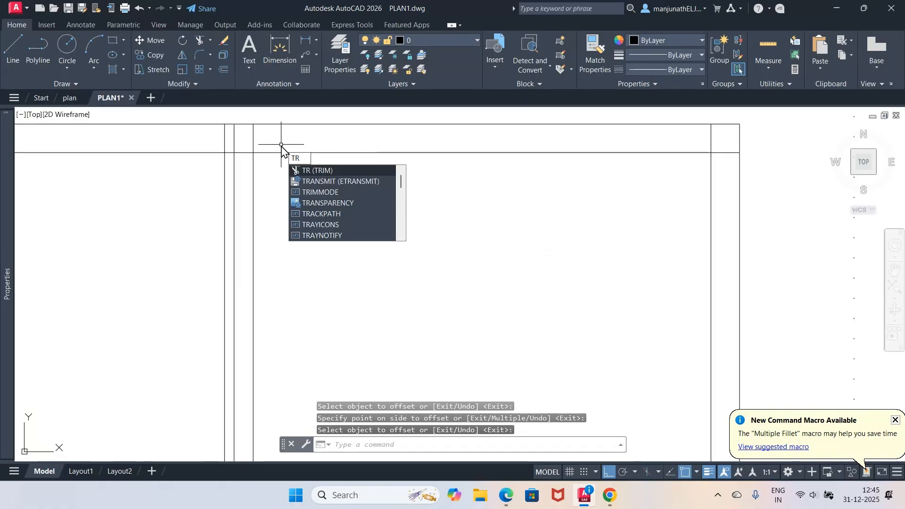
pyautogui.press('Return')
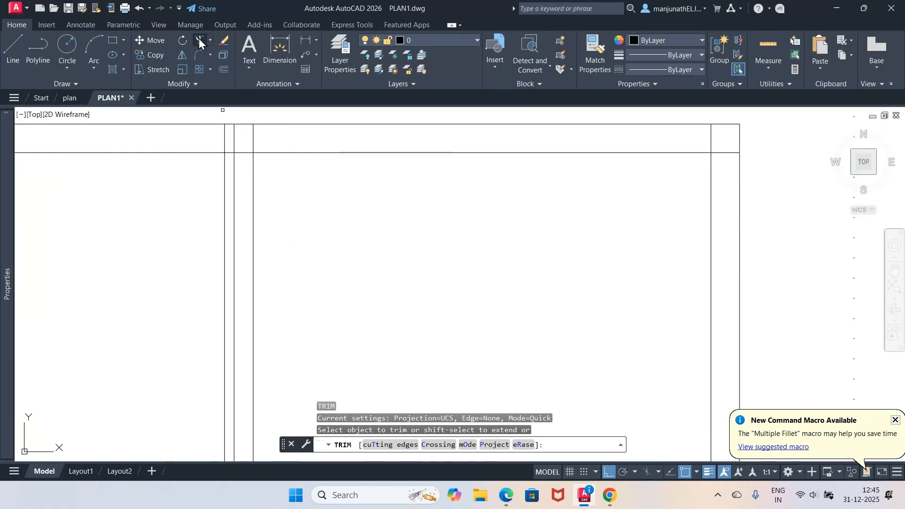
pyautogui.moveTo(238, 136); pyautogui.dragTo(231, 139)
pyautogui.click(223, 162)
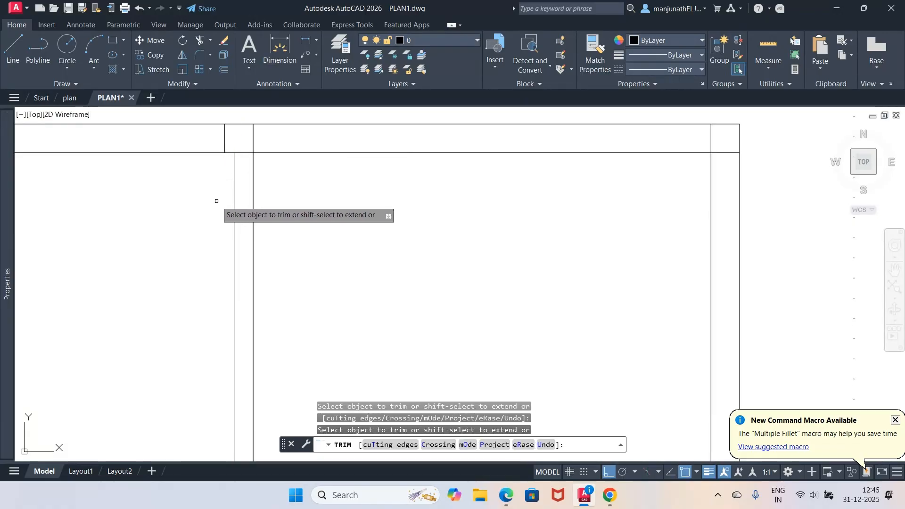
pyautogui.press('Return')
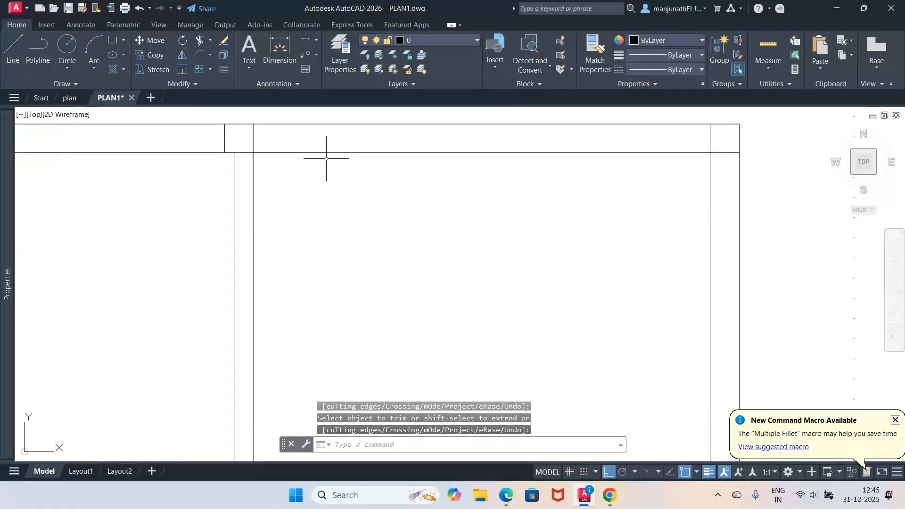
# Check the column positions in the PDF in Edge, and zoom in on the upper part of the plan in AutoCAD.
pyautogui.click(585, 499)
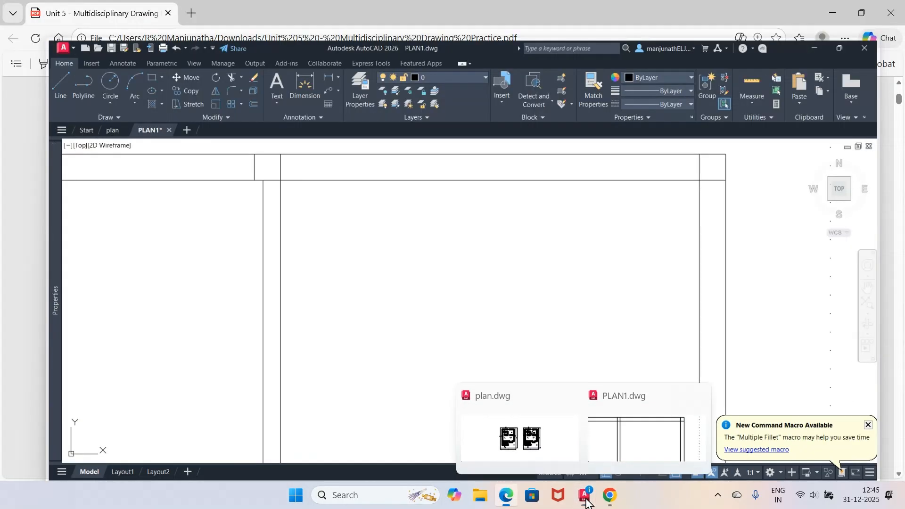
pyautogui.click(586, 500)
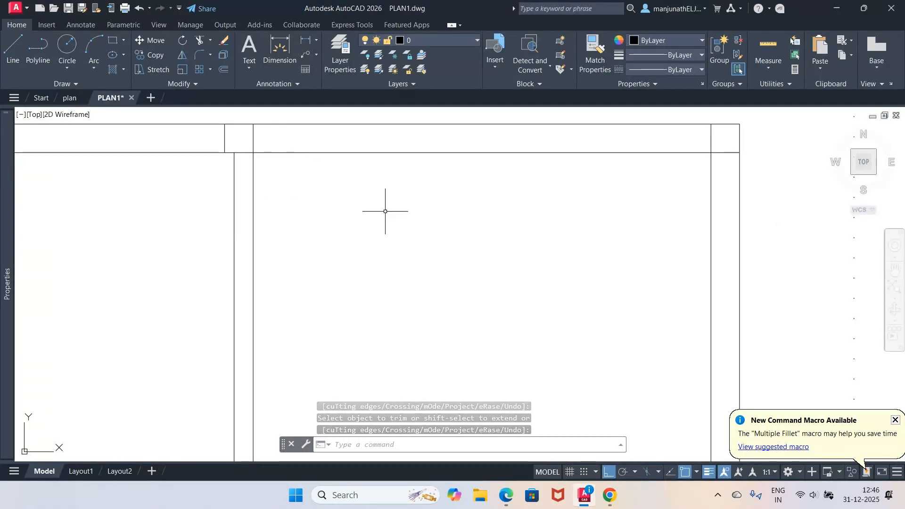
pyautogui.click(580, 496)
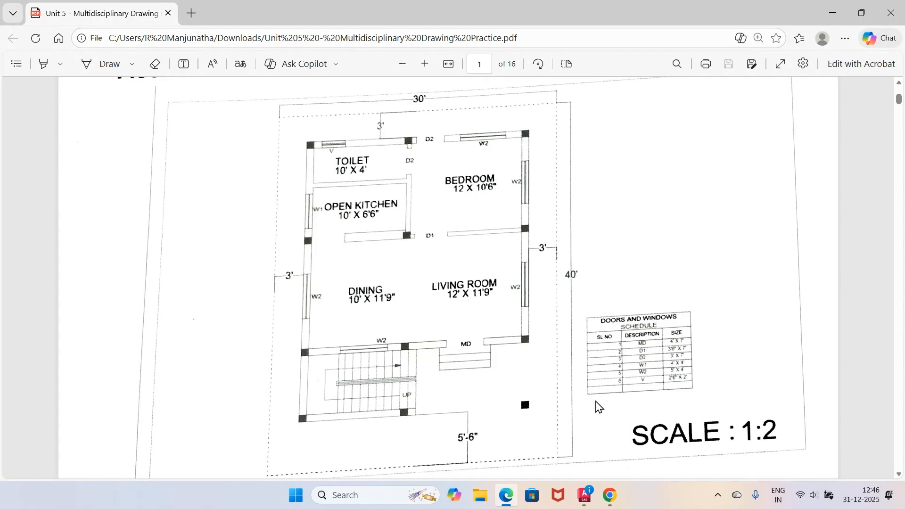
pyautogui.click(585, 494)
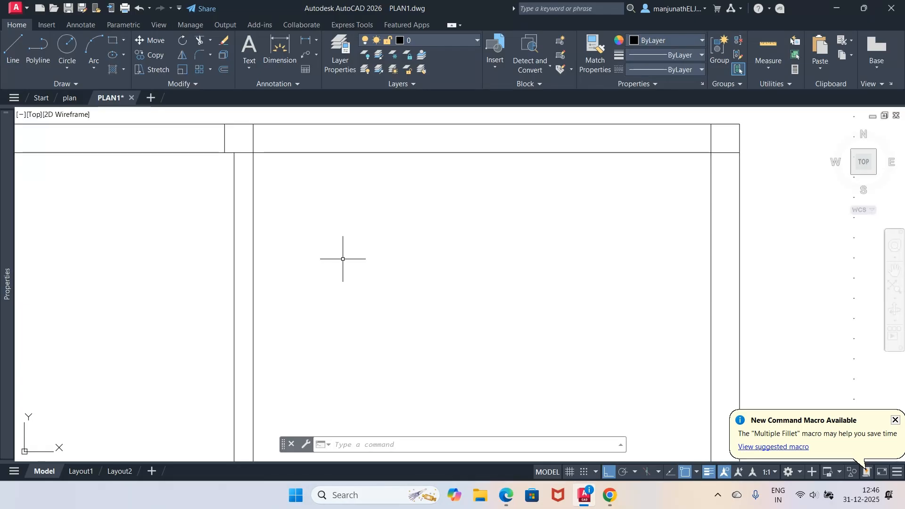
pyautogui.write('z')
pyautogui.press('Return')
pyautogui.write('a')
pyautogui.press('Return')
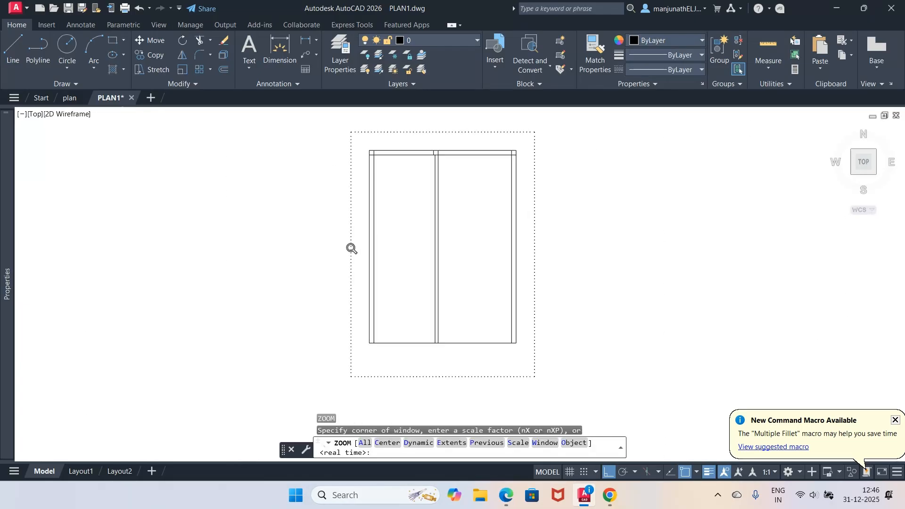
pyautogui.write('z')
pyautogui.press('Return')
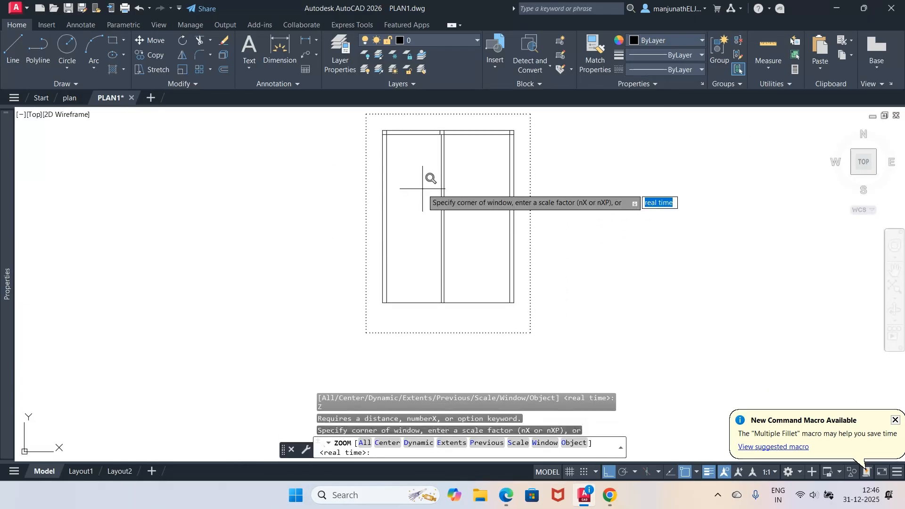
pyautogui.write('w')
pyautogui.press('Return')
pyautogui.click(365, 118)
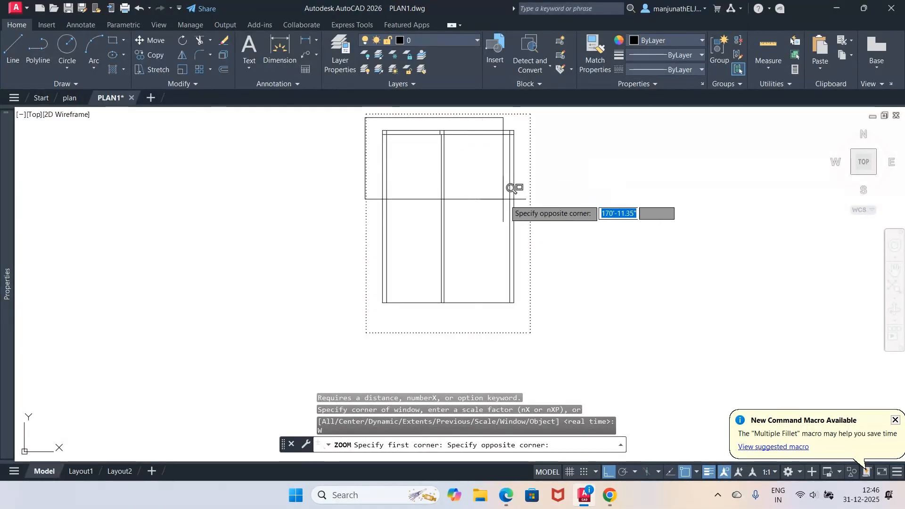
pyautogui.click(544, 198)
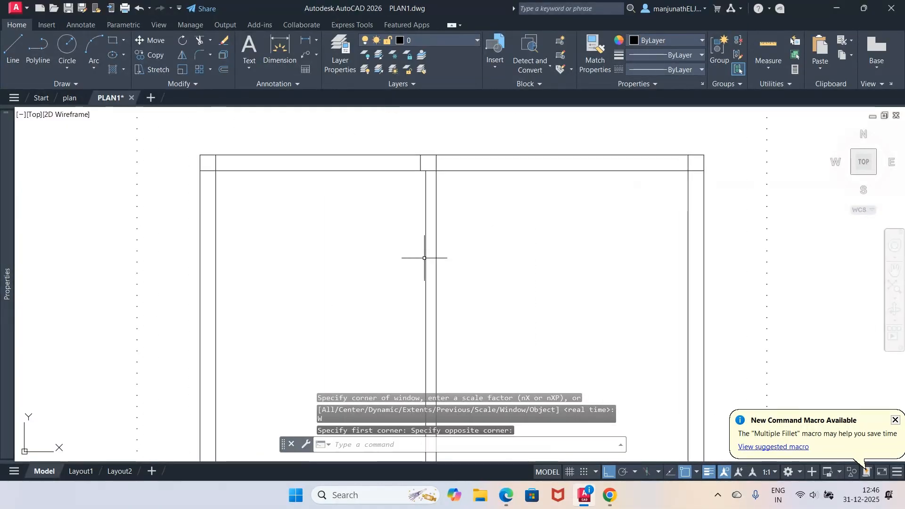
pyautogui.write('BH')
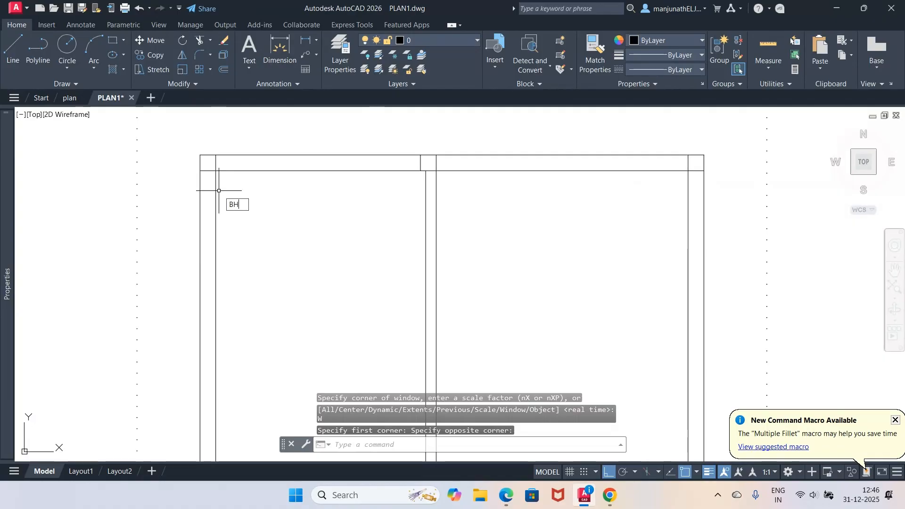
pyautogui.press('Return')
pyautogui.press('Escape')
pyautogui.press('Escape')
pyautogui.press('Escape')
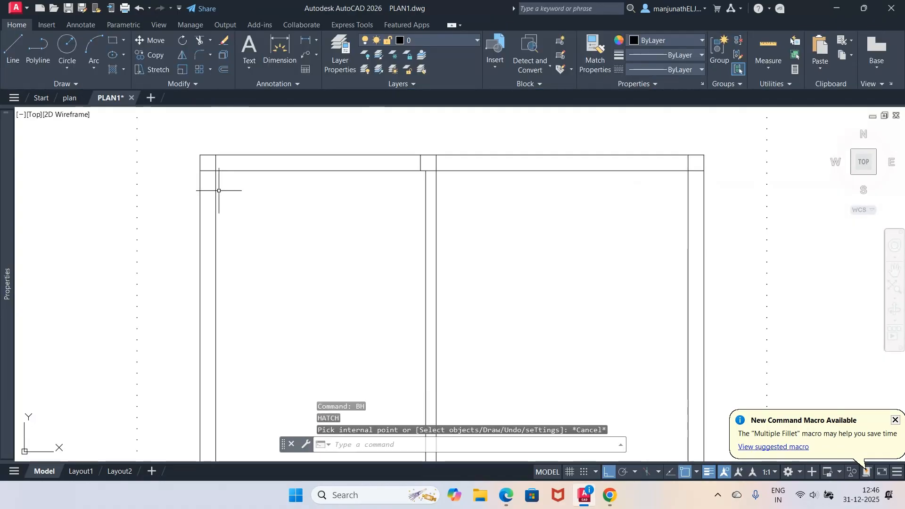
# Fill the three column squares along the upper outer wall with a SOLID hatch.
pyautogui.write('BH')
pyautogui.press('Return')
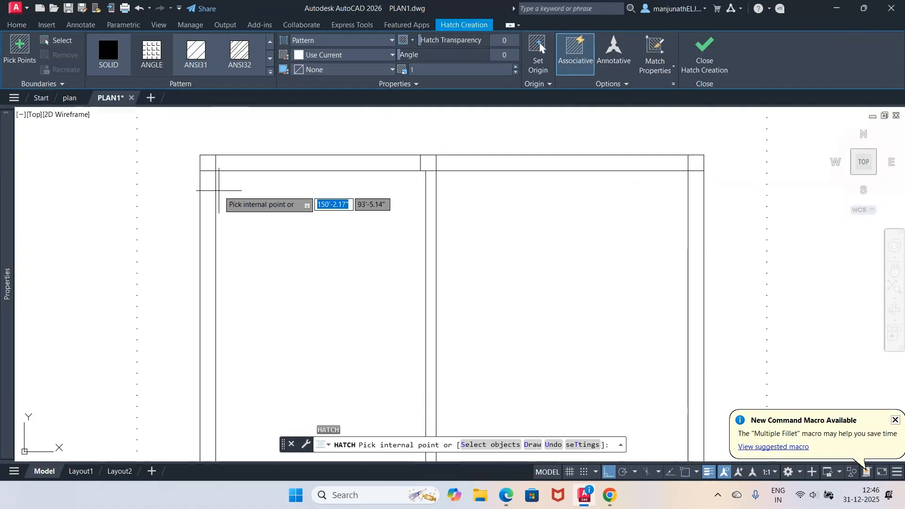
pyautogui.click(107, 59)
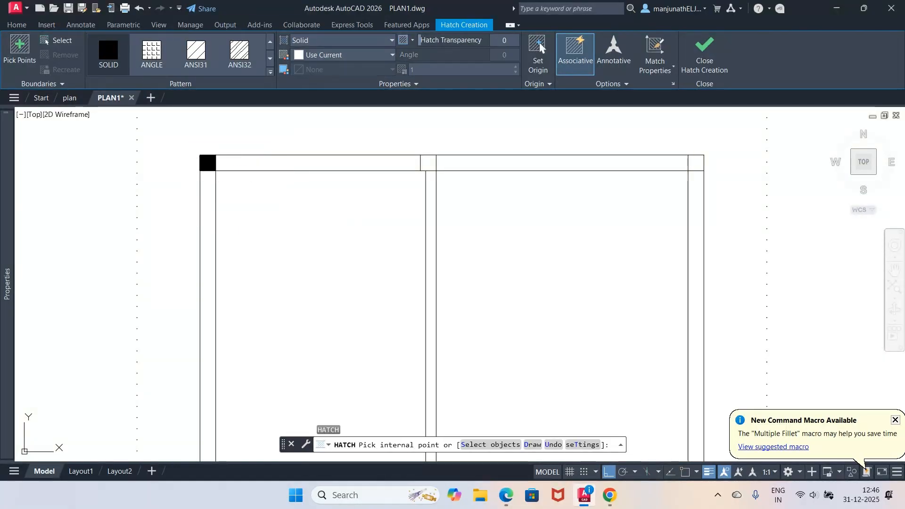
pyautogui.click(207, 162)
pyautogui.click(428, 162)
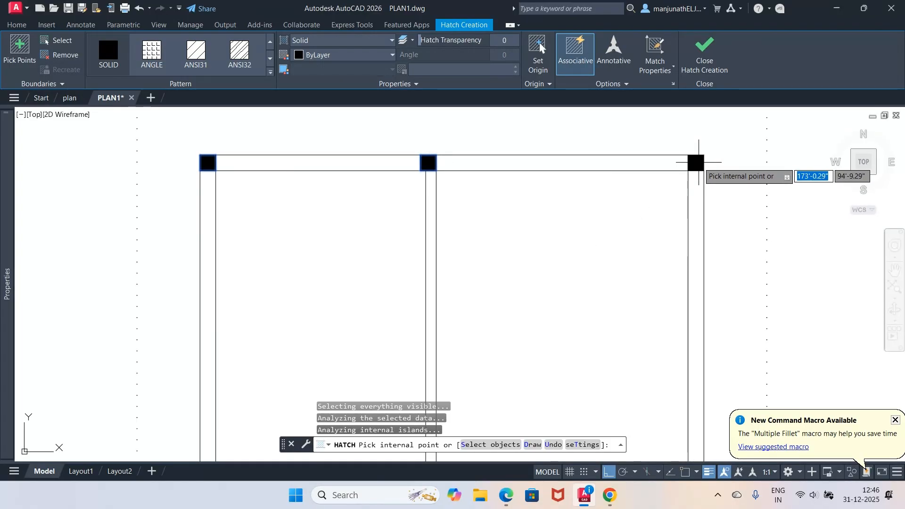
pyautogui.click(696, 163)
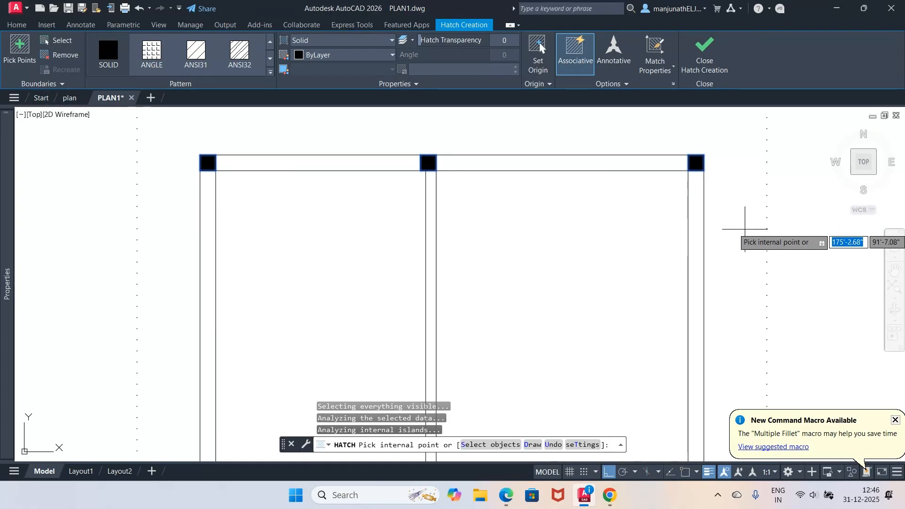
pyautogui.click(704, 51)
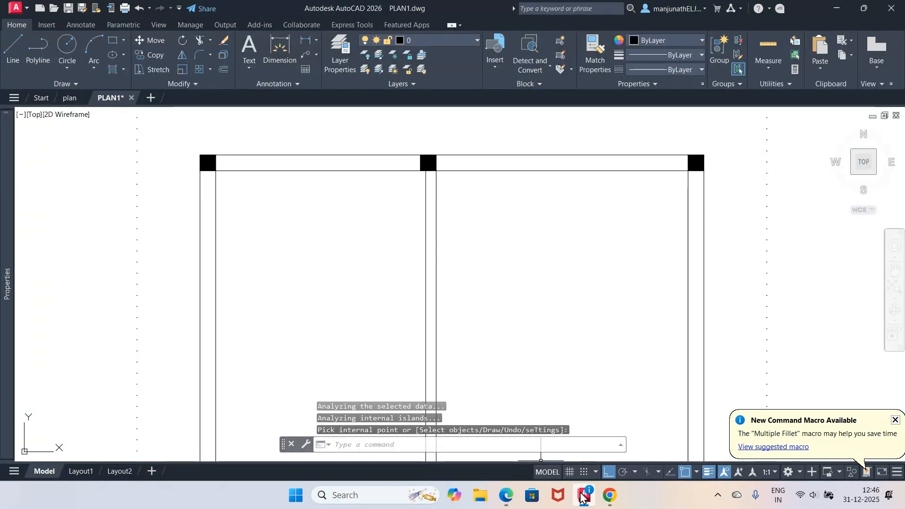
# Check the toilet size in the PDF in Edge, and offset the upper wall's inner line 4' downward in AutoCAD.
pyautogui.click(506, 495)
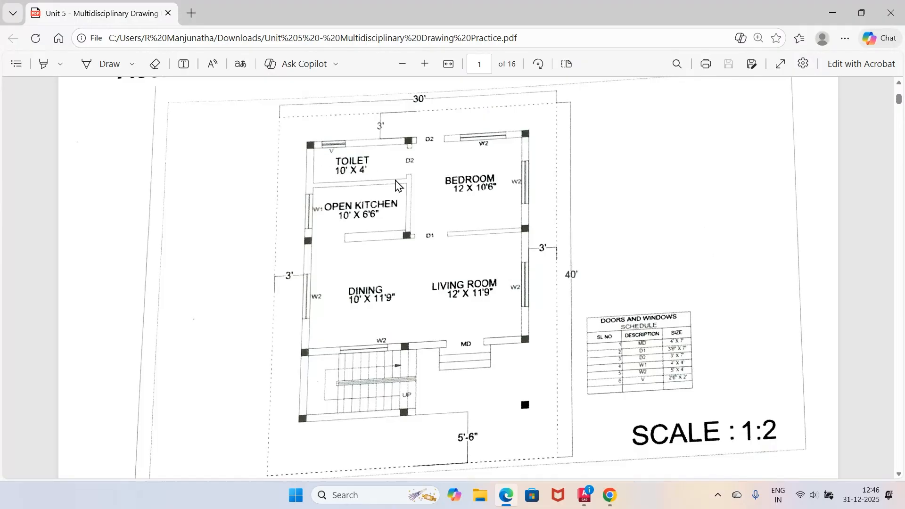
pyautogui.click(586, 497)
pyautogui.write('O')
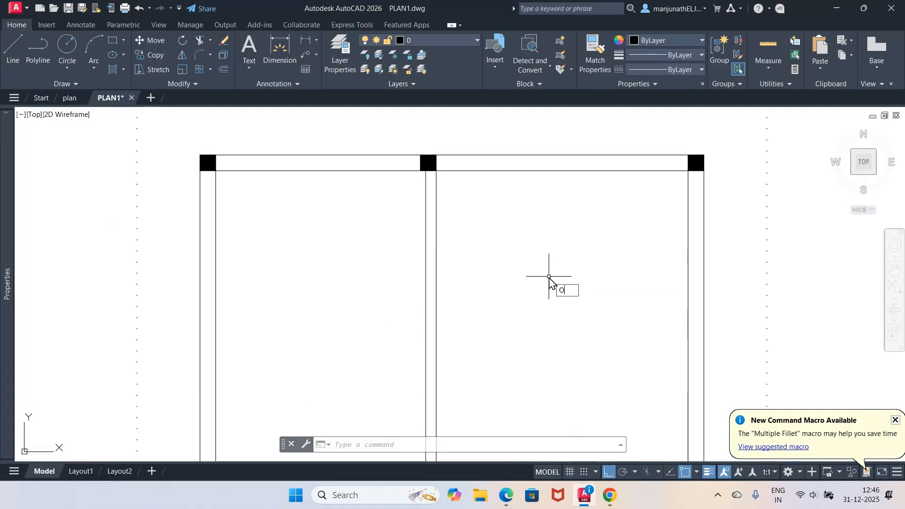
pyautogui.press('Return')
pyautogui.write("4'")
pyautogui.press('Return')
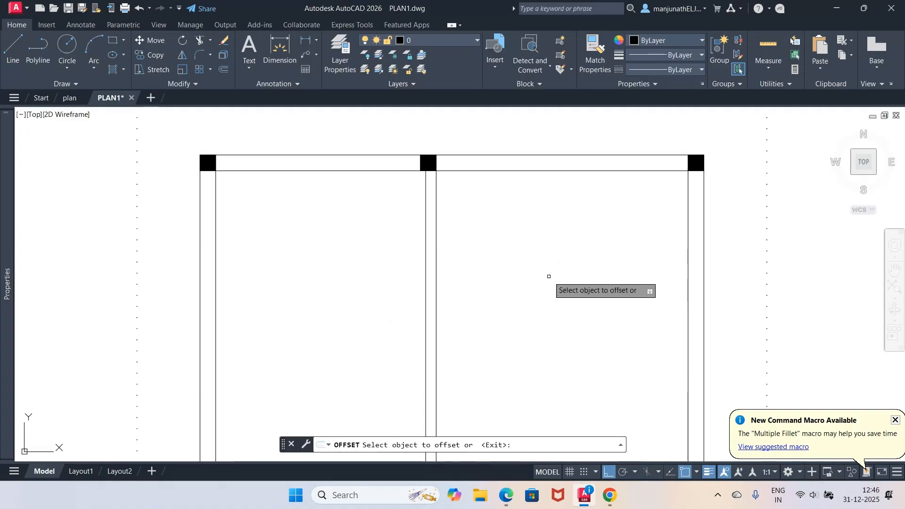
pyautogui.click(317, 172)
pyautogui.click(313, 195)
pyautogui.press('Escape')
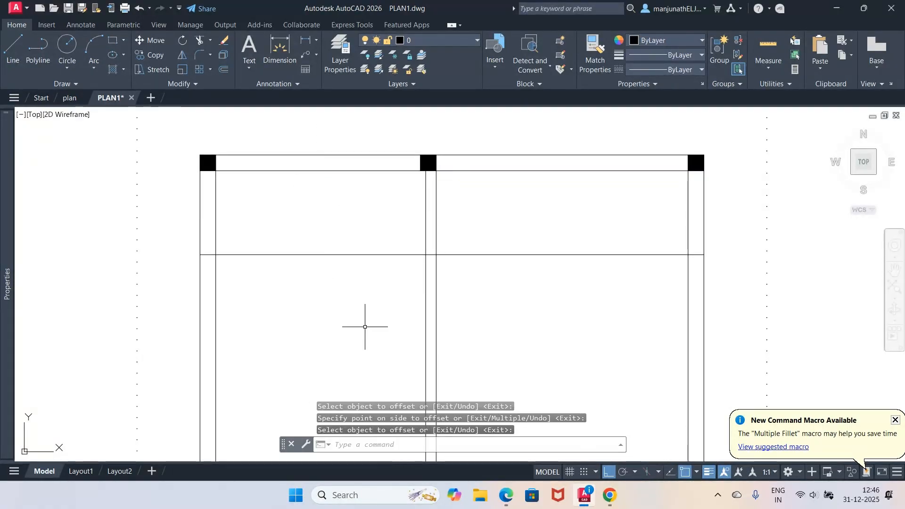
# Check the wall between toilet and kitchen in the PDF in Edge, and offset the toilet's lower line 6" downward in AutoCAD.
pyautogui.moveTo(588, 504)
pyautogui.click(506, 495)
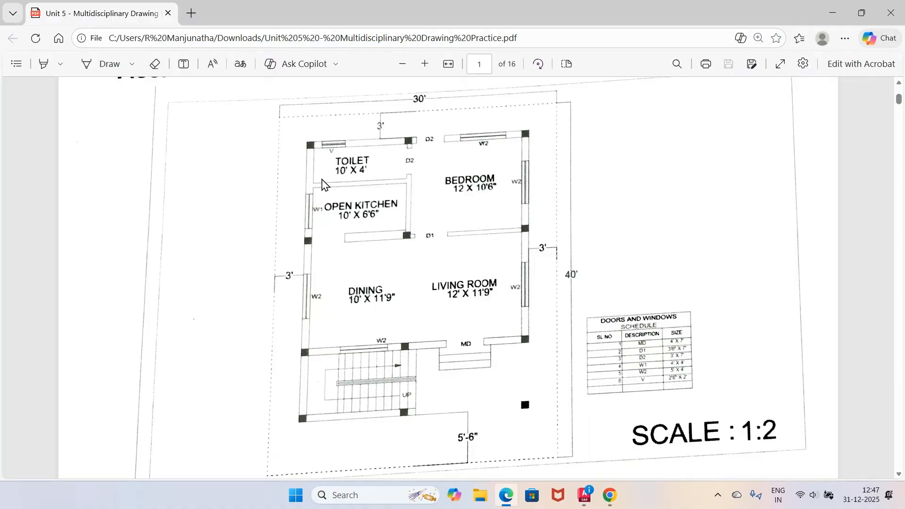
pyautogui.click(585, 495)
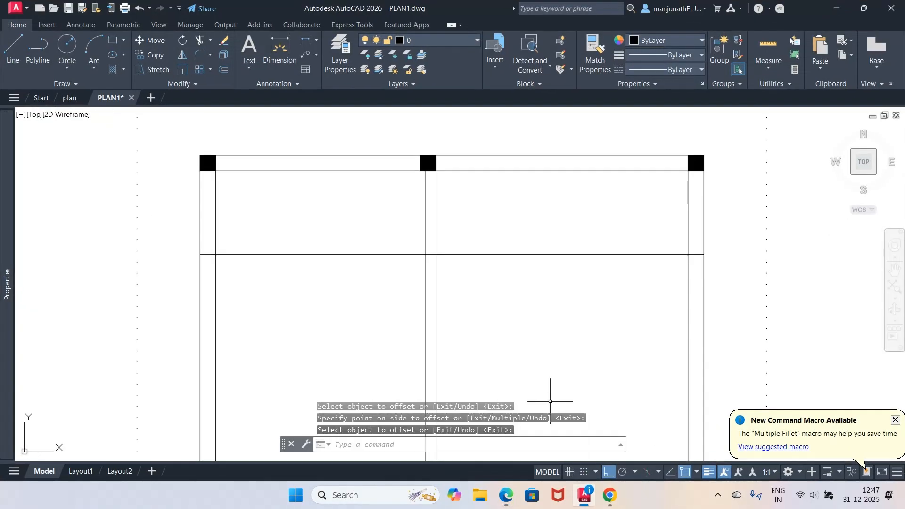
pyautogui.write('O')
pyautogui.press('Return')
pyautogui.write('6')
pyautogui.press('Return')
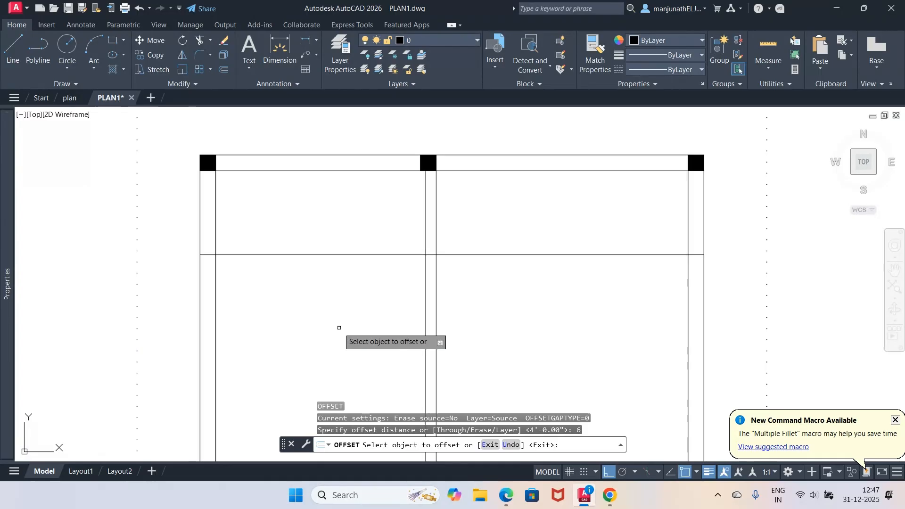
pyautogui.click(255, 255)
pyautogui.click(254, 268)
pyautogui.press('Return')
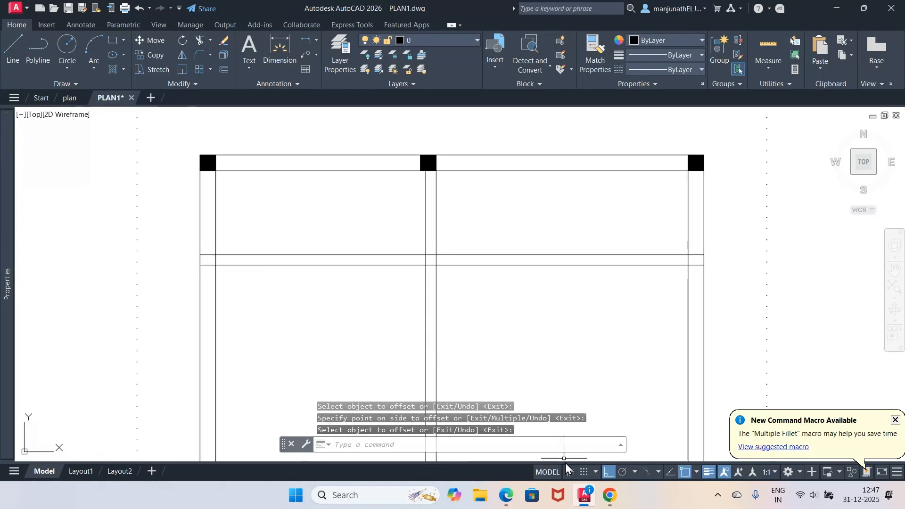
# Check the toilet and kitchen wall in the PDF in Edge, and trim its junction with the left outer wall in AutoCAD.
pyautogui.click(506, 496)
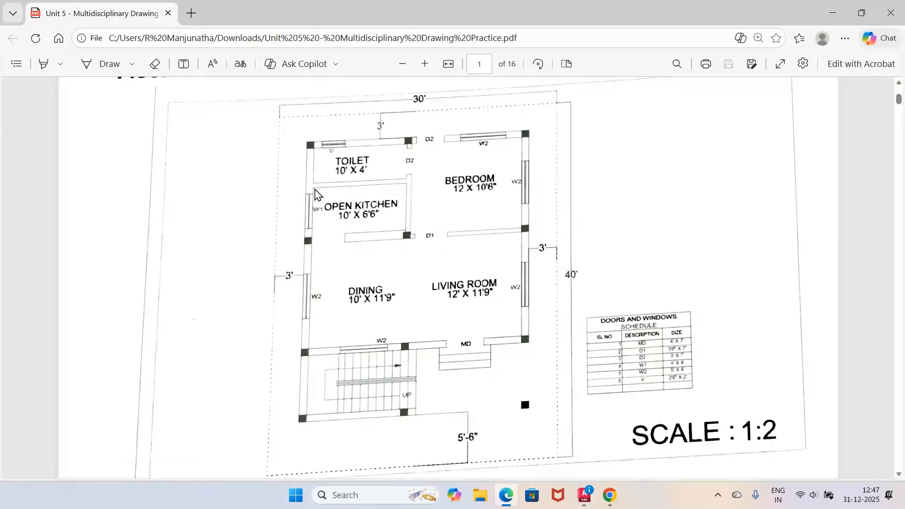
pyautogui.click(585, 495)
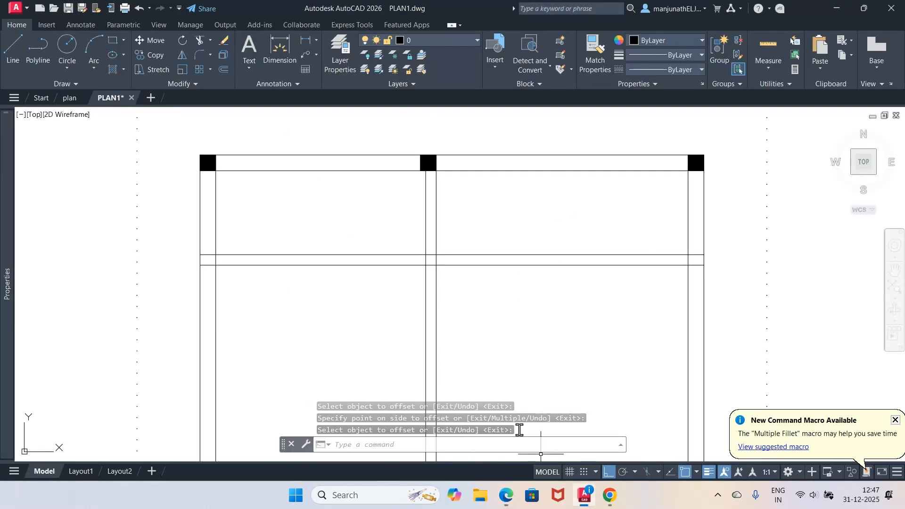
pyautogui.write('tr')
pyautogui.press('Return')
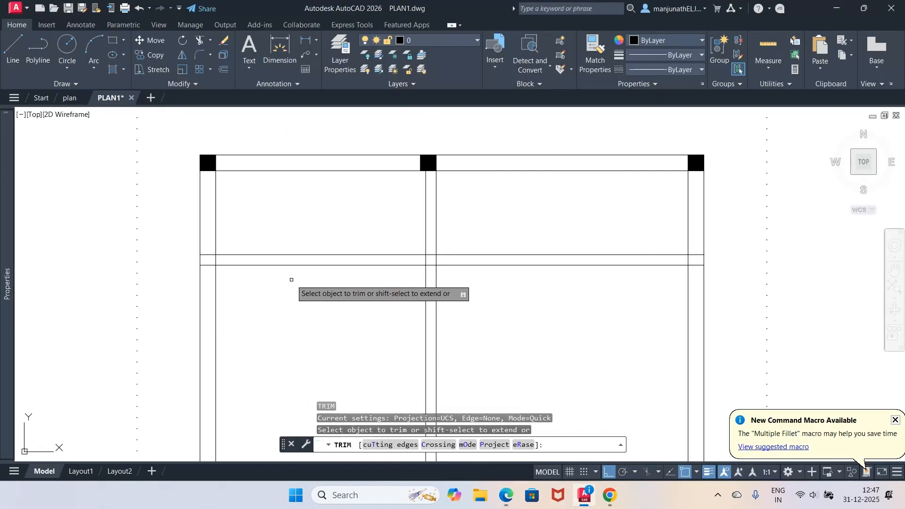
pyautogui.click(216, 260)
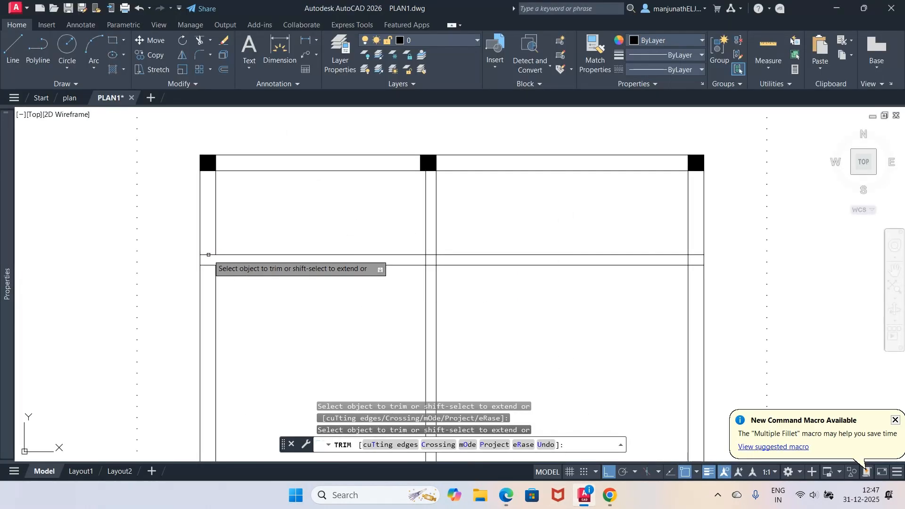
pyautogui.click(208, 254)
pyautogui.click(209, 264)
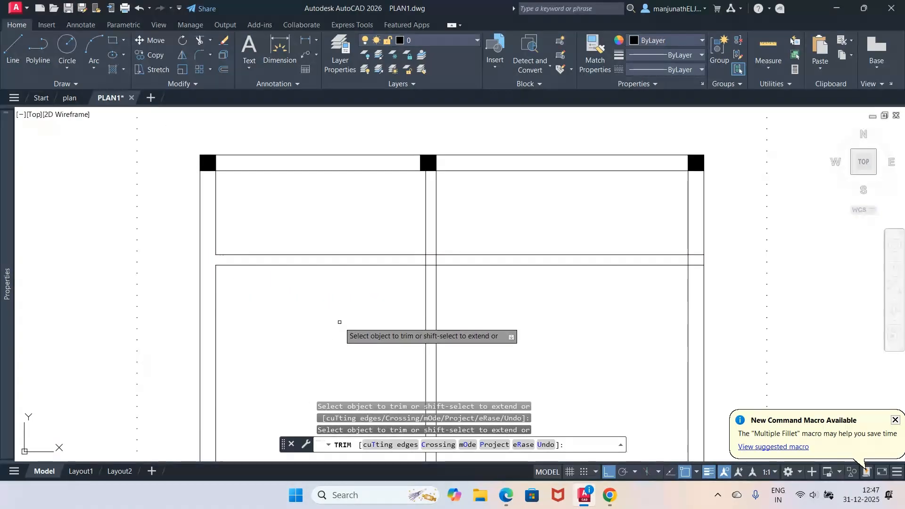
pyautogui.press('Return')
# Check the toilet's D2 door position in the PDF in Edge, and offset the upper wall's inner line 6" downward in AutoCAD.
pyautogui.click(589, 492)
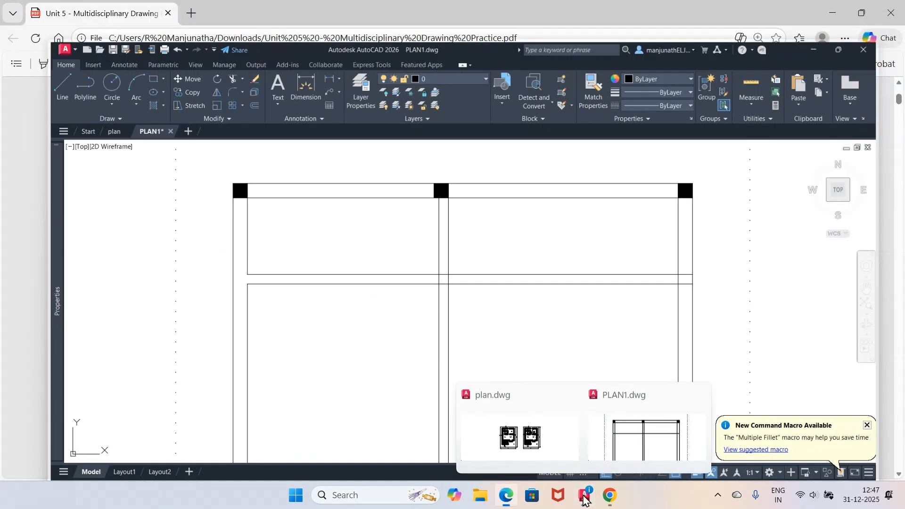
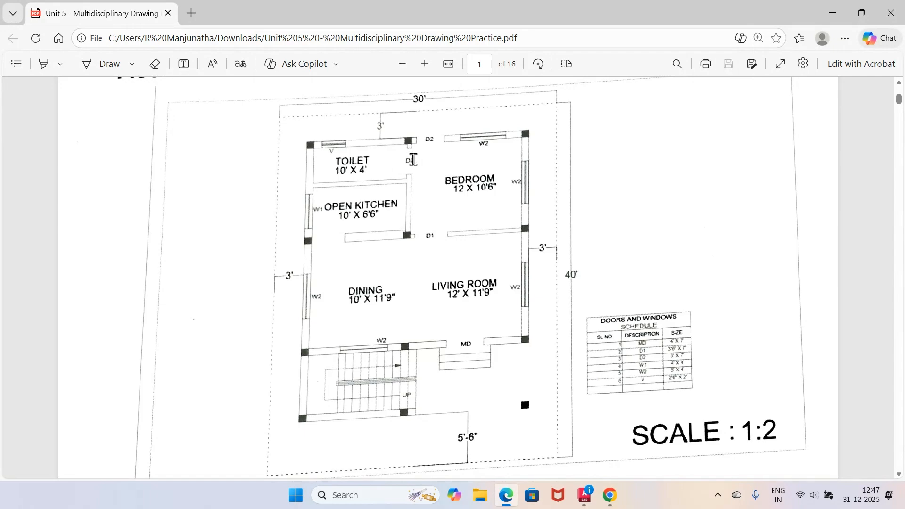
pyautogui.click(584, 495)
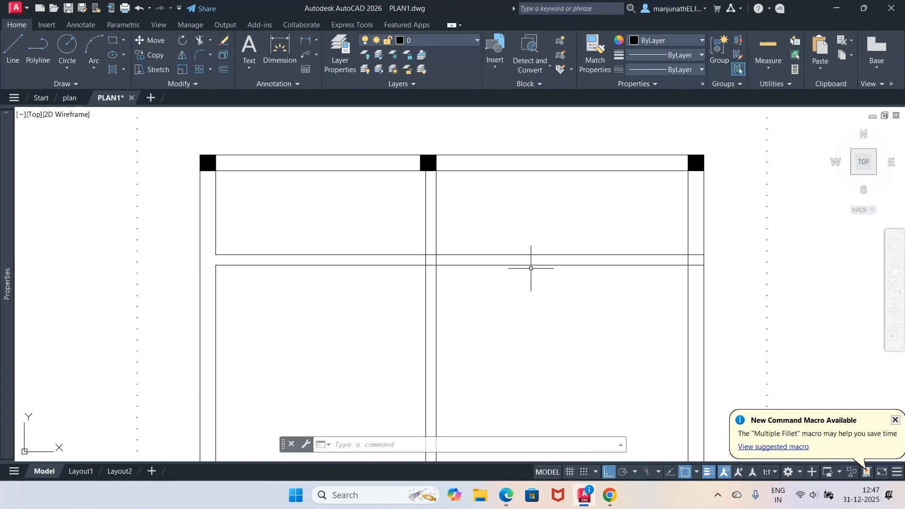
pyautogui.write('o')
pyautogui.press('Return')
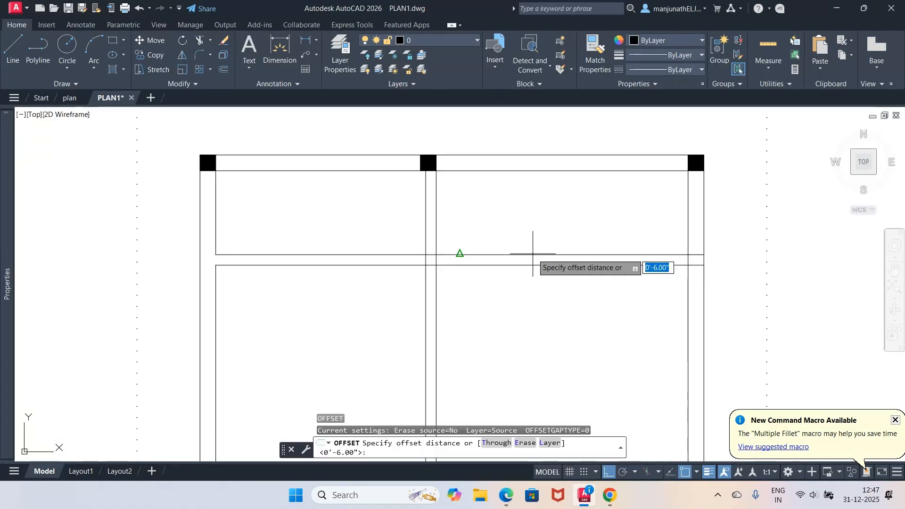
pyautogui.write('6')
pyautogui.press('Return')
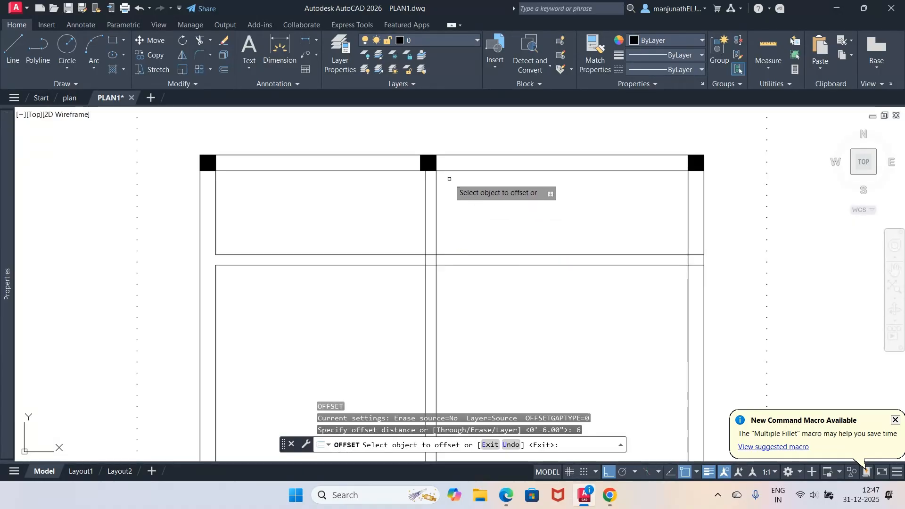
pyautogui.click(451, 171)
pyautogui.click(468, 177)
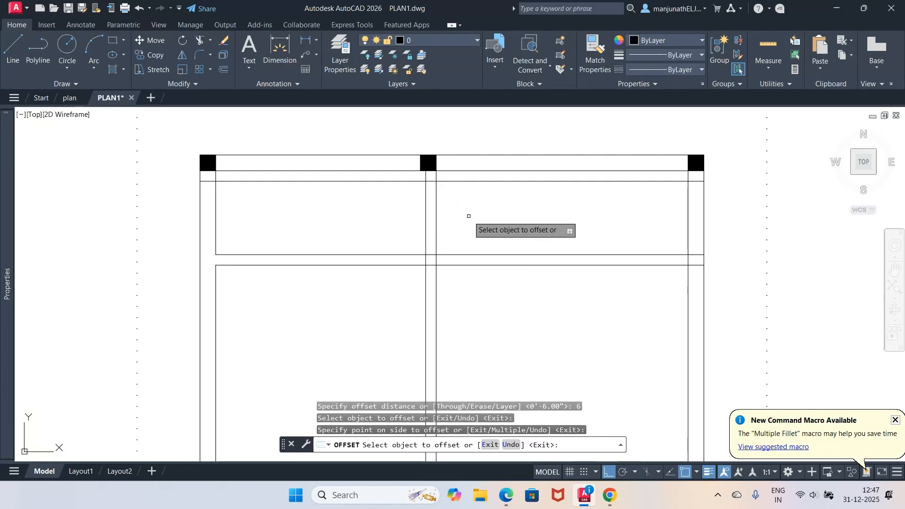
pyautogui.press('Return')
# Offset the toilet's lower wall line 6" upward to mark the other side of the door opening.
pyautogui.press('Return')
pyautogui.press('Return')
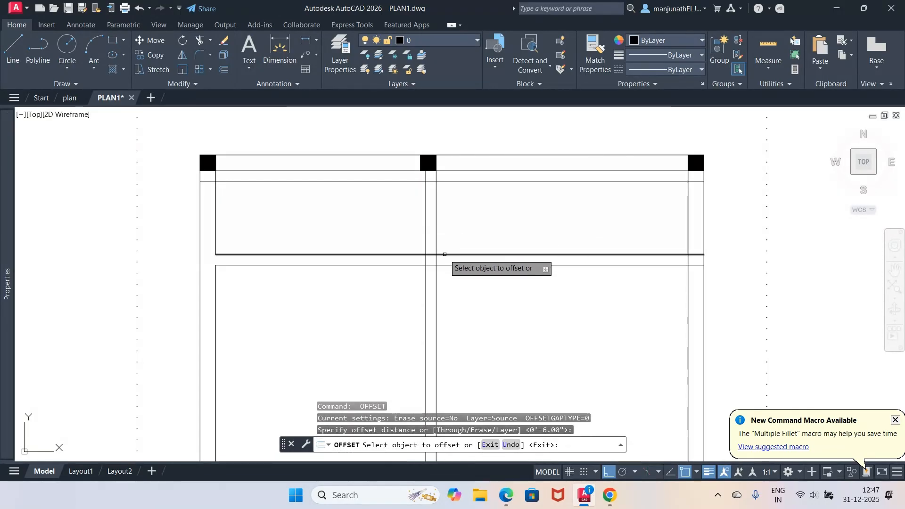
pyautogui.click(445, 254)
pyautogui.click(448, 246)
pyautogui.press('Return')
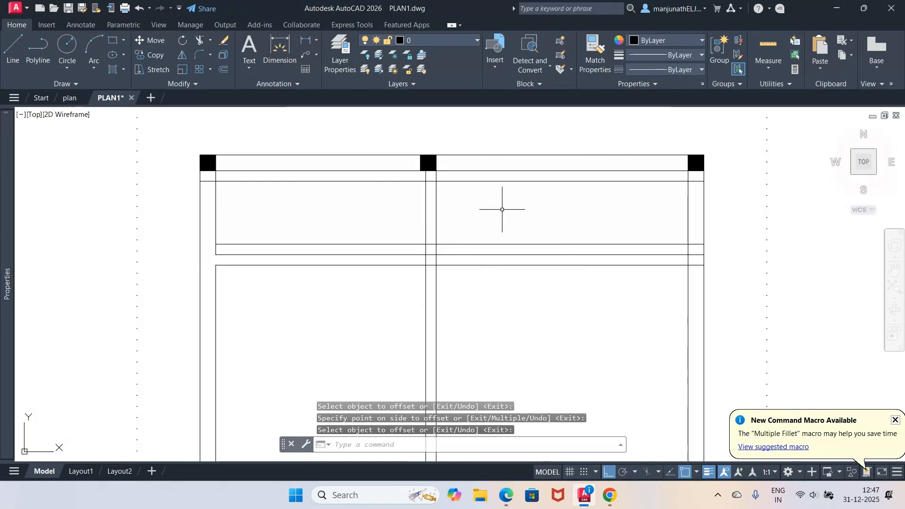
# Trim both offset lines beside the central partition, and cut the partition between them to open the toilet doorway.
pyautogui.write('TR')
pyautogui.press('Return')
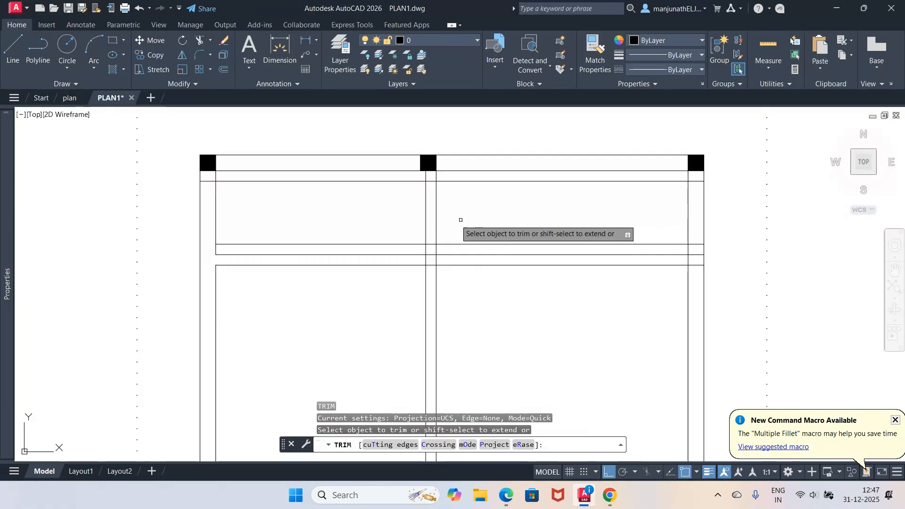
pyautogui.click(397, 180)
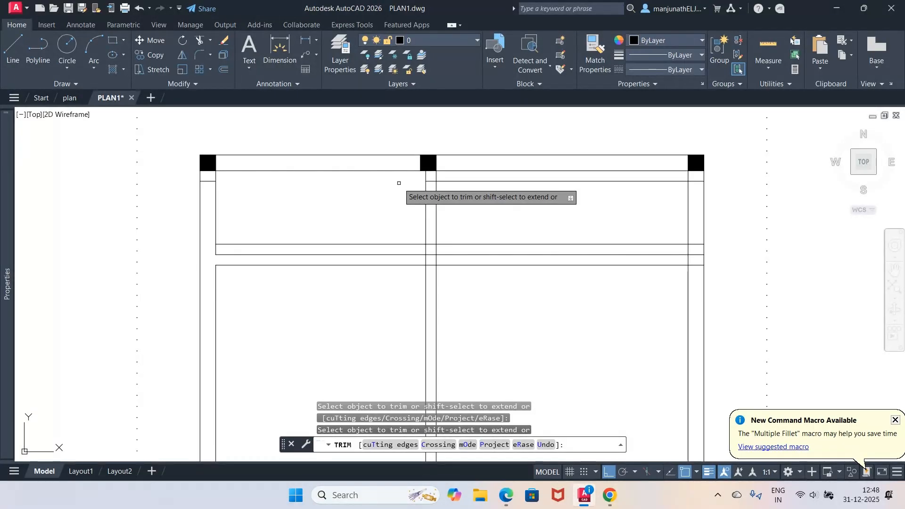
pyautogui.click(446, 181)
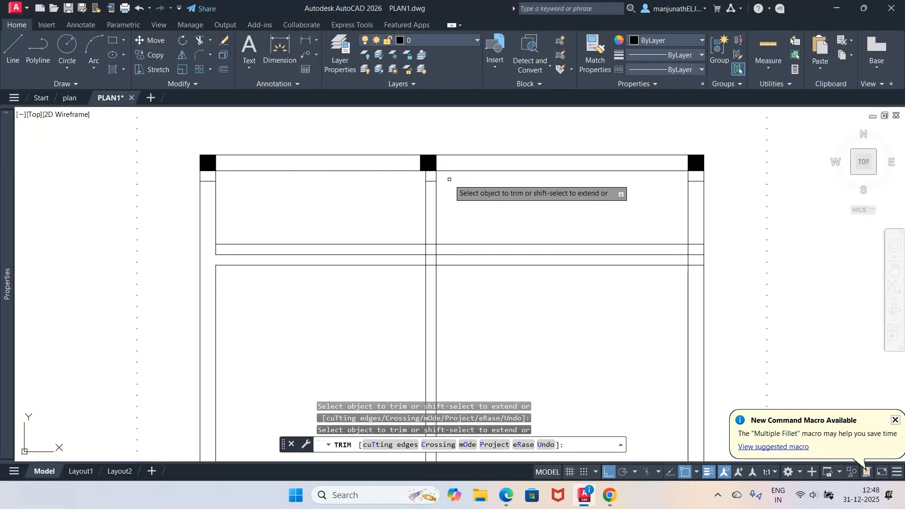
pyautogui.click(401, 241)
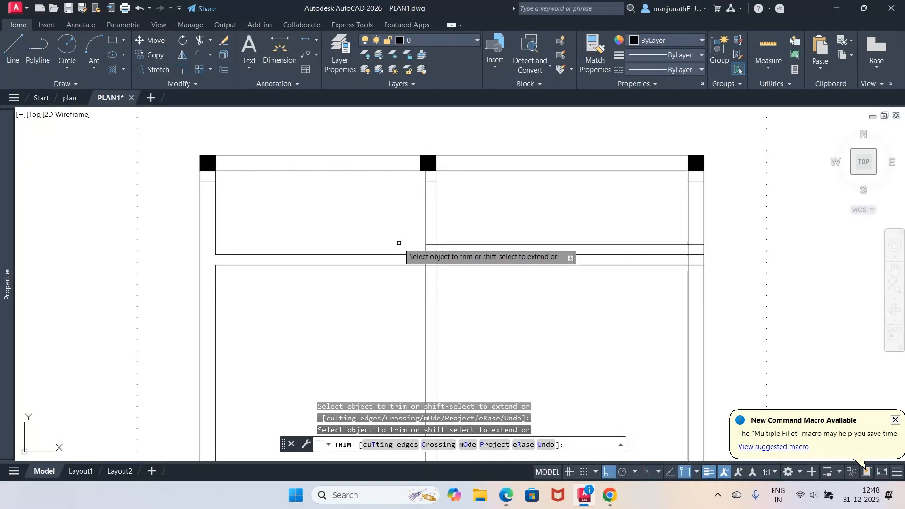
pyautogui.click(446, 244)
pyautogui.click(445, 216)
pyautogui.click(402, 222)
pyautogui.press('Return')
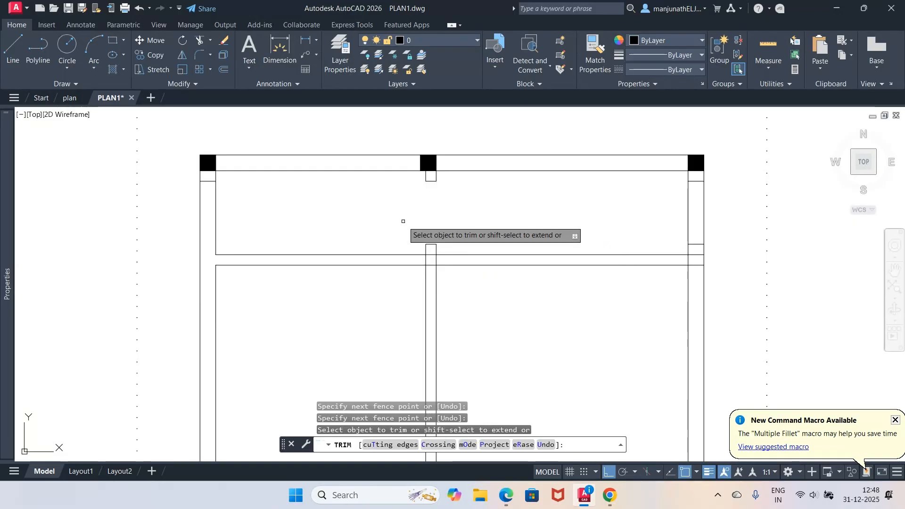
pyautogui.press('Return')
# Erase the leftover offset line segments inside the left and right outer walls.
pyautogui.write('e')
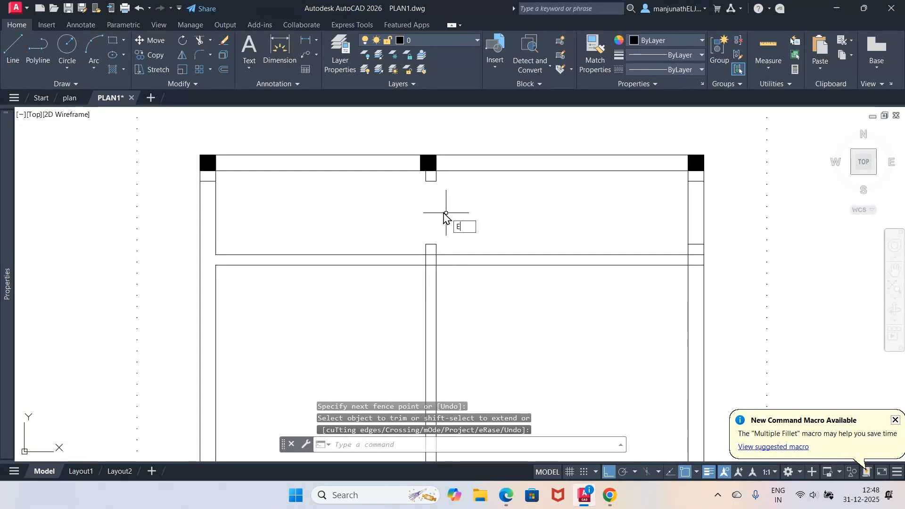
pyautogui.press('Return')
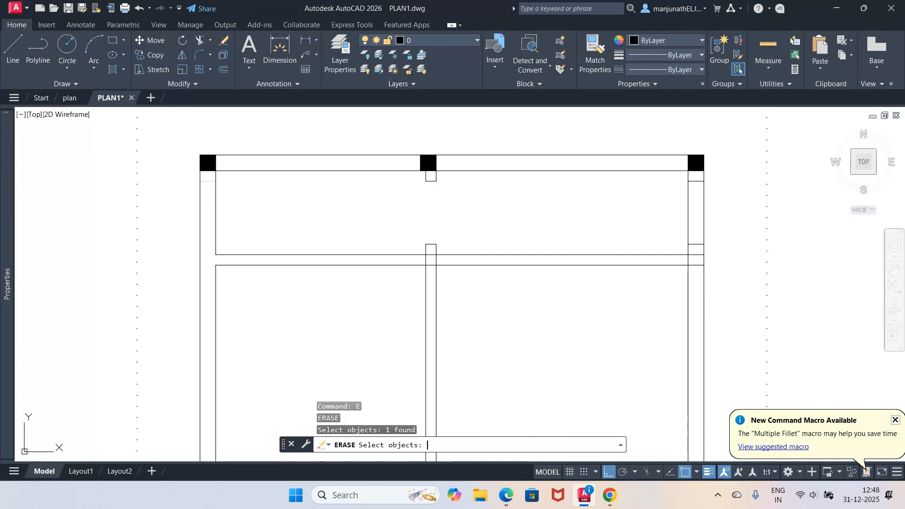
pyautogui.click(696, 181)
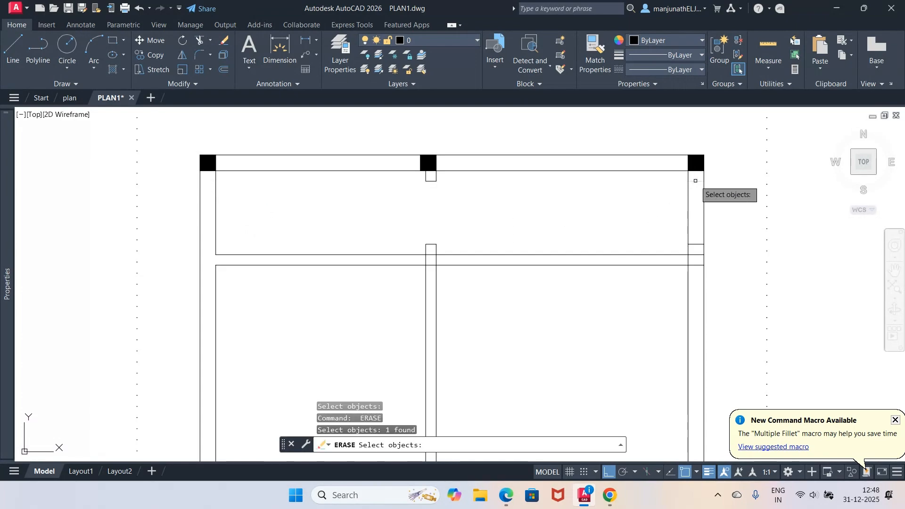
pyautogui.press('Return')
pyautogui.press('Return')
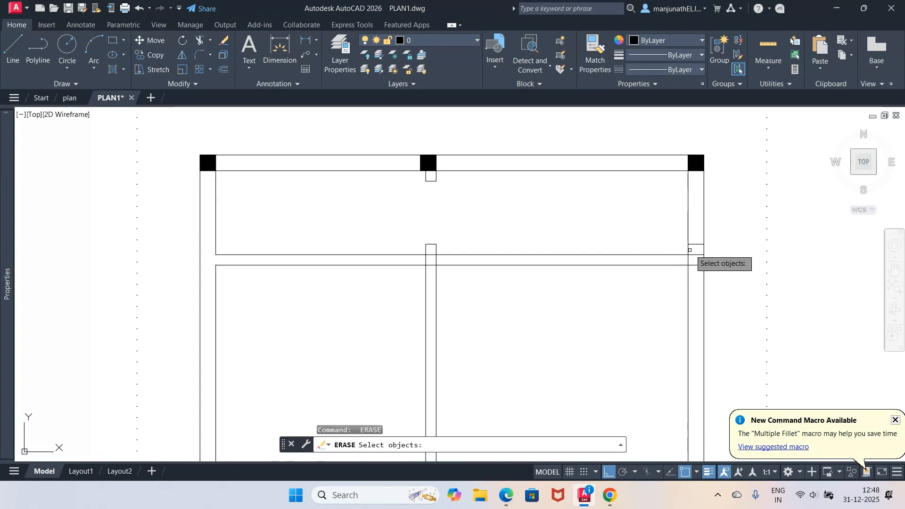
pyautogui.click(696, 244)
pyautogui.press('Return')
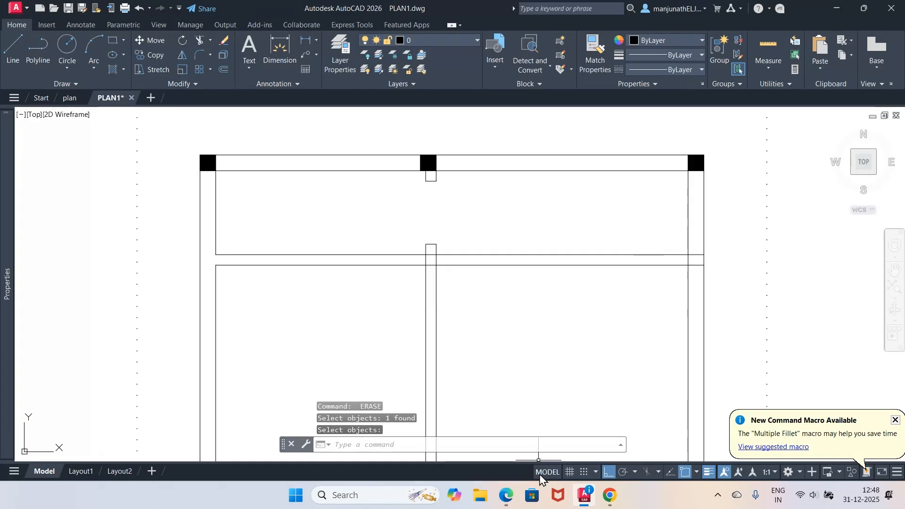
# Check the bedroom layout in the PDF in Edge, and trim the toilet and kitchen wall lines inside the central partition in AutoCAD.
pyautogui.click(585, 495)
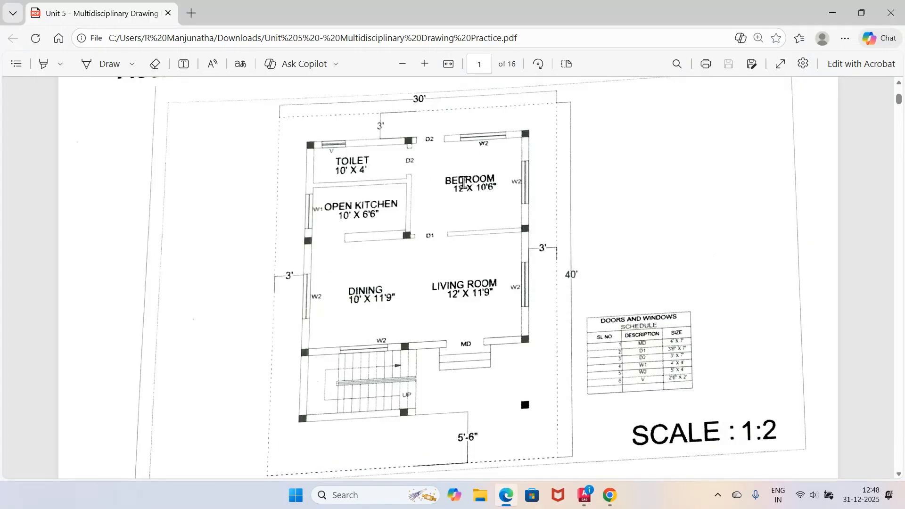
pyautogui.click(583, 493)
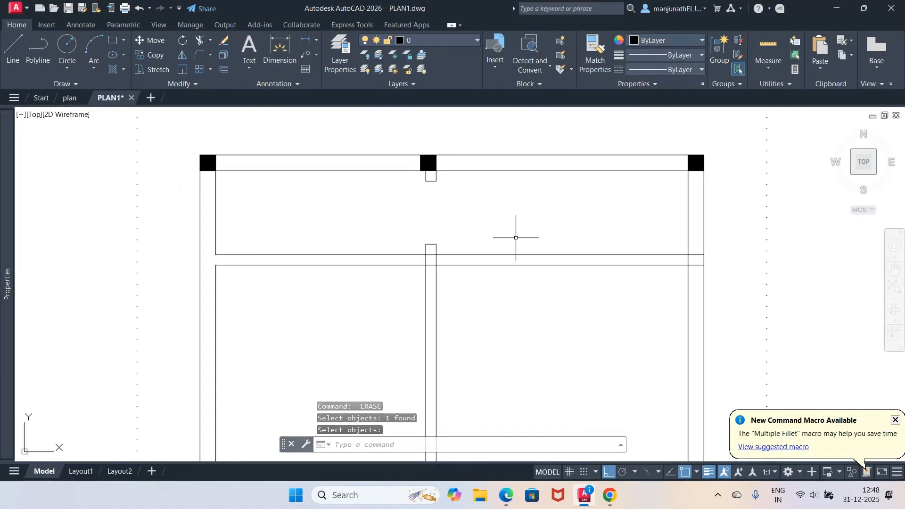
pyautogui.write('TR')
pyautogui.press('Return')
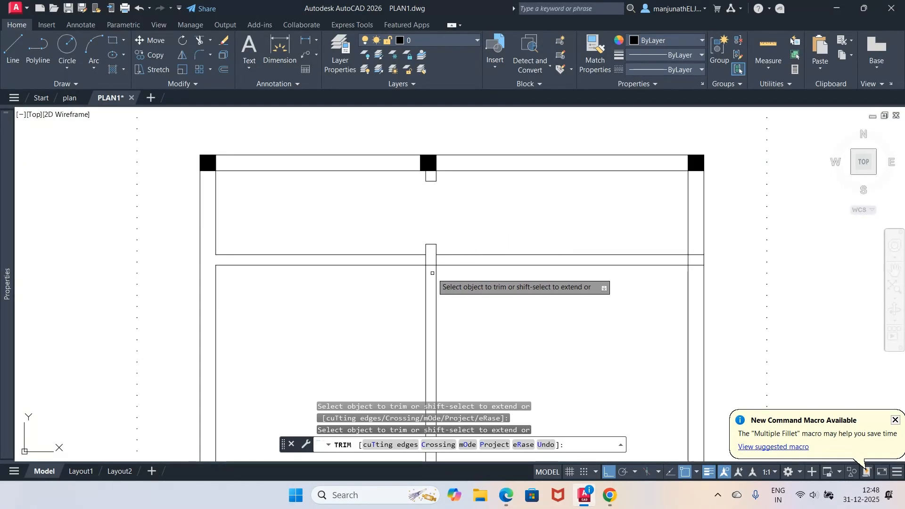
pyautogui.press('Return')
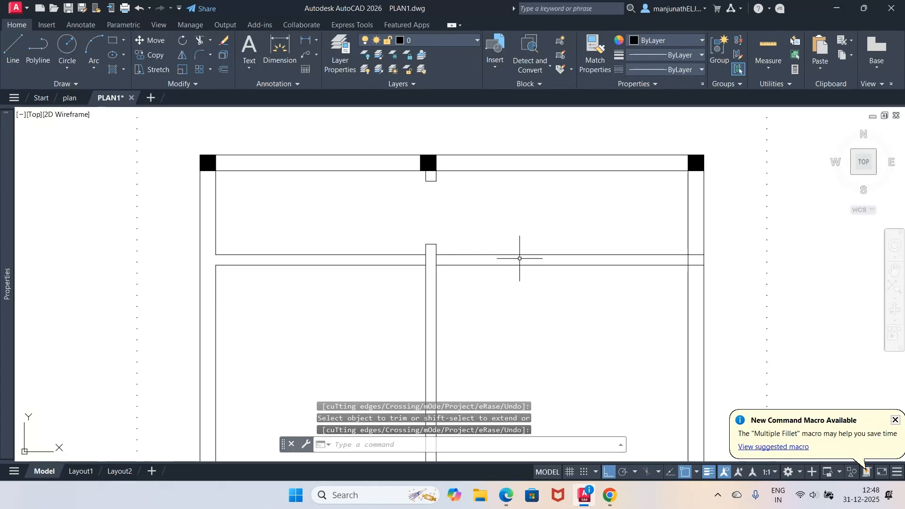
# Erase the two horizontal wall lines crossing the bedroom to the right of the central partition.
pyautogui.press('e')
pyautogui.press('Return')
pyautogui.click(521, 216)
pyautogui.click(481, 281)
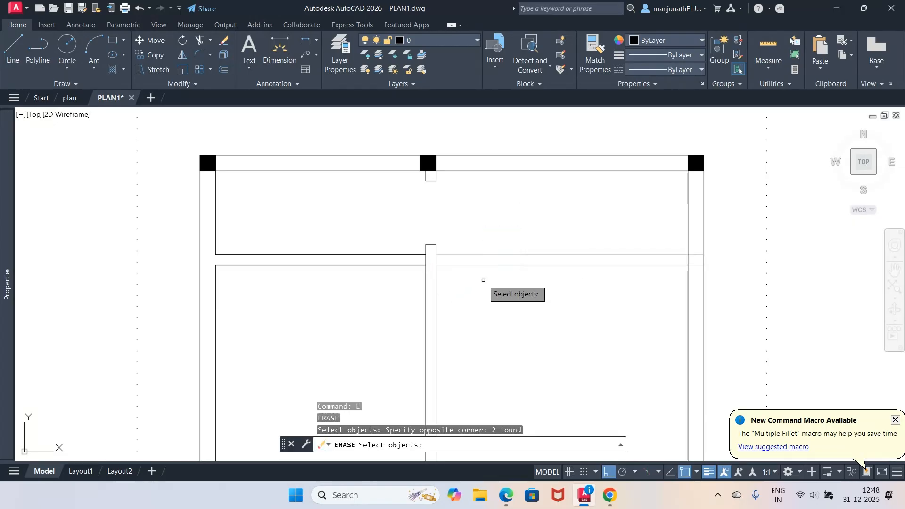
pyautogui.press('Return')
# Check the partition junction in the PDF in Edge, and trim the central partition's left line across the toilet and kitchen wall in AutoCAD.
pyautogui.click(506, 495)
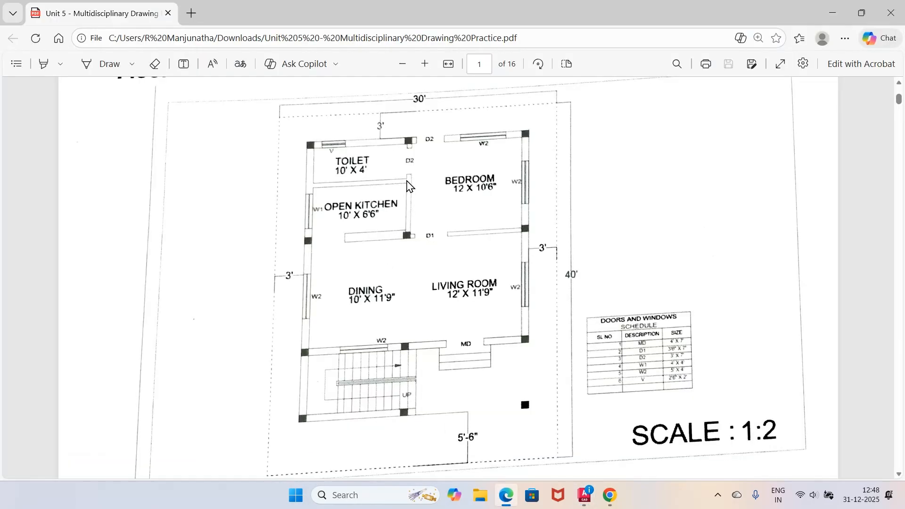
pyautogui.click(584, 495)
pyautogui.write('tr')
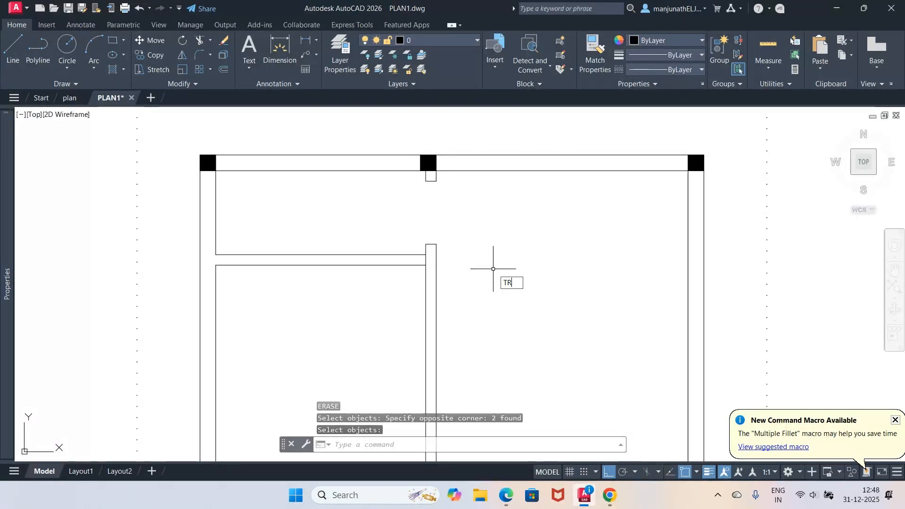
pyautogui.press('Return')
pyautogui.click(426, 259)
pyautogui.press('Return')
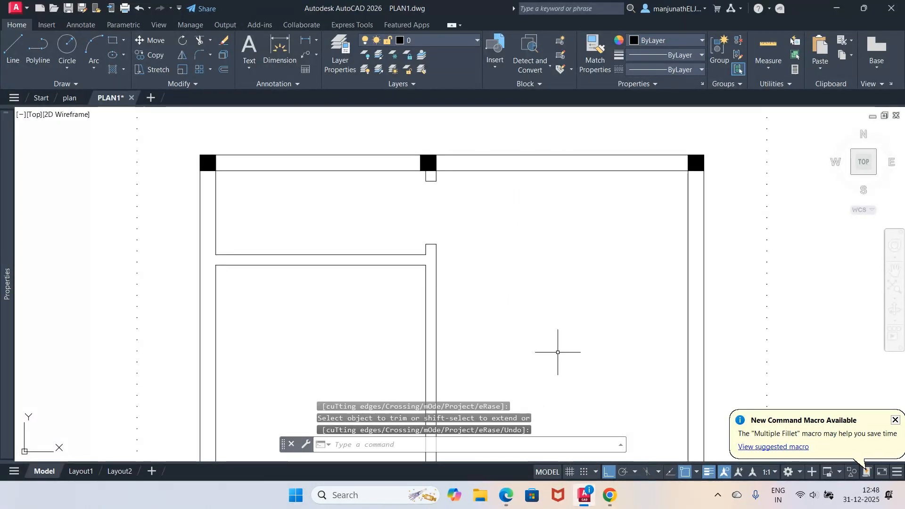
# Check the toilet door in the PDF in Edge, and measure the door opening in the central partition in AutoCAD.
pyautogui.moveTo(506, 495)
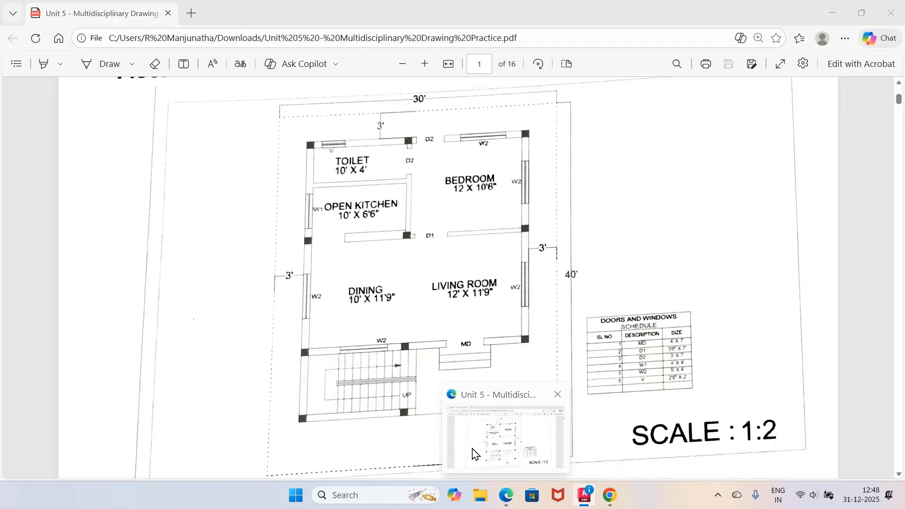
pyautogui.click(474, 451)
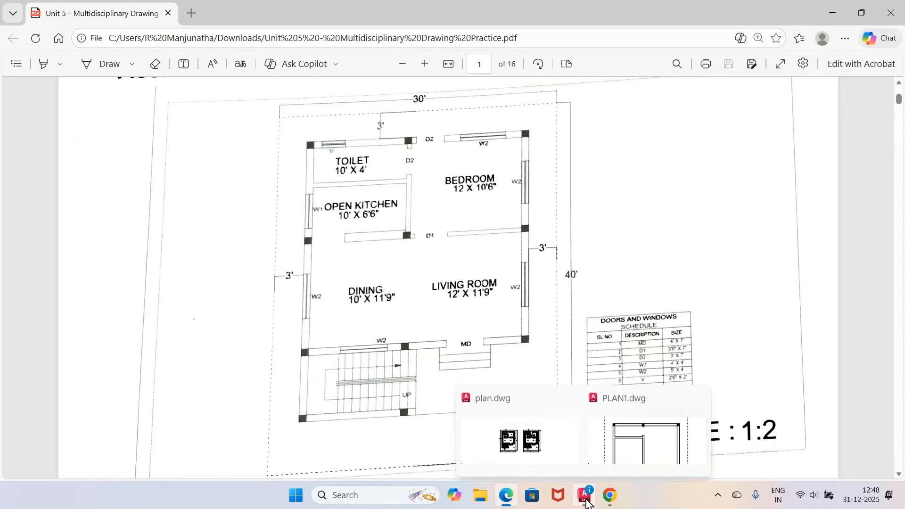
pyautogui.click(588, 501)
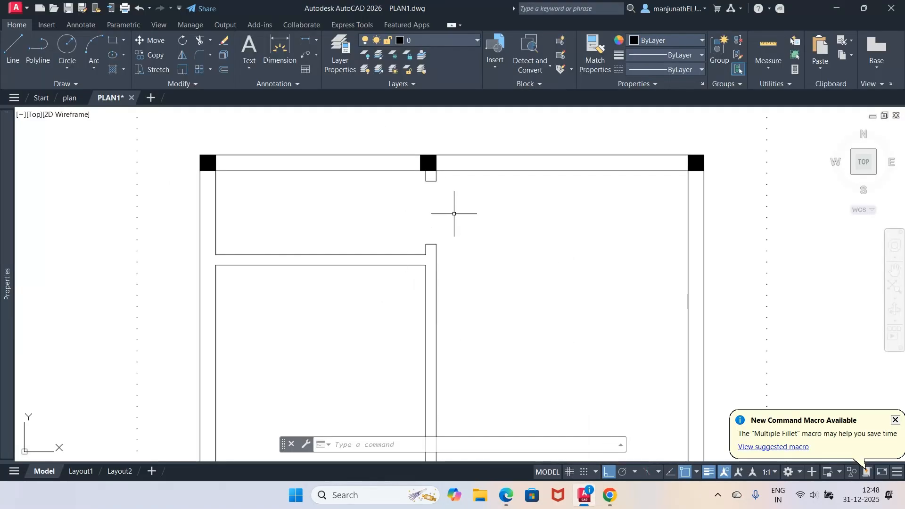
pyautogui.write('di')
pyautogui.press('Return')
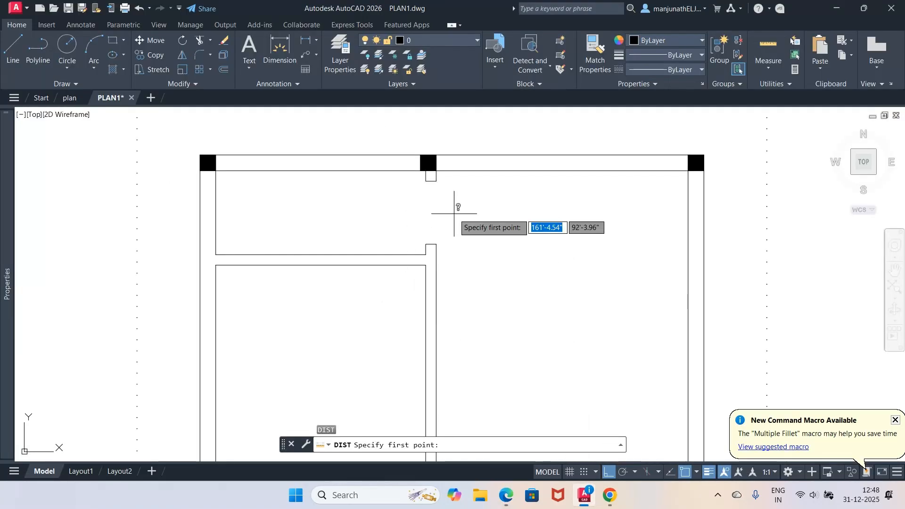
pyautogui.click(435, 180)
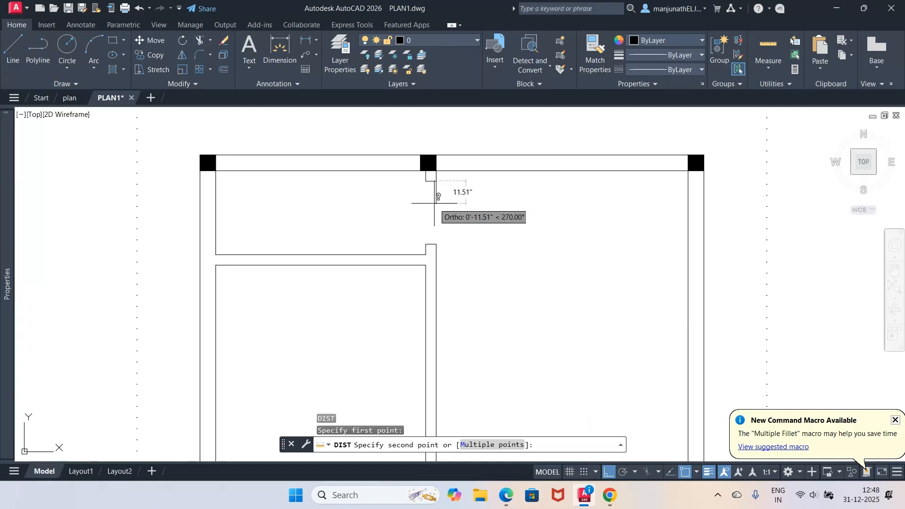
pyautogui.click(436, 244)
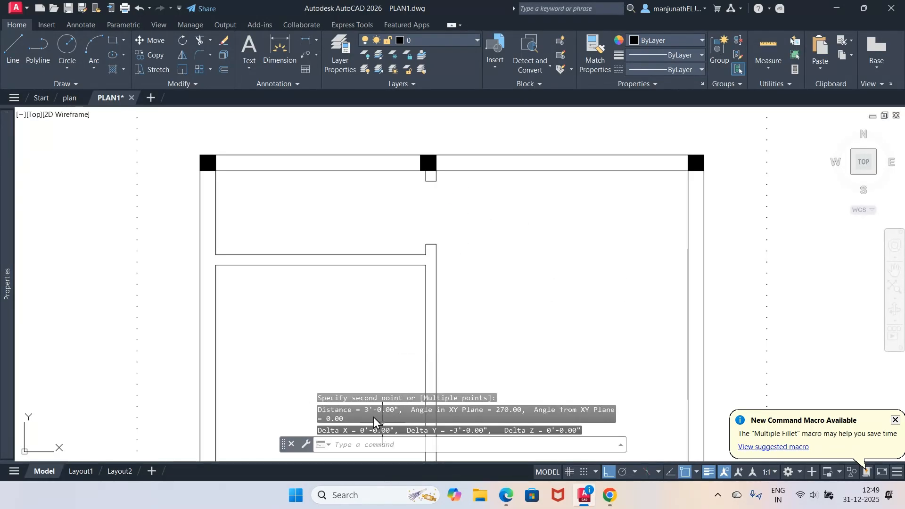
# Check the open kitchen size in the PDF, and offset the lower line of the toilet and kitchen wall 6'6" downward in AutoCAD.
pyautogui.click(585, 495)
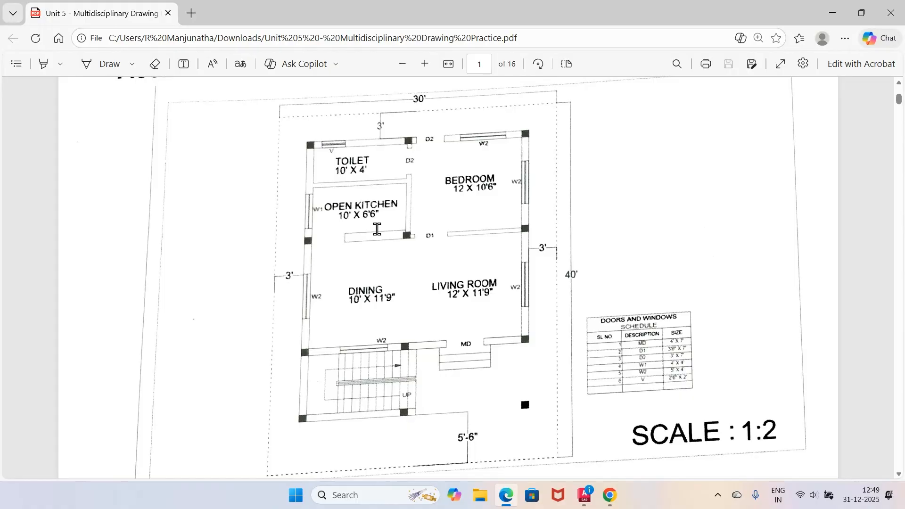
pyautogui.click(584, 496)
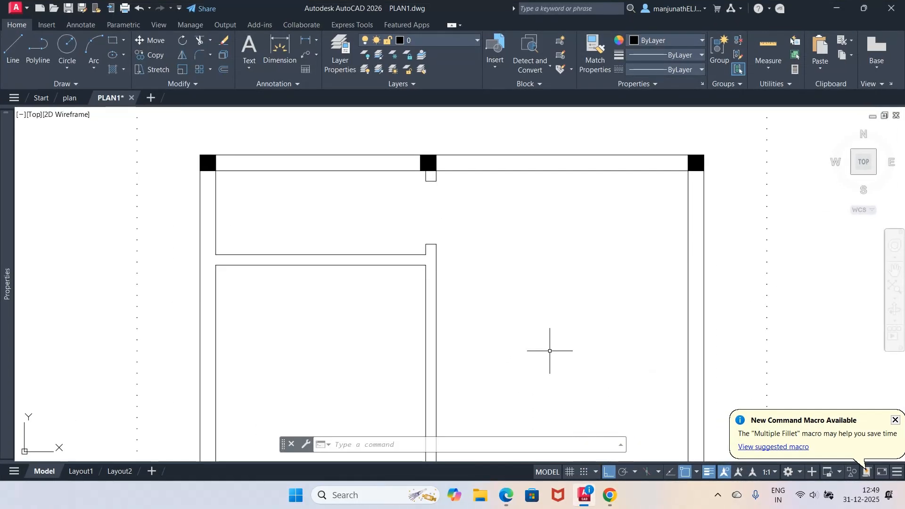
pyautogui.write('o')
pyautogui.press('Return')
pyautogui.write('6')
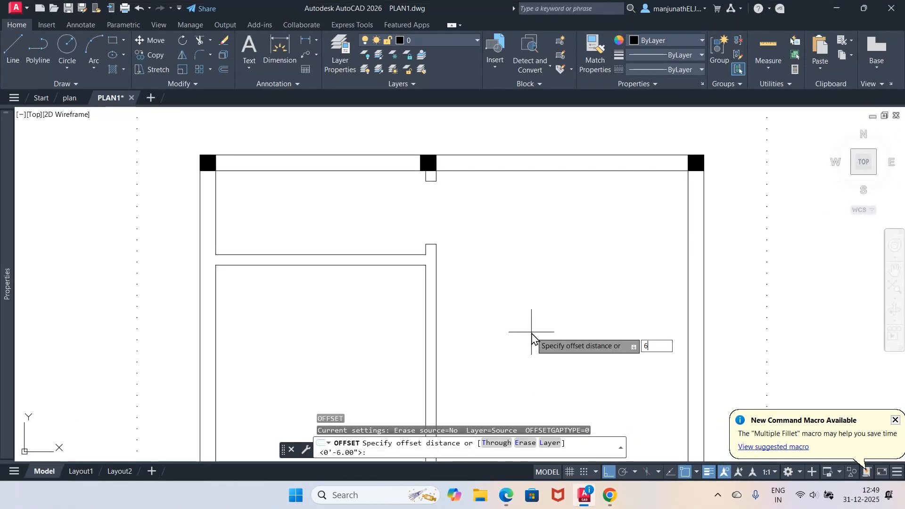
pyautogui.write("'6")
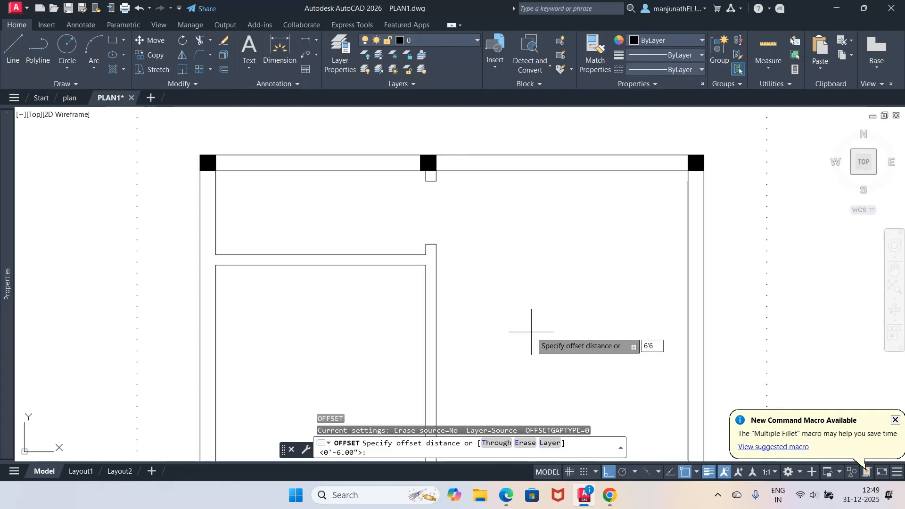
pyautogui.write('"')
pyautogui.press('Return')
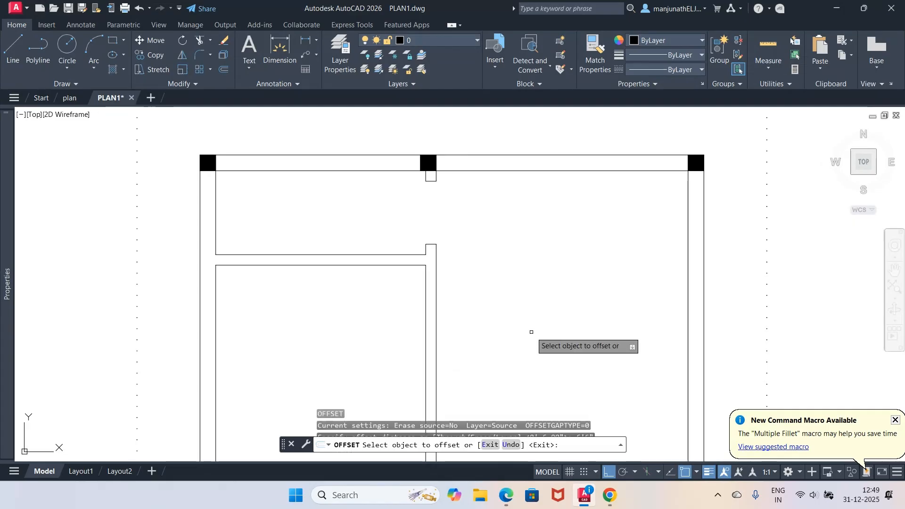
pyautogui.click(401, 266)
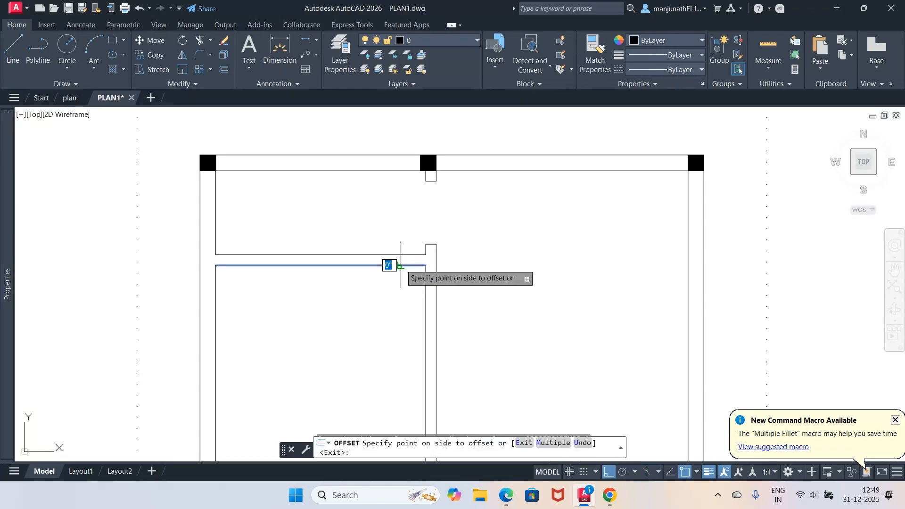
pyautogui.click(405, 296)
pyautogui.press('Escape')
# Check the kitchen's lower wall in the PDF in Edge, and offset the new kitchen line 6" downward in AutoCAD.
pyautogui.write('z')
pyautogui.press('Return')
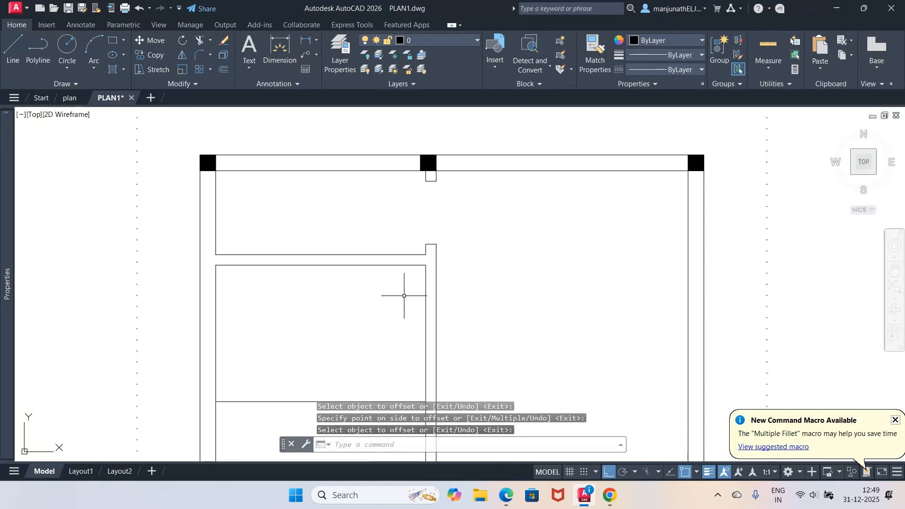
pyautogui.scroll(-5, 410, 288)
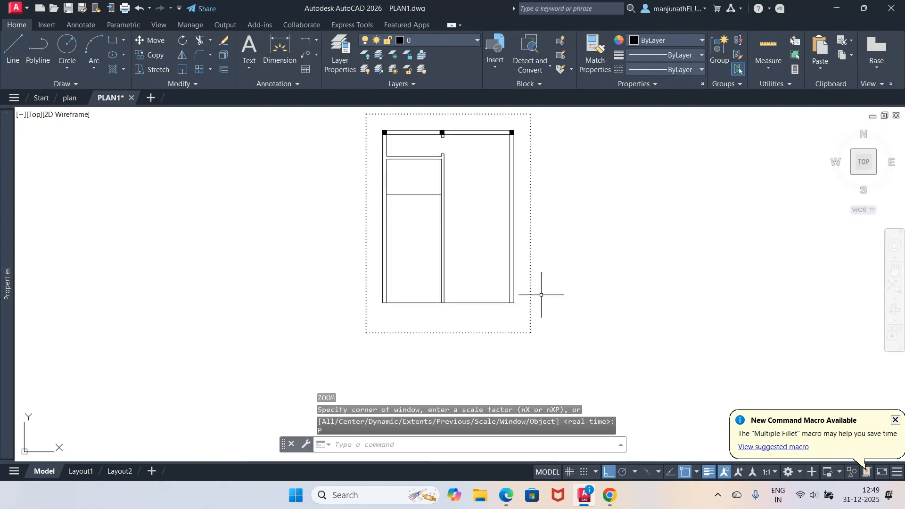
pyautogui.write('W')
pyautogui.press('Return')
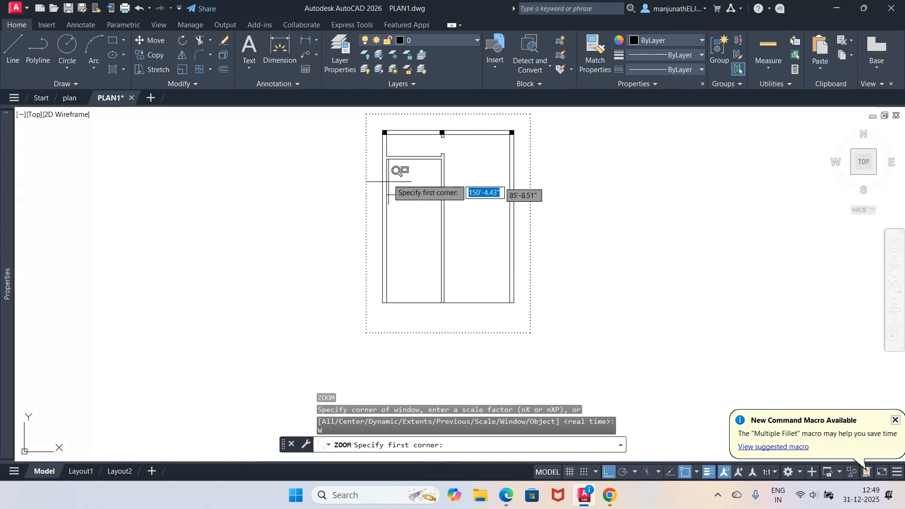
pyautogui.click(373, 125)
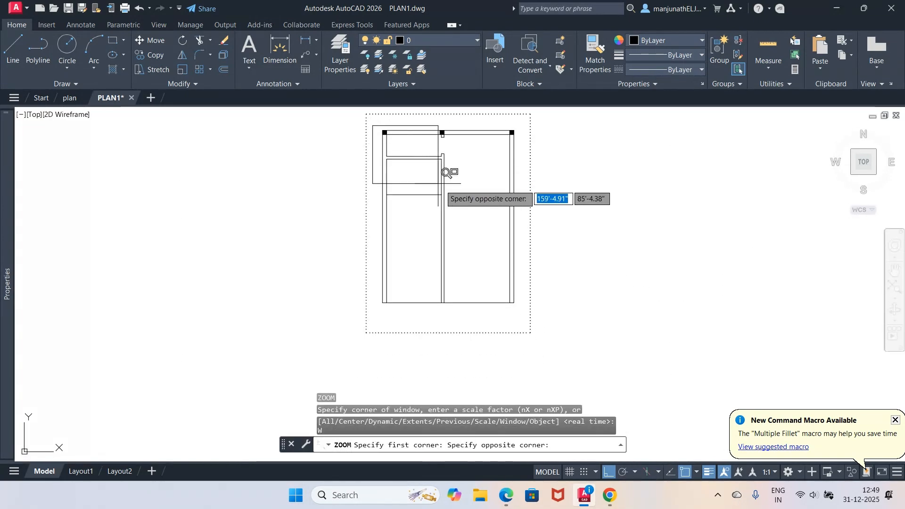
pyautogui.click(551, 270)
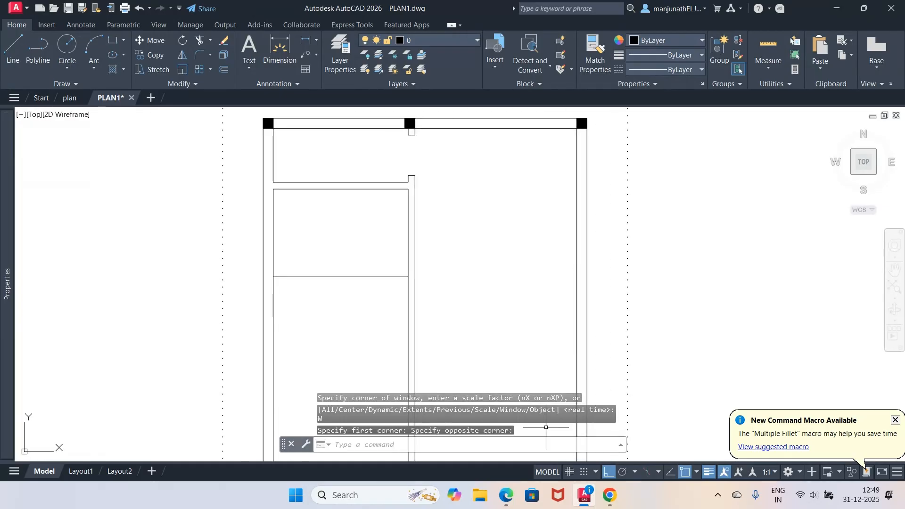
pyautogui.click(509, 497)
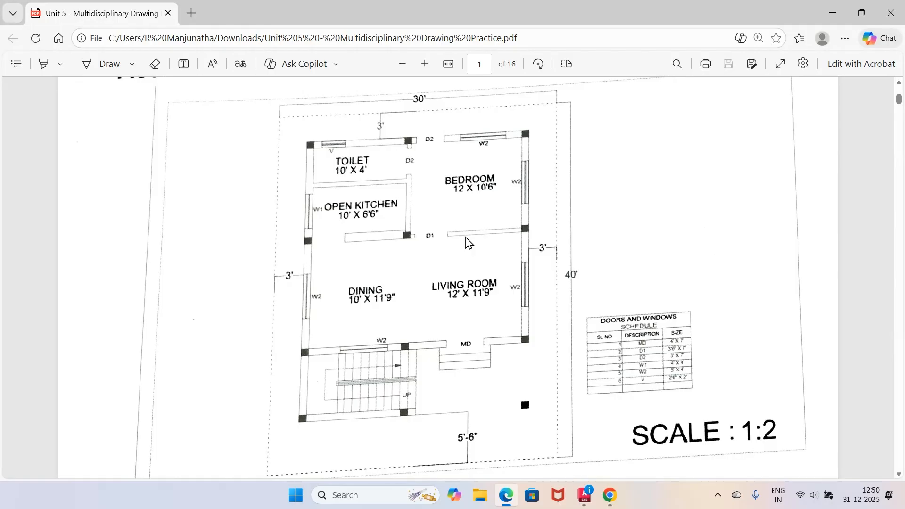
pyautogui.click(585, 494)
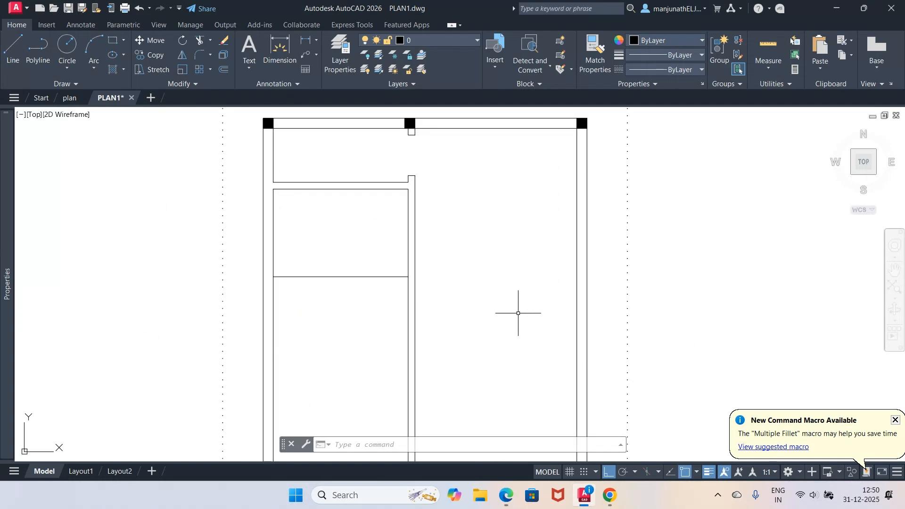
pyautogui.write('o')
pyautogui.press('Return')
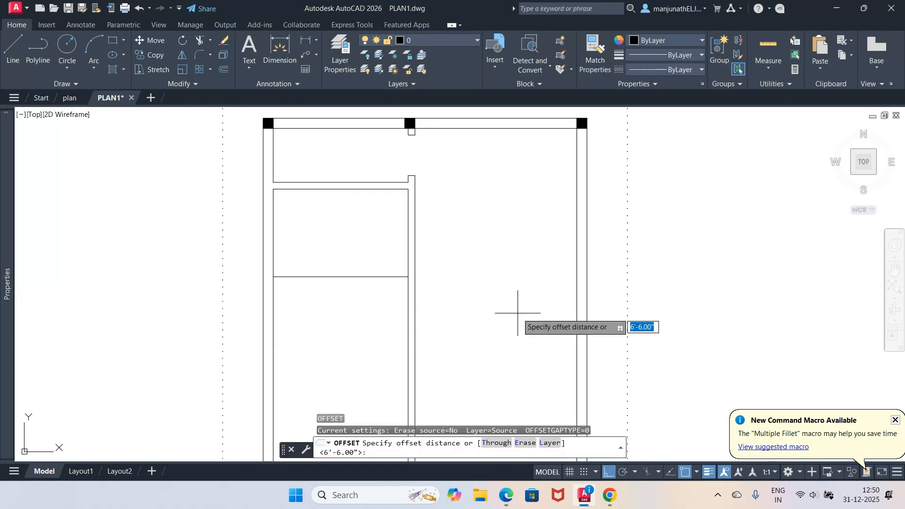
pyautogui.write('6')
pyautogui.press('Return')
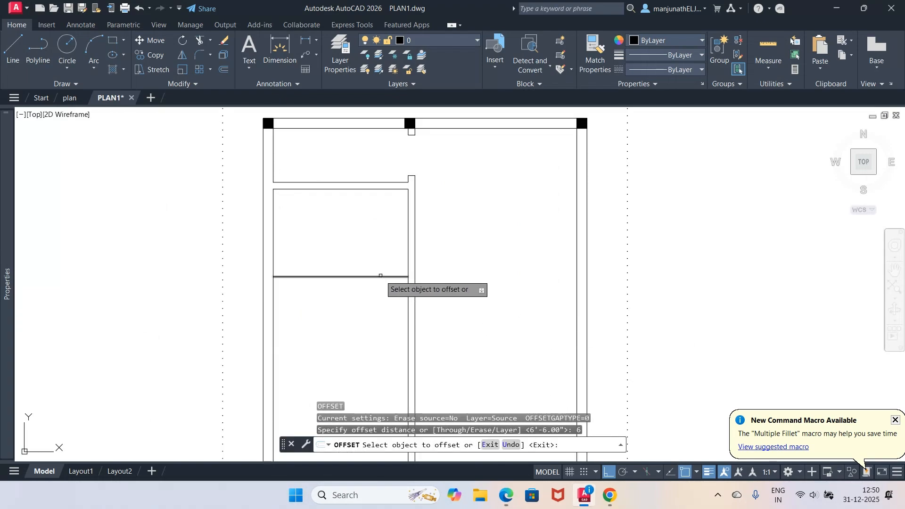
pyautogui.click(371, 277)
pyautogui.click(380, 289)
pyautogui.press('Return')
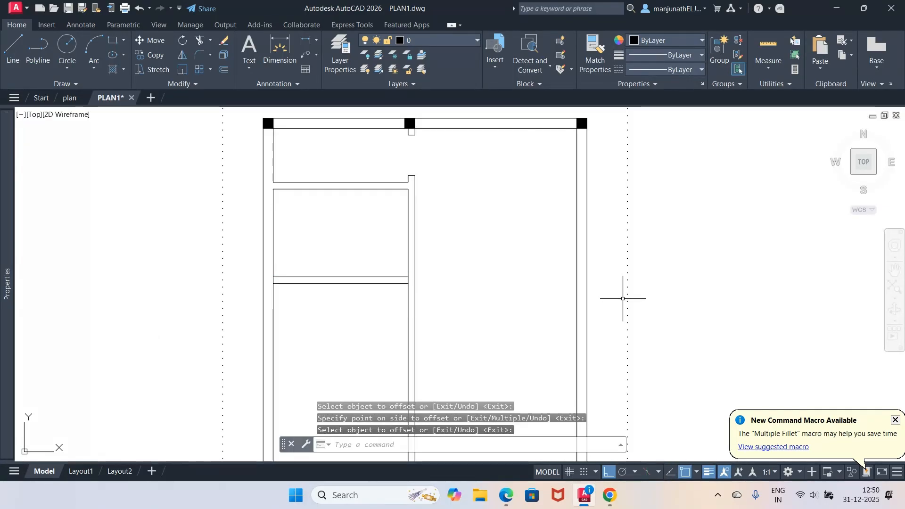
# Extend both lines of the kitchen's lower wall across the central partition to the right outer wall.
pyautogui.write('ex')
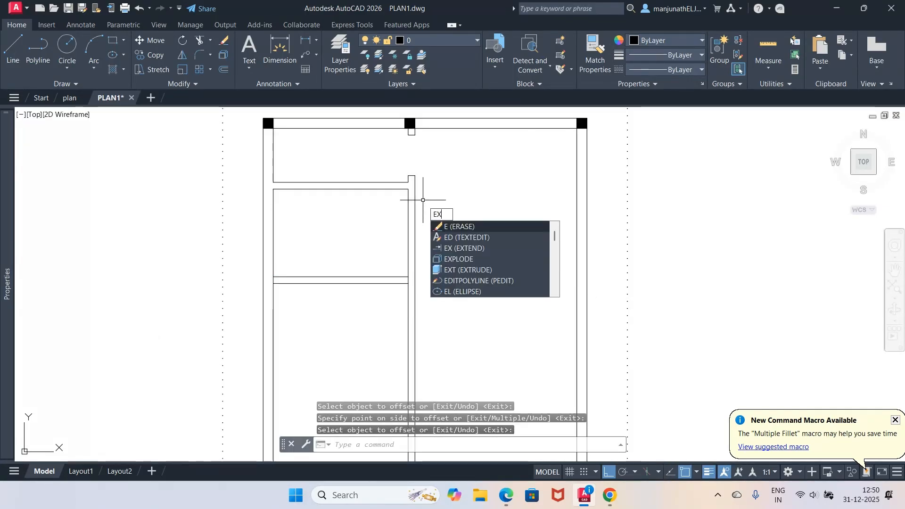
pyautogui.press('Return')
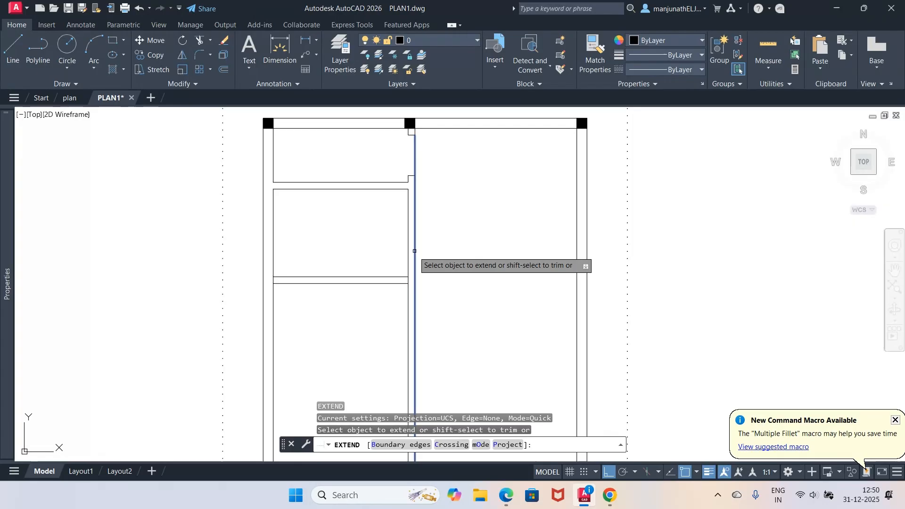
pyautogui.click(400, 277)
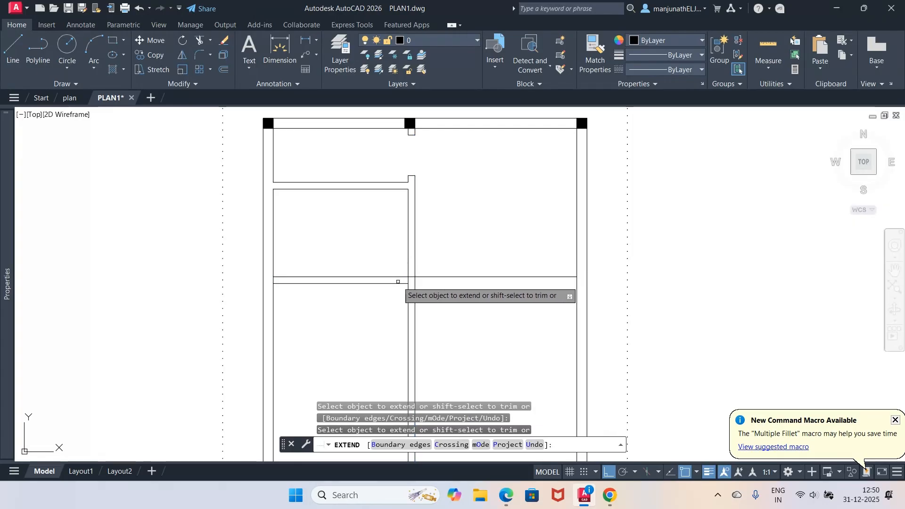
pyautogui.click(403, 284)
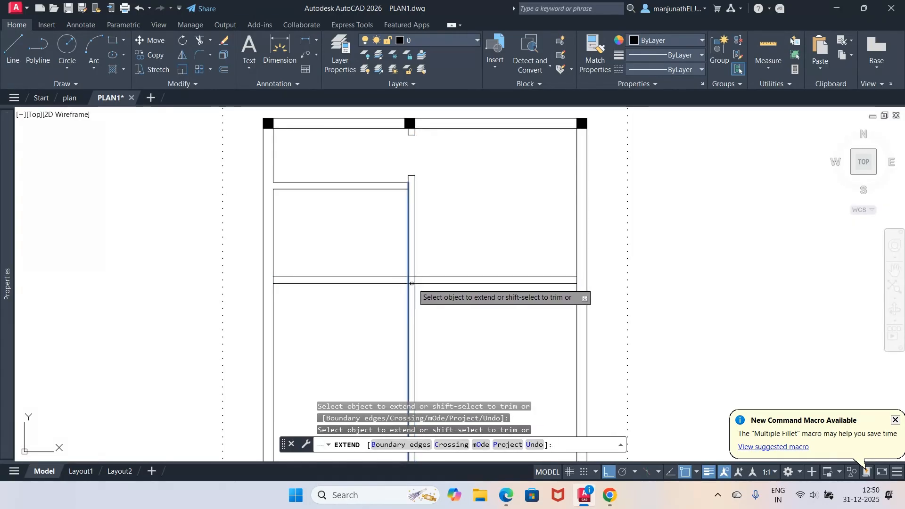
pyautogui.click(446, 285)
pyautogui.press('Return')
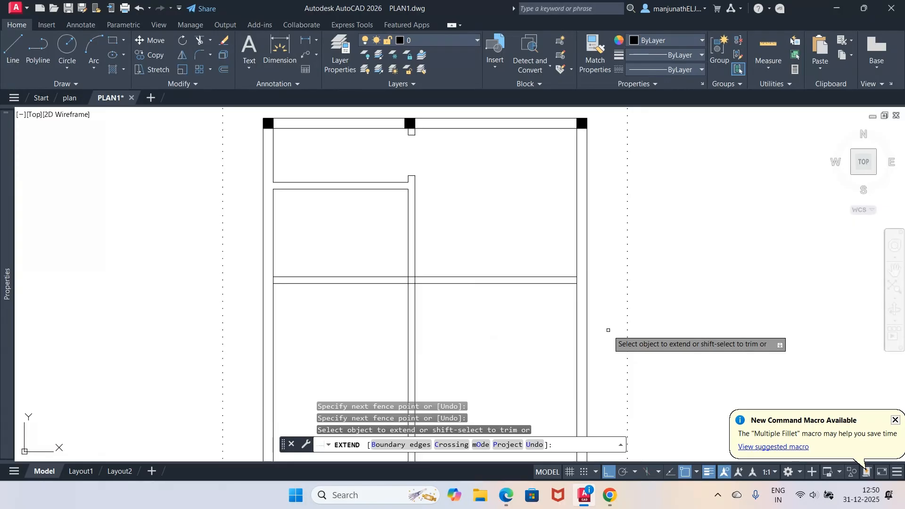
pyautogui.press('Return')
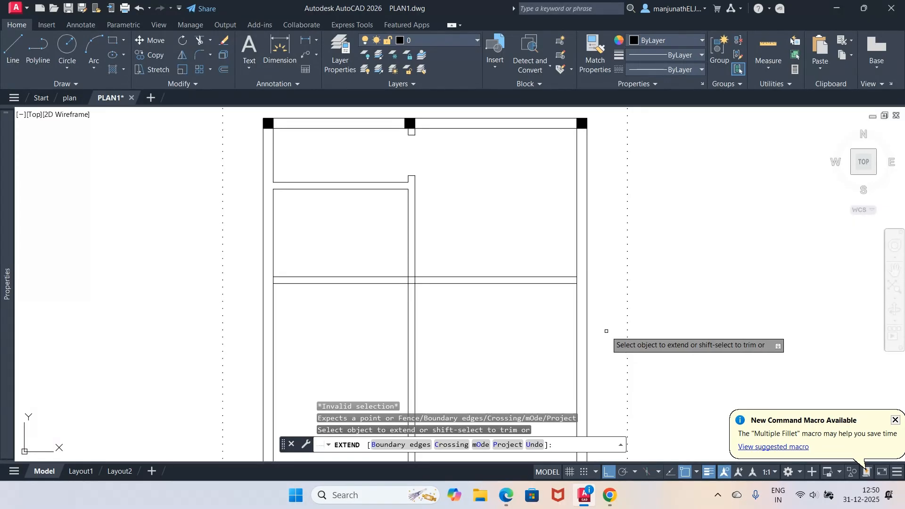
pyautogui.press('Escape')
pyautogui.press('Escape')
pyautogui.press('Escape')
# Measure the bedroom's depth from the extended wall line to the top outer wall, and compare it with the PDF in Edge.
pyautogui.write('DI')
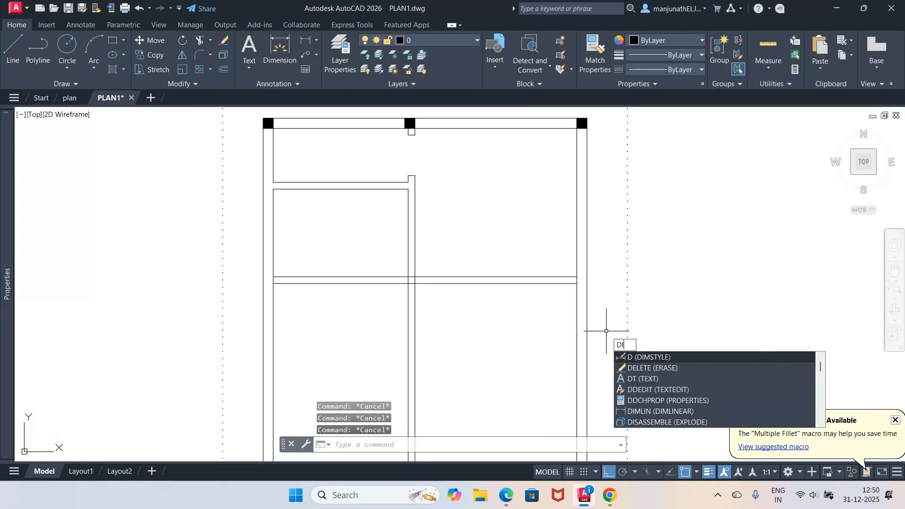
pyautogui.press('Return')
pyautogui.click(576, 277)
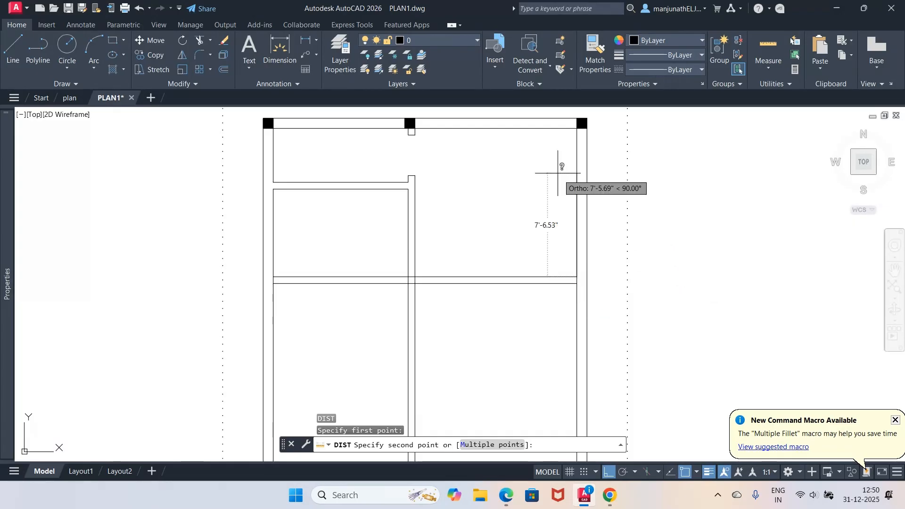
pyautogui.click(576, 128)
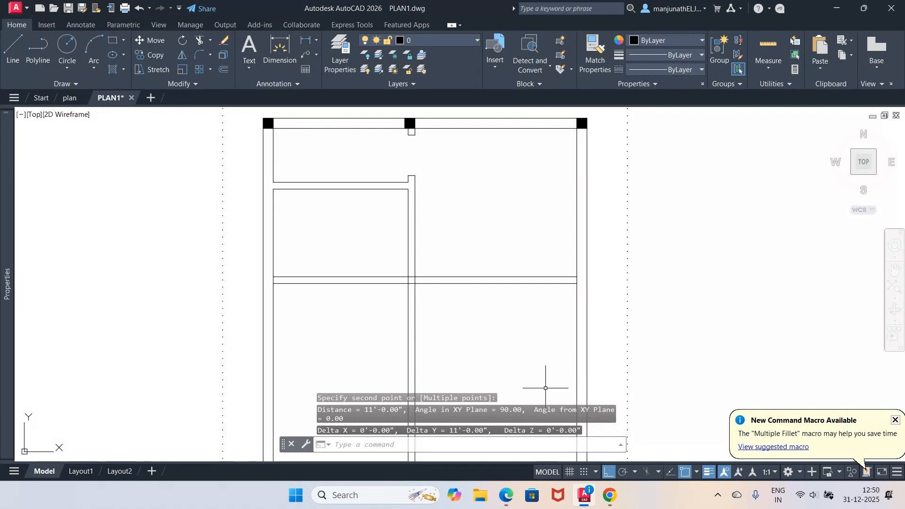
pyautogui.click(585, 495)
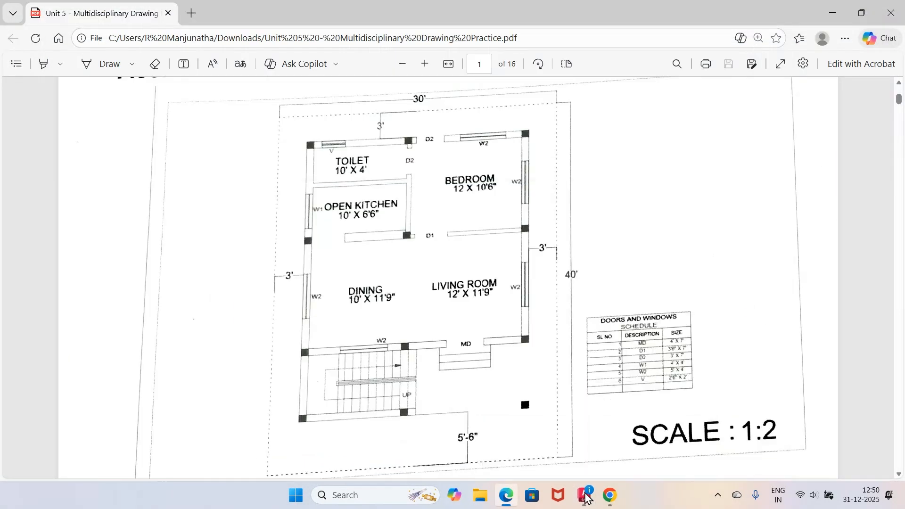
pyautogui.click(585, 496)
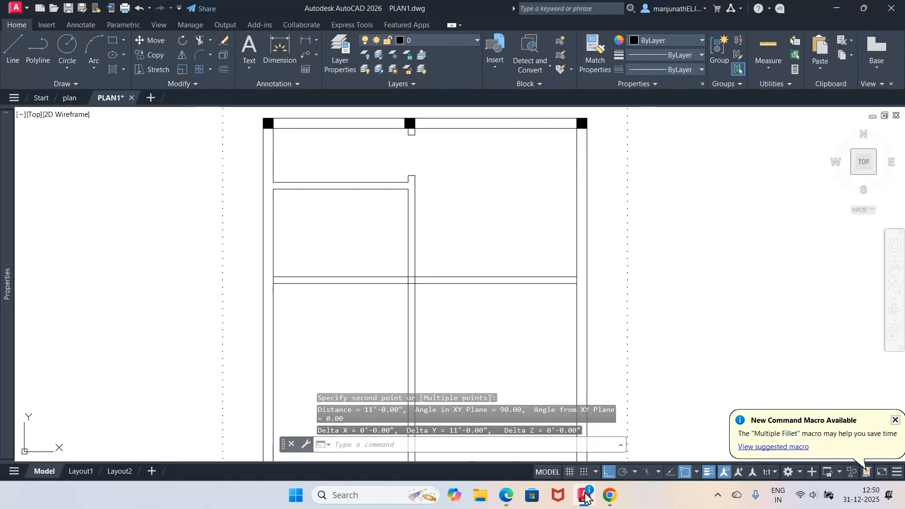
pyautogui.press('Escape')
pyautogui.press('Escape')
pyautogui.press('Escape')
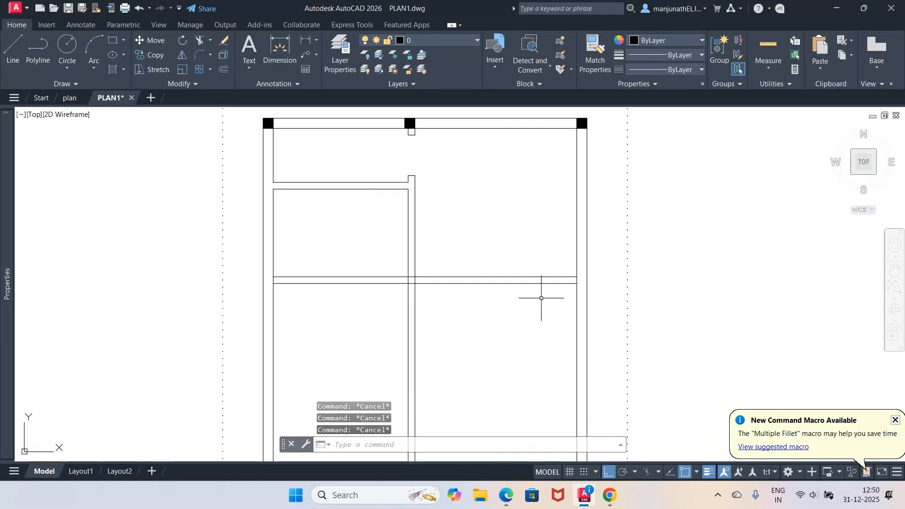
# Erase the two extended horizontal wall lines below the kitchen and bedroom.
pyautogui.write('e')
pyautogui.press('Return')
pyautogui.click(535, 236)
pyautogui.click(469, 307)
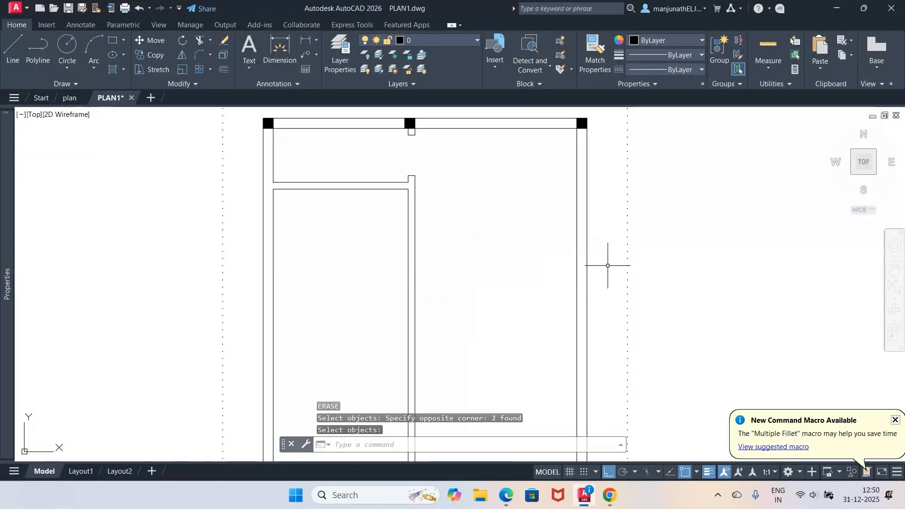
# Check the bedroom size in the PDF in Edge, and offset the top outer wall's inner line 10'6" downward in AutoCAD.
pyautogui.press('Return')
pyautogui.write('o')
pyautogui.press('Return')
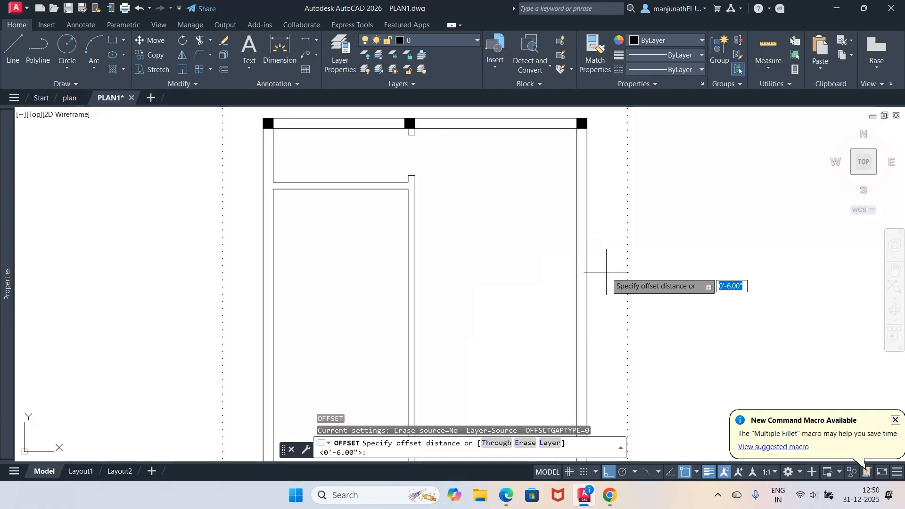
pyautogui.write('10')
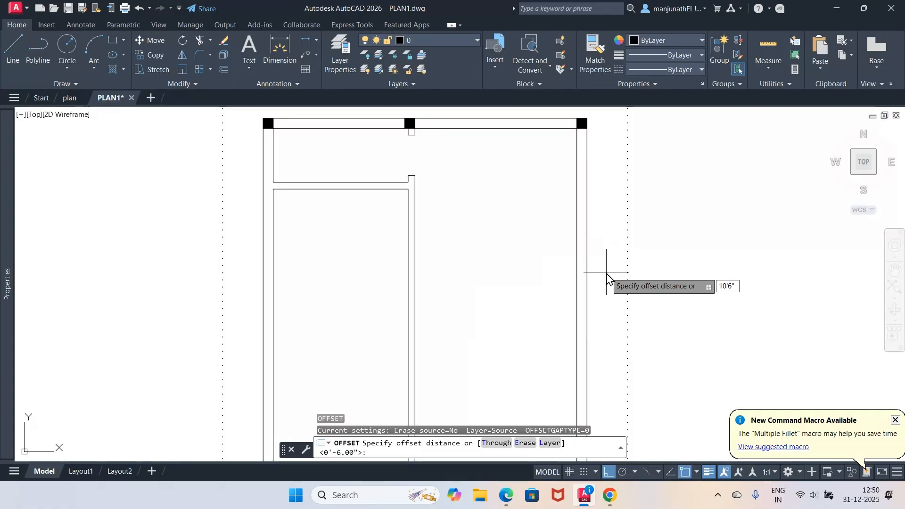
pyautogui.press('Return')
pyautogui.click(505, 496)
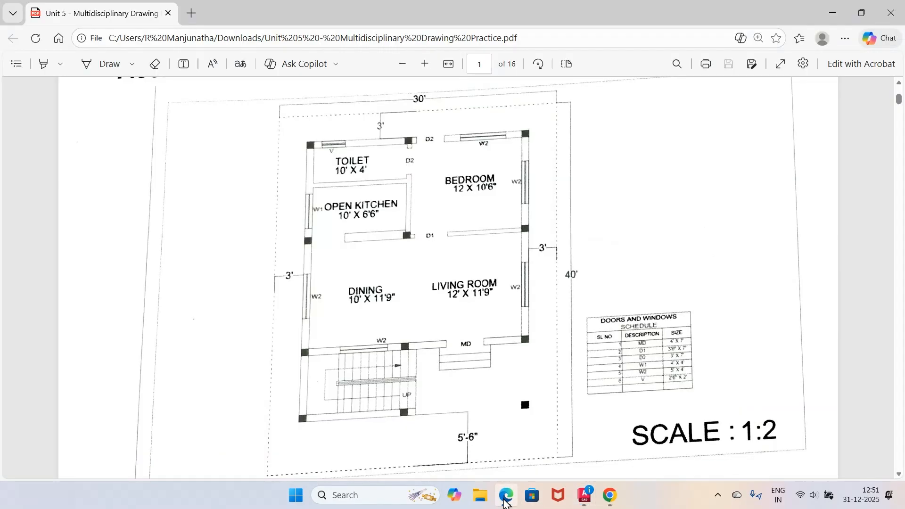
pyautogui.moveTo(558, 499)
pyautogui.click(642, 435)
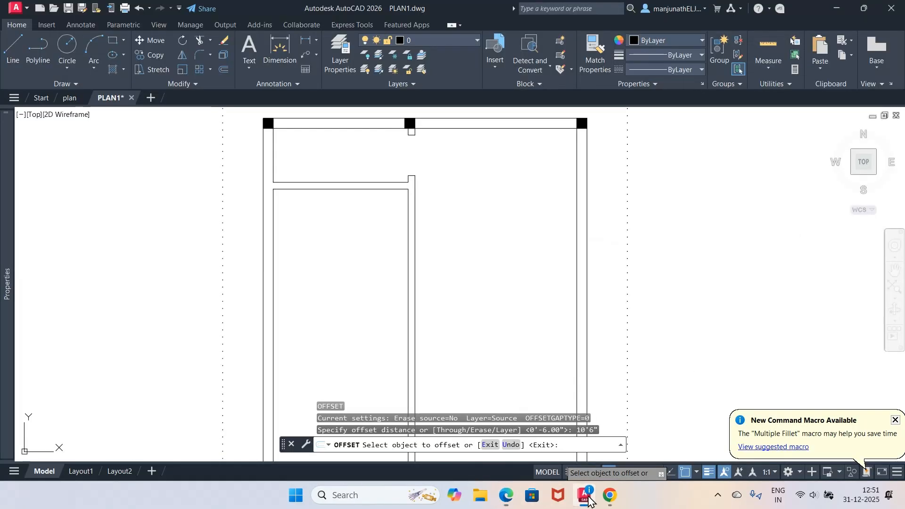
pyautogui.click(523, 131)
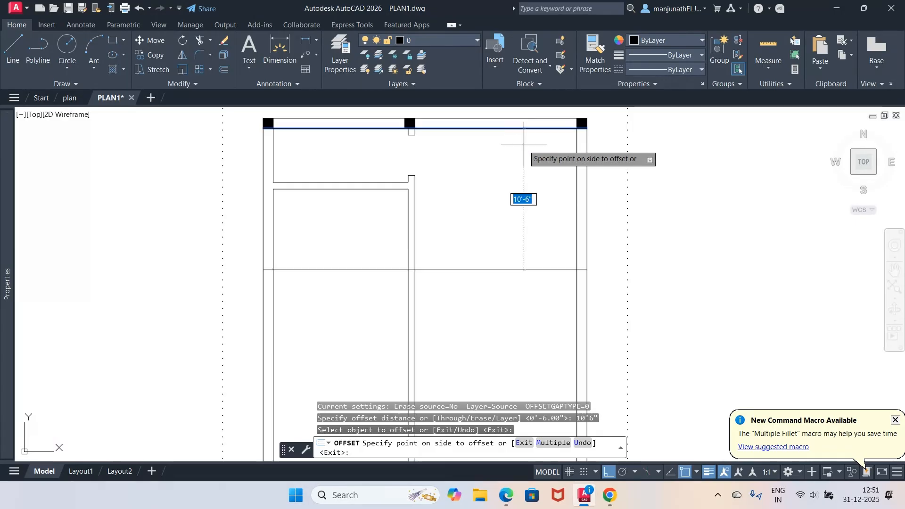
pyautogui.click(522, 182)
pyautogui.press('Return')
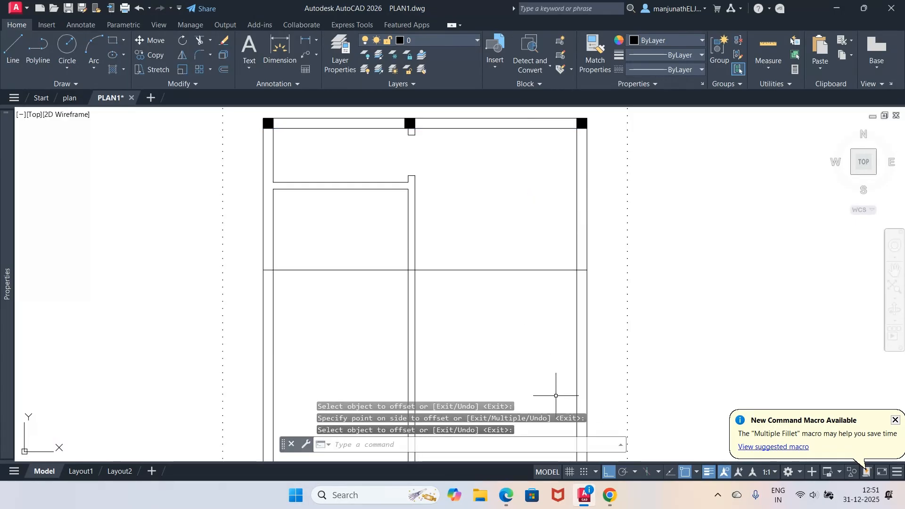
# Recheck the bedroom's lower wall in the PDF in Edge, and offset the new horizontal line by 6" in AutoCAD.
pyautogui.press('Return')
pyautogui.click(584, 498)
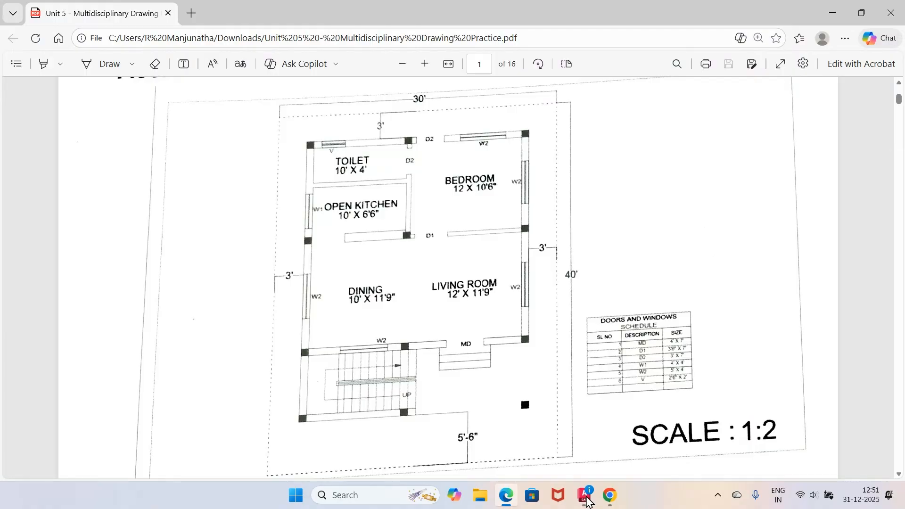
pyautogui.click(586, 499)
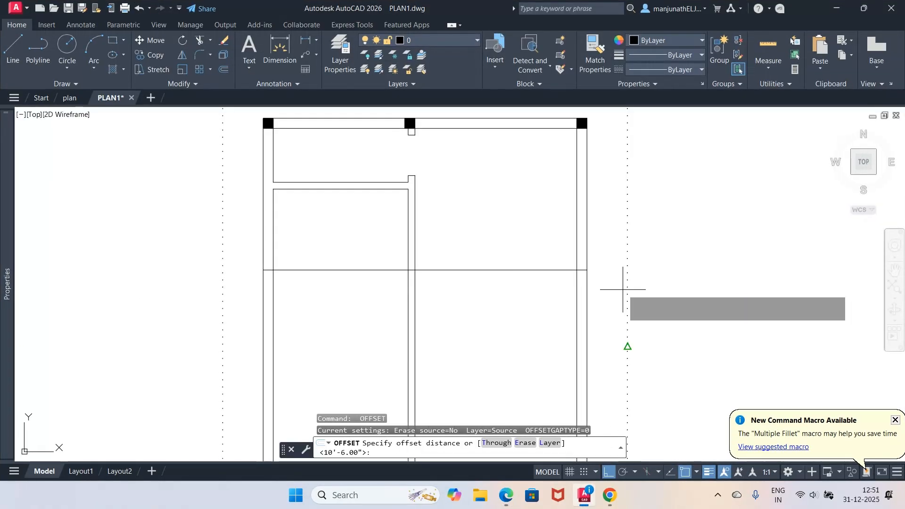
pyautogui.press('Return')
pyautogui.write('6')
pyautogui.press('Return')
pyautogui.click(511, 270)
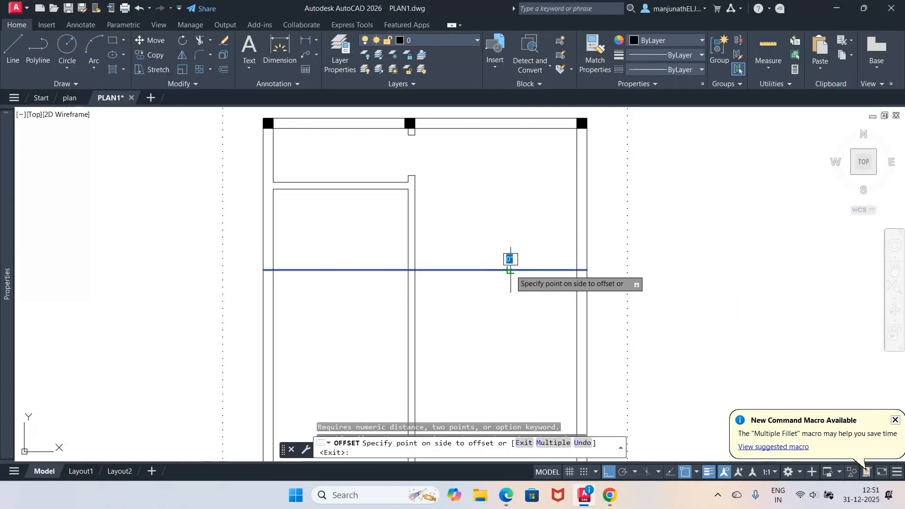
# Offset the full-width horizontal line 6" downward to form the bedroom's lower wall, and measure the bedroom's clear depth up to the upper wall.
pyautogui.click(511, 288)
pyautogui.write('D')
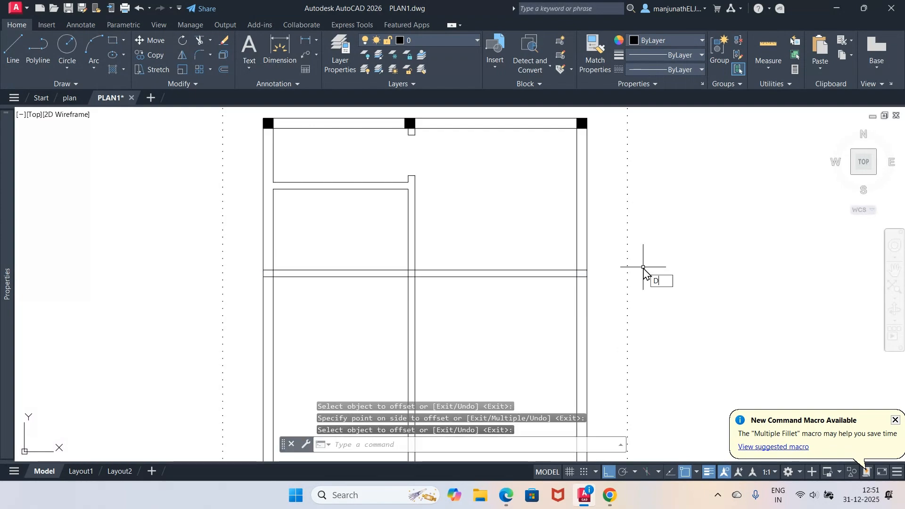
pyautogui.write('I')
pyautogui.press('Return')
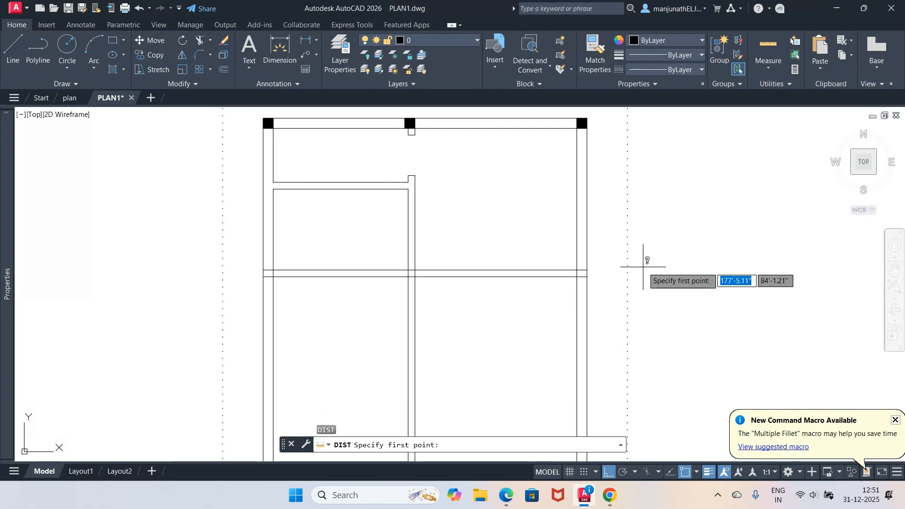
pyautogui.click(573, 271)
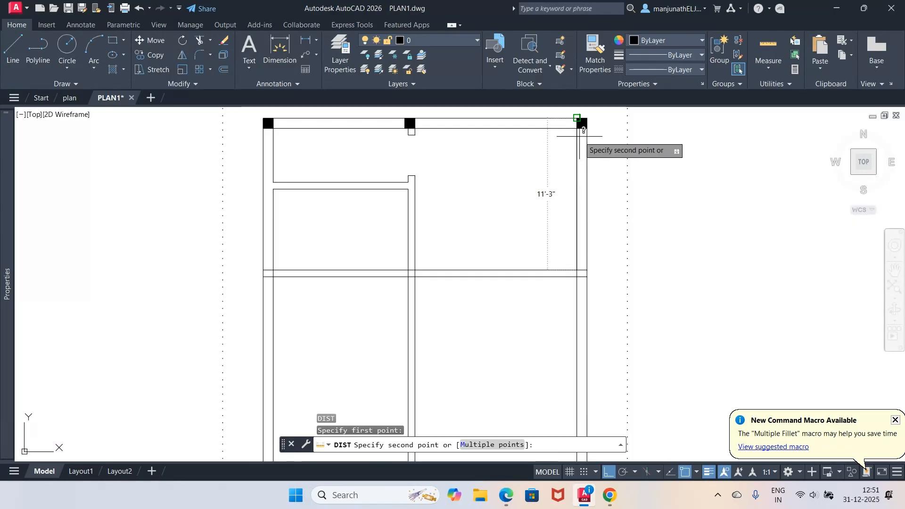
pyautogui.click(568, 139)
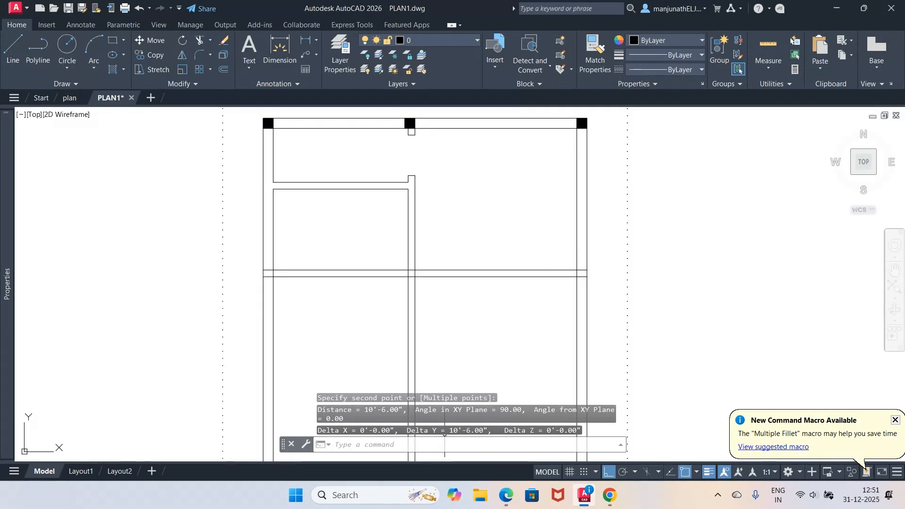
pyautogui.press('Escape')
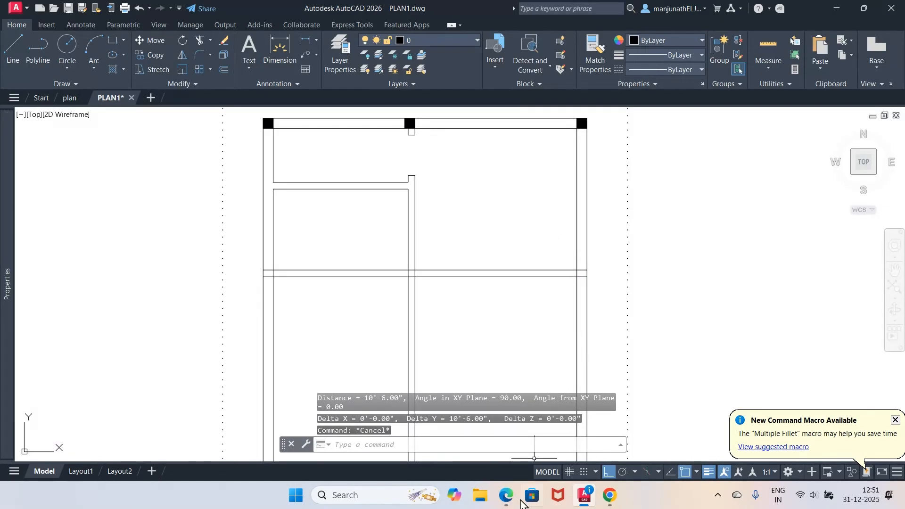
# Switch to the reference plan PDF in Edge, enlarge it and check door D1 against the doors and windows schedule, returning to AutoCAD.
pyautogui.click(506, 496)
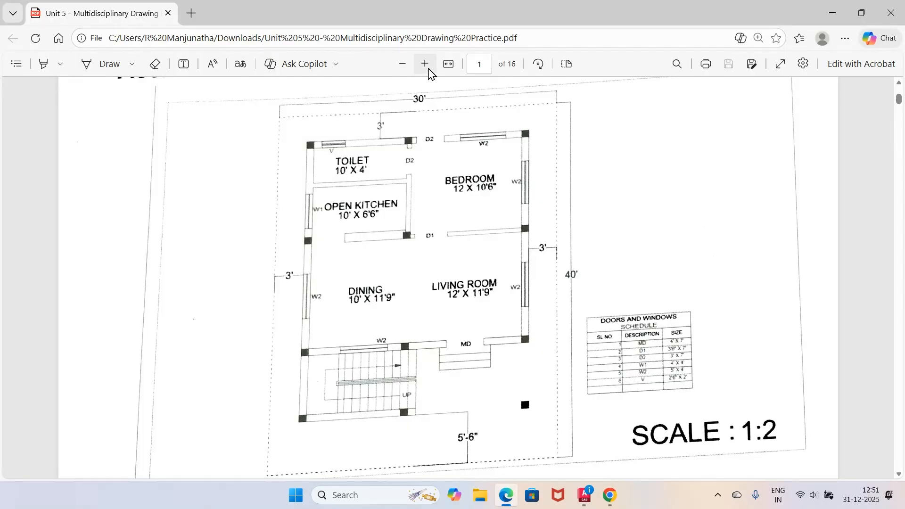
pyautogui.click(428, 69)
pyautogui.click(428, 69)
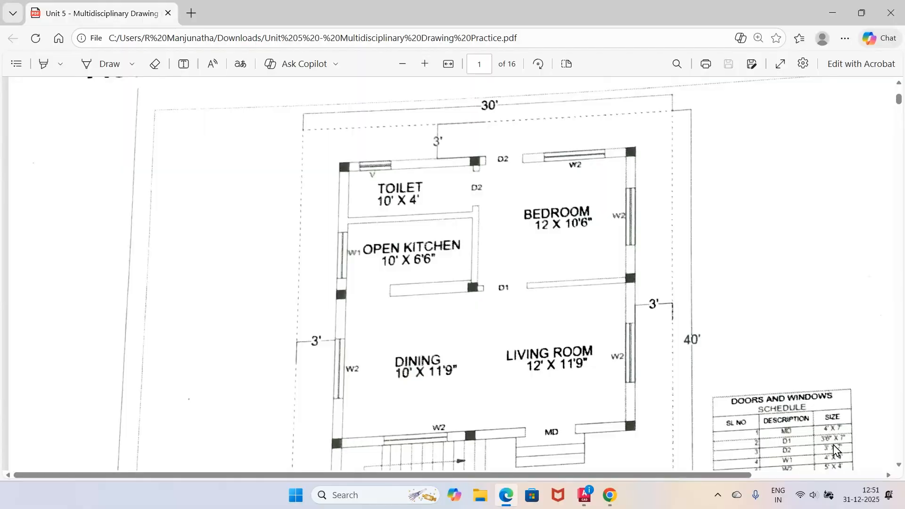
pyautogui.click(409, 68)
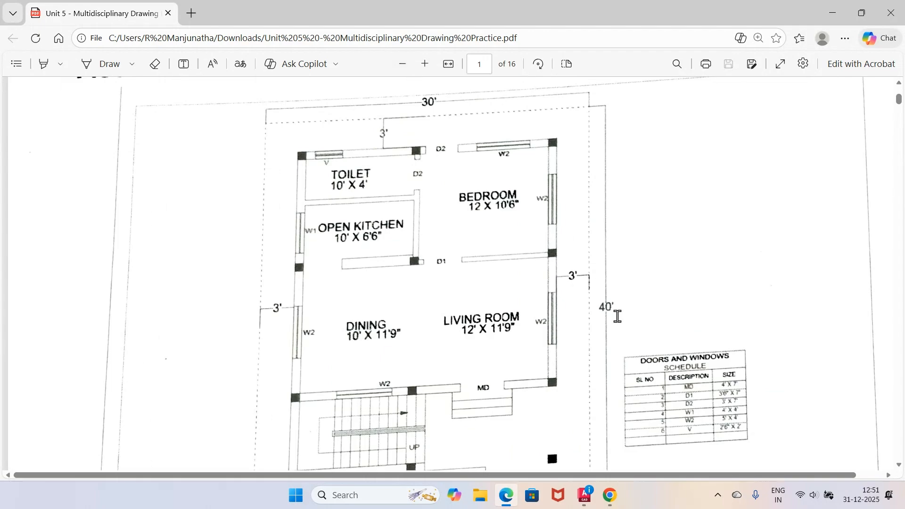
pyautogui.click(584, 495)
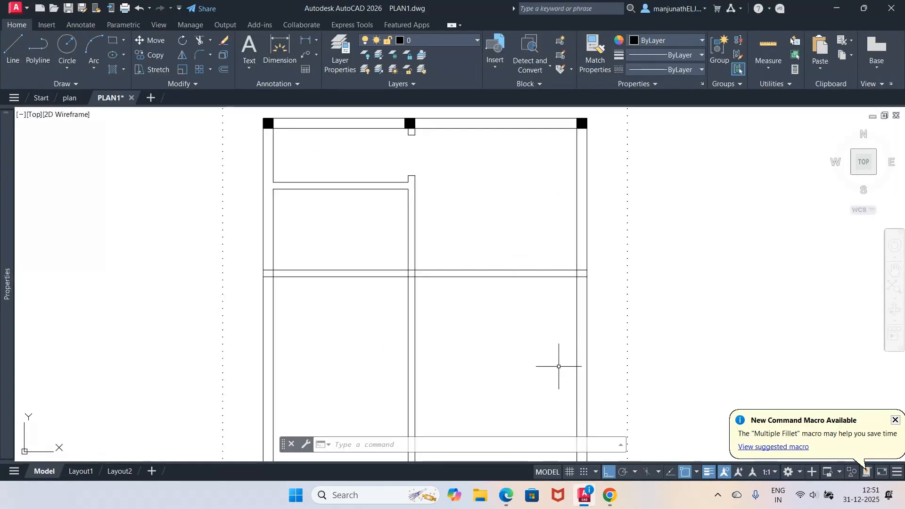
pyautogui.moveTo(584, 496)
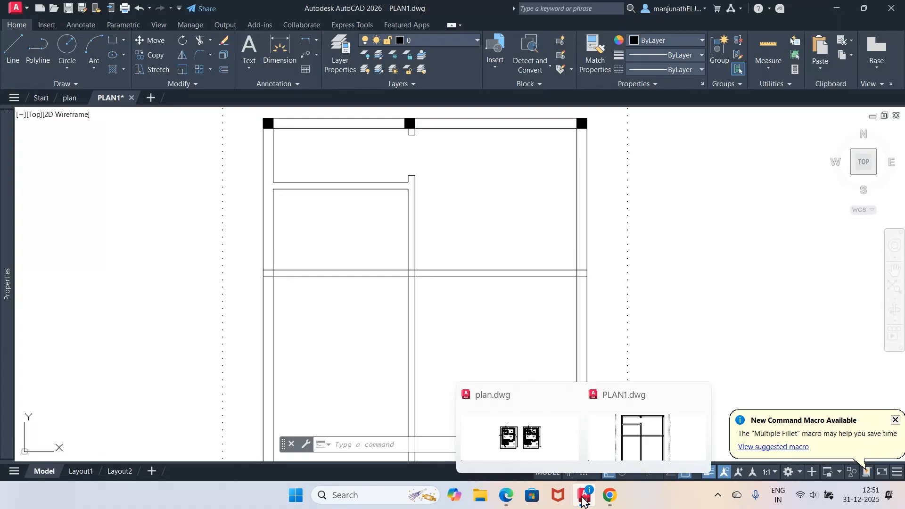
pyautogui.click(508, 496)
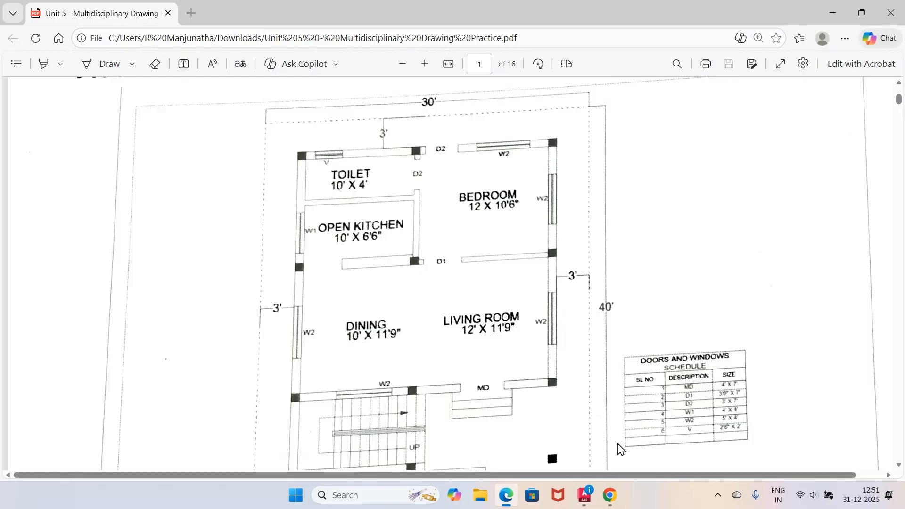
pyautogui.click(585, 495)
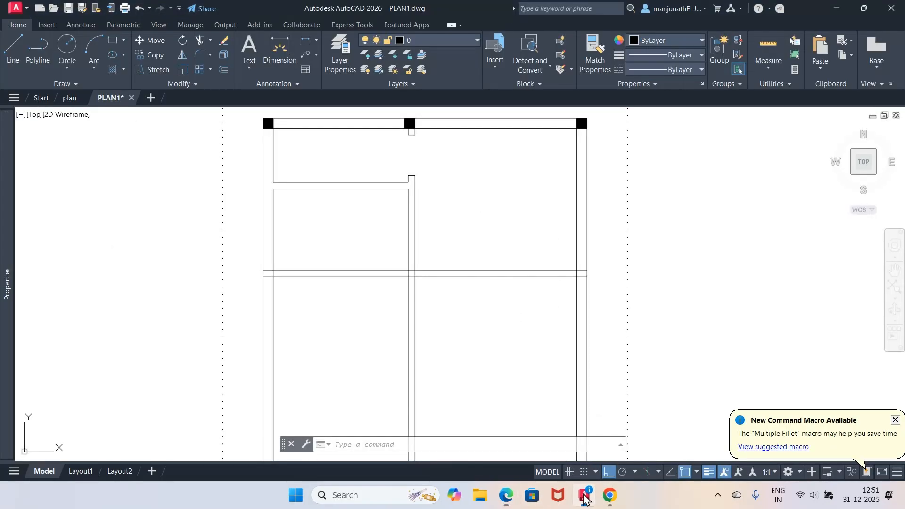
# Offset the bedroom-side line of the central vertical wall 6" into the bedroom to mark the D1 opening's first jamb.
pyautogui.write('o')
pyautogui.press('Return')
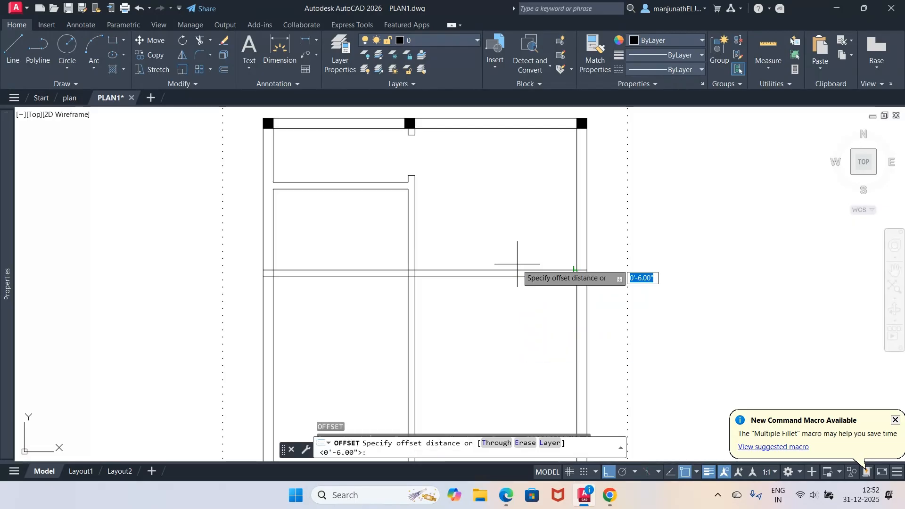
pyautogui.write('6')
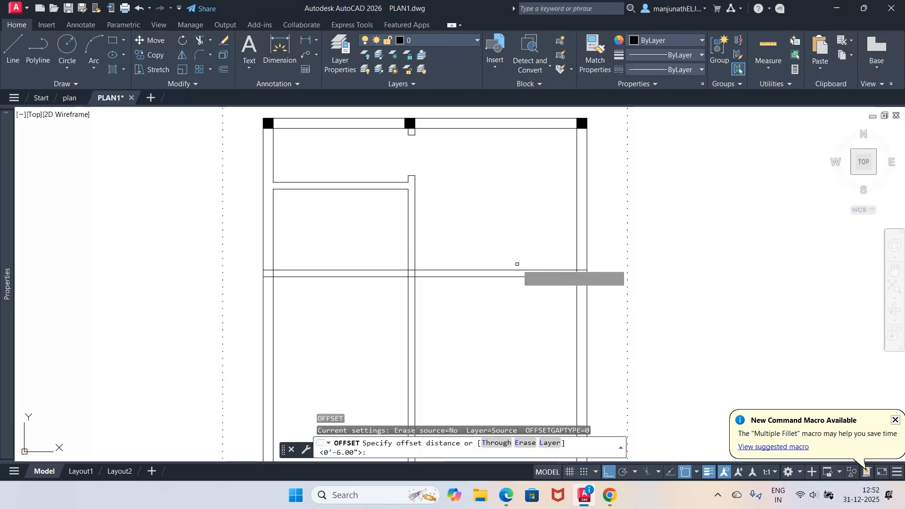
pyautogui.press('Return')
pyautogui.click(414, 247)
pyautogui.click(426, 245)
pyautogui.press('Return')
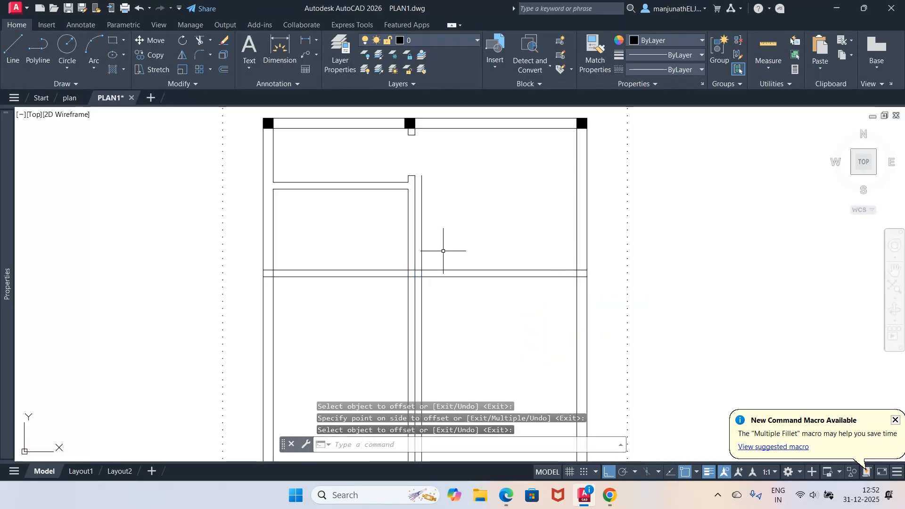
# Offset the first jamb line 3'6" to the right to mark the other side of the D1 opening.
pyautogui.press('Return')
pyautogui.write('3')
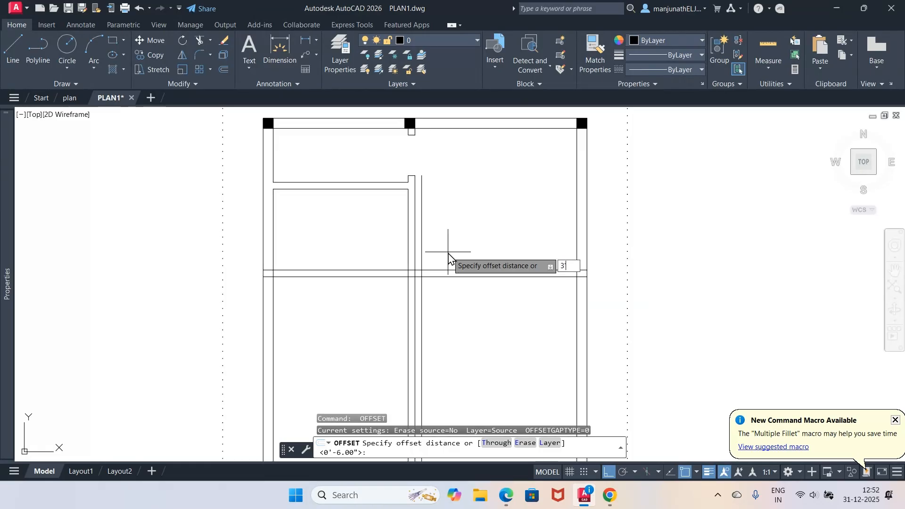
pyautogui.write("'6")
pyautogui.press('Return')
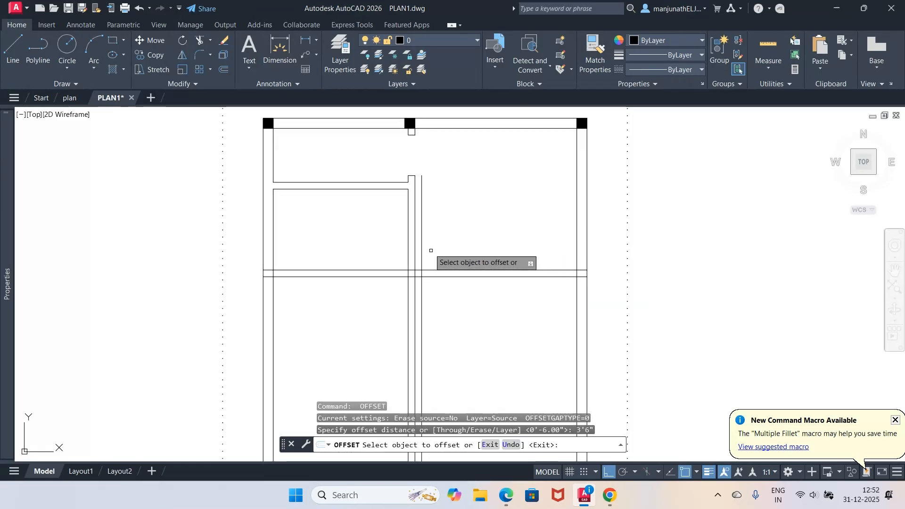
pyautogui.click(420, 249)
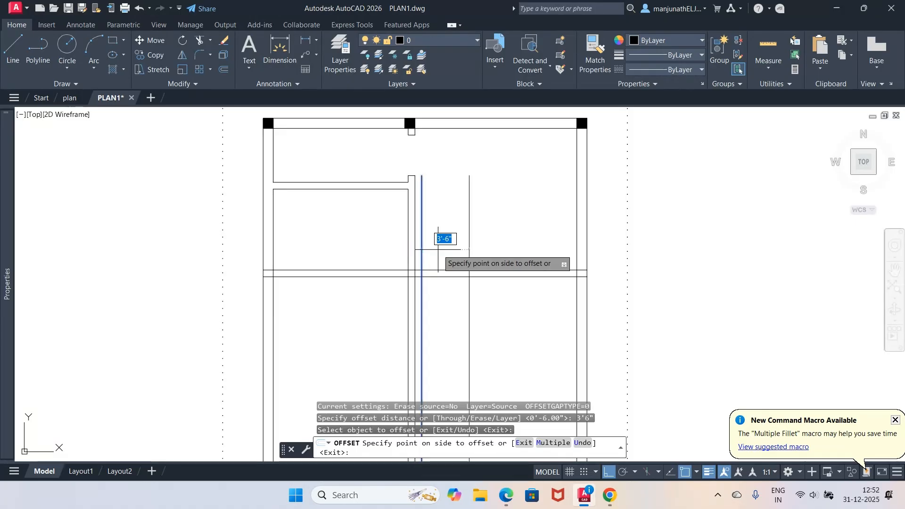
pyautogui.click(454, 246)
pyautogui.press('Return')
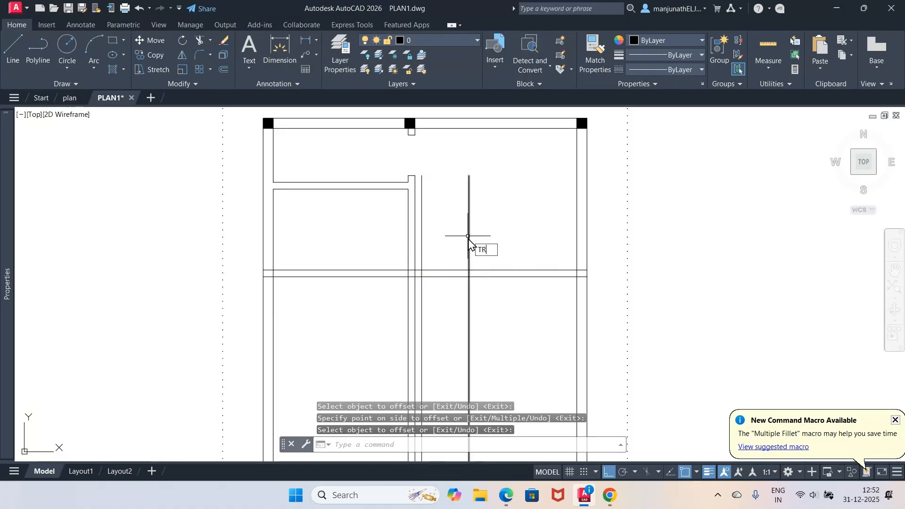
# Trim both jamb lines to the thickness of the bedroom's lower wall and cut out the wall between them to open the D1 doorway.
pyautogui.write('TR')
pyautogui.press('Return')
pyautogui.click(422, 255)
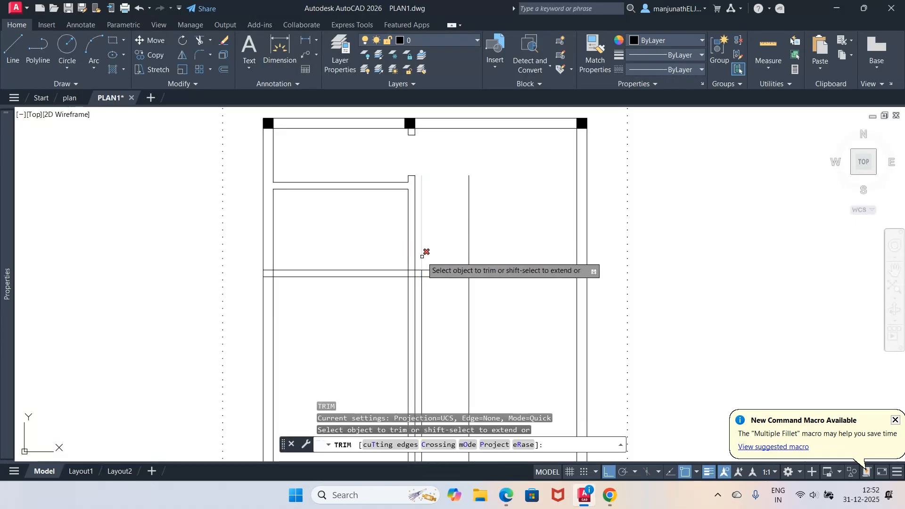
pyautogui.click(423, 288)
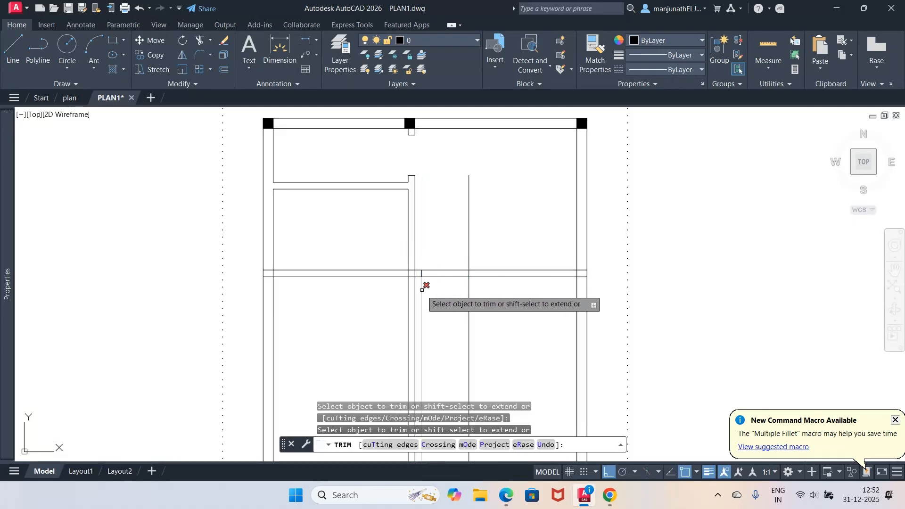
pyautogui.click(467, 261)
pyautogui.click(469, 283)
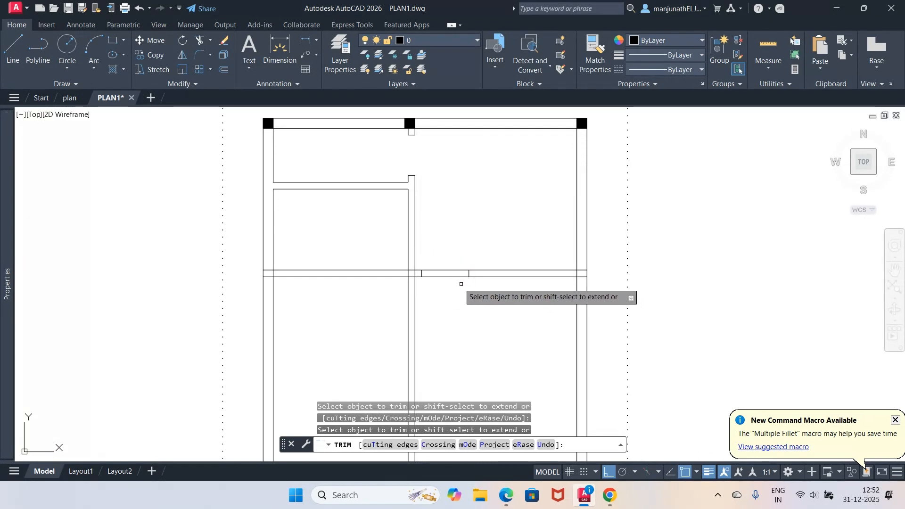
pyautogui.moveTo(452, 252); pyautogui.dragTo(453, 289)
pyautogui.press('Return')
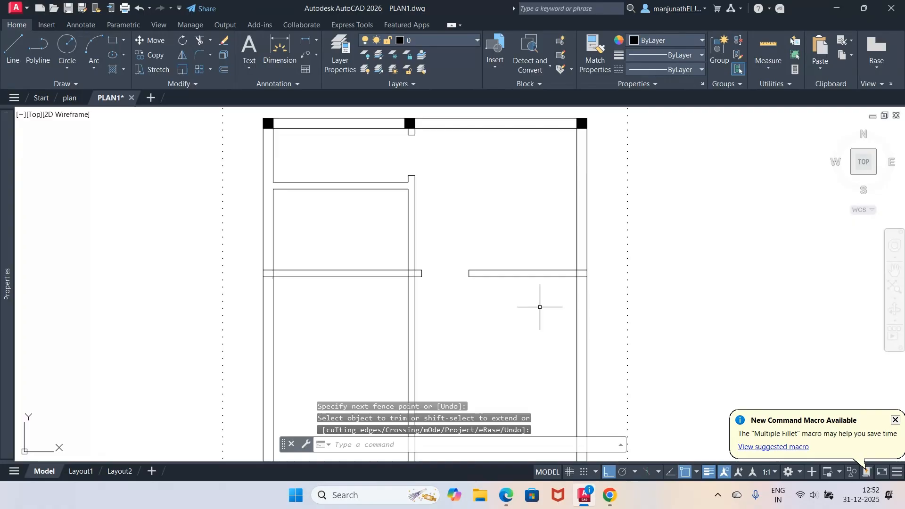
# Frame the upper rooms of the floor plan and check the reference plan PDF for the opening in the upper wall.
pyautogui.write('z')
pyautogui.press('Return')
pyautogui.write('p')
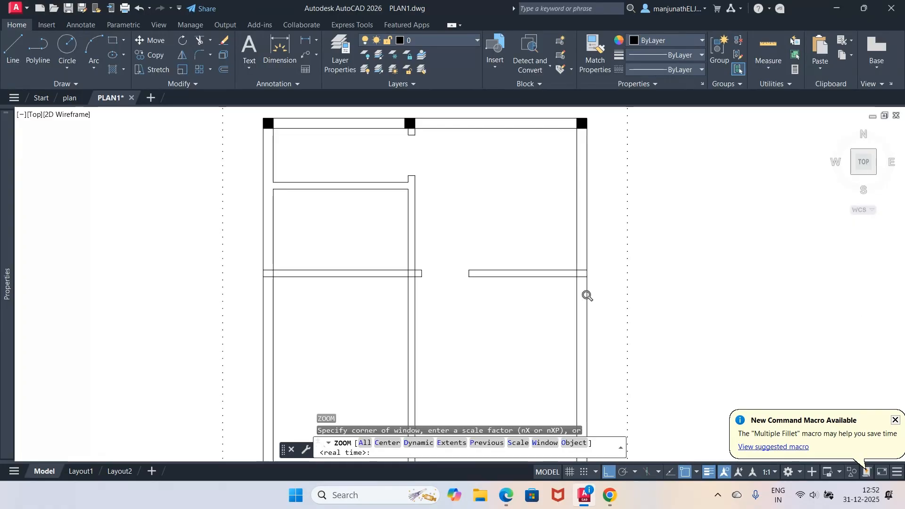
pyautogui.press('Return')
pyautogui.write('z')
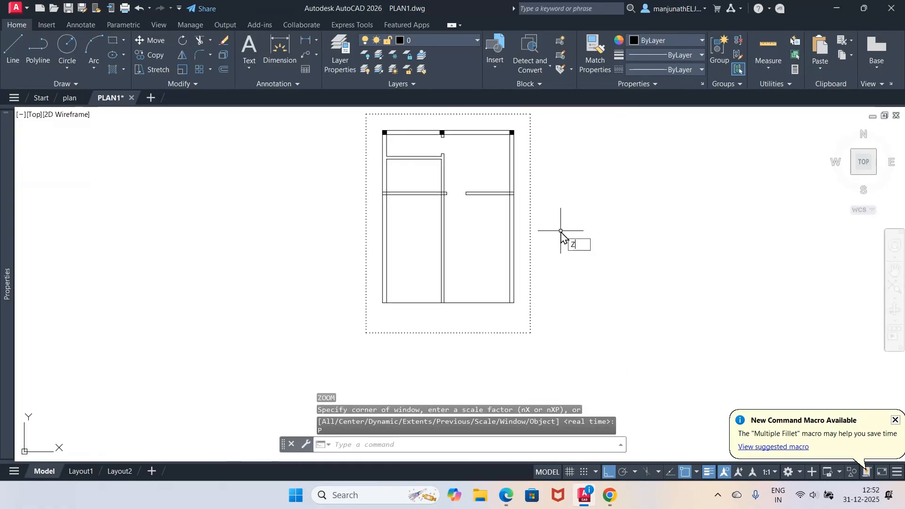
pyautogui.press('Return')
pyautogui.write('w')
pyautogui.press('Return')
pyautogui.click(393, 118)
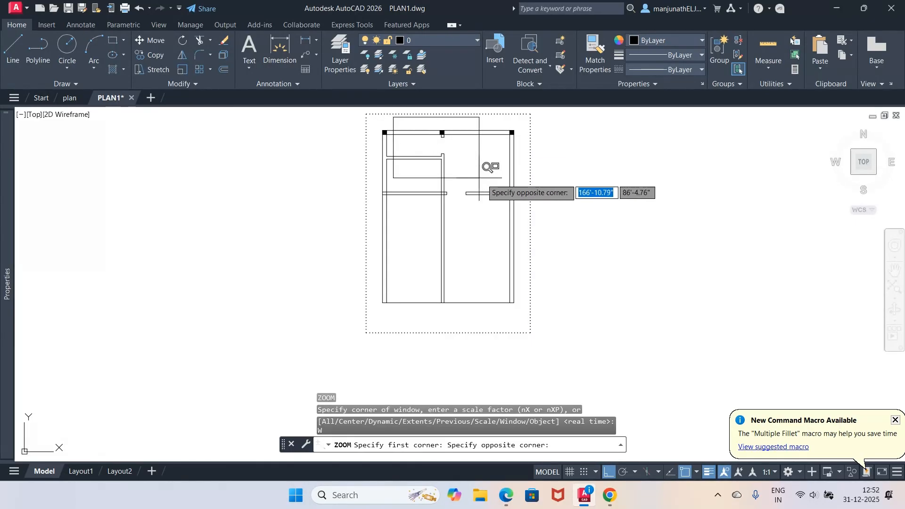
pyautogui.click(558, 222)
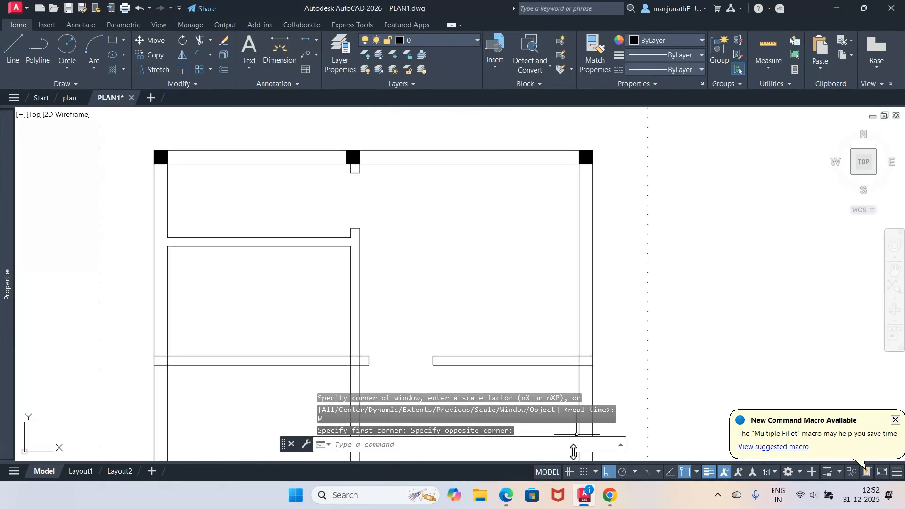
pyautogui.click(506, 495)
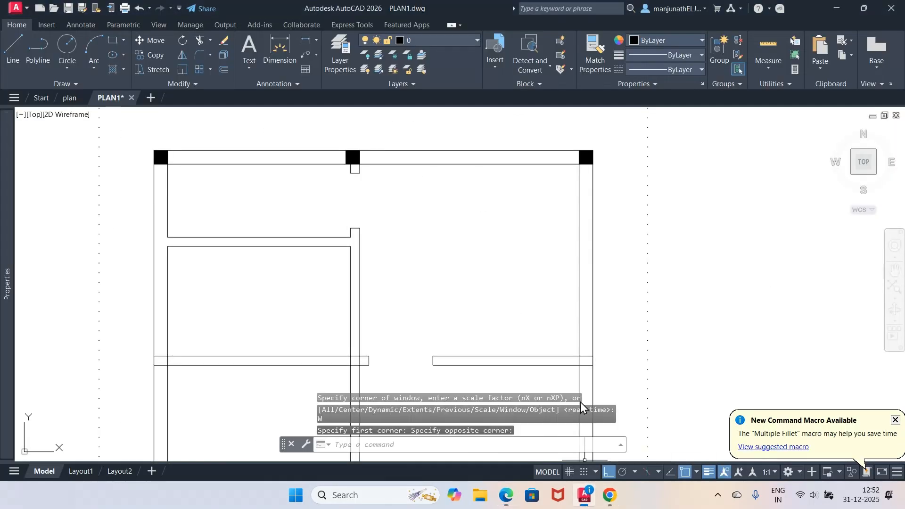
pyautogui.click(585, 495)
# Offset the right edge of the short wall stub below the middle column 6" to the right to mark the upper wall opening's first jamb.
pyautogui.write('o')
pyautogui.press('Return')
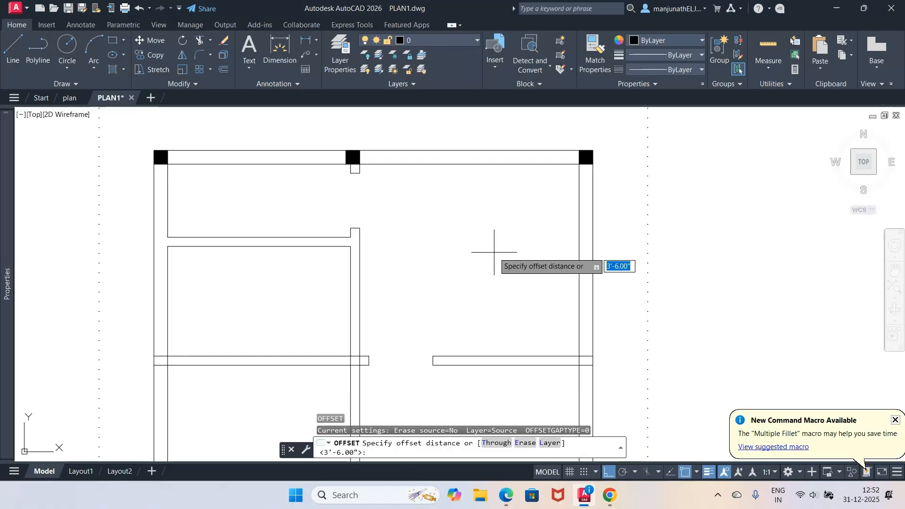
pyautogui.write('6')
pyautogui.press('Return')
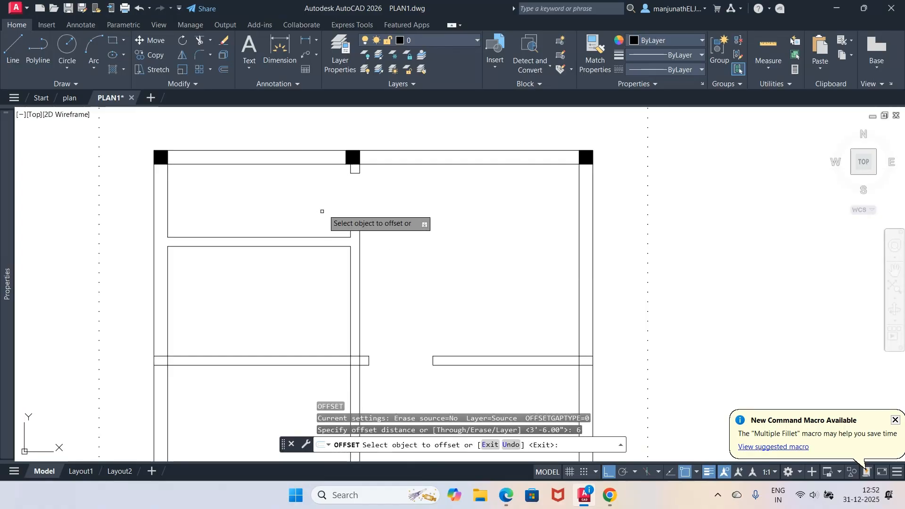
pyautogui.click(355, 169)
pyautogui.click(379, 176)
pyautogui.press('Return')
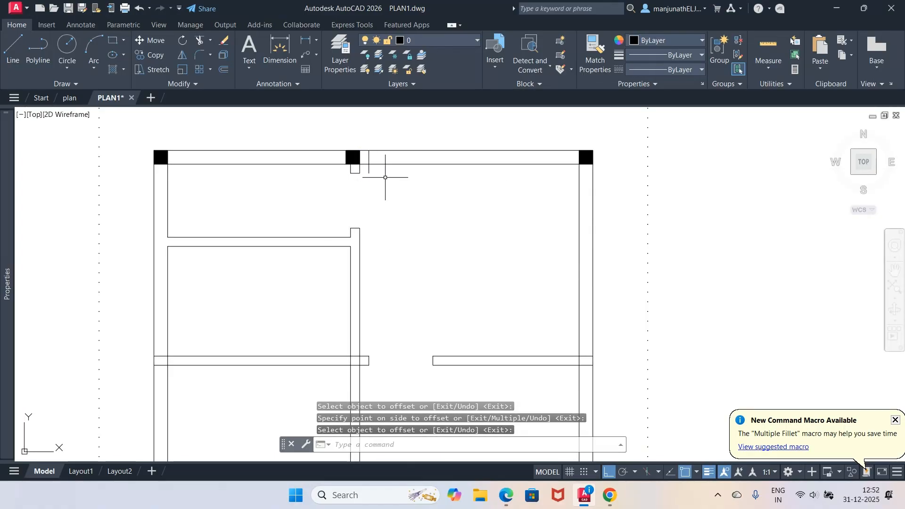
# Offset the upper wall's new jamb line 3' to the right to mark the far side of the D2 opening.
pyautogui.press('Return')
pyautogui.write("3'")
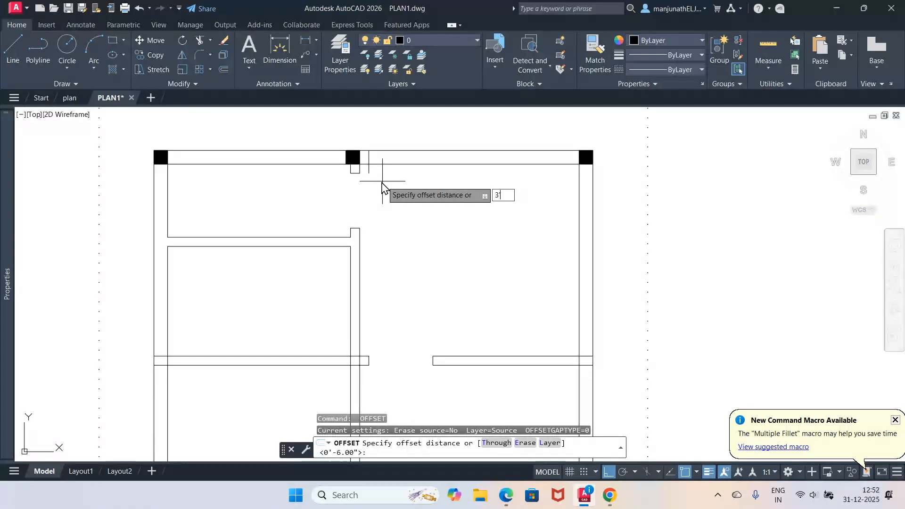
pyautogui.press('Return')
pyautogui.click(369, 167)
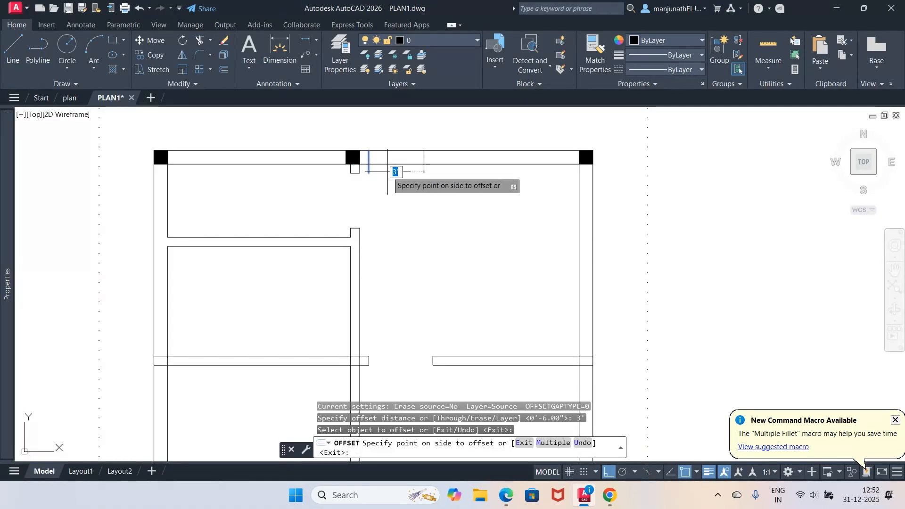
pyautogui.click(395, 184)
pyautogui.press('Return')
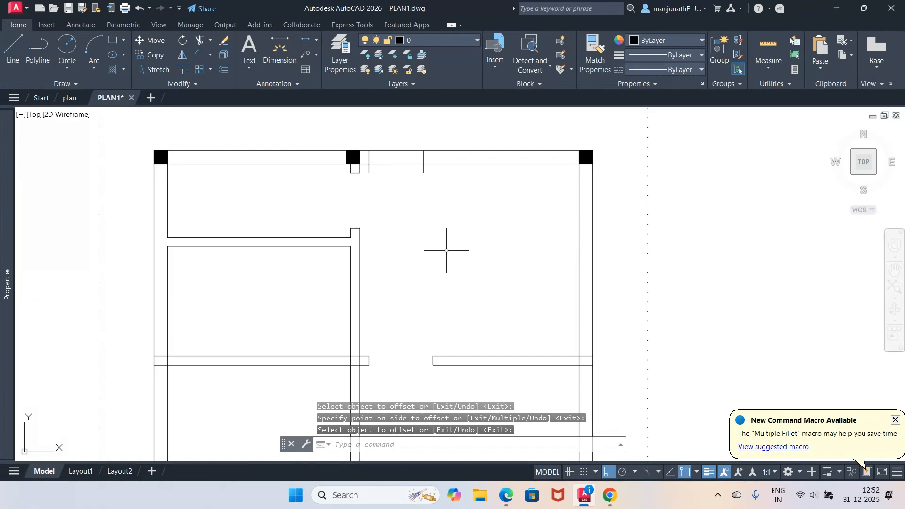
# Trim the jamb lines to the upper wall's thickness and cut out the wall between them to open the D2 doorway.
pyautogui.press('Return')
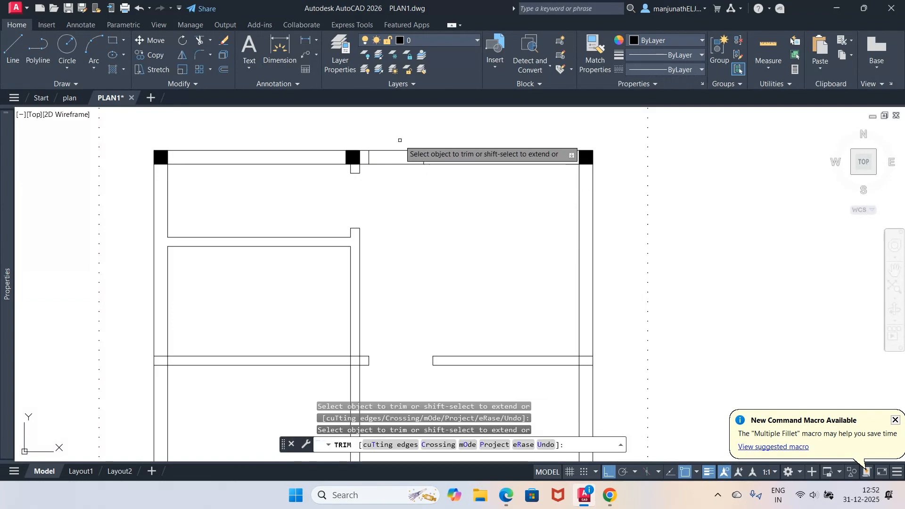
pyautogui.moveTo(400, 140); pyautogui.dragTo(404, 175)
pyautogui.press('Return')
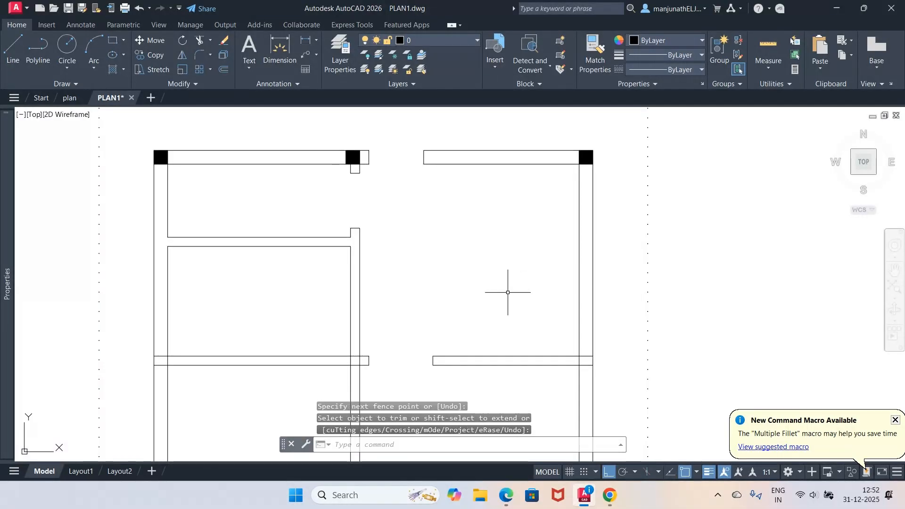
pyautogui.press('Return')
pyautogui.click(395, 163)
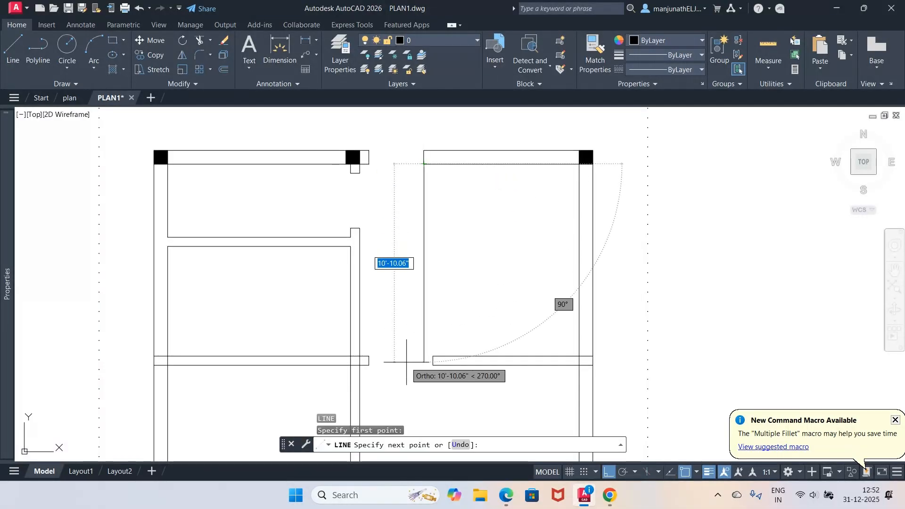
pyautogui.press('Escape')
pyautogui.press('Escape')
pyautogui.press('Escape')
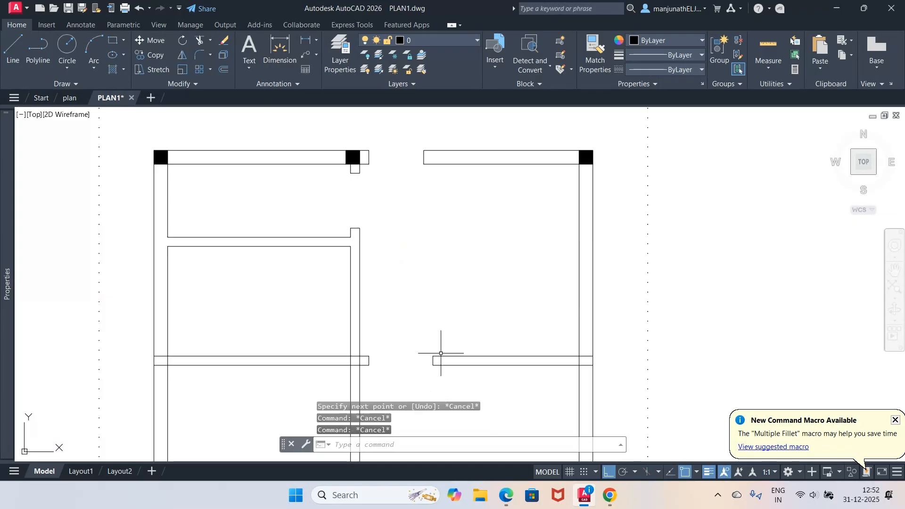
# Check the reference plan PDF and offset the lower edge of the wall below the open kitchen 1'6" upward.
pyautogui.click(588, 504)
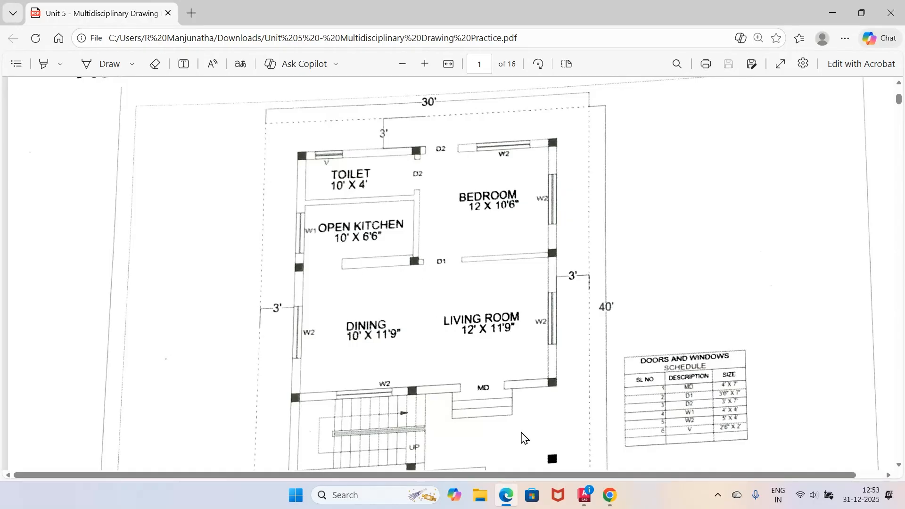
pyautogui.hotkey('alt', 'Tab')
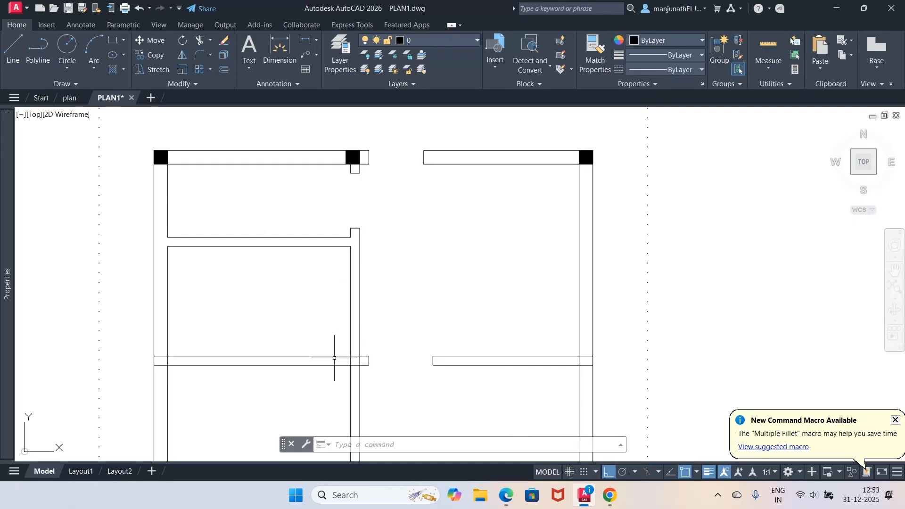
pyautogui.click(581, 502)
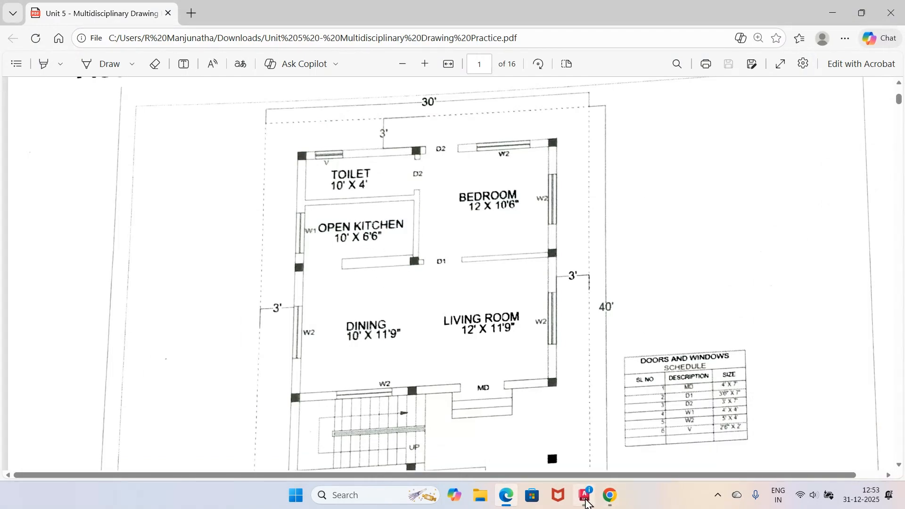
pyautogui.click(584, 496)
pyautogui.write('O')
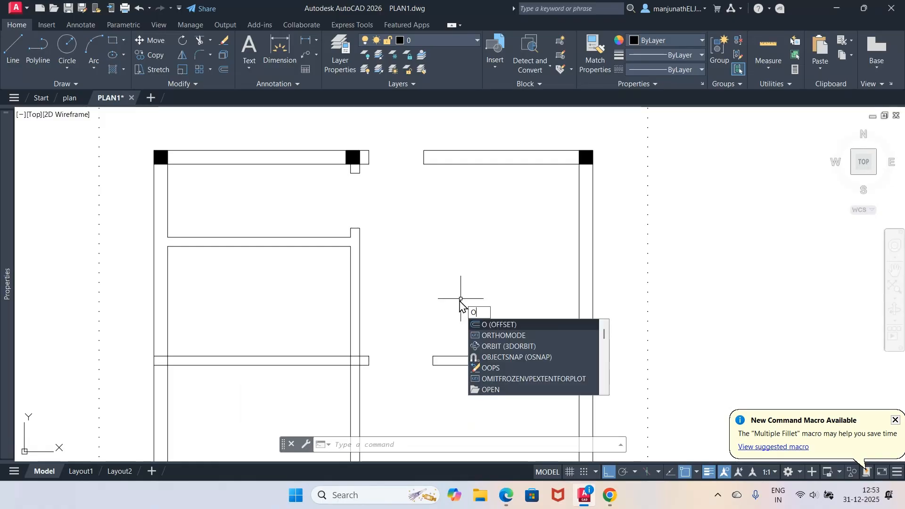
pyautogui.press('Return')
pyautogui.write('1')
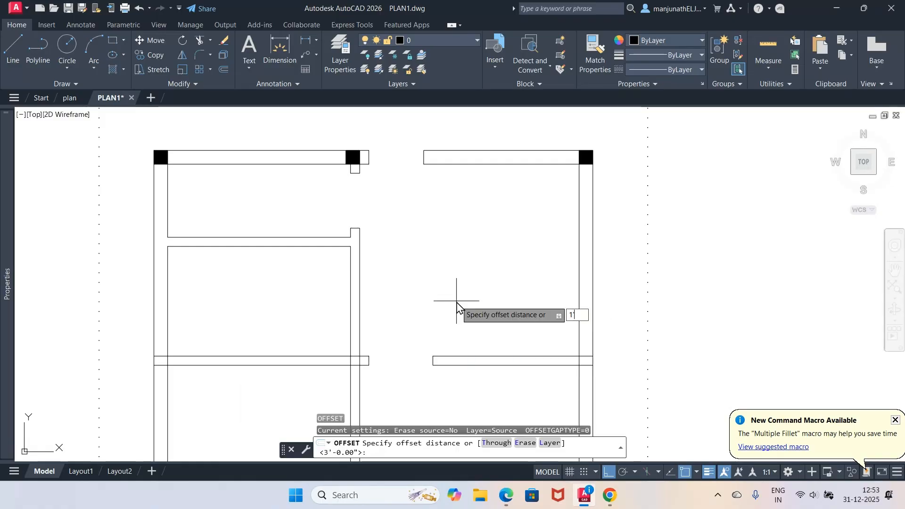
pyautogui.write('\'6"')
pyautogui.press('Return')
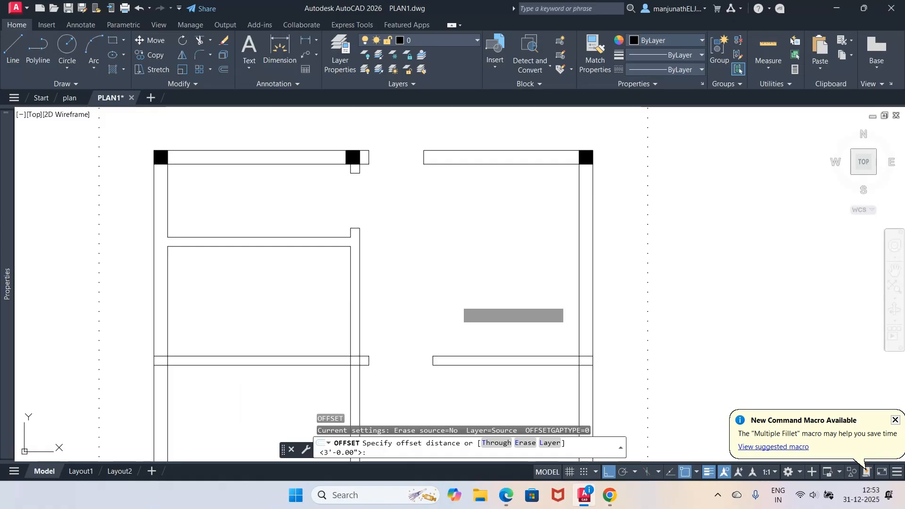
pyautogui.click(314, 366)
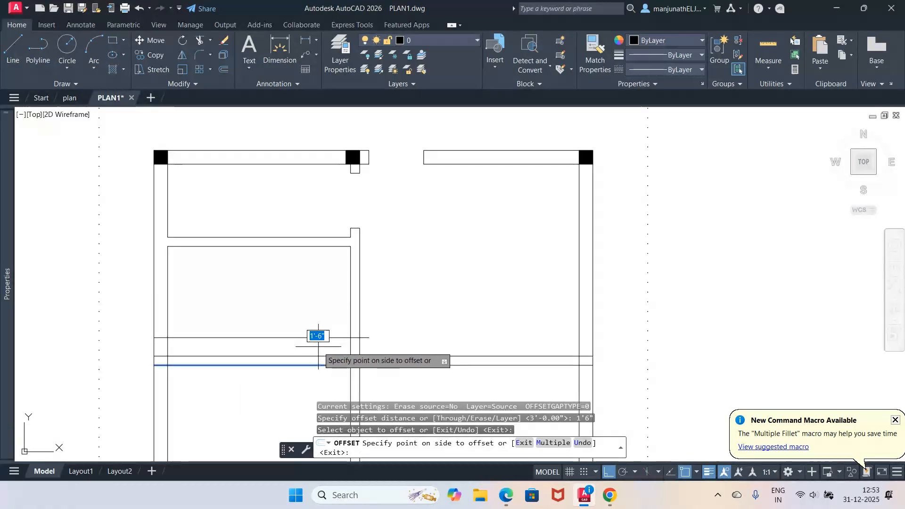
pyautogui.click(313, 333)
pyautogui.press('Return')
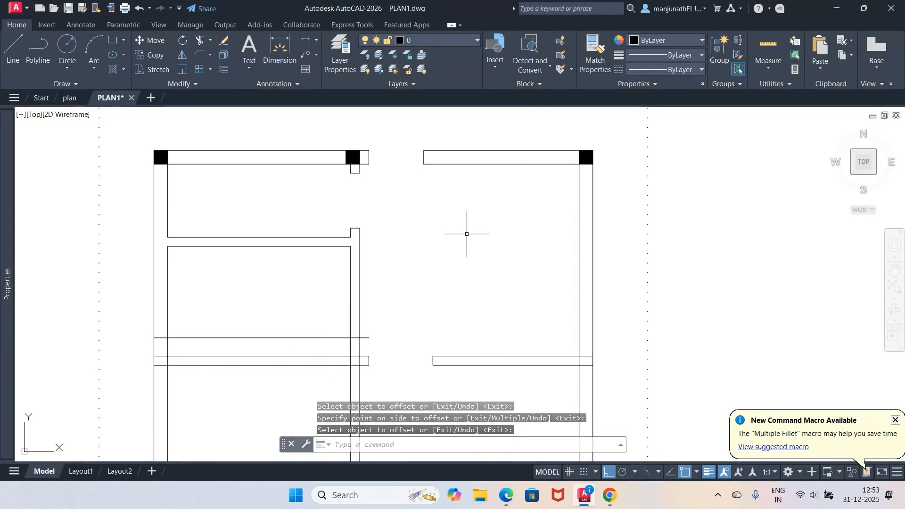
# Trim the new horizontal line in the kitchen back to the kitchen-side face of the middle wall, using that face as cutting edge.
pyautogui.click(507, 496)
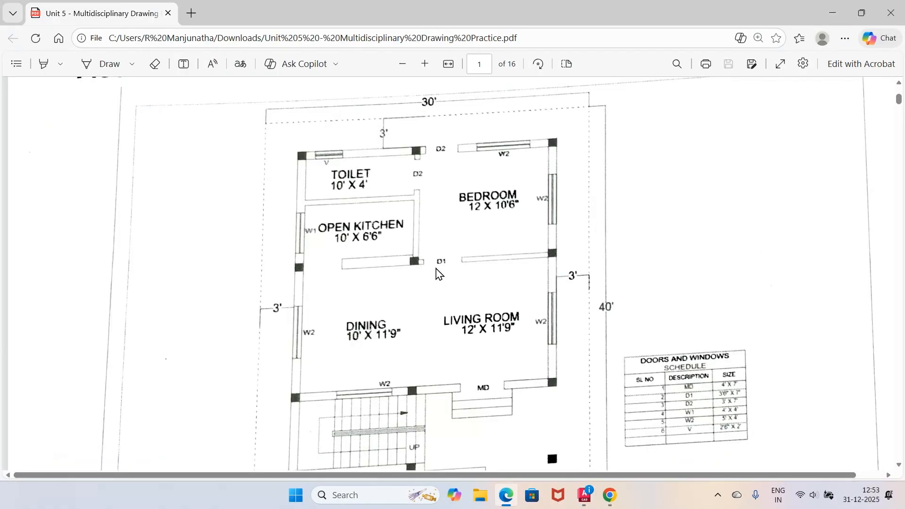
pyautogui.click(585, 494)
pyautogui.write('TR')
pyautogui.press('Return')
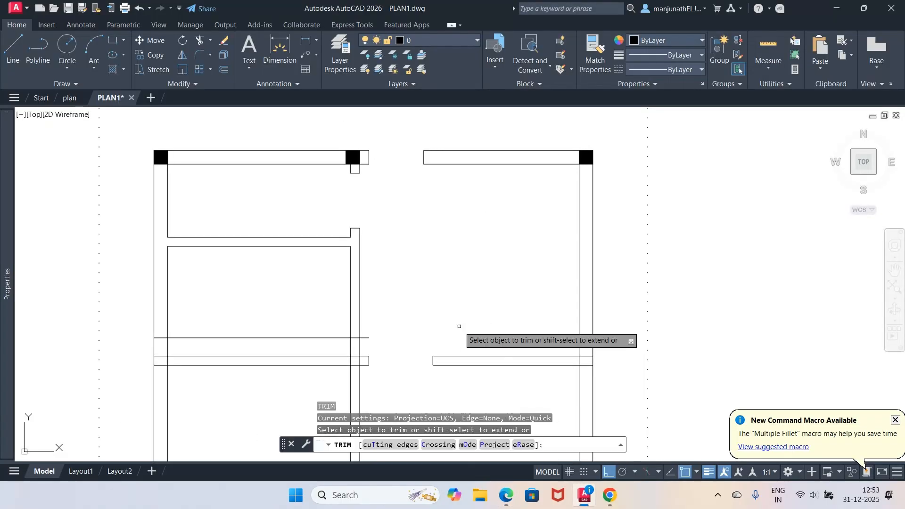
pyautogui.write('T')
pyautogui.press('Return')
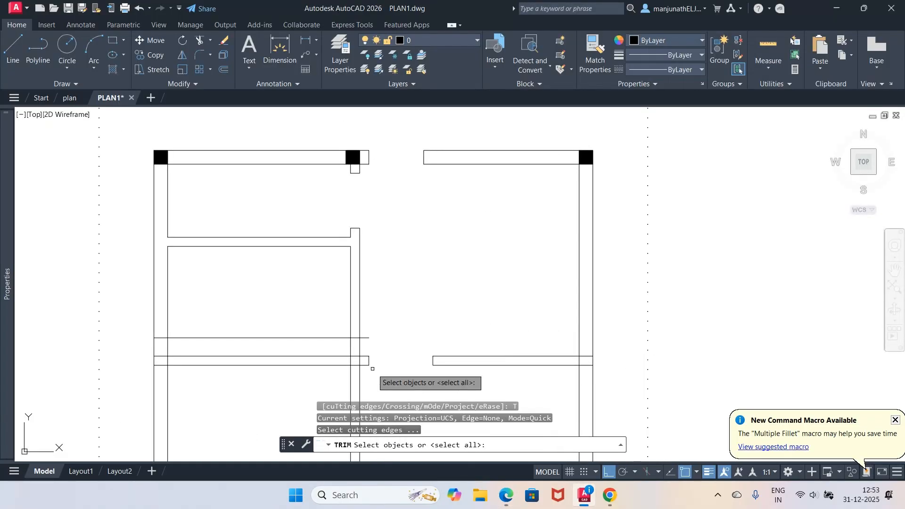
pyautogui.click(349, 345)
pyautogui.press('Return')
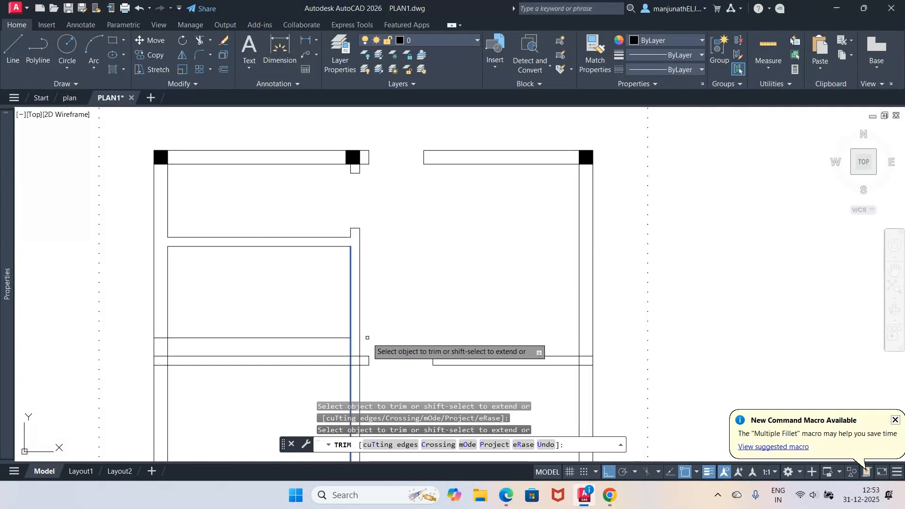
pyautogui.click(506, 496)
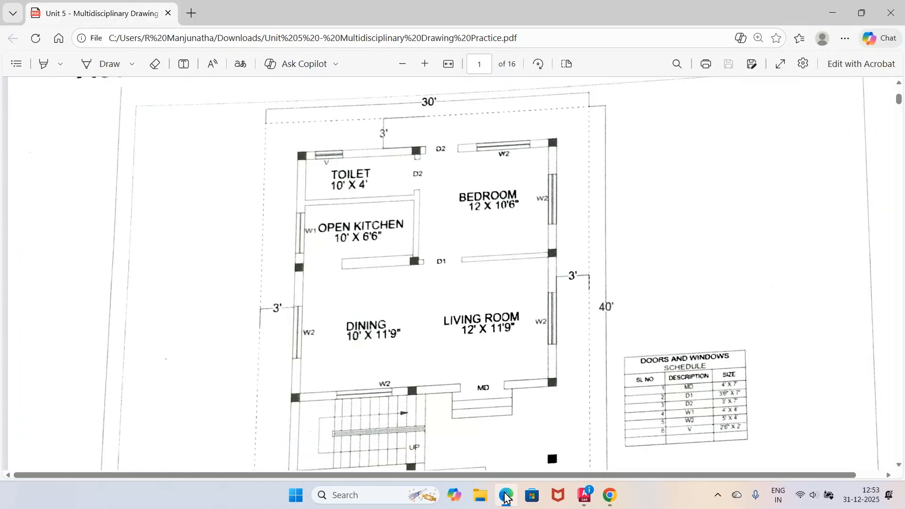
pyautogui.click(506, 495)
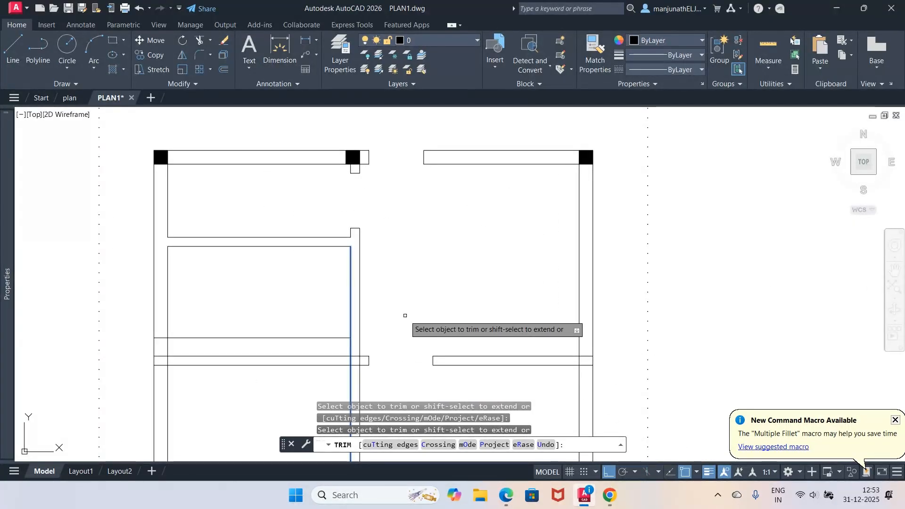
pyautogui.press('Return')
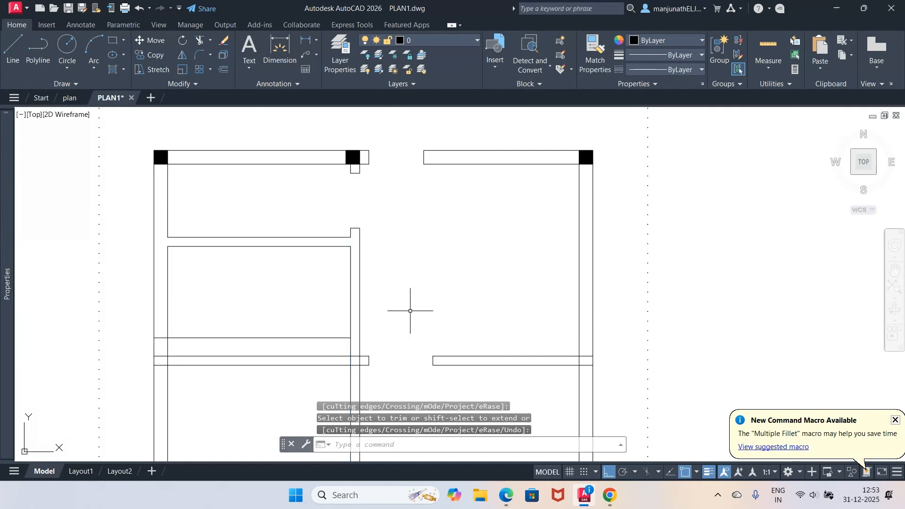
# Check the kitchen opening in the reference plan PDF and offset the left outer wall's inner face 3' to the right.
pyautogui.click(513, 498)
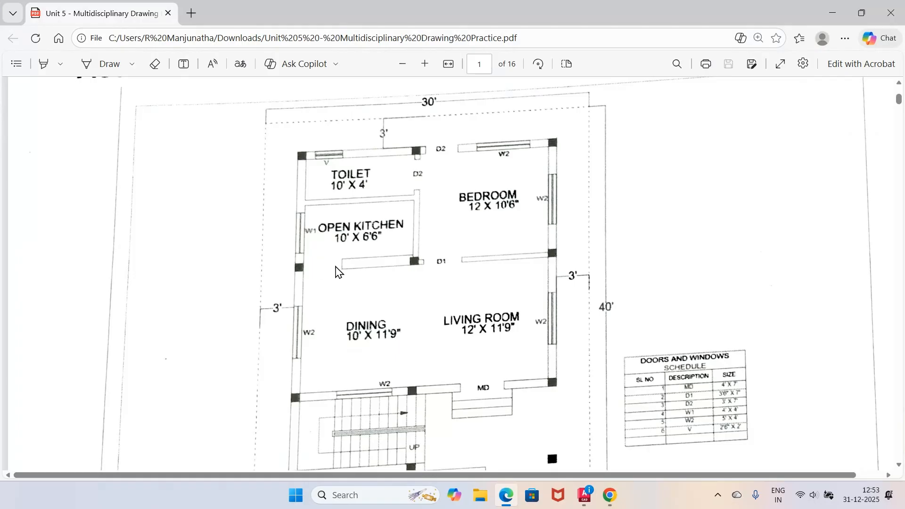
pyautogui.click(587, 498)
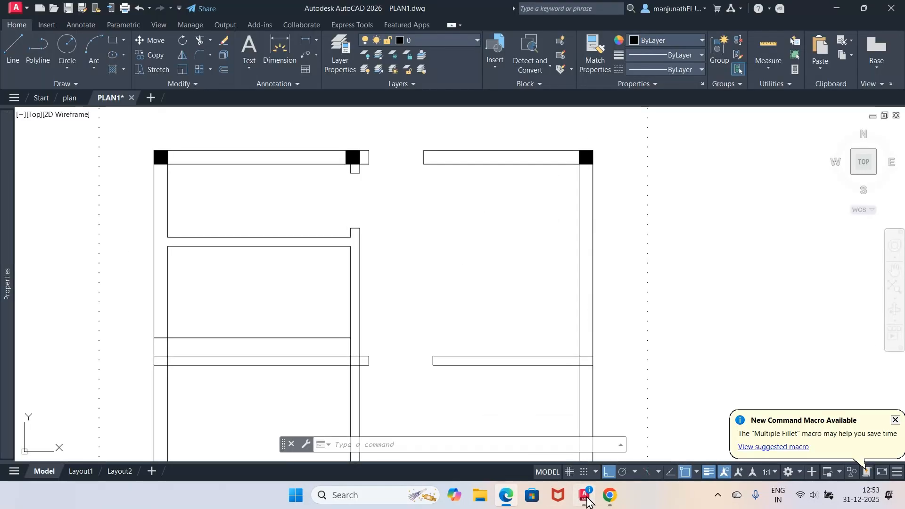
pyautogui.write('o')
pyautogui.press('Return')
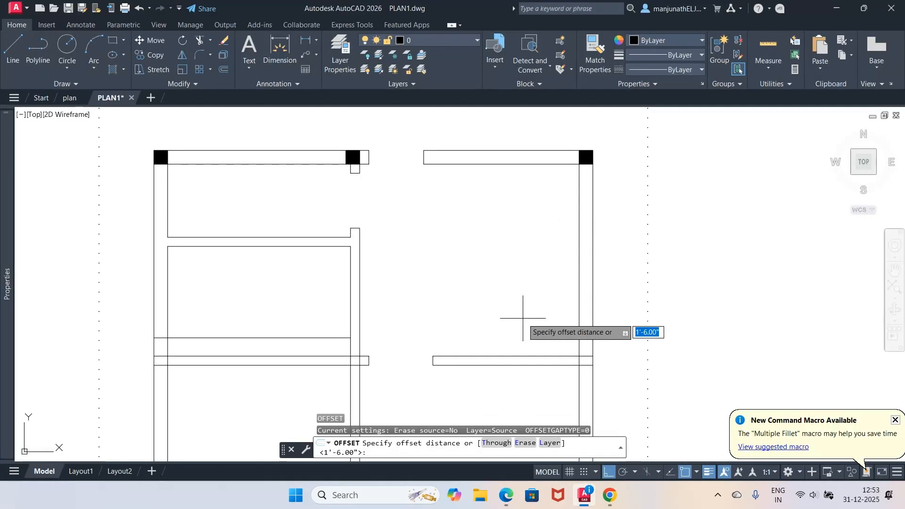
pyautogui.write('3')
pyautogui.press('Return')
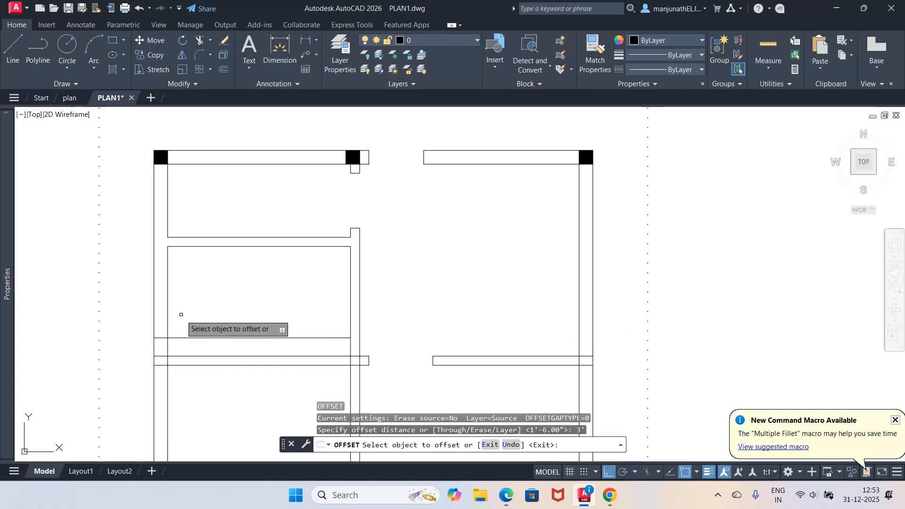
pyautogui.click(168, 325)
pyautogui.click(202, 326)
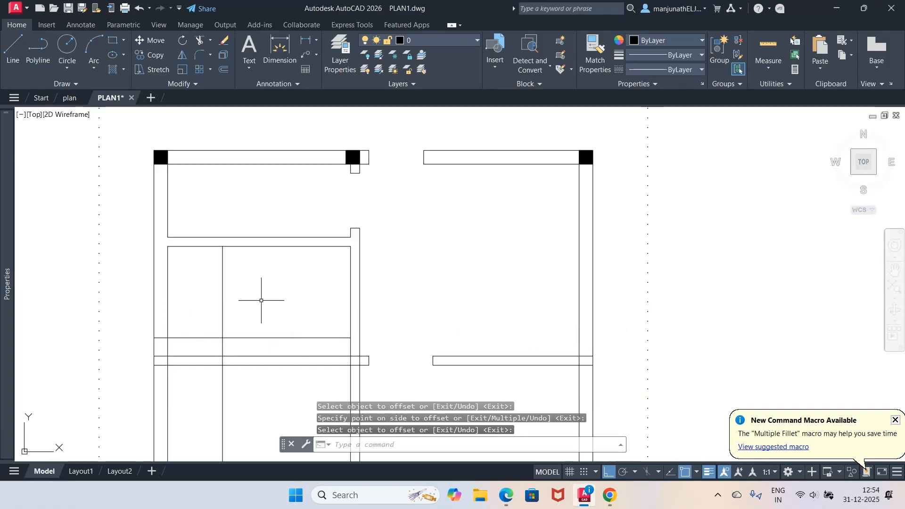
# Trim the three horizontal lines between the left outer wall and the new vertical line to open the kitchen passage.
pyautogui.write('R')
pyautogui.press('Return')
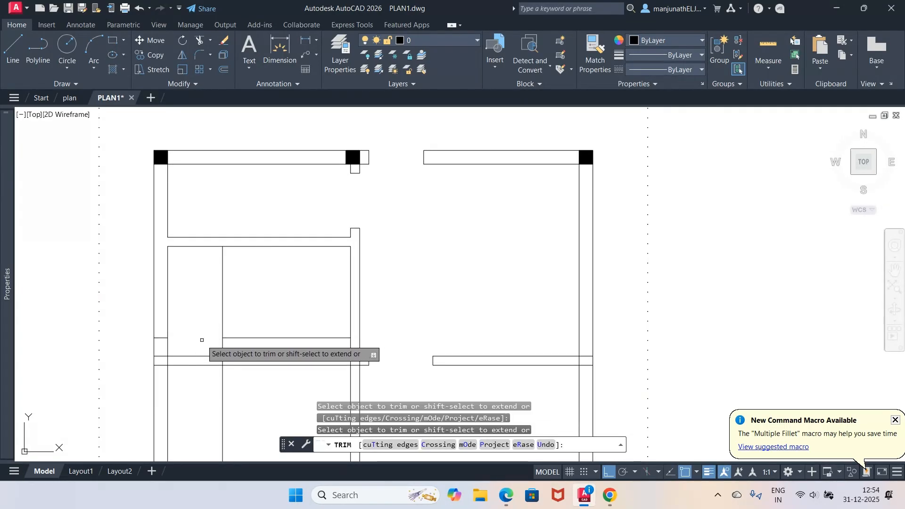
pyautogui.click(204, 356)
pyautogui.click(206, 365)
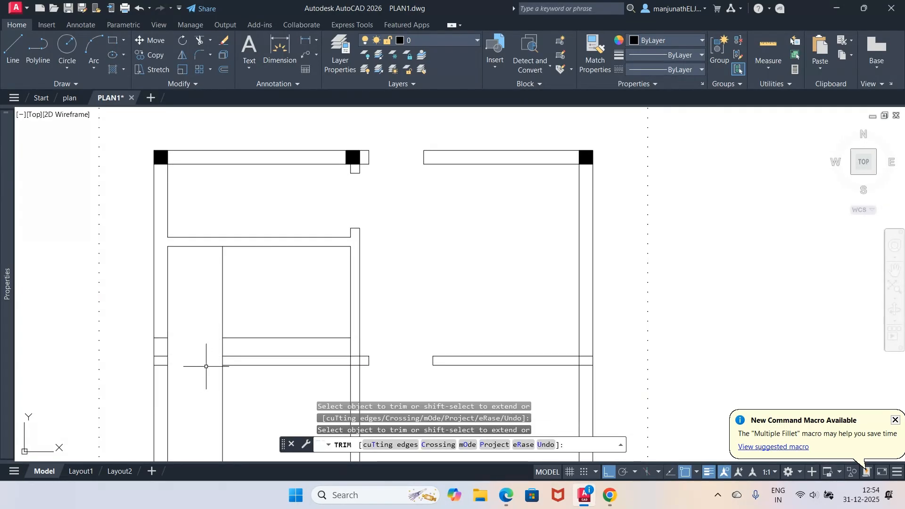
pyautogui.press('Return')
# Erase the three leftover horizontal line pieces inside the left outer wall's thickness.
pyautogui.write('E')
pyautogui.press('Return')
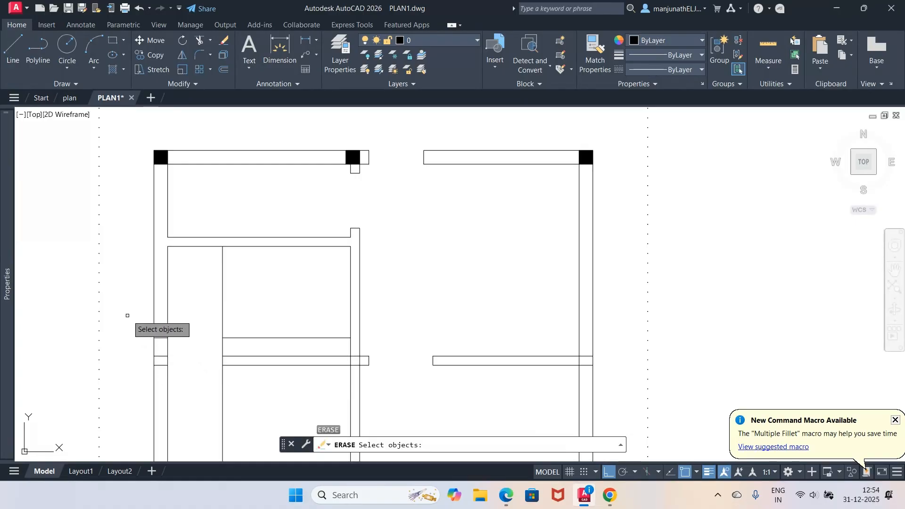
pyautogui.click(127, 315)
pyautogui.click(197, 381)
pyautogui.press('Return')
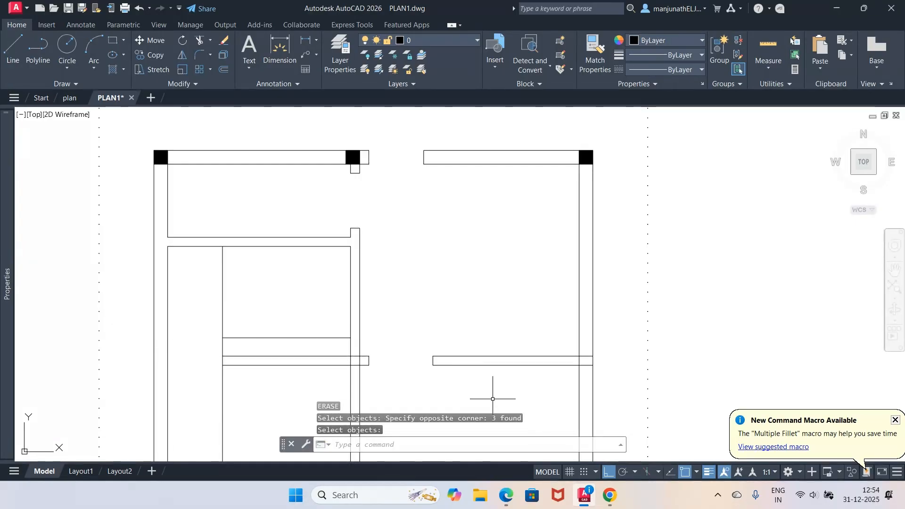
# Check the reference plan PDF and draw a line from the kitchen wall's lower-left corner to the left outer wall's outer face.
pyautogui.click(505, 496)
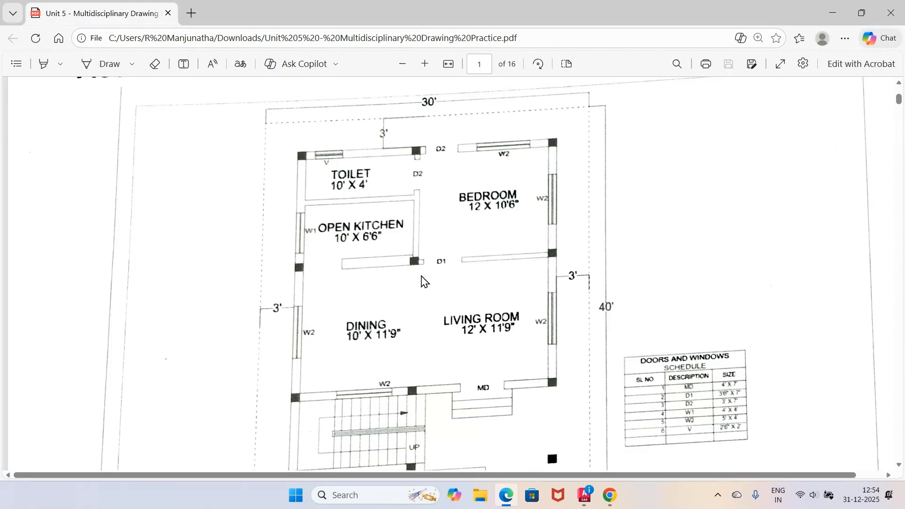
pyautogui.click(595, 496)
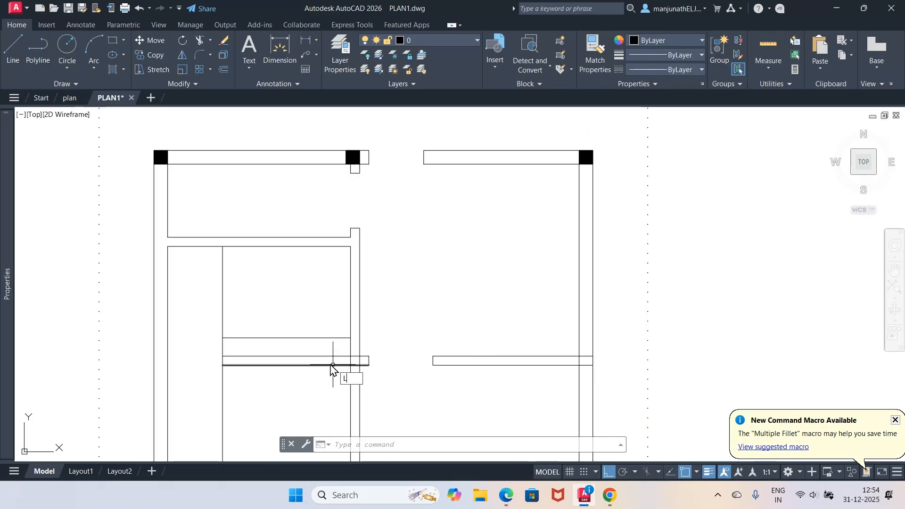
pyautogui.write('l')
pyautogui.press('Return')
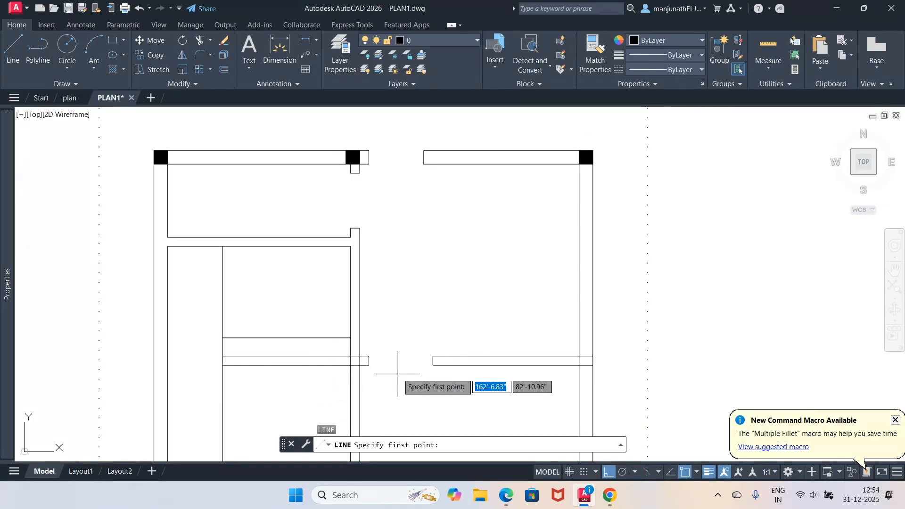
pyautogui.click(223, 365)
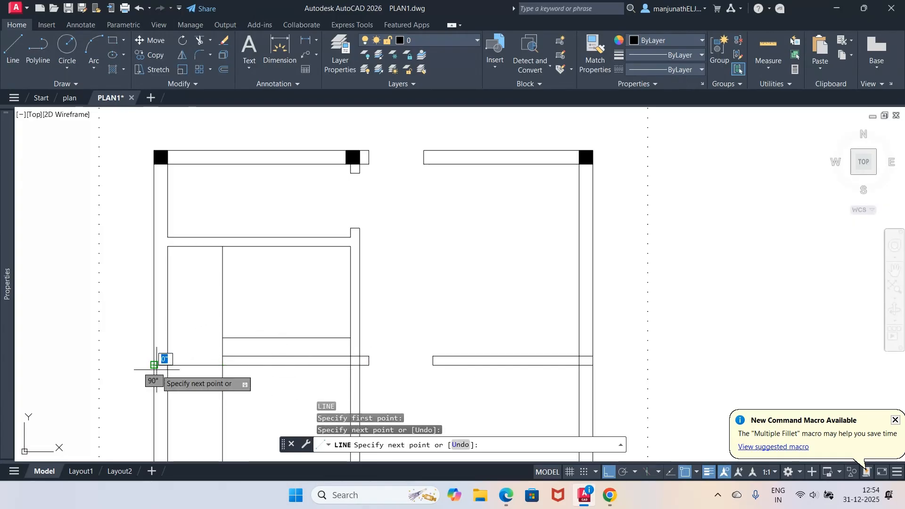
pyautogui.click(154, 365)
pyautogui.press('Return')
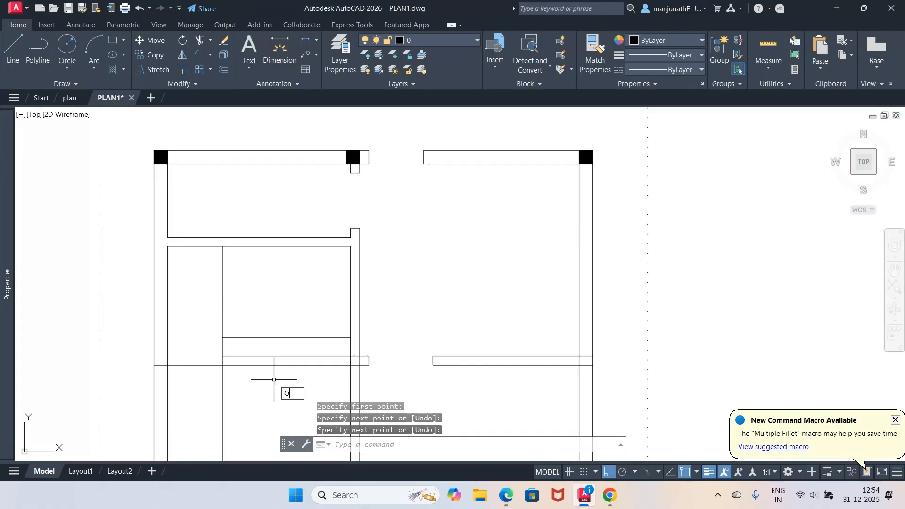
# Offset the new horizontal line across the left outer wall 9" upward.
pyautogui.write('O')
pyautogui.press('Return')
pyautogui.write('9')
pyautogui.press('Return')
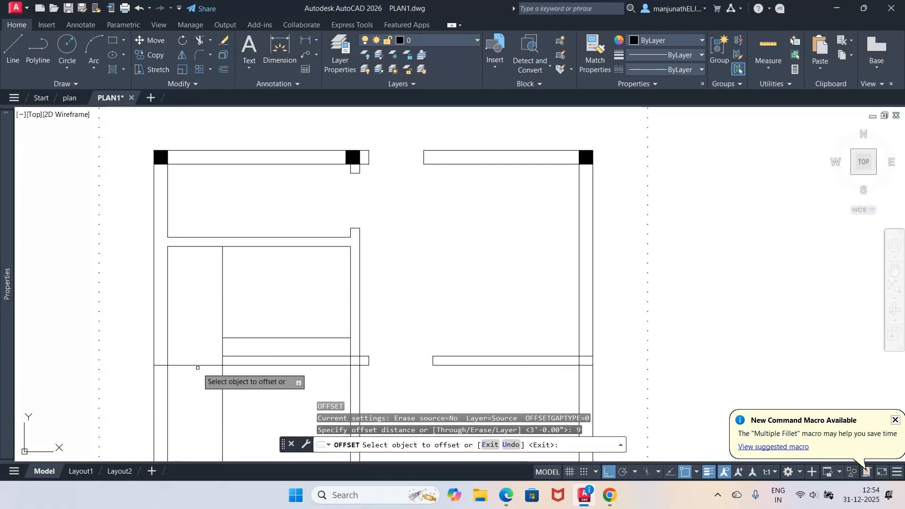
pyautogui.click(198, 365)
pyautogui.click(197, 354)
pyautogui.press('Return')
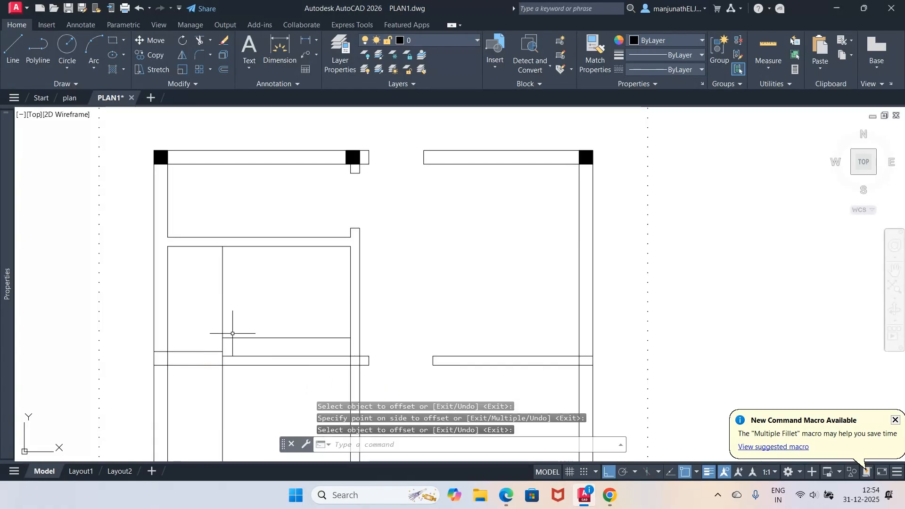
# Trim the two horizontal line pieces between the left outer wall's inner face and the kitchen's vertical line.
pyautogui.write('TR')
pyautogui.press('Return')
pyautogui.click(206, 352)
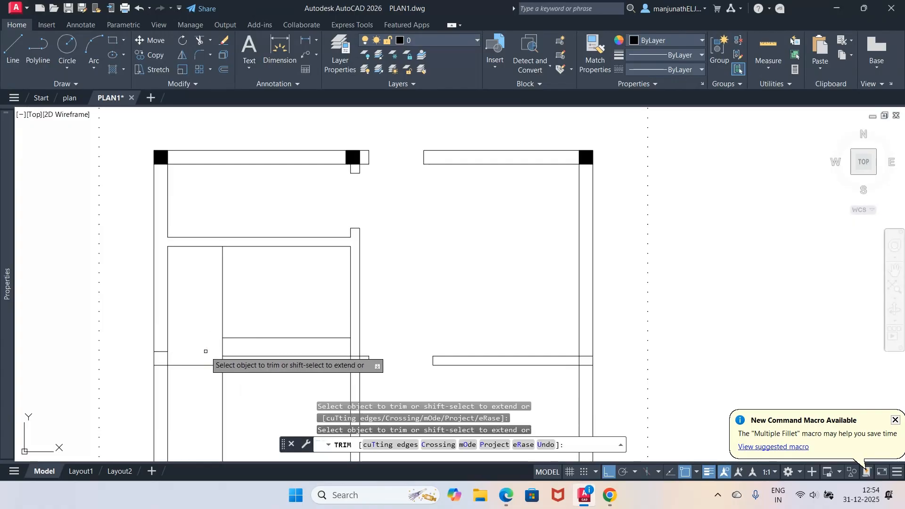
# Check the reference plan PDF and offset the kitchen wall's bottom line 9" upward.
pyautogui.click(503, 499)
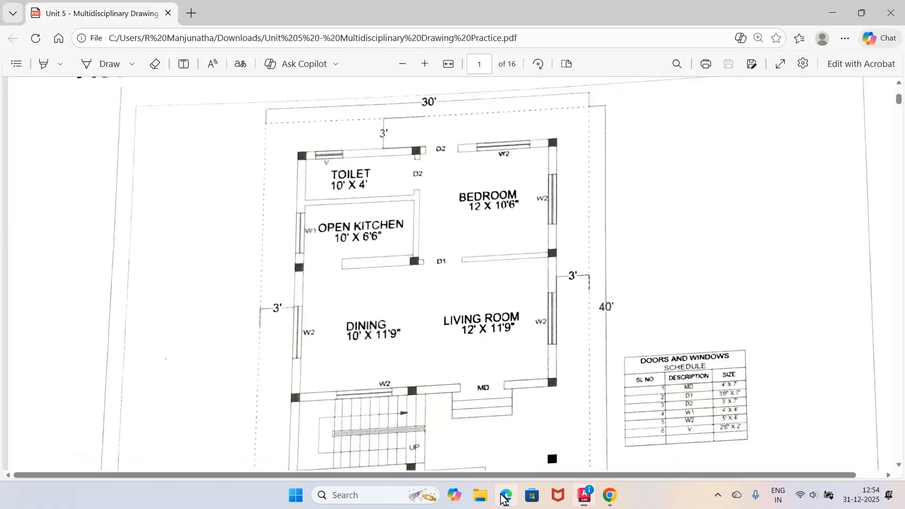
pyautogui.click(504, 499)
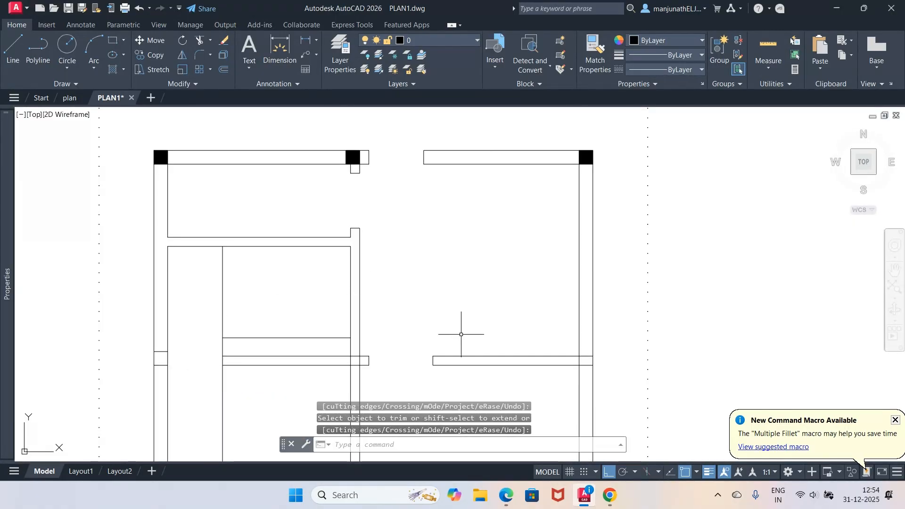
pyautogui.press('Return')
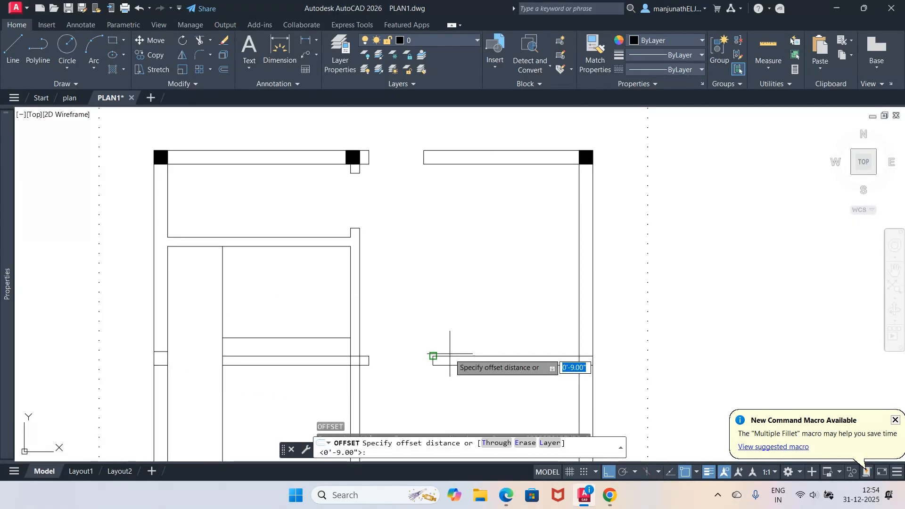
pyautogui.write('9')
pyautogui.press('Return')
pyautogui.click(343, 364)
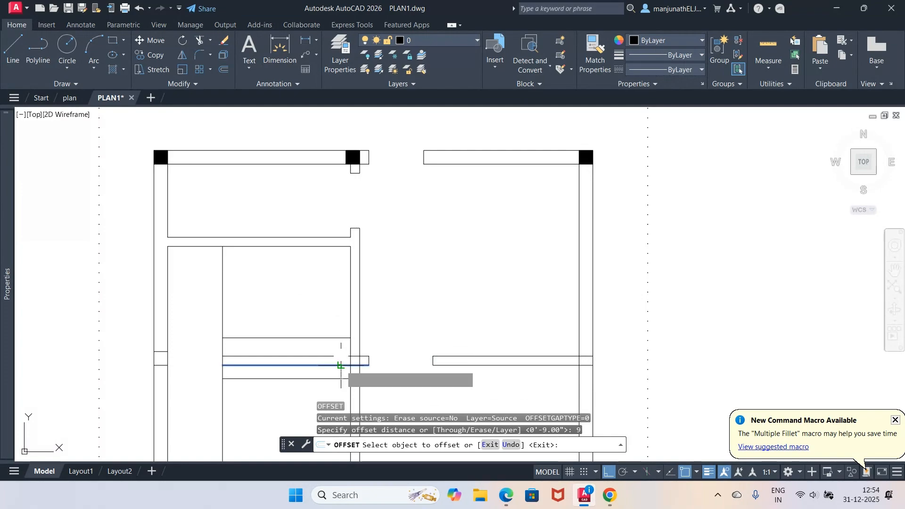
pyautogui.click(341, 353)
pyautogui.press('Return')
# Trim the new offset line on both sides of the vertical interior wall, keeping only the piece within the wall's thickness.
pyautogui.write('Z')
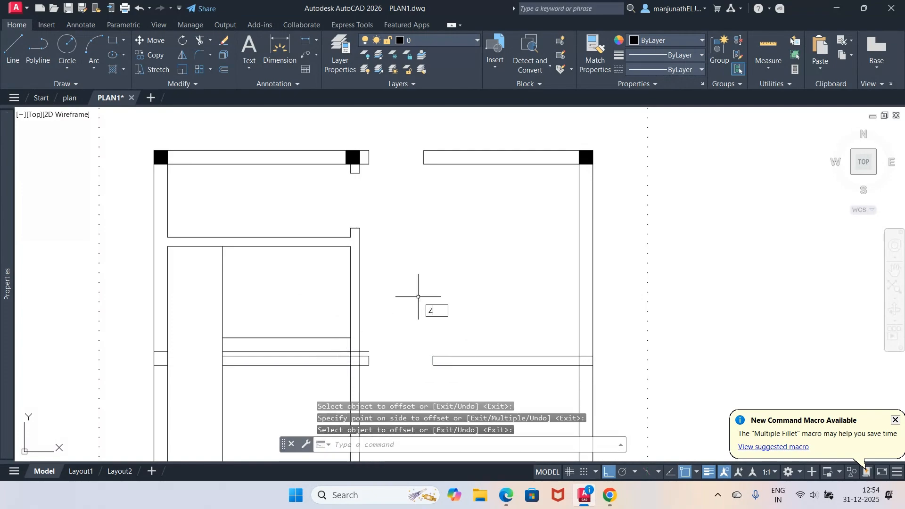
pyautogui.press('Return')
pyautogui.write('W')
pyautogui.press('Return')
pyautogui.click(187, 302)
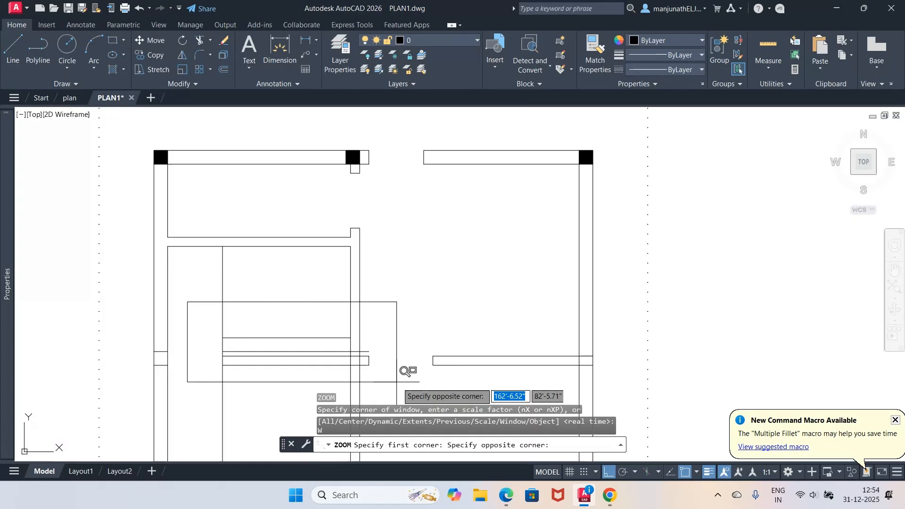
pyautogui.click(397, 382)
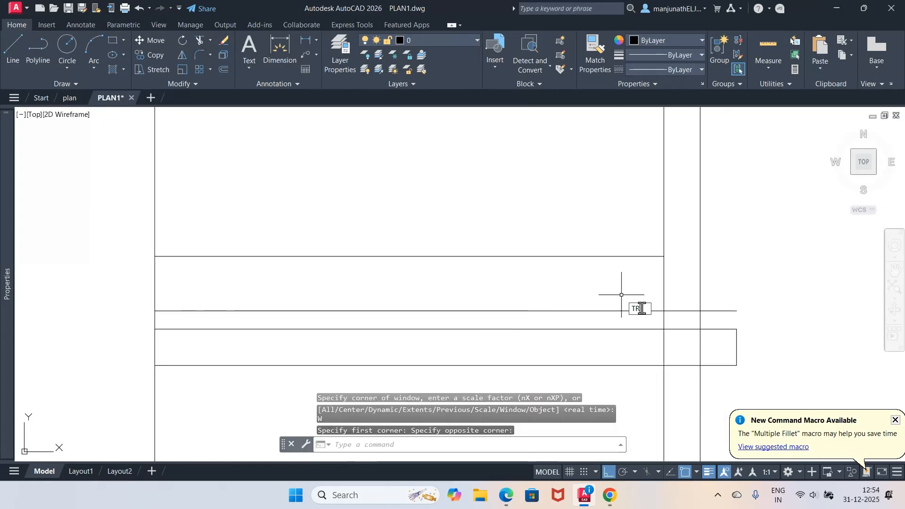
pyautogui.write('TR')
pyautogui.press('Return')
pyautogui.click(659, 311)
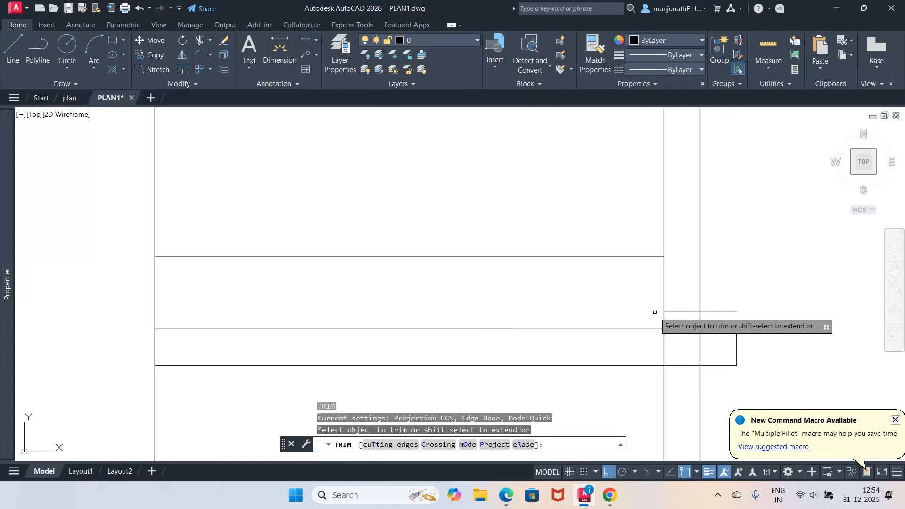
pyautogui.click(711, 310)
pyautogui.press('Return')
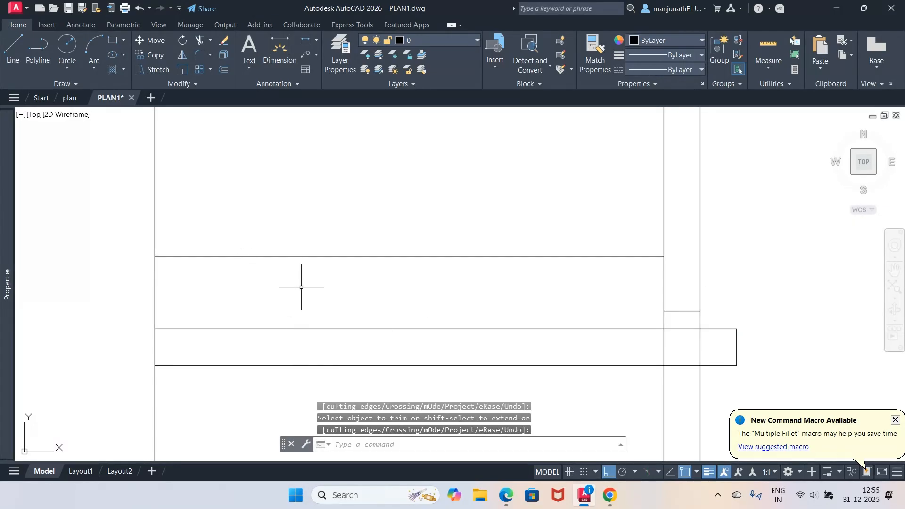
# Fillet the kitchen counter wall's left vertical line with its top and bottom horizontal lines to form sharp corners.
pyautogui.write('F')
pyautogui.press('Return')
pyautogui.click(157, 280)
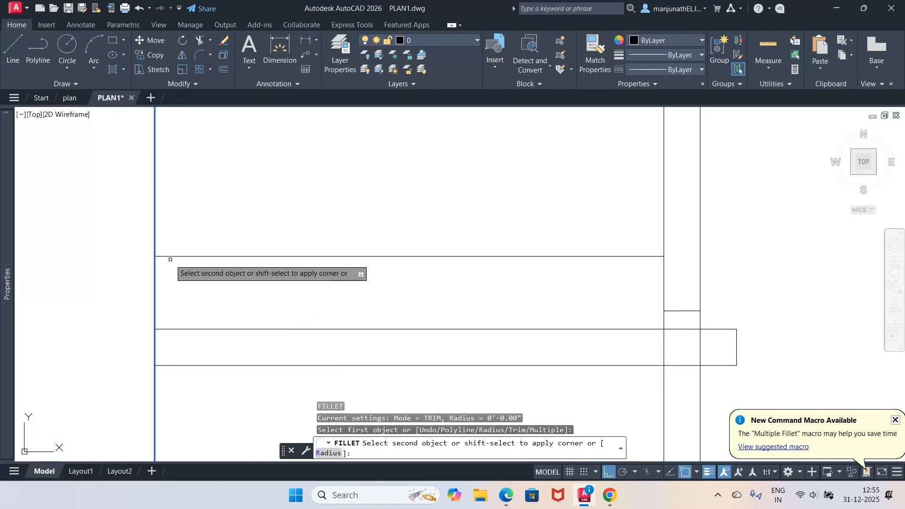
pyautogui.click(170, 257)
pyautogui.write('z')
pyautogui.press('Return')
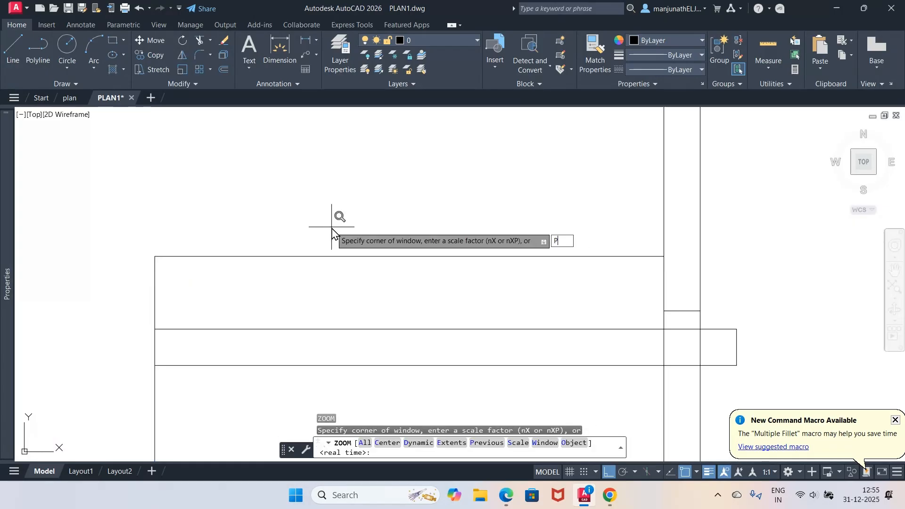
pyautogui.write('P')
pyautogui.press('Return')
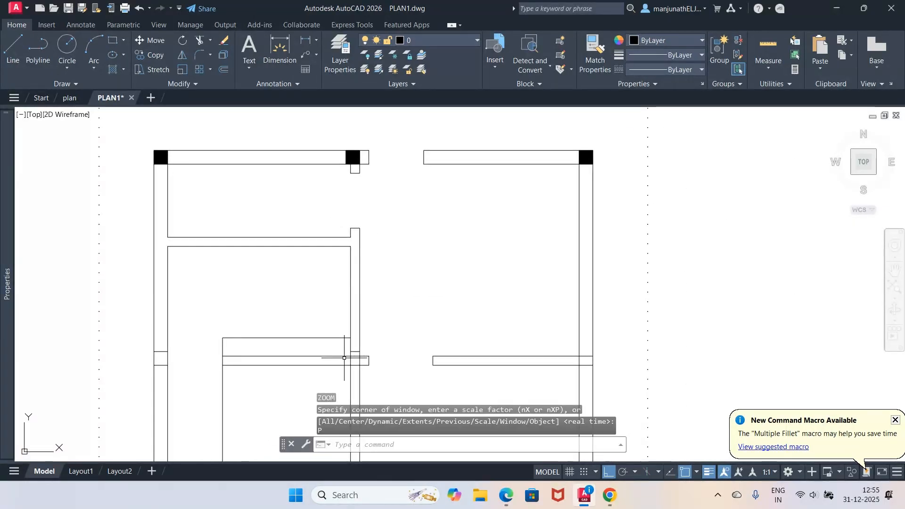
pyautogui.write('F')
pyautogui.press('Return')
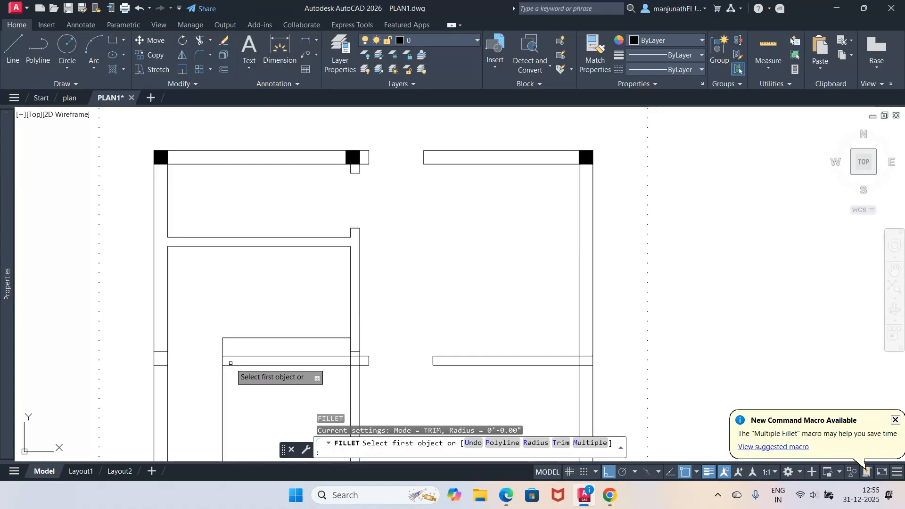
pyautogui.click(232, 365)
pyautogui.click(222, 377)
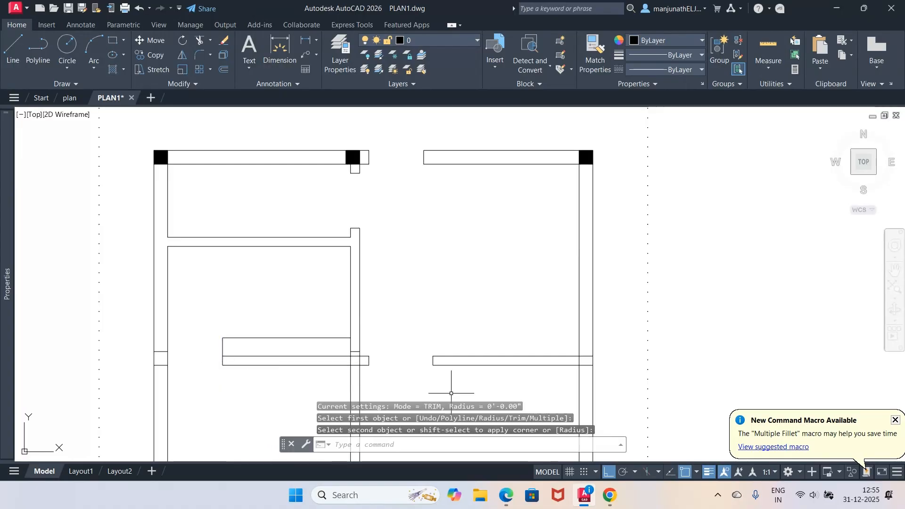
# Check the kitchen area in the reference plan PDF and trim the kitchen wall's middle horizontal line back to the vertical wall's right face.
pyautogui.click(513, 501)
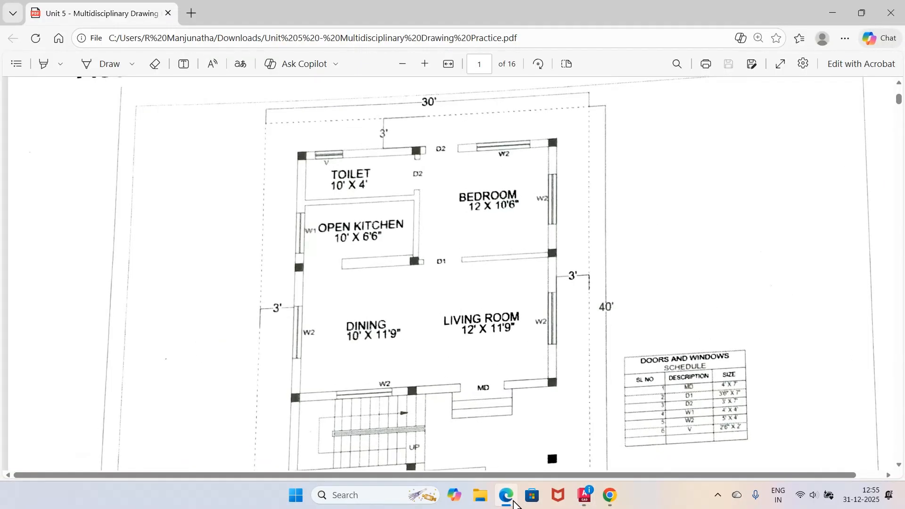
pyautogui.click(514, 502)
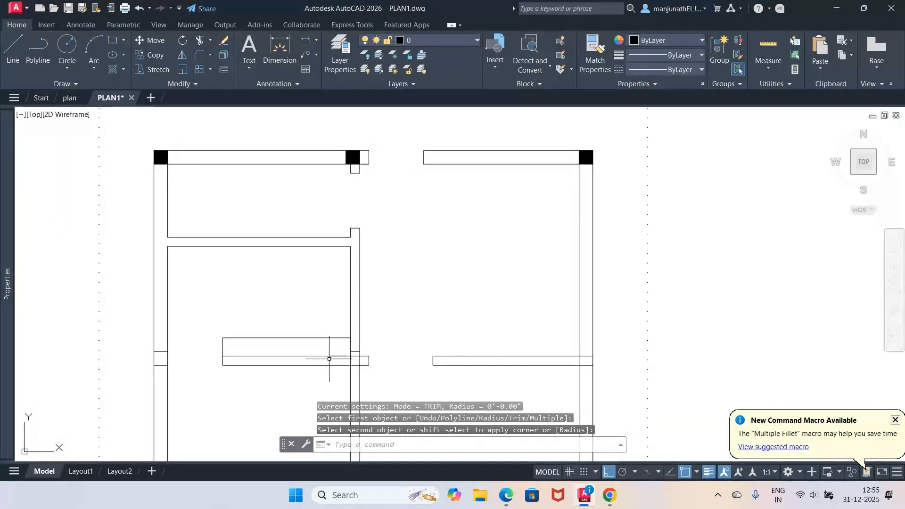
pyautogui.click(587, 503)
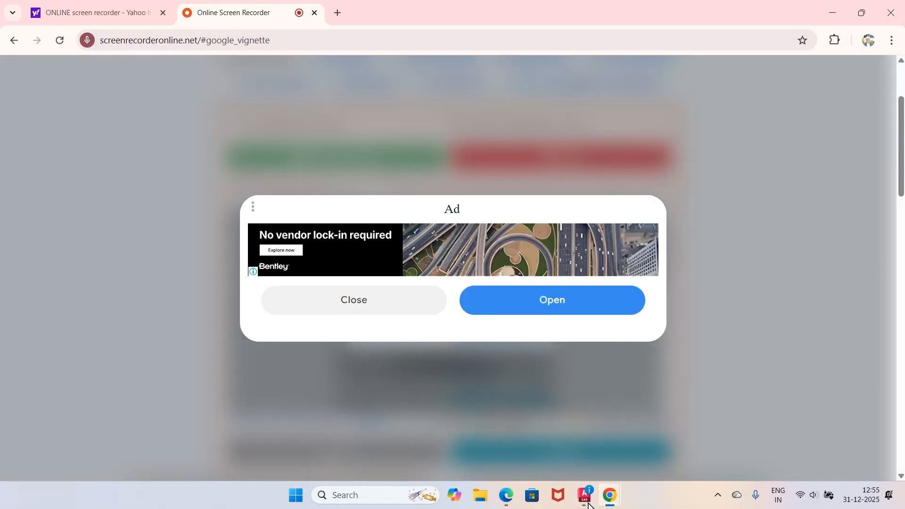
pyautogui.click(587, 497)
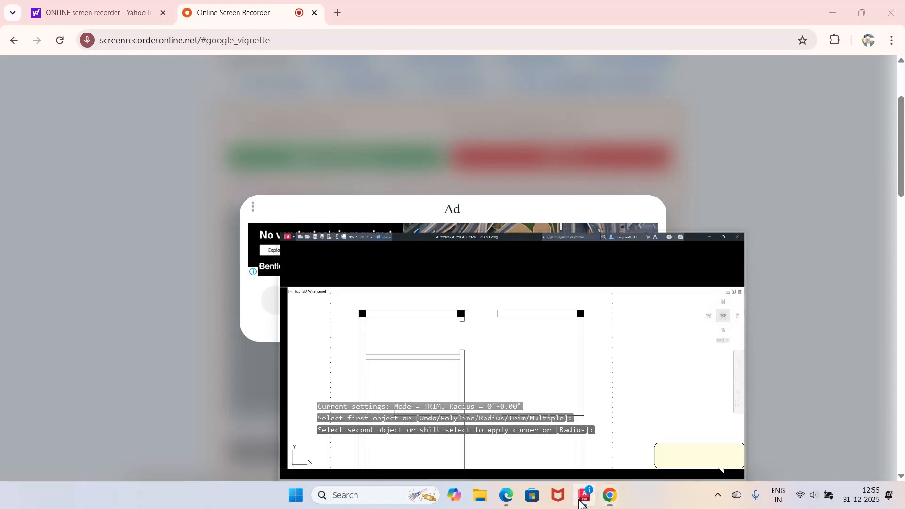
pyautogui.click(508, 496)
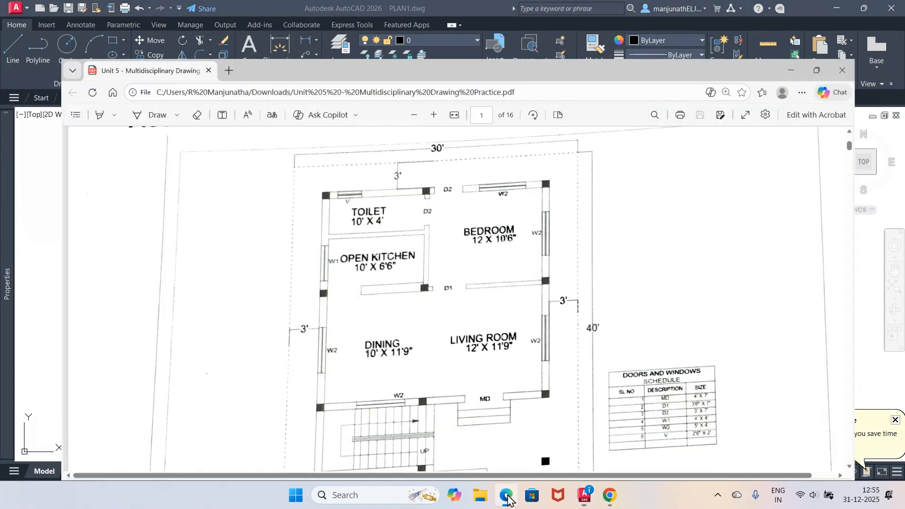
pyautogui.click(508, 498)
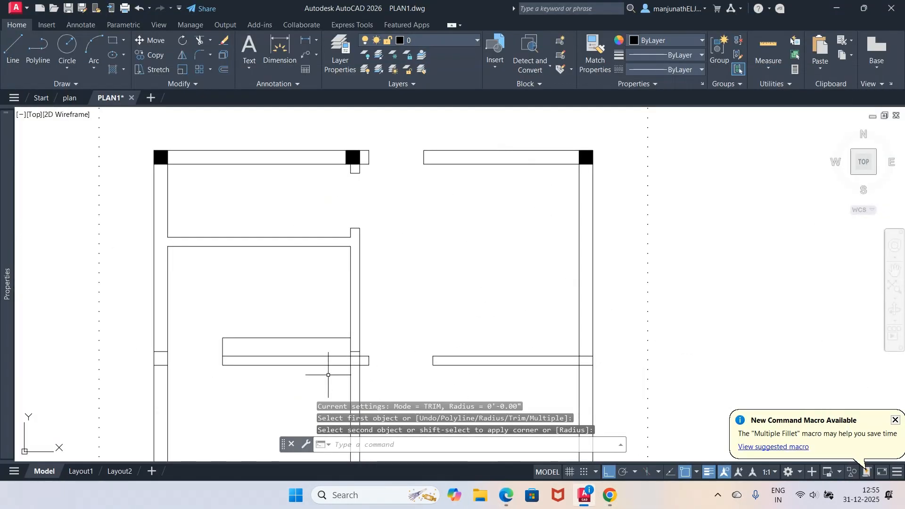
pyautogui.write('TR')
pyautogui.press('Return')
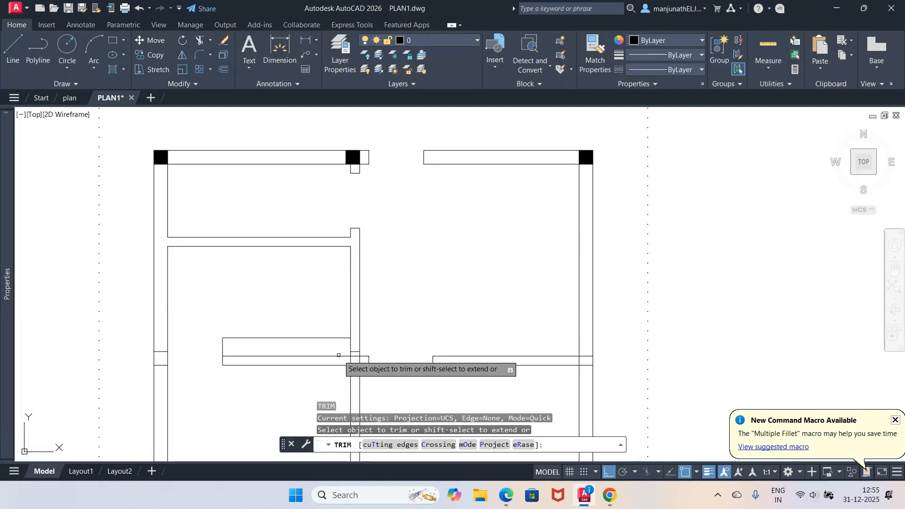
pyautogui.click(329, 356)
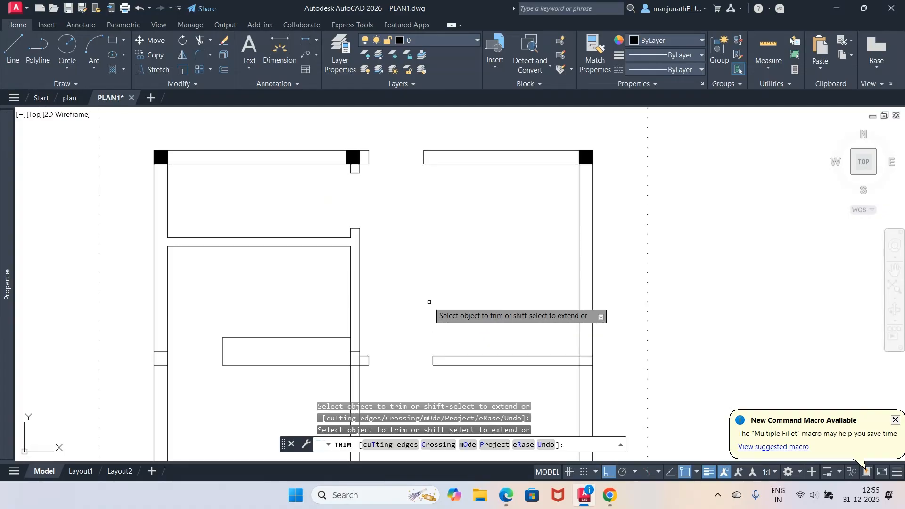
pyautogui.click(505, 498)
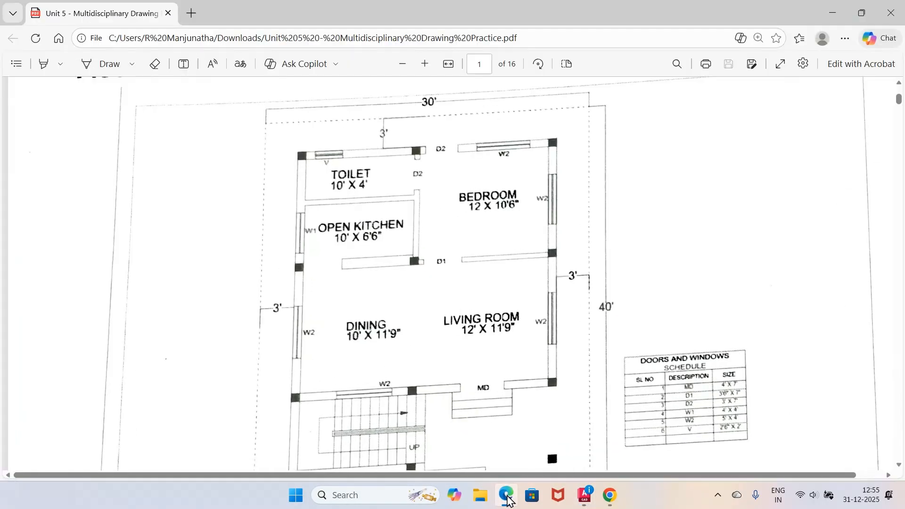
pyautogui.click(507, 498)
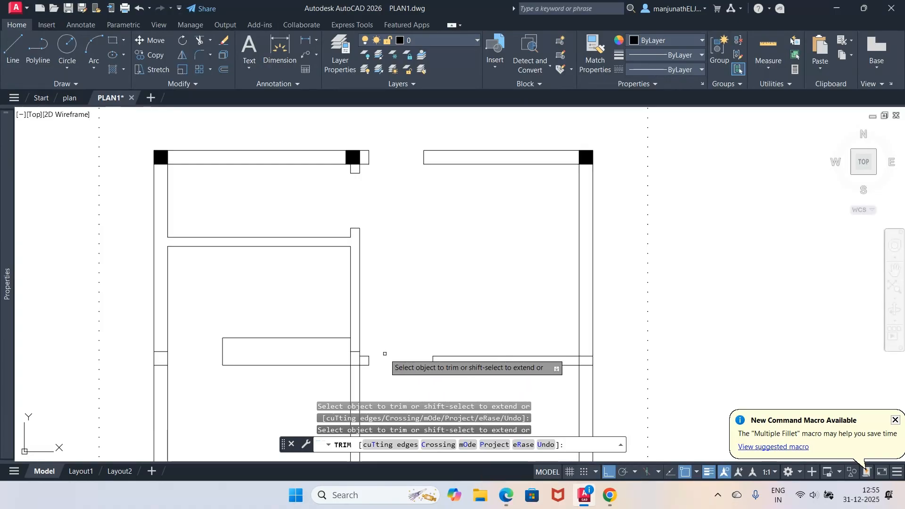
pyautogui.press('Escape')
pyautogui.press('Escape')
pyautogui.press('Escape')
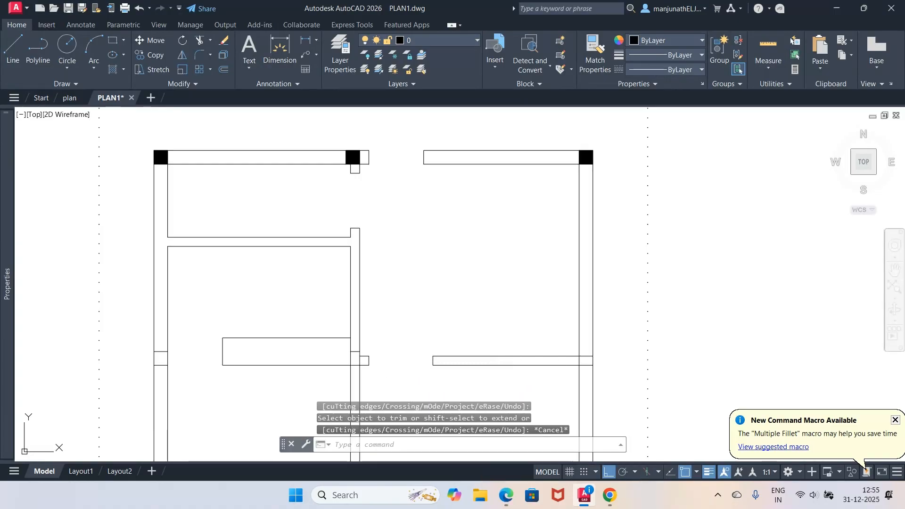
# Offset the right face line of the vertical interior wall 9" to the left for the kitchen column.
pyautogui.write('o')
pyautogui.press('Return')
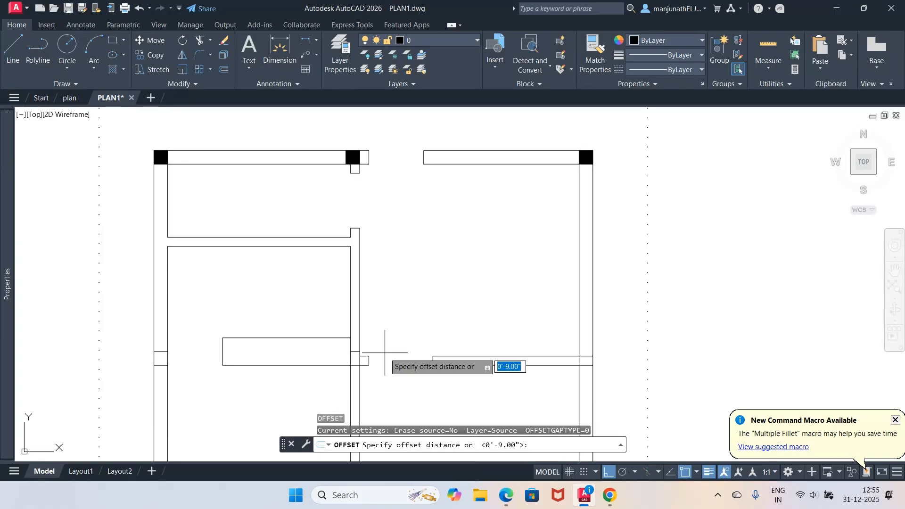
pyautogui.write('9')
pyautogui.press('Return')
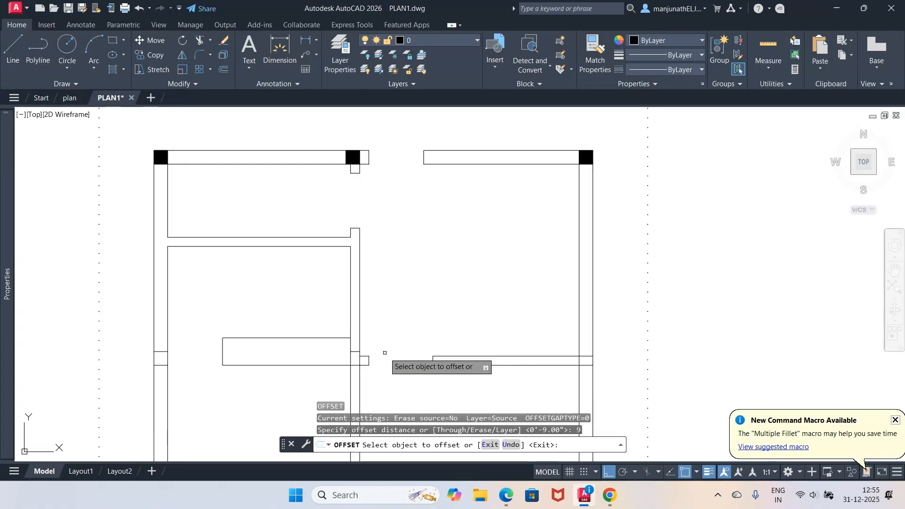
pyautogui.click(359, 350)
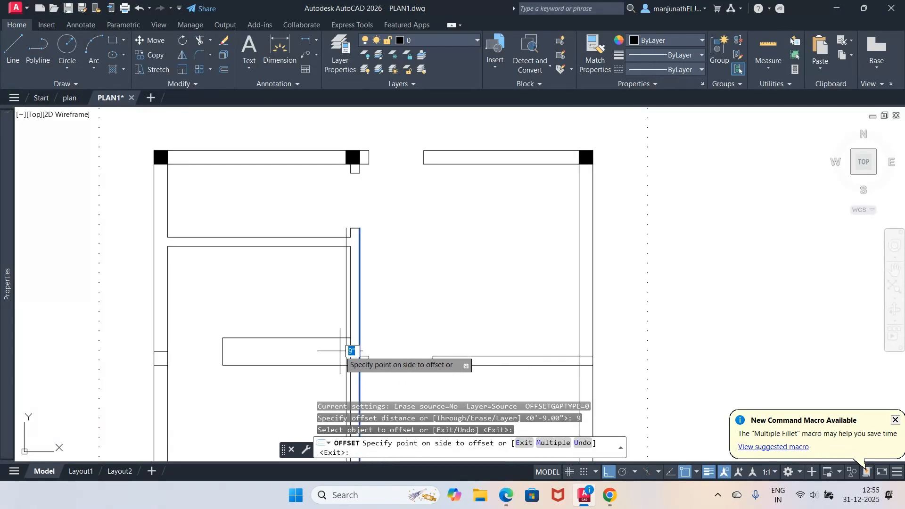
pyautogui.press('Return')
pyautogui.press('Return')
pyautogui.press('Return')
pyautogui.click(349, 346)
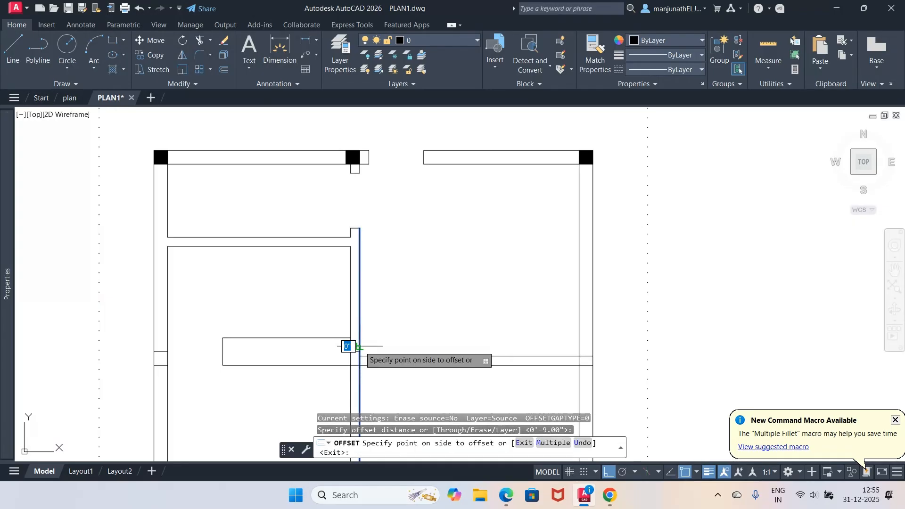
pyautogui.click(328, 356)
pyautogui.press('Return')
# Fillet the offset vertical line with the short horizontal line at the column's upper-left corner and trim the wall line inside the column square.
pyautogui.write('z')
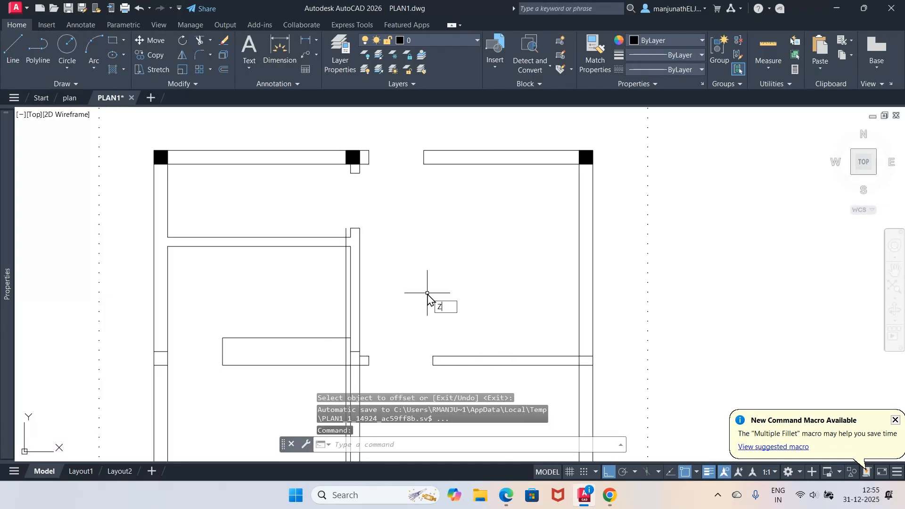
pyautogui.press('Return')
pyautogui.write('w')
pyautogui.press('Return')
pyautogui.click(285, 308)
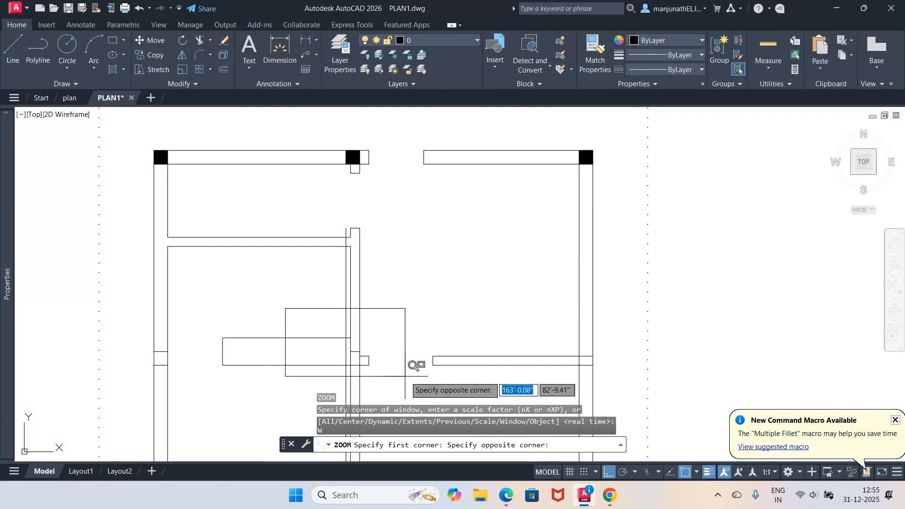
pyautogui.click(405, 376)
pyautogui.write('f')
pyautogui.press('Return')
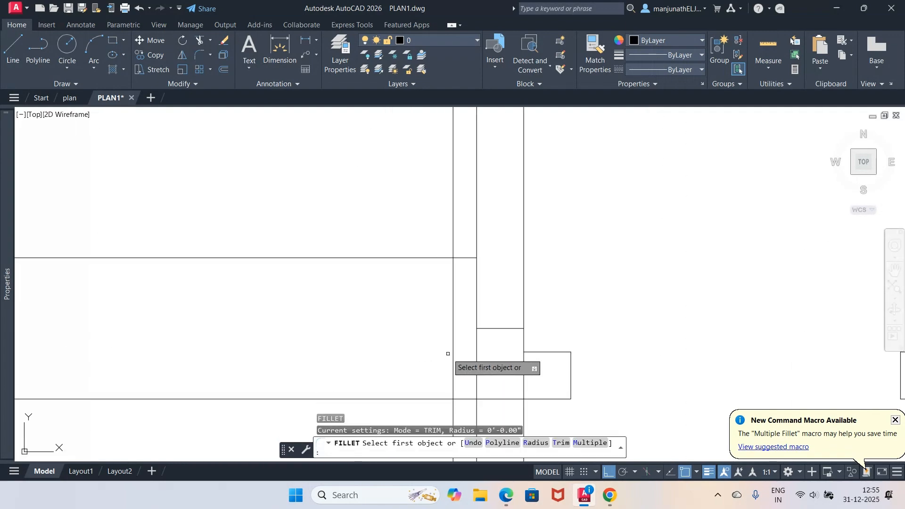
pyautogui.click(452, 354)
pyautogui.click(487, 328)
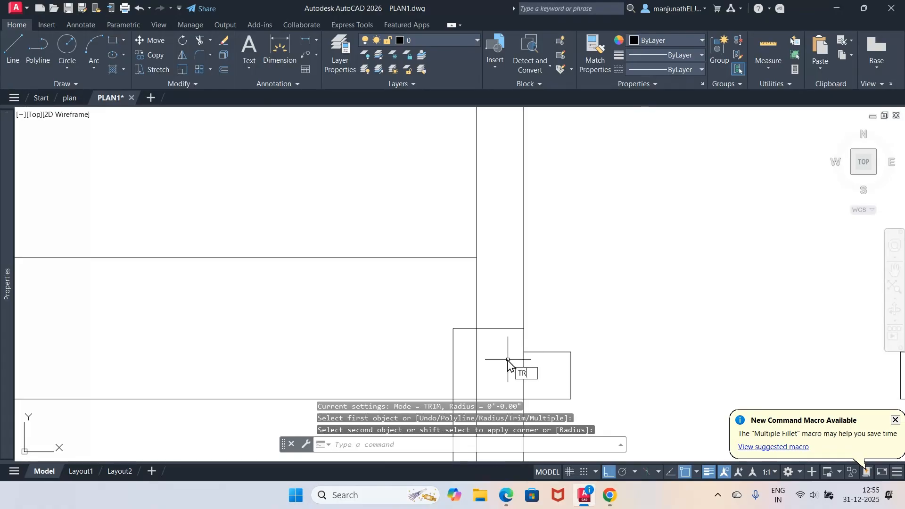
pyautogui.press('Return')
pyautogui.click(477, 367)
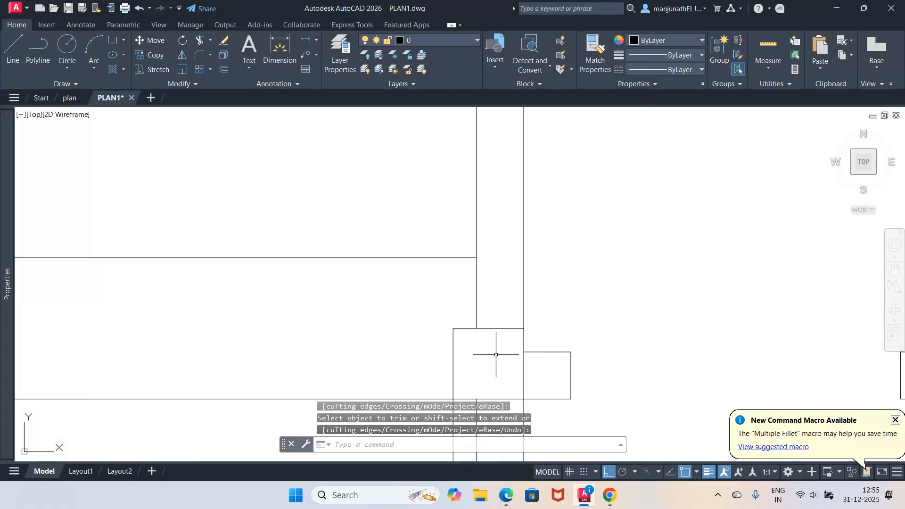
# Trim the leftover offset vertical line below the kitchen column.
pyautogui.write('Z')
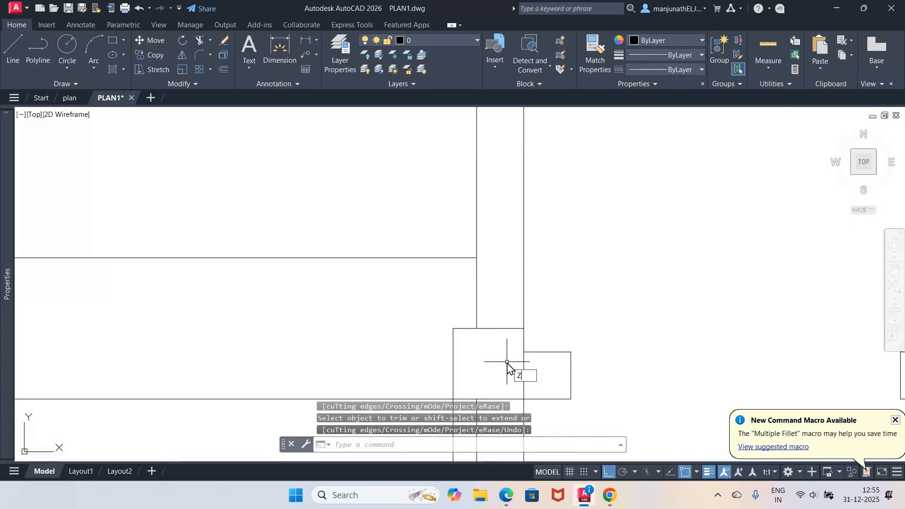
pyautogui.press('Return')
pyautogui.write('P')
pyautogui.press('Return')
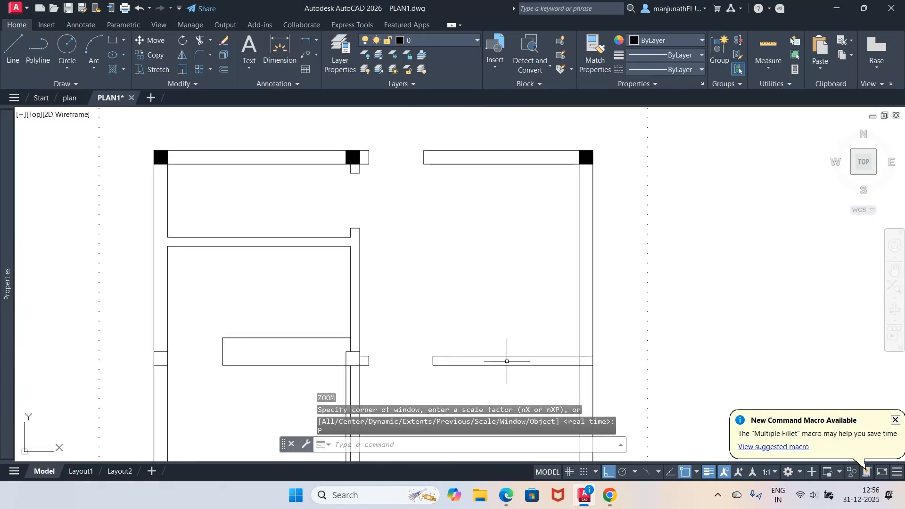
pyautogui.write('TR')
pyautogui.press('Return')
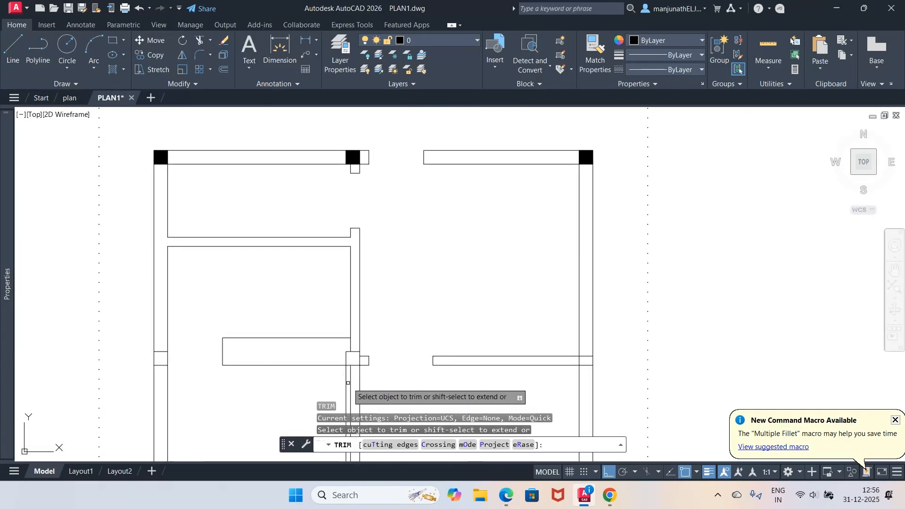
pyautogui.click(348, 382)
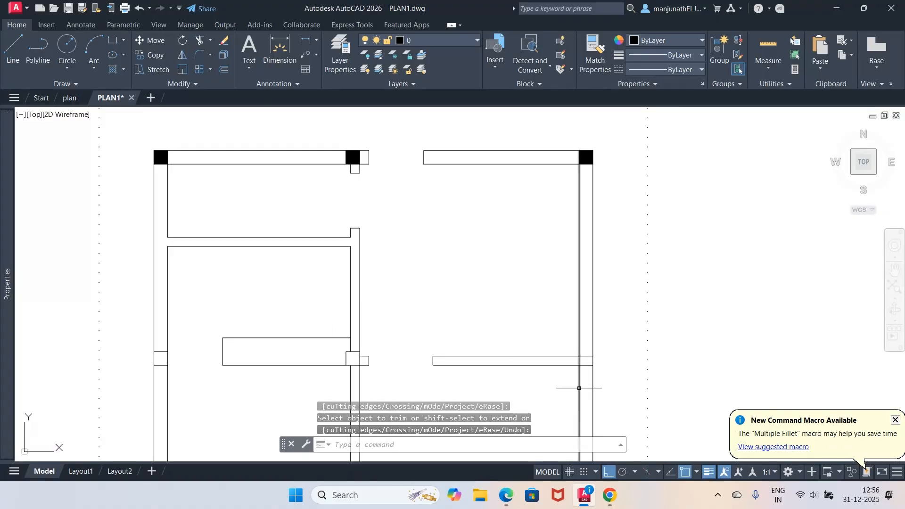
# Check the bedroom's lower wall in the reference PDF and offset that wall's bottom line 9" upward for the column in the right outer wall.
pyautogui.click(508, 500)
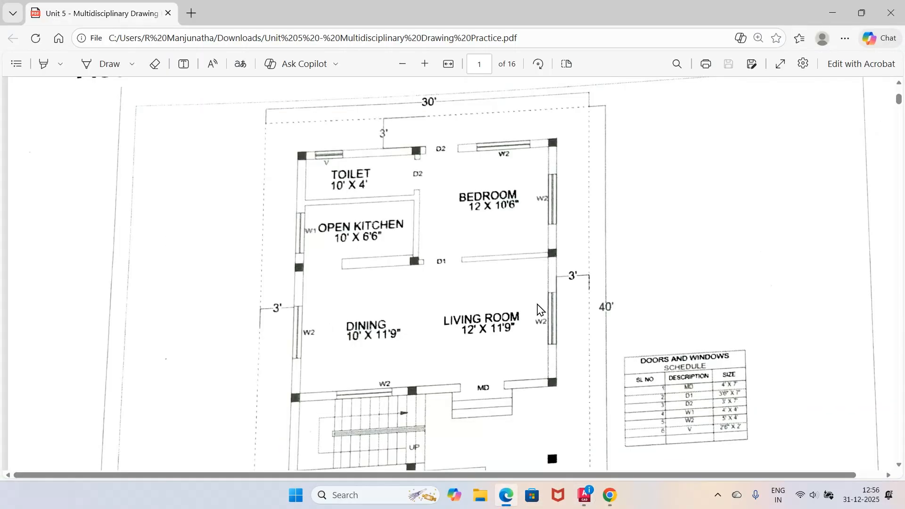
pyautogui.click(585, 495)
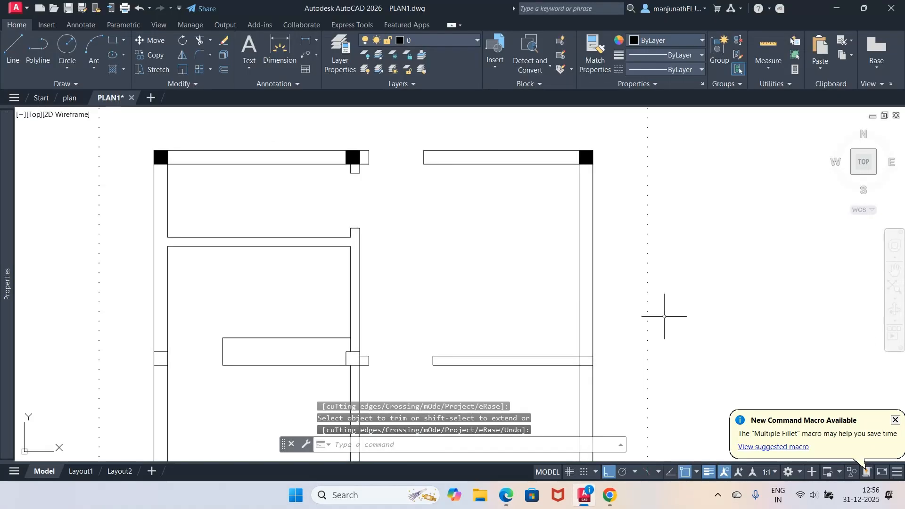
pyautogui.press('Return')
pyautogui.press('Return')
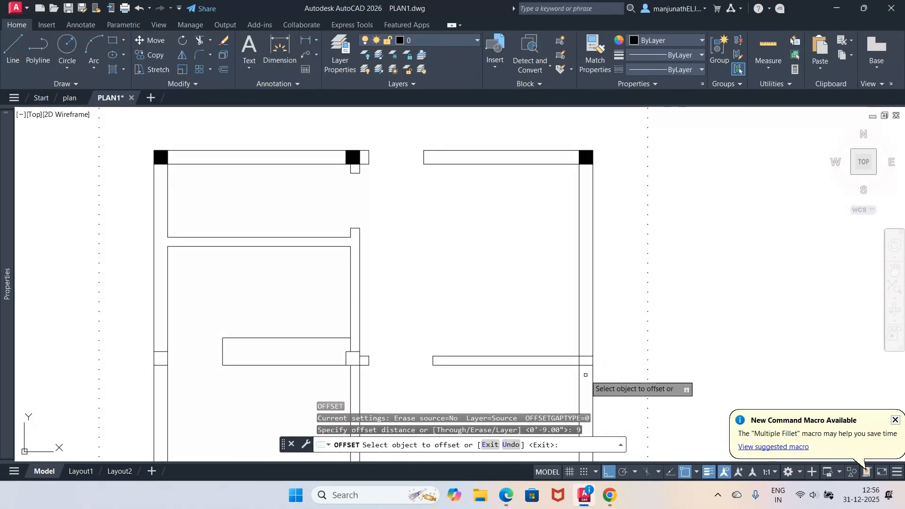
pyautogui.click(569, 363)
pyautogui.click(569, 350)
pyautogui.press('Return')
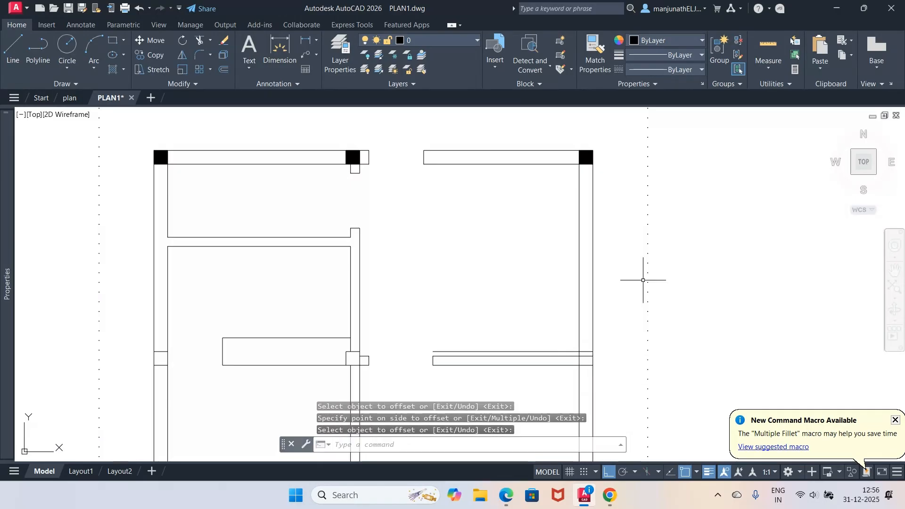
# Trim the offset line outside the right outer wall and the bedroom wall's top line inside the column square.
pyautogui.write('TR')
pyautogui.press('Return')
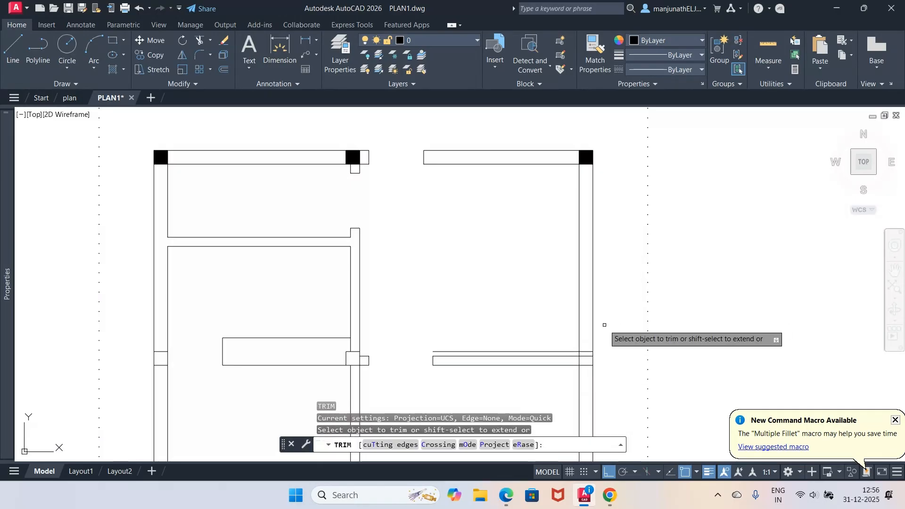
pyautogui.click(562, 351)
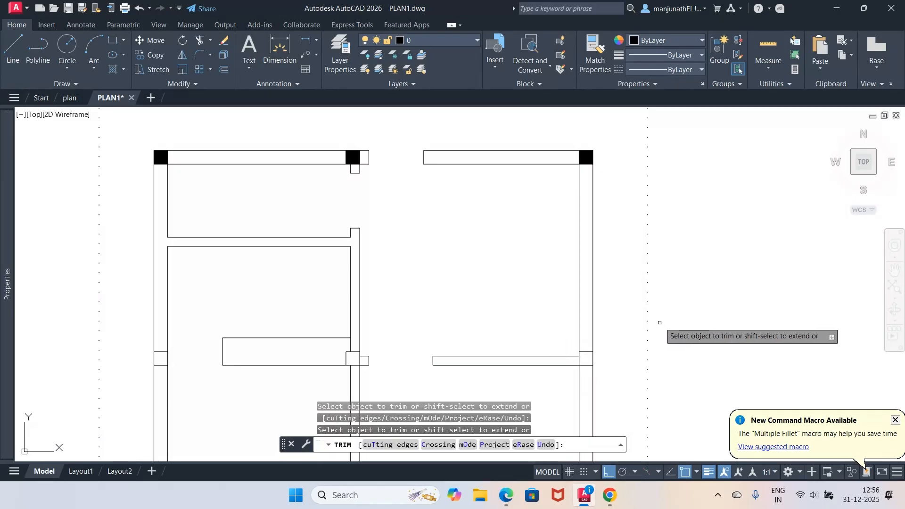
pyautogui.press('Return')
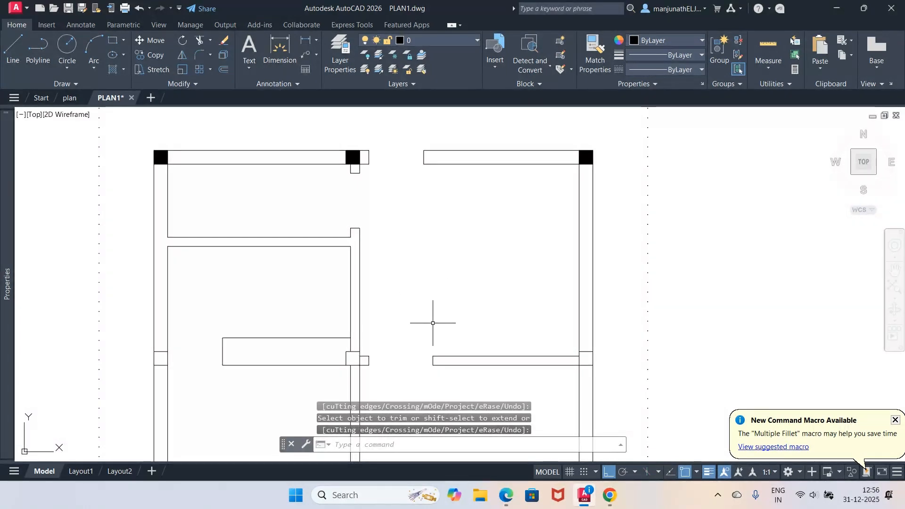
# Check the dining and living area in the reference PDF and trim away the vertical interior wall lines below the kitchen column.
pyautogui.click(507, 496)
pyautogui.click(505, 498)
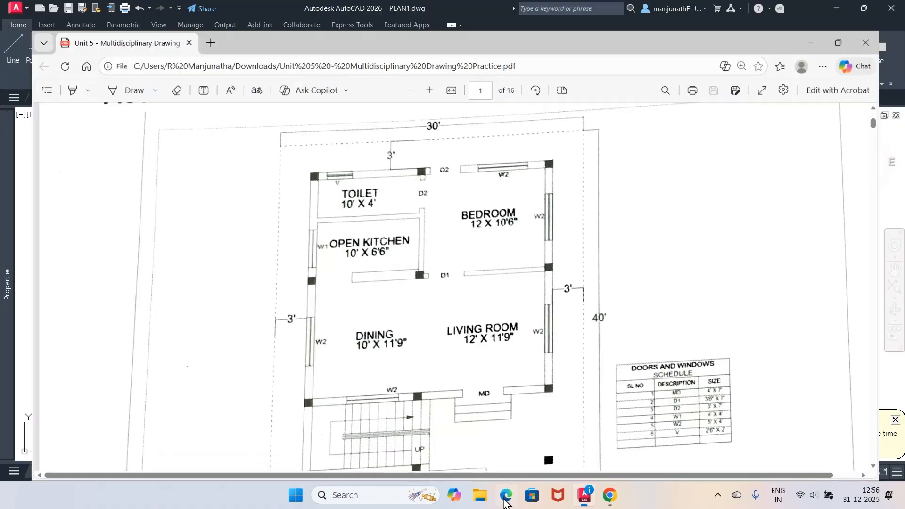
pyautogui.write('z')
pyautogui.press('Return')
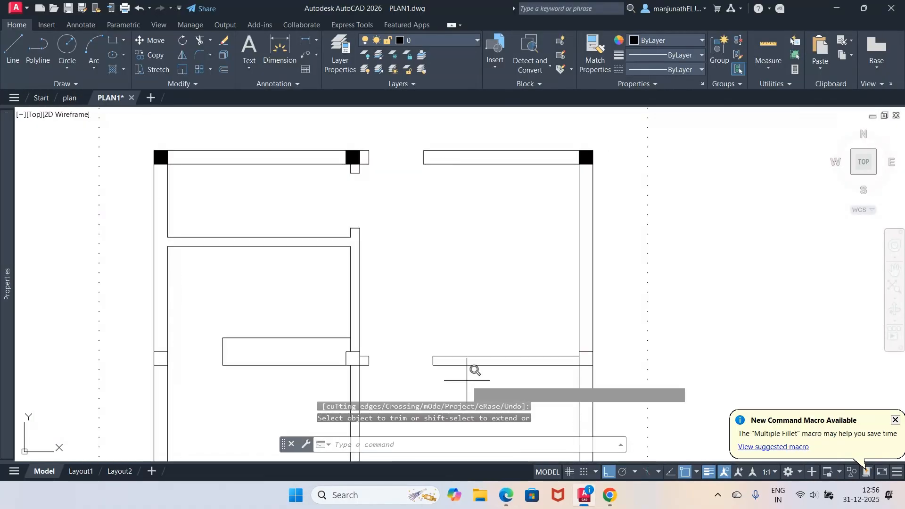
pyautogui.write('a')
pyautogui.press('Return')
pyautogui.write('tr')
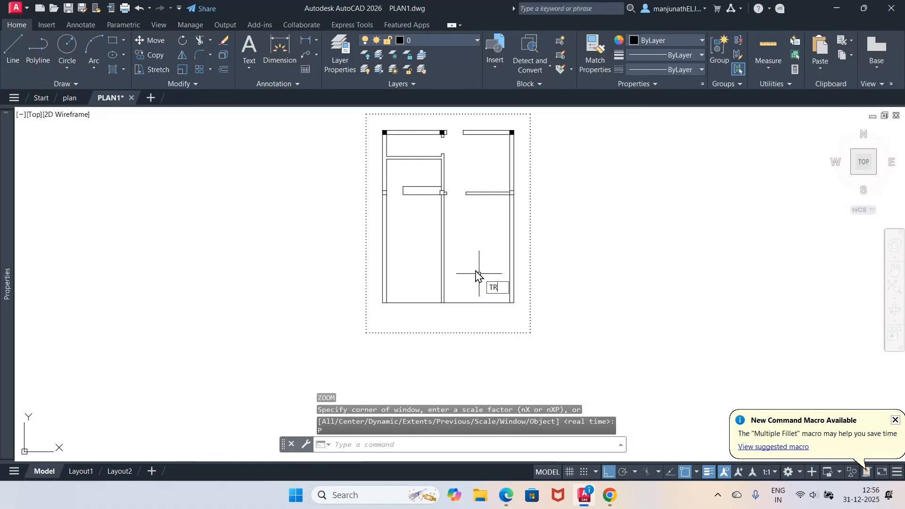
pyautogui.press('Return')
pyautogui.moveTo(465, 231); pyautogui.dragTo(423, 253)
pyautogui.press('Return')
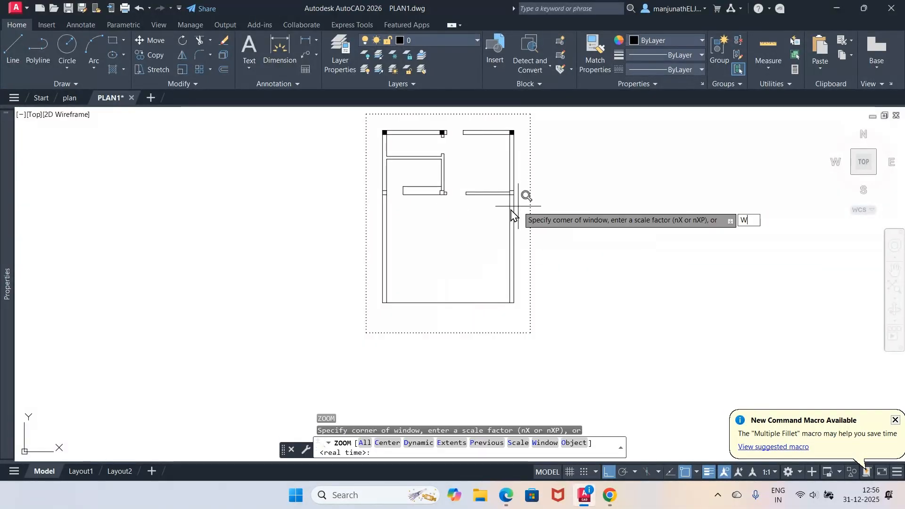
# Fill the left wall, kitchen and right wall column squares of the middle row with a solid hatch.
pyautogui.write('w')
pyautogui.press('Return')
pyautogui.click(366, 144)
pyautogui.click(553, 222)
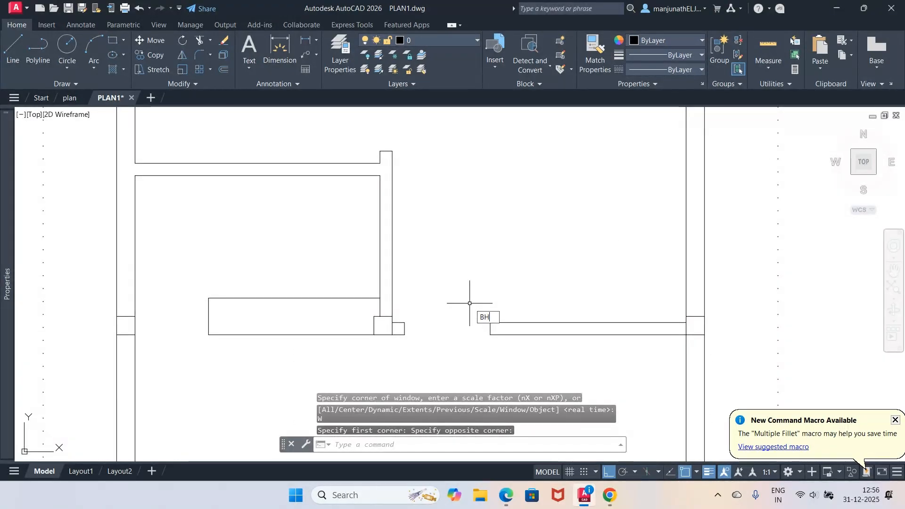
pyautogui.write('BH')
pyautogui.press('Return')
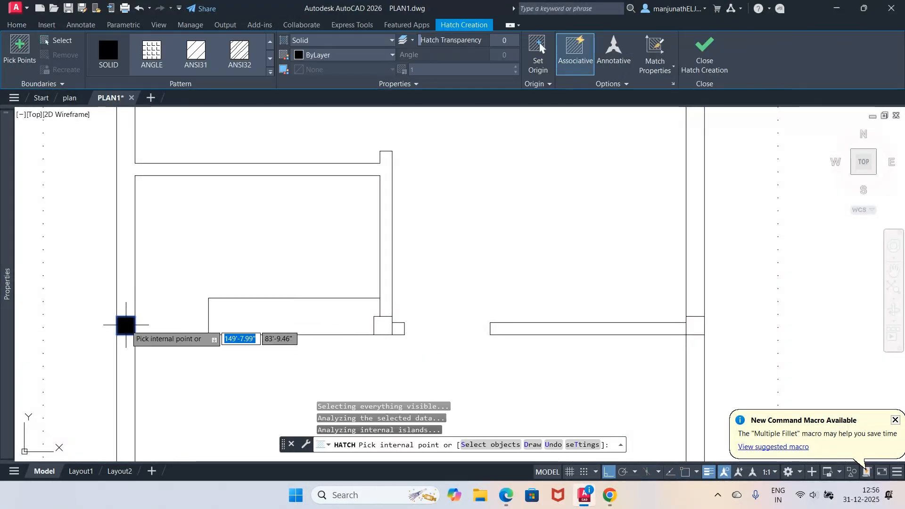
pyautogui.click(125, 326)
pyautogui.click(383, 325)
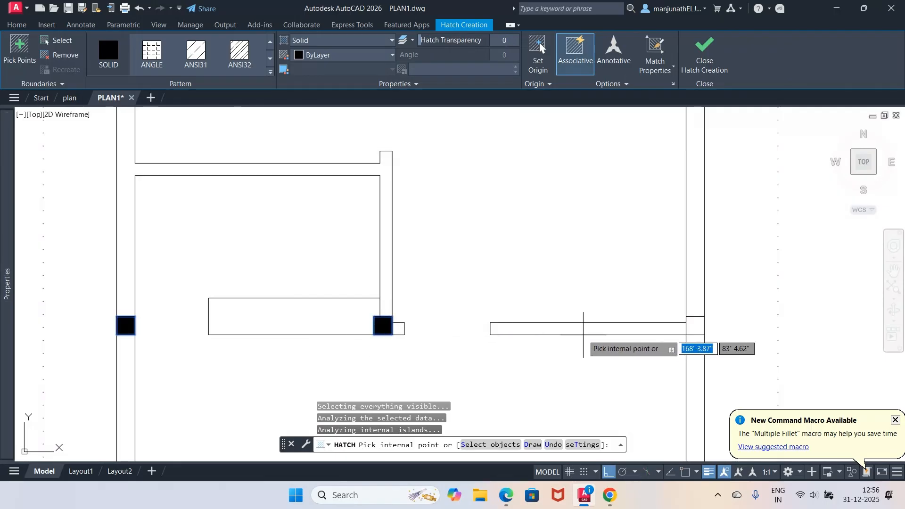
pyautogui.click(695, 326)
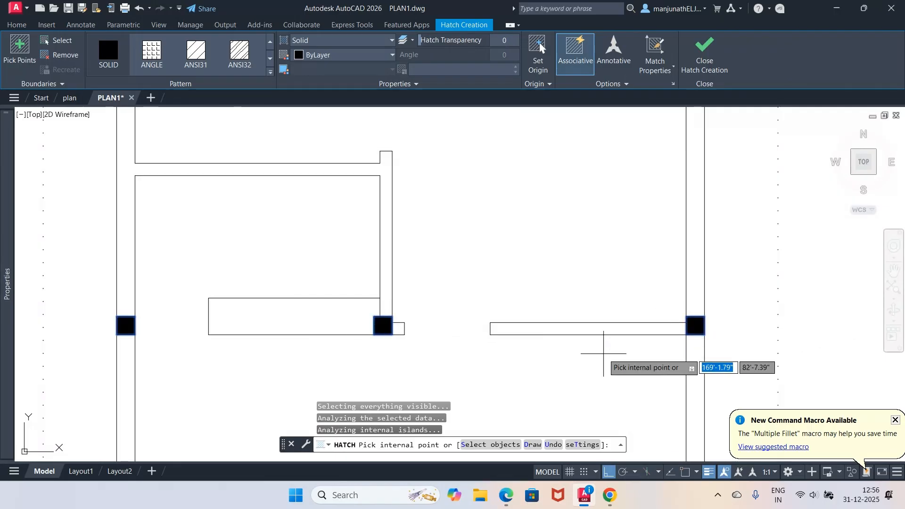
pyautogui.click(705, 47)
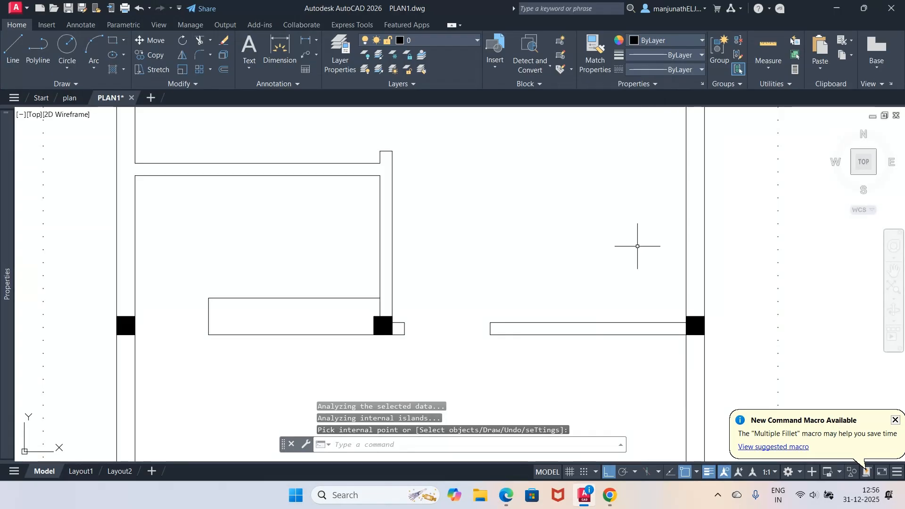
# Check the dining room size in the reference PDF and offset the kitchen counter wall's bottom line 11'9" downward.
pyautogui.click(505, 494)
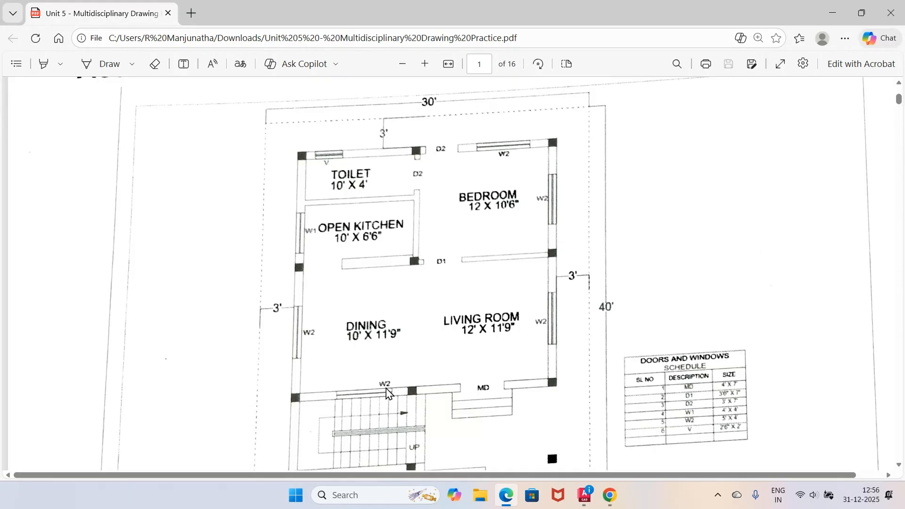
pyautogui.click(586, 500)
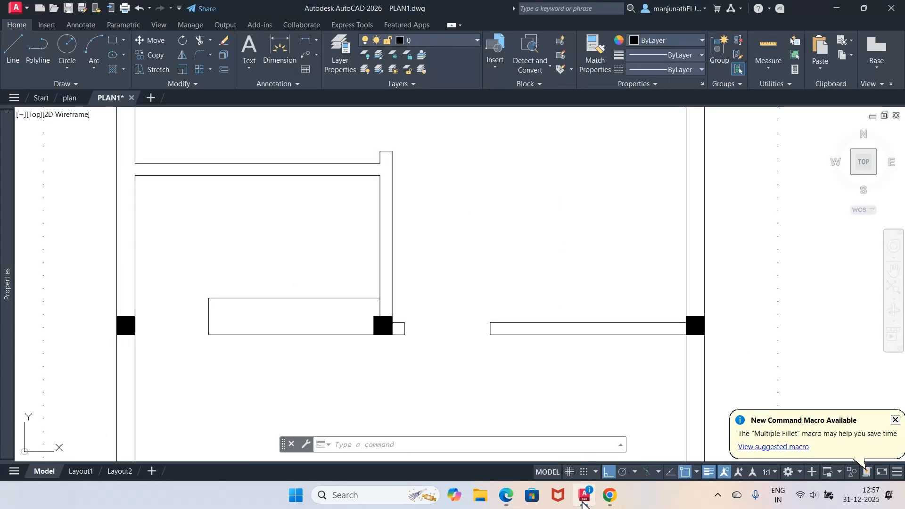
pyautogui.write('Z')
pyautogui.press('Return')
pyautogui.write('P')
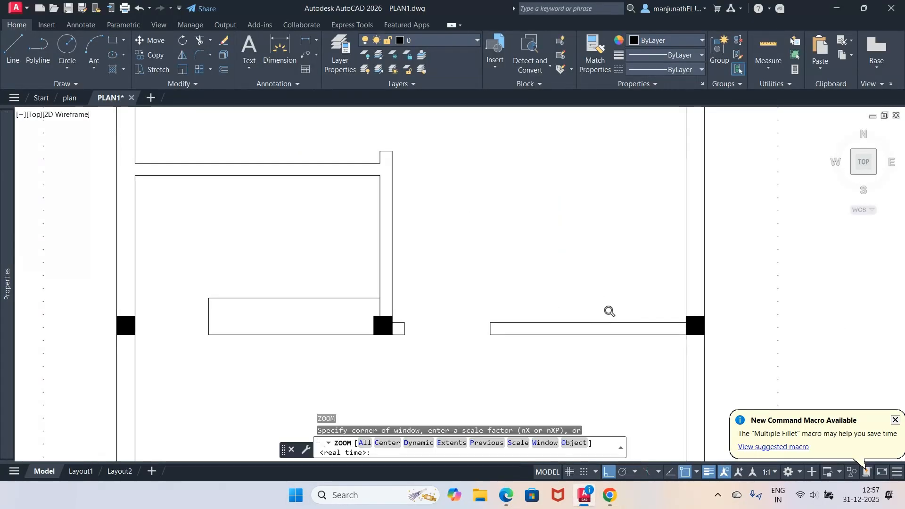
pyautogui.press('Return')
pyautogui.write('O')
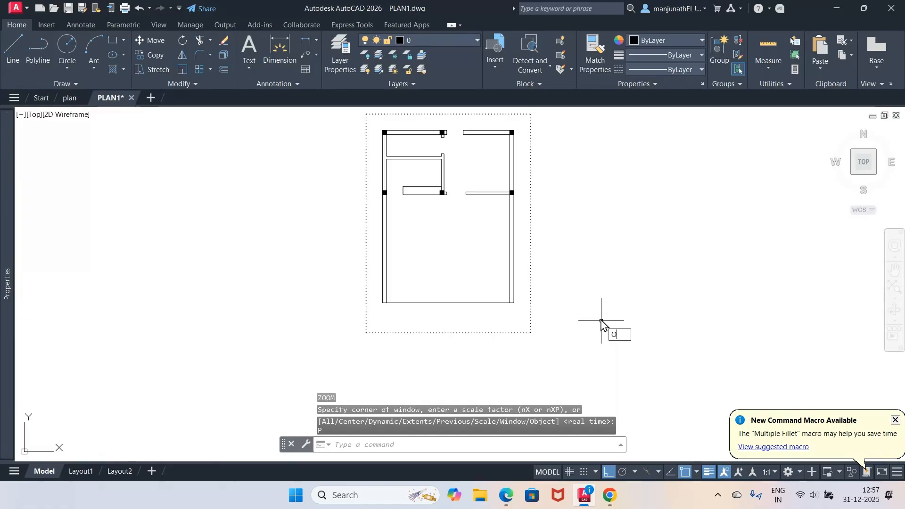
pyautogui.press('Return')
pyautogui.write('11')
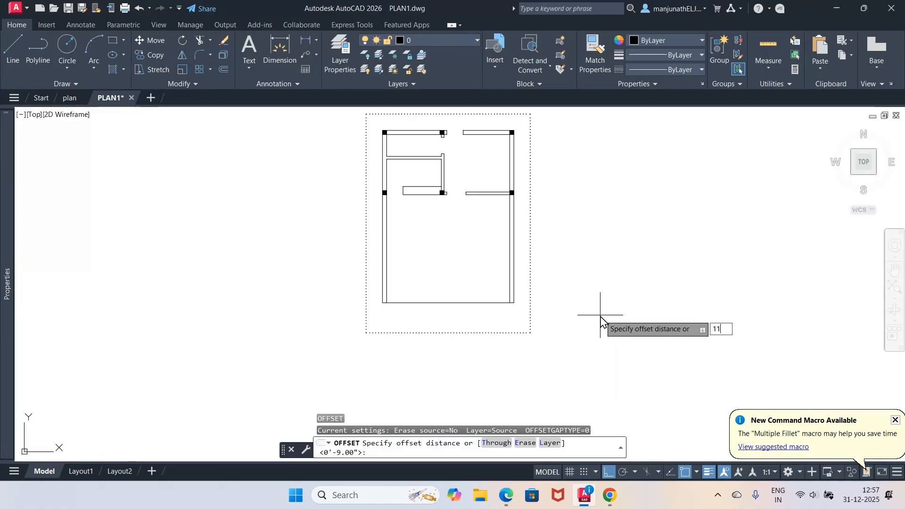
pyautogui.write("'9")
pyautogui.press('Return')
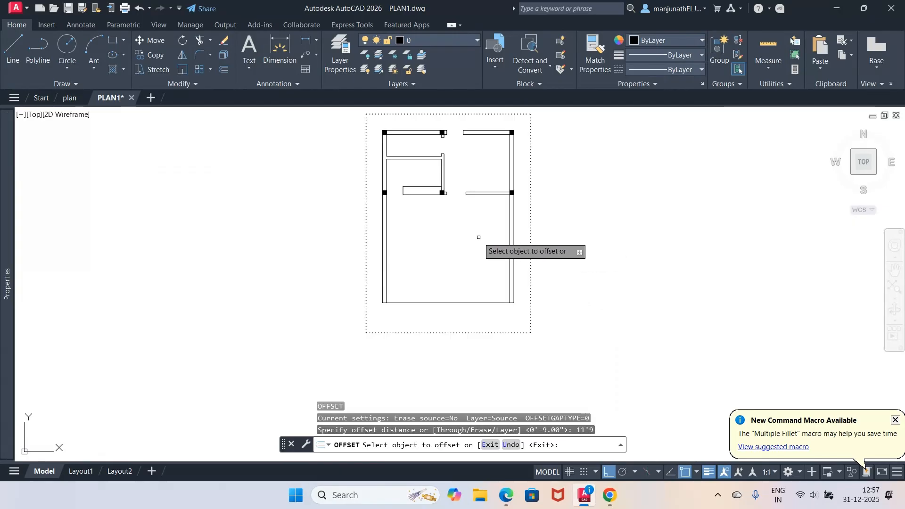
pyautogui.write('O')
pyautogui.press('Return')
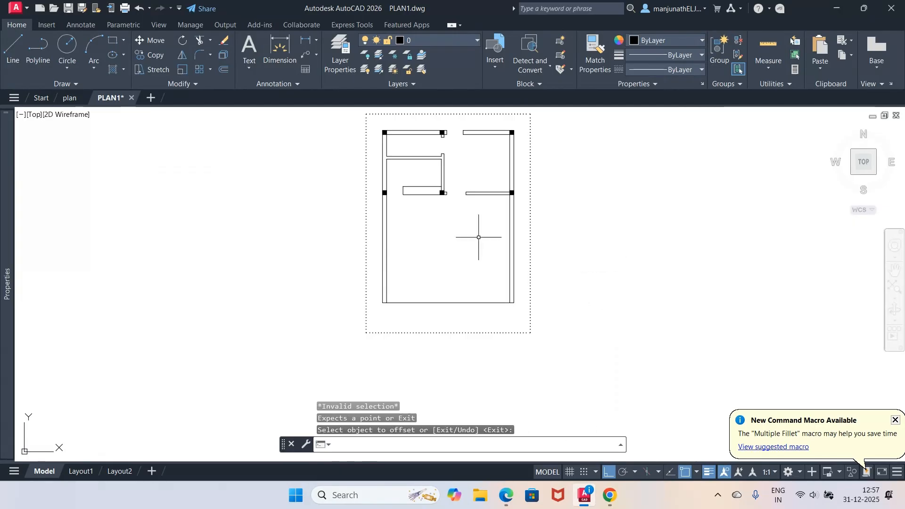
pyautogui.press('Return')
pyautogui.press('Return')
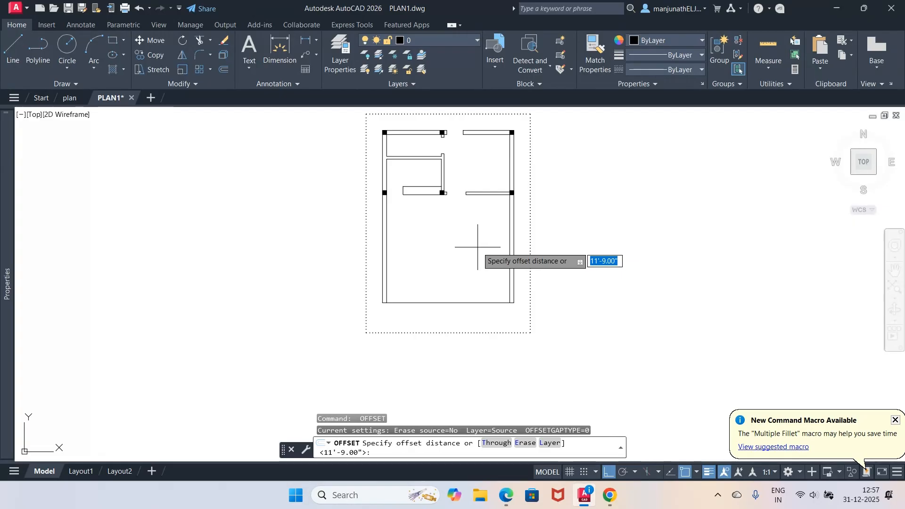
pyautogui.press('Return')
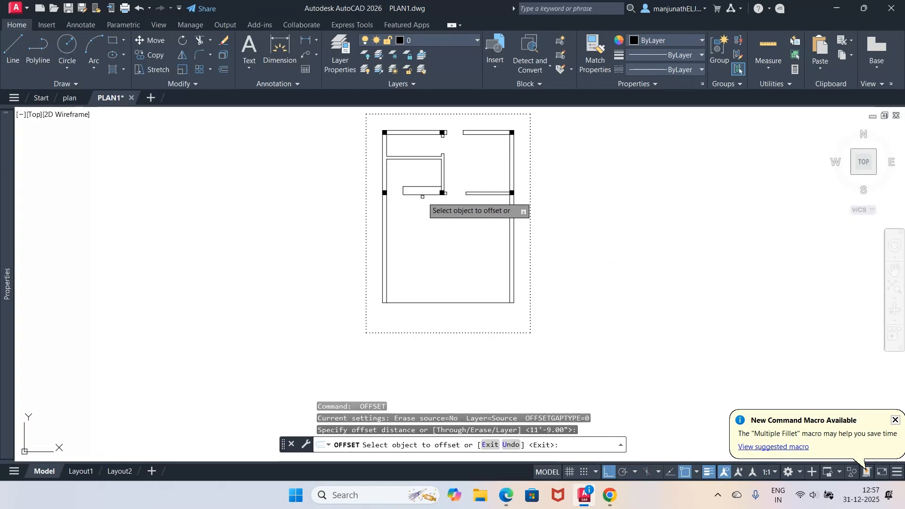
pyautogui.click(415, 193)
pyautogui.click(426, 224)
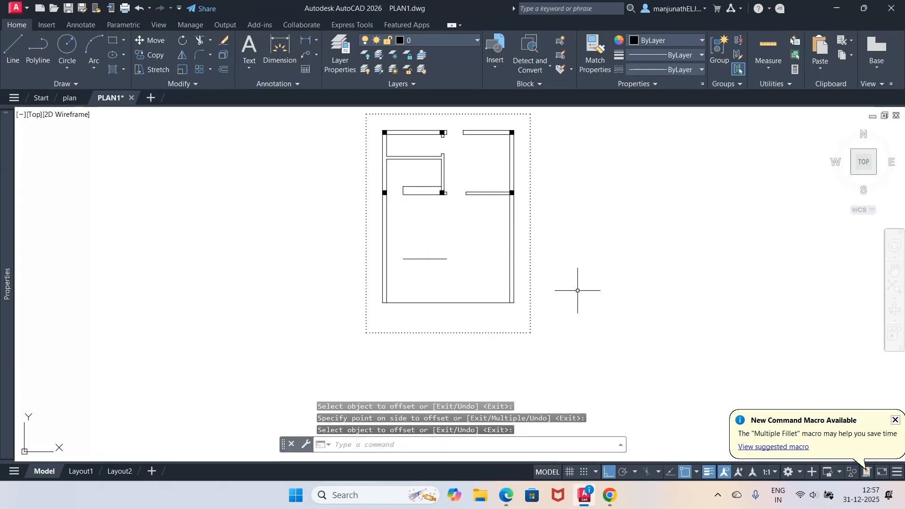
# Check the front wall in the reference PDF and offset the dining area's new lower line 9" downward for the wall thickness.
pyautogui.click(508, 497)
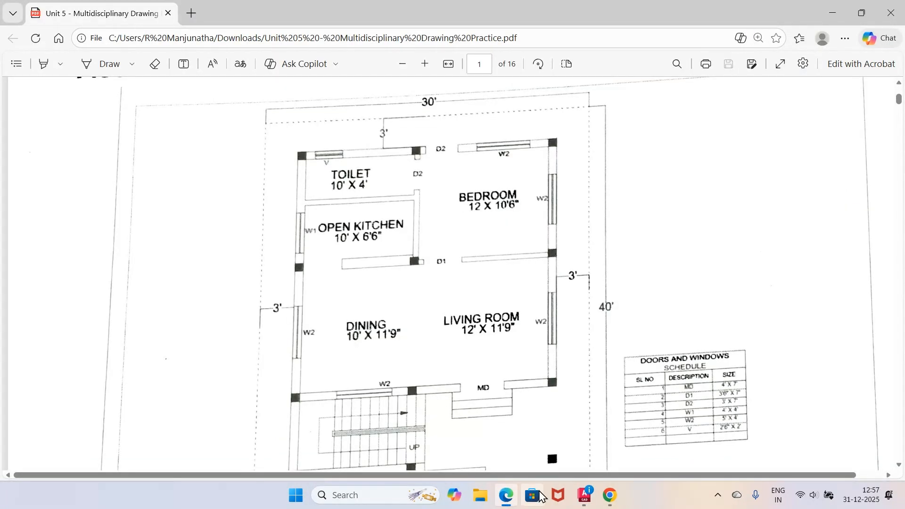
pyautogui.click(584, 495)
pyautogui.write('o')
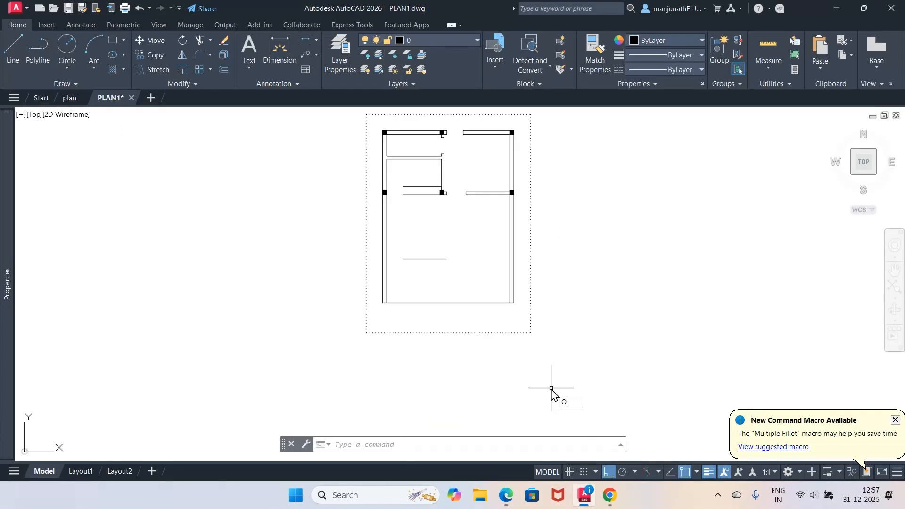
pyautogui.press('Return')
pyautogui.write('9')
pyautogui.press('Return')
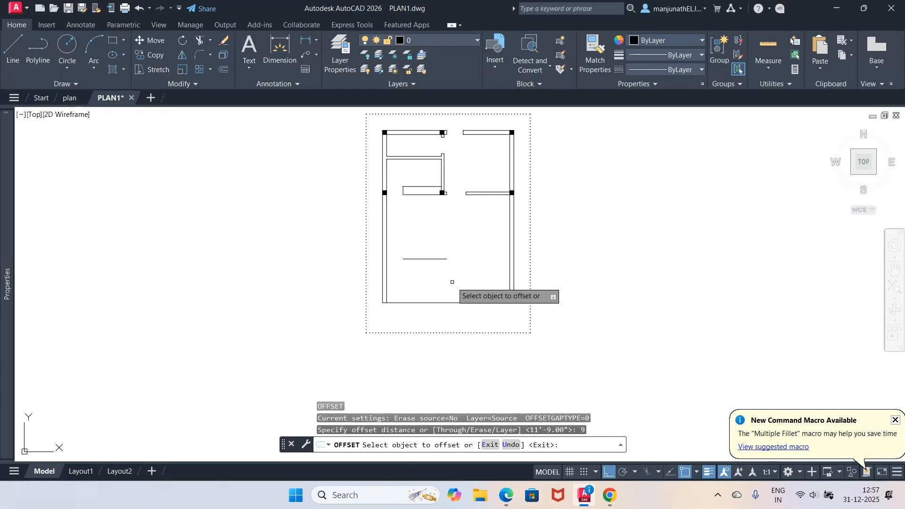
pyautogui.click(440, 259)
pyautogui.click(536, 263)
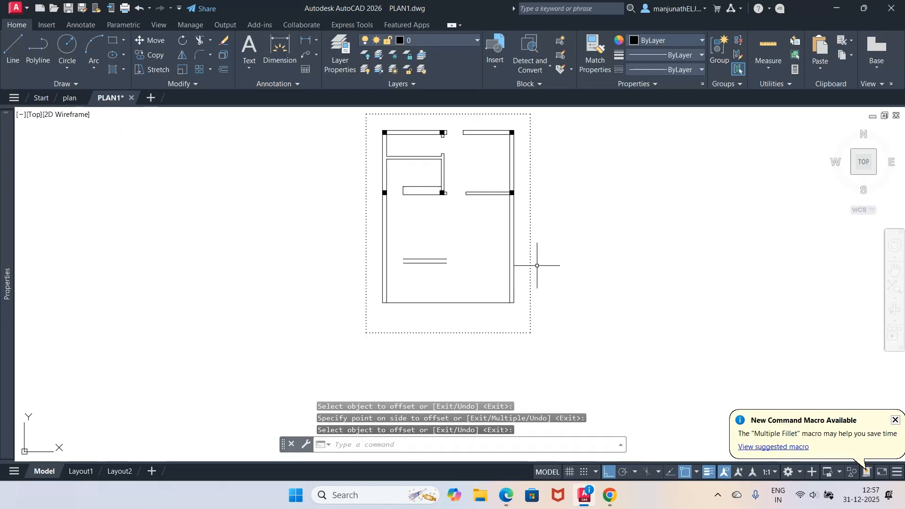
# Extend both front wall lines at both ends to the inner faces of the left and right outer walls.
pyautogui.write('EX')
pyautogui.press('Return')
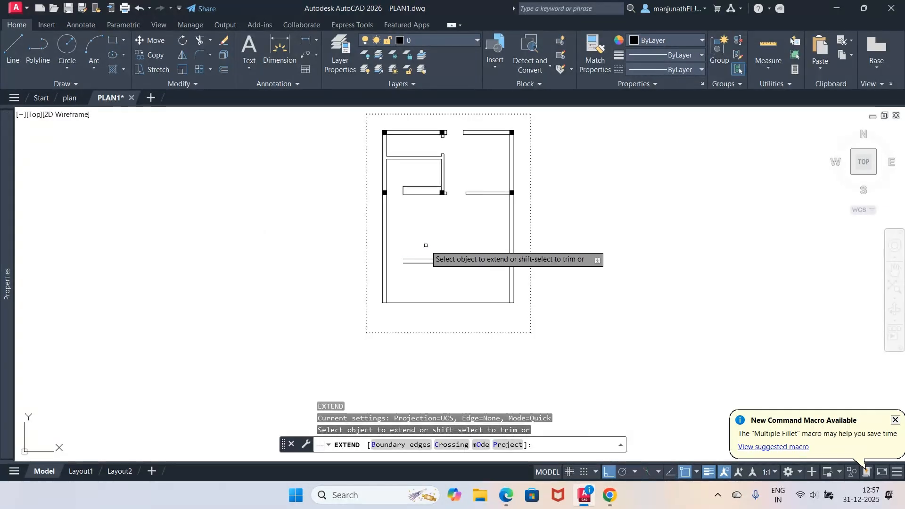
pyautogui.moveTo(426, 246); pyautogui.dragTo(431, 285)
pyautogui.moveTo(418, 247); pyautogui.dragTo(463, 297)
pyautogui.press('Return')
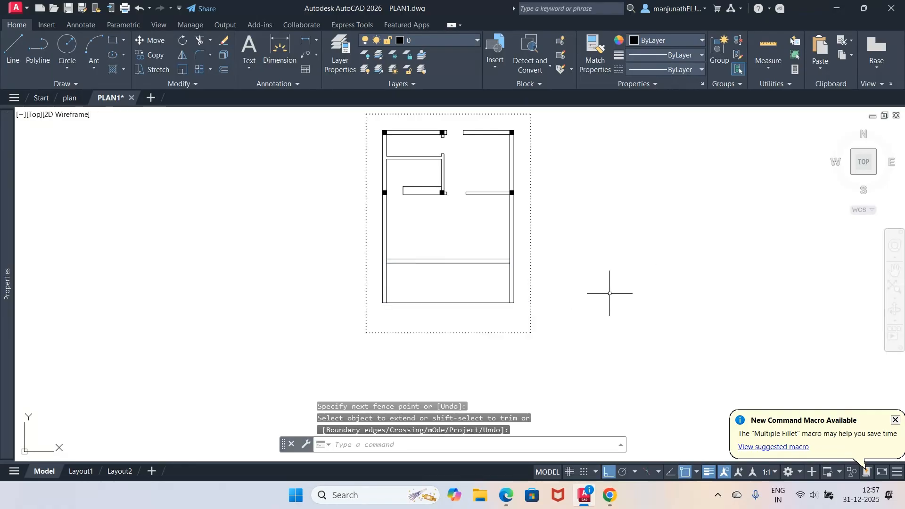
# Check the front wall columns in the reference PDF and draw a vertical line from the kitchen column's lower-right corner down past the front wall.
pyautogui.click(585, 496)
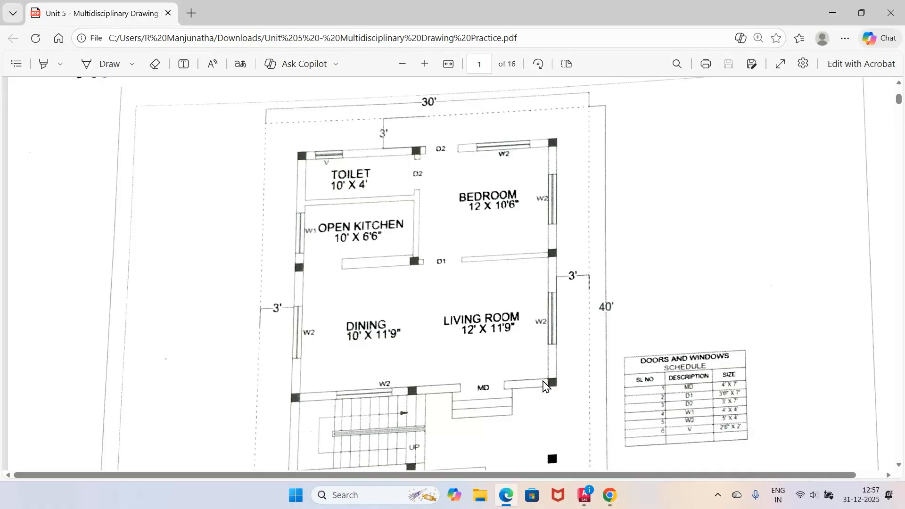
pyautogui.scroll(2, 545, 386)
pyautogui.scroll(-3, 545, 385)
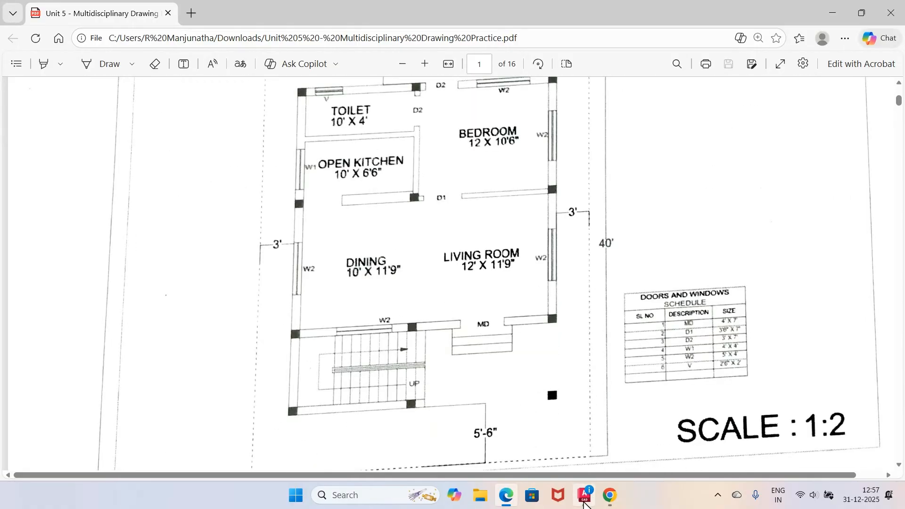
pyautogui.click(587, 502)
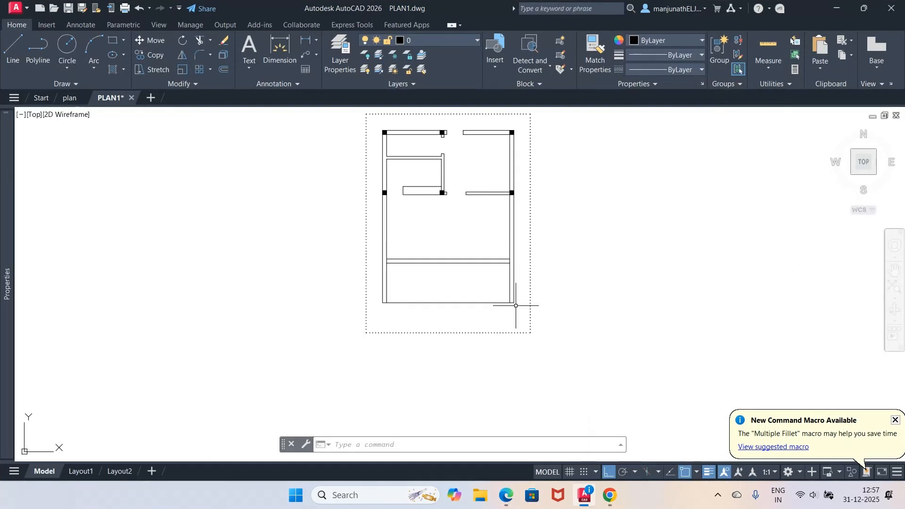
pyautogui.write('z')
pyautogui.press('Return')
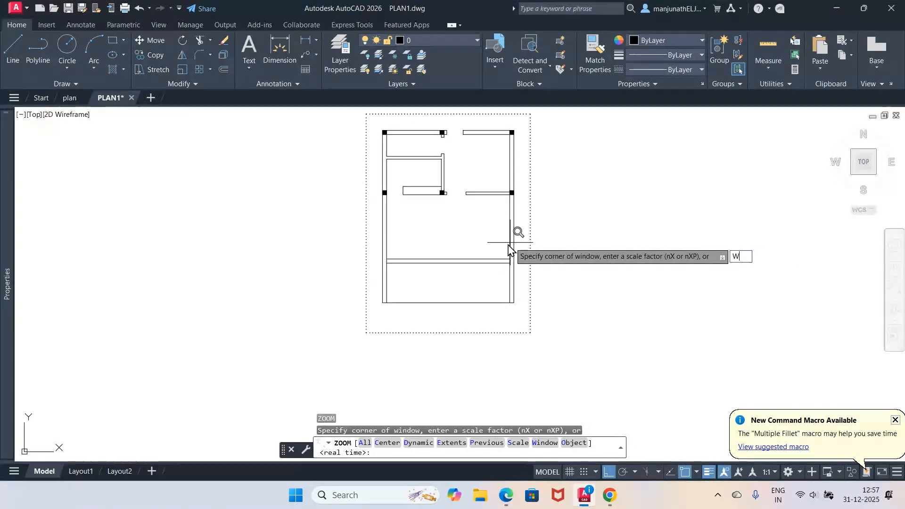
pyautogui.write('w')
pyautogui.press('Return')
pyautogui.click(356, 180)
pyautogui.click(408, 220)
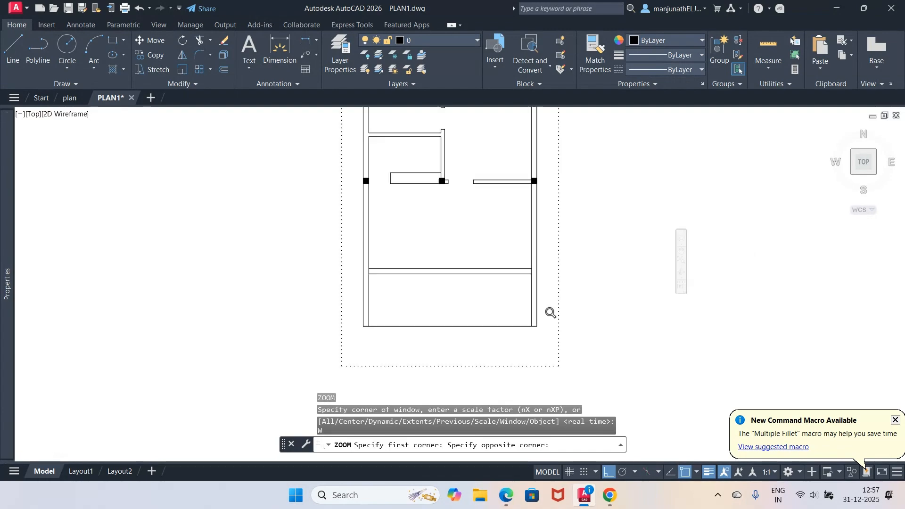
pyautogui.write('l')
pyautogui.press('Return')
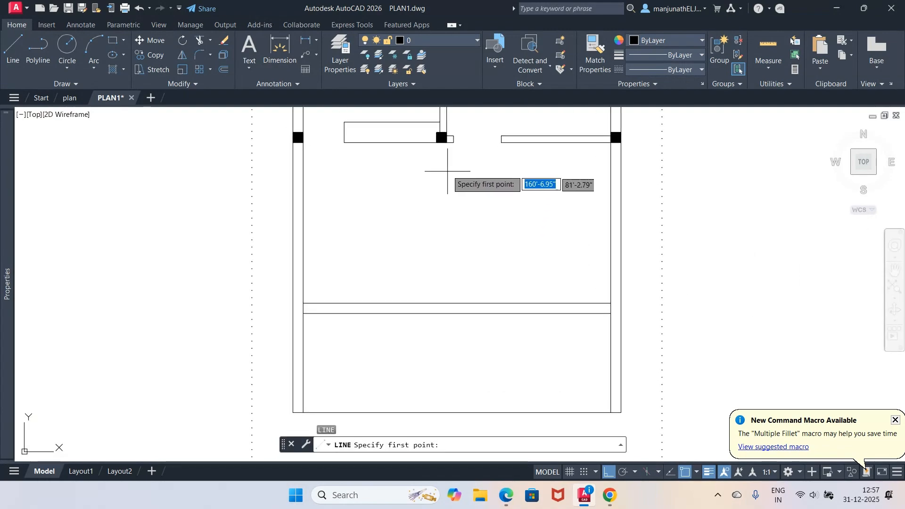
pyautogui.click(446, 141)
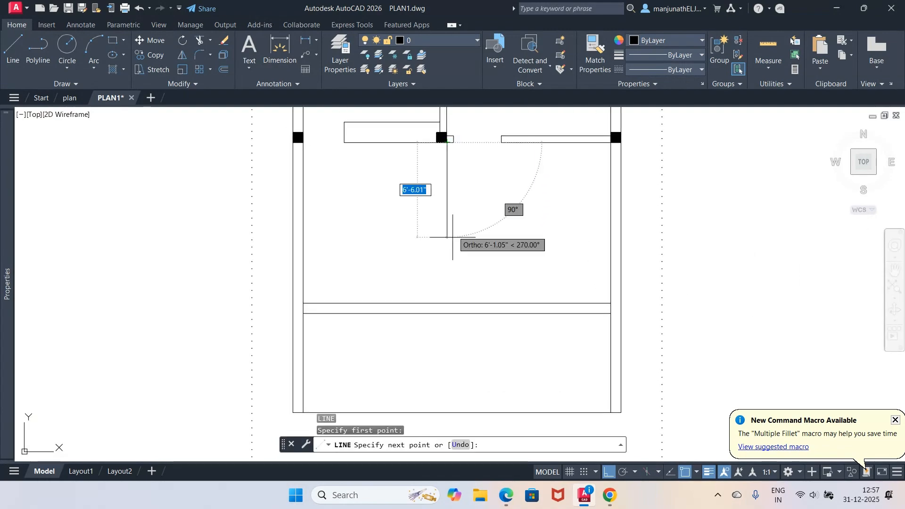
pyautogui.click(446, 342)
pyautogui.press('Return')
# Draw a second vertical line from the kitchen column's lower-left corner down past the front wall.
pyautogui.press('Return')
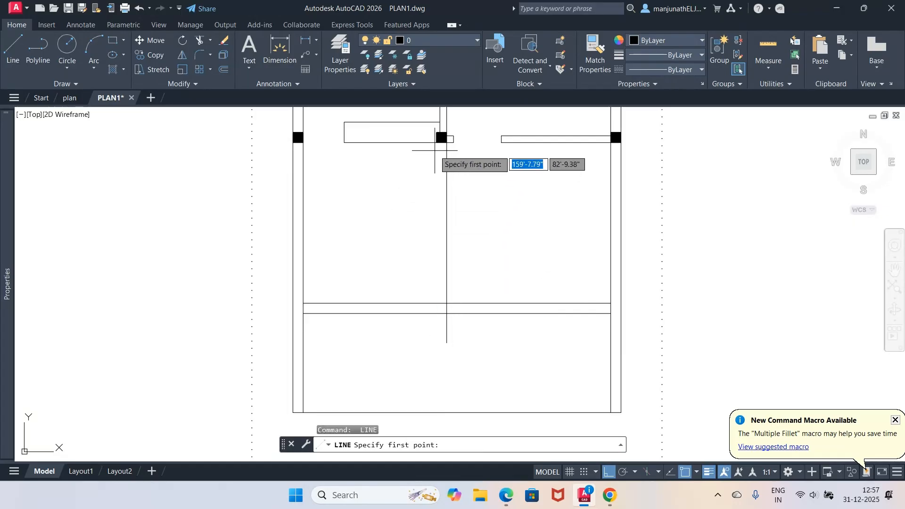
pyautogui.click(438, 142)
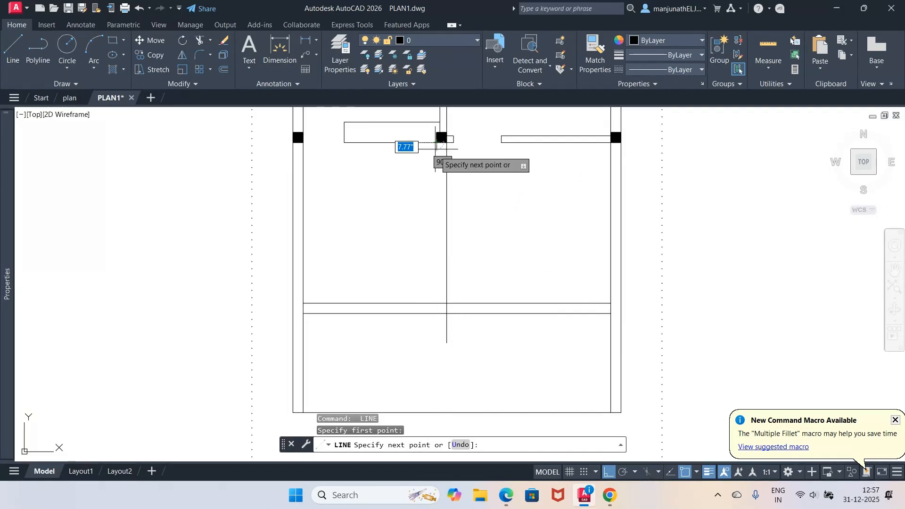
pyautogui.click(436, 350)
pyautogui.press('Return')
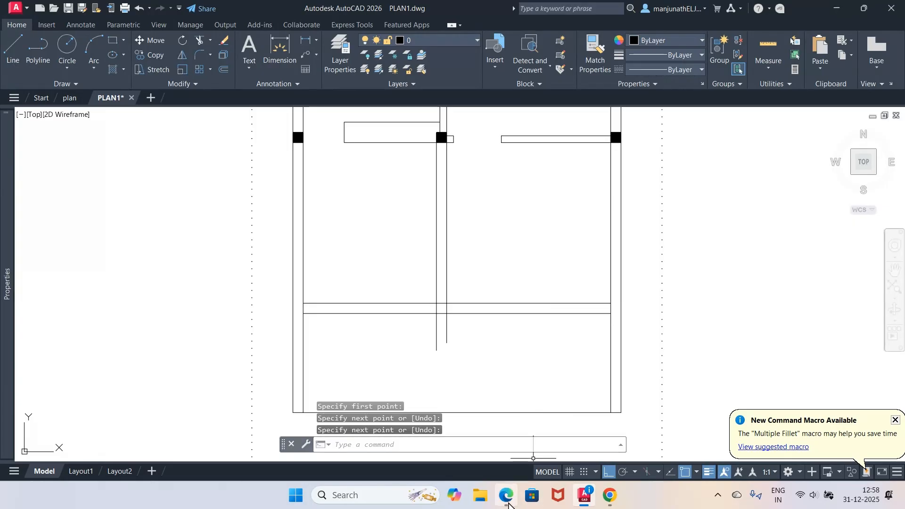
# Trim the two vertical lines above and below the front wall, leaving a column square within the wall thickness.
pyautogui.click(508, 502)
pyautogui.click(508, 502)
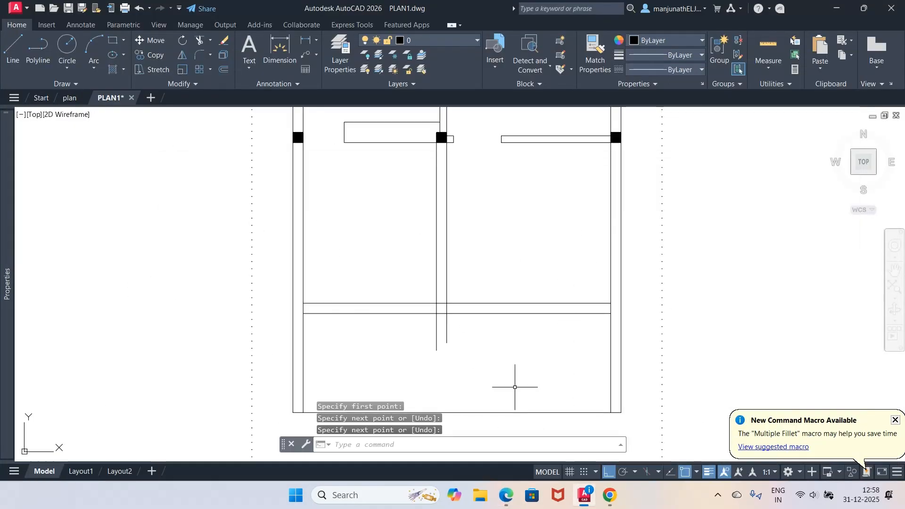
pyautogui.write('TR')
pyautogui.press('Return')
pyautogui.click(483, 263)
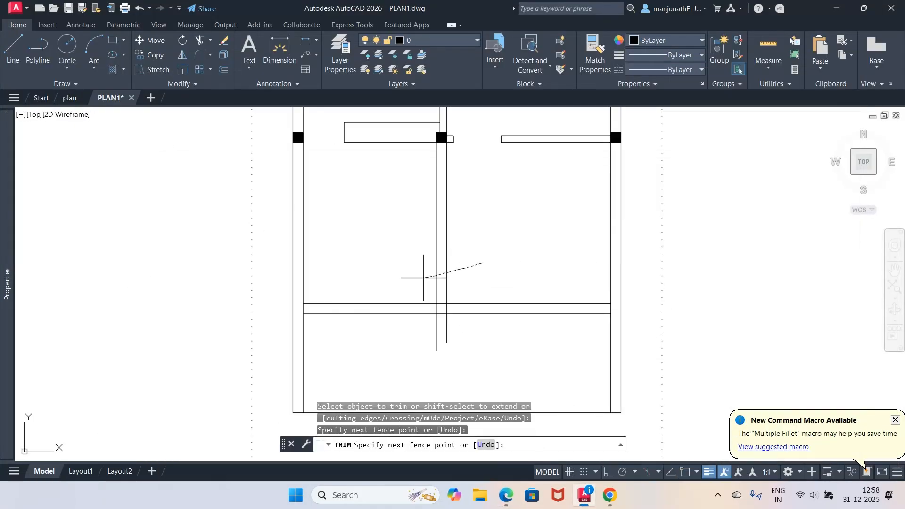
pyautogui.click(421, 279)
pyautogui.click(469, 323)
pyautogui.click(415, 326)
pyautogui.press('Return')
pyautogui.press('Return')
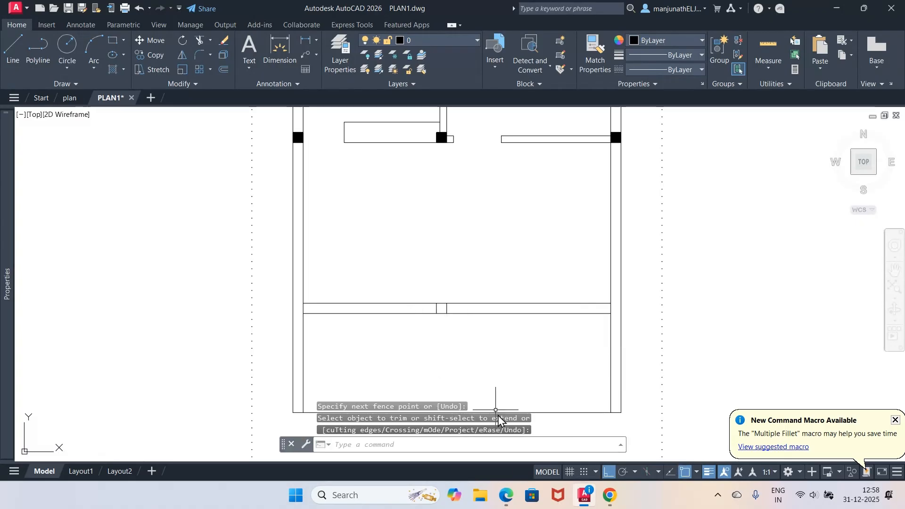
# Check the dining and living room widths in the reference PDF and measure the front wall's inner length between the side walls.
pyautogui.click(508, 502)
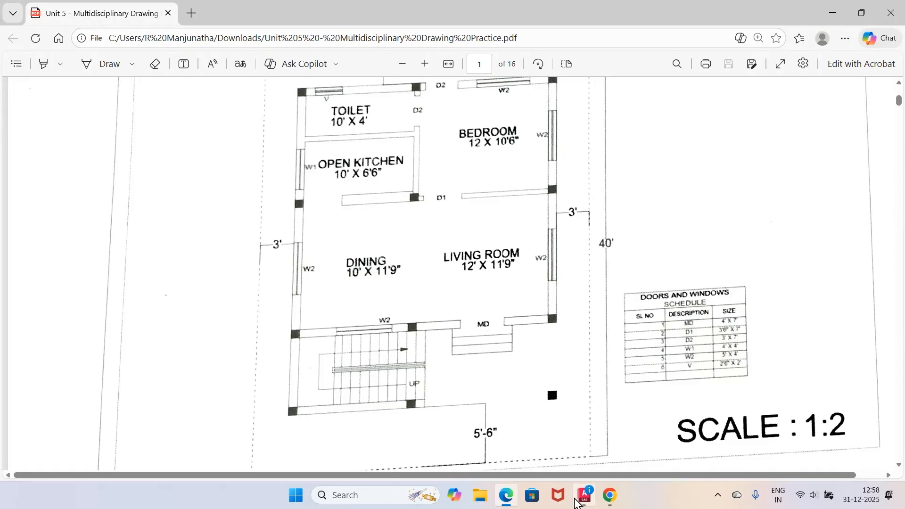
pyautogui.click(584, 495)
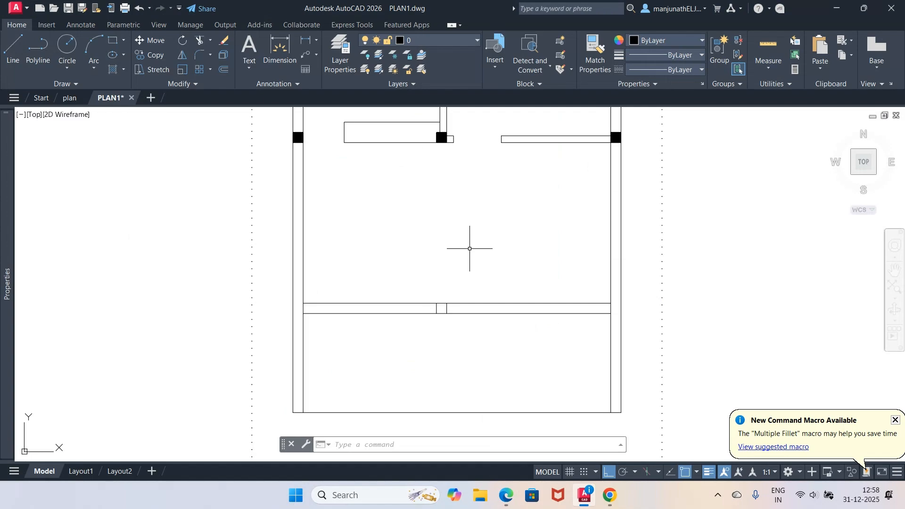
pyautogui.write('dist')
pyautogui.press('Return')
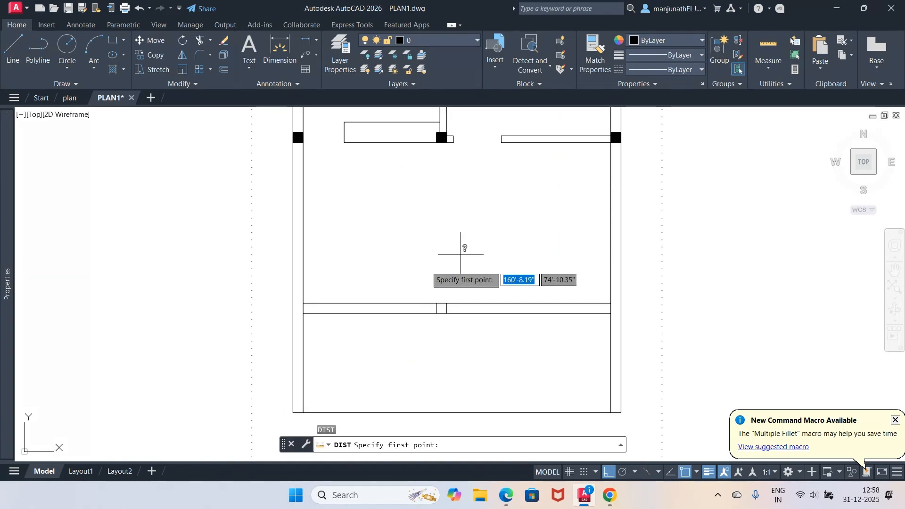
pyautogui.click(318, 308)
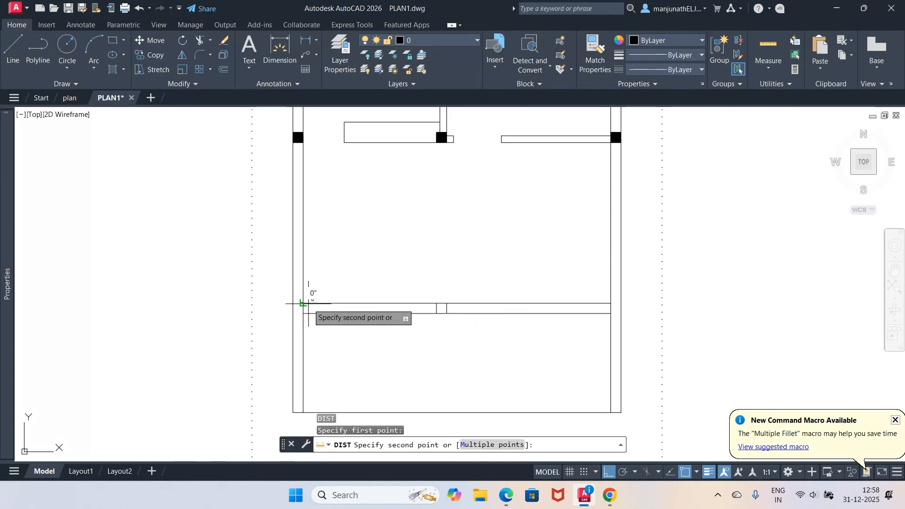
pyautogui.click(609, 301)
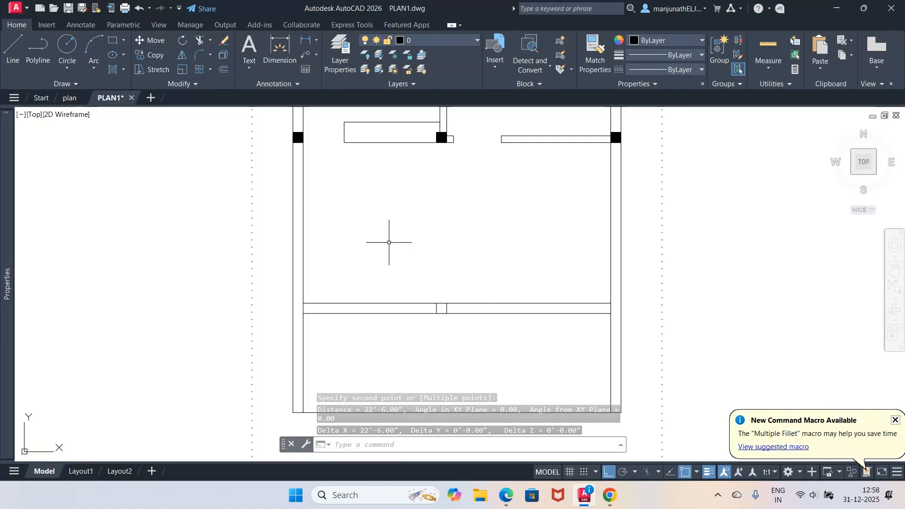
pyautogui.scroll(2, 460, 212)
pyautogui.scroll(-2, 469, 218)
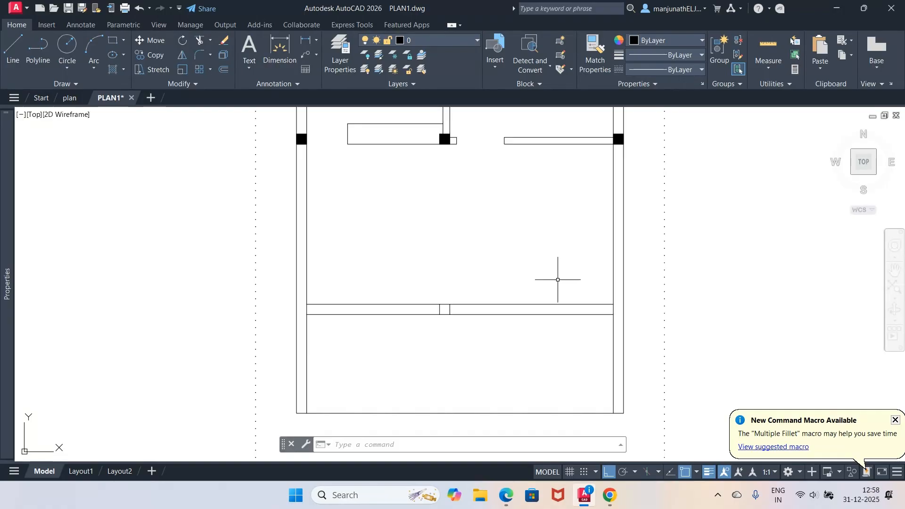
# Check the living room's front corner in the reference PDF and fillet the front wall's inner and outer lines to the right wall's matching lines.
pyautogui.click(578, 501)
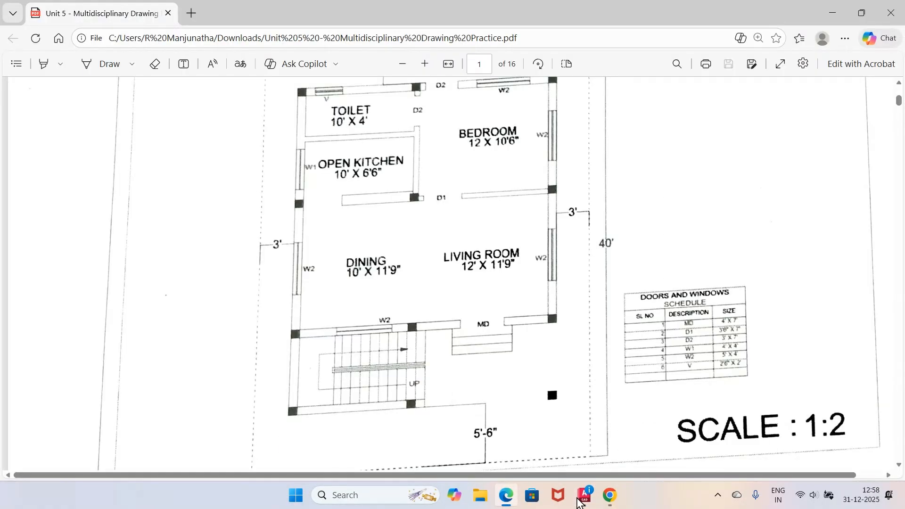
pyautogui.click(580, 501)
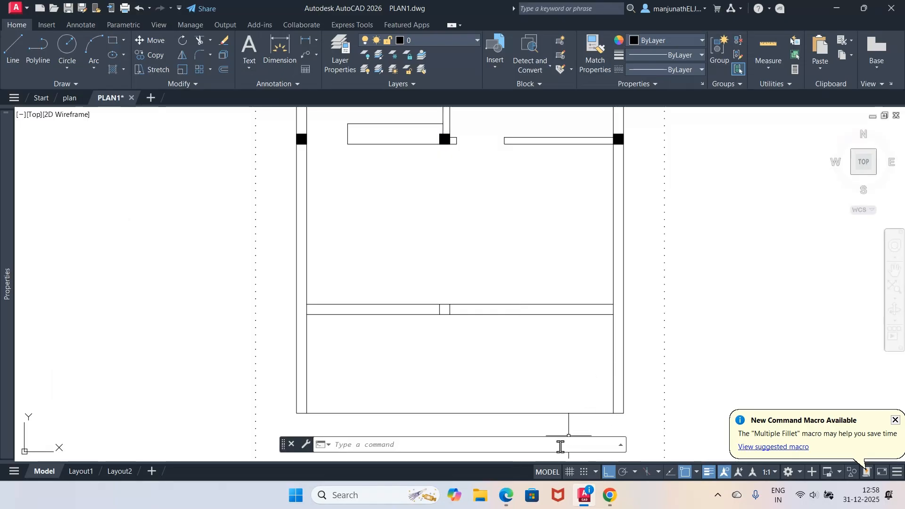
pyautogui.click(506, 501)
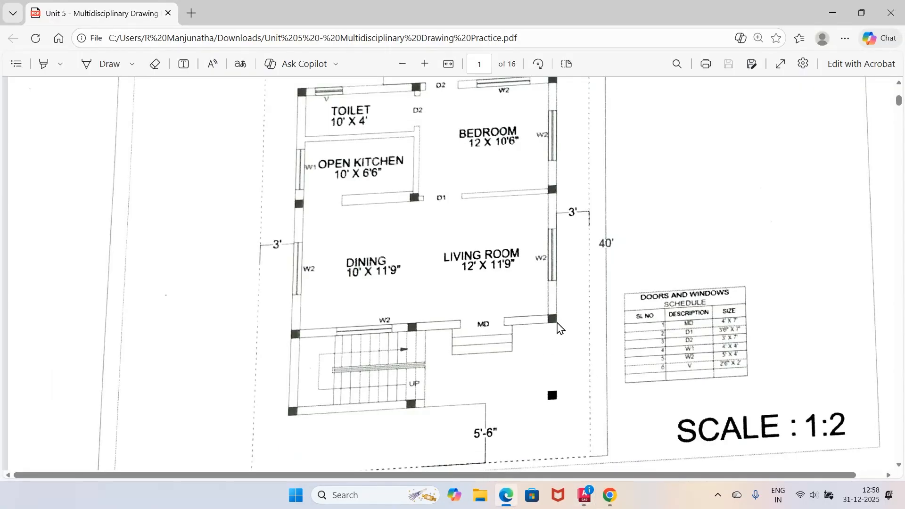
pyautogui.click(585, 500)
pyautogui.write('F')
pyautogui.press('Return')
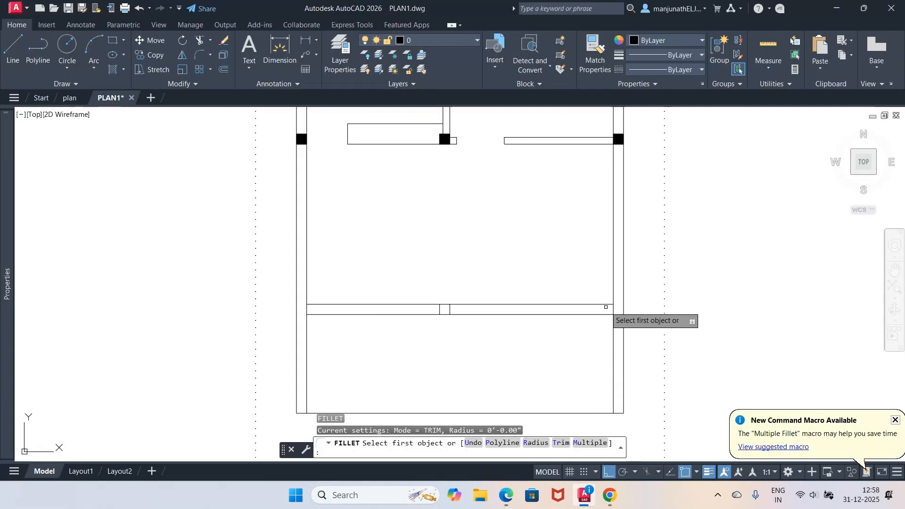
pyautogui.click(608, 306)
pyautogui.click(613, 292)
pyautogui.press('Return')
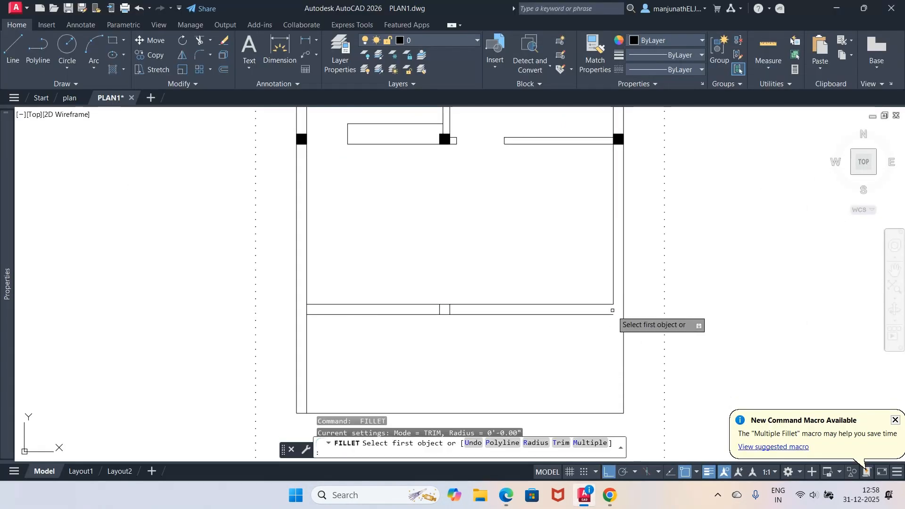
pyautogui.click(611, 314)
pyautogui.click(622, 304)
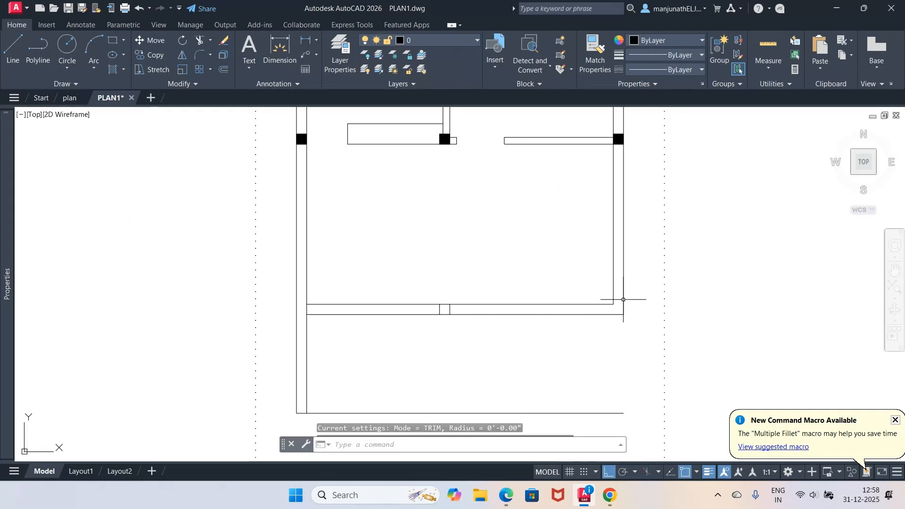
# Extend the inner lines of the right and front walls to the outer wall lines, closing the corner column square.
pyautogui.write('EX')
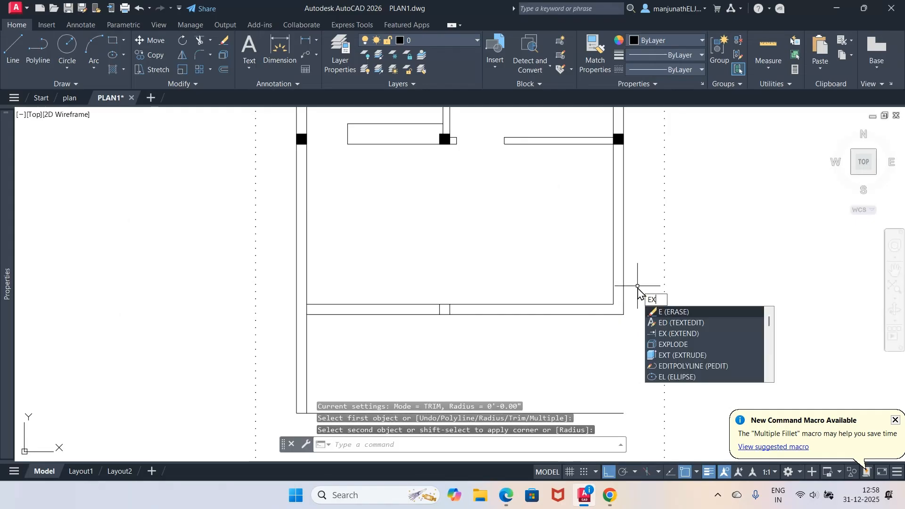
pyautogui.press('Return')
pyautogui.click(613, 301)
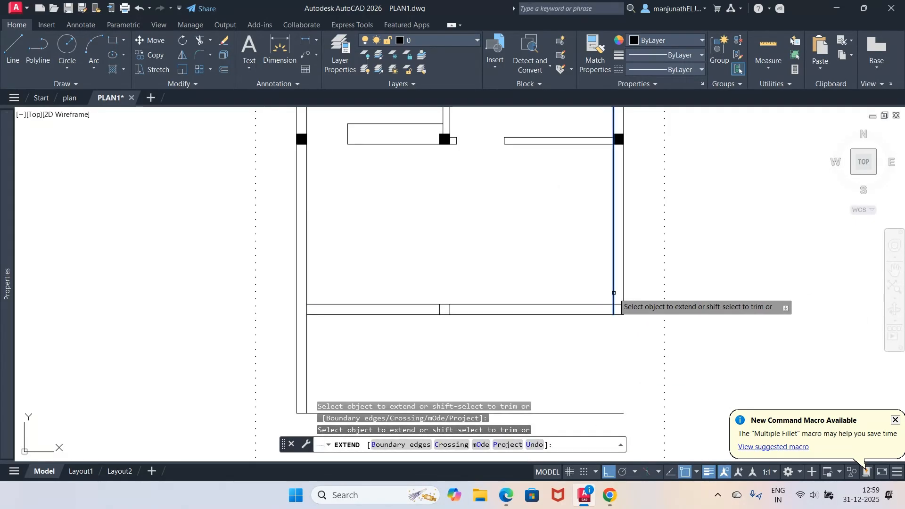
pyautogui.press('Return')
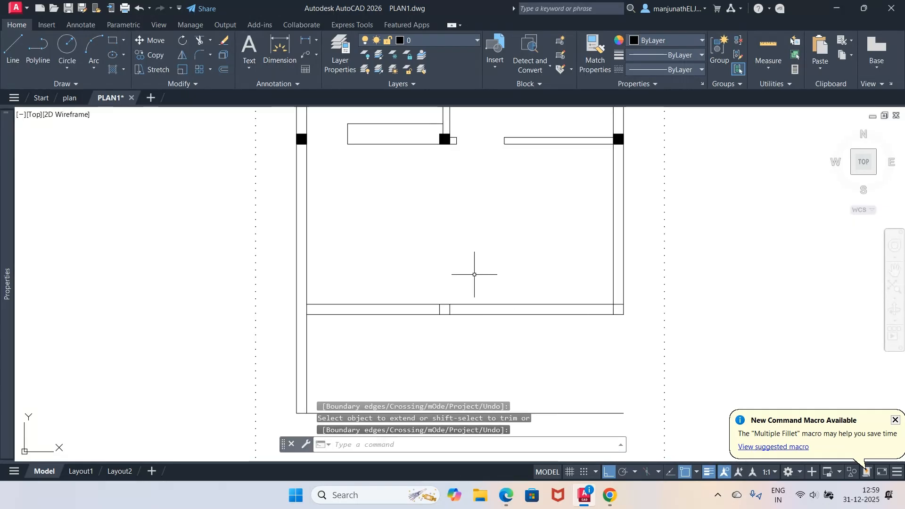
pyautogui.click(503, 494)
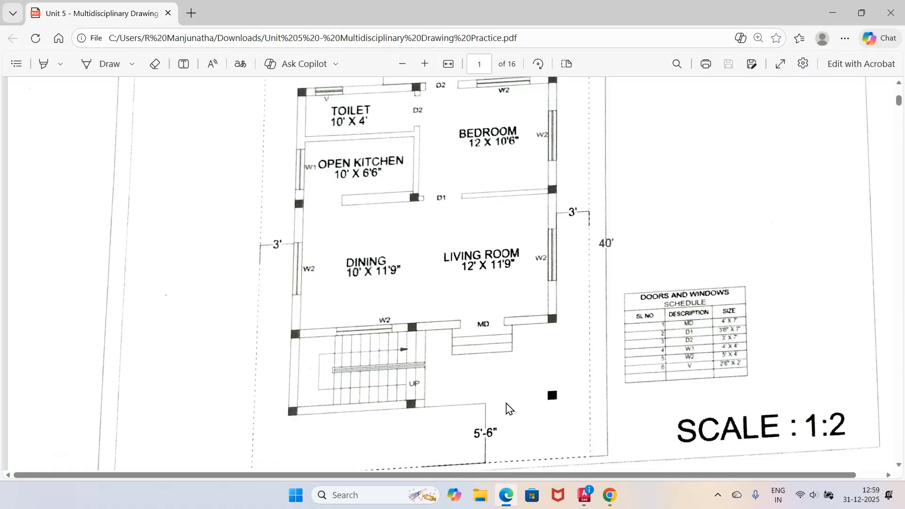
pyautogui.click(584, 494)
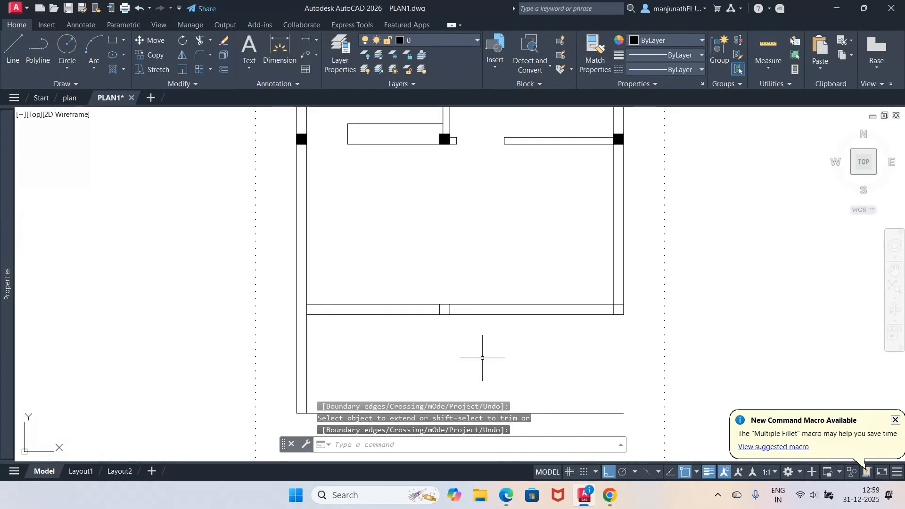
pyautogui.write('BH')
pyautogui.press('Return')
pyautogui.press('Escape')
pyautogui.press('Escape')
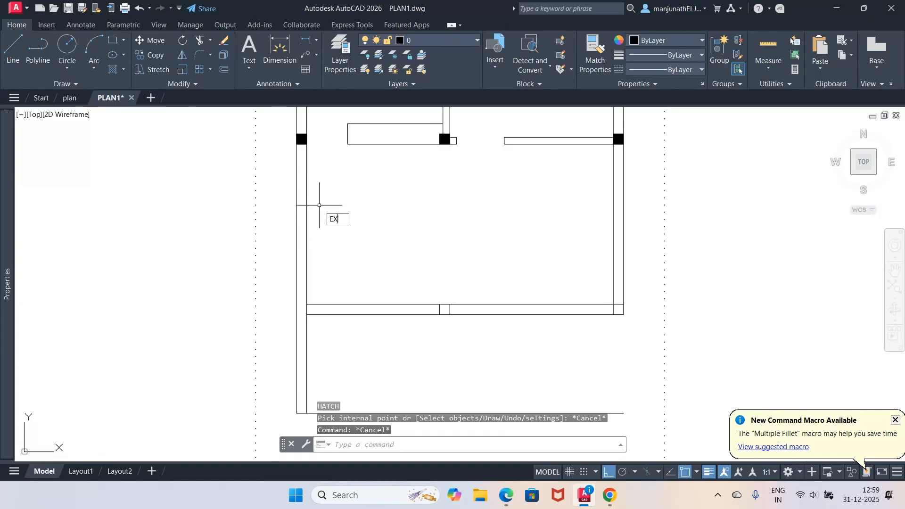
# Extend both front wall lines across the left wall to its outer line, forming the left column square.
pyautogui.press('Return')
pyautogui.moveTo(315, 295); pyautogui.dragTo(318, 329)
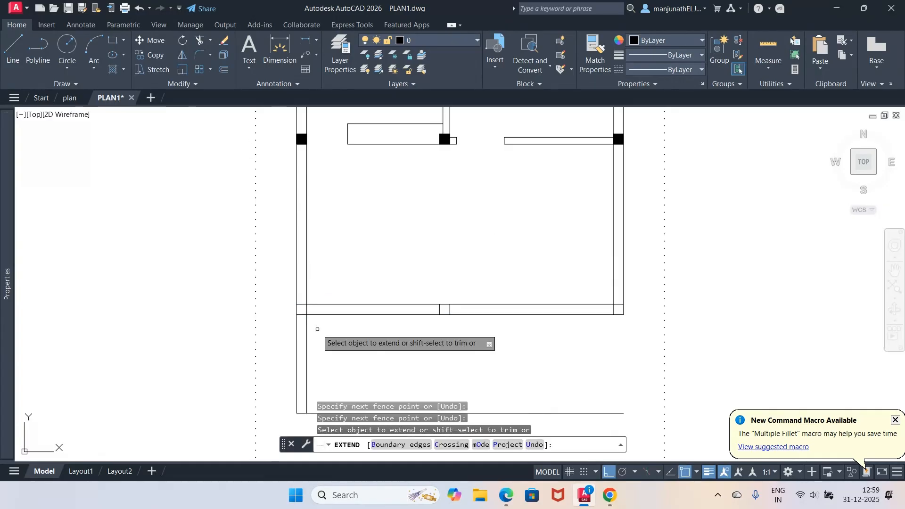
pyautogui.press('Return')
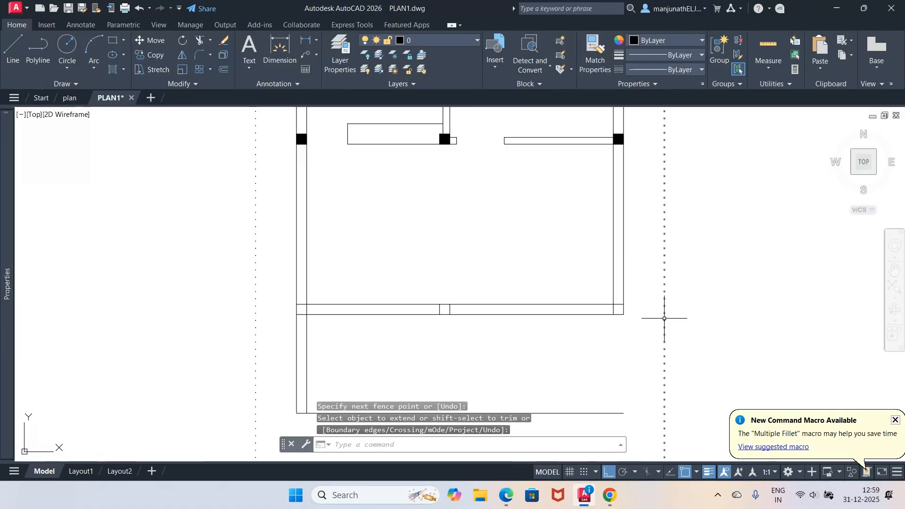
# Fill the three column squares along the dining and living room front wall with a solid hatch.
pyautogui.write('BH')
pyautogui.press('Return')
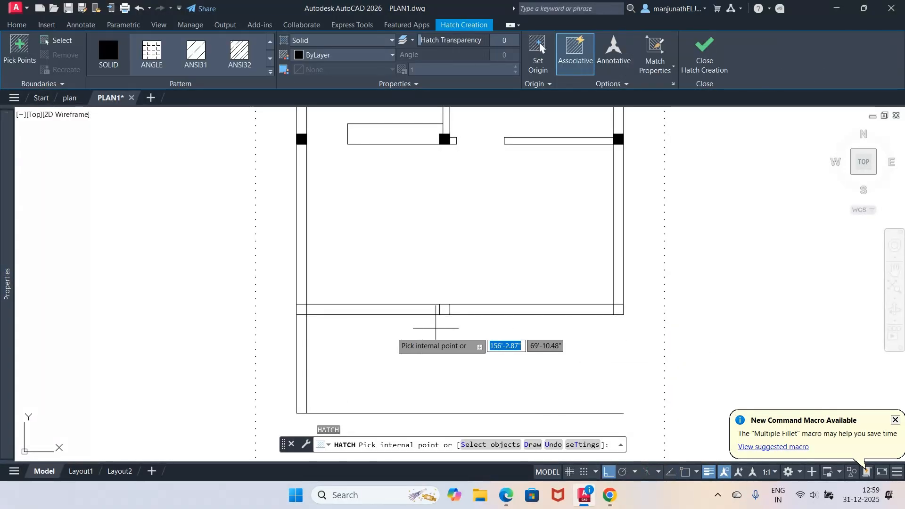
pyautogui.click(305, 311)
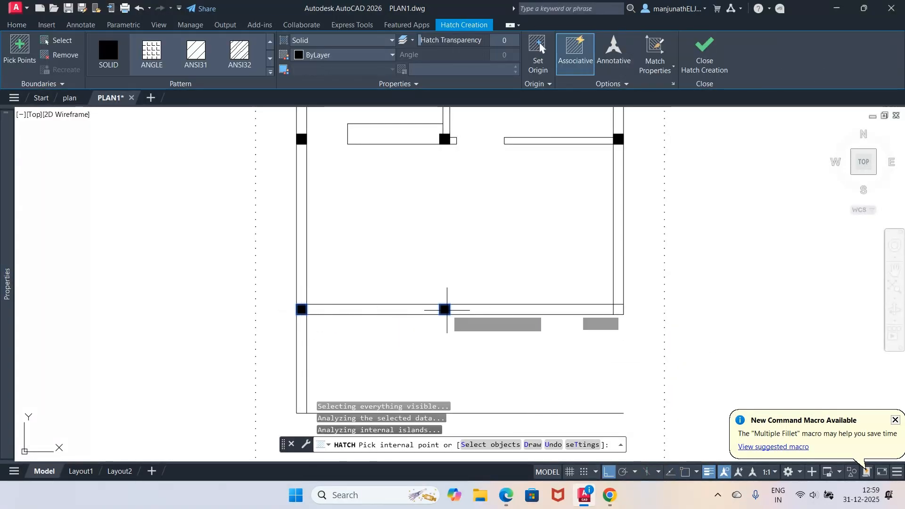
pyautogui.press('Return')
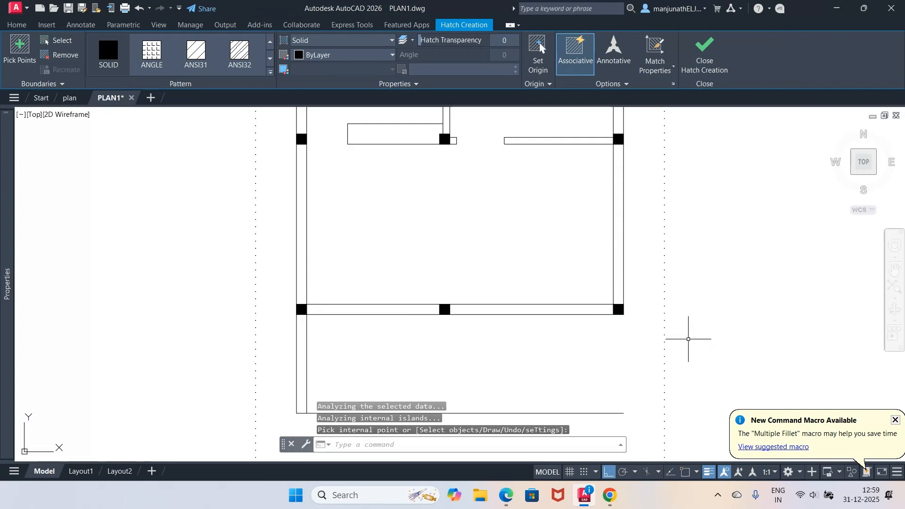
# Check the staircase and porch area in the reference PDF and offset the frontmost horizontal line 9 inches inward in AutoCAD.
pyautogui.click(508, 500)
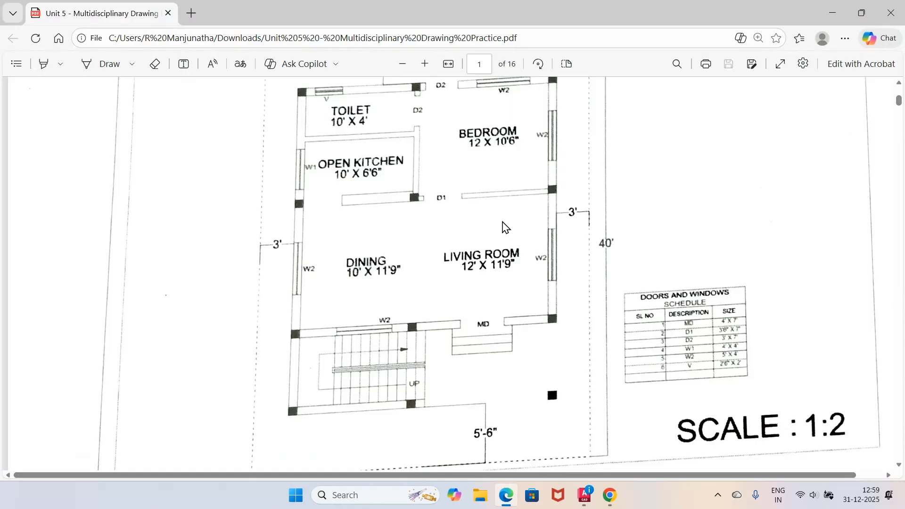
pyautogui.scroll(1, 455, 222)
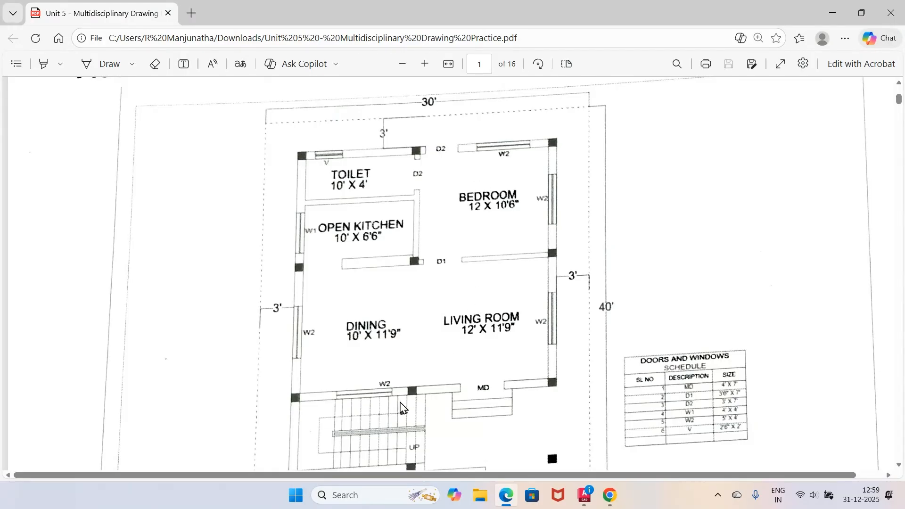
pyautogui.scroll(-1, 454, 373)
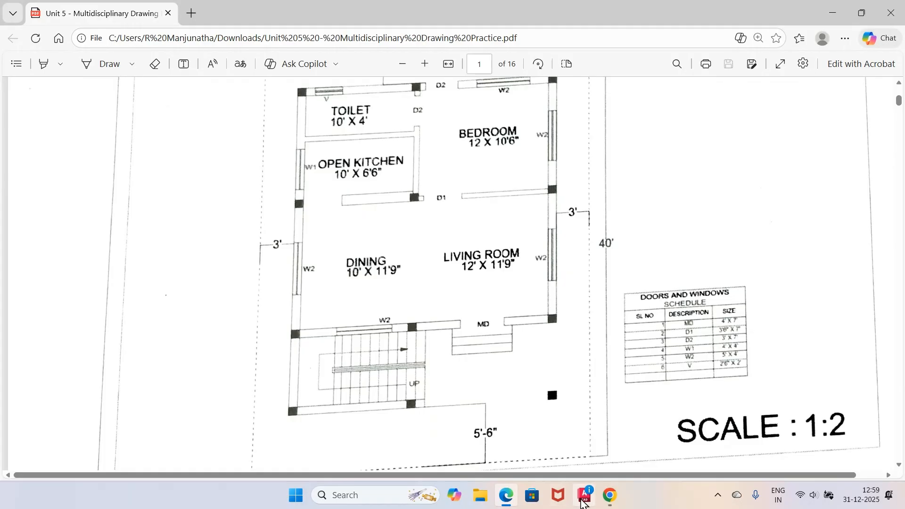
pyautogui.click(583, 496)
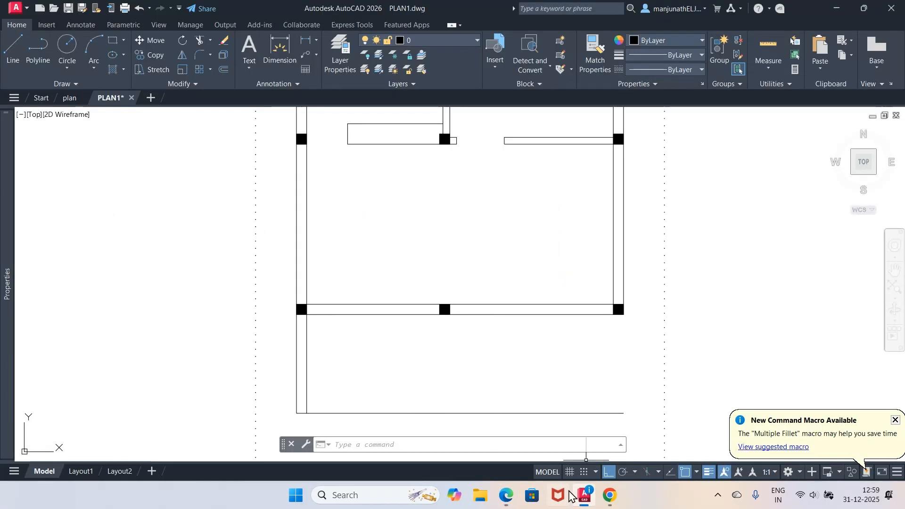
pyautogui.click(506, 496)
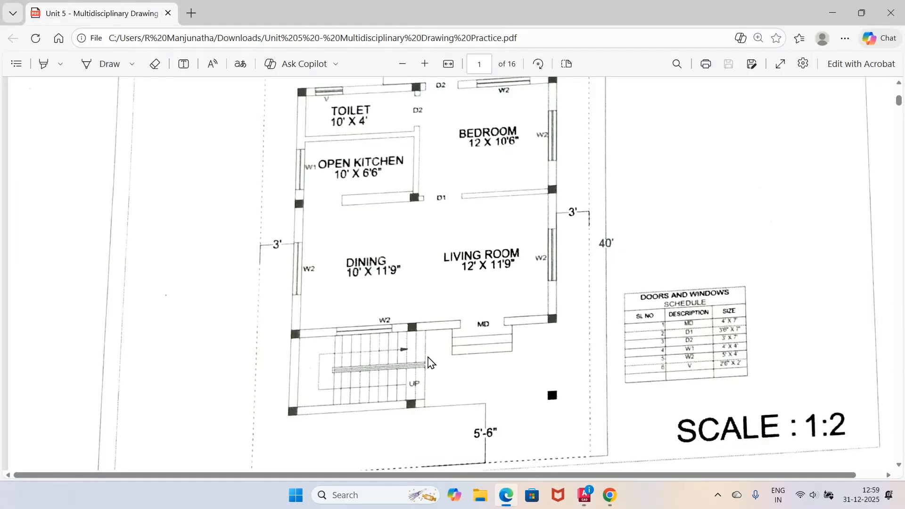
pyautogui.click(585, 496)
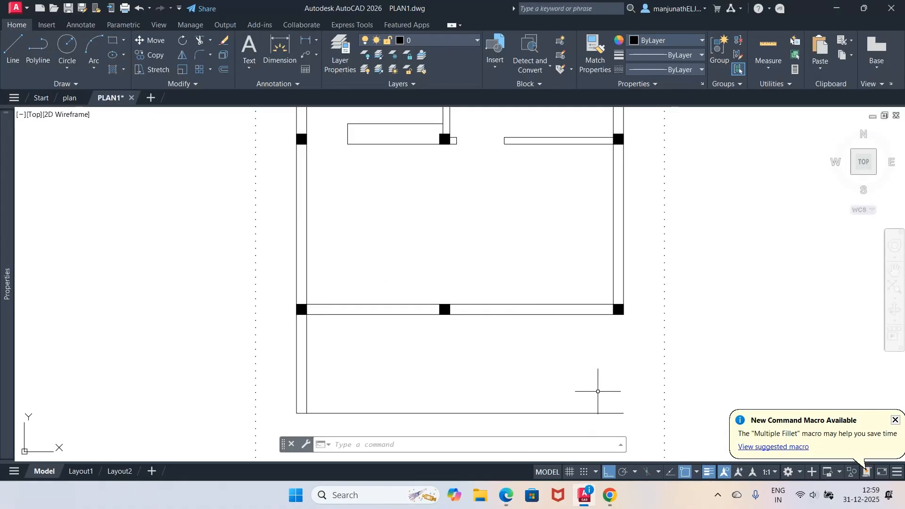
pyautogui.write('o')
pyautogui.press('Return')
pyautogui.write('9')
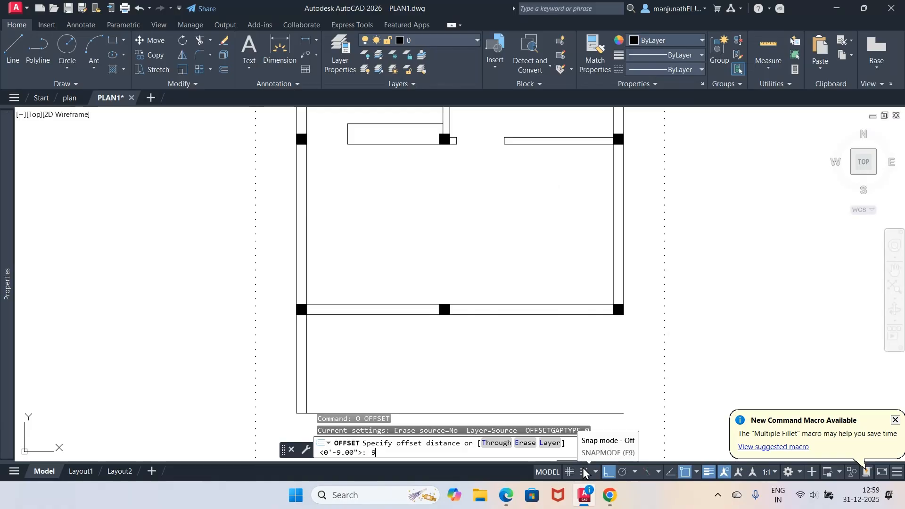
pyautogui.press('Return')
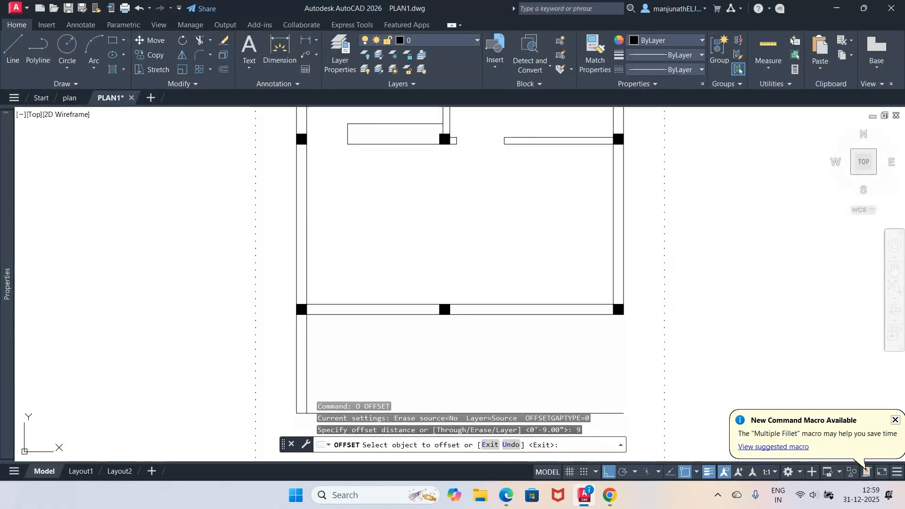
pyautogui.click(610, 413)
pyautogui.click(645, 367)
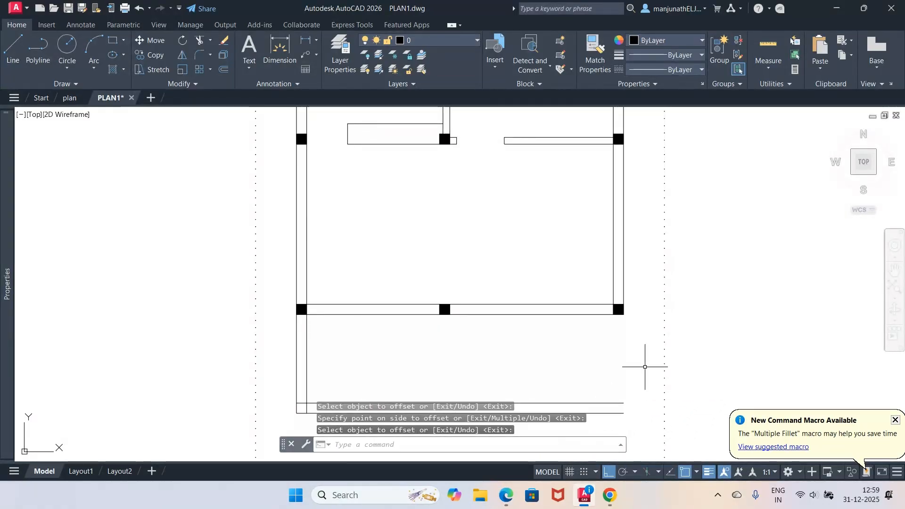
pyautogui.press('Return')
# Draw two vertical lines from the living room's front corner column's outer and inner edges down to the frontmost line.
pyautogui.write('l')
pyautogui.press('Return')
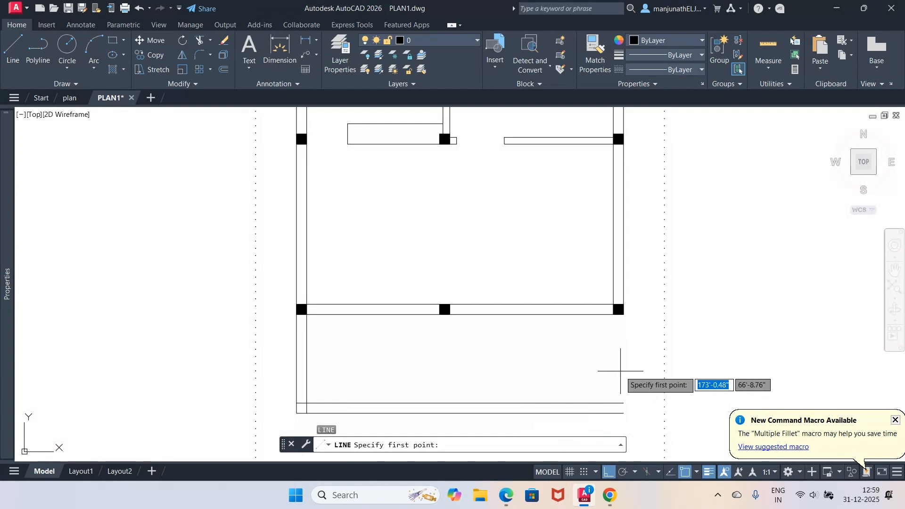
pyautogui.click(623, 314)
pyautogui.click(623, 413)
pyautogui.press('Return')
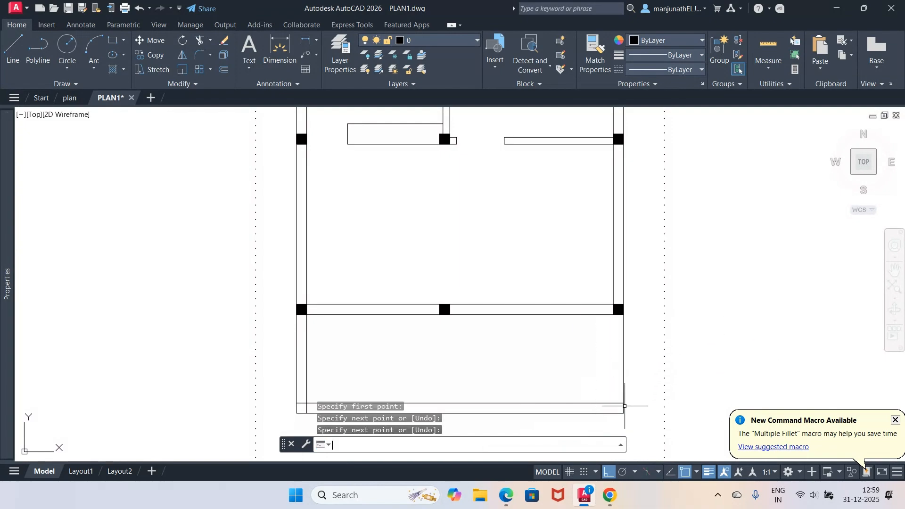
pyautogui.press('Return')
pyautogui.click(613, 314)
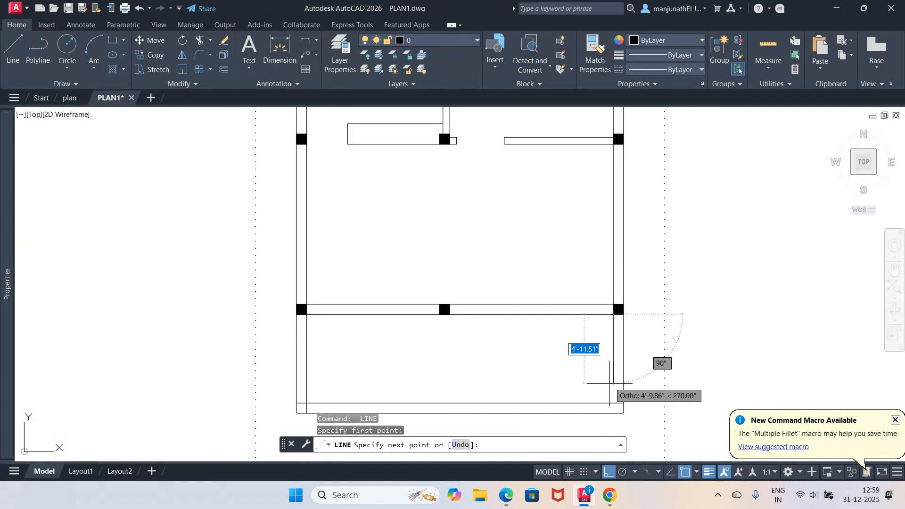
pyautogui.click(613, 413)
pyautogui.press('Return')
# Draw two vertical lines from both edges of the front wall's middle column down to the frontmost line.
pyautogui.press('Return')
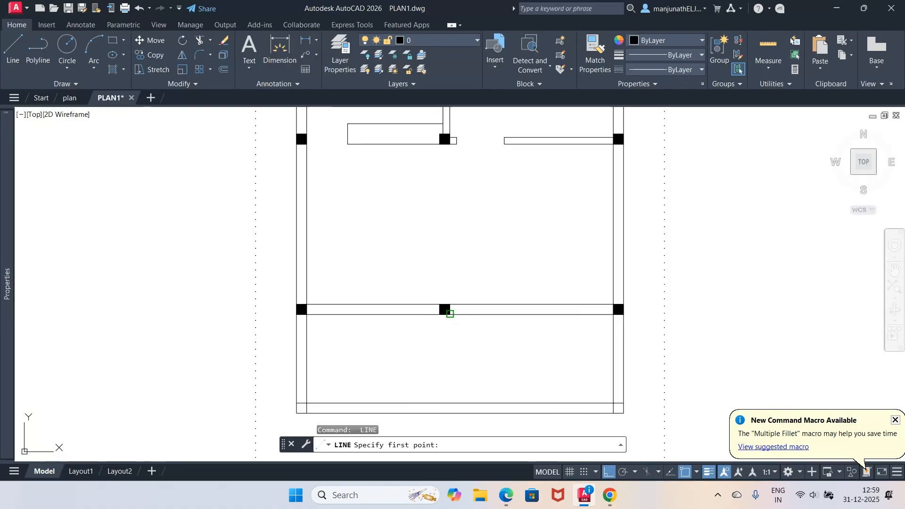
pyautogui.click(450, 314)
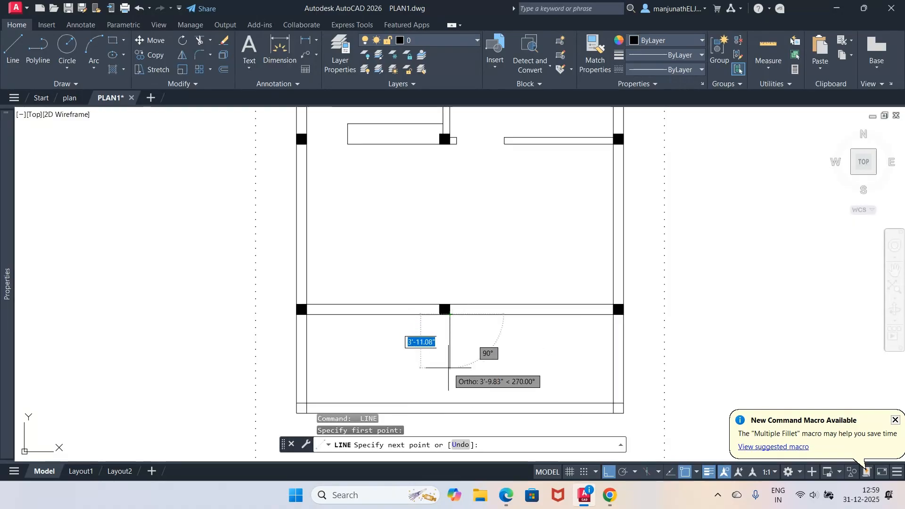
pyautogui.click(450, 413)
pyautogui.press('Return')
pyautogui.press('Return')
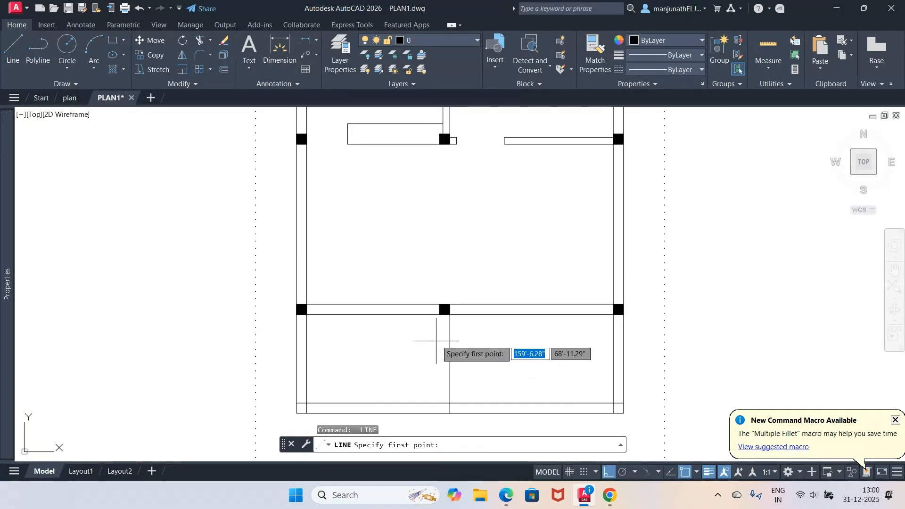
pyautogui.click(439, 314)
pyautogui.click(439, 413)
pyautogui.press('Return')
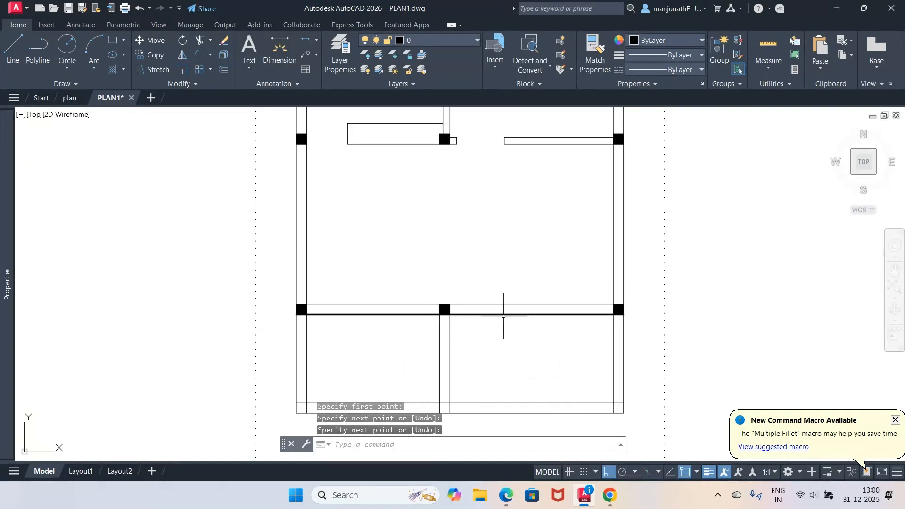
# Zoom to a window around the staircase and porch area in front of the dining and living rooms.
pyautogui.scroll(5, 495, 380)
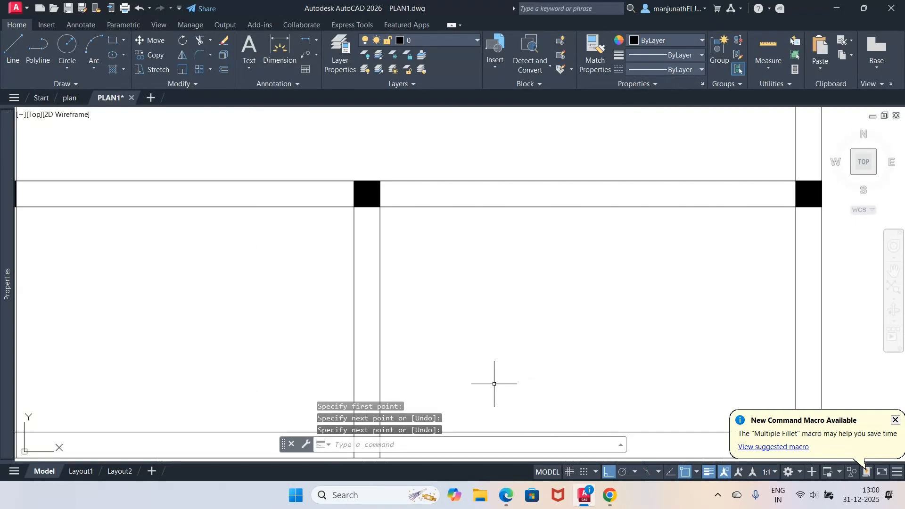
pyautogui.scroll(-9, 494, 382)
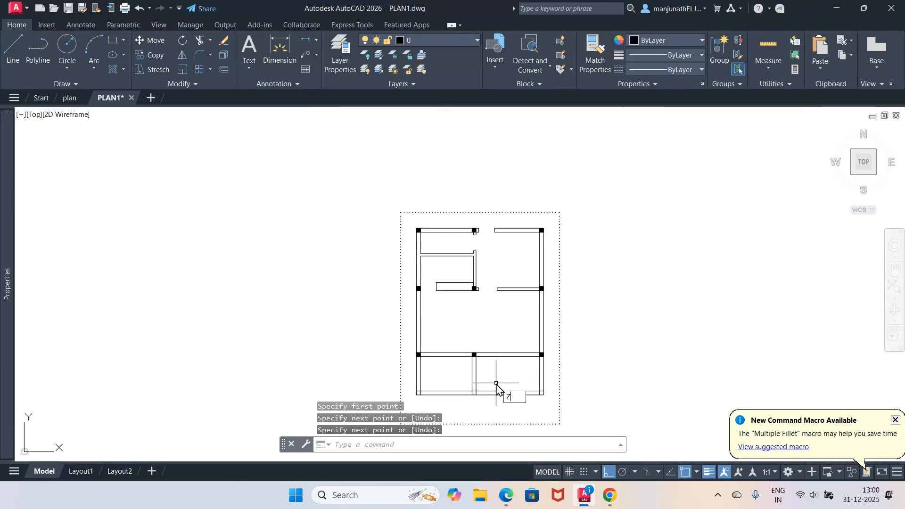
pyautogui.press('Return')
pyautogui.write('w')
pyautogui.press('Return')
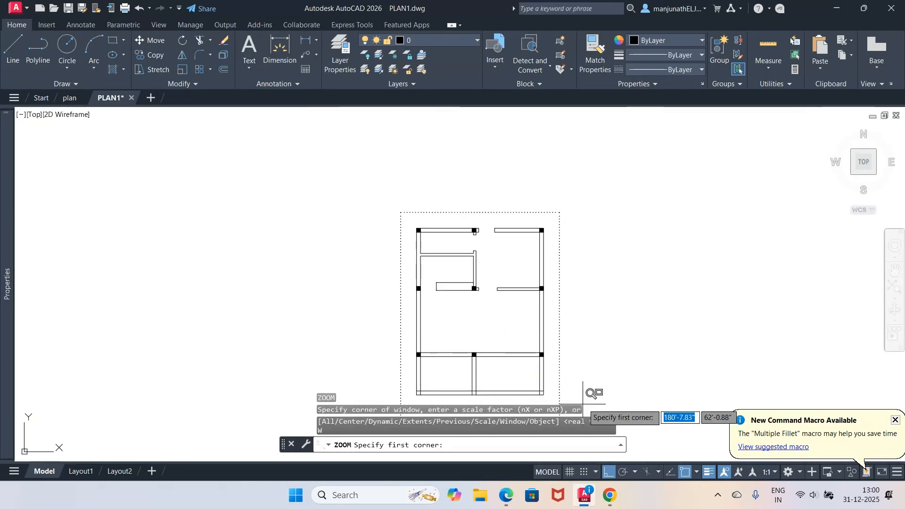
pyautogui.click(402, 340)
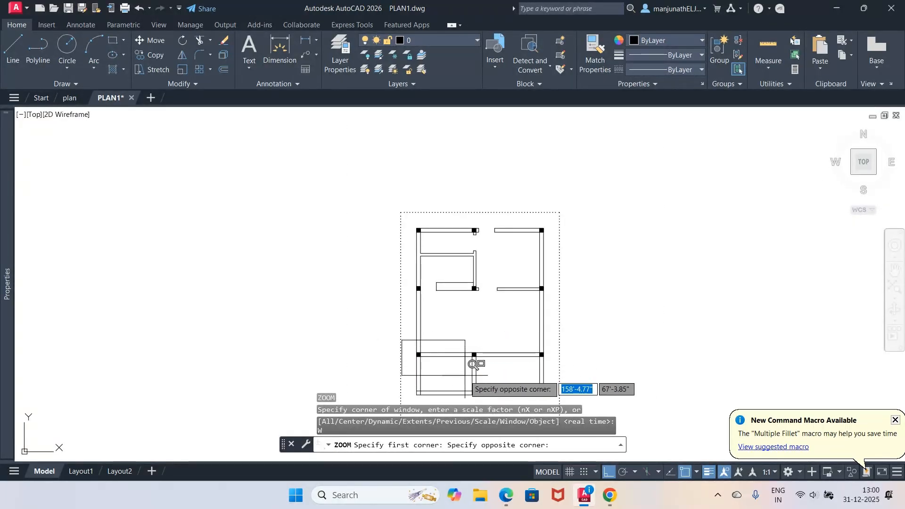
pyautogui.click(571, 401)
pyautogui.click(615, 503)
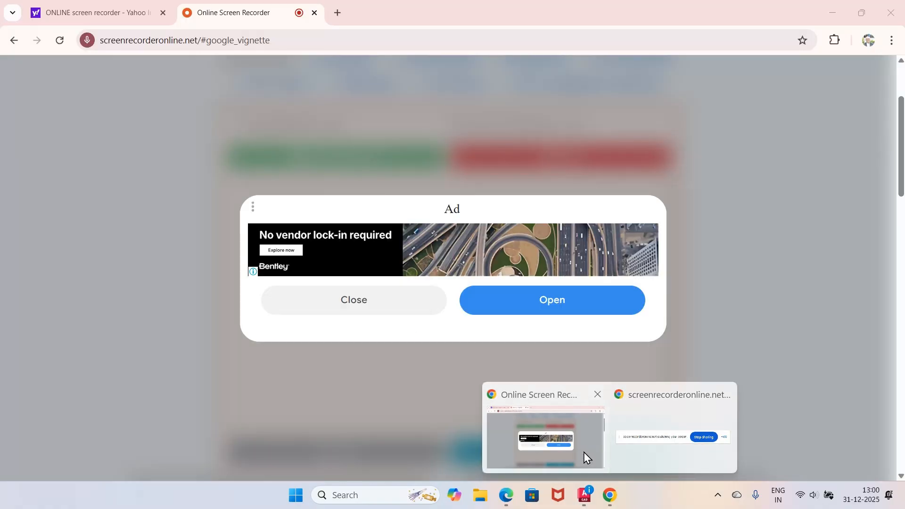
pyautogui.click(586, 457)
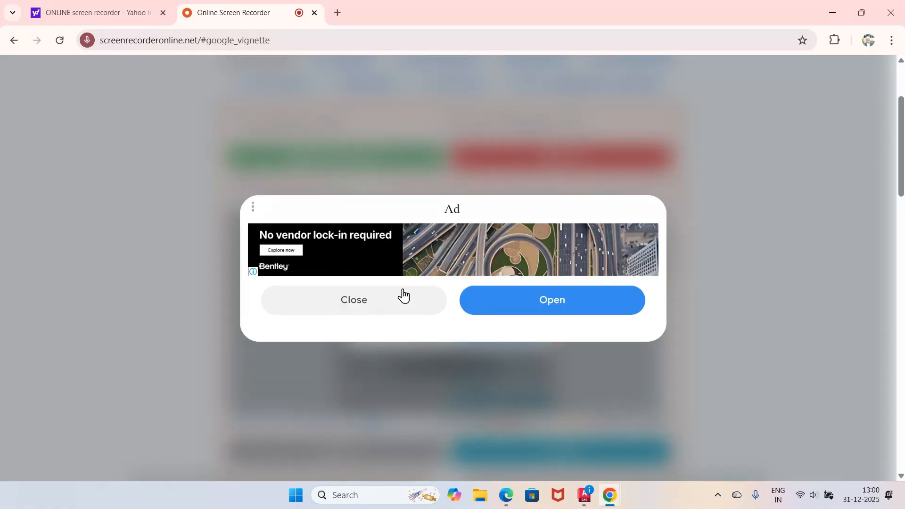
pyautogui.click(388, 302)
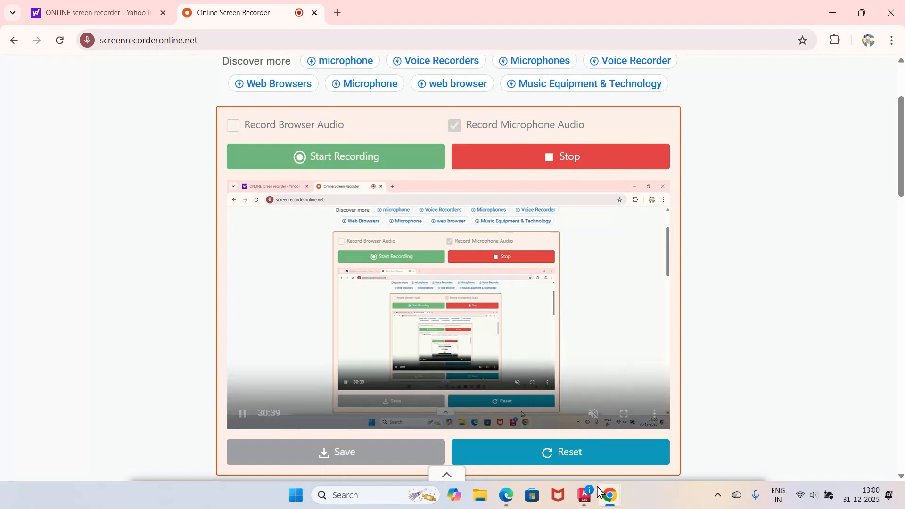
pyautogui.moveTo(586, 500)
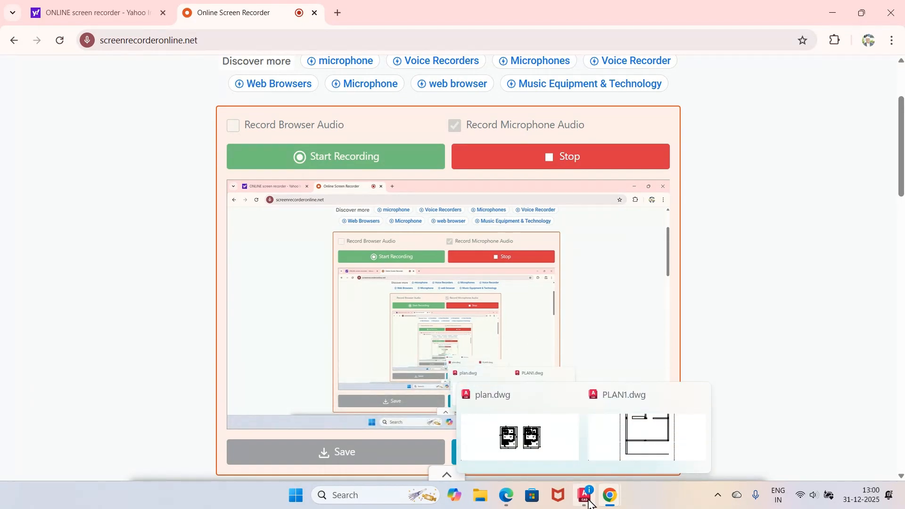
pyautogui.click(588, 503)
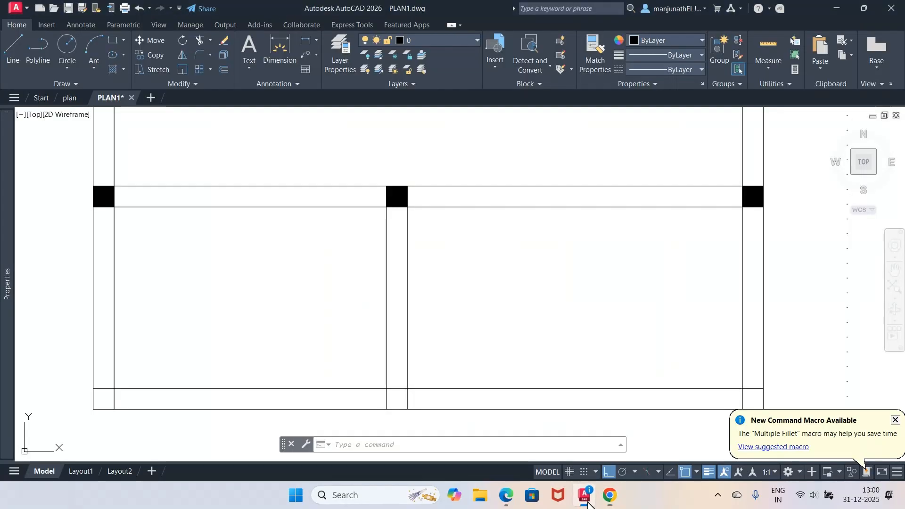
# Fill the left, middle and right column squares on the frontmost wall strip with a solid hatch.
pyautogui.write('h')
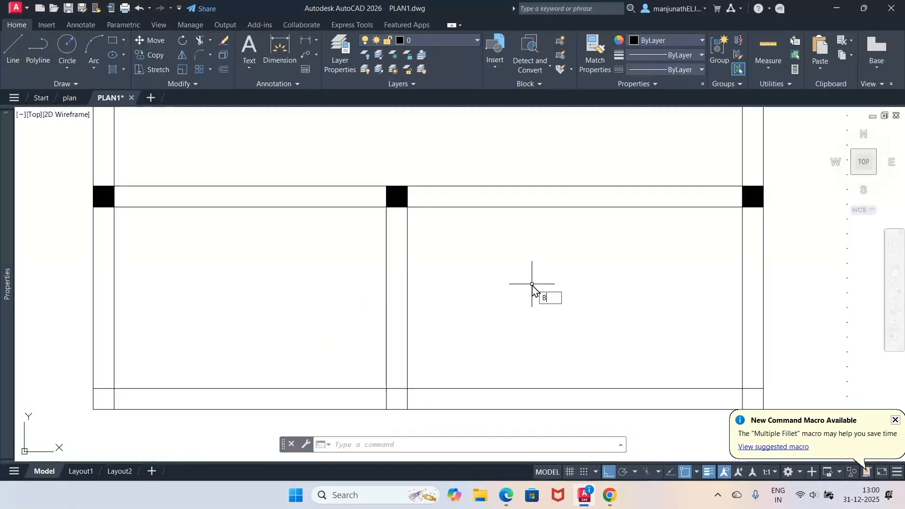
pyautogui.press('Return')
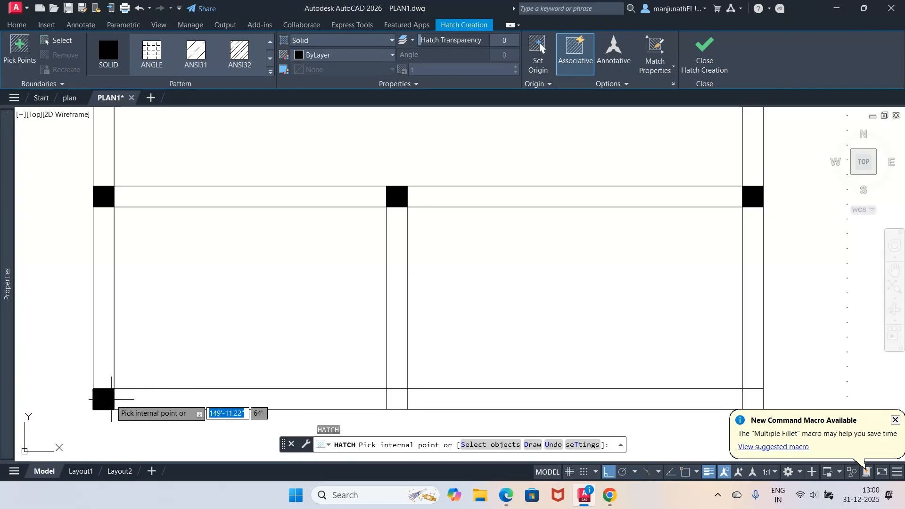
pyautogui.click(395, 400)
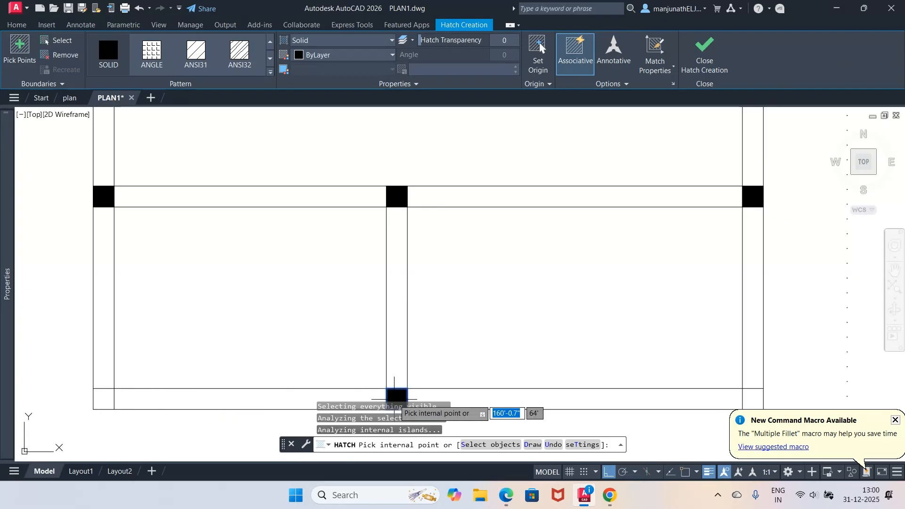
pyautogui.click(104, 398)
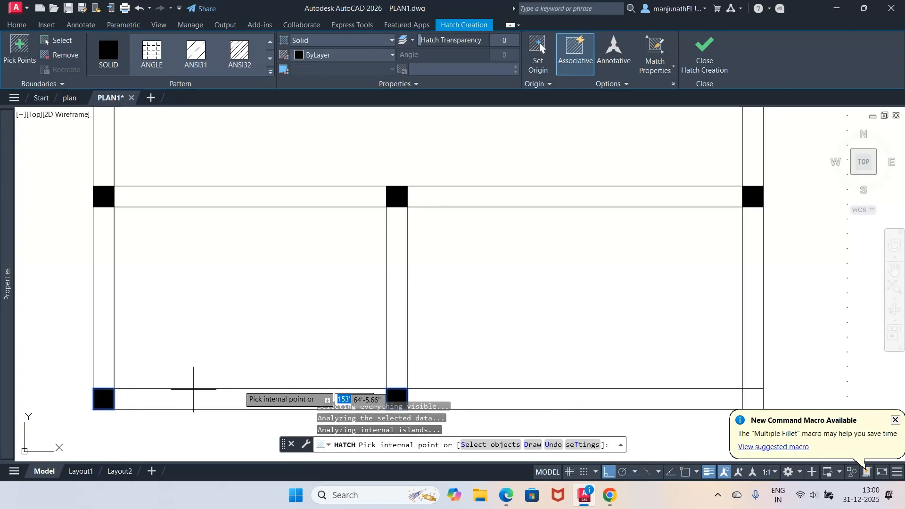
pyautogui.click(752, 397)
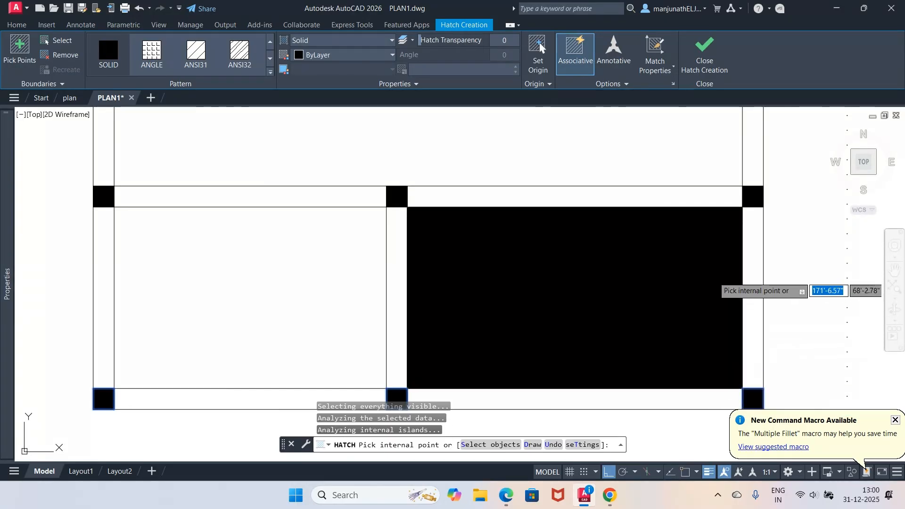
pyautogui.click(703, 50)
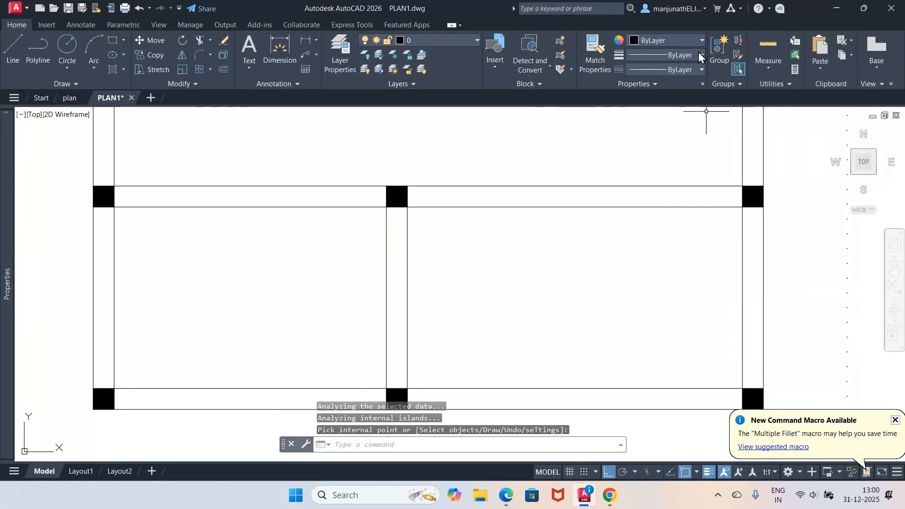
# Trim away the two vertical wall lines between the living room's front corner column and the frontmost right column.
pyautogui.click(506, 495)
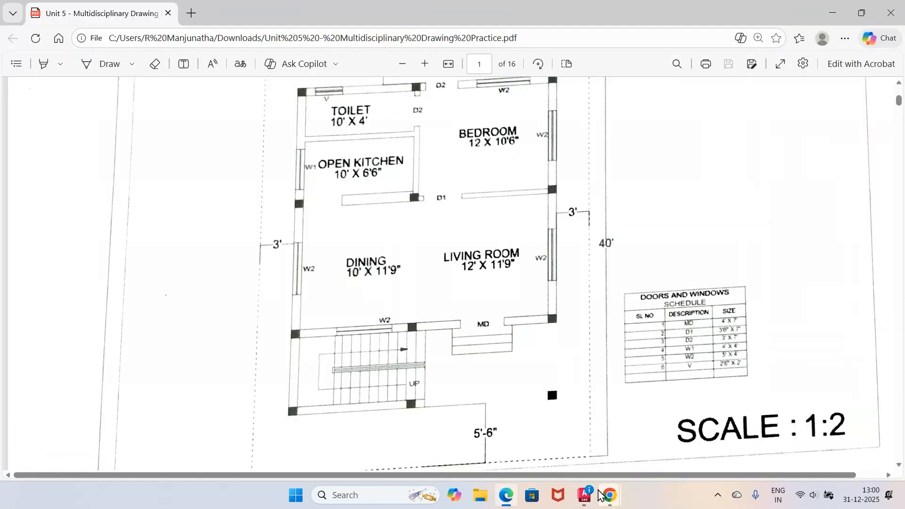
pyautogui.click(584, 494)
pyautogui.write('tr')
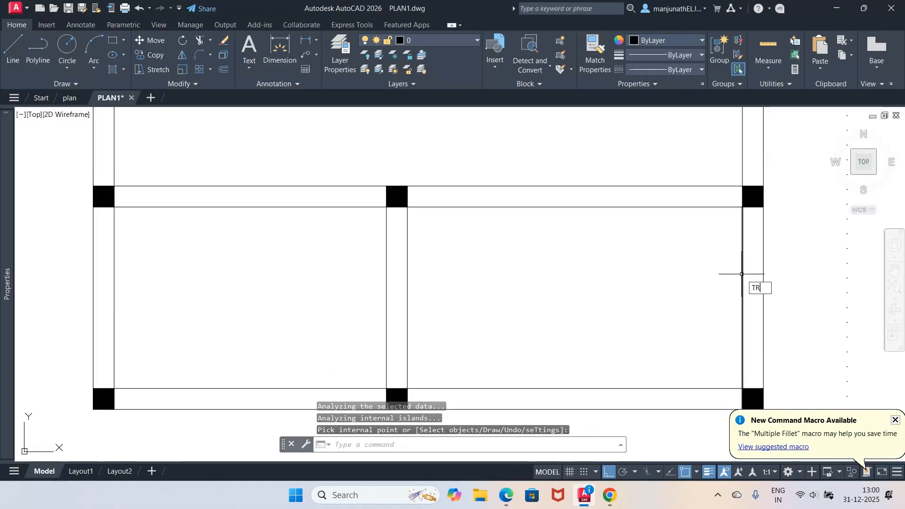
pyautogui.press('Return')
pyautogui.moveTo(782, 301)
pyautogui.mouseDown()
pyautogui.moveTo(723, 289)
pyautogui.moveTo(655, 343)
pyautogui.mouseUp()
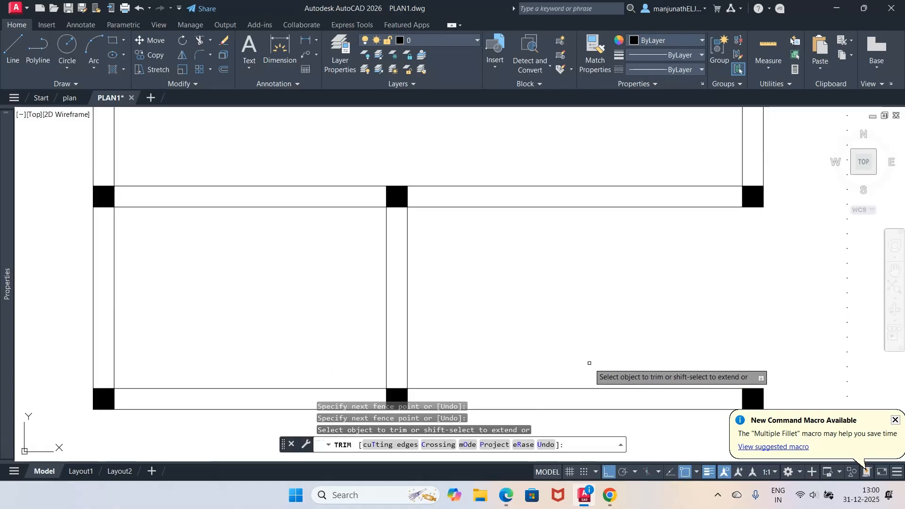
# Try trimming the two frontmost wall lines between the middle and right columns, check the reference PDF, and undo that trim.
pyautogui.moveTo(590, 366); pyautogui.dragTo(591, 417)
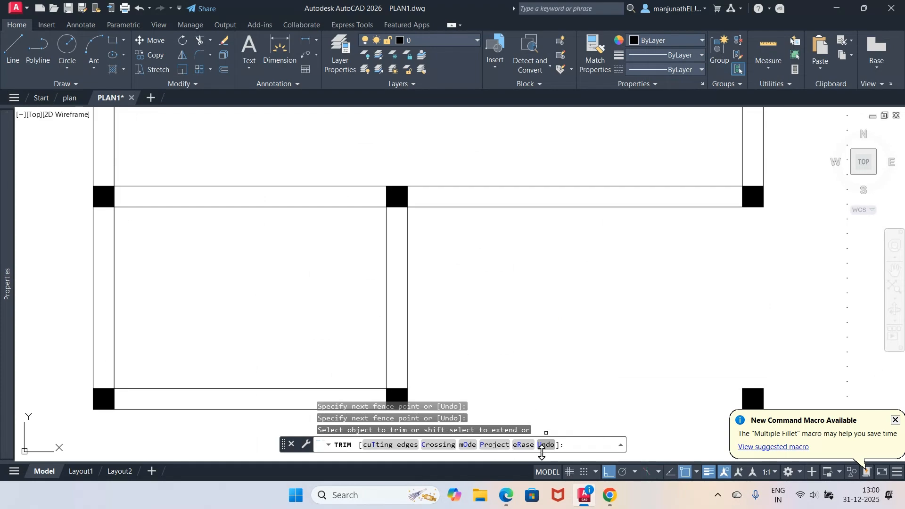
pyautogui.click(507, 502)
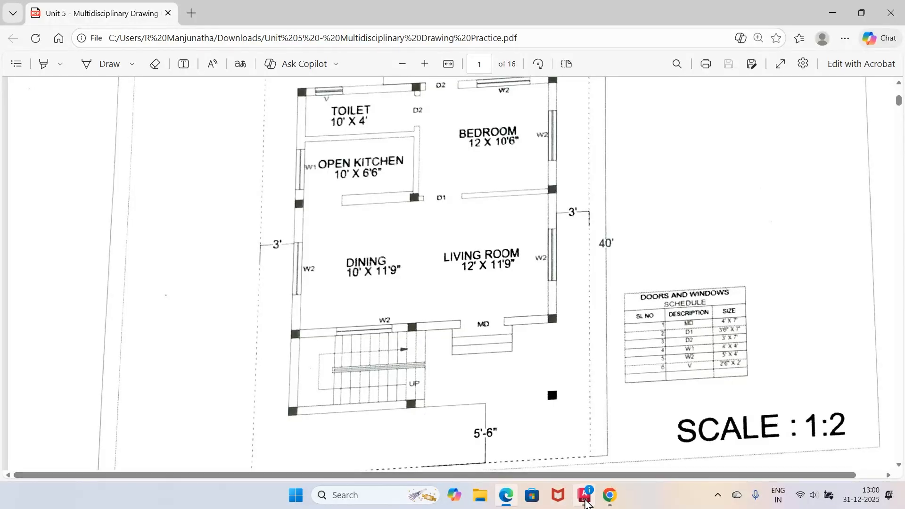
pyautogui.moveTo(585, 499)
pyautogui.click(644, 436)
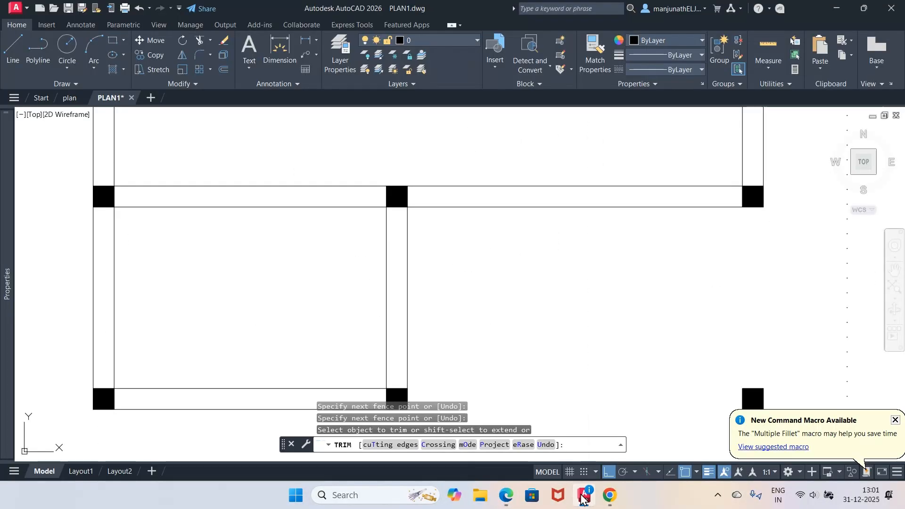
pyautogui.hotkey('ctrl', 'z')
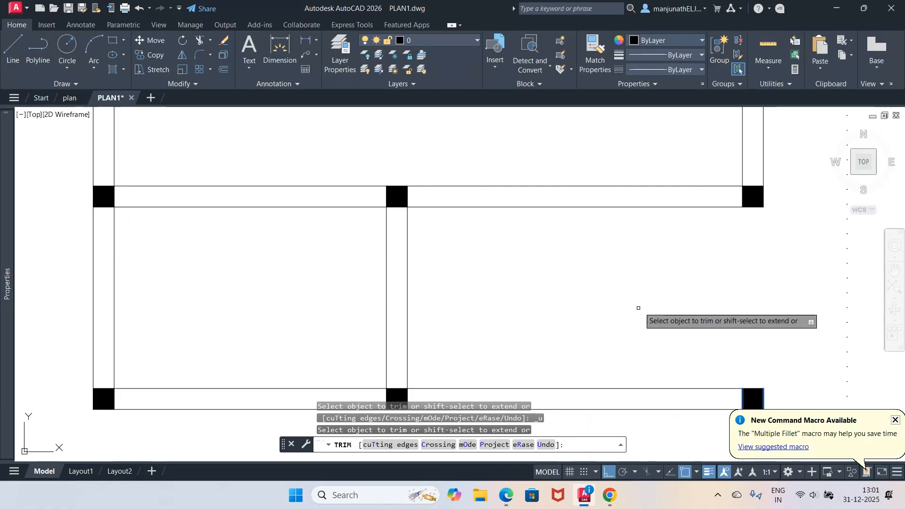
pyautogui.press('Escape')
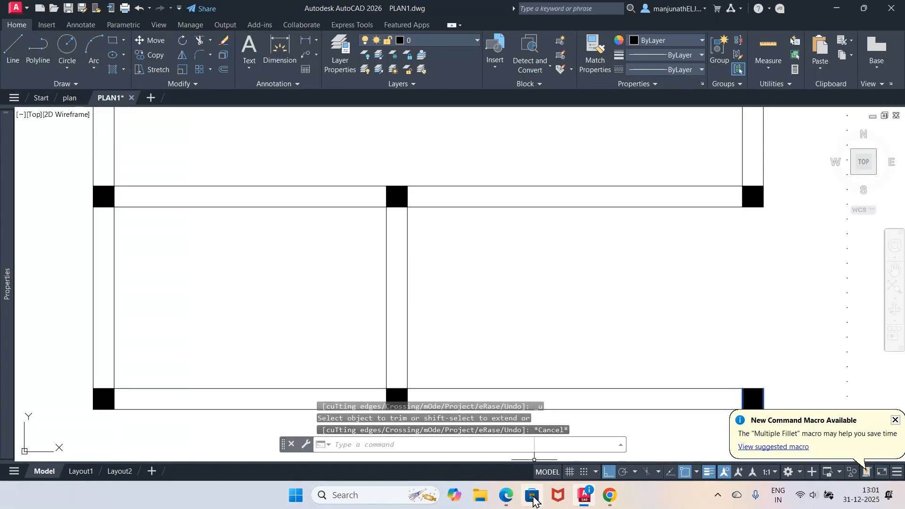
# Compare the whole drawn plan with the reference PDF, examining the front wall, main door and porch column.
pyautogui.click(507, 495)
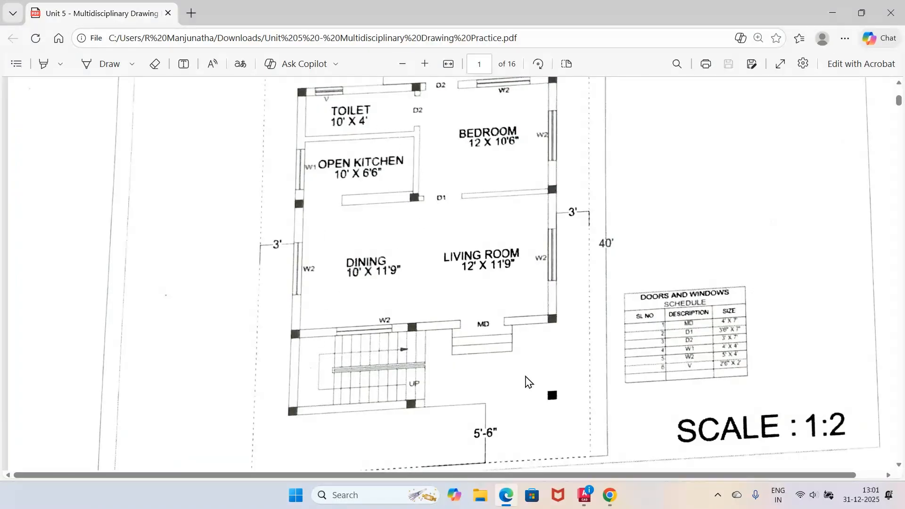
pyautogui.click(585, 495)
pyautogui.write('z')
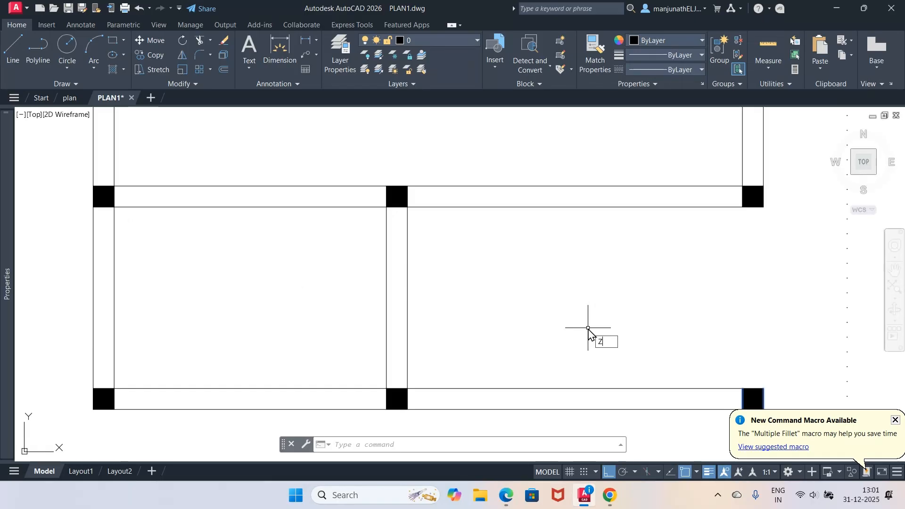
pyautogui.press('Return')
pyautogui.write('e')
pyautogui.press('Return')
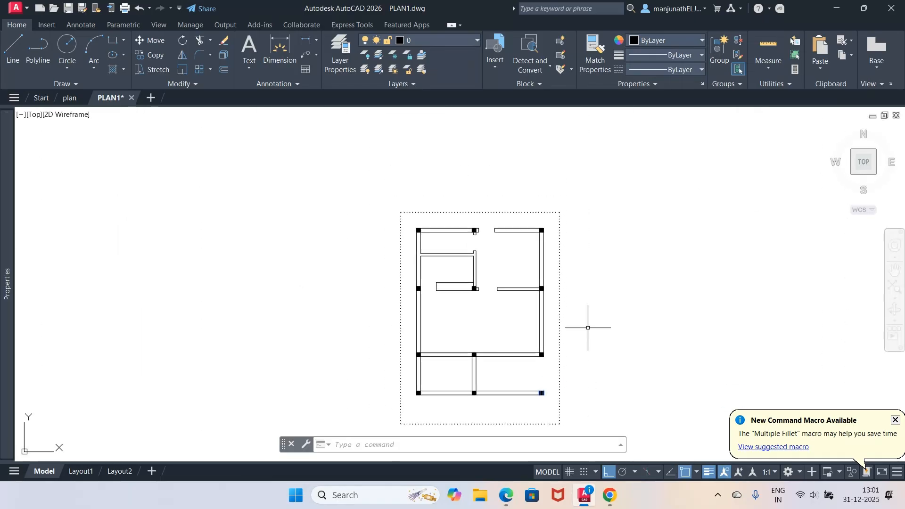
pyautogui.press('Return')
pyautogui.write('w')
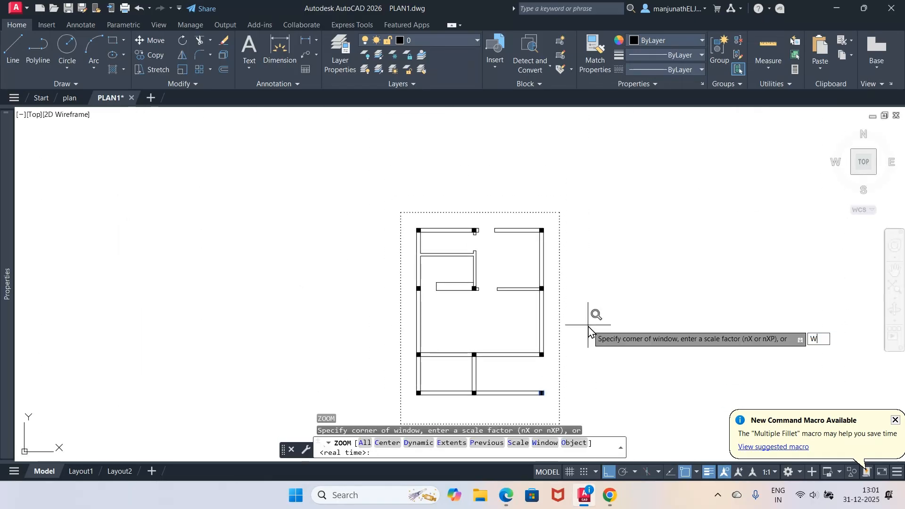
pyautogui.press('Return')
pyautogui.click(395, 210)
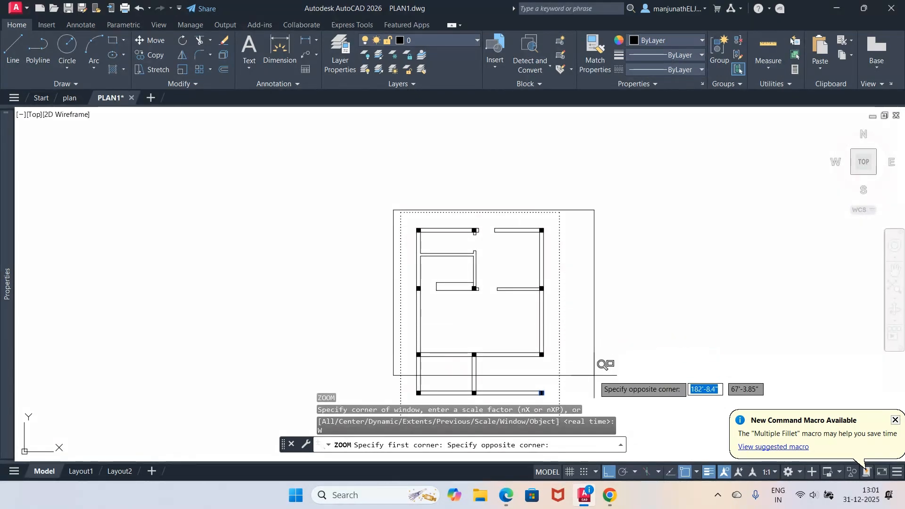
pyautogui.click(609, 396)
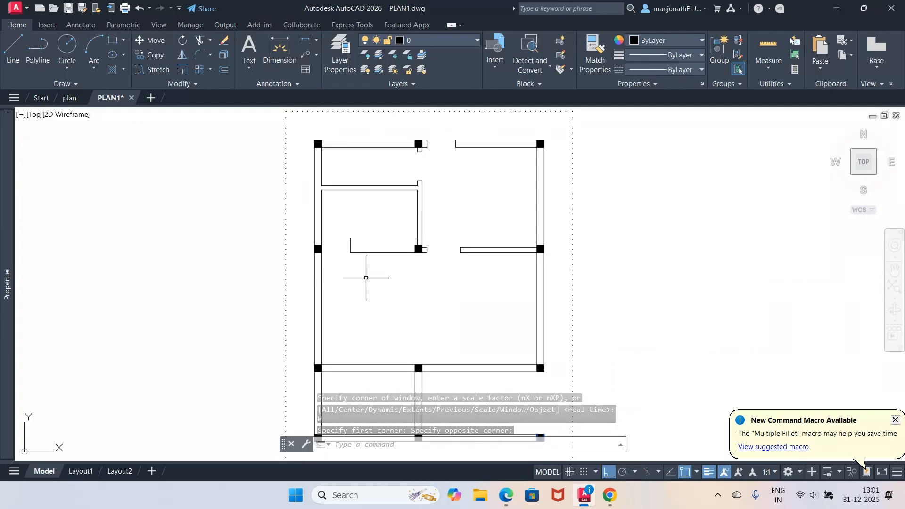
pyautogui.click(506, 495)
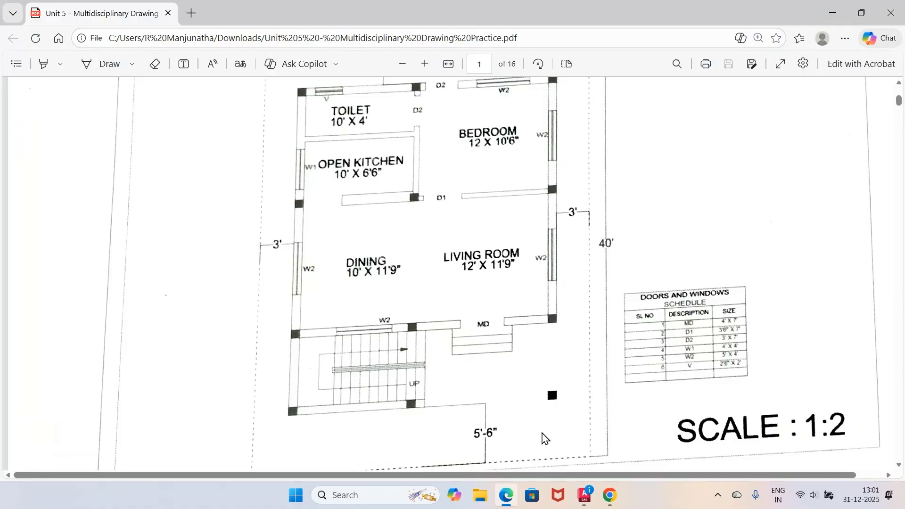
pyautogui.click(584, 495)
pyautogui.click(584, 496)
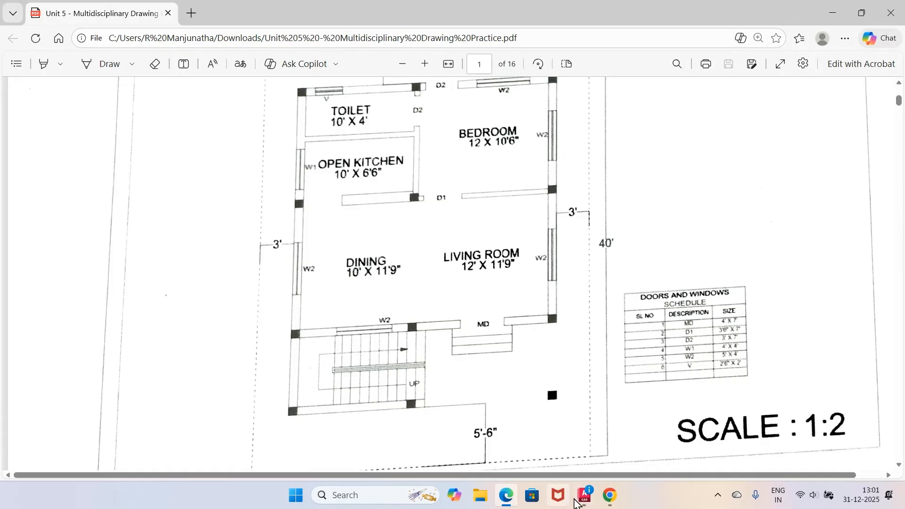
pyautogui.click(582, 498)
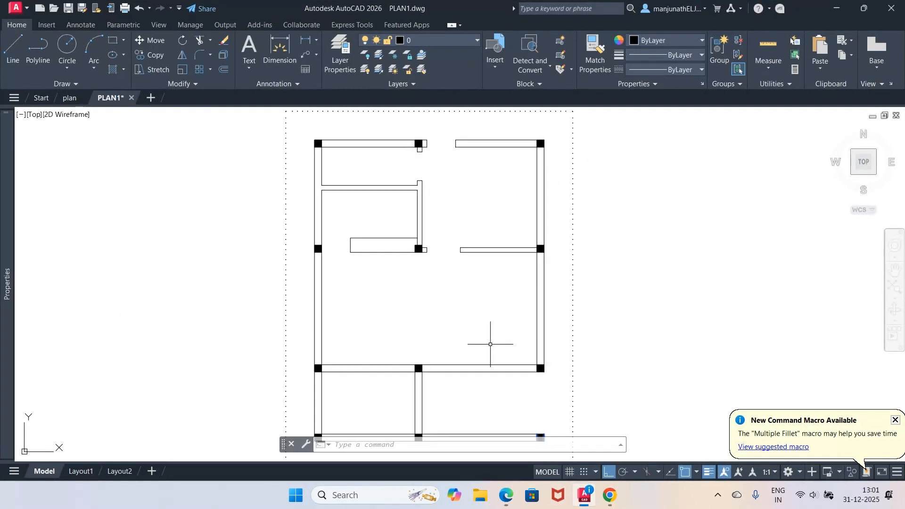
# Break the living room front wall's inner line at the facing edges of the middle and right columns.
pyautogui.write('z')
pyautogui.press('Return')
pyautogui.write('w')
pyautogui.press('Return')
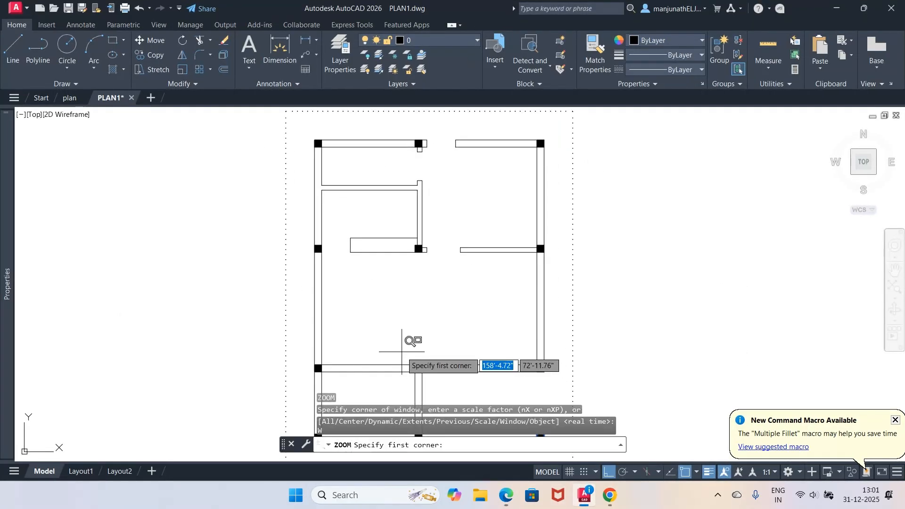
pyautogui.click(402, 352)
pyautogui.click(555, 375)
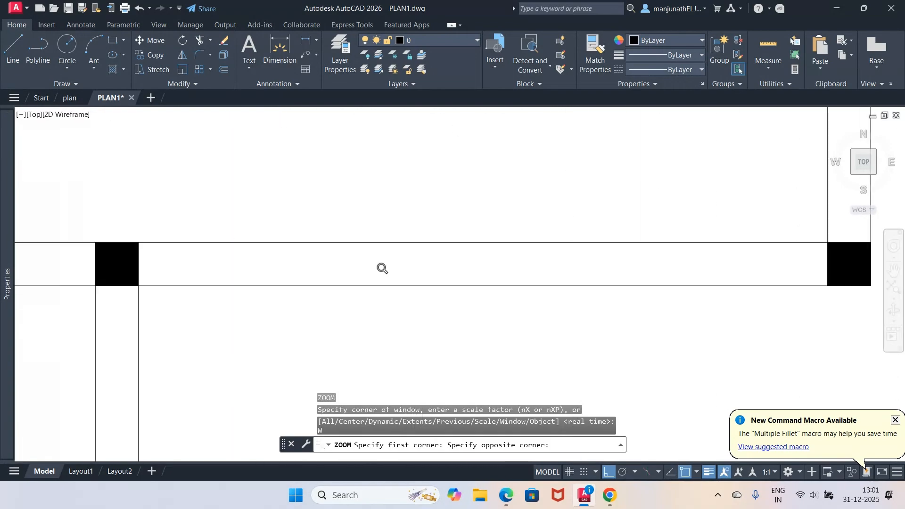
pyautogui.click(197, 86)
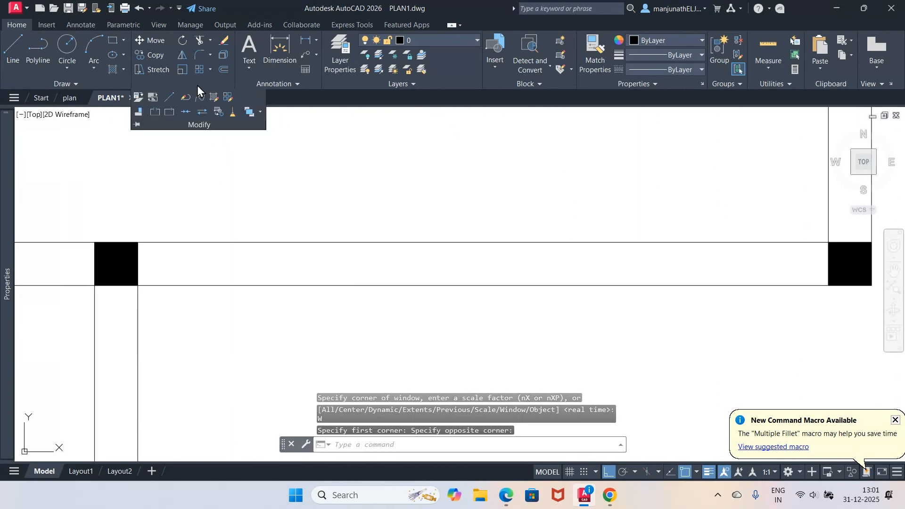
pyautogui.click(170, 112)
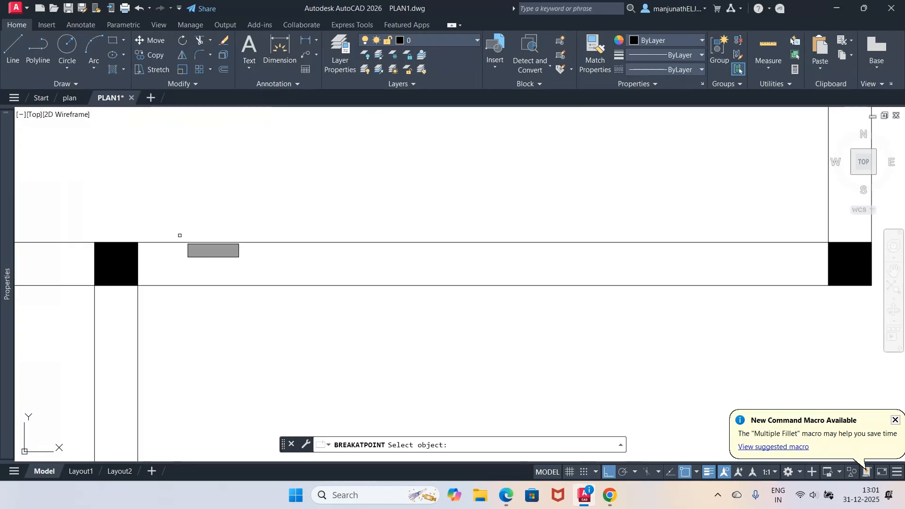
pyautogui.click(156, 242)
pyautogui.click(150, 243)
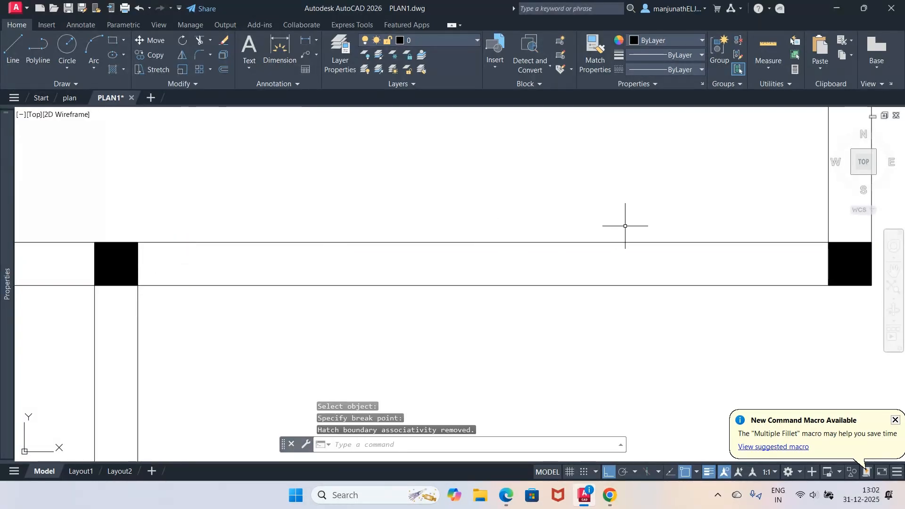
pyautogui.press('Return')
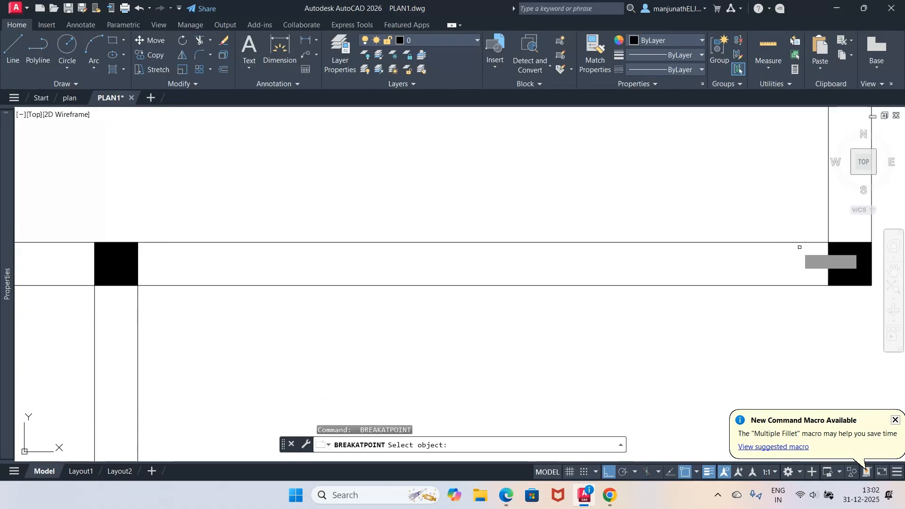
pyautogui.click(795, 242)
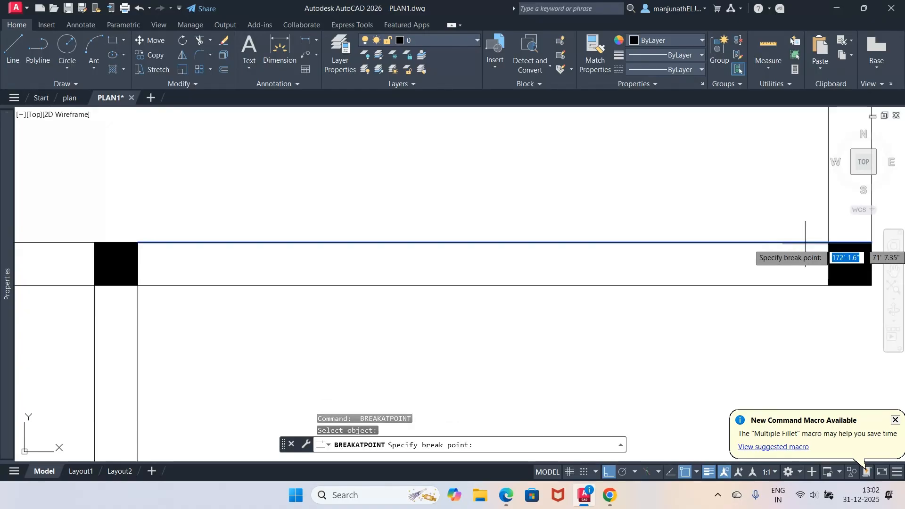
pyautogui.click(827, 242)
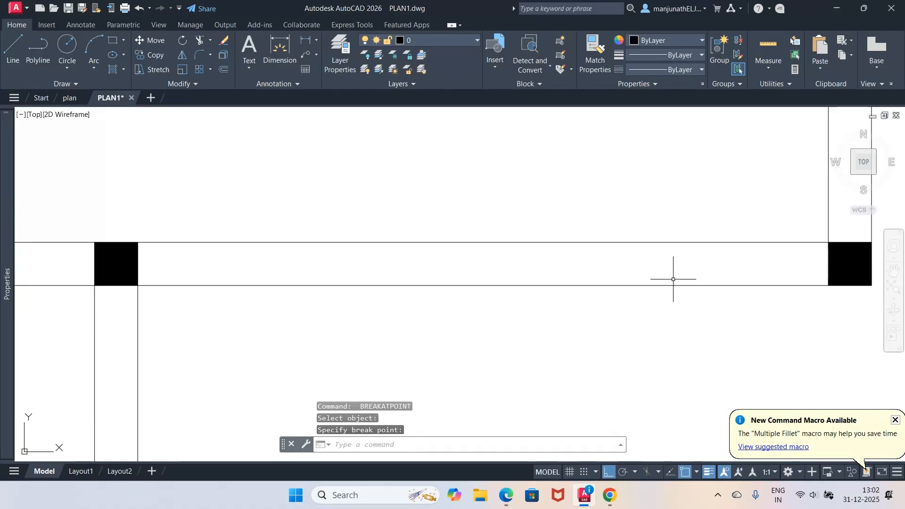
# Draw a vertical line about 1'-9" long from the midpoint of the living room front wall's inner line down across the wall.
pyautogui.write('l')
pyautogui.press('Return')
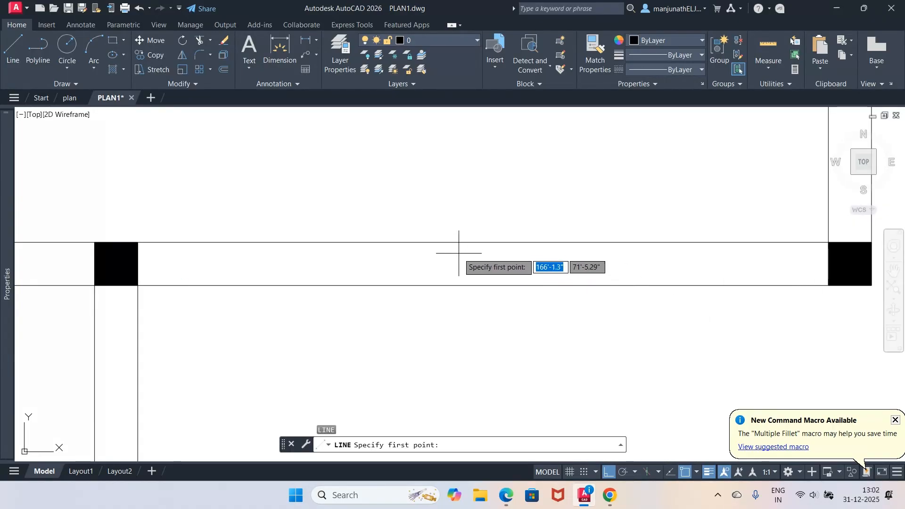
pyautogui.click(483, 242)
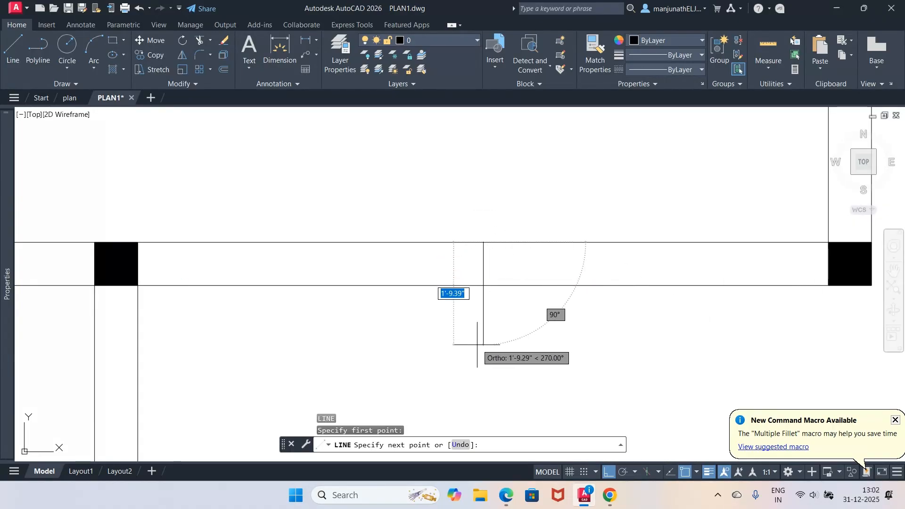
pyautogui.click(483, 347)
pyautogui.press('Return')
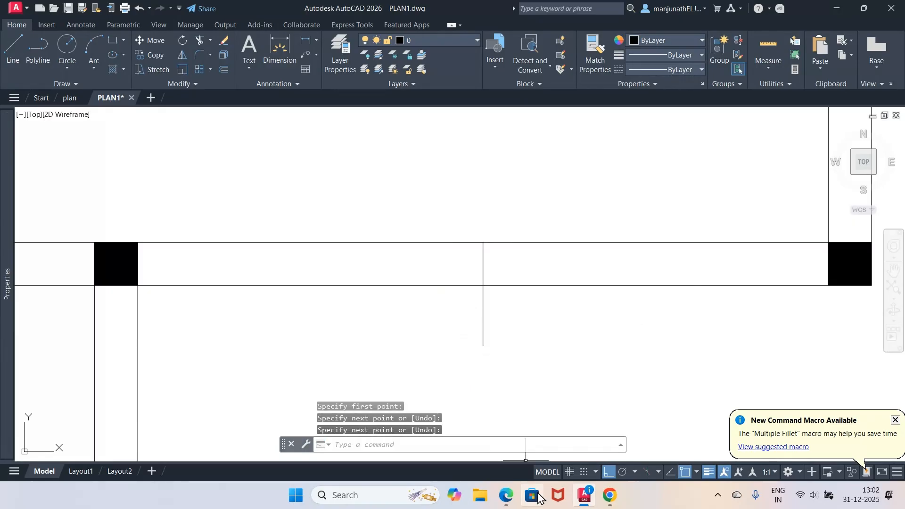
# Check the main door in the reference PDF and offset the vertical centre line 2' to both sides.
pyautogui.click(506, 496)
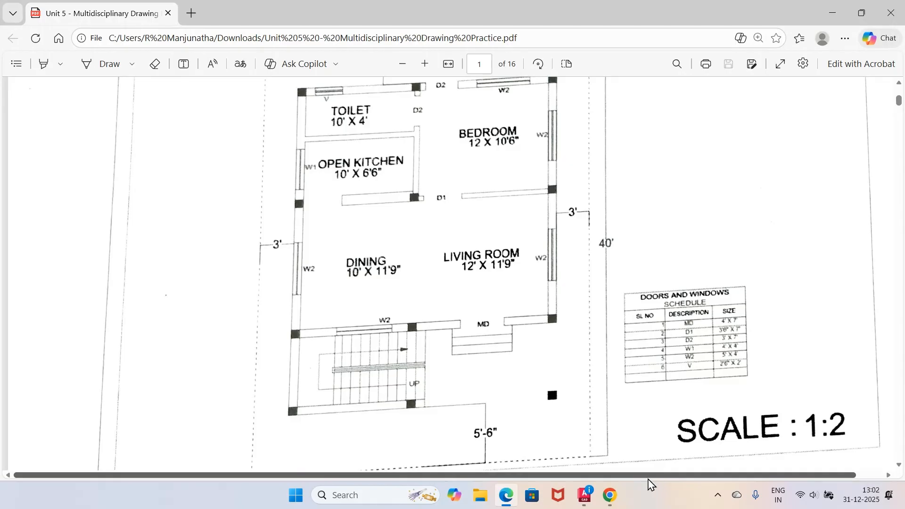
pyautogui.click(585, 495)
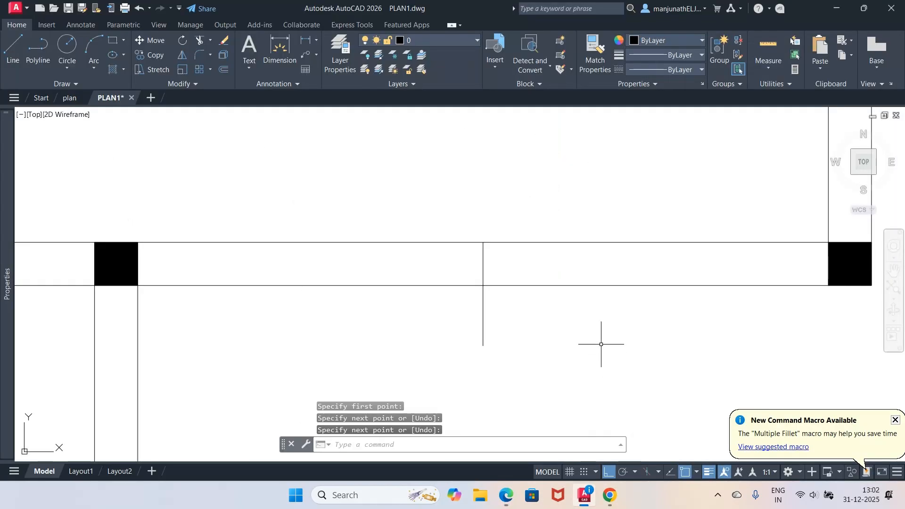
pyautogui.write('o')
pyautogui.press('Return')
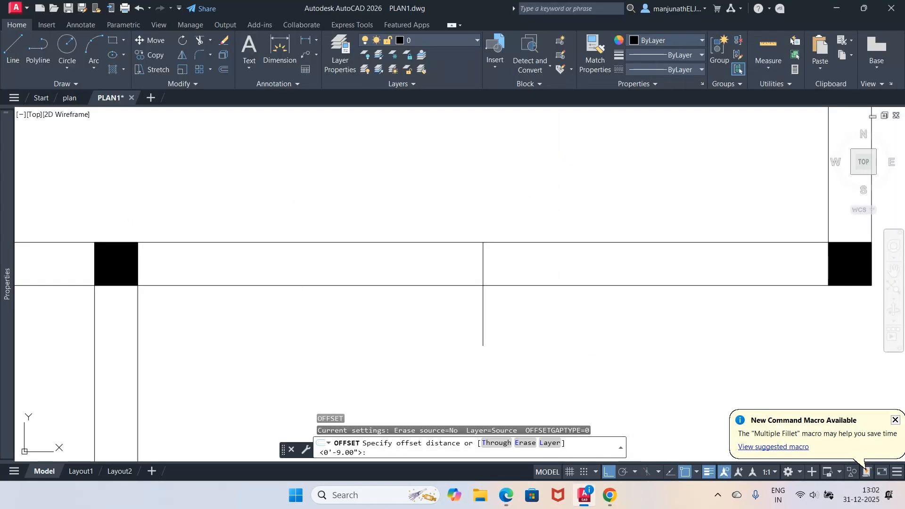
pyautogui.write("2'")
pyautogui.press('Return')
pyautogui.click(483, 315)
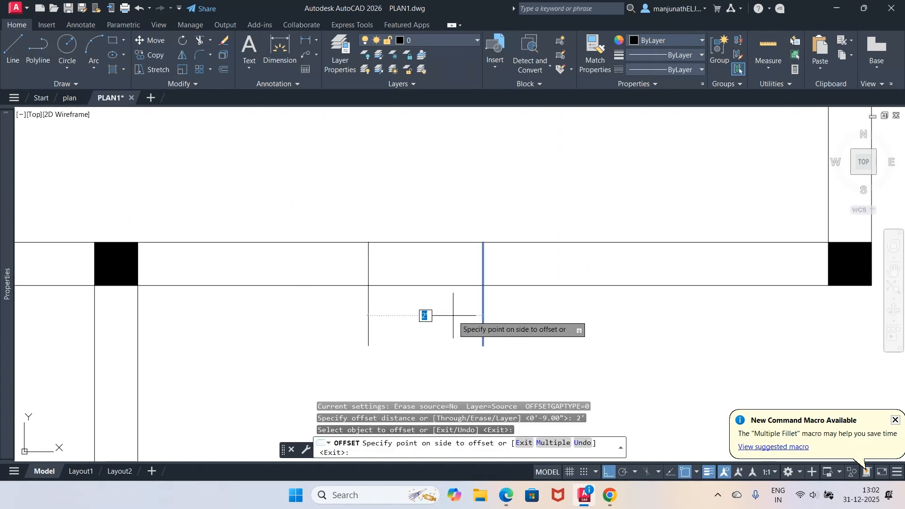
pyautogui.click(453, 315)
pyautogui.click(483, 320)
pyautogui.click(584, 320)
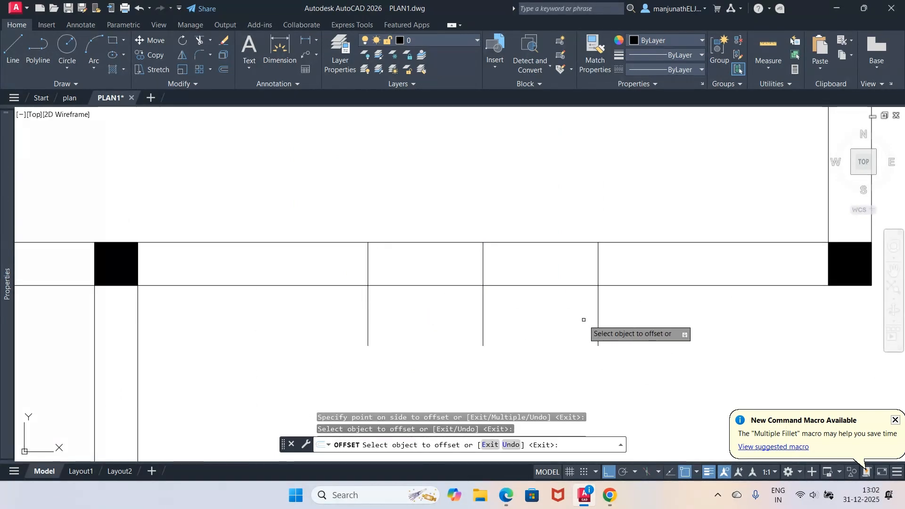
pyautogui.press('Return')
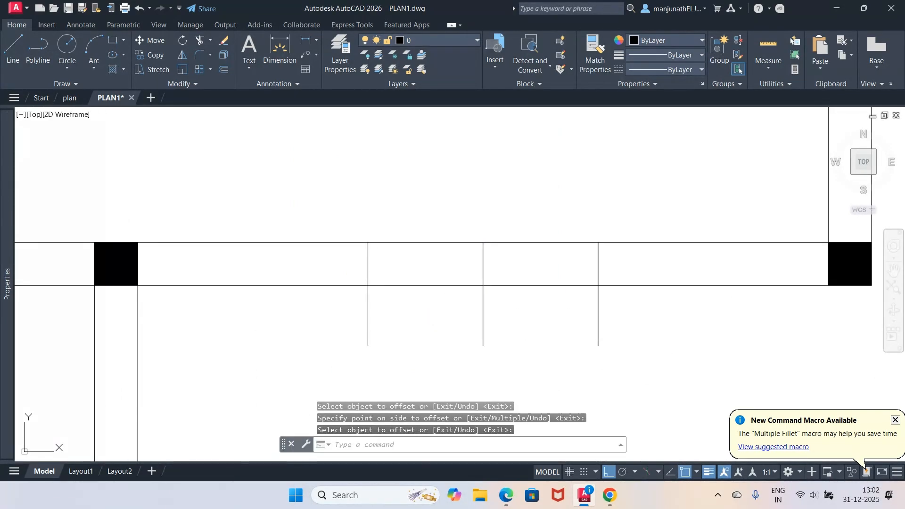
# Trim the two offset door lines below the living room front wall and erase the vertical centre line between them.
pyautogui.write('tr')
pyautogui.press('Return')
pyautogui.click(598, 317)
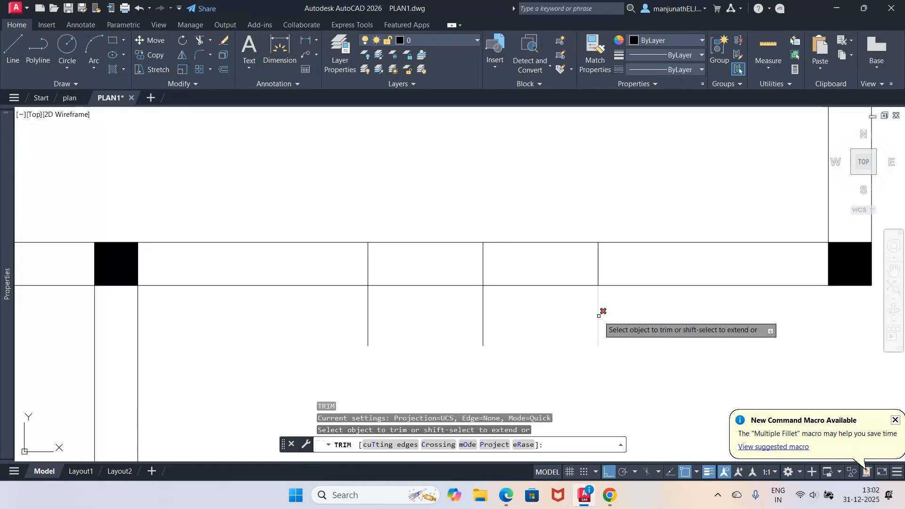
pyautogui.click(368, 323)
pyautogui.press('Return')
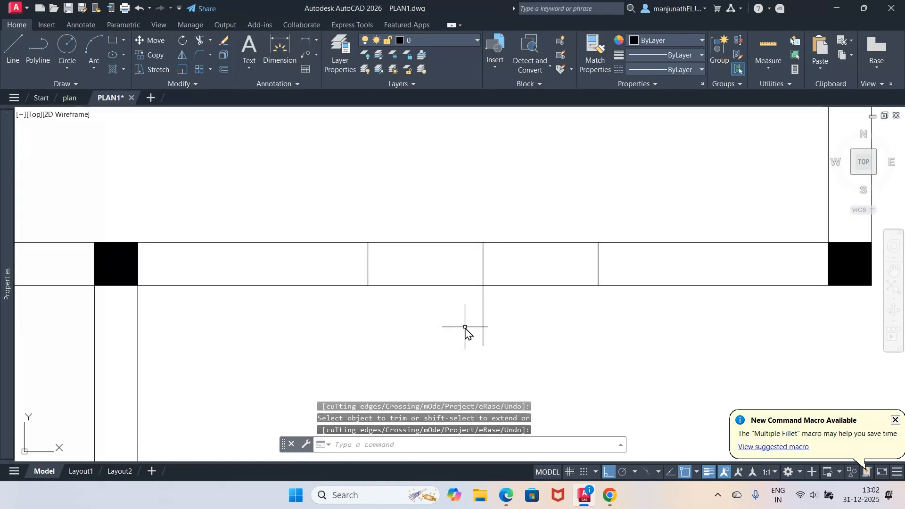
pyautogui.write('e')
pyautogui.press('Return')
pyautogui.click(483, 327)
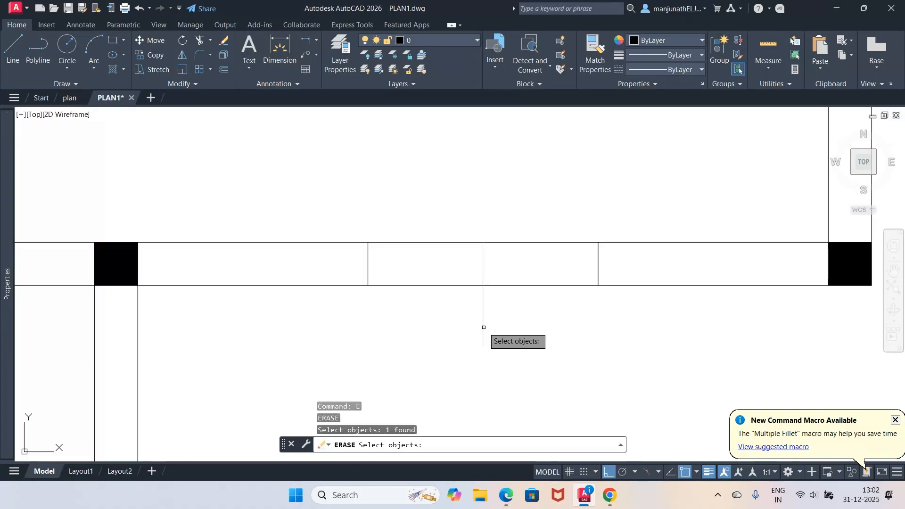
pyautogui.press('Return')
# Trim both lines of the living room front wall between the two jamb lines to open the main door.
pyautogui.write('TR')
pyautogui.press('Return')
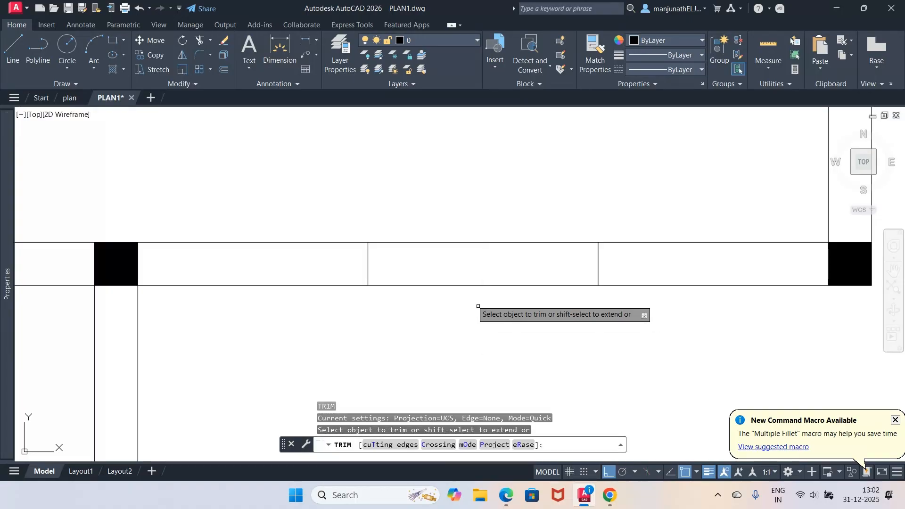
pyautogui.click(450, 230)
pyautogui.click(450, 230)
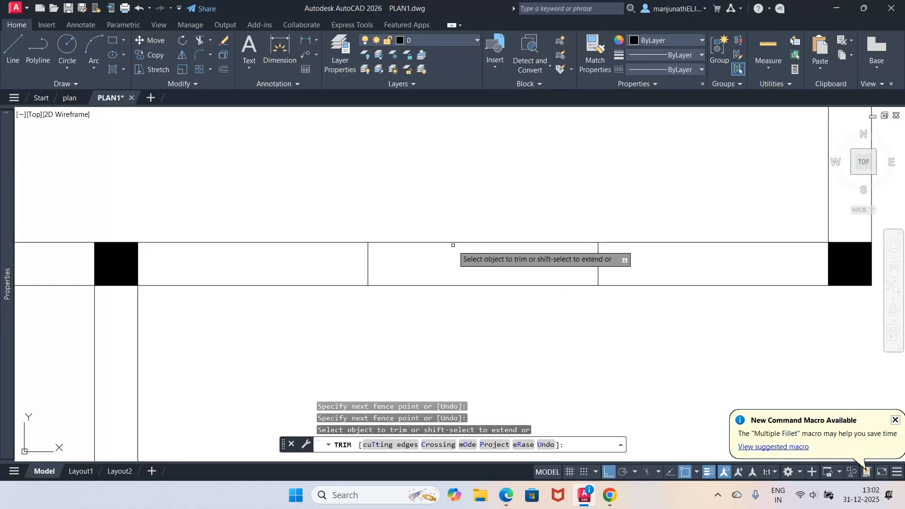
pyautogui.click(459, 226)
pyautogui.click(461, 306)
pyautogui.press('Return')
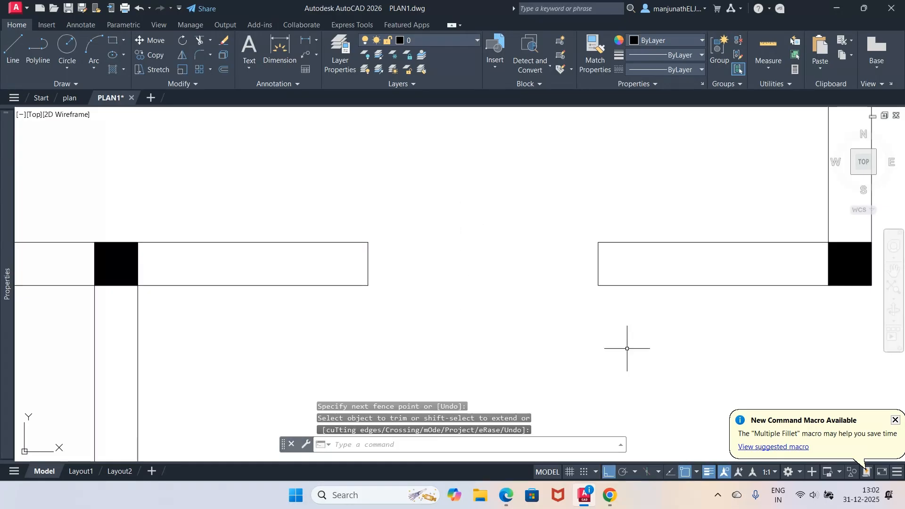
# Examine the room names and sizes in the reference PDF and the matching toilet and bedroom area of the drawing.
pyautogui.write('z')
pyautogui.press('Return')
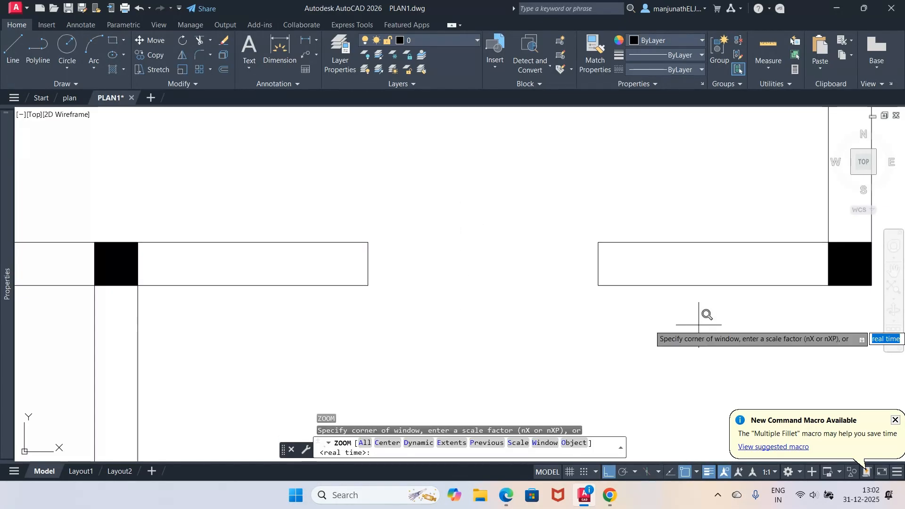
pyautogui.scroll(-5, 660, 312)
pyautogui.press('Escape')
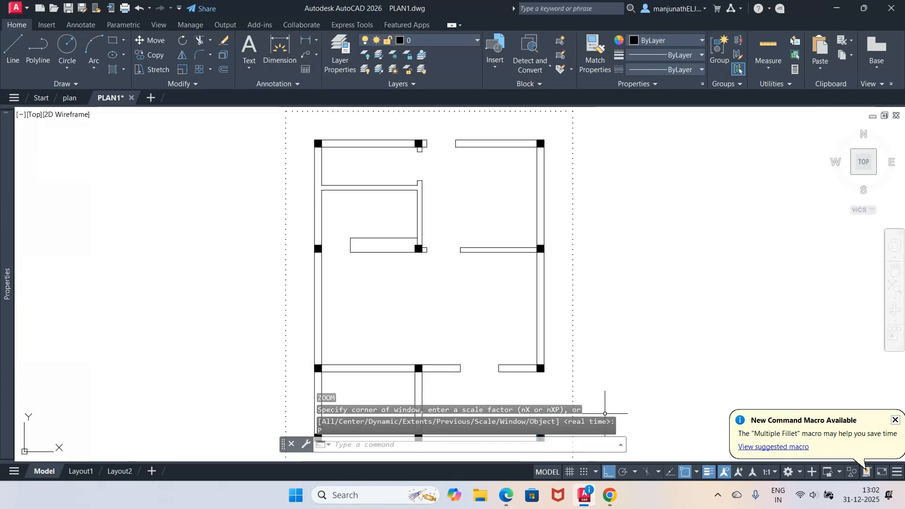
pyautogui.click(505, 495)
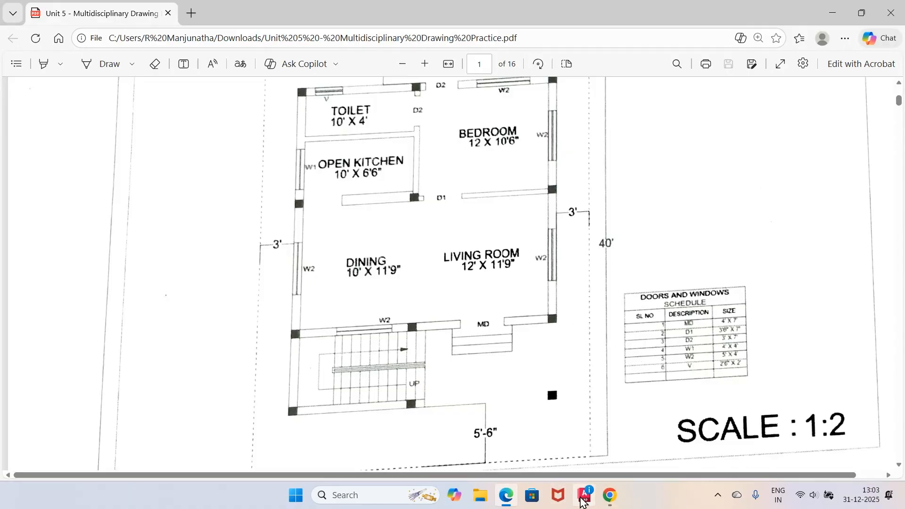
pyautogui.moveTo(584, 502)
pyautogui.click(584, 496)
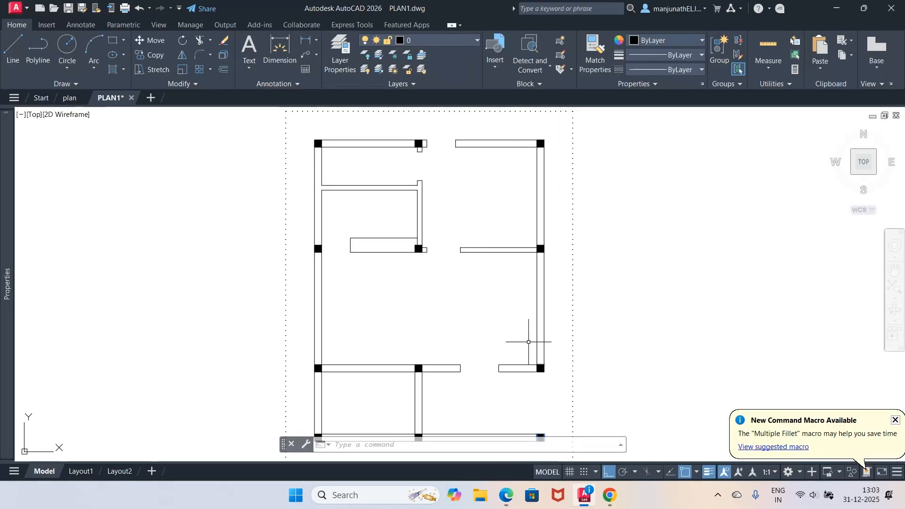
pyautogui.write('z')
pyautogui.press('Return')
pyautogui.write('w')
pyautogui.press('Return')
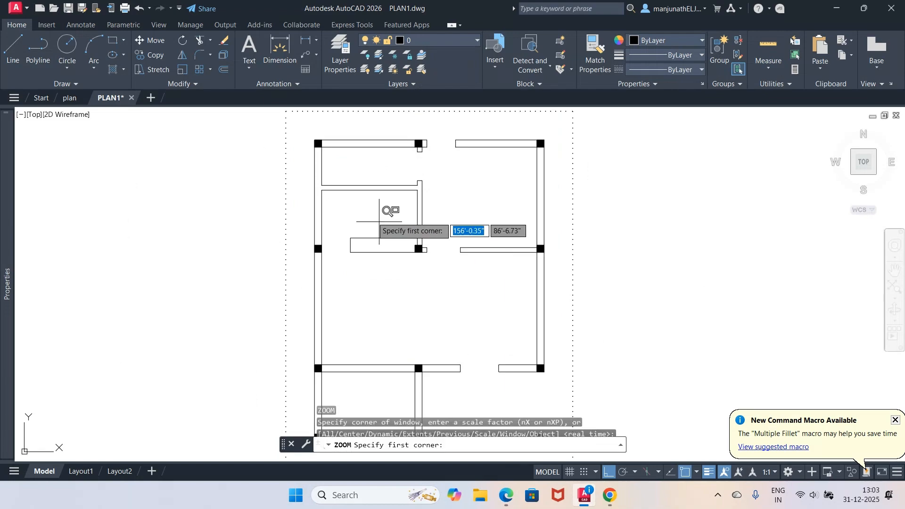
pyautogui.click(295, 126)
pyautogui.click(576, 236)
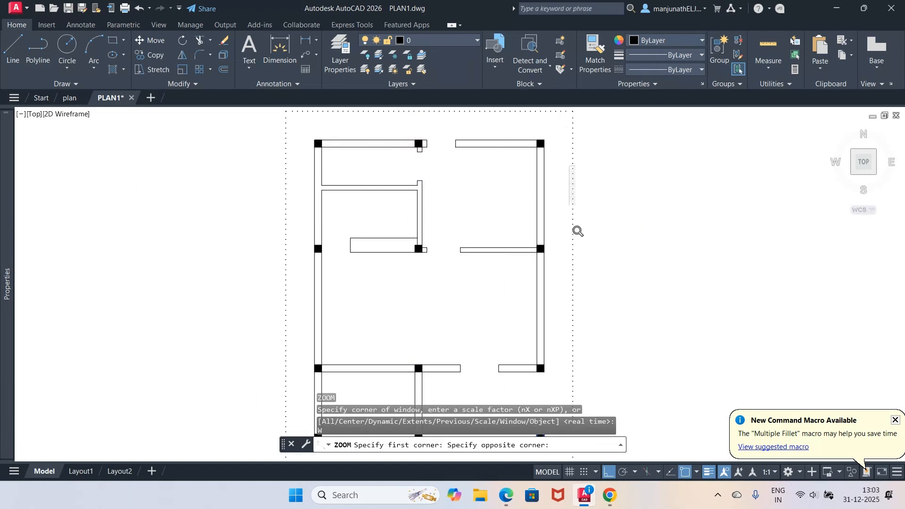
# Add the single-line text TOILET, 6" high and unrotated, in the upper part of the toilet.
pyautogui.write('d')
pyautogui.write('text')
pyautogui.press('Return')
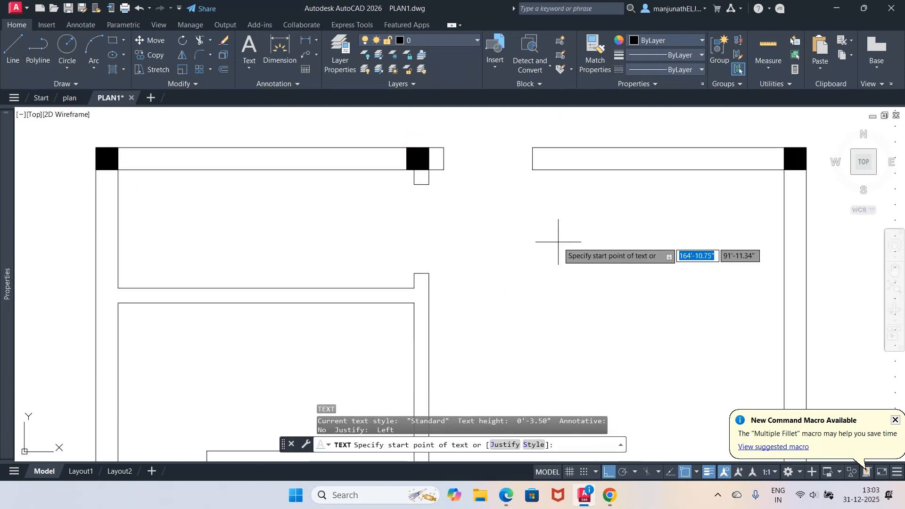
pyautogui.click(202, 202)
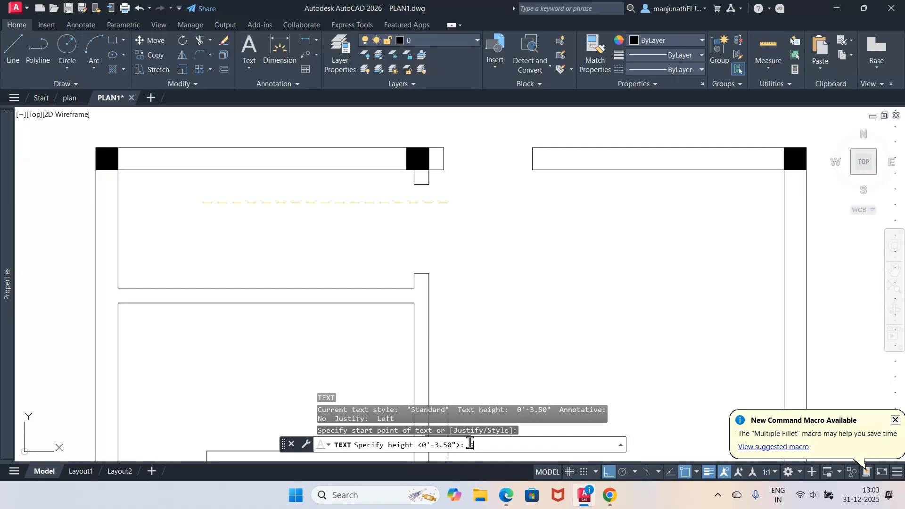
pyautogui.write('6')
pyautogui.press('Return')
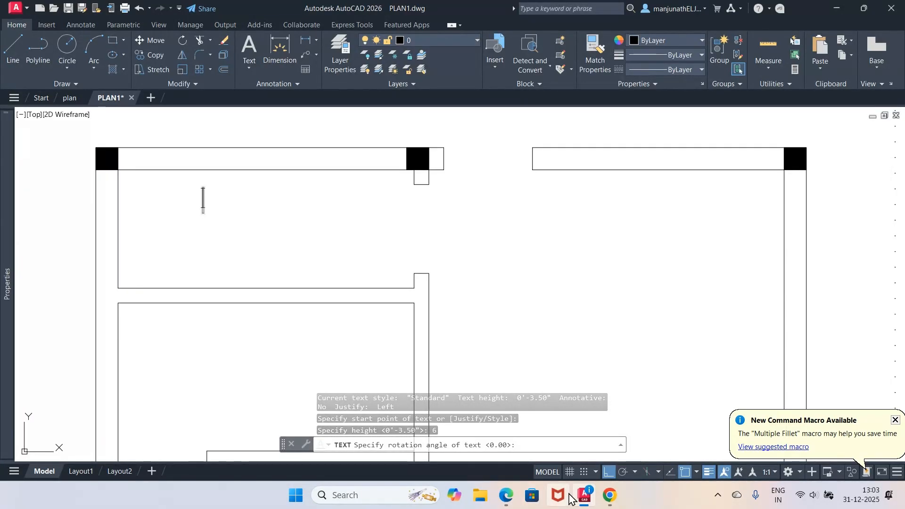
pyautogui.click(588, 503)
pyautogui.click(587, 502)
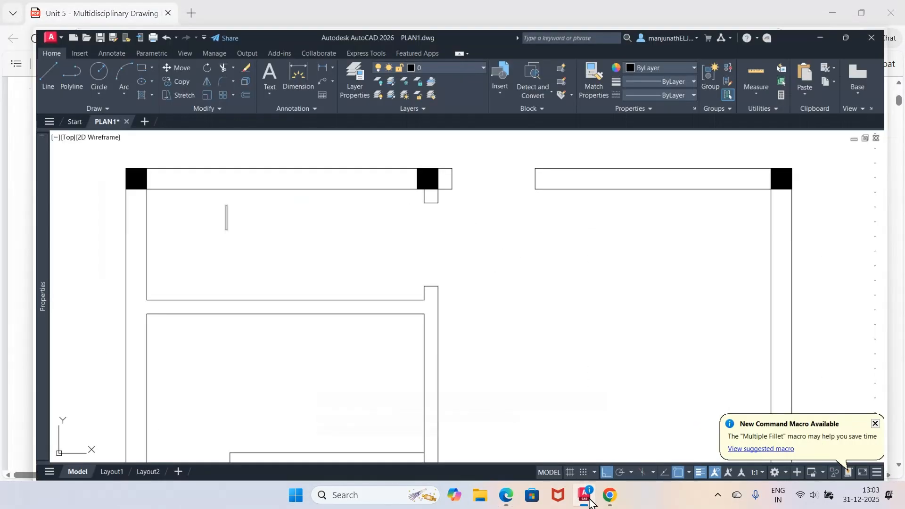
pyautogui.write('let')
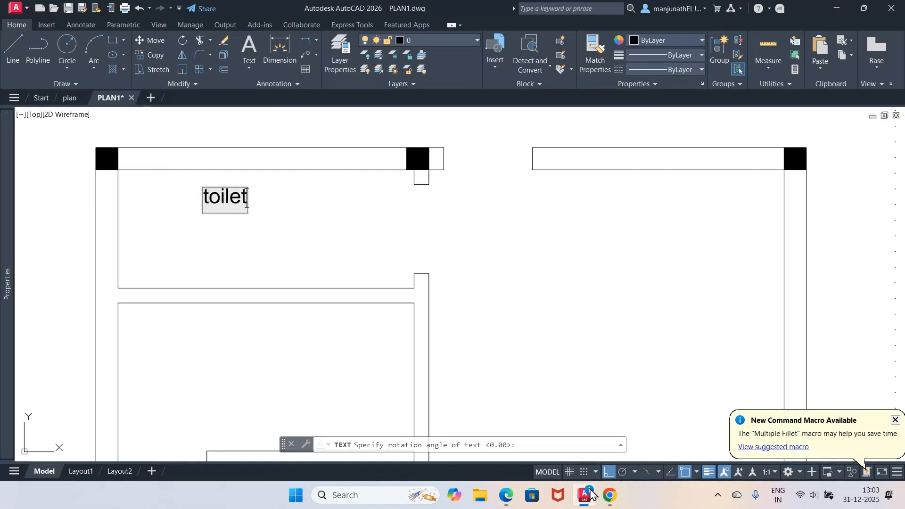
pyautogui.press('BackSpace')
pyautogui.press('BackSpace')
pyautogui.press('BackSpace')
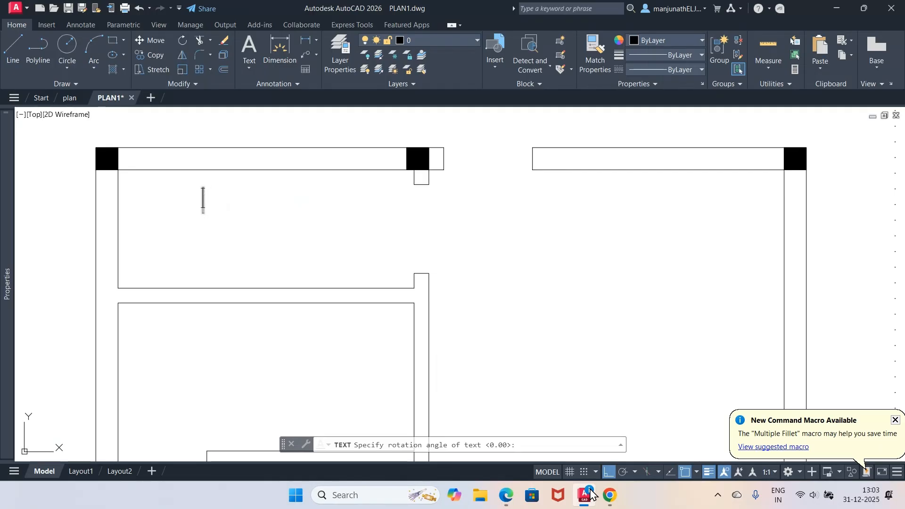
pyautogui.write('OILET')
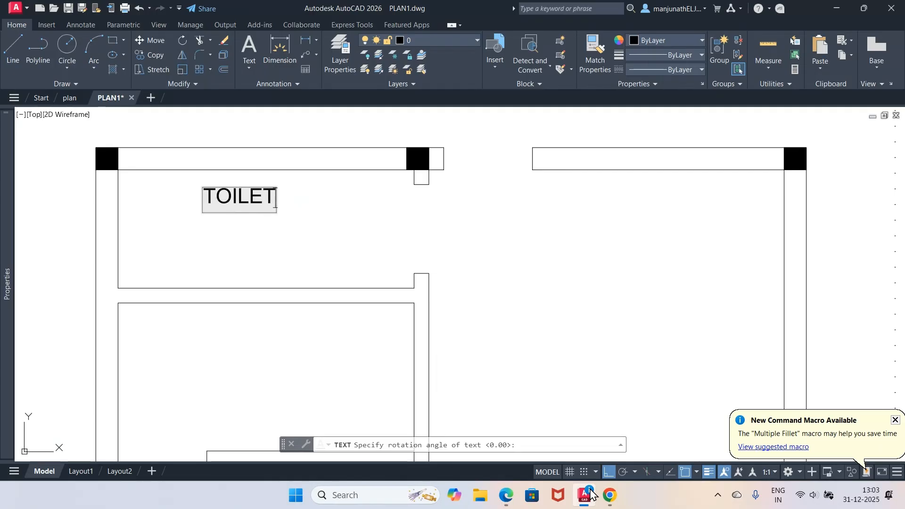
pyautogui.press('Return')
pyautogui.press('Return')
# Review the entire floor plan inside its dotted site boundary at a .7X view scale.
pyautogui.write('z')
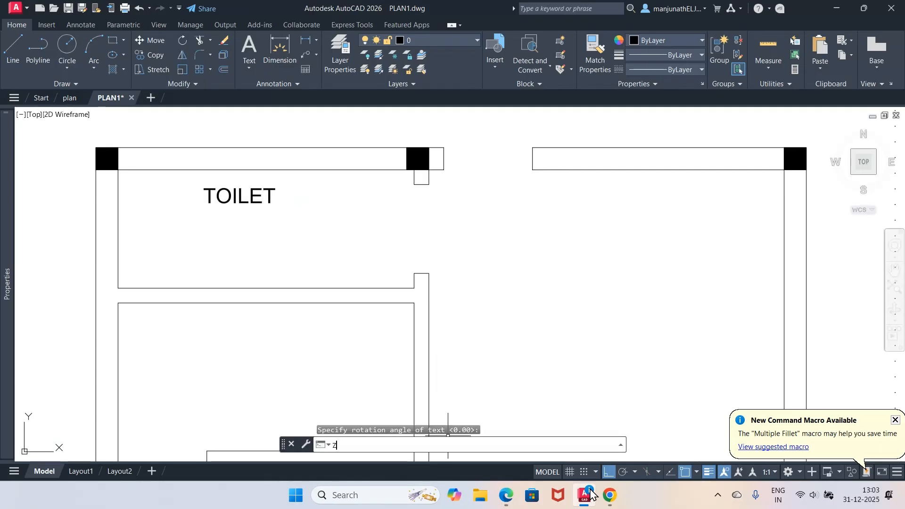
pyautogui.press('Return')
pyautogui.write('P')
pyautogui.scroll(-5, 514, 426)
pyautogui.press('Return')
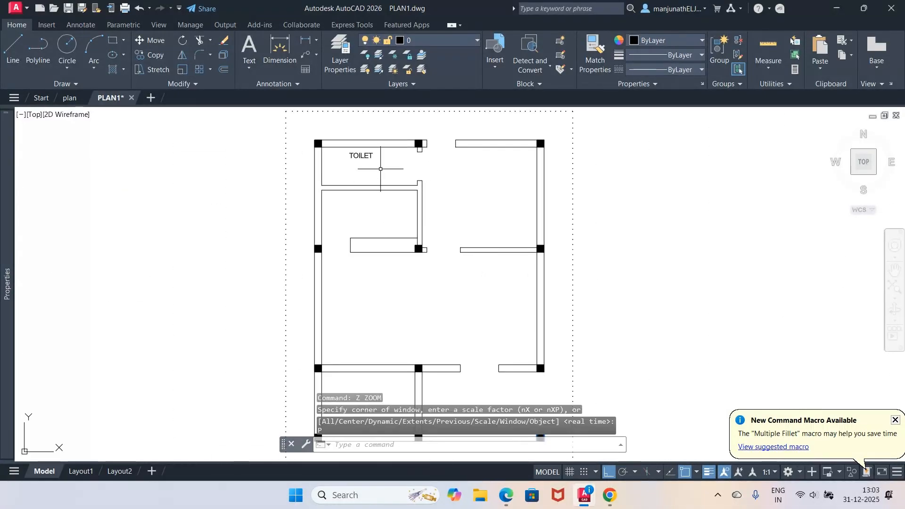
pyautogui.write('z')
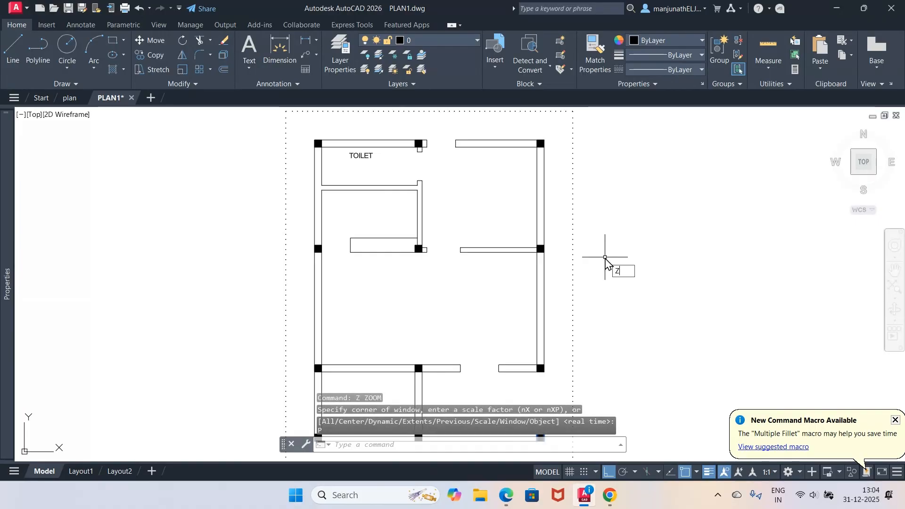
pyautogui.press('Return')
pyautogui.write('.')
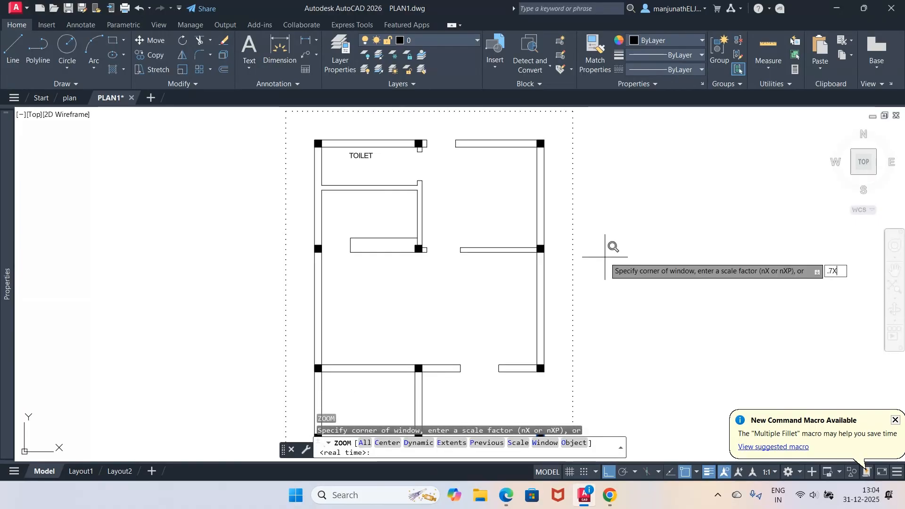
pyautogui.write('7X')
pyautogui.press('Return')
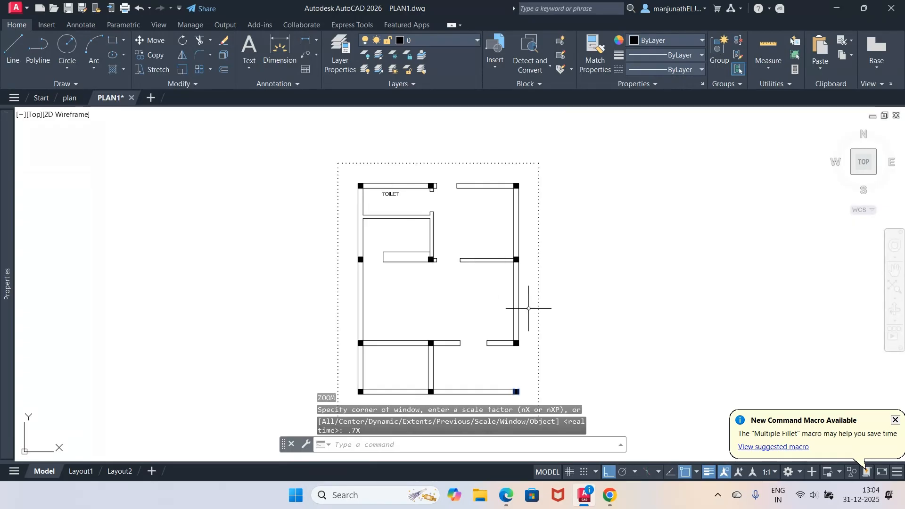
pyautogui.write('P')
pyautogui.press('Return')
pyautogui.moveTo(436, 296); pyautogui.dragTo(431, 261)
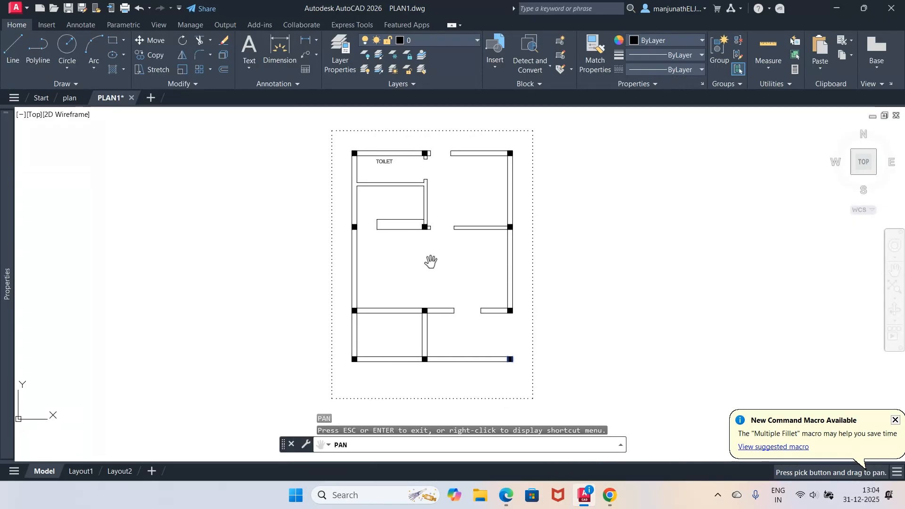
pyautogui.rightClick(548, 271)
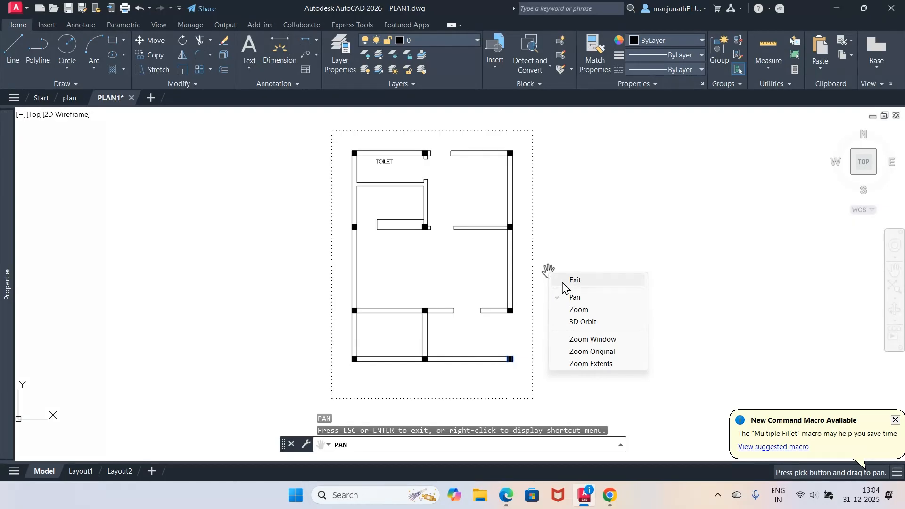
pyautogui.click(565, 279)
# Add the single-line text 10' X 6'6" below the TOILET label, 6" high and unrotated.
pyautogui.write('Z')
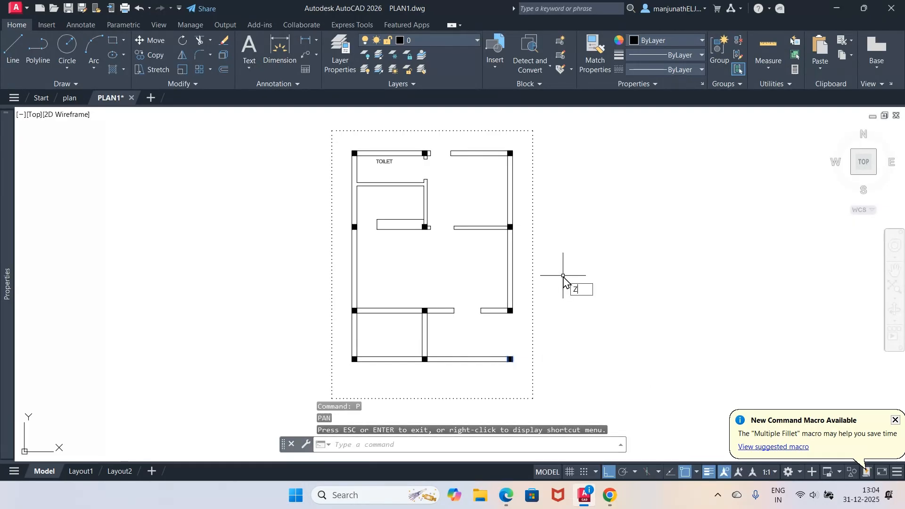
pyautogui.press('Return')
pyautogui.write('W')
pyautogui.press('Return')
pyautogui.click(318, 133)
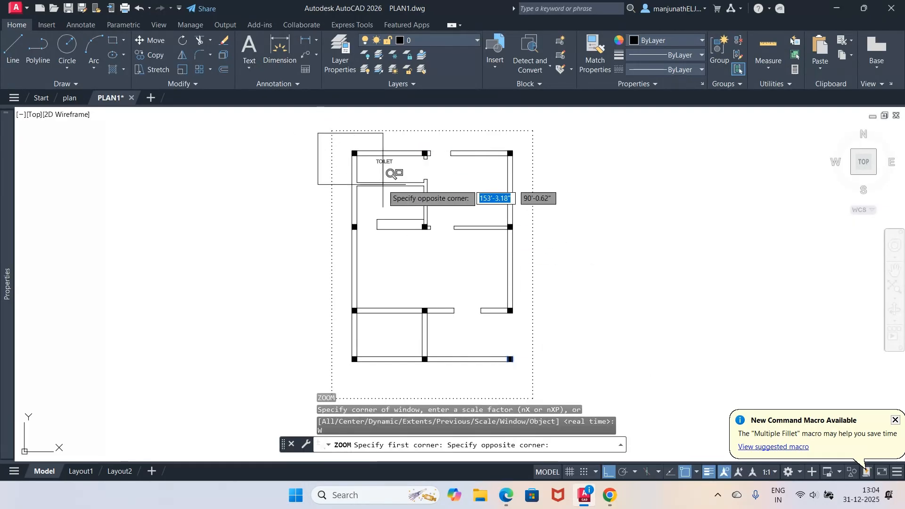
pyautogui.click(539, 283)
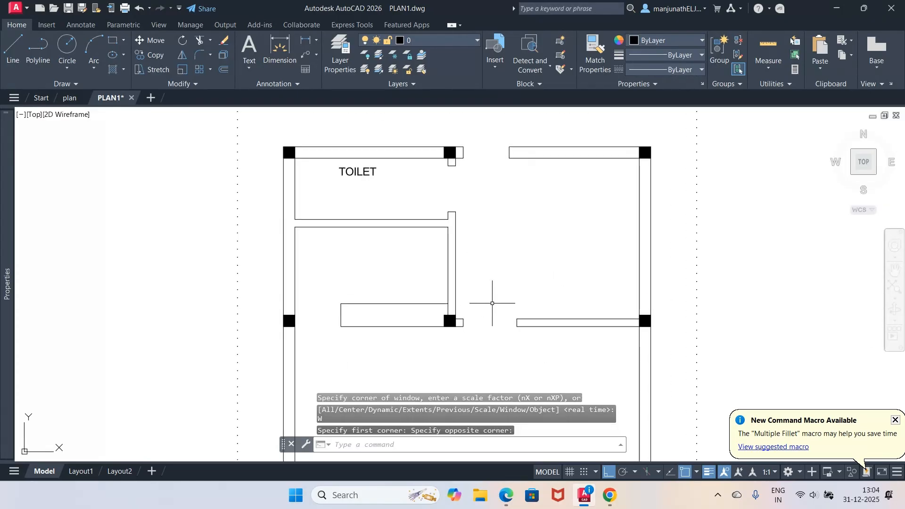
pyautogui.write('DT')
pyautogui.press('Return')
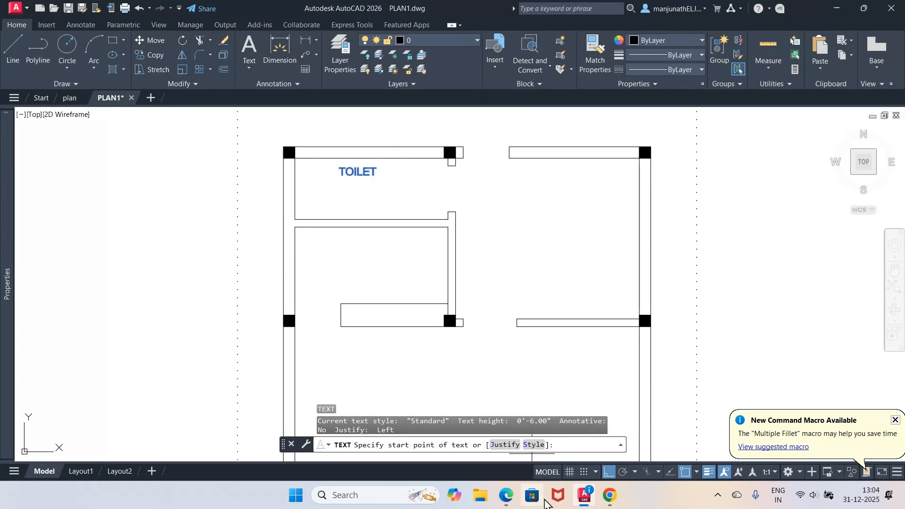
pyautogui.click(505, 502)
pyautogui.click(505, 503)
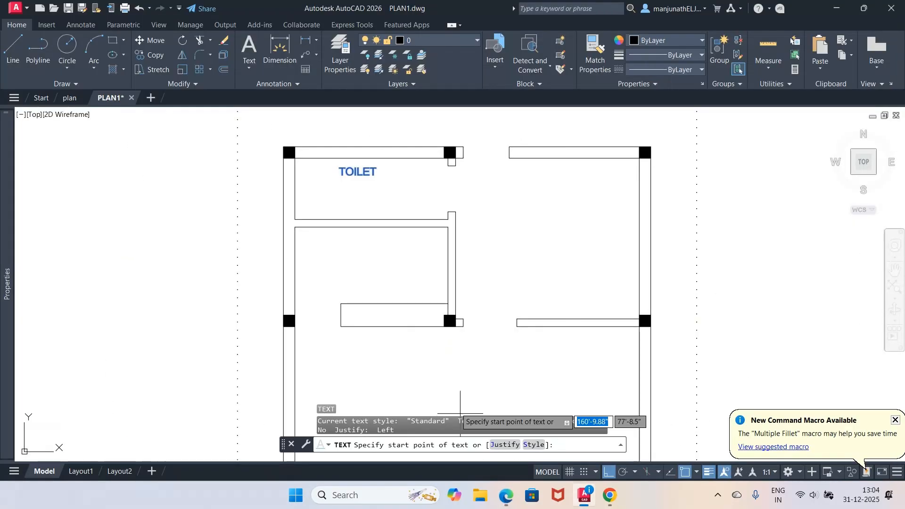
pyautogui.click(333, 197)
pyautogui.press('Return')
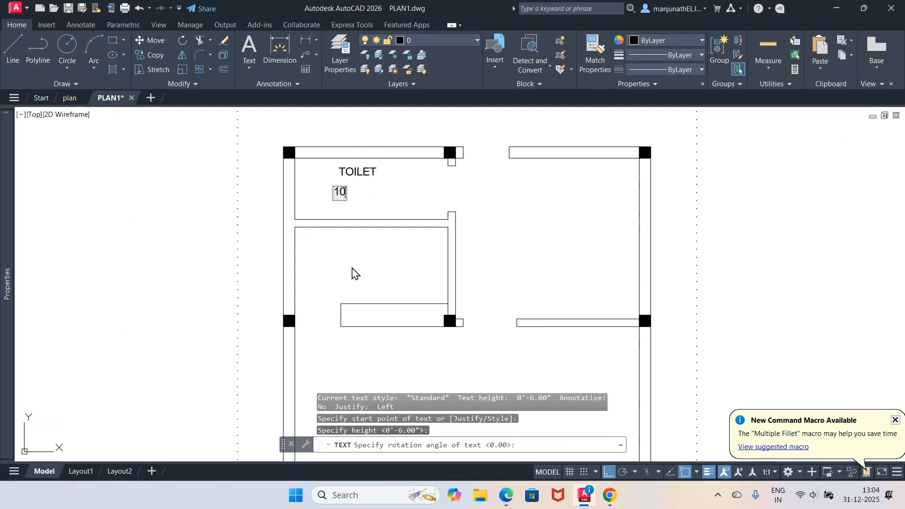
pyautogui.write('10\' X 6\'6"')
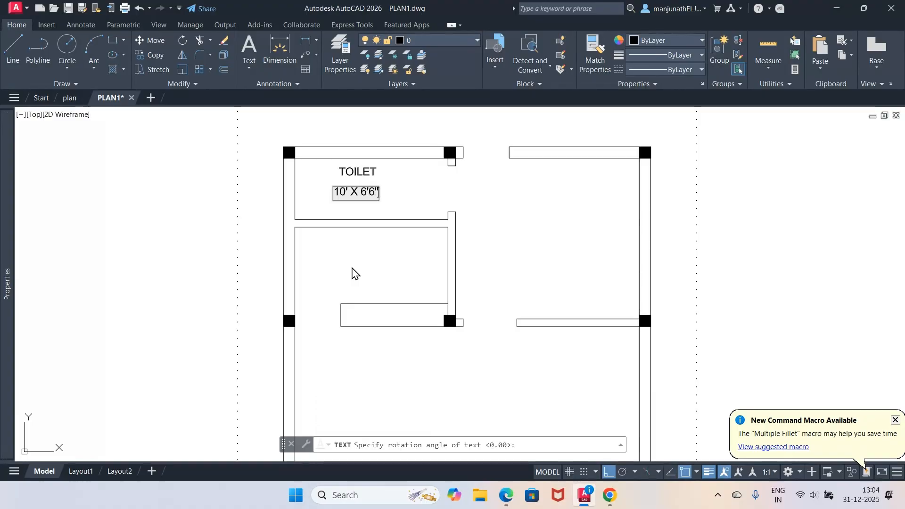
# Check the toilet's size in the reference PDF and correct the size text to 10' X 4'.
pyautogui.click(584, 496)
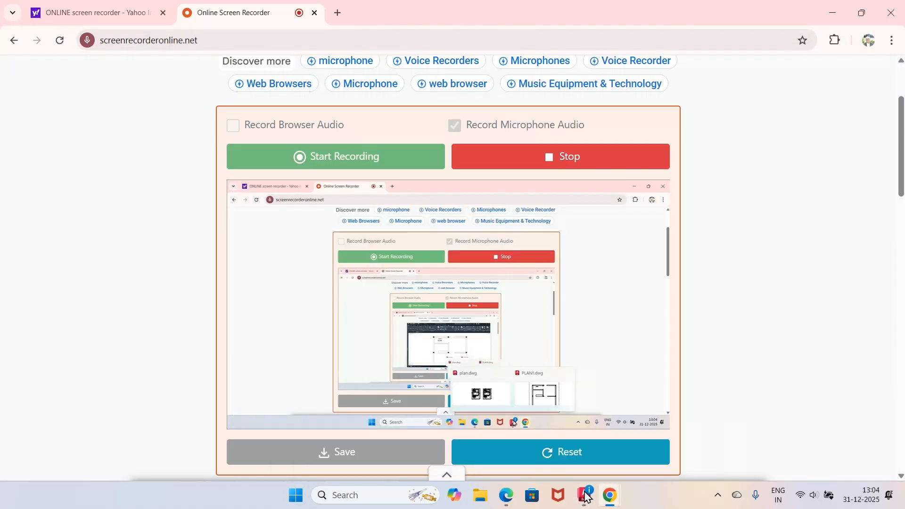
pyautogui.click(584, 495)
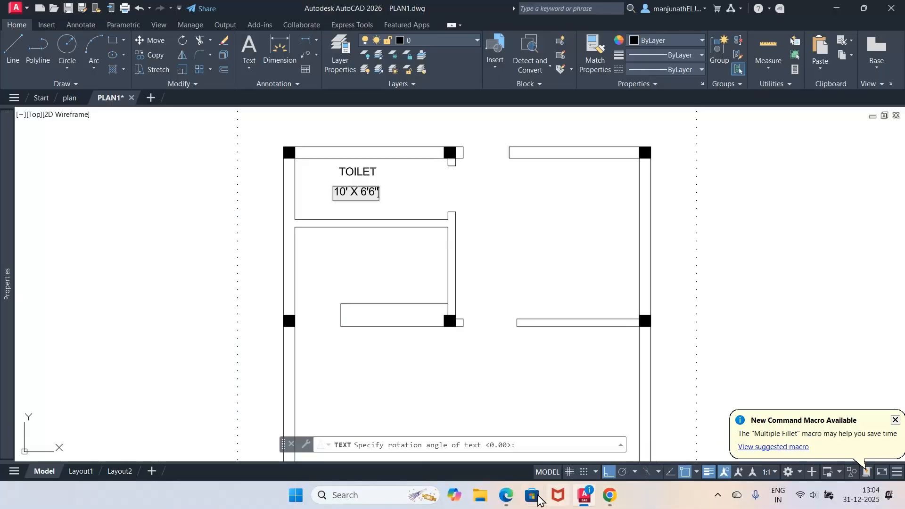
pyautogui.click(505, 496)
pyautogui.click(589, 505)
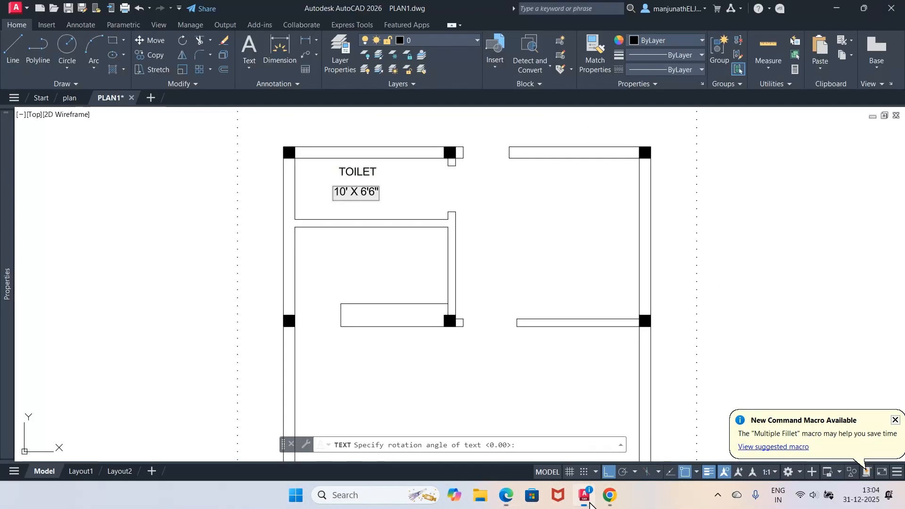
pyautogui.press('BackSpace')
pyautogui.press('BackSpace')
pyautogui.press('BackSpace')
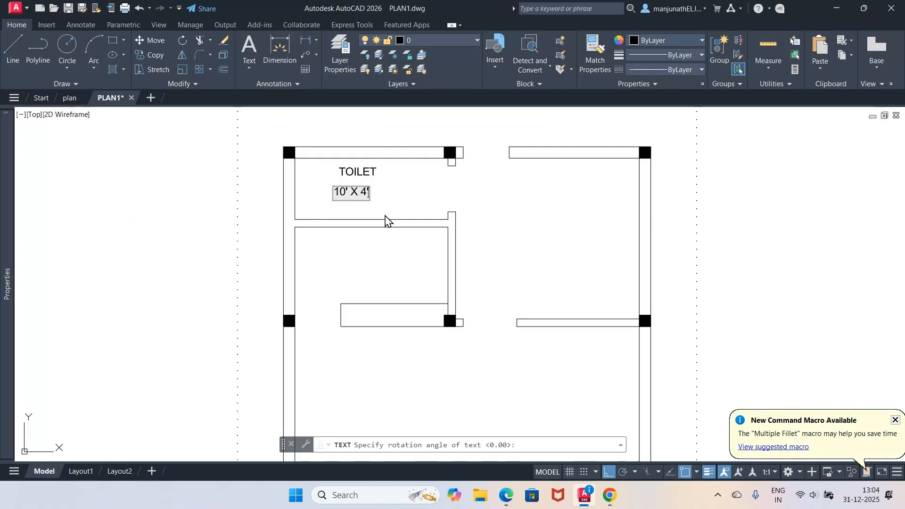
pyautogui.press('Escape')
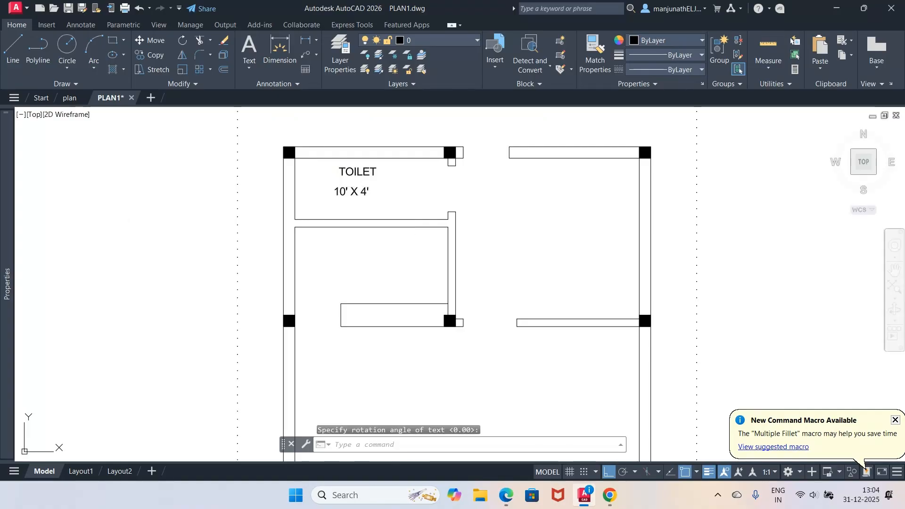
# Move the TOILET label slightly down and to the right, closer to the centre of the toilet.
pyautogui.write('z')
pyautogui.press('Return')
pyautogui.write('w')
pyautogui.press('Return')
pyautogui.click(264, 137)
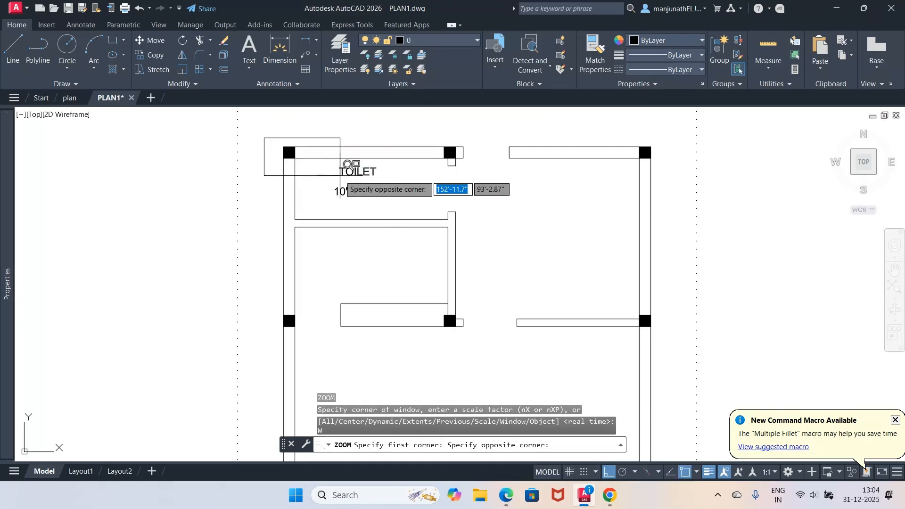
pyautogui.click(527, 273)
pyautogui.write('m')
pyautogui.press('Return')
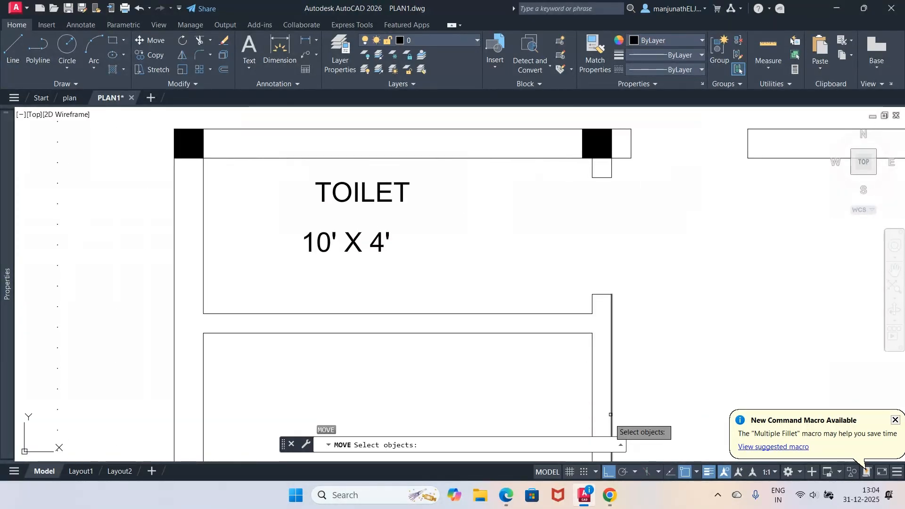
pyautogui.click(407, 201)
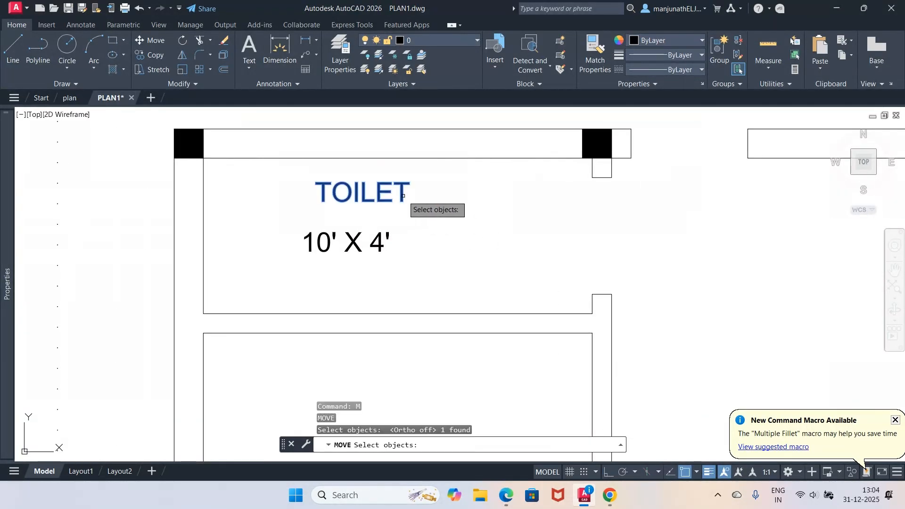
pyautogui.press('Return')
pyautogui.click(427, 207)
pyautogui.click(453, 218)
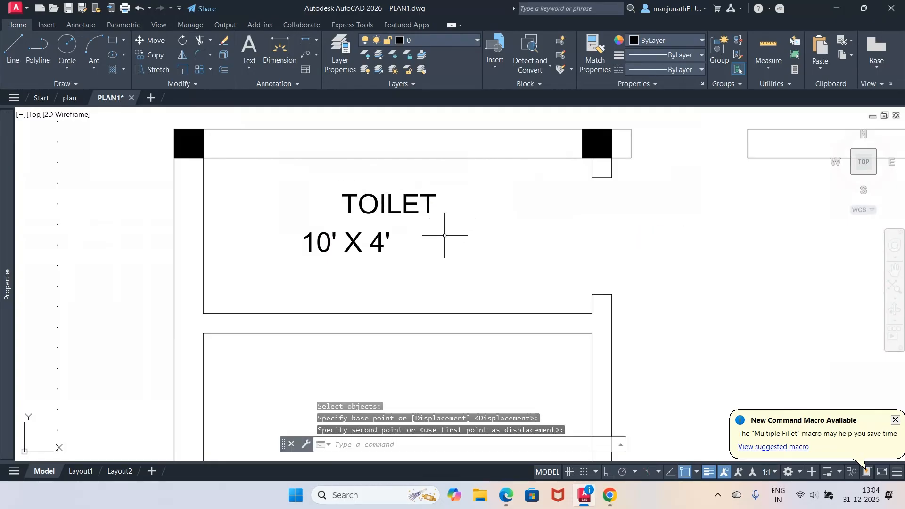
# Move the 10' X 4' text so it sits centred directly beneath the TOILET label.
pyautogui.press('space')
pyautogui.click(384, 245)
pyautogui.press('Return')
pyautogui.click(372, 292)
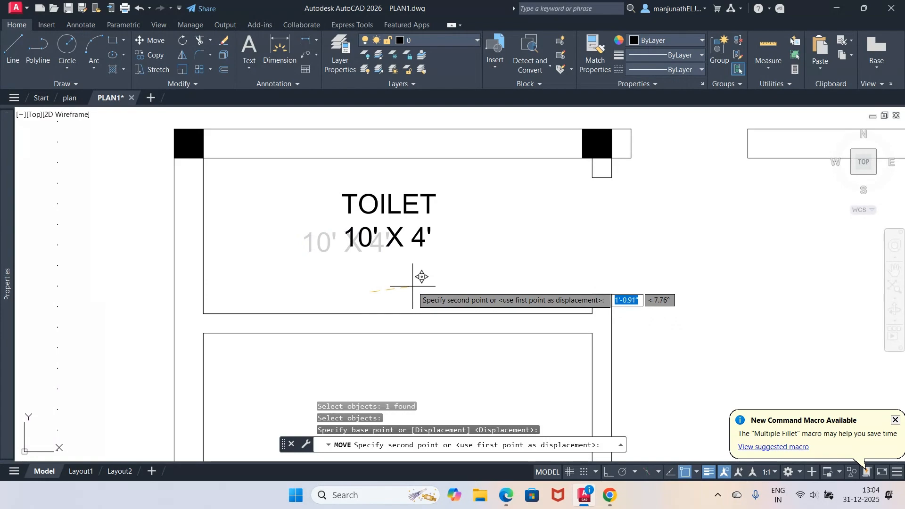
pyautogui.click(413, 286)
# Consult the reference PDF and copy the toilet's name and size texts together into the middle of the bedroom.
pyautogui.write('z')
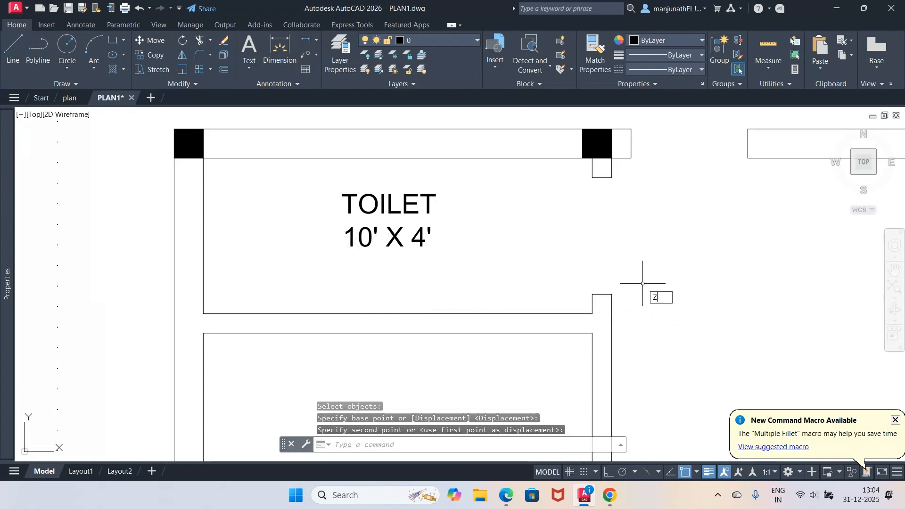
pyautogui.press('Return')
pyautogui.write('p')
pyautogui.press('Return')
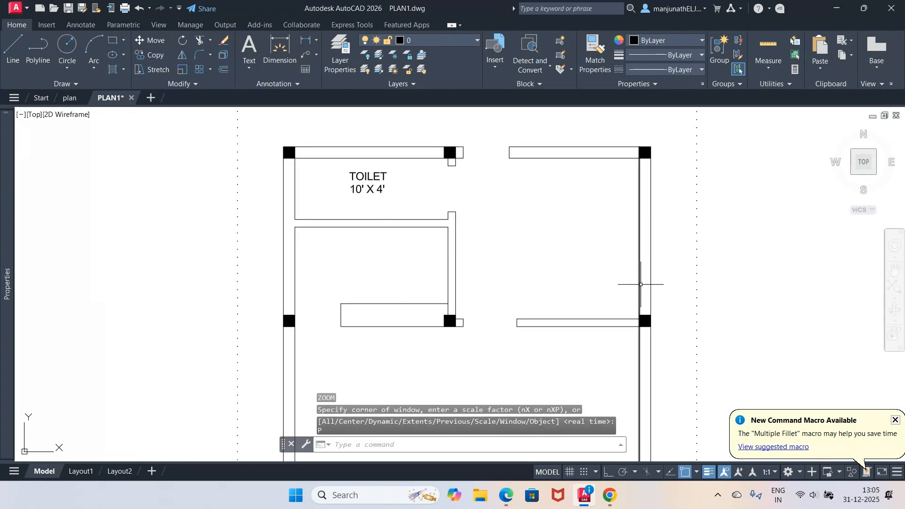
pyautogui.click(507, 495)
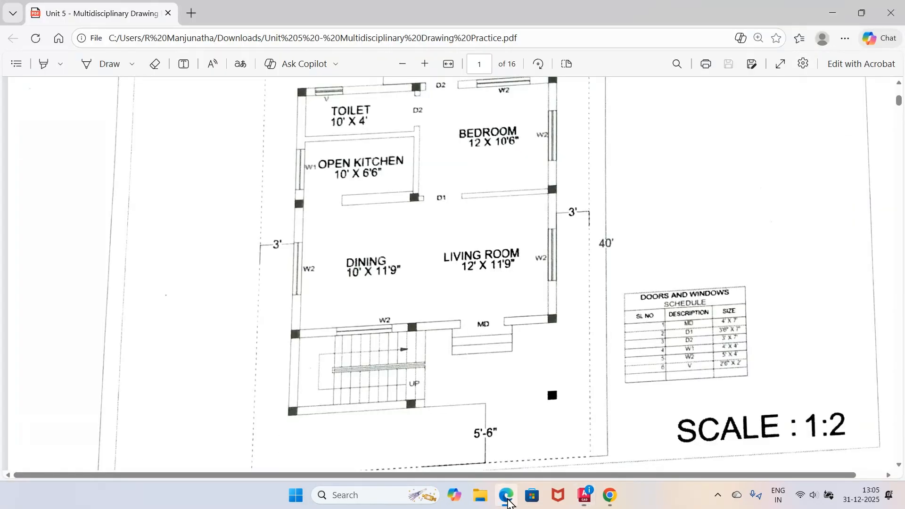
pyautogui.click(586, 496)
pyautogui.write('co')
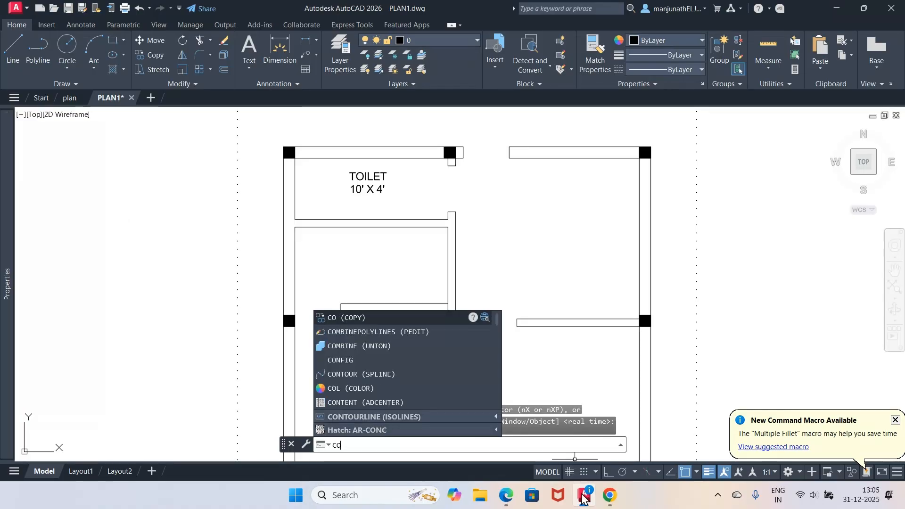
pyautogui.press('Return')
pyautogui.click(398, 169)
pyautogui.click(356, 179)
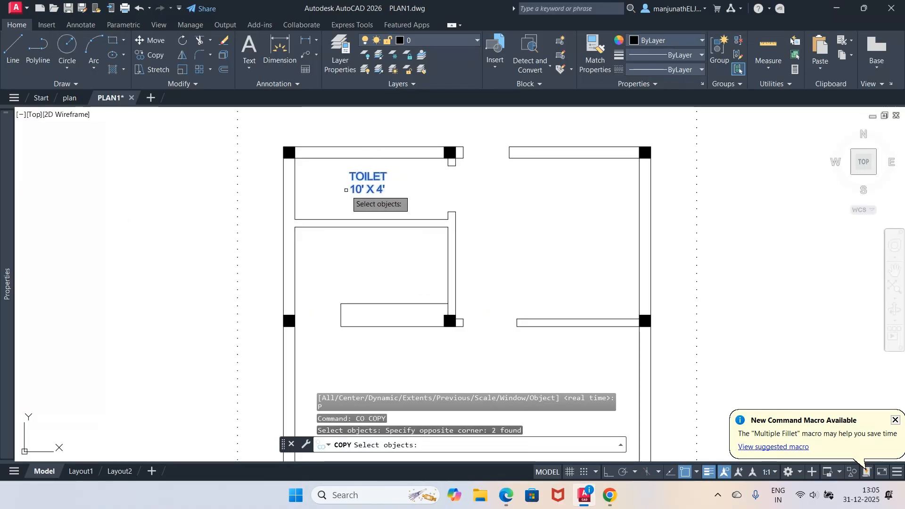
pyautogui.press('Return')
pyautogui.click(373, 180)
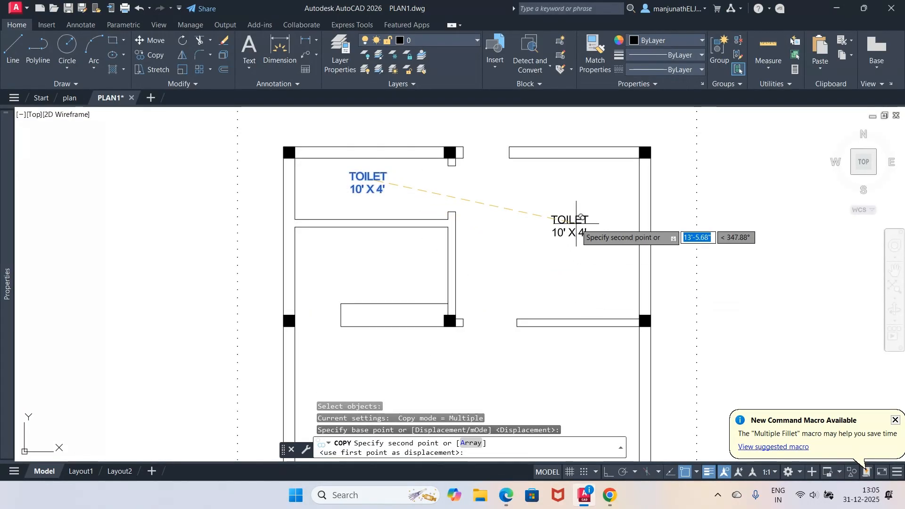
pyautogui.click(574, 221)
pyautogui.press('Return')
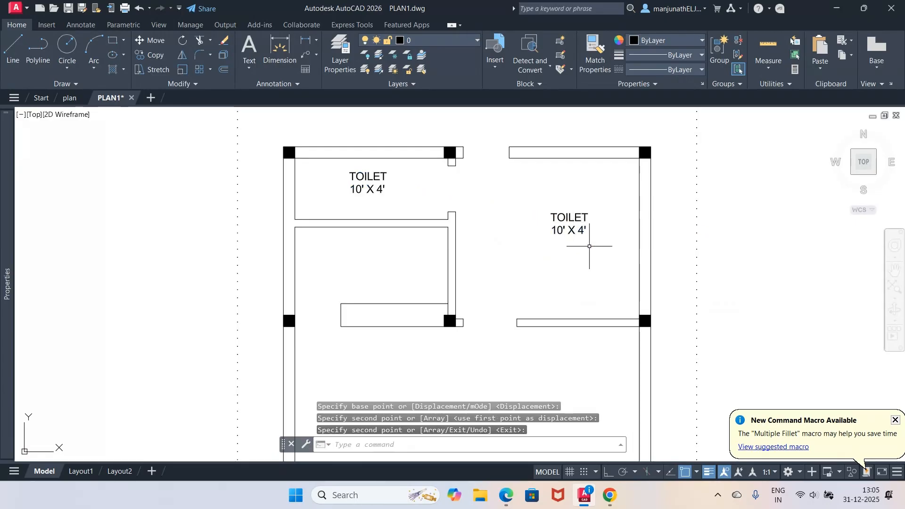
# Change the copied TOILET label in the bedroom to BED ROOM, checking the name in the reference PDF.
pyautogui.write('DDEDIT')
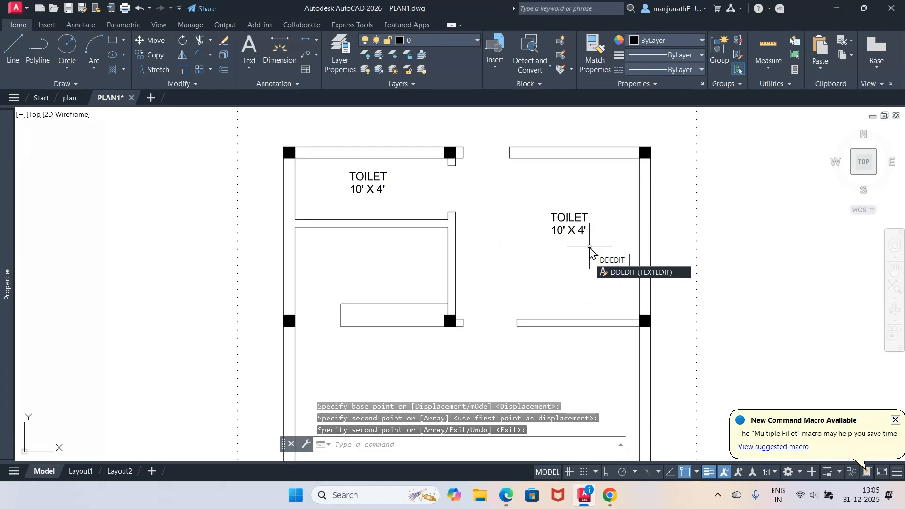
pyautogui.press('Return')
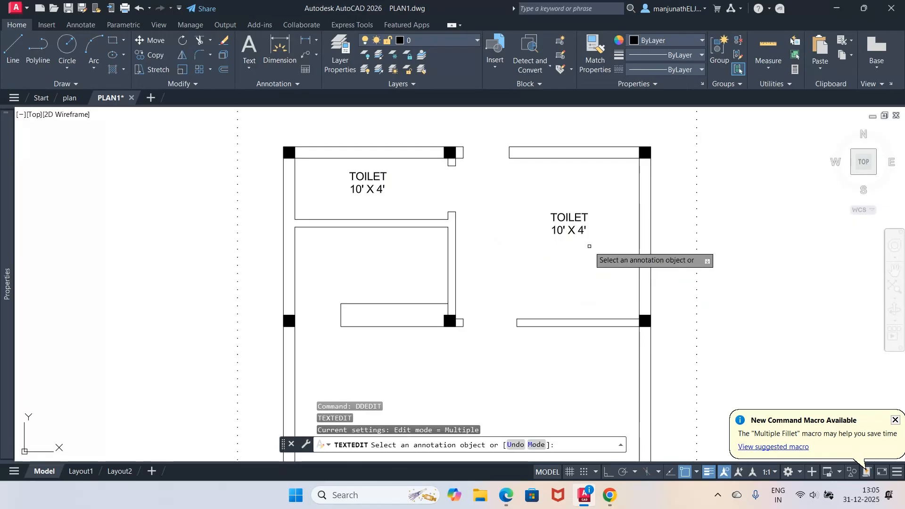
pyautogui.click(569, 217)
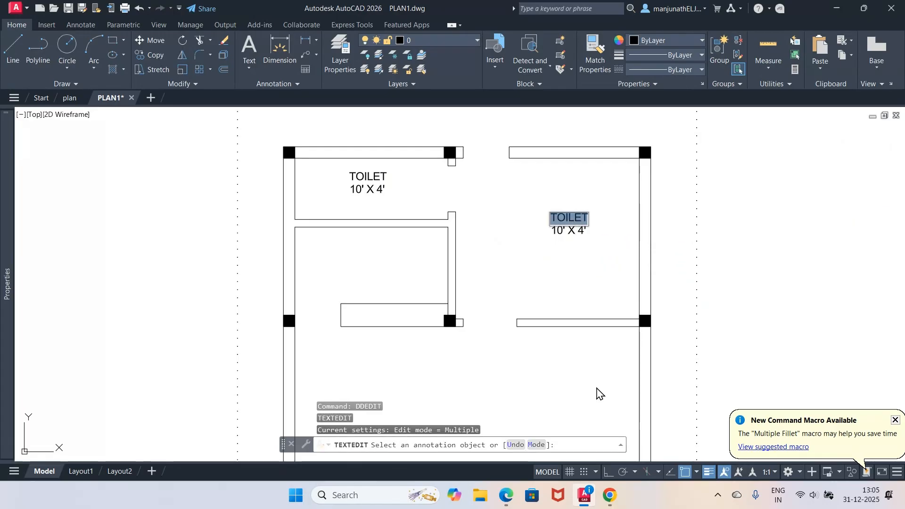
pyautogui.click(507, 496)
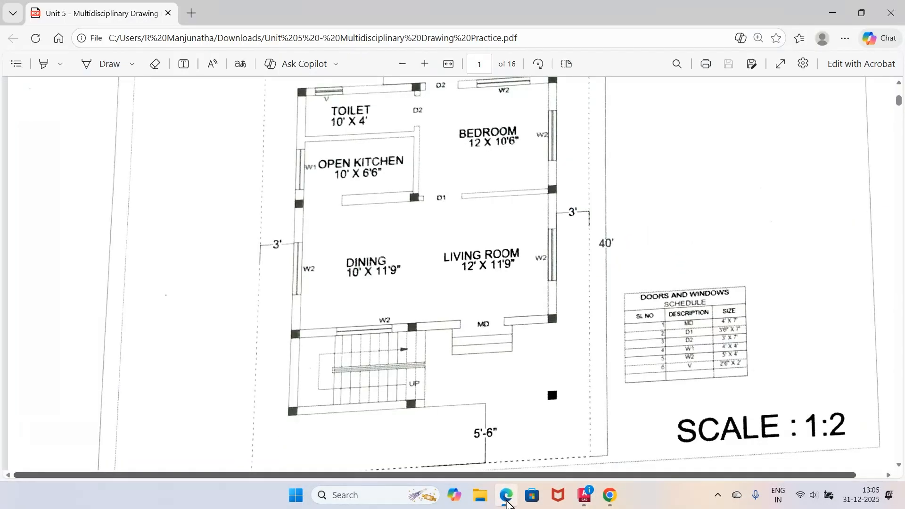
pyautogui.click(506, 496)
pyautogui.write('B')
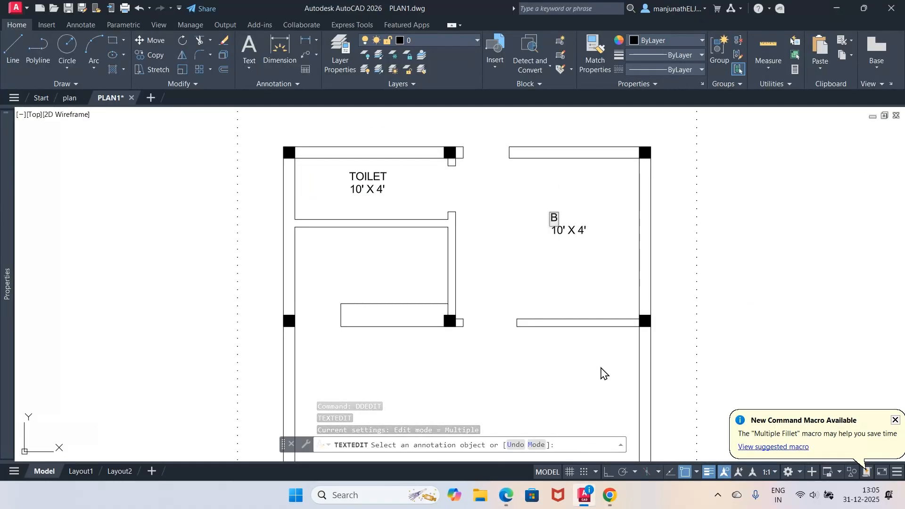
pyautogui.write('EDROOM')
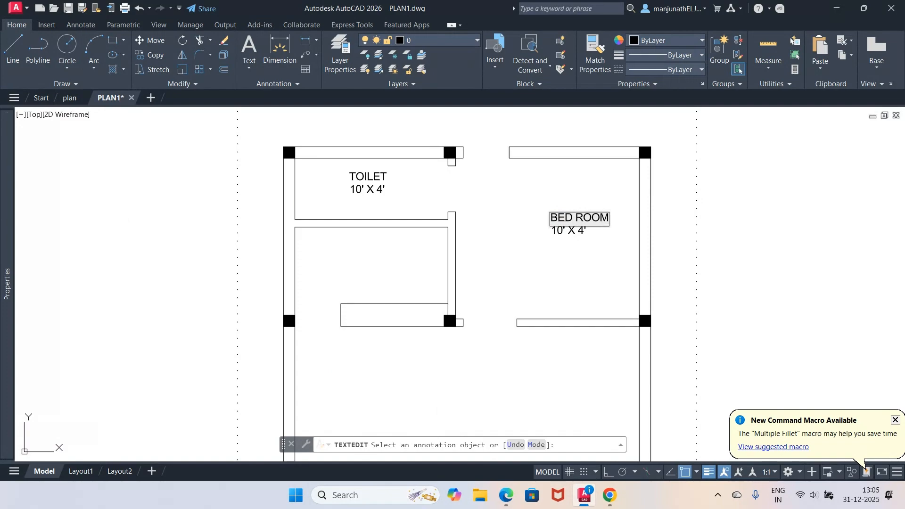
pyautogui.press('Return')
pyautogui.press('Return')
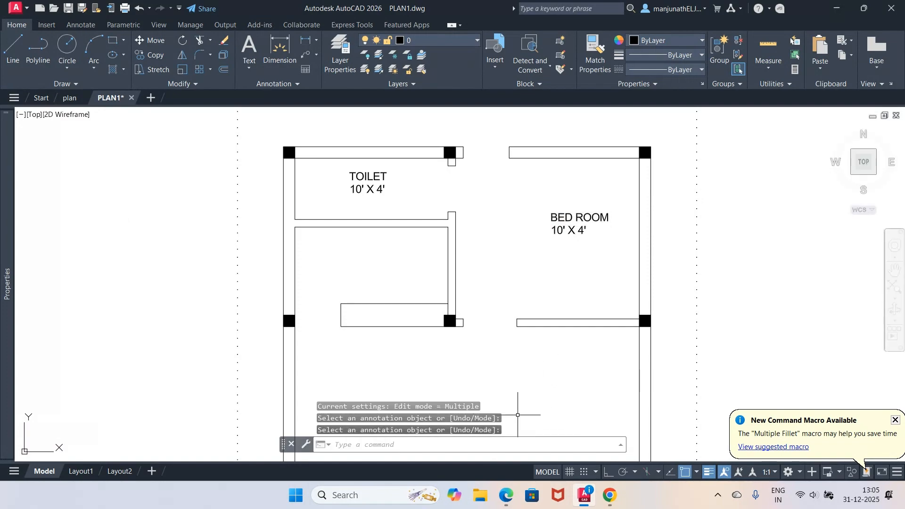
# Check the bedroom size in the reference PDF and change the size text under BED ROOM to 12' X 10'6".
pyautogui.click(486, 499)
pyautogui.click(486, 499)
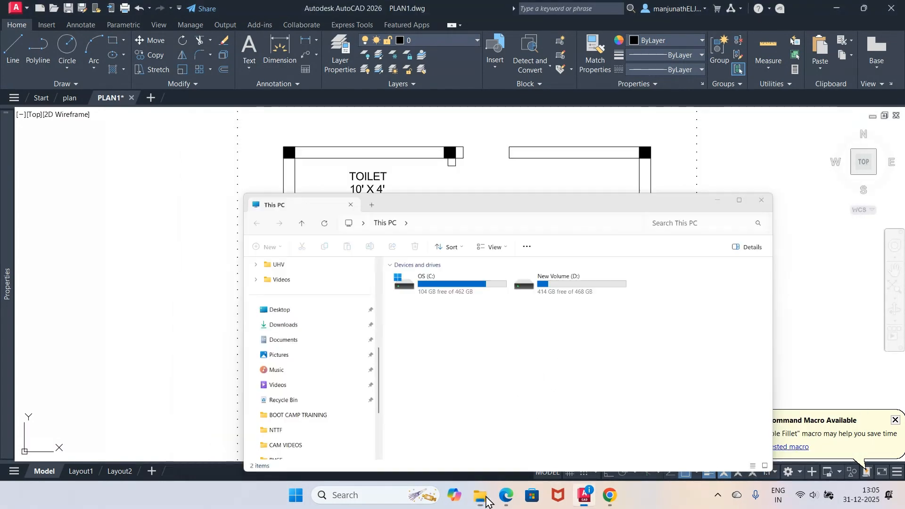
pyautogui.click(506, 495)
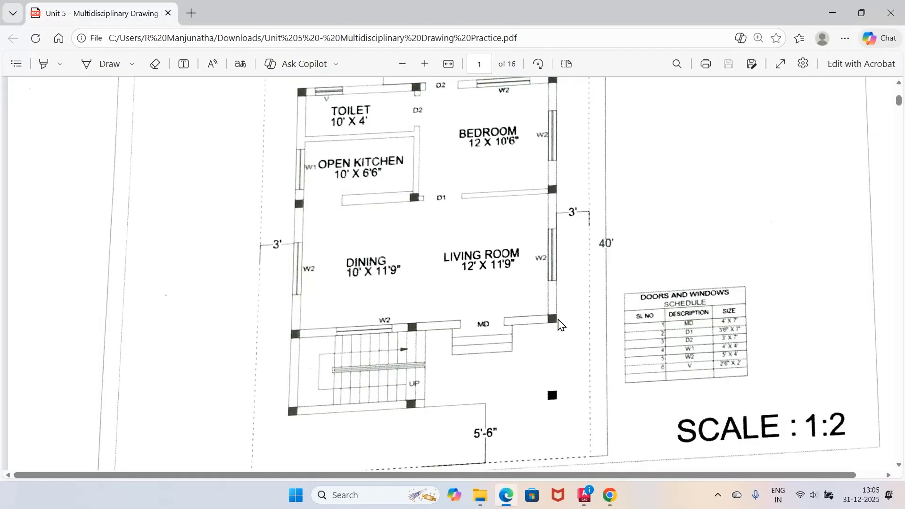
pyautogui.hotkey('alt', 'Tab')
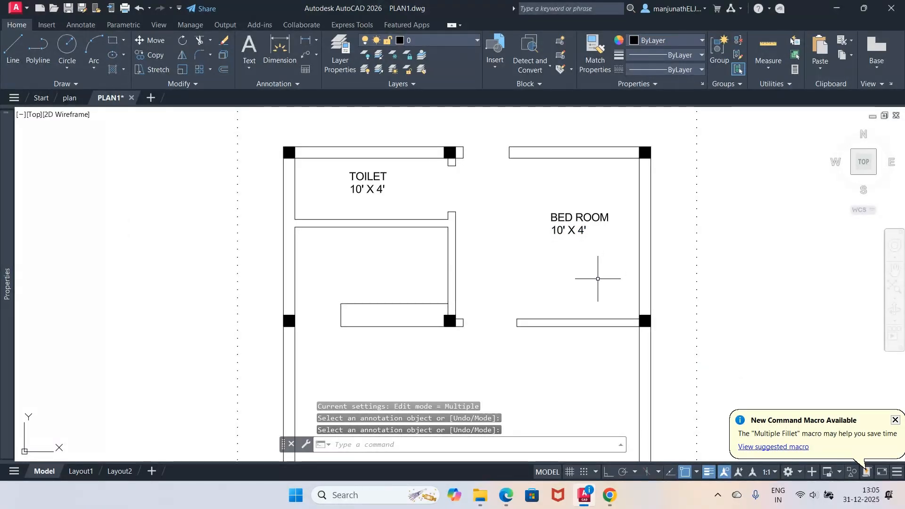
pyautogui.press('Return')
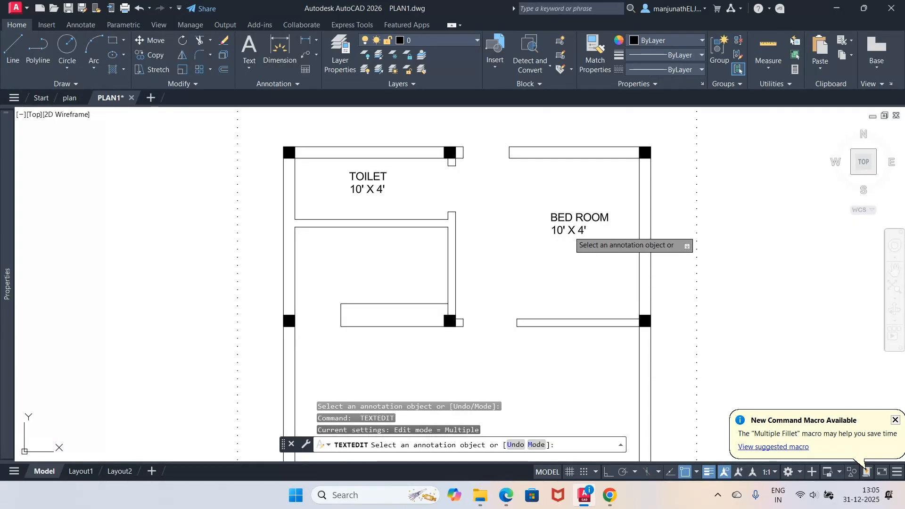
pyautogui.click(568, 230)
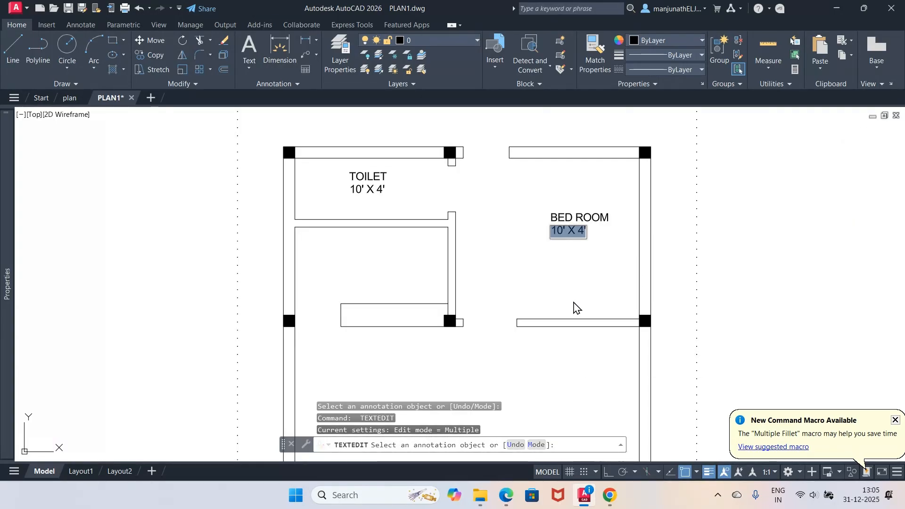
pyautogui.click(583, 500)
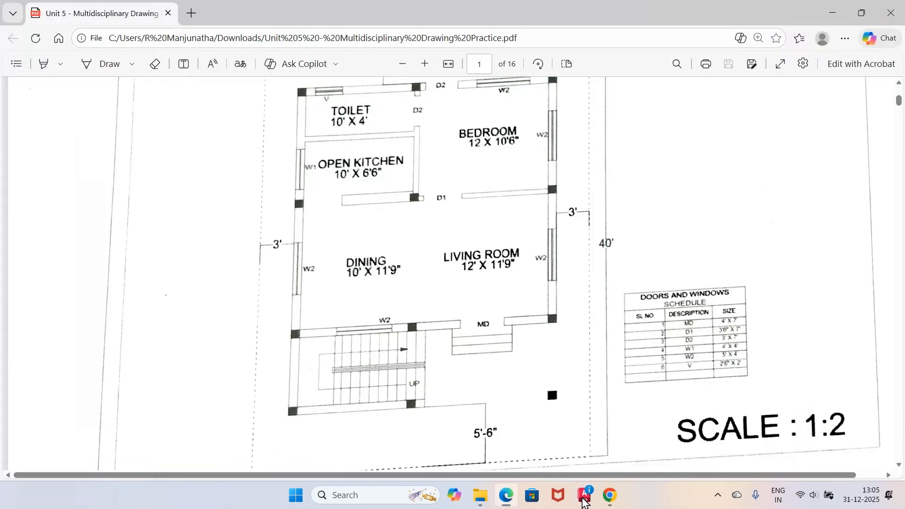
pyautogui.click(584, 499)
pyautogui.write('12')
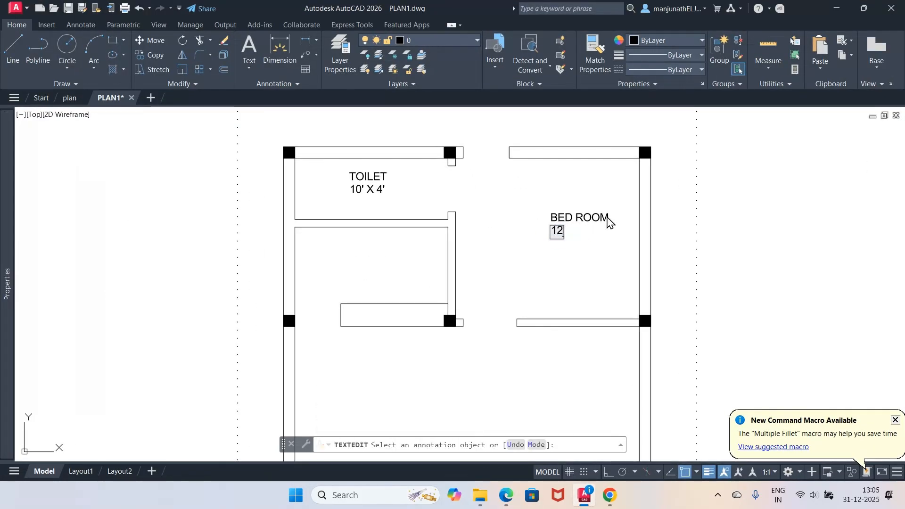
pyautogui.write('\' X 10\'6"')
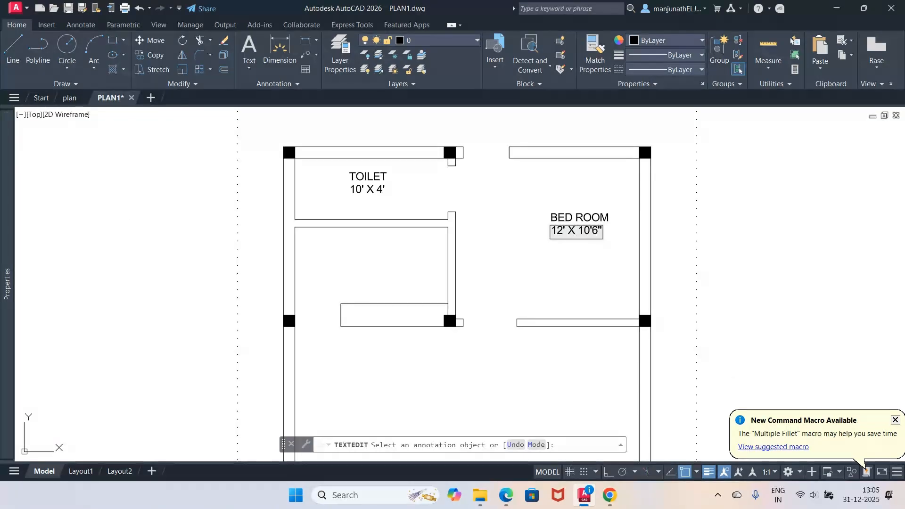
# Check the room labels in the reference PDF, and copy the BED ROOM name and size text into the room below the toilet.
pyautogui.press('Return')
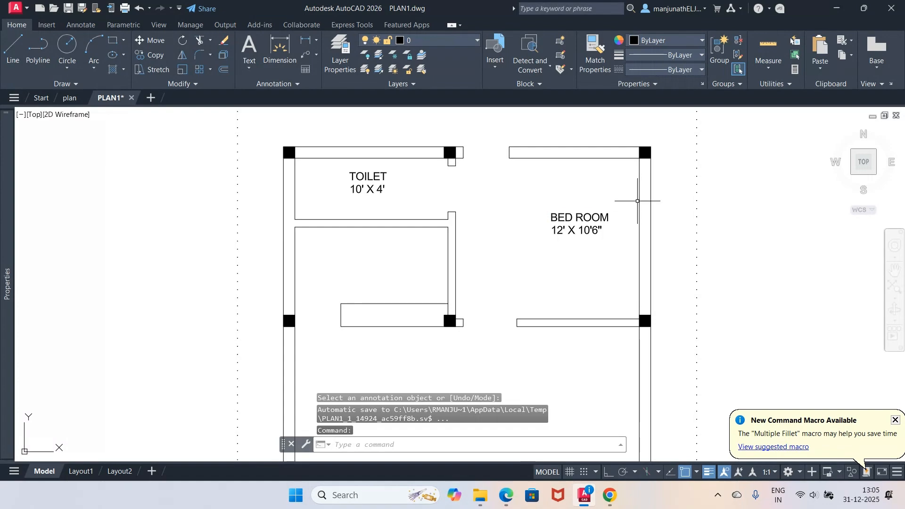
pyautogui.click(507, 497)
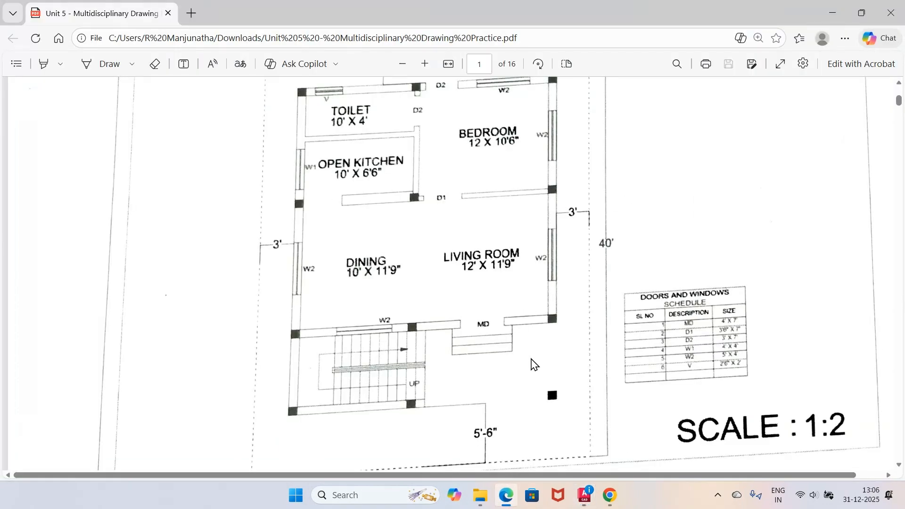
pyautogui.click(585, 494)
pyautogui.write('co')
pyautogui.press('Return')
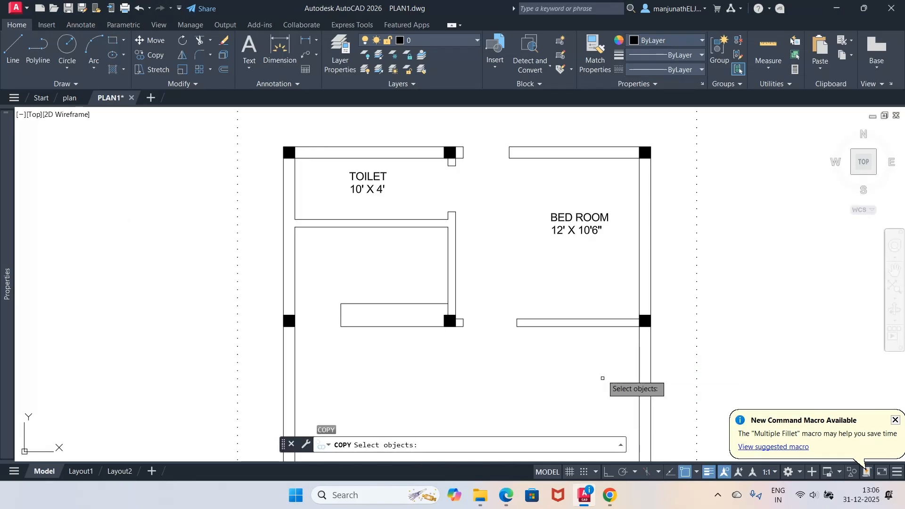
pyautogui.click(582, 230)
pyautogui.press('Return')
pyautogui.click(575, 234)
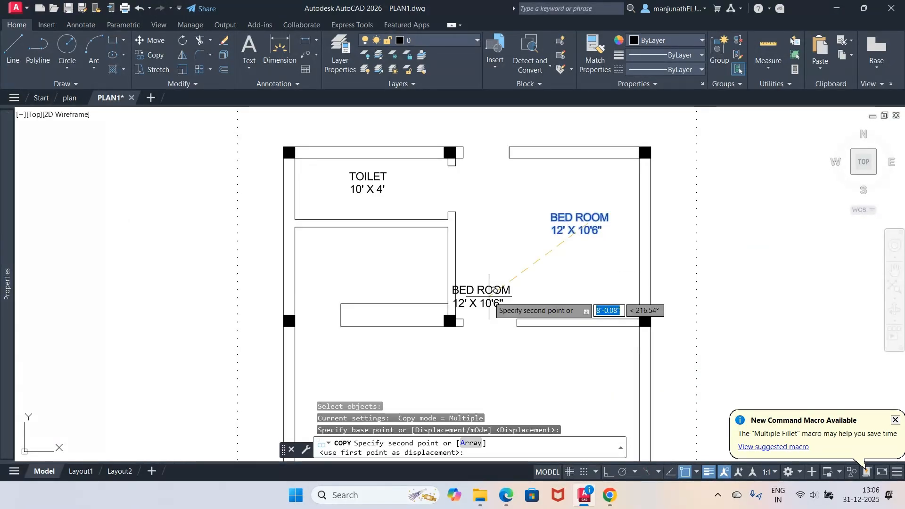
pyautogui.click(360, 270)
pyautogui.press('Return')
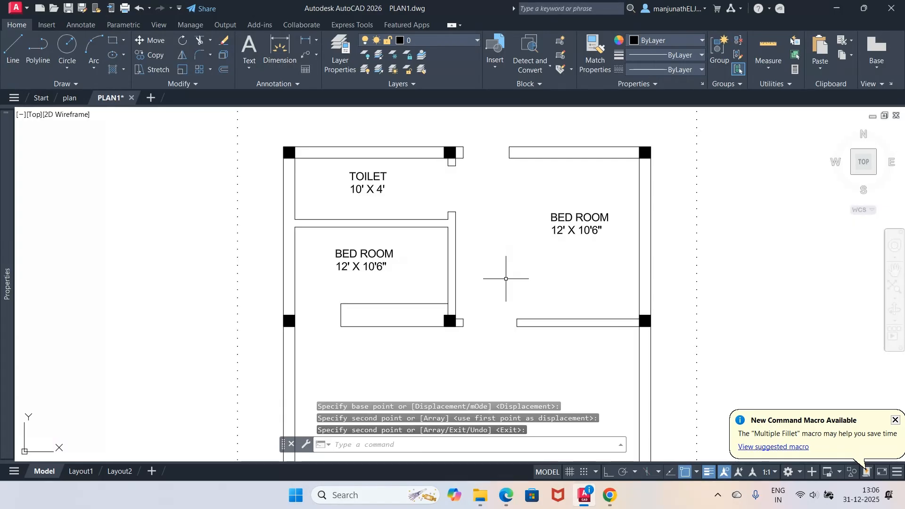
# Change the copied room name below the toilet to OPEN KITCHEN.
pyautogui.write('DDEDIT')
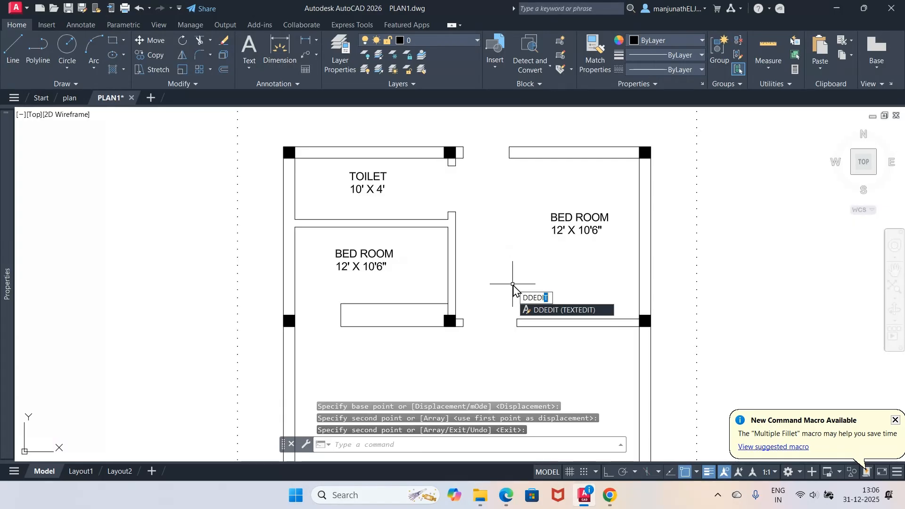
pyautogui.press('Return')
pyautogui.click(383, 257)
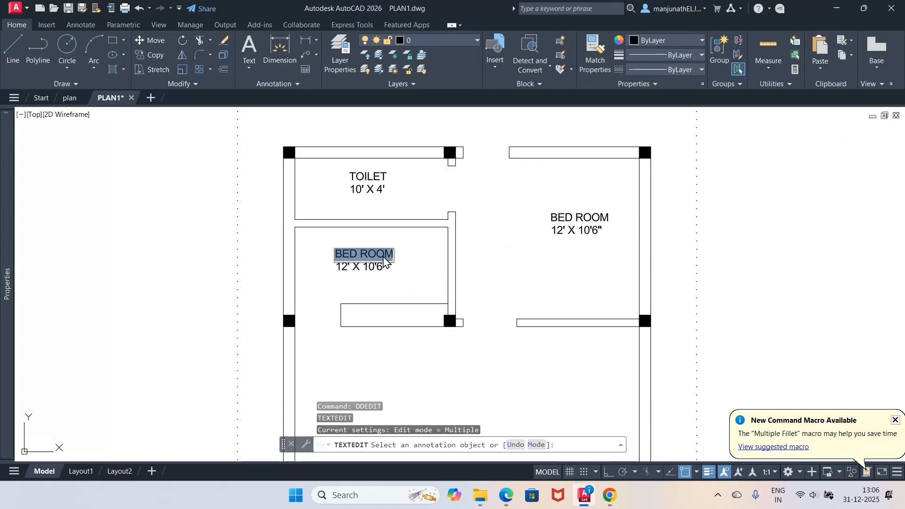
pyautogui.write('OPEN KI')
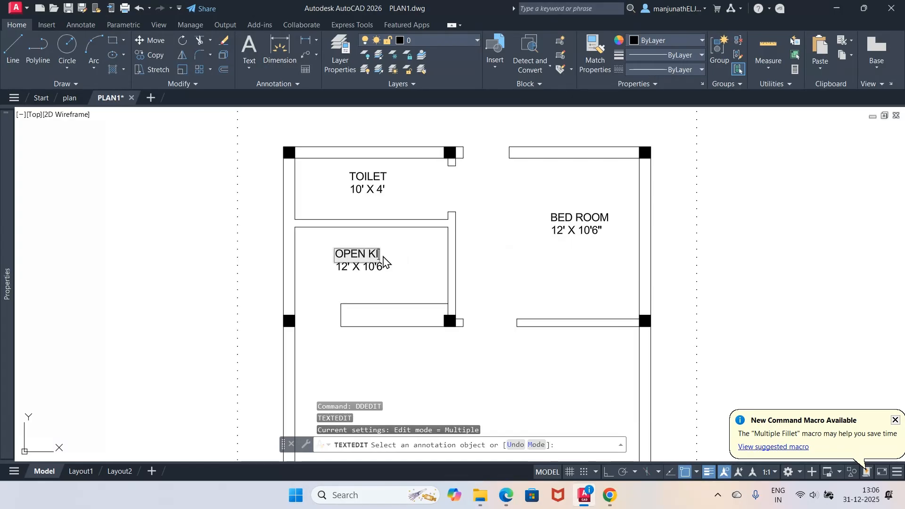
pyautogui.write('TCHEN')
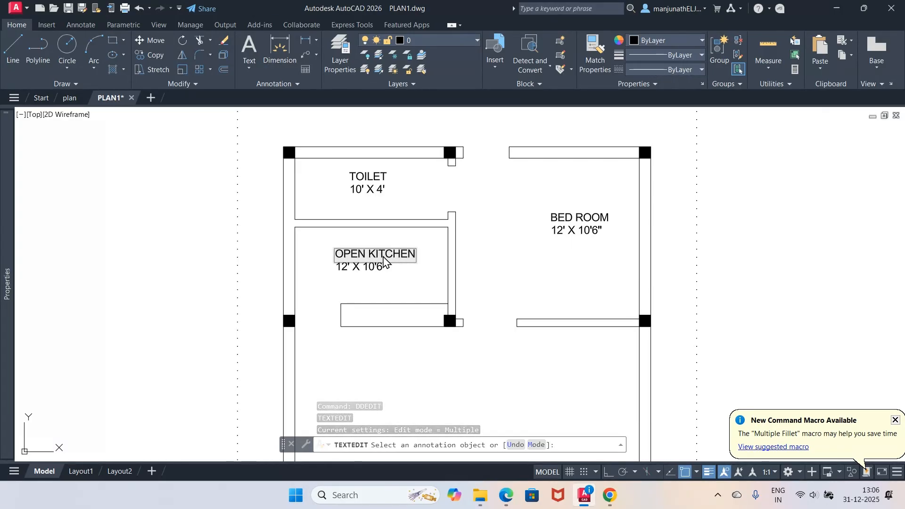
pyautogui.press('Return')
# Change the size text under OPEN KITCHEN to 10' X 6'6".
pyautogui.click(505, 495)
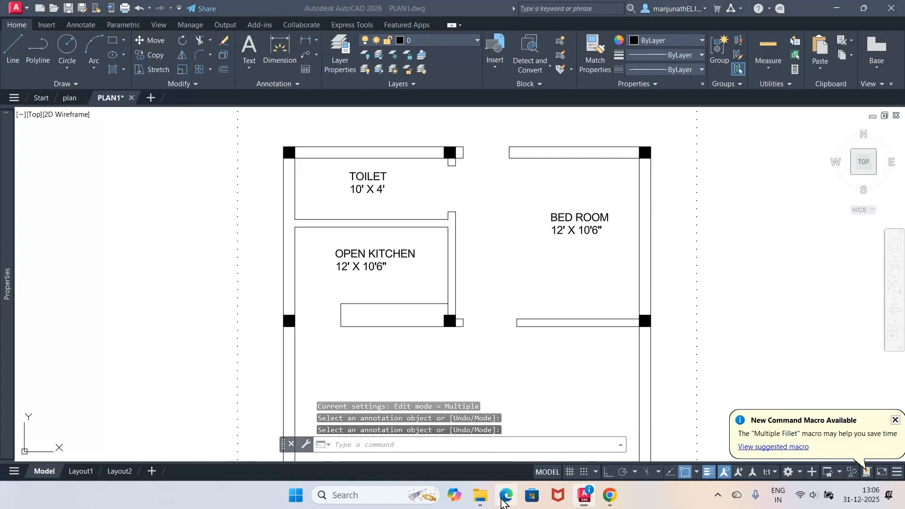
pyautogui.click(504, 497)
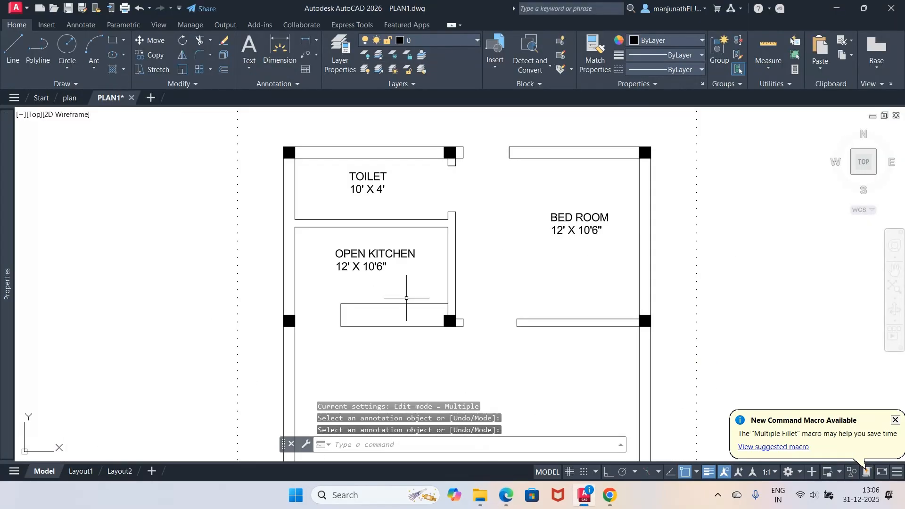
pyautogui.press('Return')
pyautogui.click(375, 270)
pyautogui.write('1')
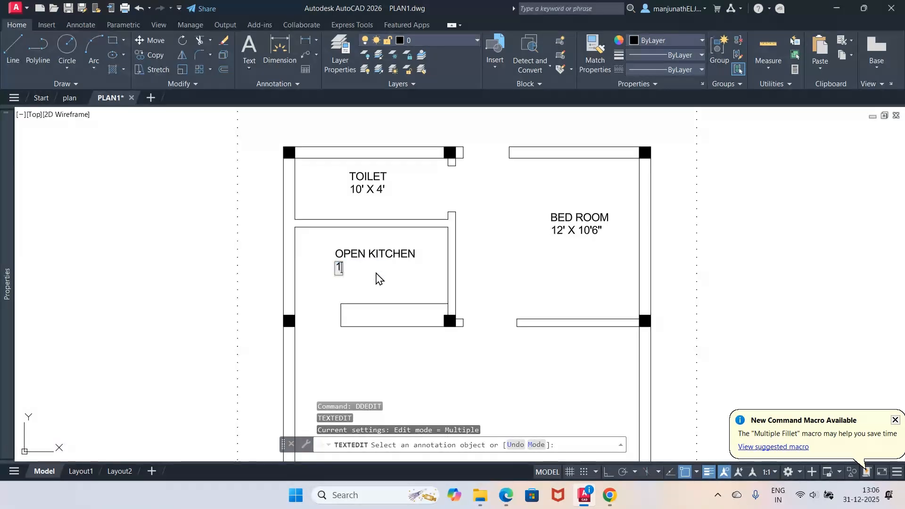
pyautogui.write("0' X")
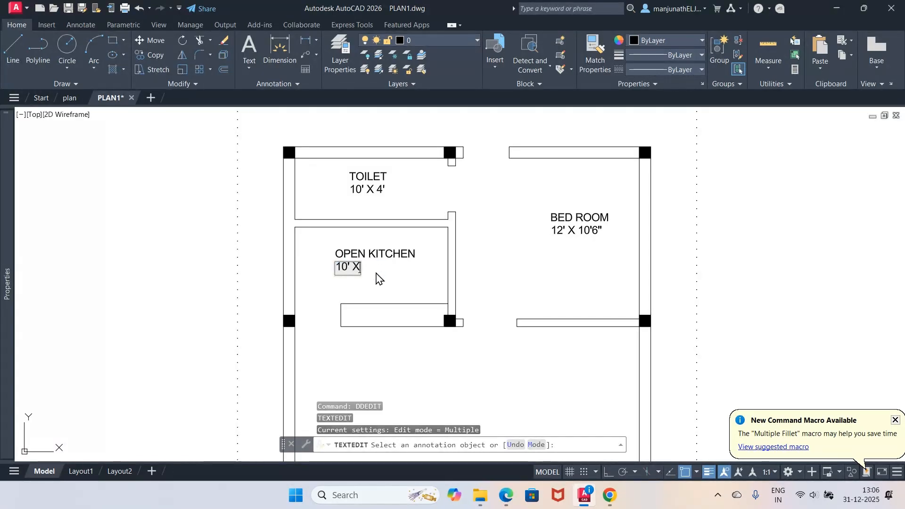
pyautogui.write(" 6'6")
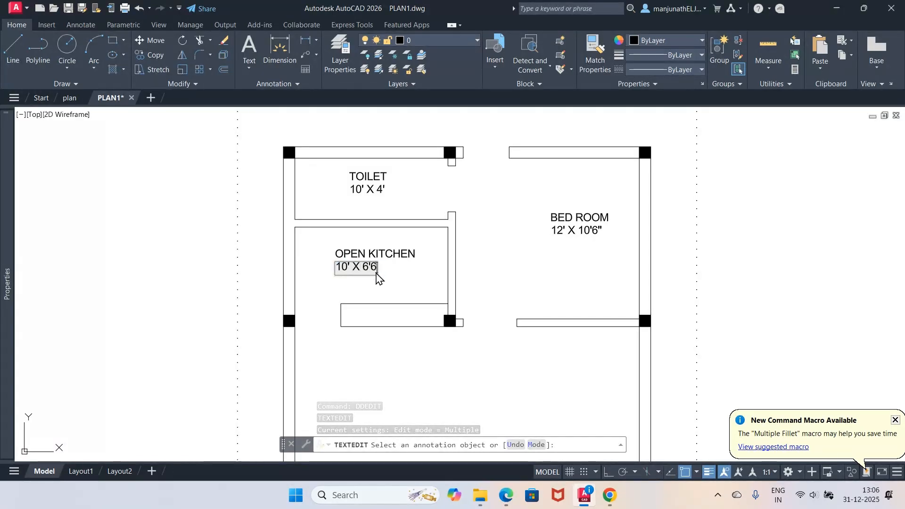
pyautogui.write('"')
pyautogui.press('Return')
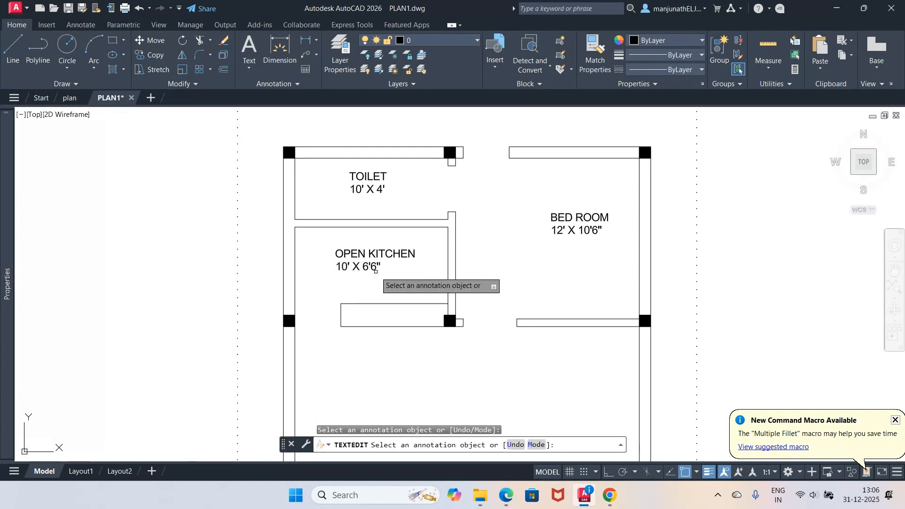
pyautogui.press('Return')
# Move the kitchen's size text so that it sits centred beneath the OPEN KITCHEN name.
pyautogui.write('m')
pyautogui.press('Return')
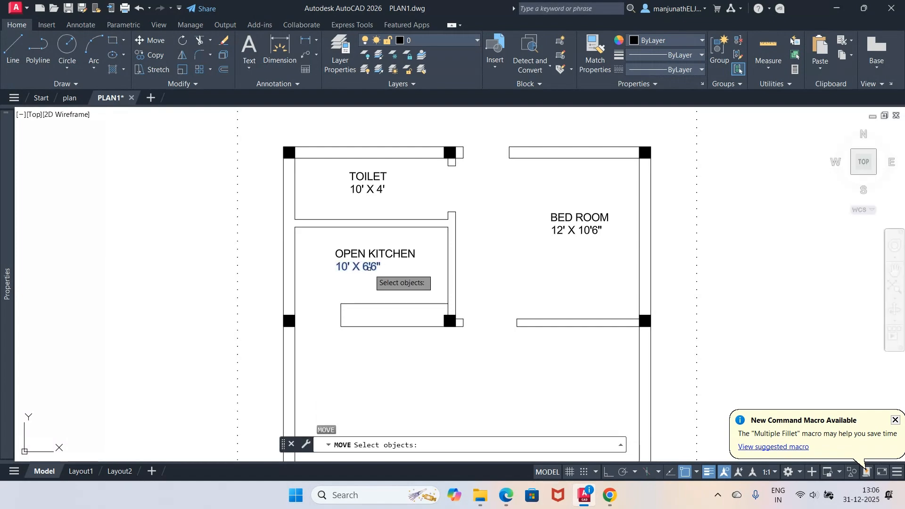
pyautogui.click(368, 266)
pyautogui.press('Return')
pyautogui.click(387, 285)
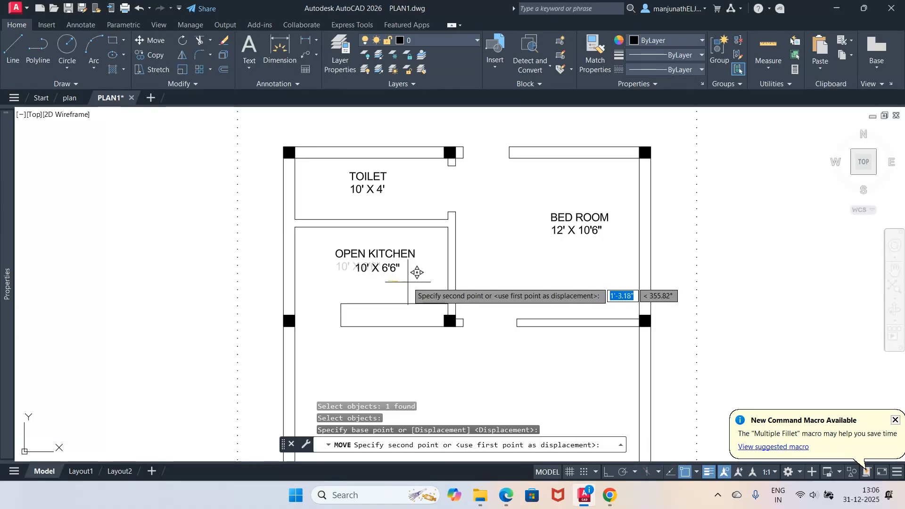
pyautogui.click(408, 282)
# Move the bedroom's size text slightly so that it sits centred beneath the BED ROOM name.
pyautogui.press('Return')
pyautogui.click(580, 230)
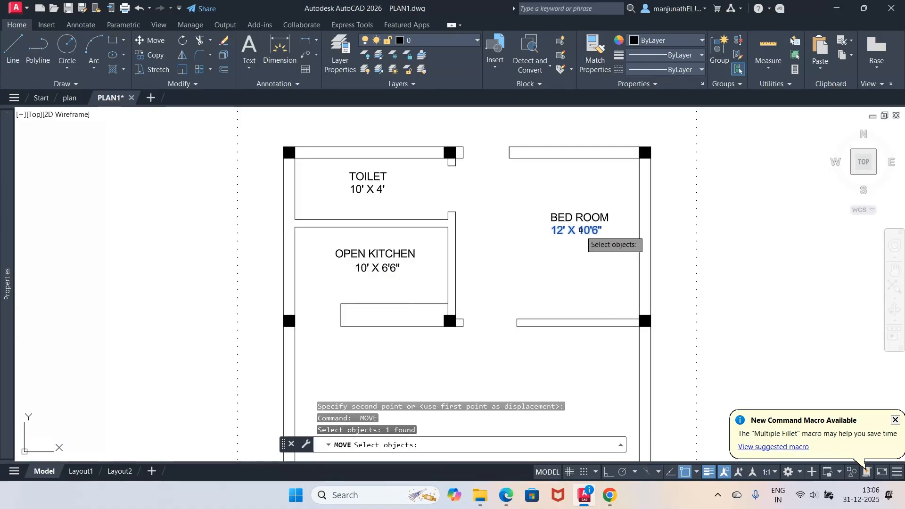
pyautogui.press('Return')
pyautogui.click(583, 251)
pyautogui.click(586, 254)
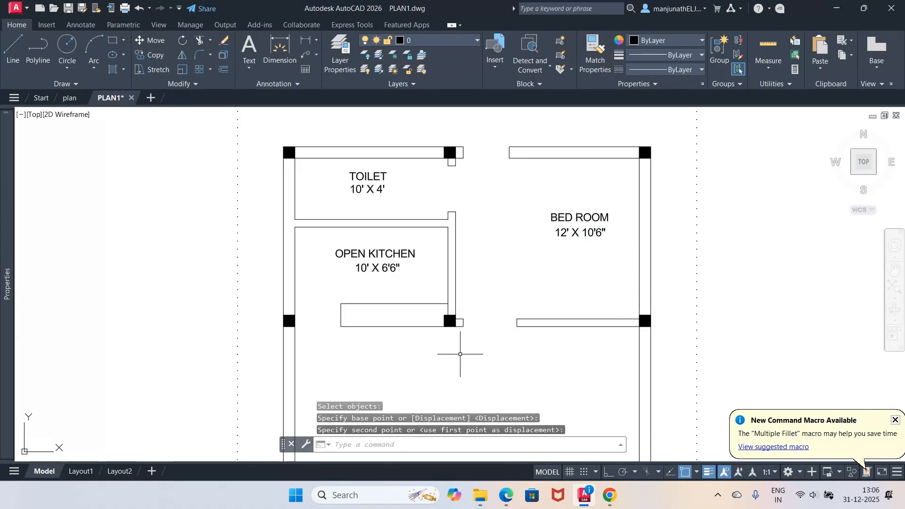
# Check the reference PDF, and copy the two-line kitchen label into both the dining area and the living room area.
pyautogui.click(509, 503)
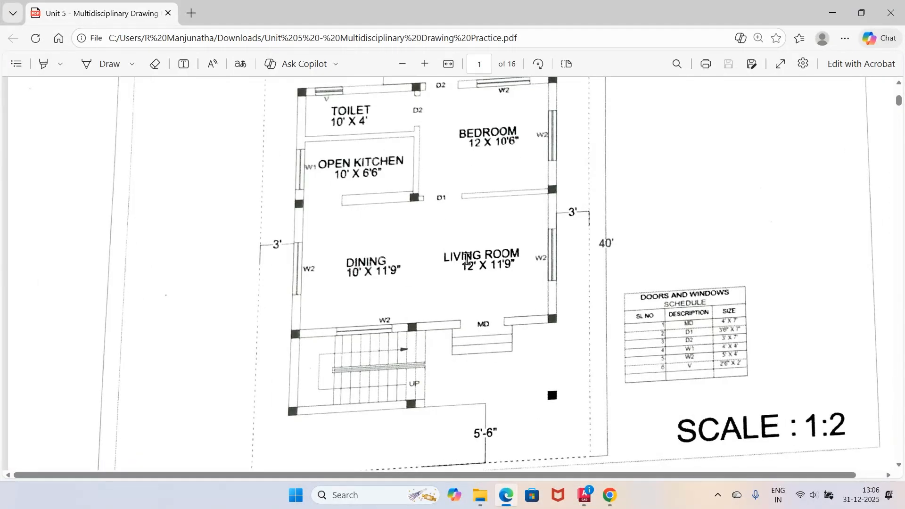
pyautogui.click(587, 500)
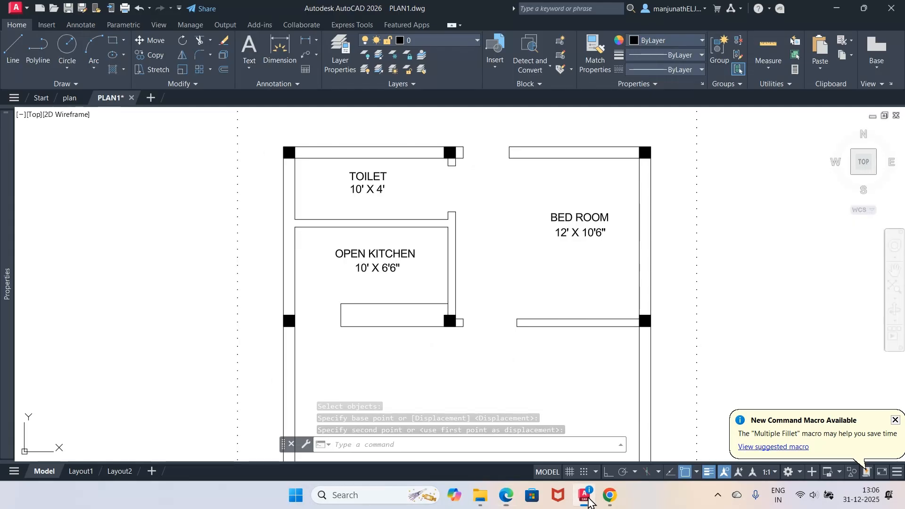
pyautogui.press('Return')
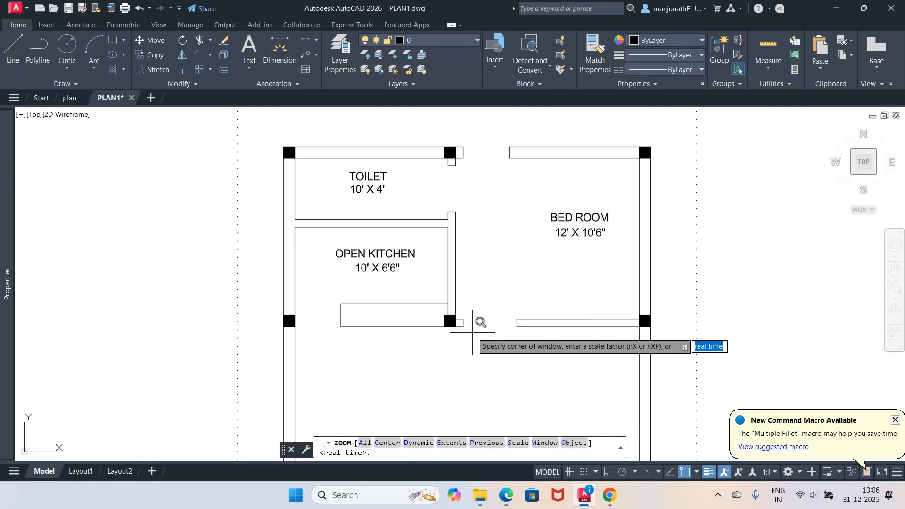
pyautogui.write('a')
pyautogui.press('Return')
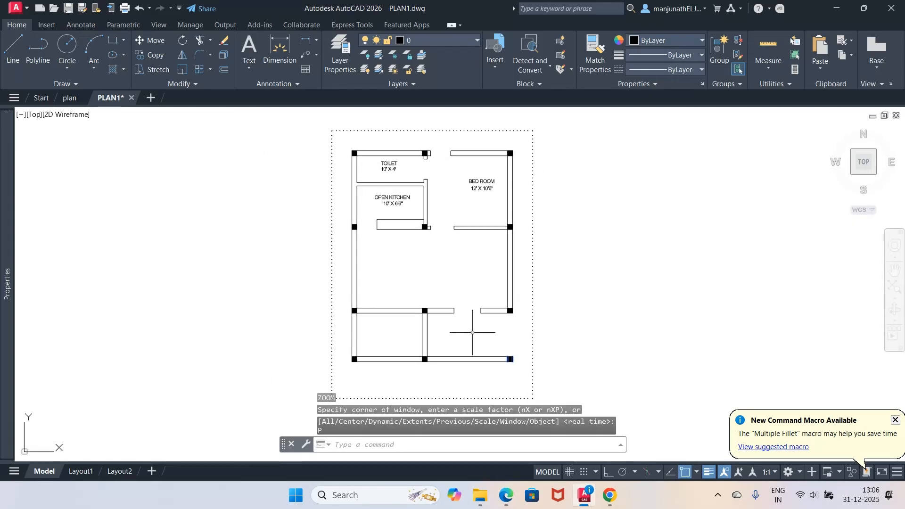
pyautogui.press('Return')
pyautogui.write('W')
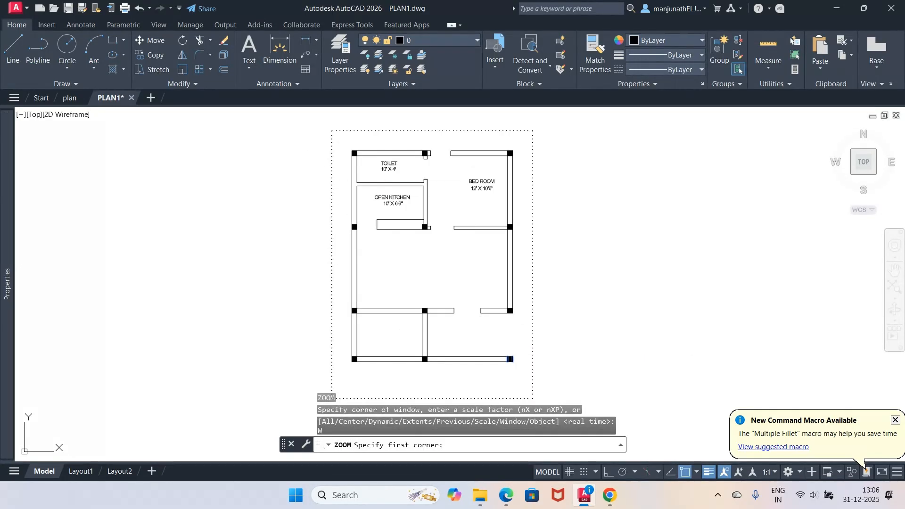
pyautogui.click(307, 167)
pyautogui.click(575, 353)
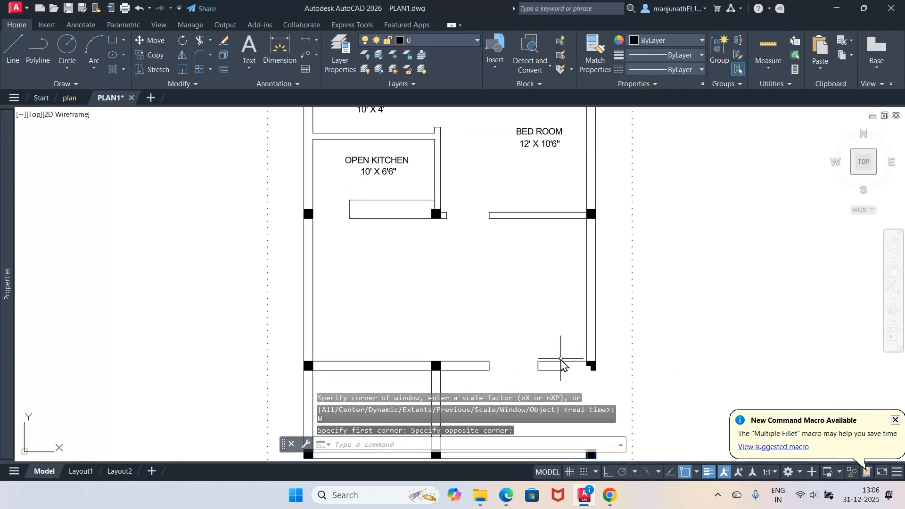
pyautogui.write('co')
pyautogui.press('Return')
pyautogui.click(405, 149)
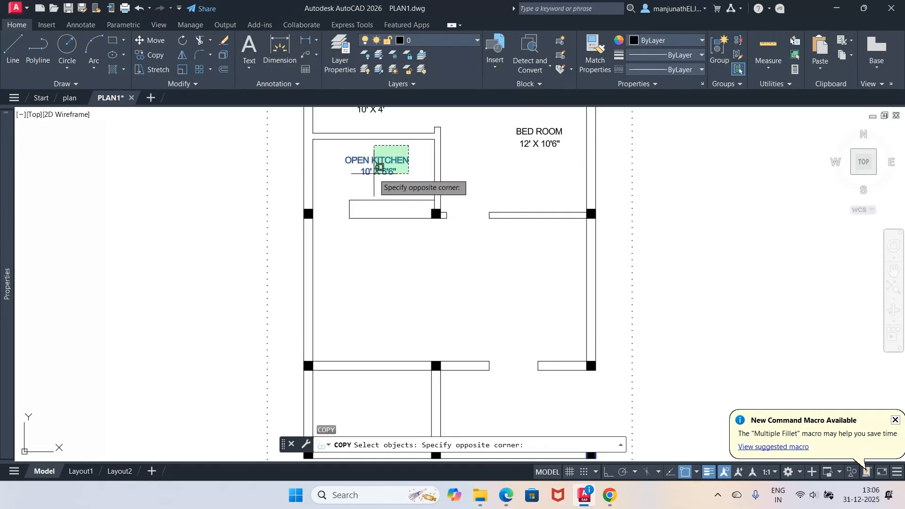
pyautogui.click(371, 175)
pyautogui.press('Return')
pyautogui.click(385, 166)
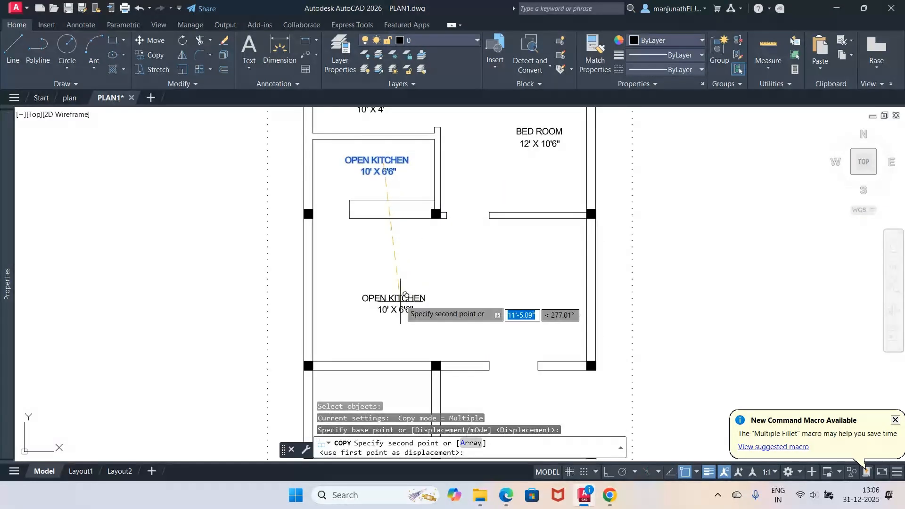
pyautogui.click(391, 290)
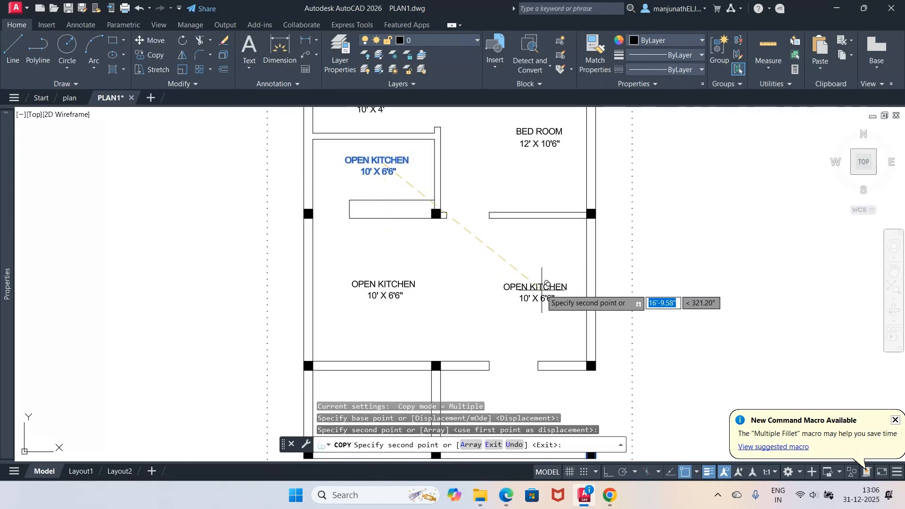
pyautogui.click(533, 286)
pyautogui.press('Return')
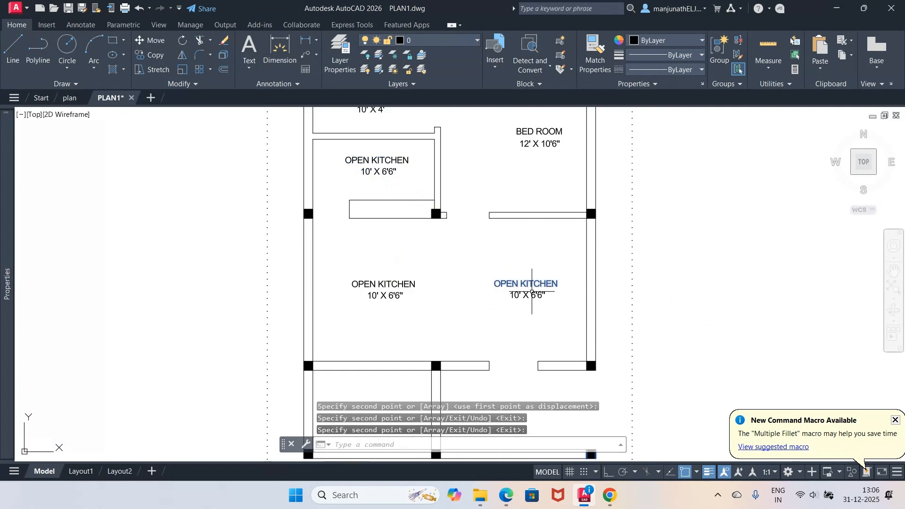
# Check the reference PDF, and change the copied room name in the dining area to DINING.
pyautogui.click(513, 500)
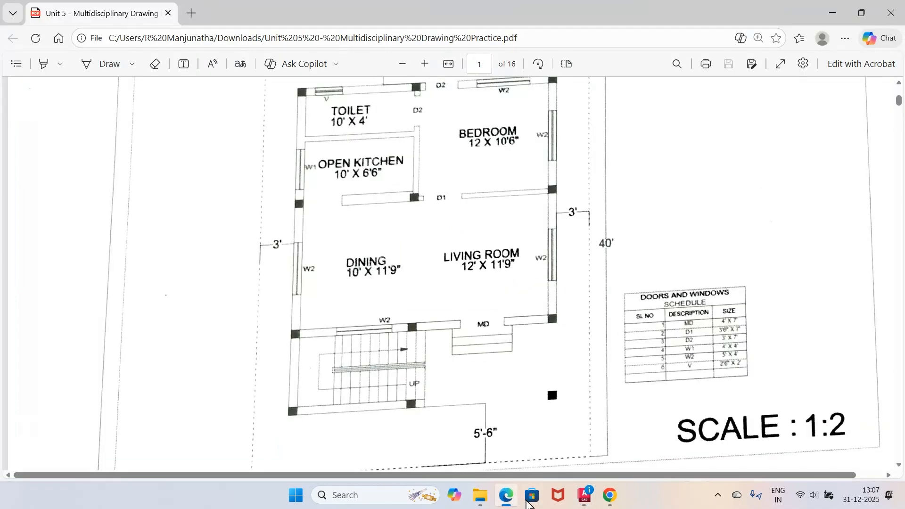
pyautogui.click(584, 495)
pyautogui.write('DDEDIT')
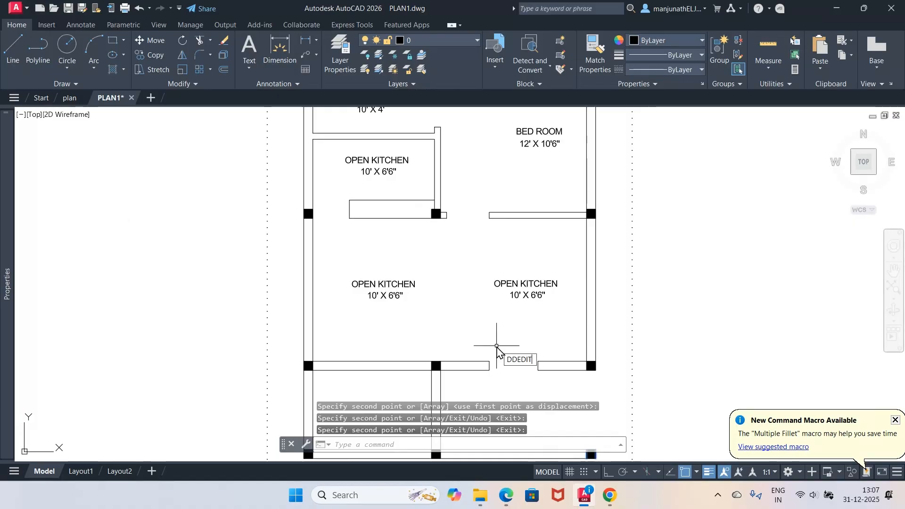
pyautogui.press('Return')
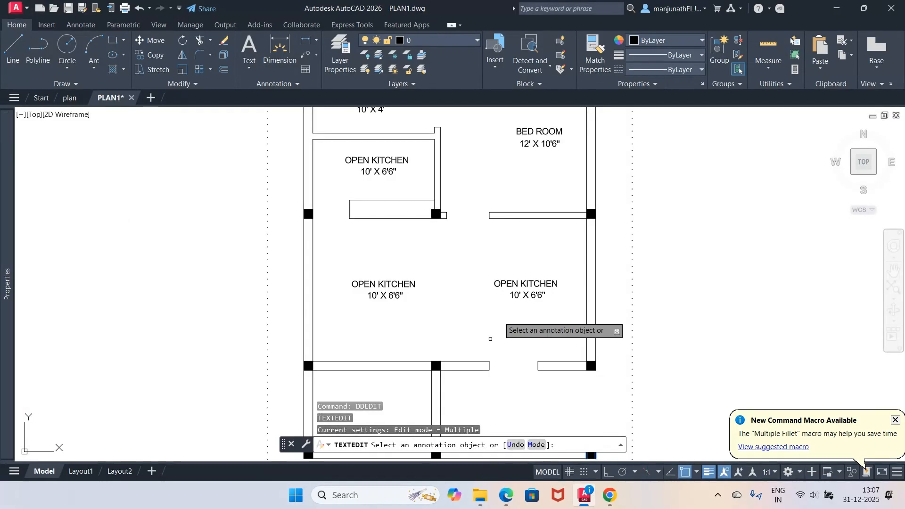
pyautogui.click(401, 287)
pyautogui.write('DINING')
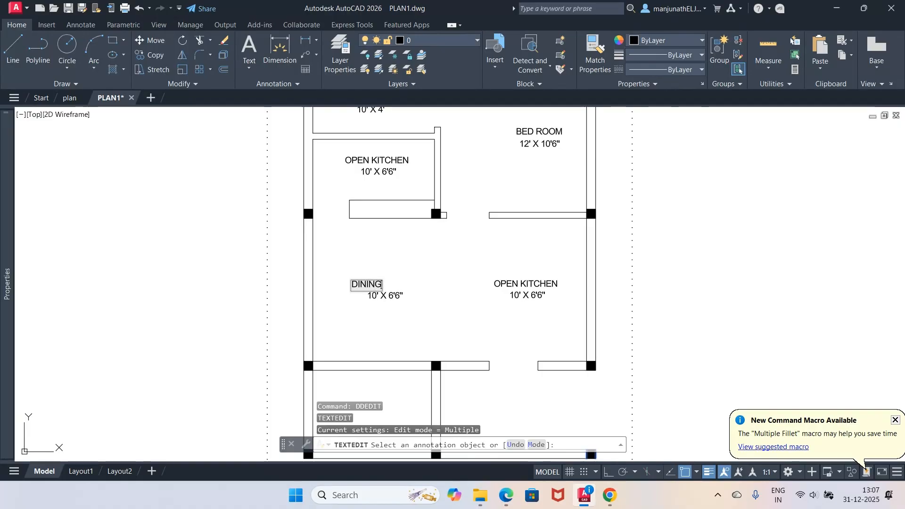
pyautogui.press('Return')
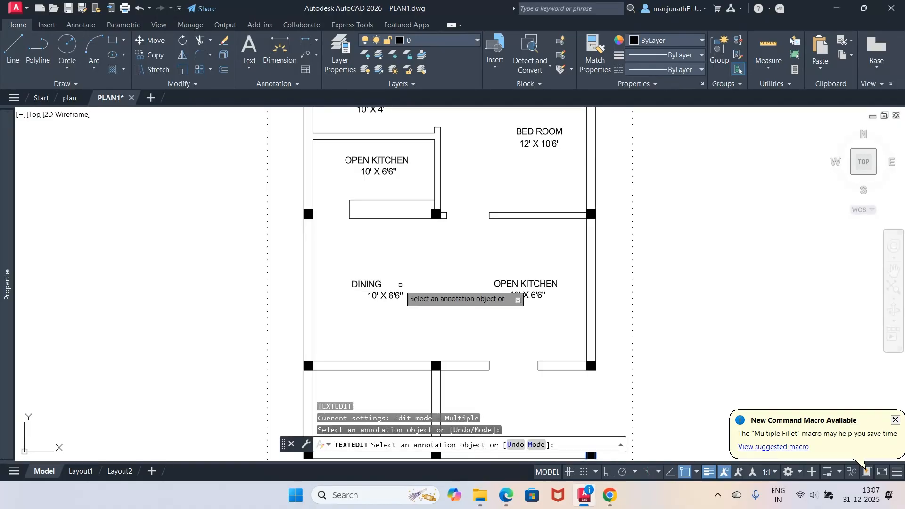
# Check the reference PDF, and change the copied size text under DINING to 10' X 11'9".
pyautogui.click(508, 500)
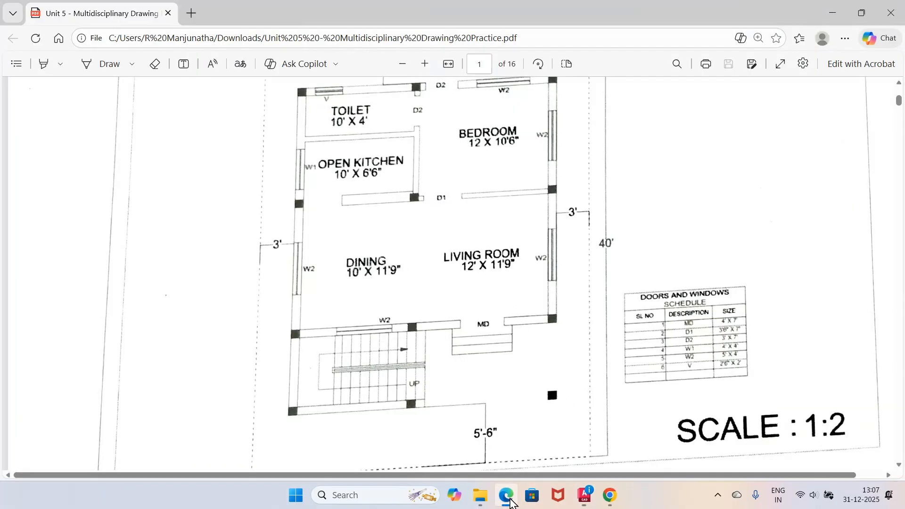
pyautogui.click(507, 498)
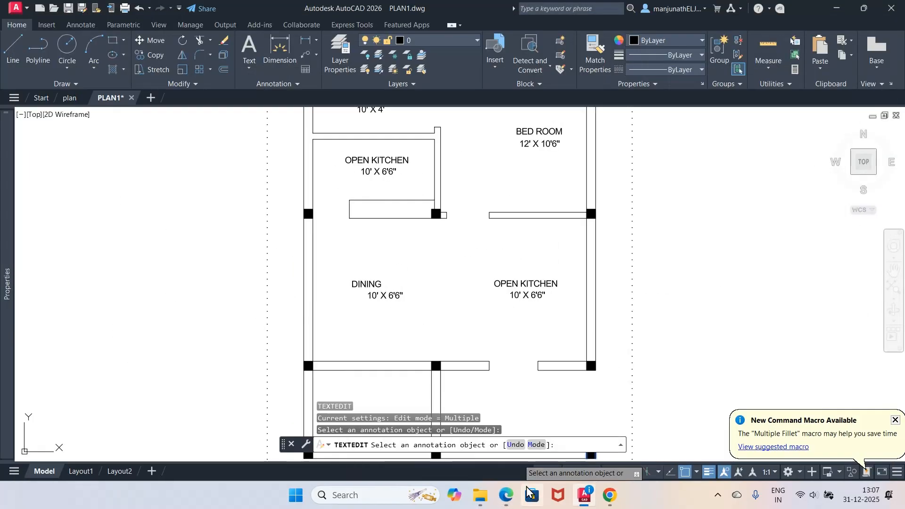
pyautogui.click(401, 301)
pyautogui.write('10')
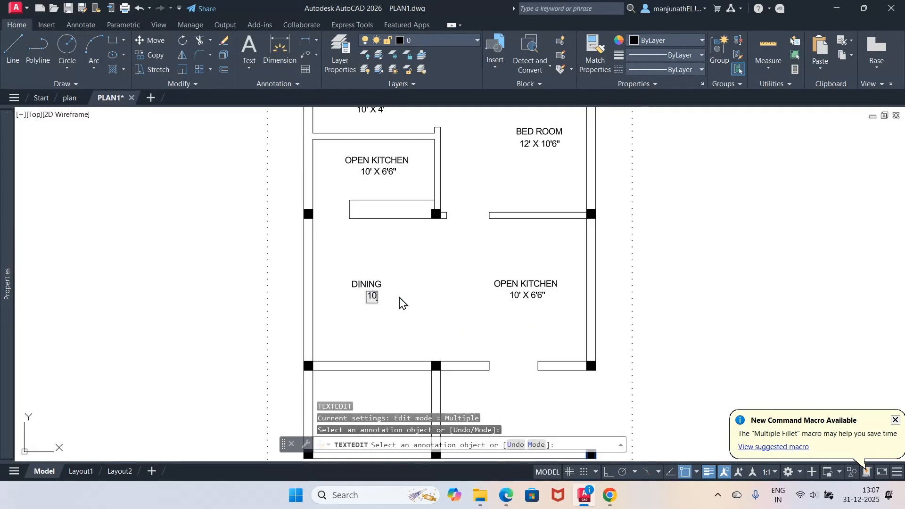
pyautogui.write("' X 11'9")
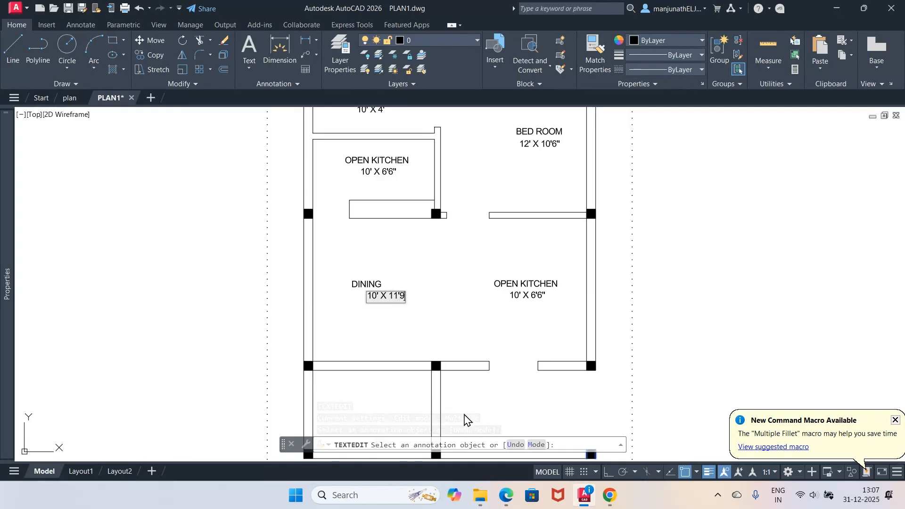
pyautogui.click(506, 499)
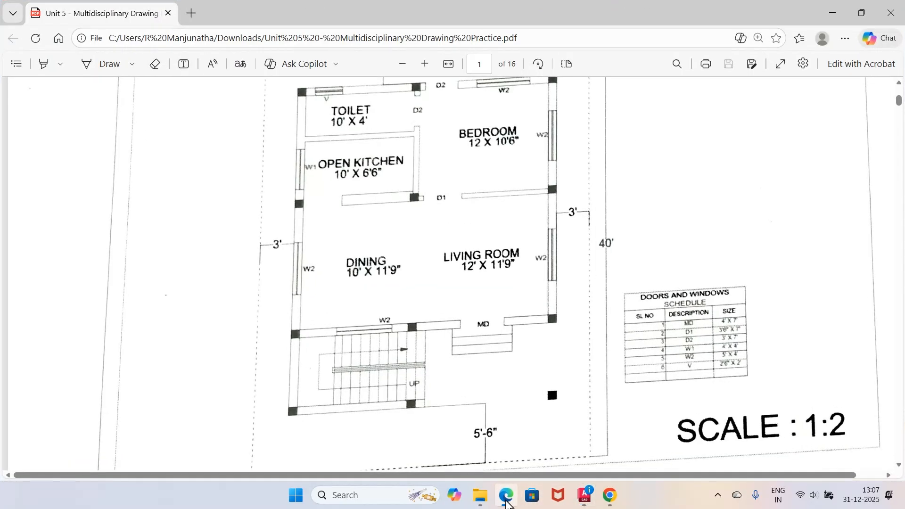
pyautogui.click(585, 495)
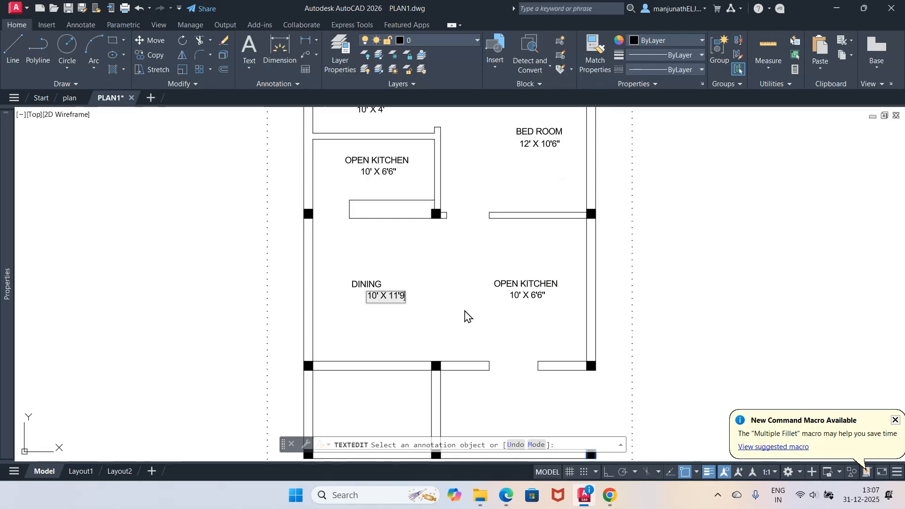
pyautogui.click(466, 316)
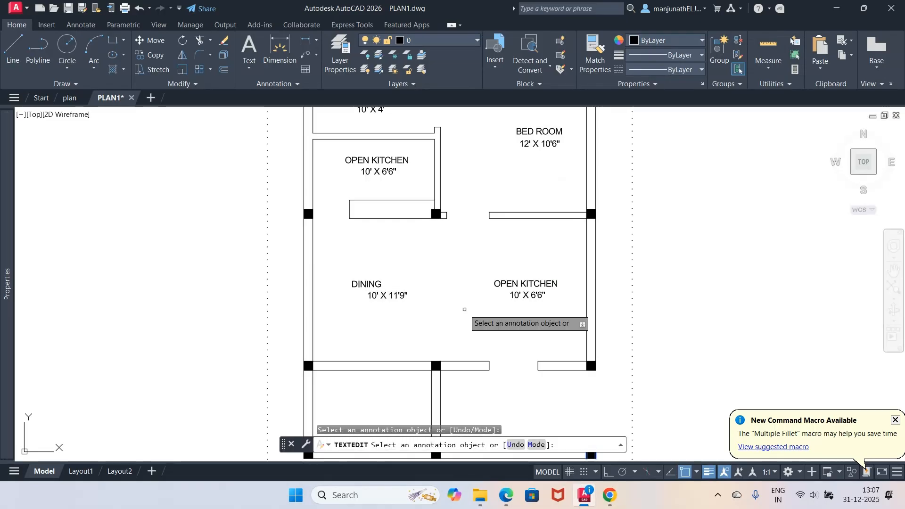
# Check the reference PDF, and change the copied room name in the living room area to LIVING ROOM.
pyautogui.click(513, 497)
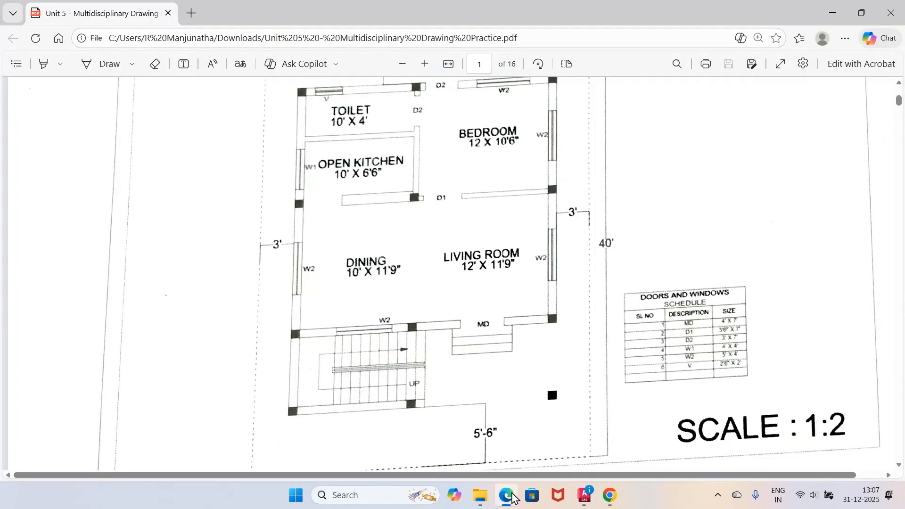
pyautogui.moveTo(585, 495)
pyautogui.click(627, 454)
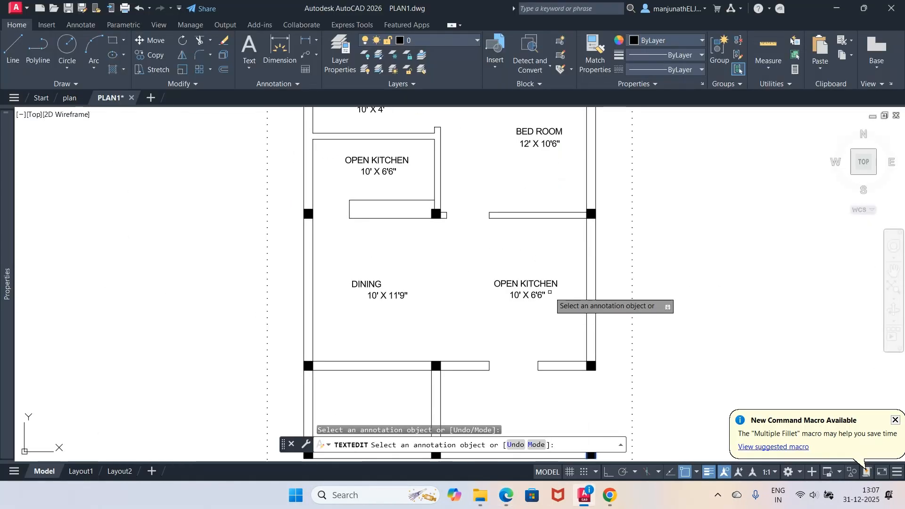
pyautogui.click(550, 284)
pyautogui.write('LIV ING')
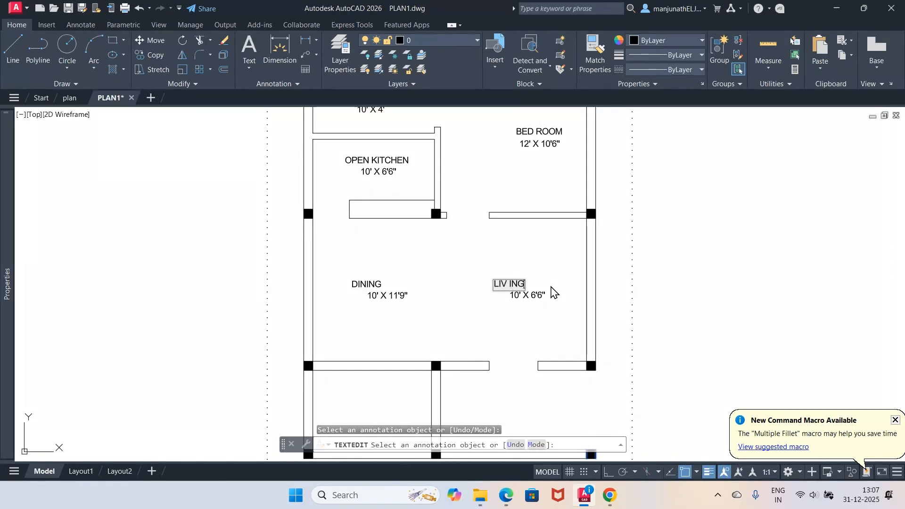
pyautogui.press('BackSpace')
pyautogui.press('BackSpace')
pyautogui.press('BackSpace')
pyautogui.press('BackSpace')
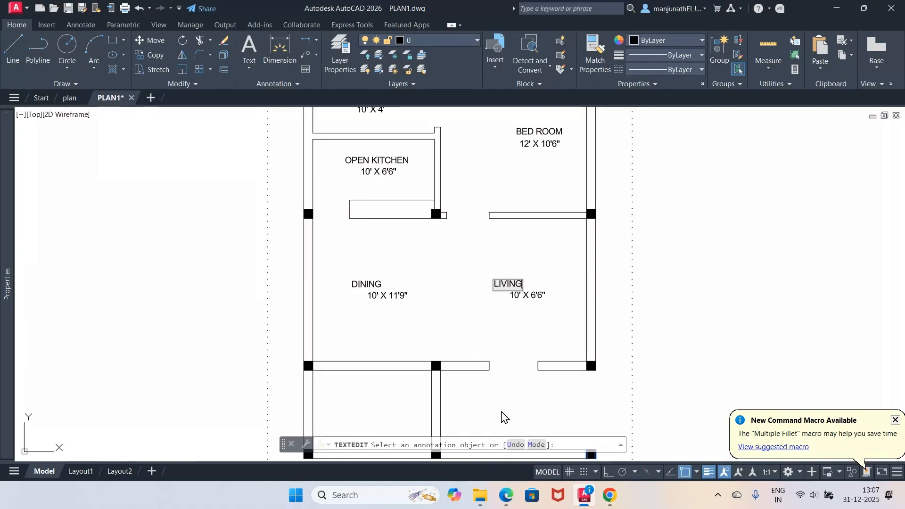
pyautogui.click(506, 495)
pyautogui.click(584, 495)
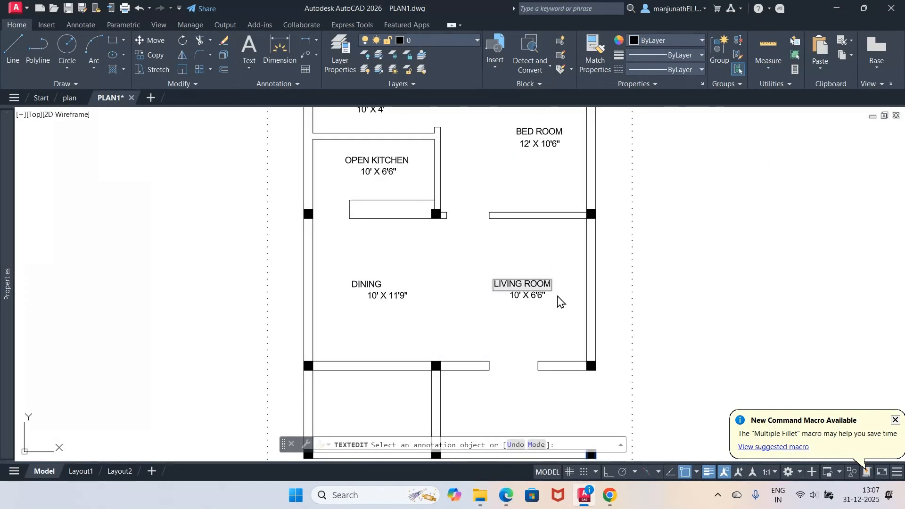
pyautogui.press('Return')
pyautogui.press('Return')
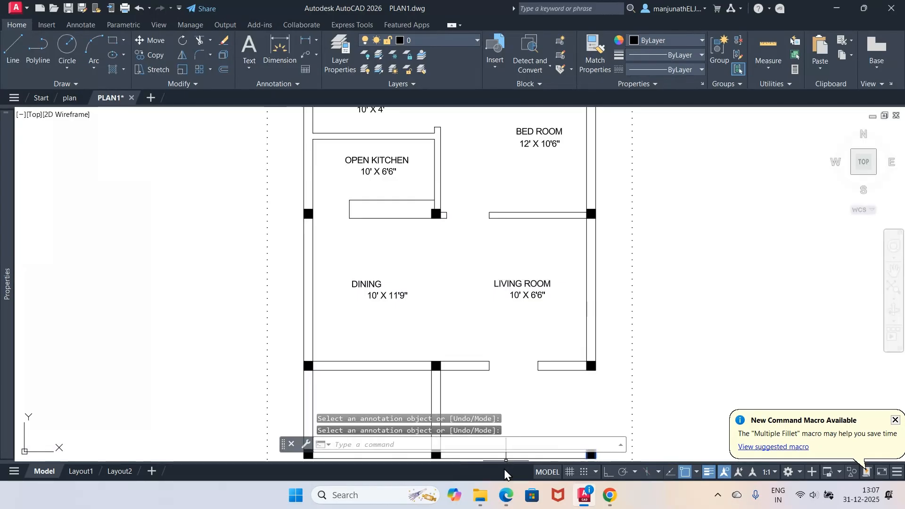
# Check the reference PDF, and change the size text under LIVING ROOM to 12' X 11'9".
pyautogui.click(506, 495)
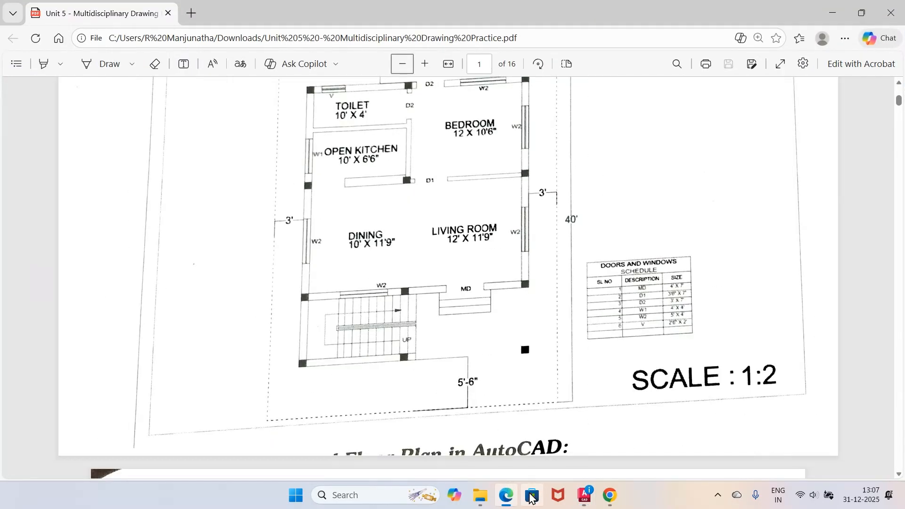
pyautogui.click(583, 497)
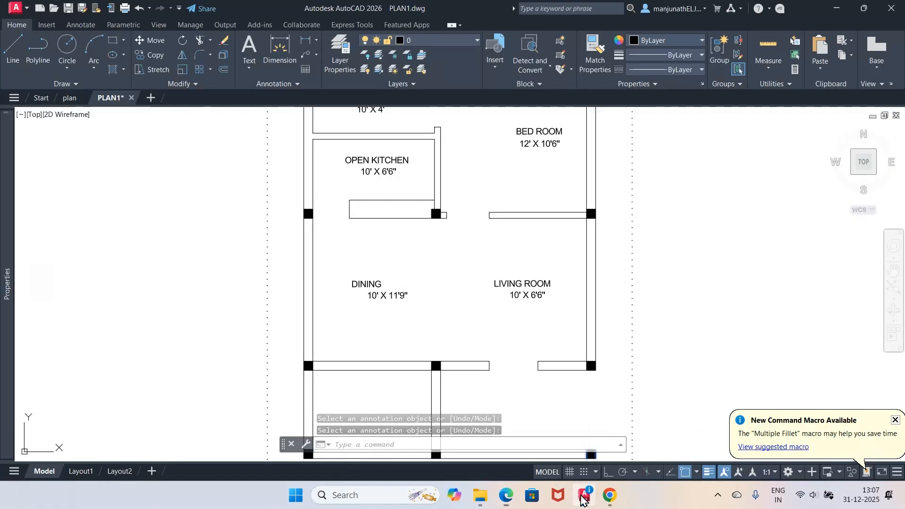
pyautogui.press('Return')
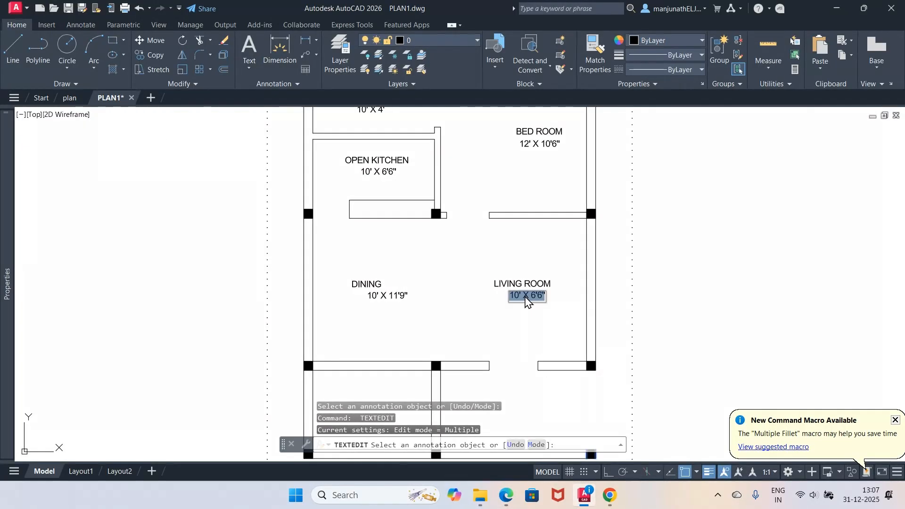
pyautogui.click(505, 495)
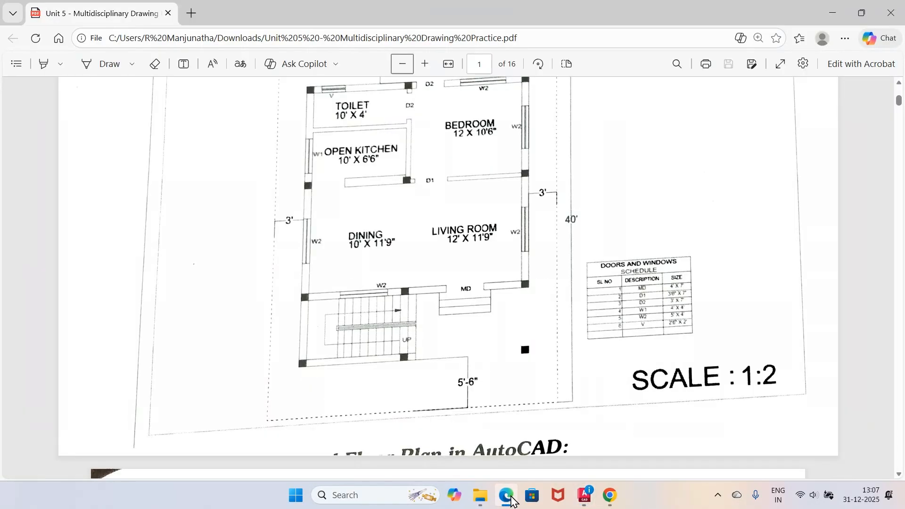
pyautogui.click(505, 494)
pyautogui.write('1')
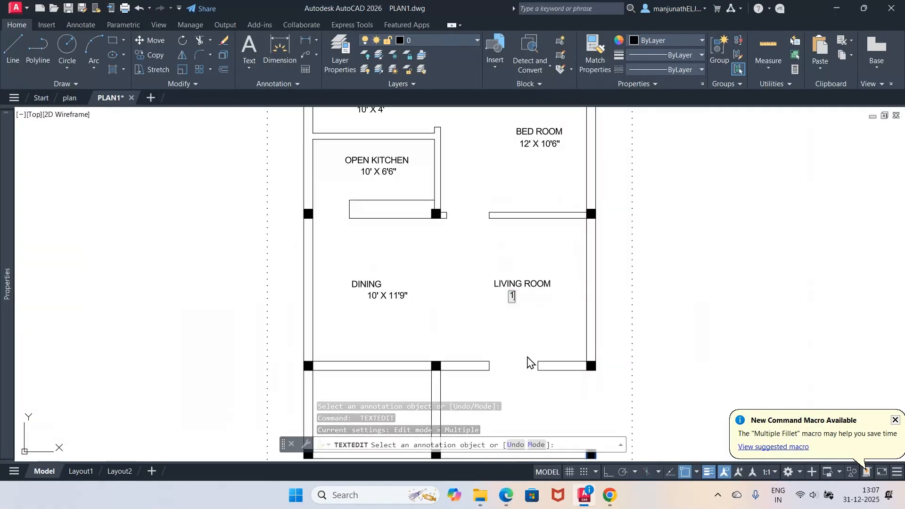
pyautogui.write("2' X")
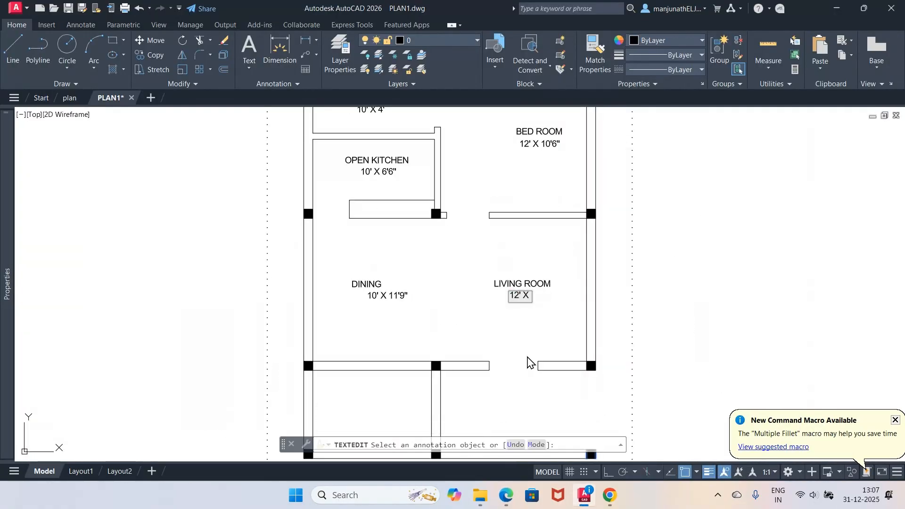
pyautogui.write(" 11'9")
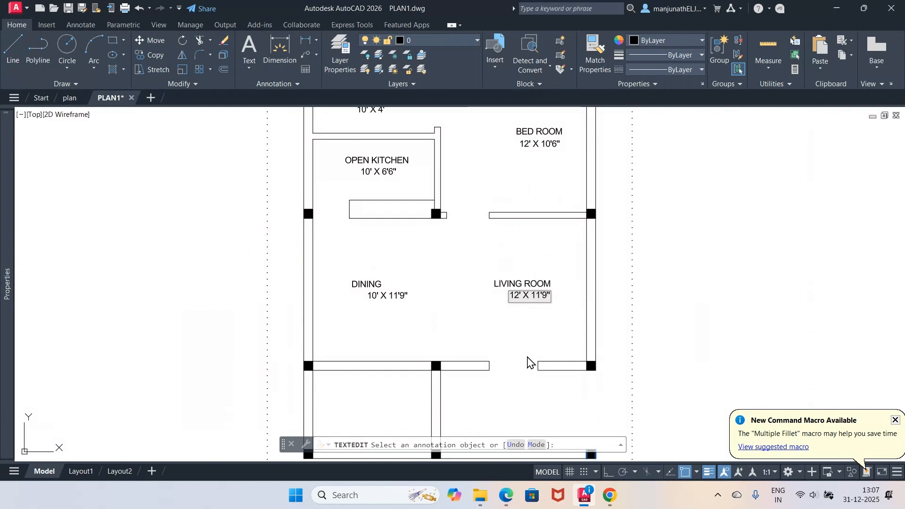
pyautogui.write('"')
pyautogui.click(527, 362)
pyautogui.press('Return')
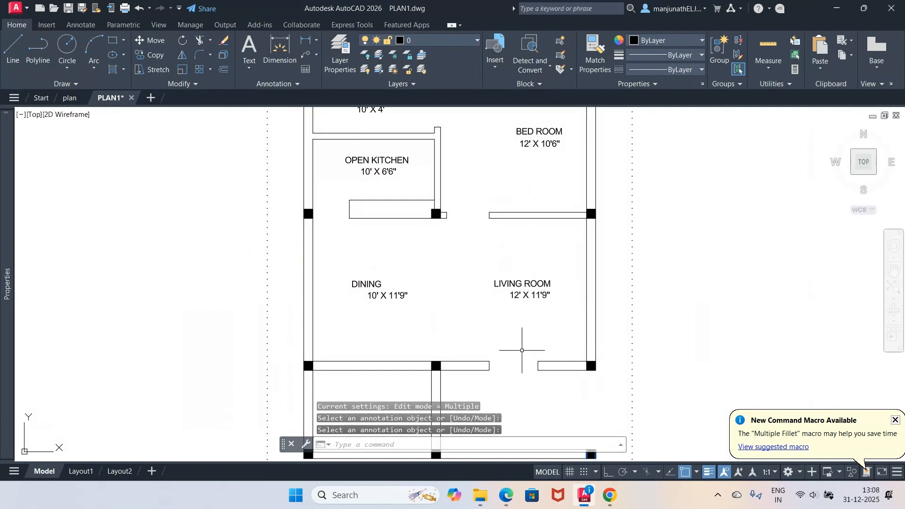
# Move the DINING name so that it sits centred above its size text.
pyautogui.write('m')
pyautogui.press('Return')
pyautogui.click(378, 284)
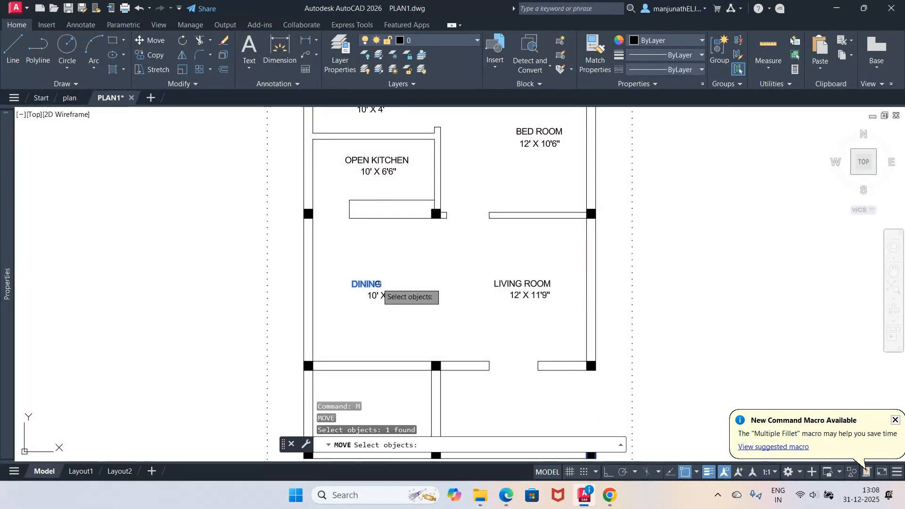
pyautogui.press('Return')
pyautogui.click(405, 333)
pyautogui.click(423, 334)
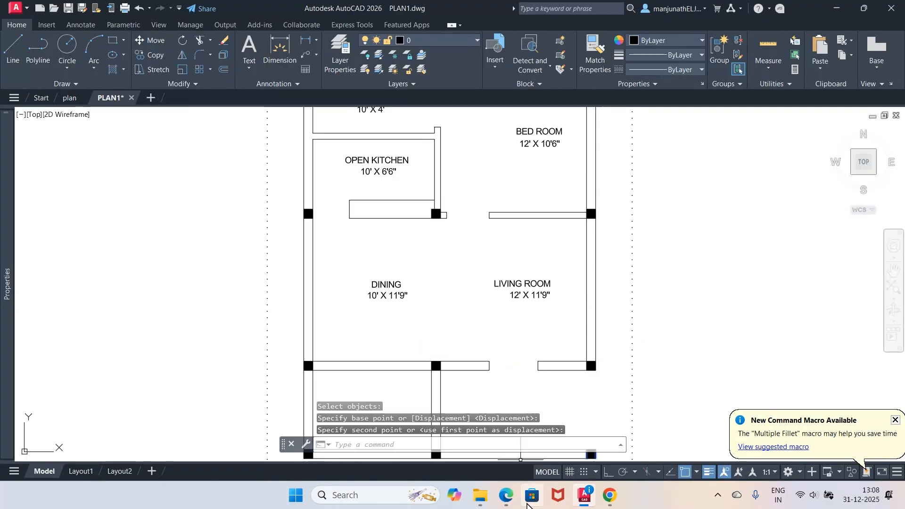
# Check the reference PDF, and add the single-line text MD, 6" high and unrotated, in the door opening below the living room.
pyautogui.click(506, 495)
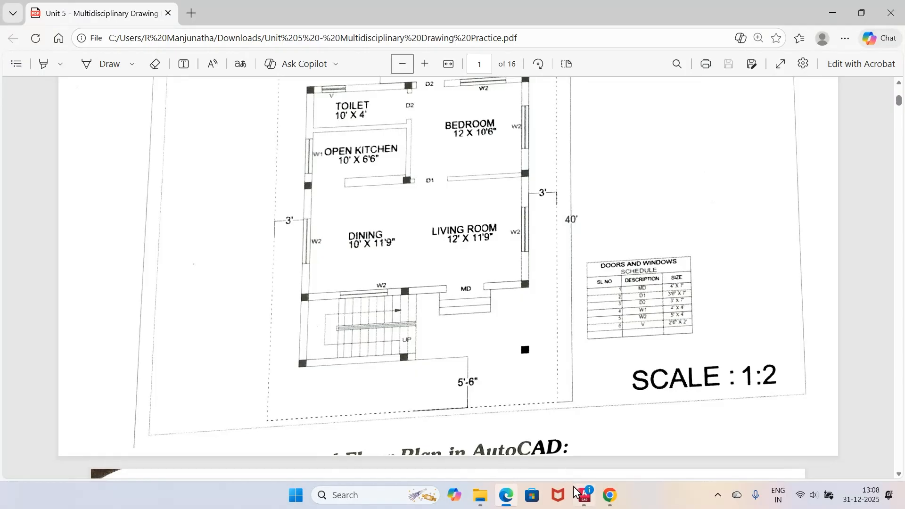
pyautogui.click(584, 494)
pyautogui.write('dt')
pyautogui.press('Return')
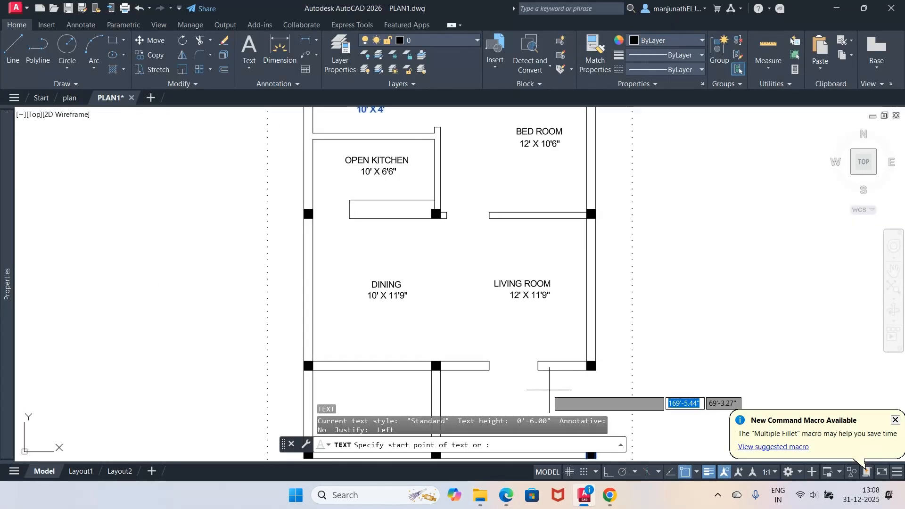
pyautogui.click(508, 367)
pyautogui.press('Return')
pyautogui.press('Return')
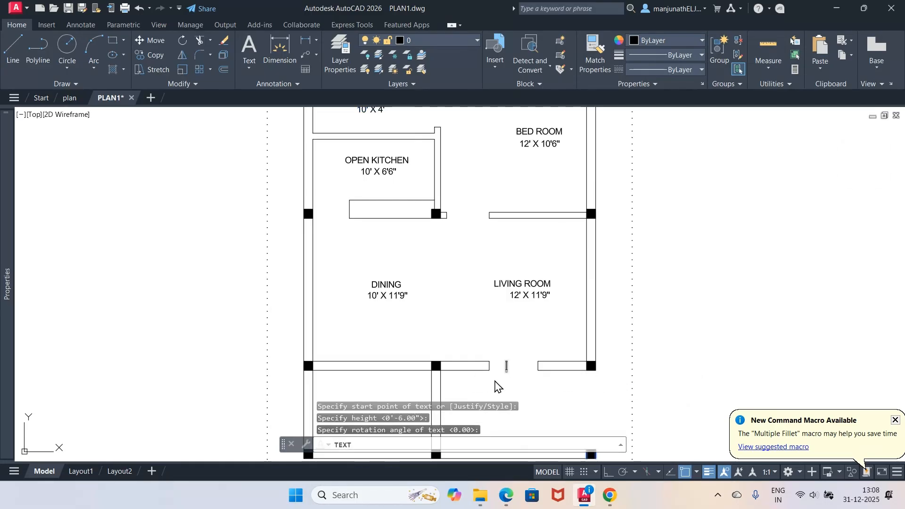
pyautogui.write('MD')
pyautogui.press('Return')
pyautogui.press('Return')
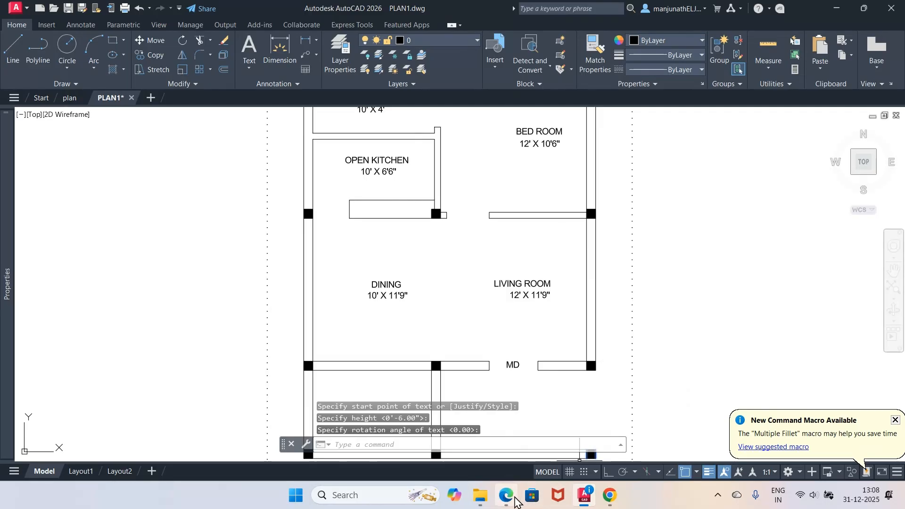
# Check the reference PDF, and add the single-line text D1, 6" high and unrotated, in the door opening between bedroom and living room.
pyautogui.click(508, 499)
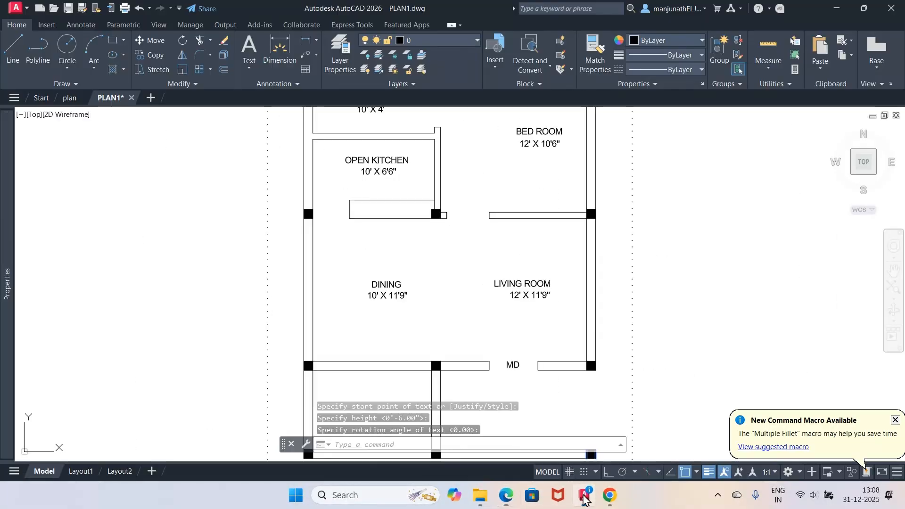
pyautogui.click(584, 496)
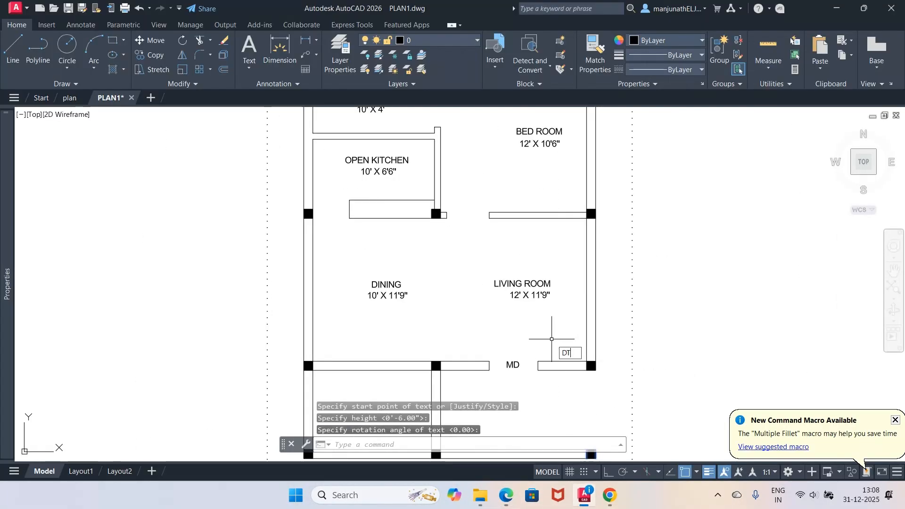
pyautogui.write('DT')
pyautogui.press('Return')
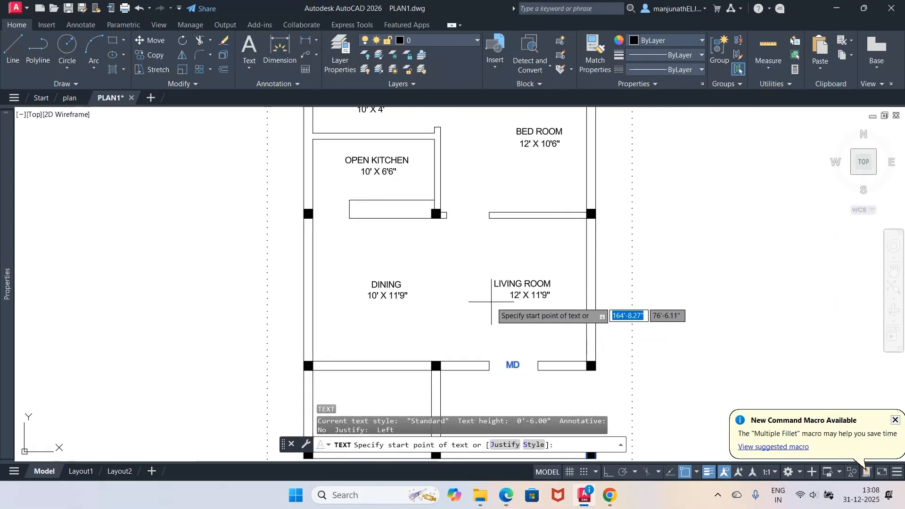
pyautogui.click(463, 217)
pyautogui.press('Return')
pyautogui.press('Return')
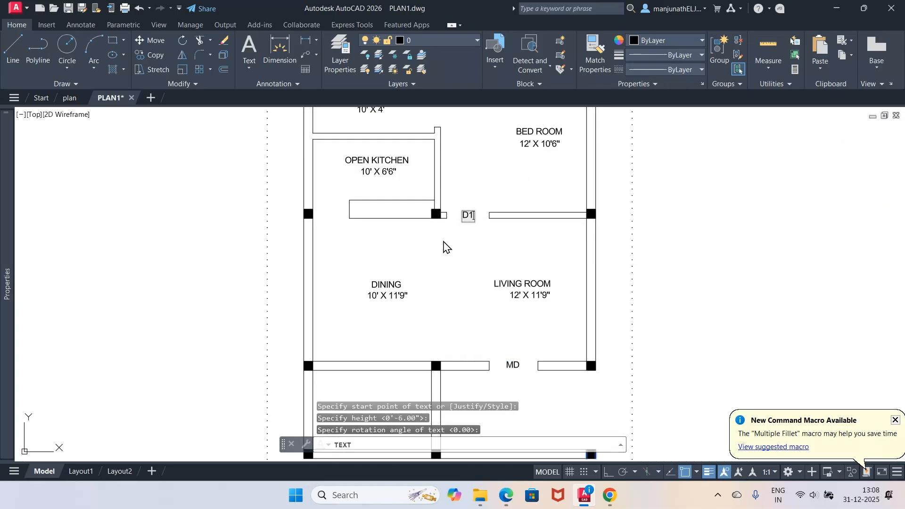
pyautogui.press('Escape')
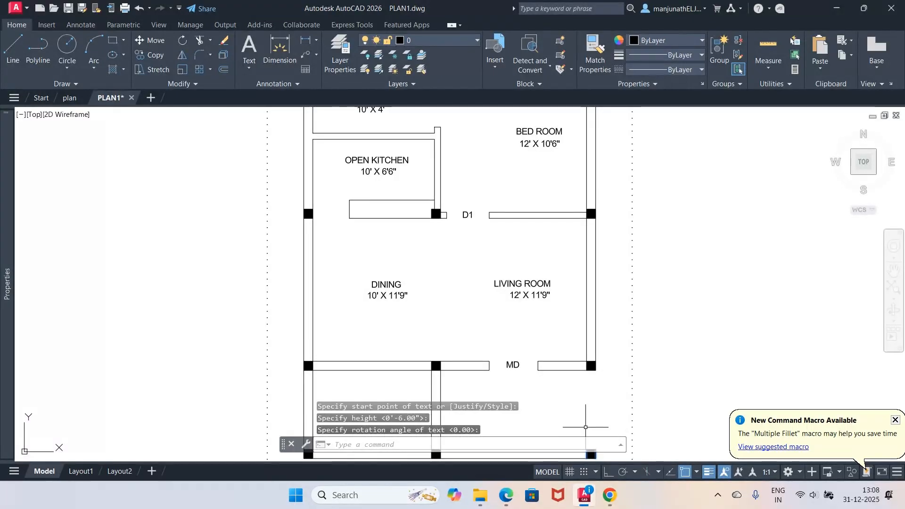
# Check the reference PDF, and add the single-line text D2, 6" high and unrotated, in the door opening between toilet and bedroom.
pyautogui.click(507, 500)
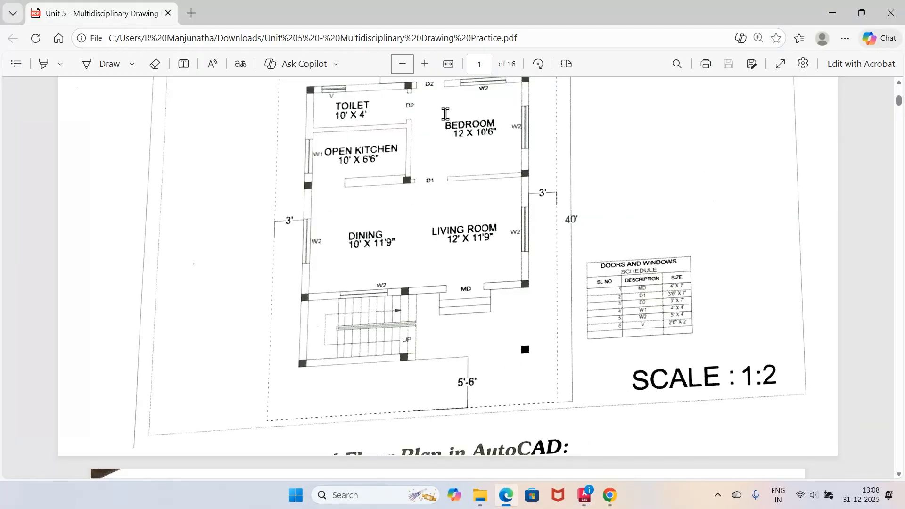
pyautogui.click(584, 496)
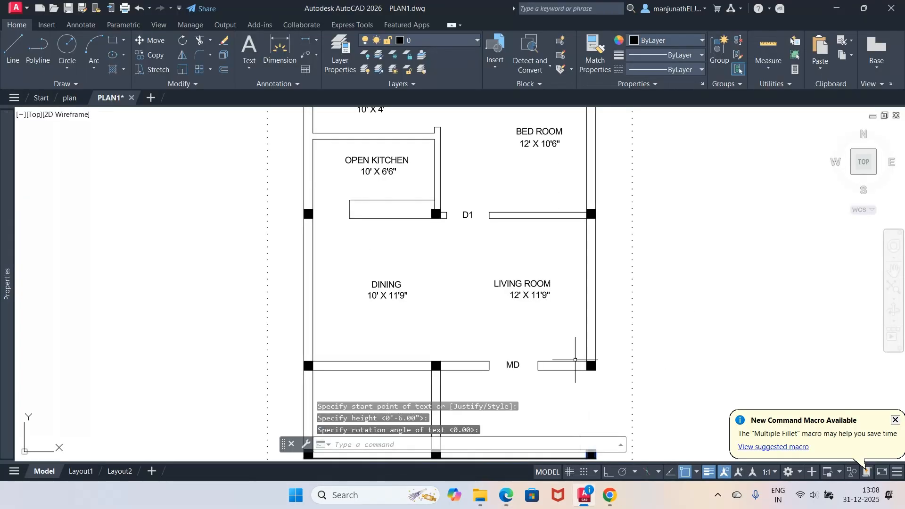
pyautogui.scroll(-5, 517, 249)
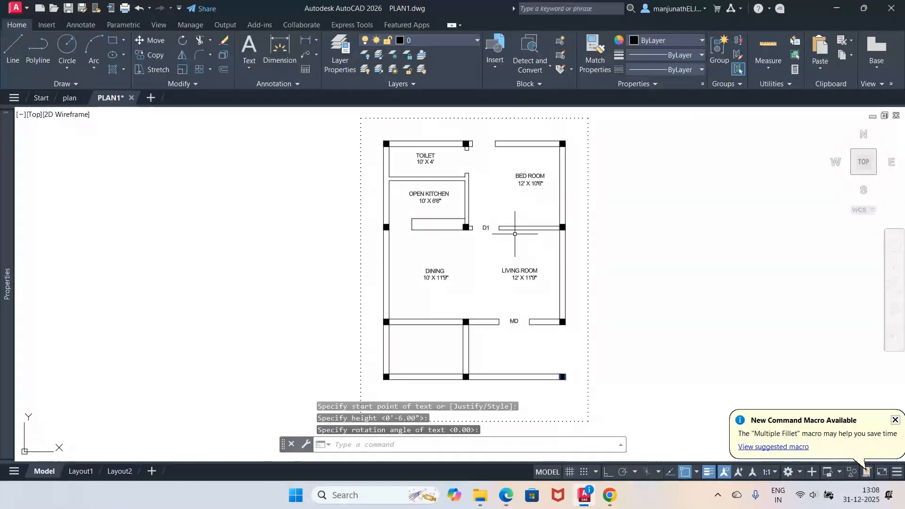
pyautogui.write('DT')
pyautogui.press('Return')
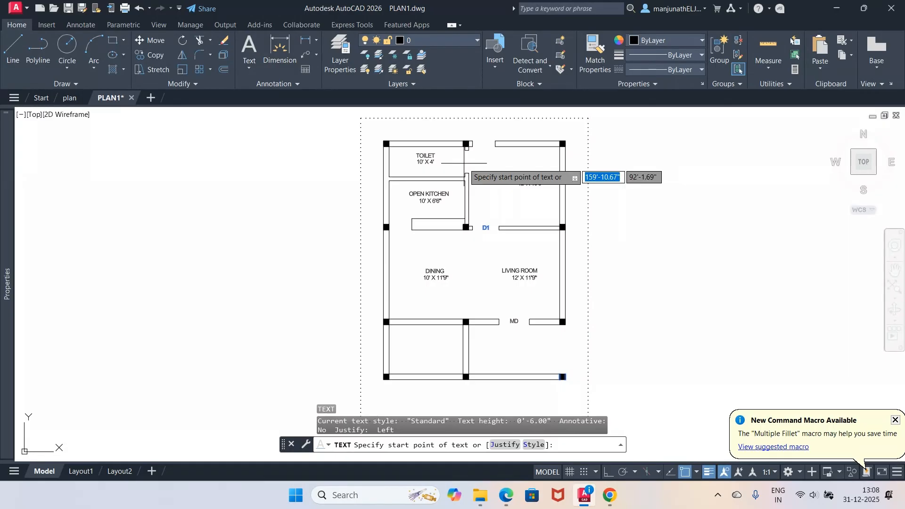
pyautogui.click(467, 162)
pyautogui.press('Return')
pyautogui.press('Return')
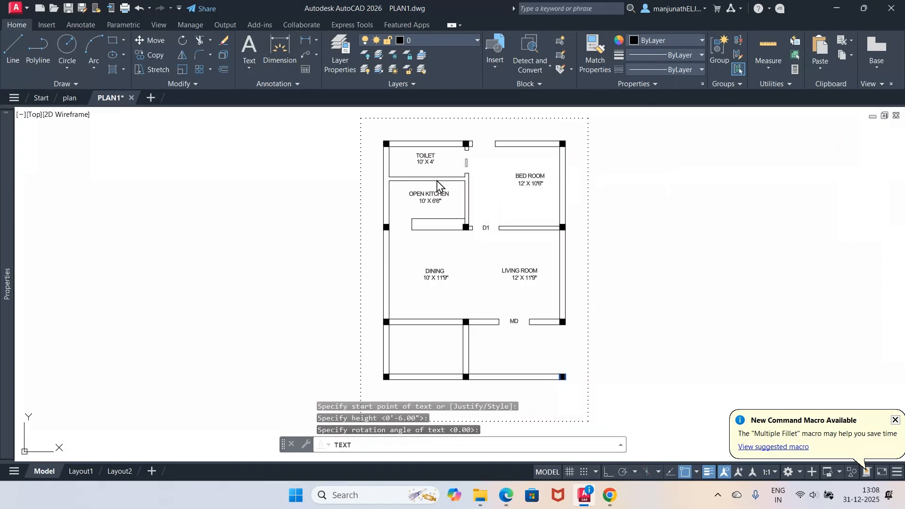
# Add another D2 text in the door opening of the bedroom's upper outer wall, and finish the text command.
pyautogui.click(485, 144)
pyautogui.write('D')
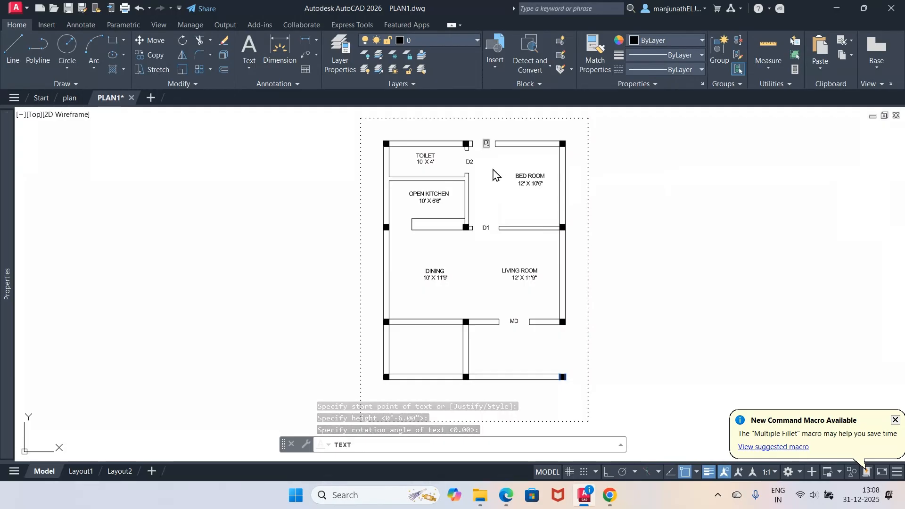
pyautogui.write('2')
pyautogui.press('Return')
pyautogui.press('Return')
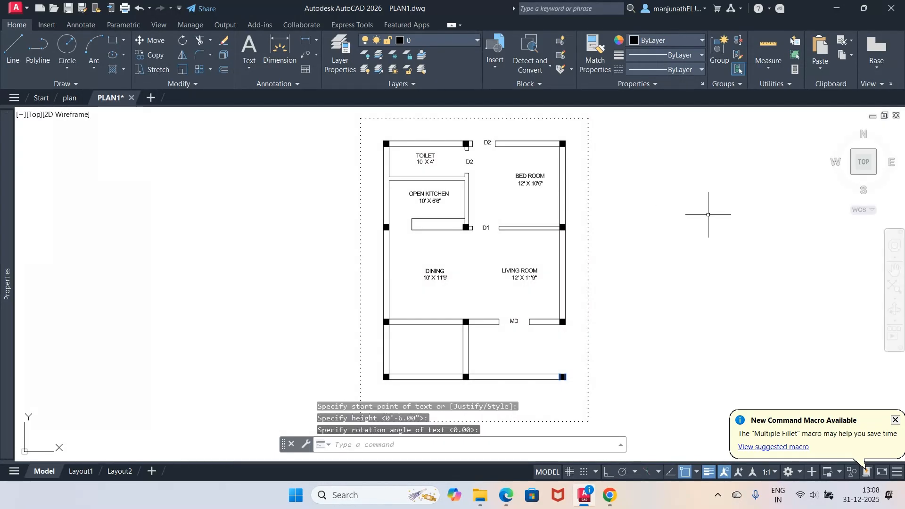
# Move the D2 tag in the bedroom's upper wall opening so that it sits centred between the wall ends.
pyautogui.write('z')
pyautogui.press('Return')
pyautogui.write('w')
pyautogui.press('Return')
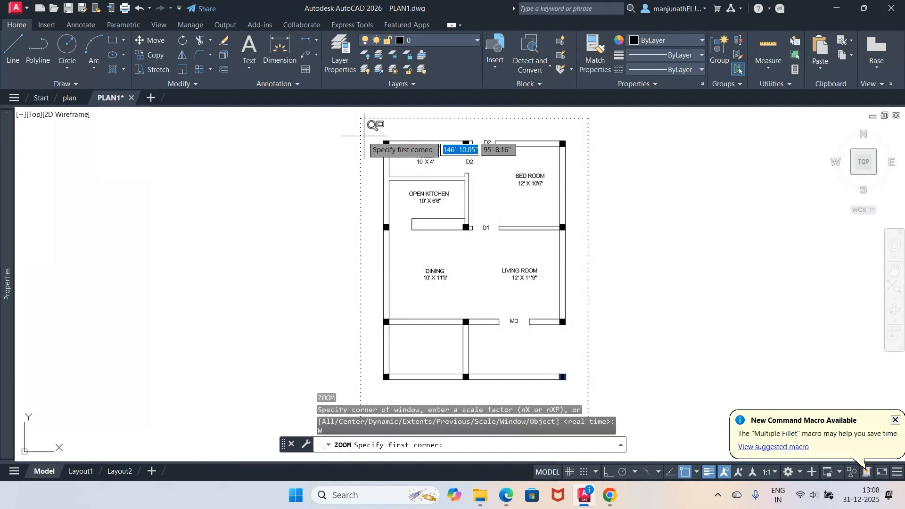
pyautogui.click(359, 125)
pyautogui.click(624, 302)
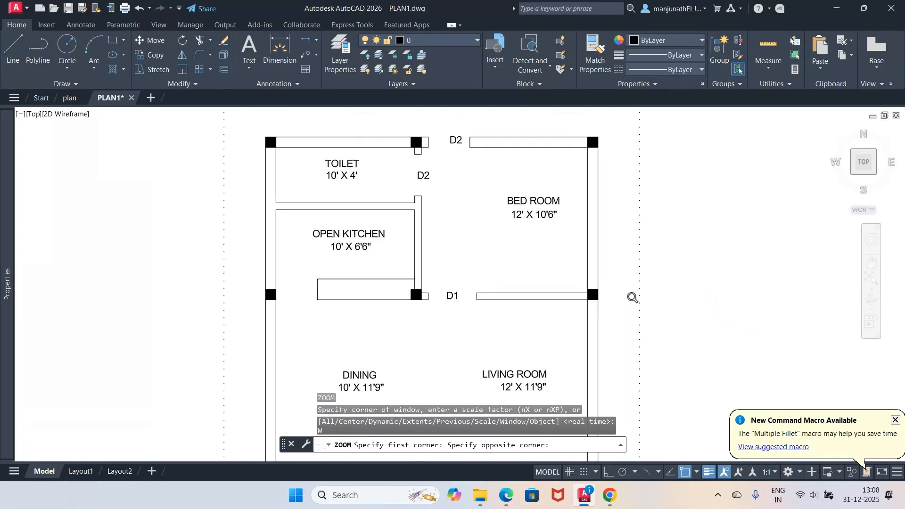
pyautogui.write('M')
pyautogui.press('Return')
pyautogui.click(454, 142)
pyautogui.press('Return')
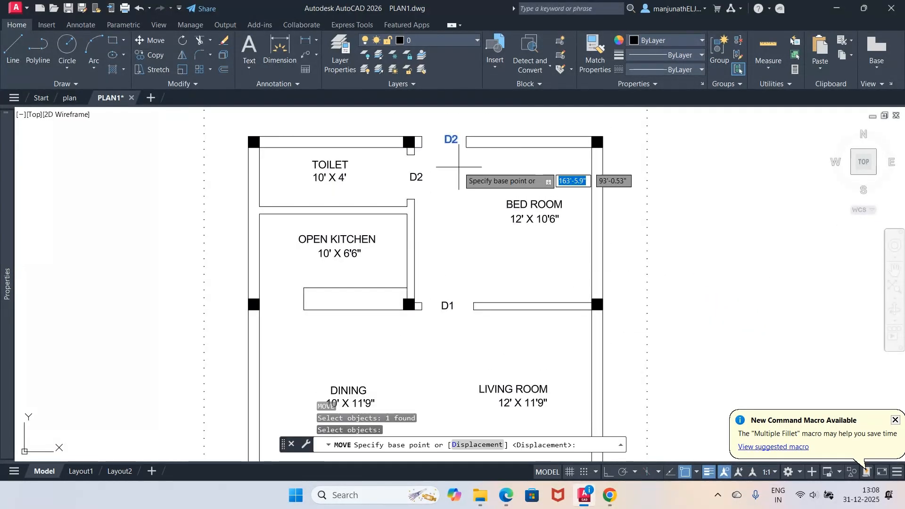
pyautogui.click(460, 166)
pyautogui.click(454, 169)
# Move the toilet door's D2 tag slightly towards the toilet so that it is centred in its wall opening.
pyautogui.press('Return')
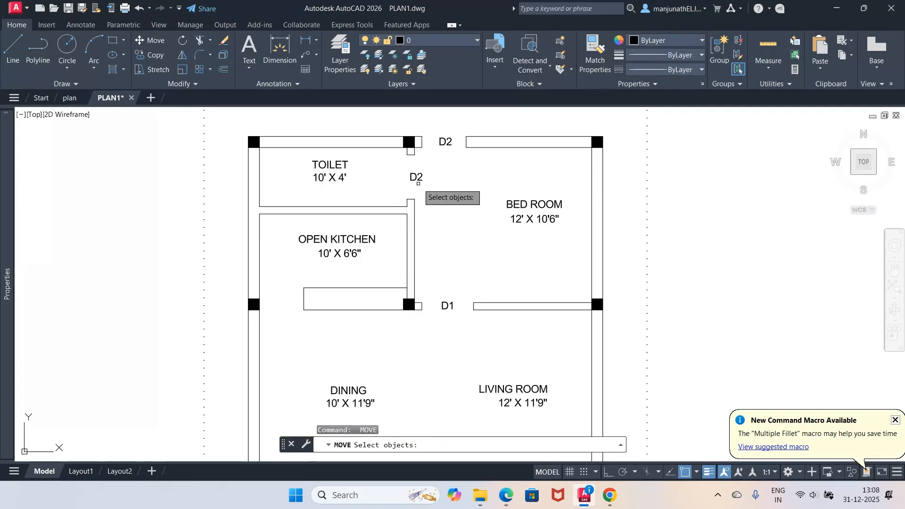
pyautogui.click(417, 177)
pyautogui.press('Return')
pyautogui.click(441, 201)
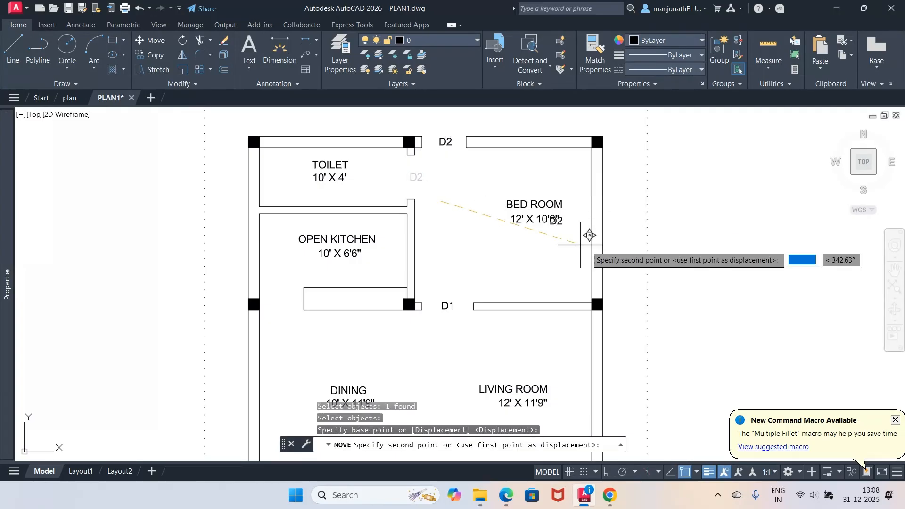
pyautogui.click(437, 201)
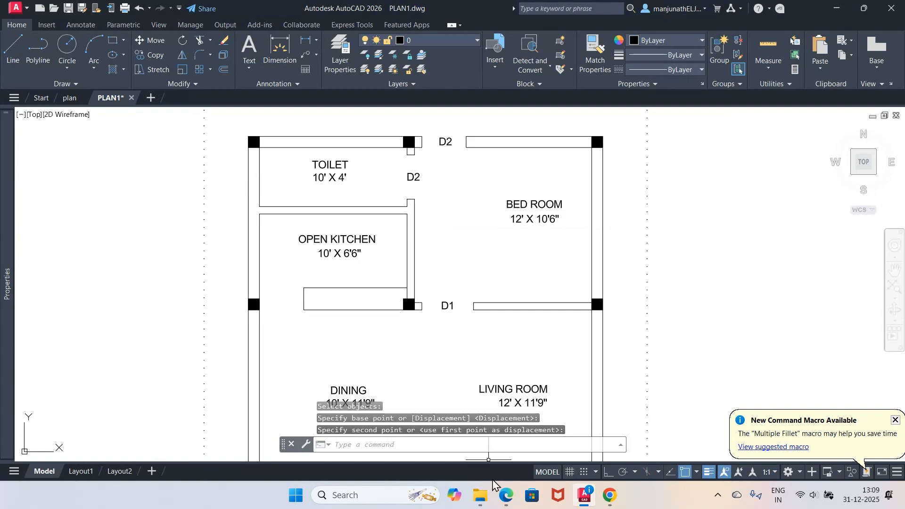
# Check the kitchen window in the reference PDF, and break the kitchen's inner left wall line at the upper corner of the column below.
pyautogui.click(503, 498)
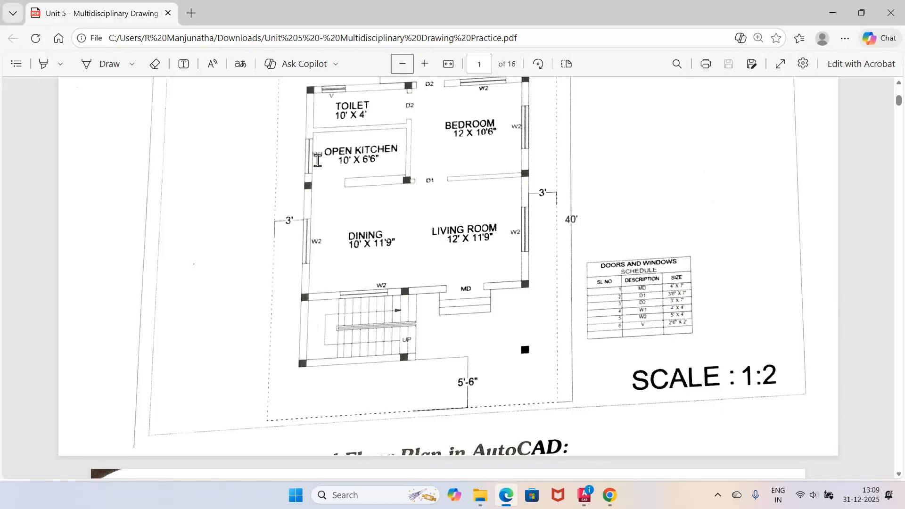
pyautogui.hotkey('alt', 'Tab')
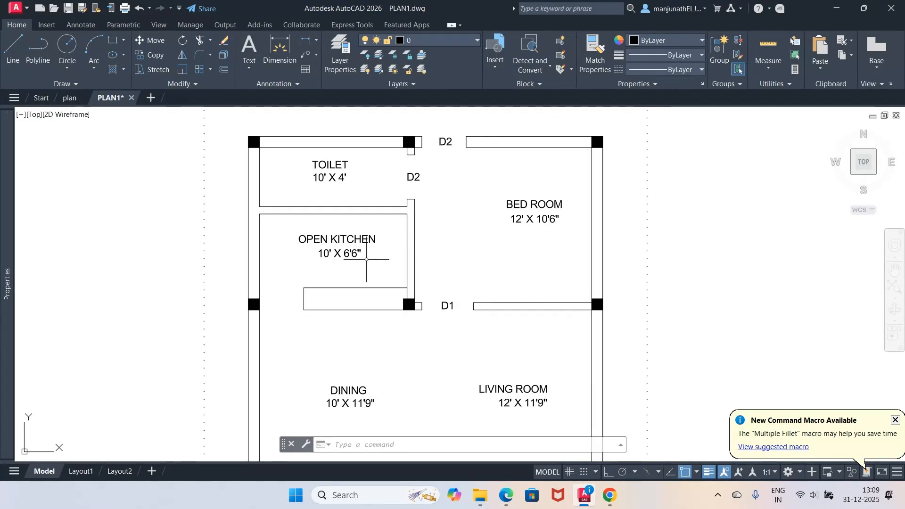
pyautogui.write('BR')
pyautogui.press('Escape')
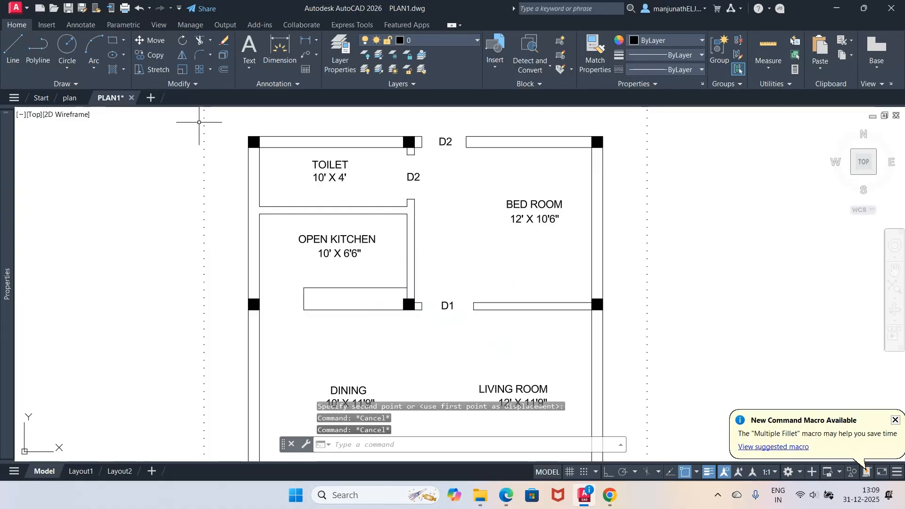
pyautogui.click(196, 83)
pyautogui.click(169, 112)
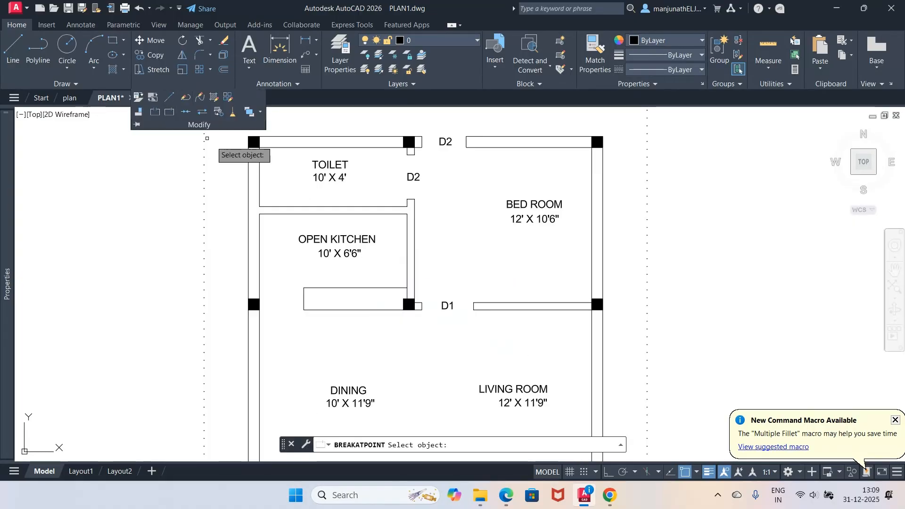
pyautogui.click(260, 289)
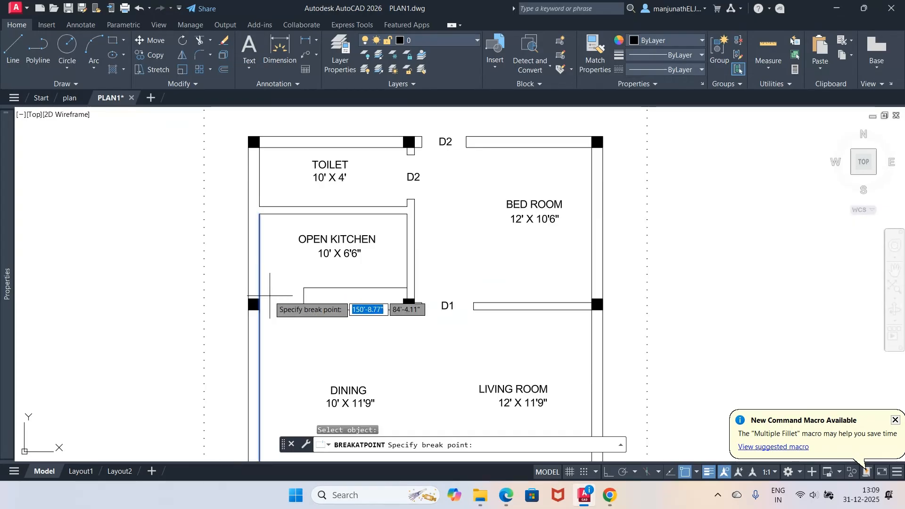
pyautogui.click(260, 300)
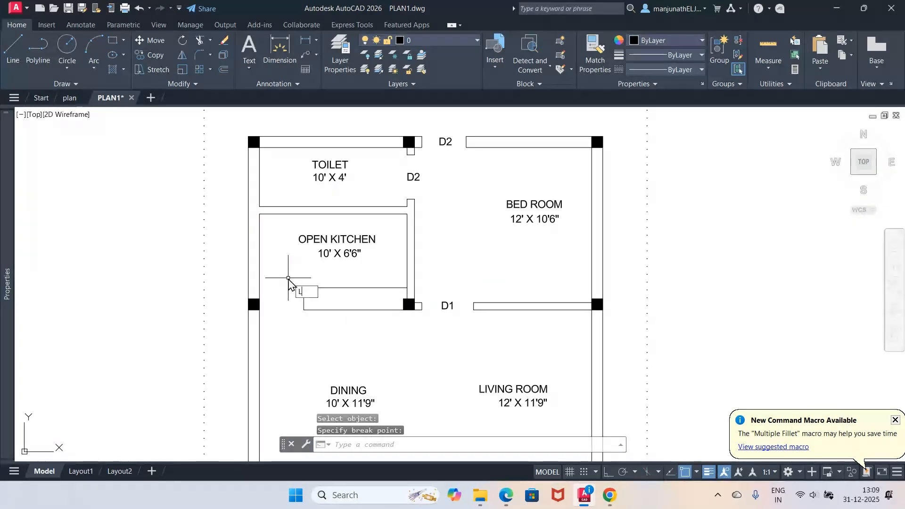
# With Ortho on, draw a horizontal line from the midpoint of the kitchen's inner left wall line outwards past the outer wall.
pyautogui.write('l')
pyautogui.press('Return')
pyautogui.click(259, 256)
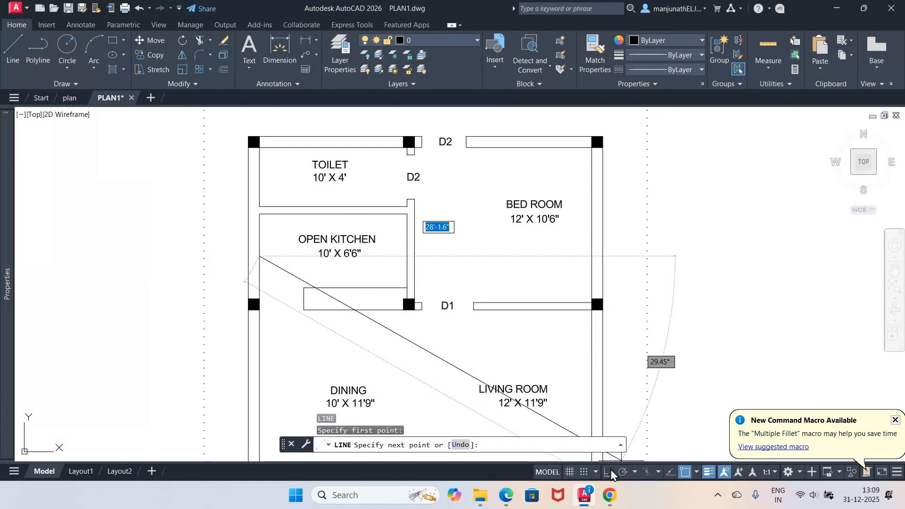
pyautogui.press('F8')
pyautogui.press('Escape')
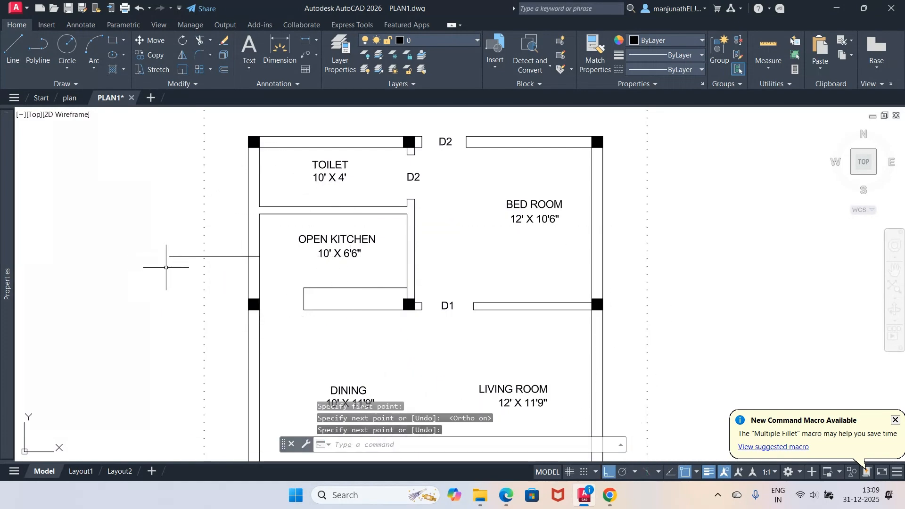
# Check the window schedule in the reference PDF, and offset the horizontal guide line 2' to both its upper and lower side.
pyautogui.click(508, 494)
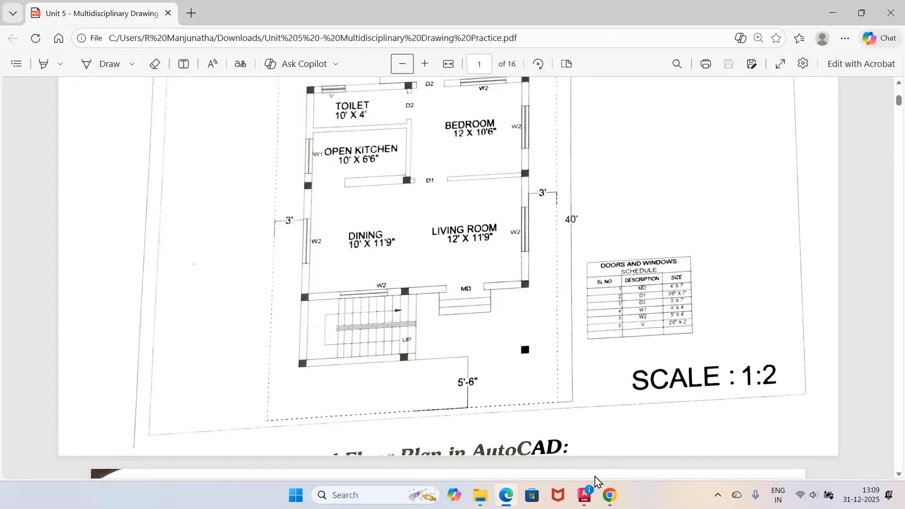
pyautogui.click(584, 495)
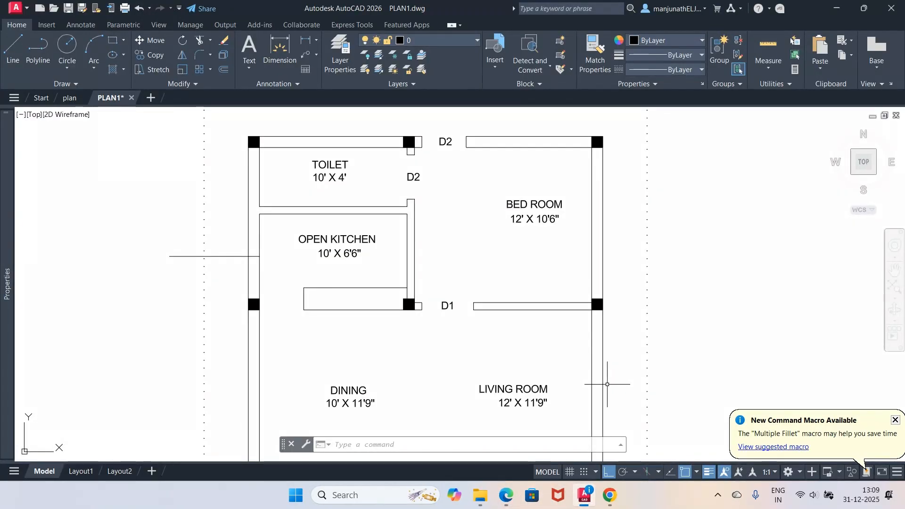
pyautogui.press('o')
pyautogui.press('Return')
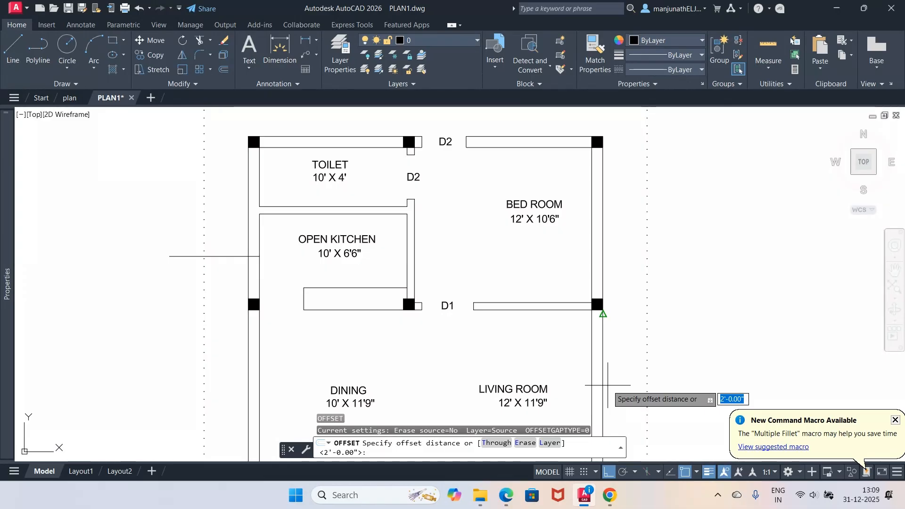
pyautogui.write("2'")
pyautogui.press('Return')
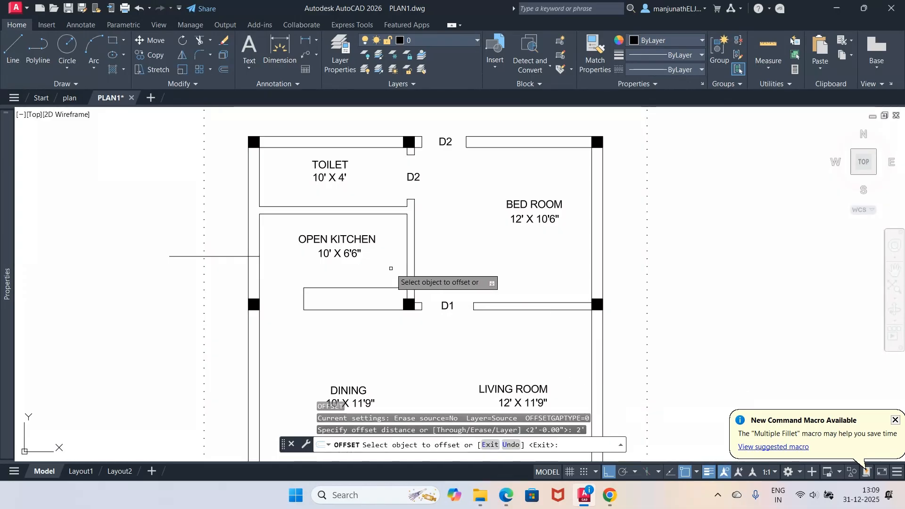
pyautogui.click(223, 256)
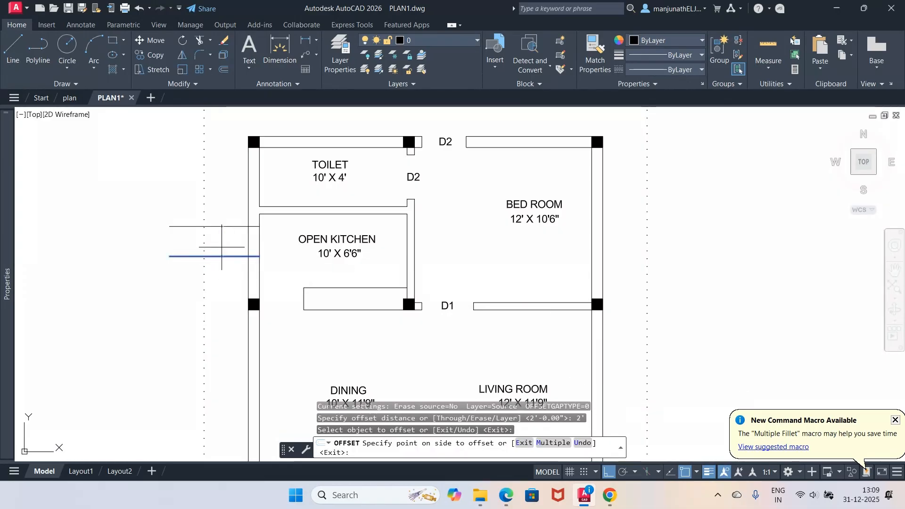
pyautogui.click(222, 241)
pyautogui.click(223, 256)
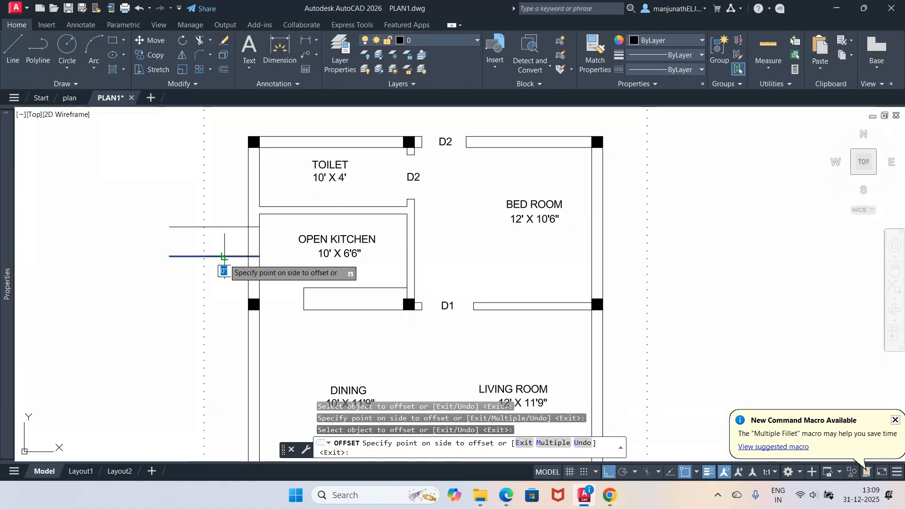
pyautogui.click(221, 271)
pyautogui.press('Return')
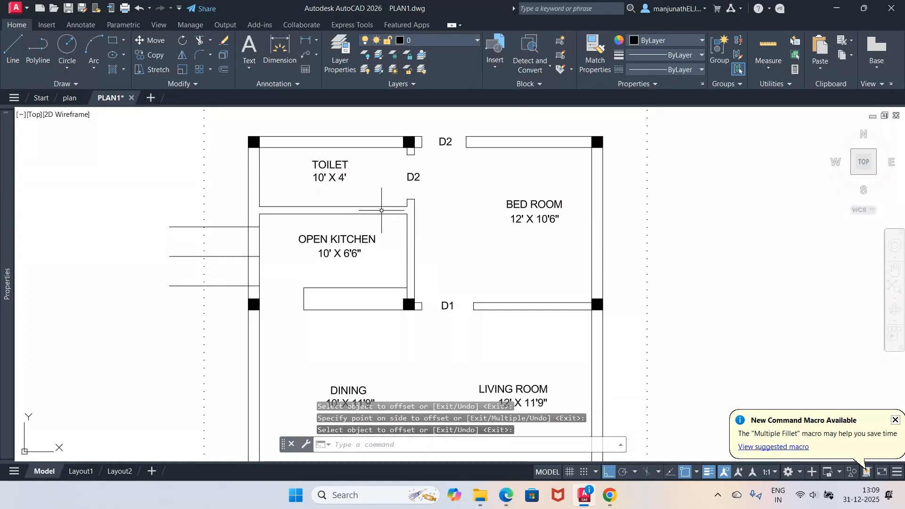
# Erase the middle guide line between the two offset window lines at the kitchen wall.
pyautogui.press('Return')
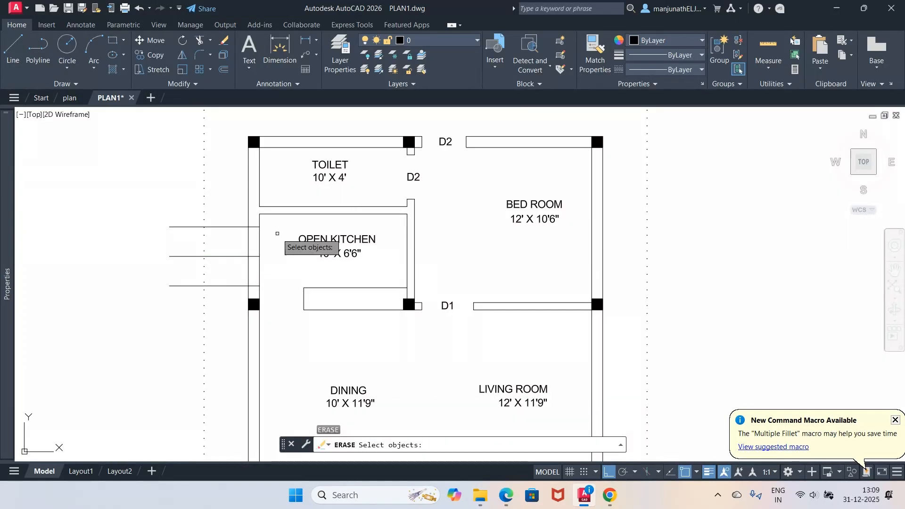
pyautogui.click(219, 257)
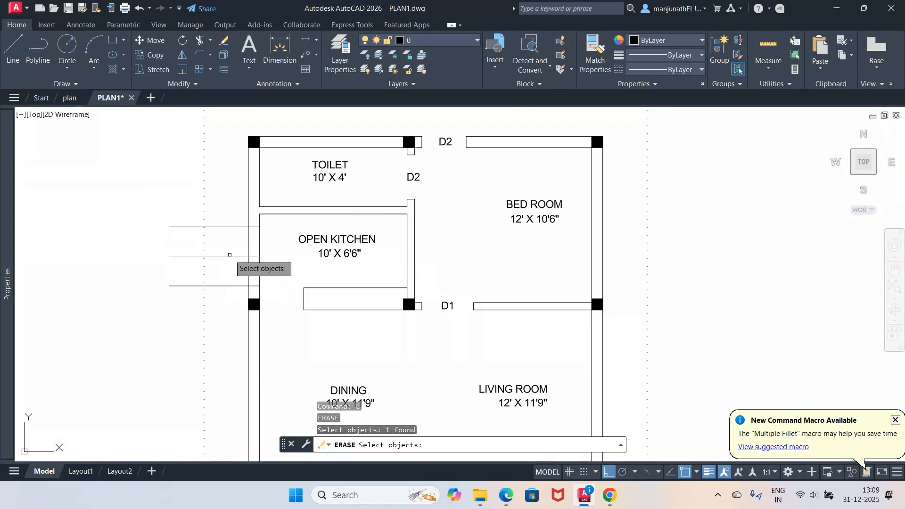
pyautogui.press('Return')
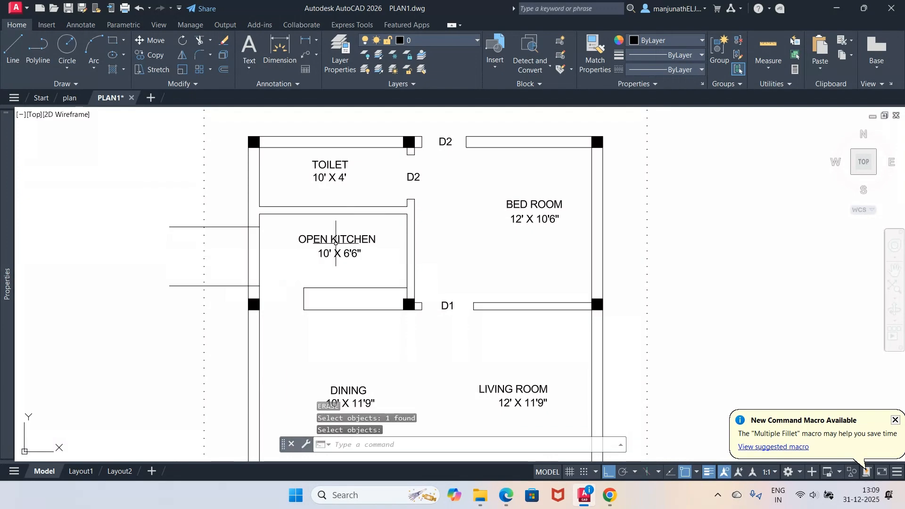
# Trim the two window lines at the outer wall line, removing the parts that stick out beyond the kitchen's left wall.
pyautogui.write('tr')
pyautogui.press('Return')
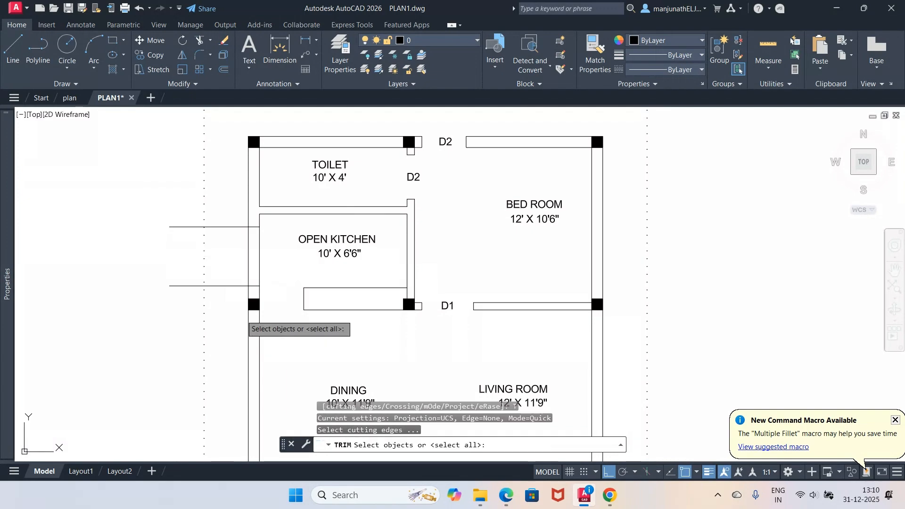
pyautogui.click(246, 265)
pyautogui.press('Return')
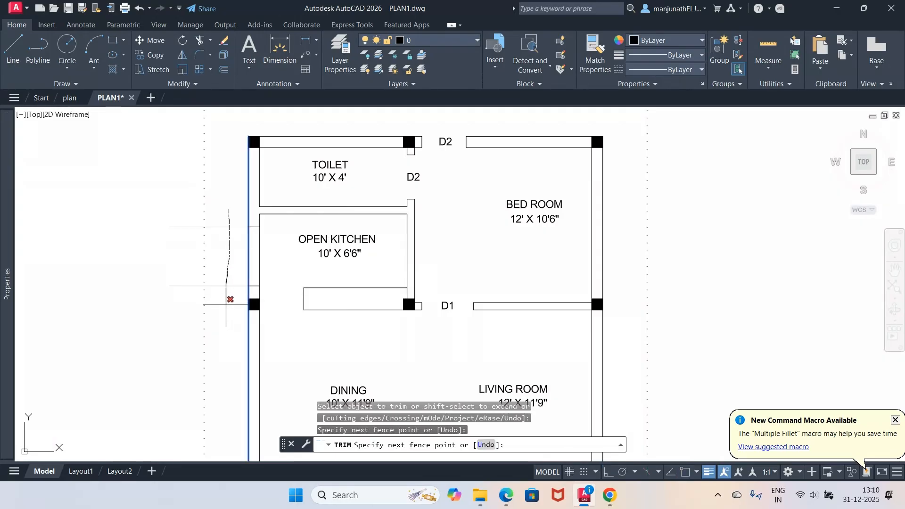
pyautogui.press('Return')
pyautogui.press('Return')
# Draw a vertical centre line in the kitchen's left wall, joining the midpoints of the two window end lines.
pyautogui.write('z')
pyautogui.press('Return')
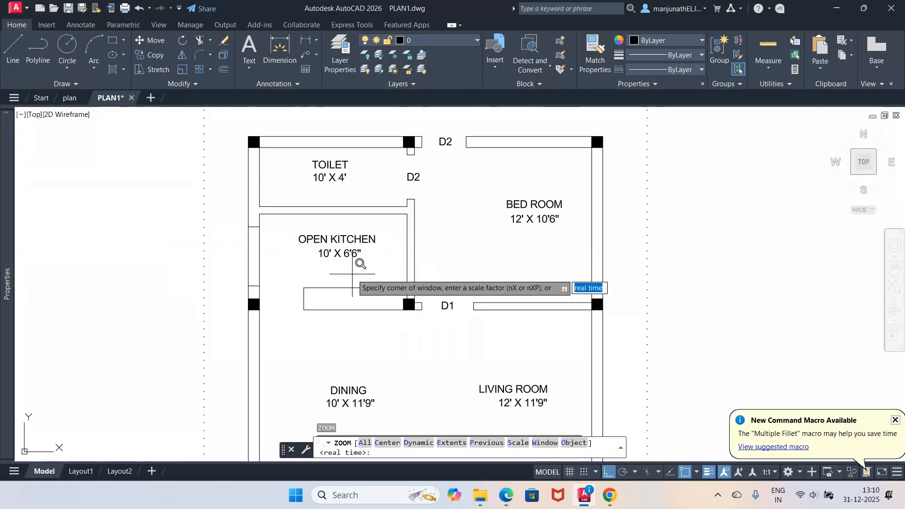
pyautogui.write('w')
pyautogui.press('Return')
pyautogui.click(216, 214)
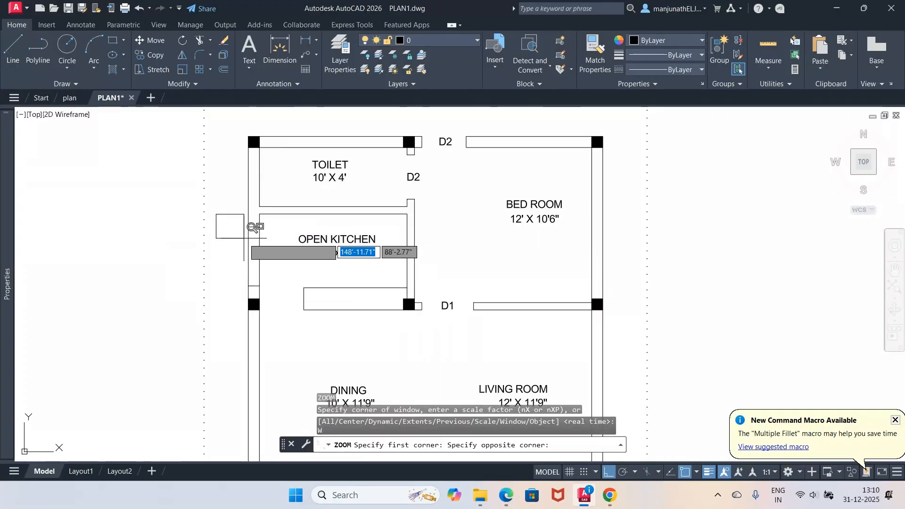
pyautogui.click(349, 323)
pyautogui.press('Return')
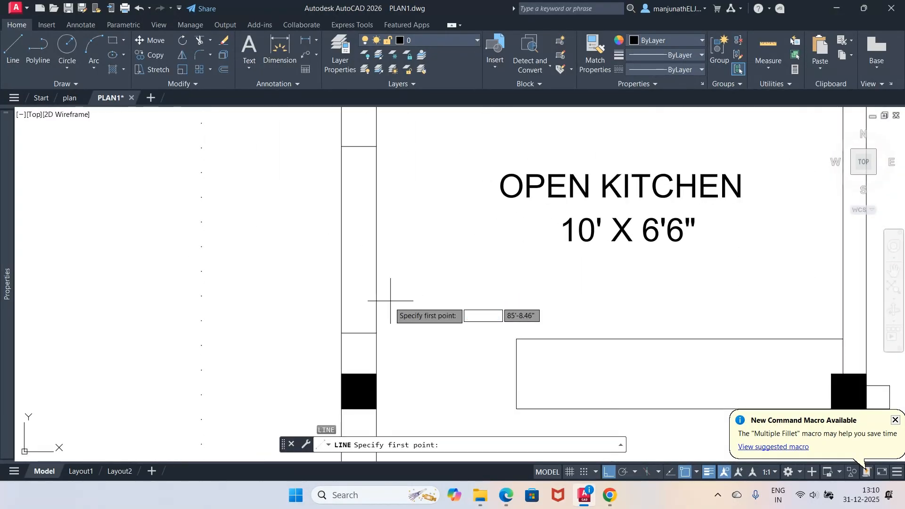
pyautogui.click(359, 333)
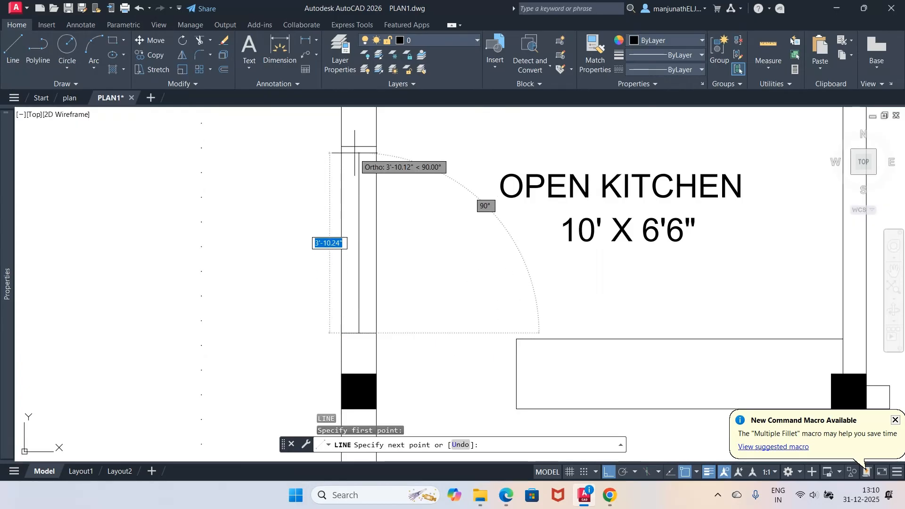
pyautogui.click(359, 146)
pyautogui.press('Return')
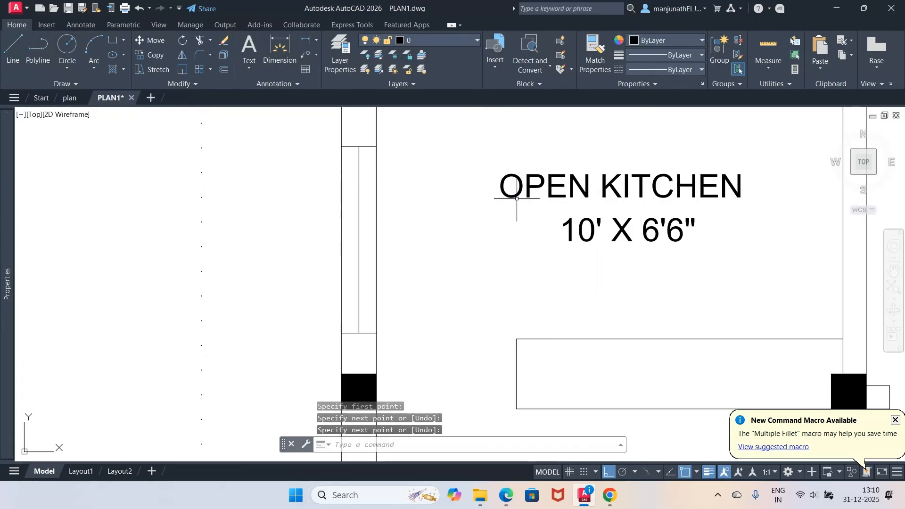
# Offset the kitchen window's vertical centre line 1.5" to both its left and right side.
pyautogui.write('o')
pyautogui.press('Return')
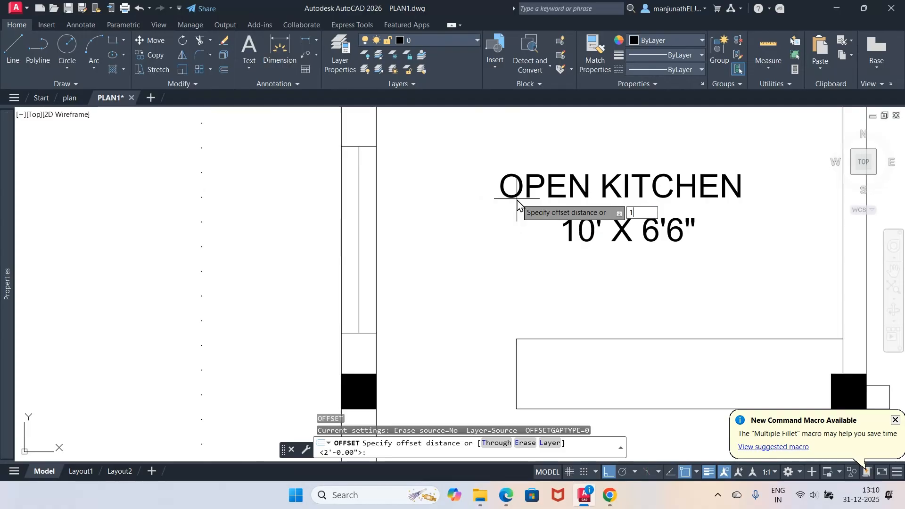
pyautogui.write('1.5')
pyautogui.press('Return')
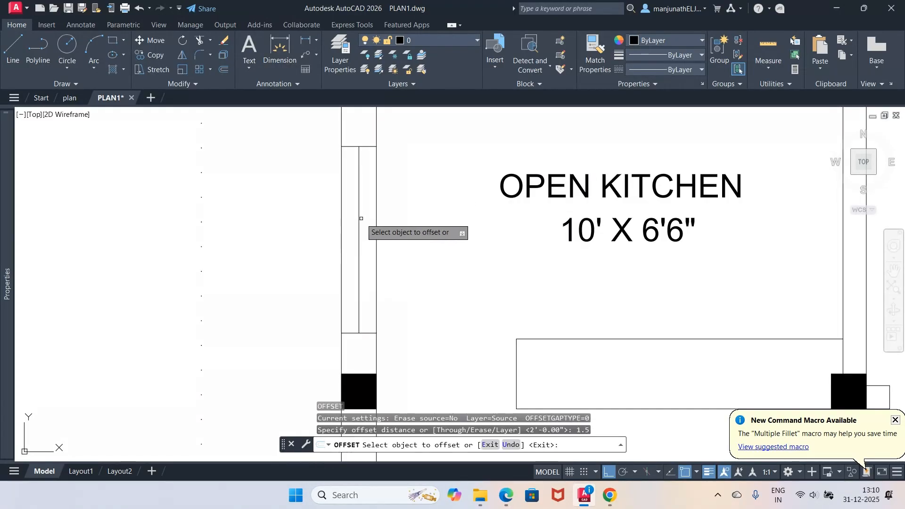
pyautogui.click(358, 219)
pyautogui.click(355, 221)
pyautogui.press('Return')
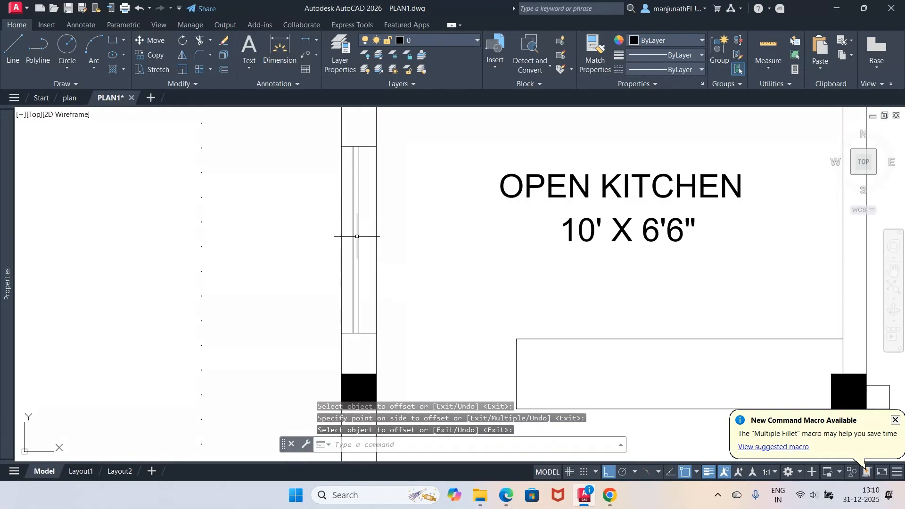
pyautogui.press('Return')
pyautogui.press('Return')
pyautogui.click(359, 247)
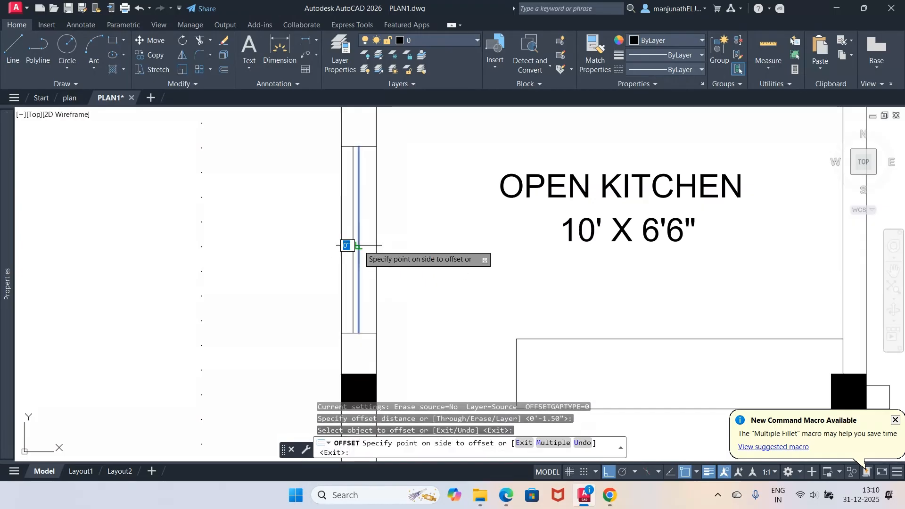
pyautogui.click(374, 245)
pyautogui.press('Return')
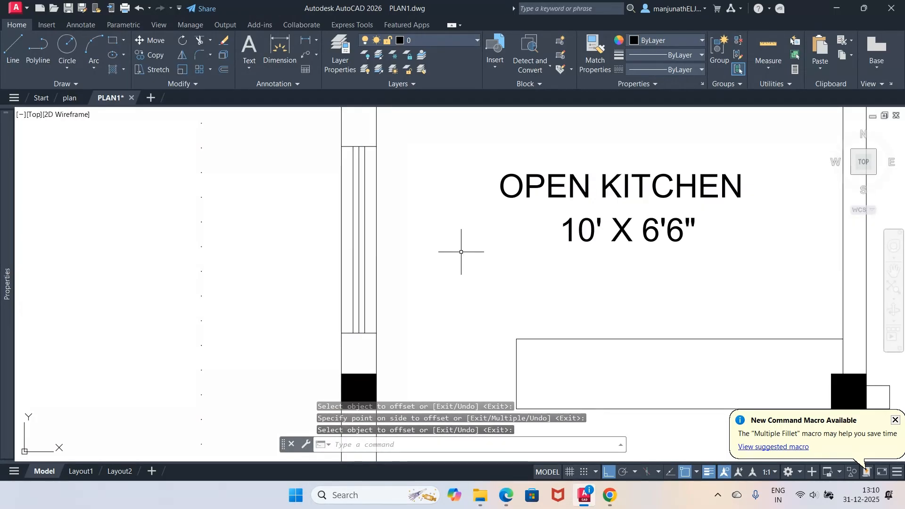
# Erase the kitchen window's original centre line between the two offset lines.
pyautogui.write('e')
pyautogui.press('Return')
pyautogui.click(359, 278)
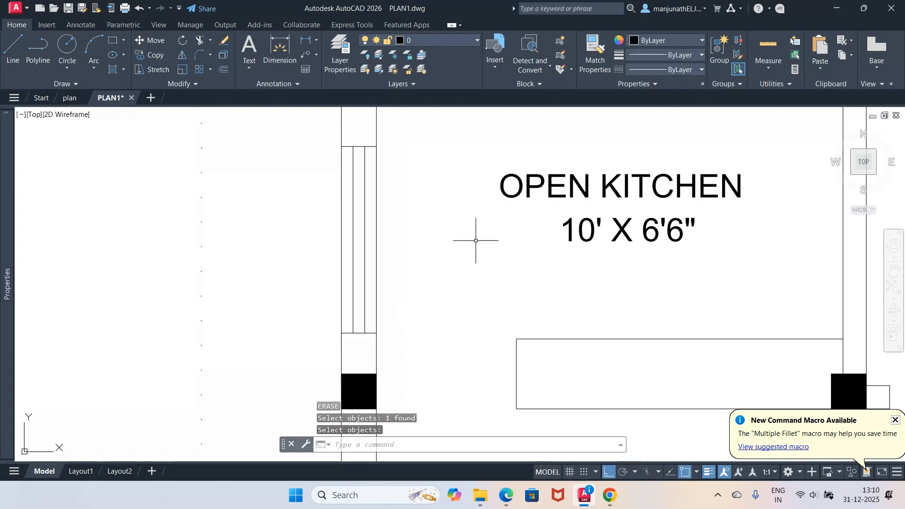
# Assign the four lines of the kitchen window to the WINDOWS layer and clear the selection.
pyautogui.click(285, 130)
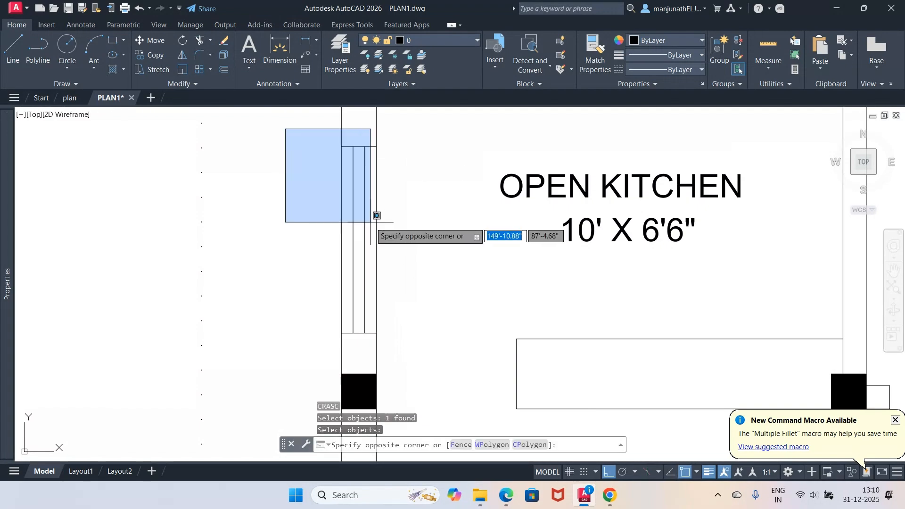
pyautogui.click(460, 368)
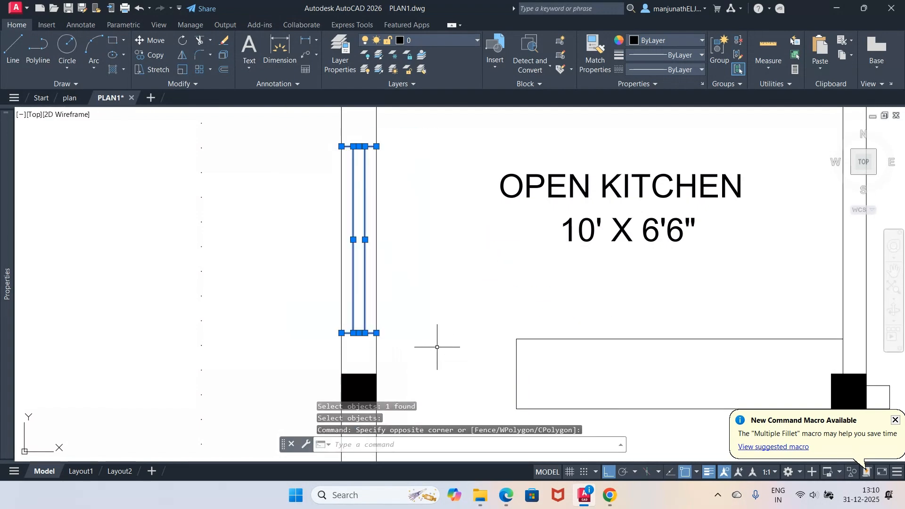
pyautogui.write('ch')
pyautogui.press('Return')
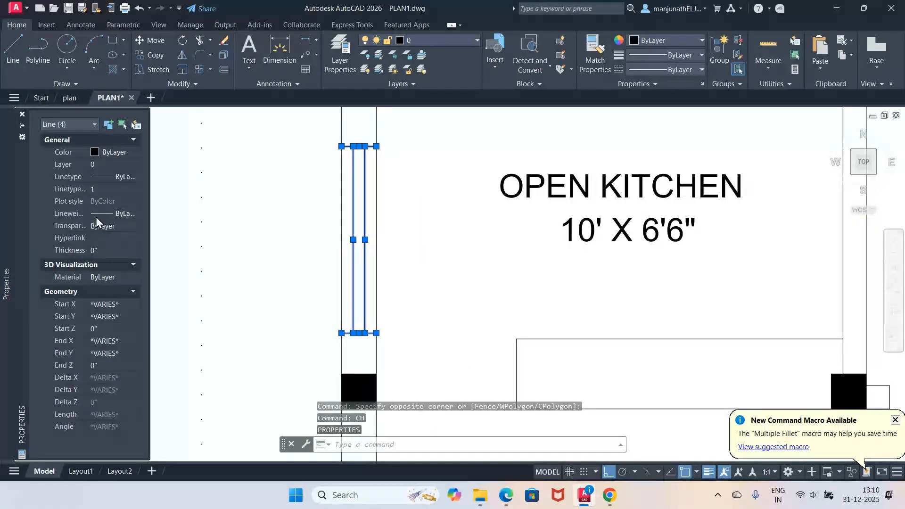
pyautogui.click(137, 165)
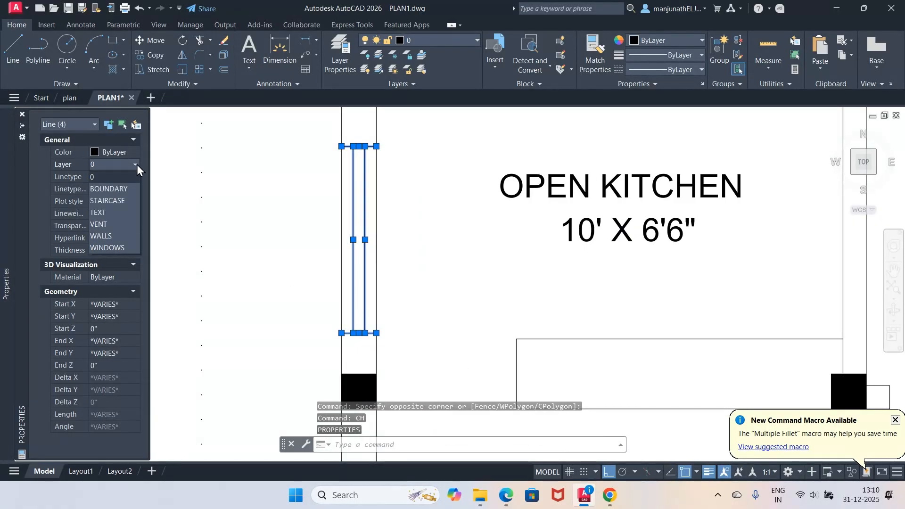
pyautogui.click(119, 245)
pyautogui.hotkey('ctrl', '1')
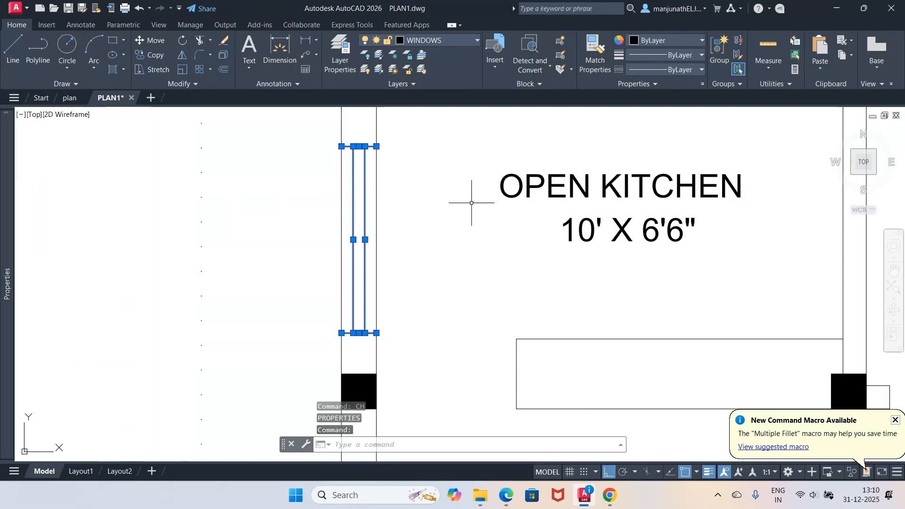
pyautogui.press('Escape')
pyautogui.press('Escape')
pyautogui.press('Escape')
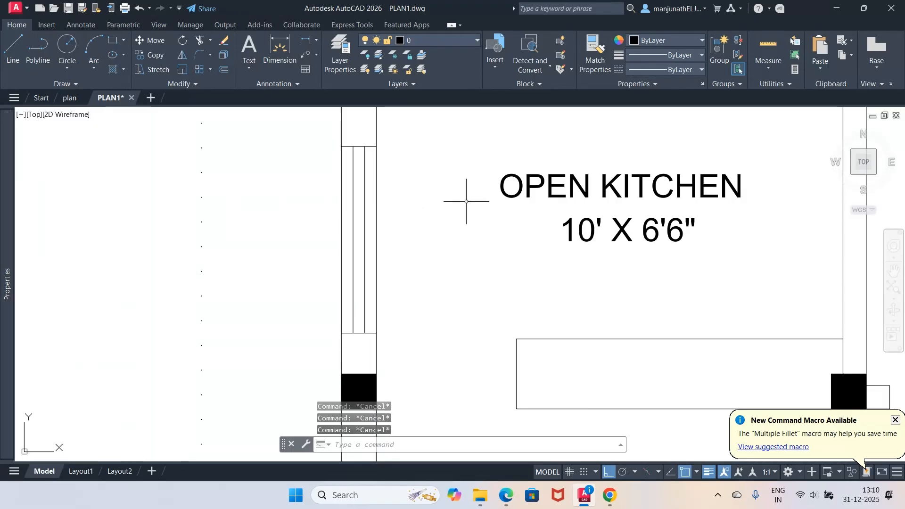
# Check the kitchen window's tag in the reference PDF, and add the 6" high text W1 inside the kitchen beside the window.
pyautogui.click(505, 498)
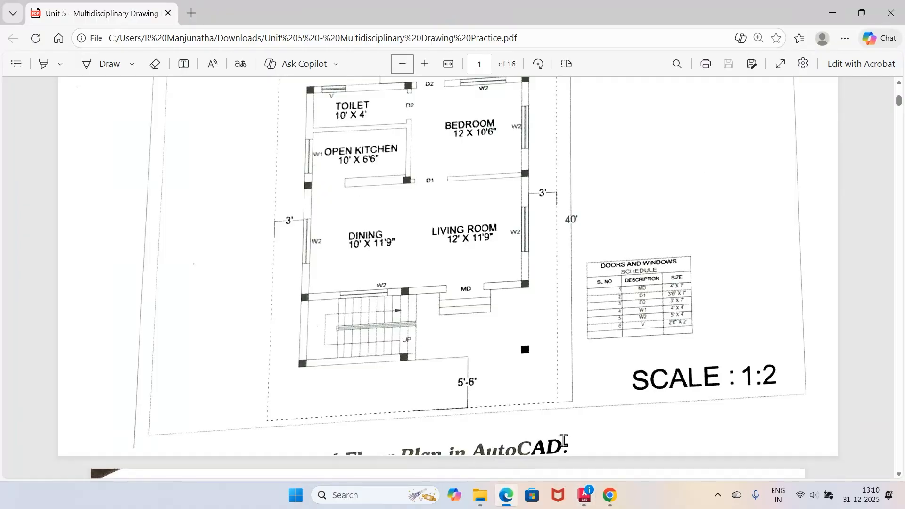
pyautogui.click(583, 497)
pyautogui.write('DT')
pyautogui.press('Return')
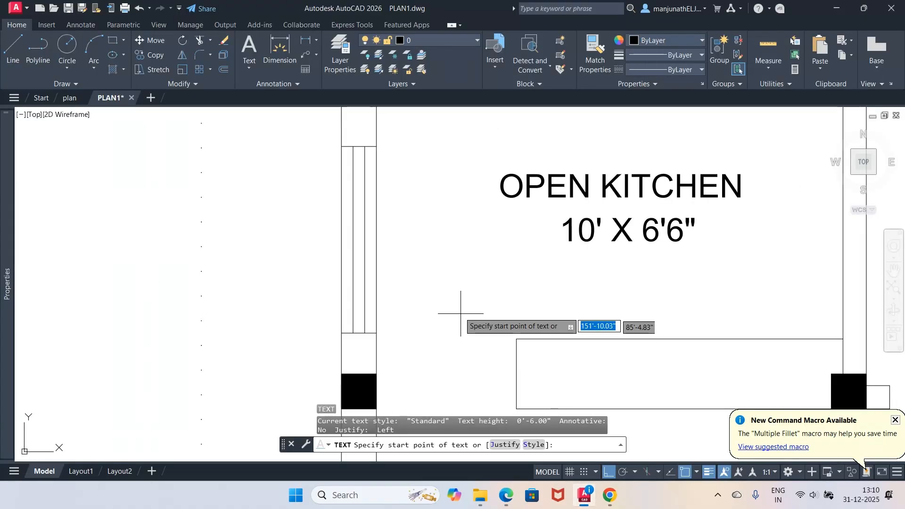
pyautogui.click(389, 234)
pyautogui.press('Return')
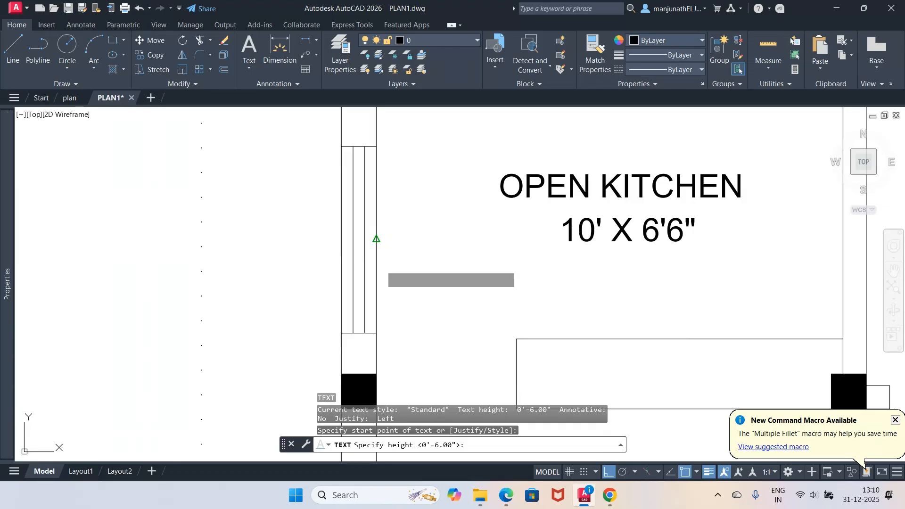
pyautogui.press('Return')
pyautogui.write('W1')
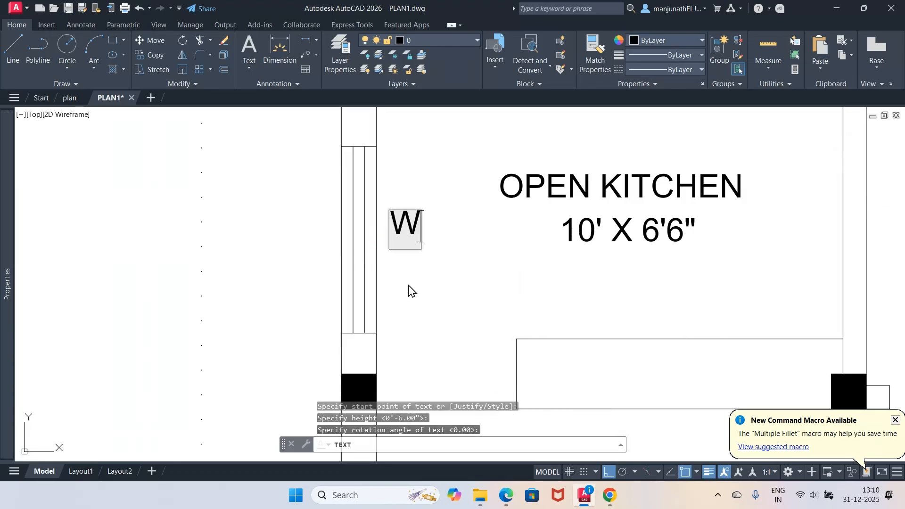
pyautogui.press('Return')
pyautogui.press('Return')
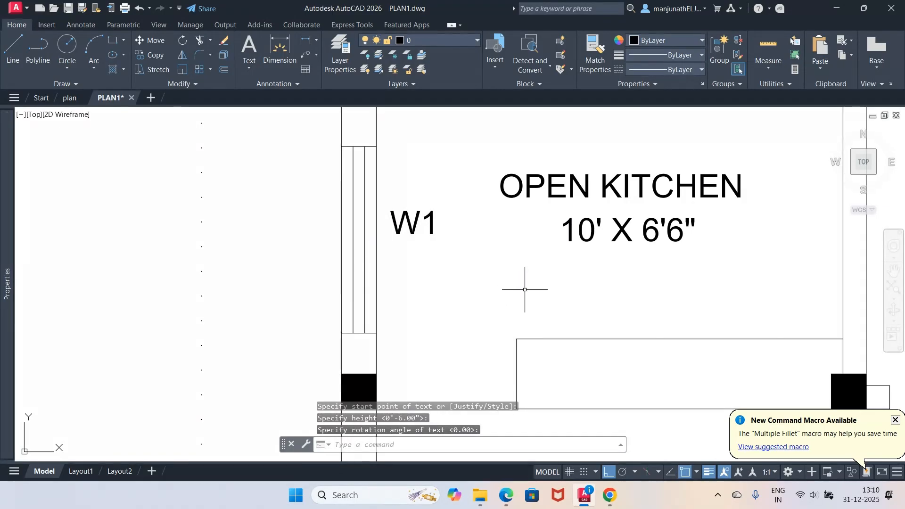
# With Ortho off, move the W1 label slightly down and closer to the kitchen window.
pyautogui.write('m')
pyautogui.press('Return')
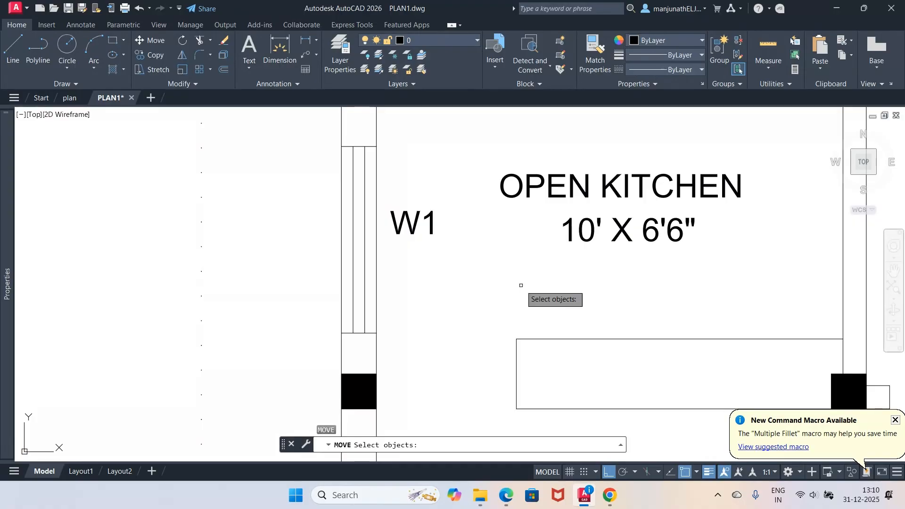
pyautogui.click(433, 226)
pyautogui.press('Return')
pyautogui.click(442, 233)
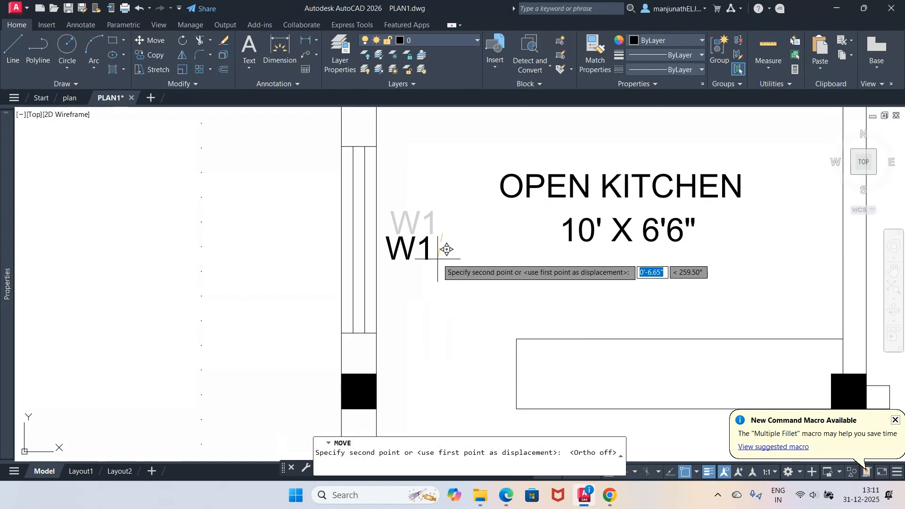
pyautogui.click(439, 245)
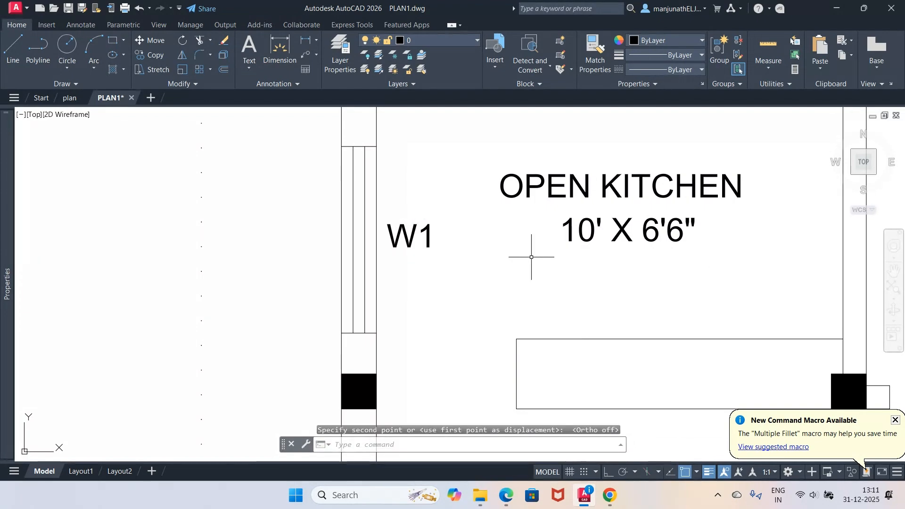
# Check the bedroom windows in the reference PDF, and break the bedroom's upper inner wall line at the corner column's inner corner.
pyautogui.write('z')
pyautogui.press('Return')
pyautogui.write('p')
pyautogui.press('Return')
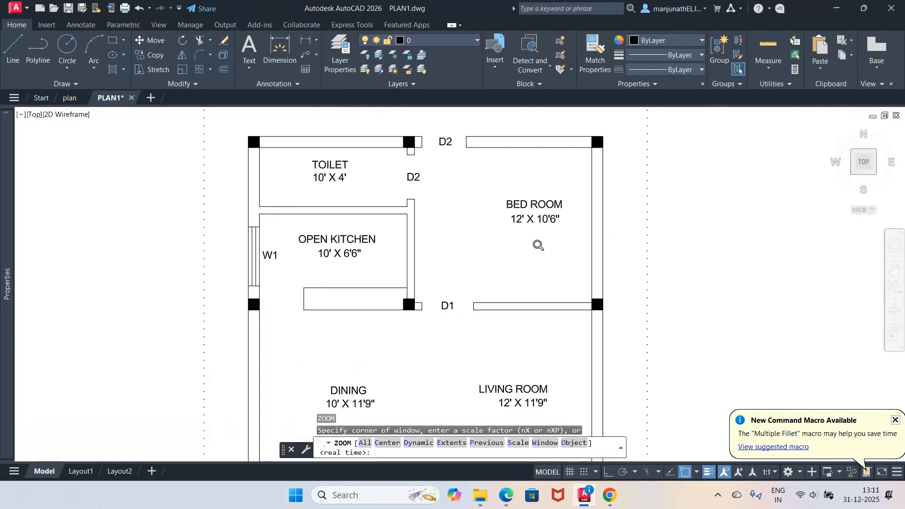
pyautogui.press('Return')
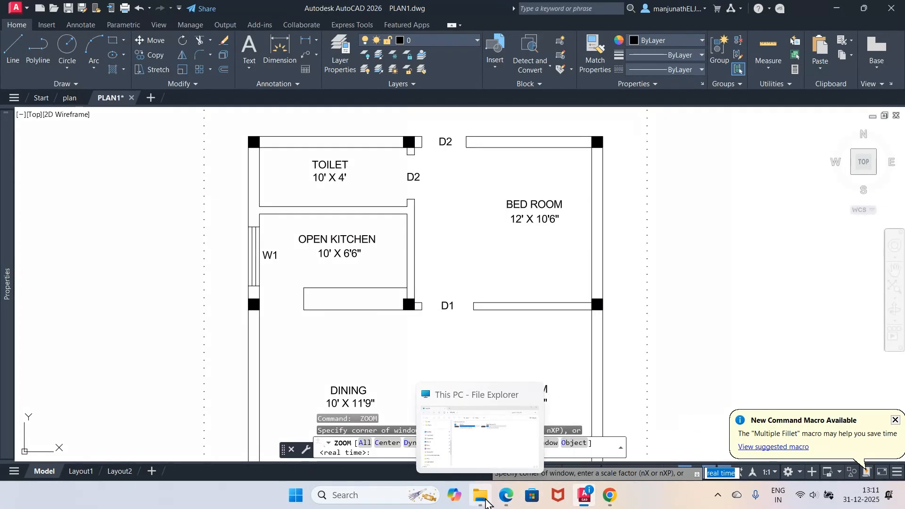
pyautogui.click(509, 502)
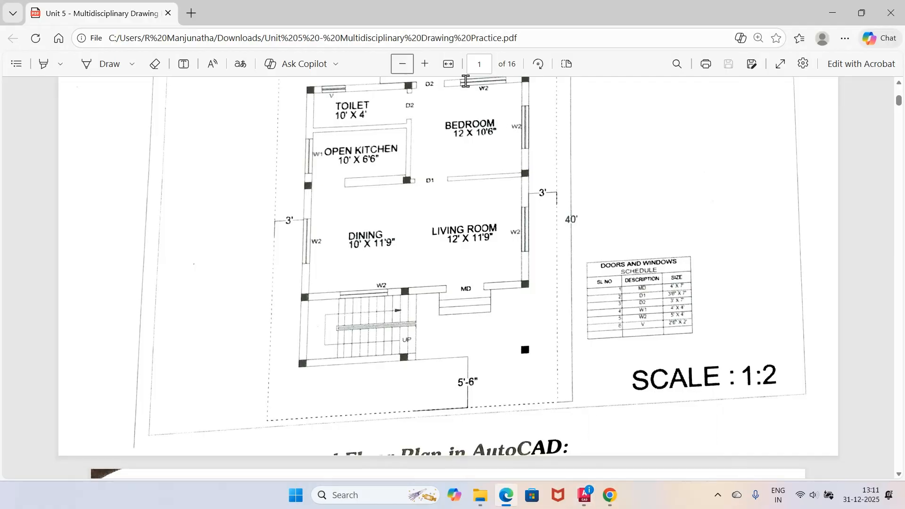
pyautogui.click(585, 495)
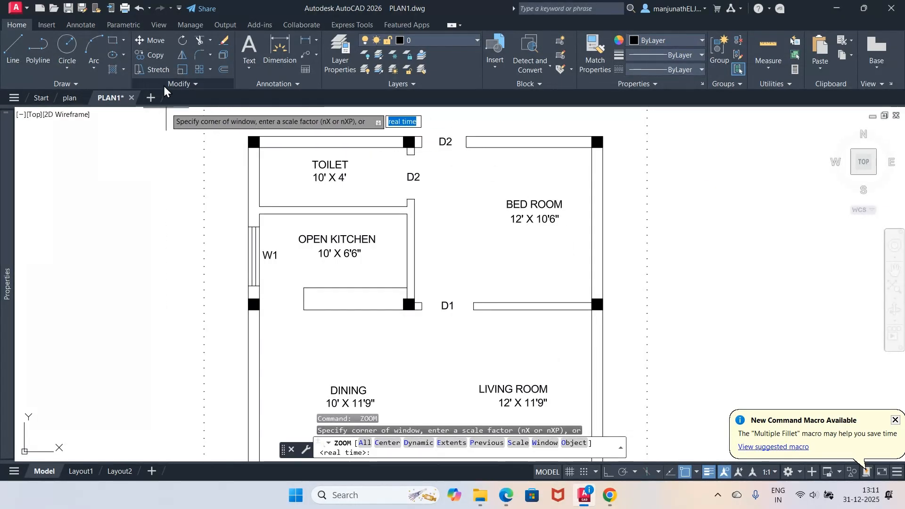
pyautogui.click(193, 85)
pyautogui.click(172, 109)
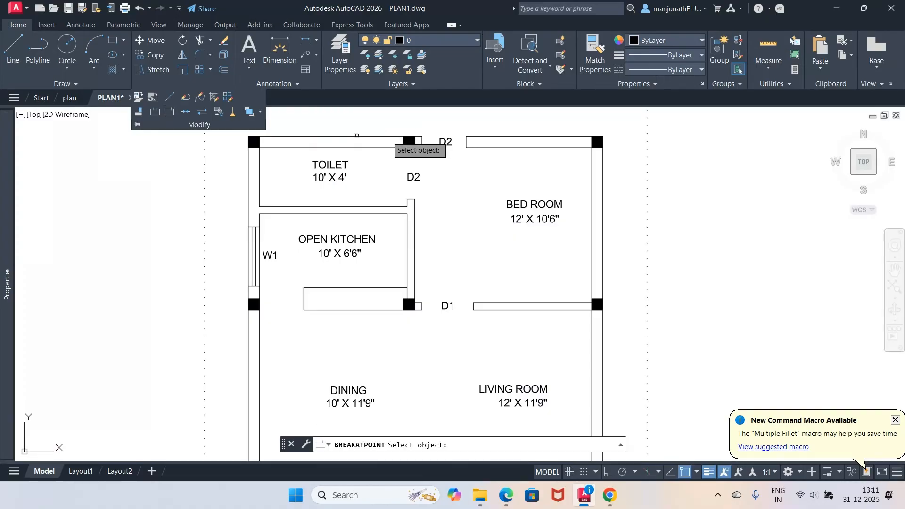
pyautogui.click(550, 147)
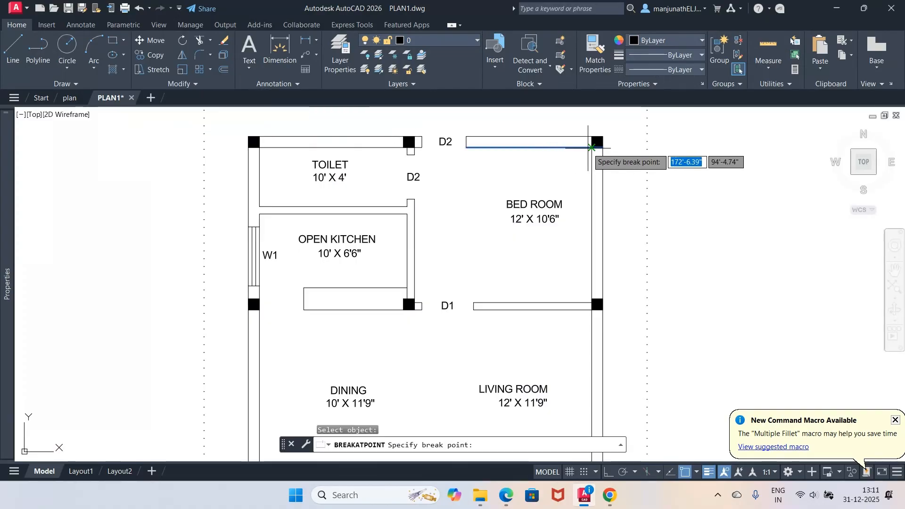
pyautogui.click(592, 147)
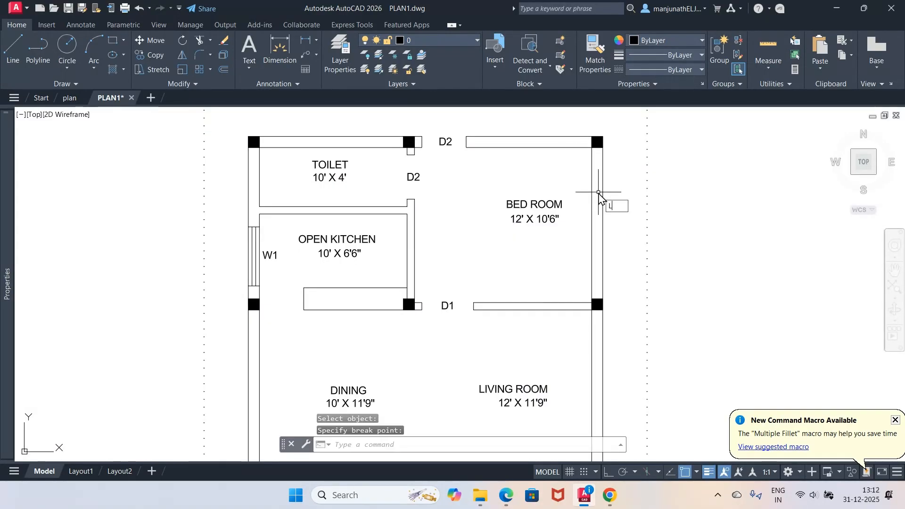
# With Ortho on, draw a vertical line from the midpoint of the bedroom's upper inner wall line outwards past the outer wall.
pyautogui.press('Return')
pyautogui.click(528, 147)
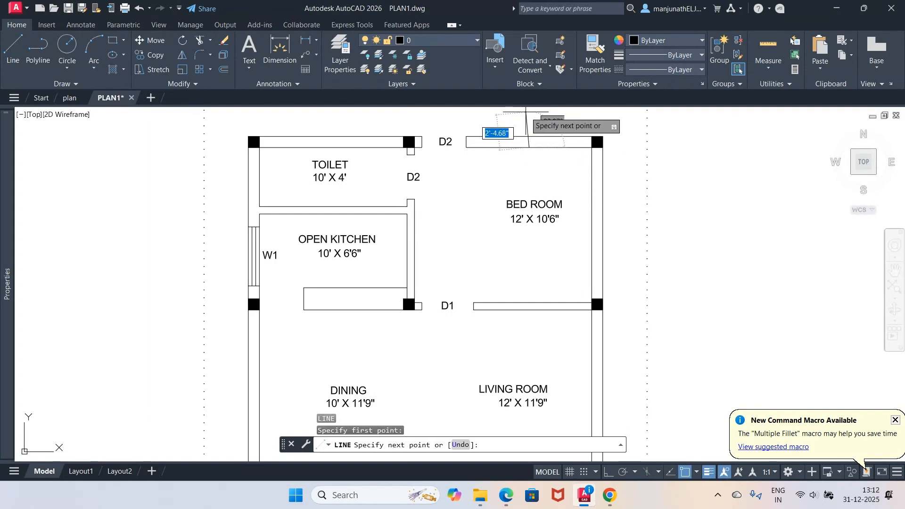
pyautogui.click(608, 472)
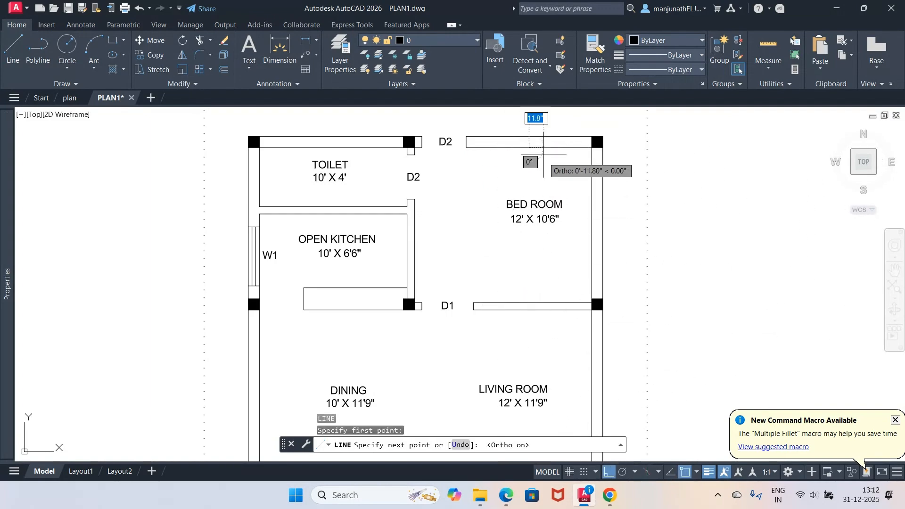
pyautogui.click(530, 113)
pyautogui.press('Return')
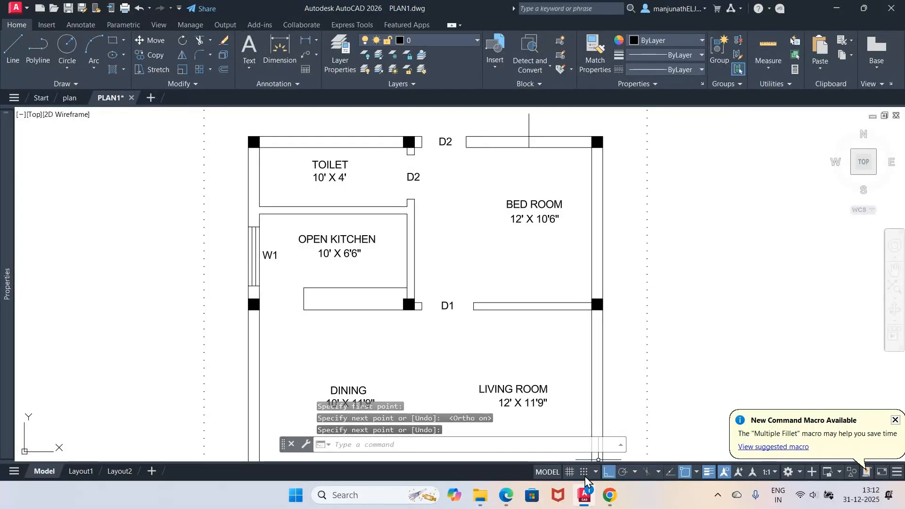
# Check the W2 window size in the reference PDF's schedule, and offset the bedroom wall's vertical midpoint line 2'6" towards door D2.
pyautogui.click(507, 499)
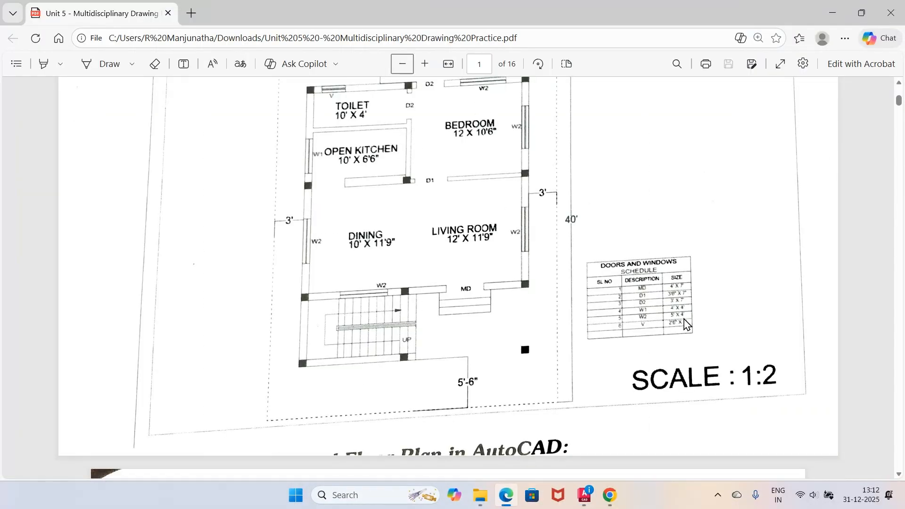
pyautogui.moveTo(587, 499)
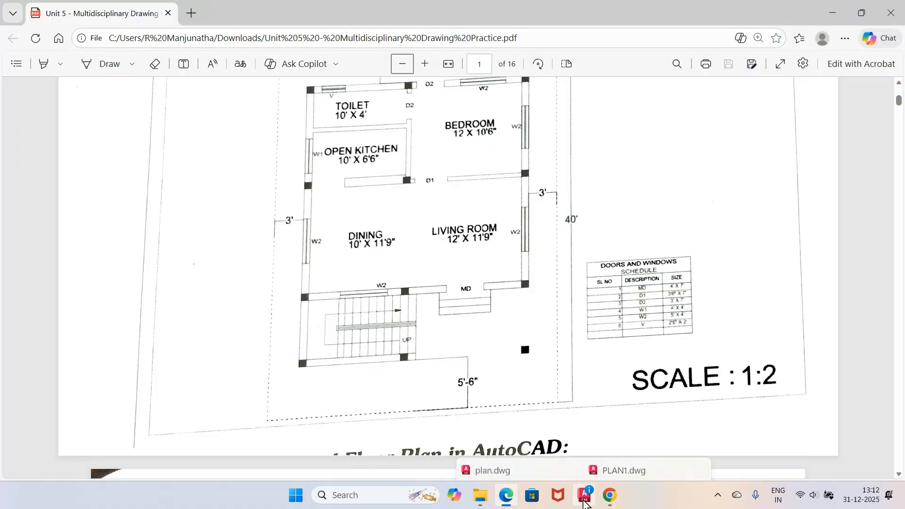
pyautogui.click(622, 465)
pyautogui.write('o')
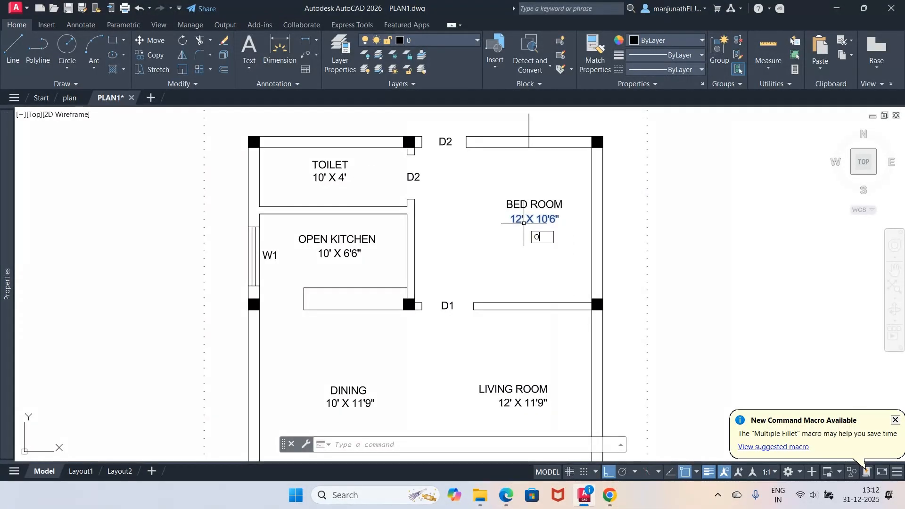
pyautogui.press('Return')
pyautogui.write("2'")
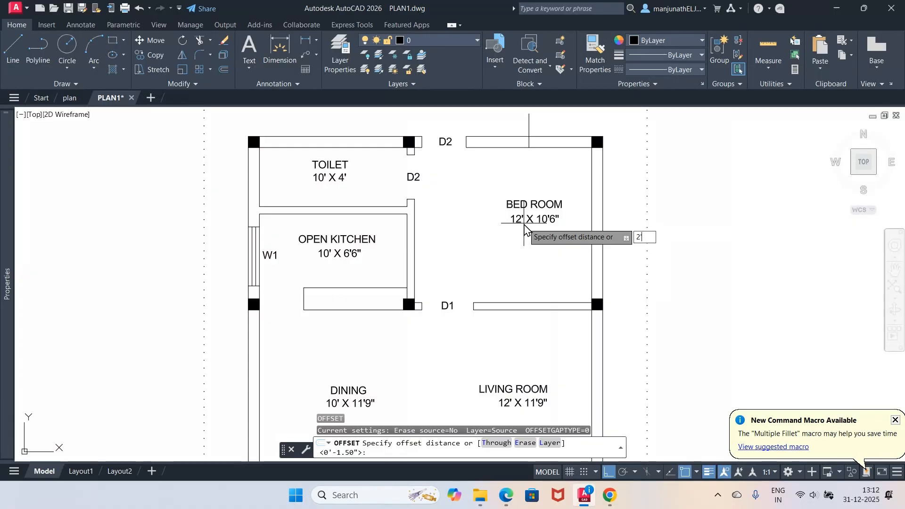
pyautogui.write('6"')
pyautogui.press('Return')
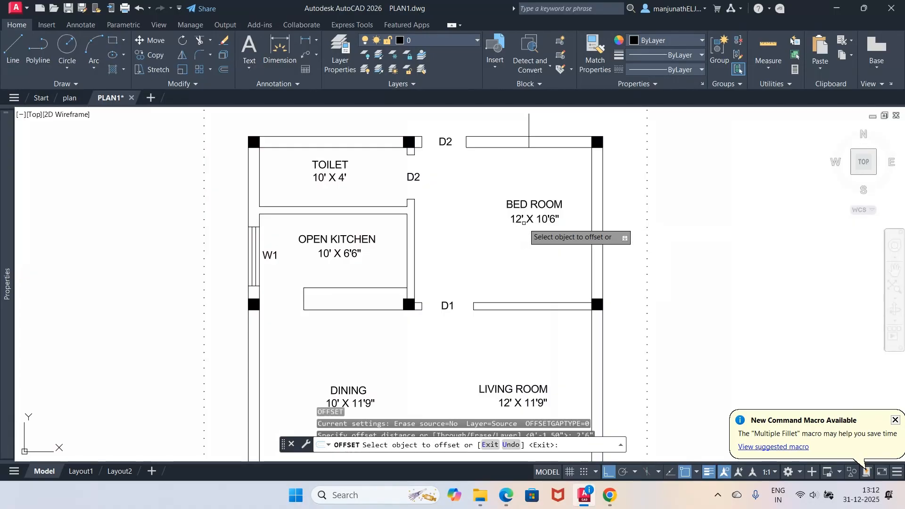
pyautogui.click(528, 140)
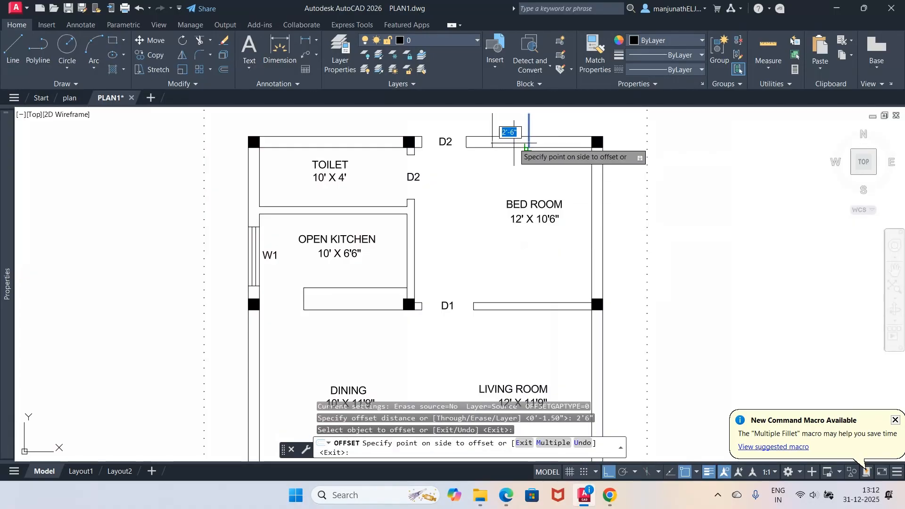
pyautogui.click(525, 147)
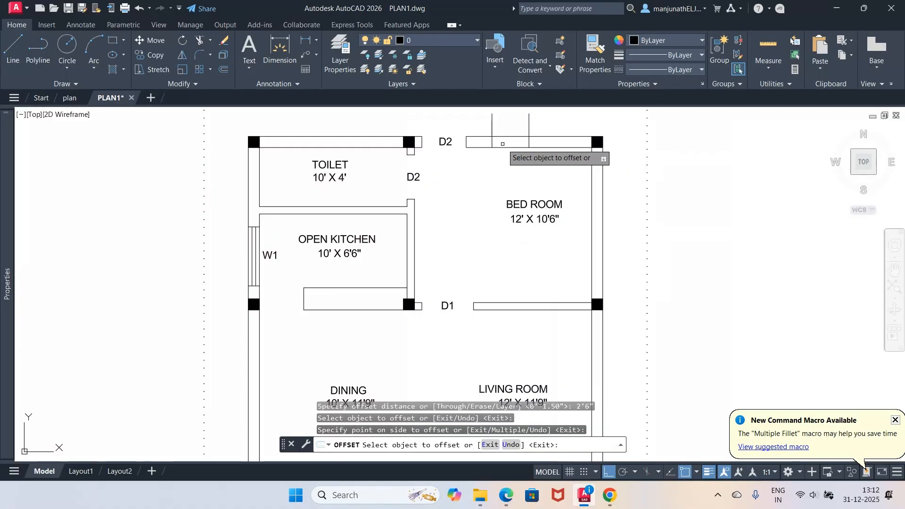
# Offset the vertical midpoint line 2'6" towards the corner column, and erase the original midpoint line.
pyautogui.press('Return')
pyautogui.press('Return')
pyautogui.press('Return')
pyautogui.click(529, 142)
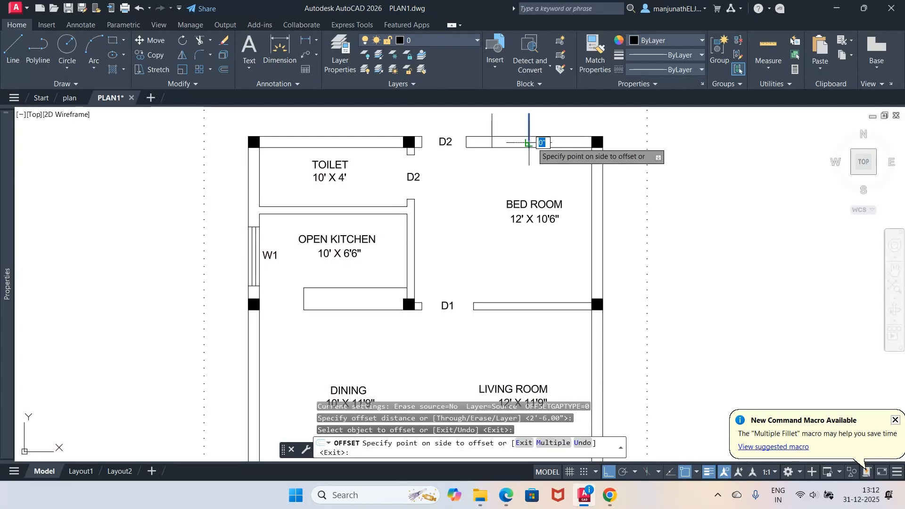
pyautogui.click(539, 145)
pyautogui.press('Return')
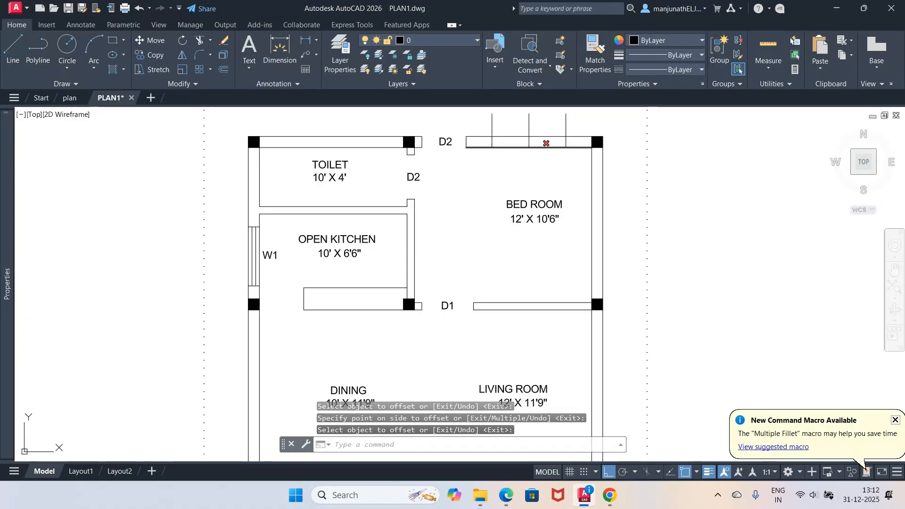
pyautogui.write('e')
pyautogui.press('Return')
pyautogui.click(528, 141)
pyautogui.press('Return')
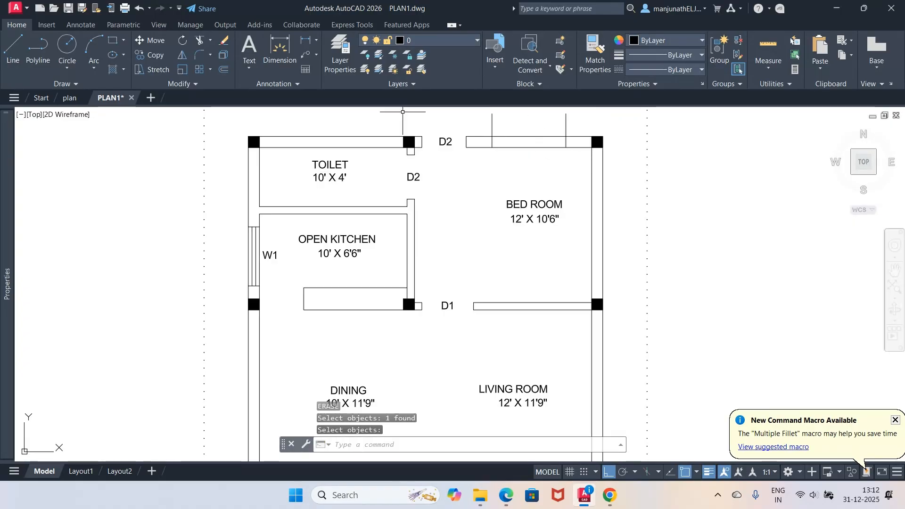
# Trim the parts of both window jamb lines that extend outside the bedroom's upper outer wall line.
pyautogui.click(200, 40)
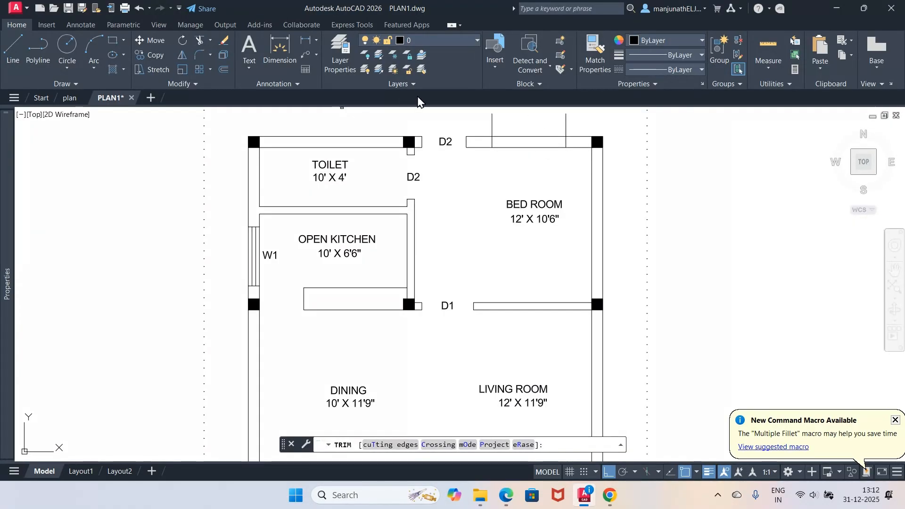
pyautogui.click(492, 122)
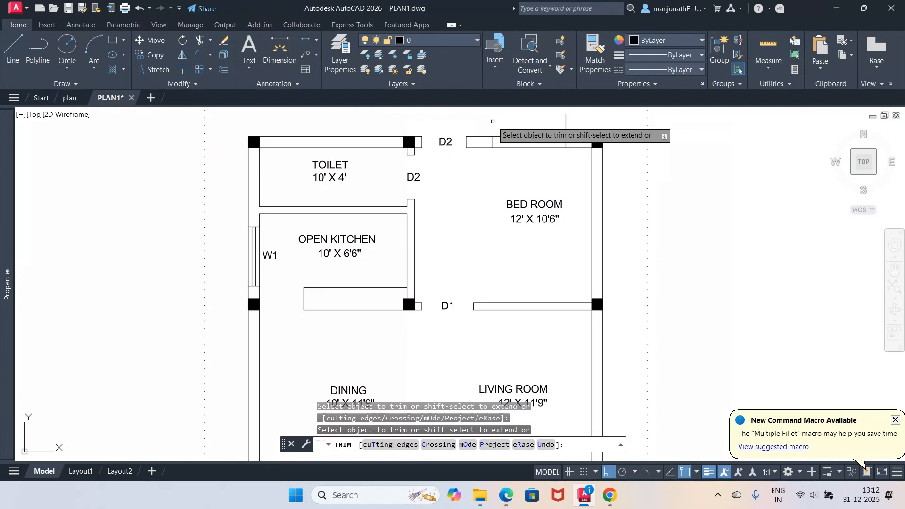
pyautogui.click(566, 126)
pyautogui.write('l')
pyautogui.press('Return')
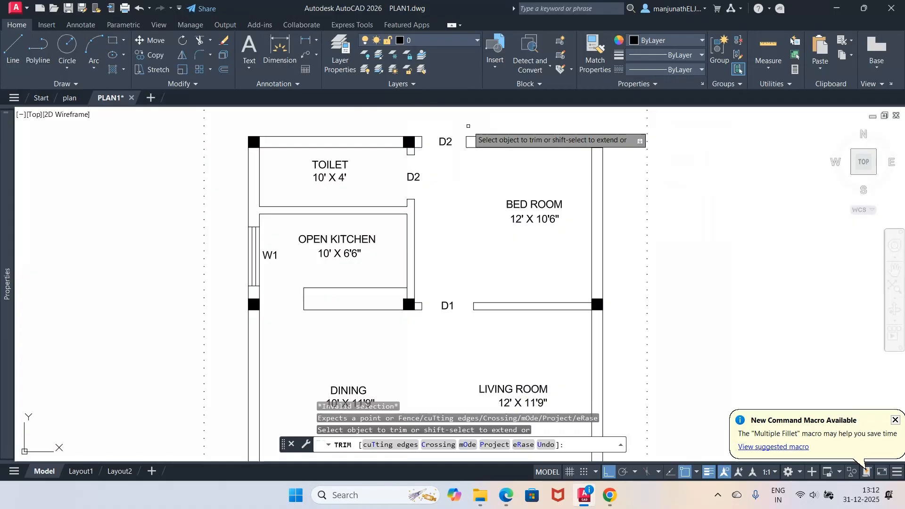
pyautogui.press('Escape')
pyautogui.press('Escape')
# Draw a horizontal line between the midpoints of the two jamb lines in the bedroom's upper wall.
pyautogui.write('z')
pyautogui.press('Return')
pyautogui.write('w')
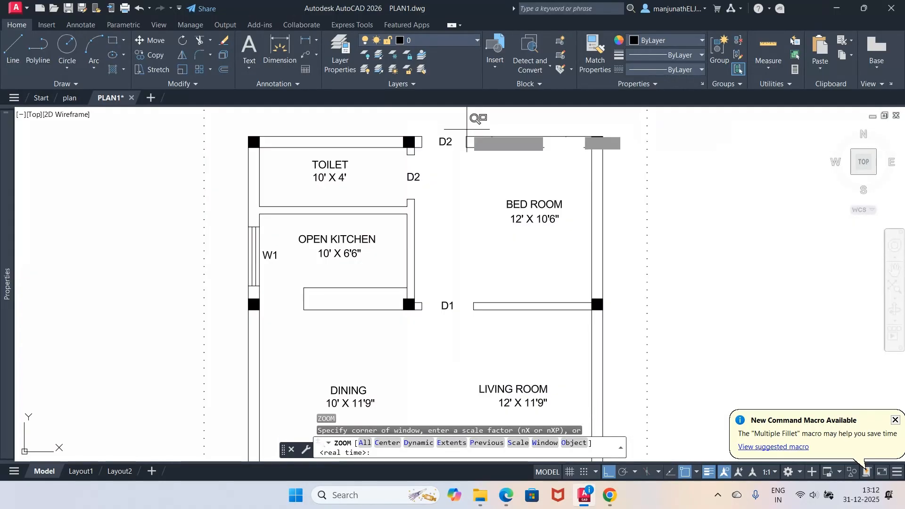
pyautogui.press('Return')
pyautogui.click(477, 124)
pyautogui.click(604, 175)
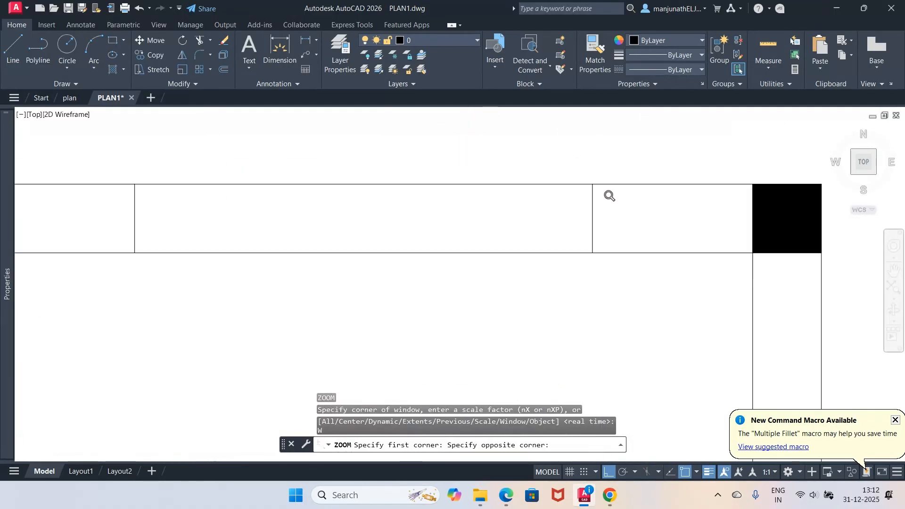
pyautogui.write('l')
pyautogui.press('Return')
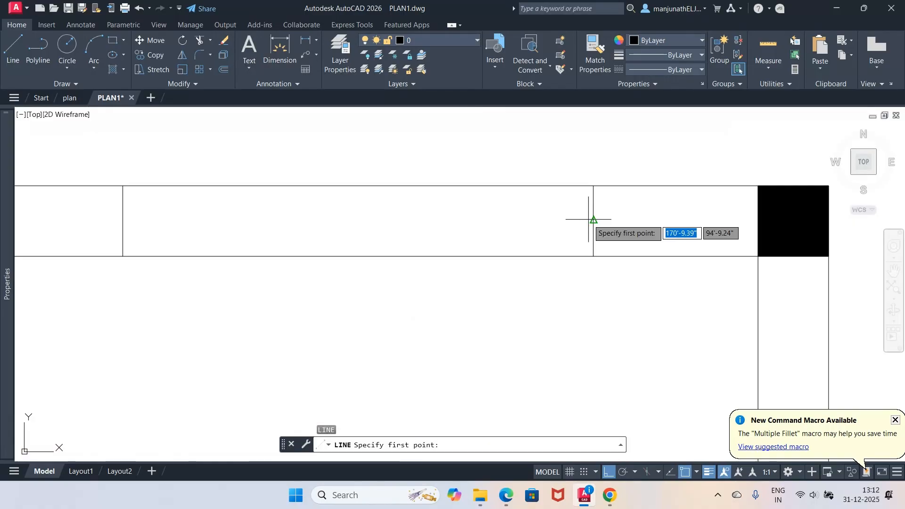
pyautogui.click(123, 220)
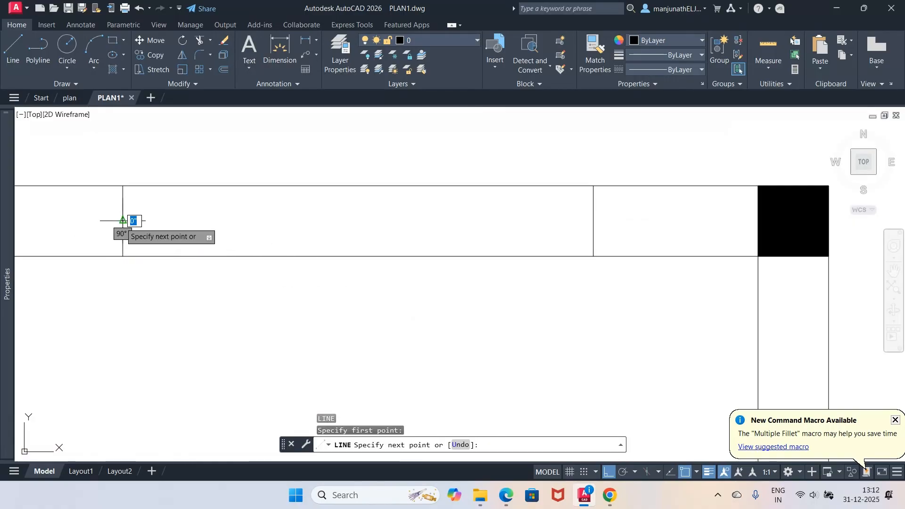
pyautogui.click(593, 221)
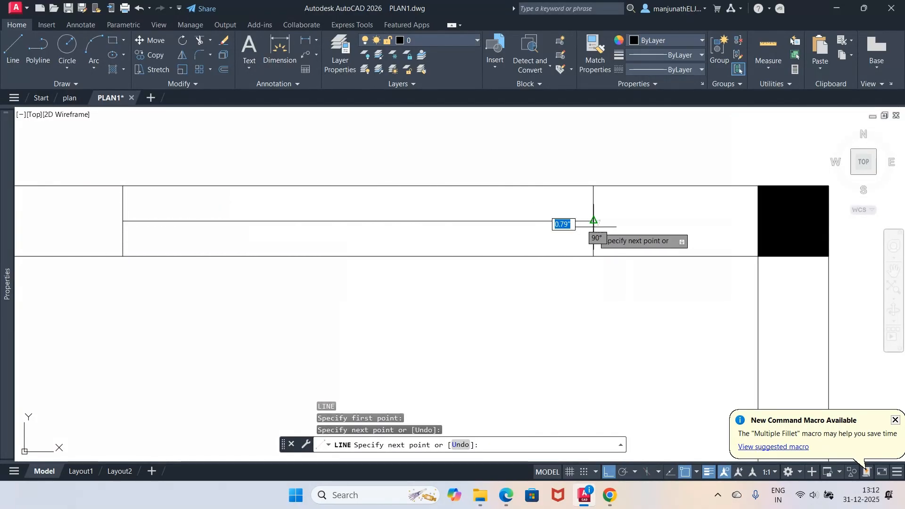
pyautogui.press('Return')
# Offset the window's horizontal centre line 1.5" to both sides within the wall thickness.
pyautogui.write('o')
pyautogui.press('Return')
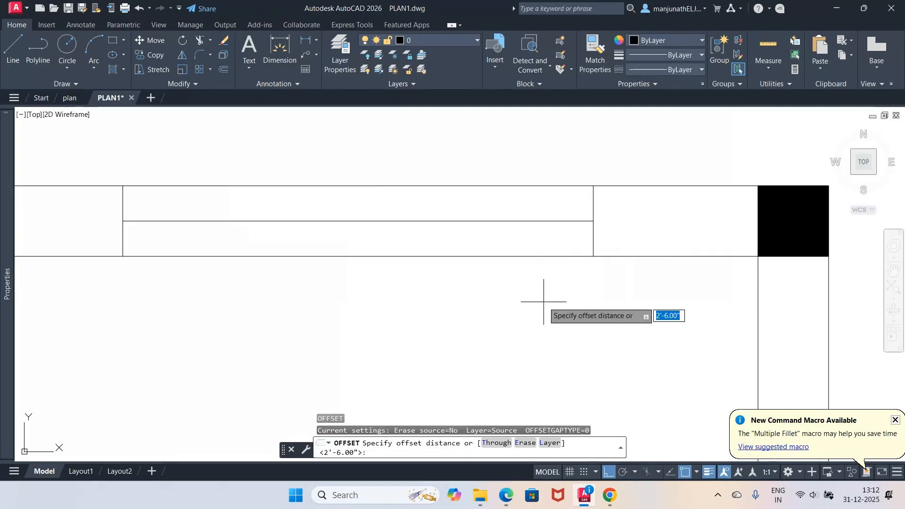
pyautogui.write('1.5')
pyautogui.press('Return')
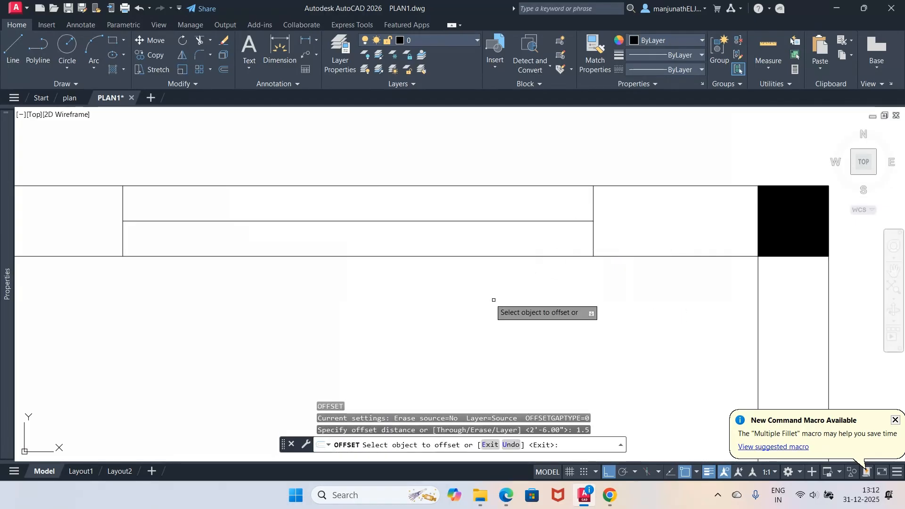
pyautogui.click(454, 221)
pyautogui.click(453, 210)
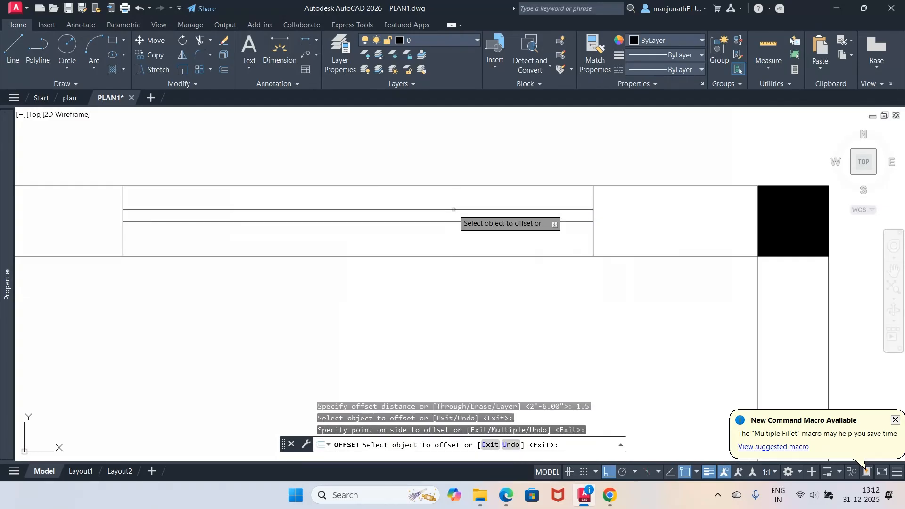
pyautogui.press('Return')
pyautogui.press('Return')
pyautogui.press('Return')
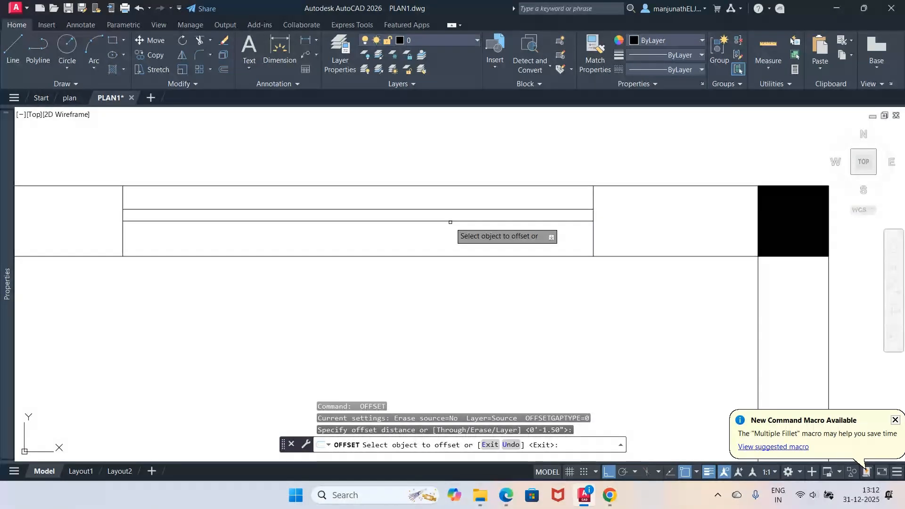
pyautogui.click(451, 221)
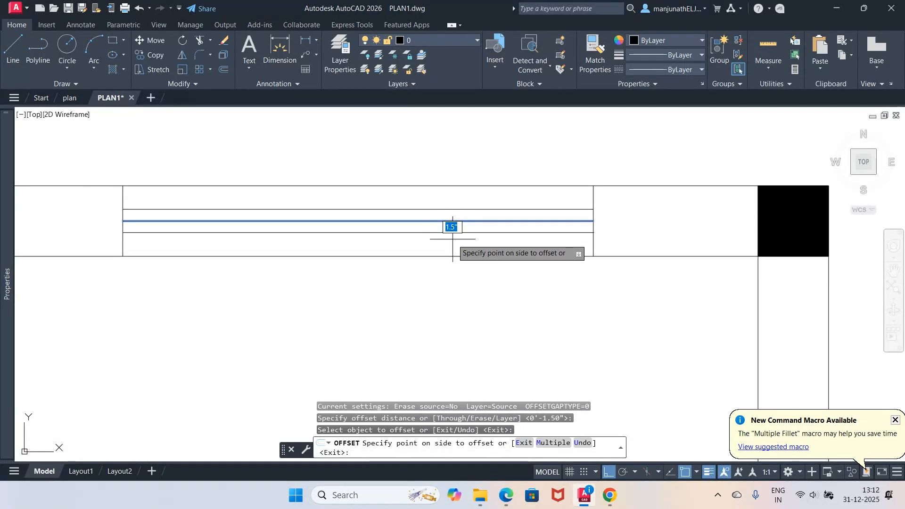
pyautogui.click(509, 247)
pyautogui.press('Escape')
# Erase the window's horizontal centre line between the two offset lines.
pyautogui.write('e')
pyautogui.press('Return')
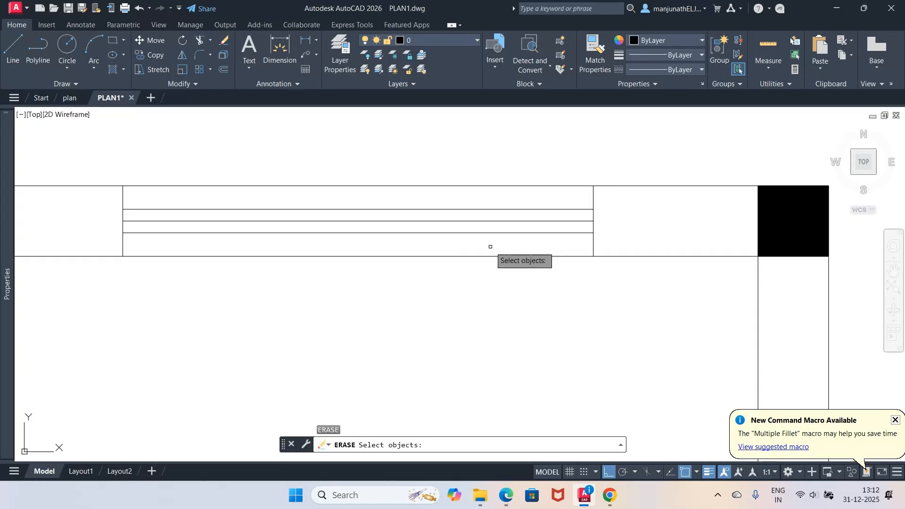
pyautogui.click(469, 220)
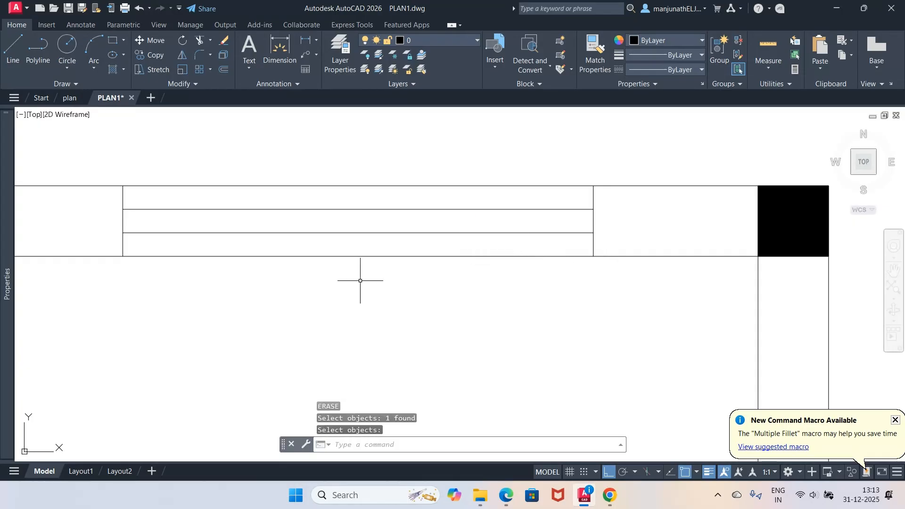
# Assign the bedroom window's two jamb lines and two horizontal lines to the WINDOWS layer.
pyautogui.click(99, 163)
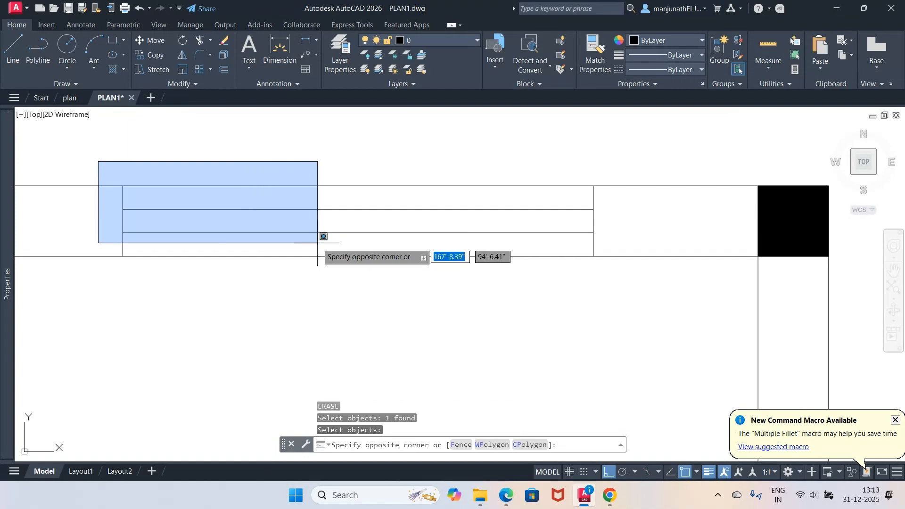
pyautogui.click(653, 314)
pyautogui.write('ch')
pyautogui.press('Return')
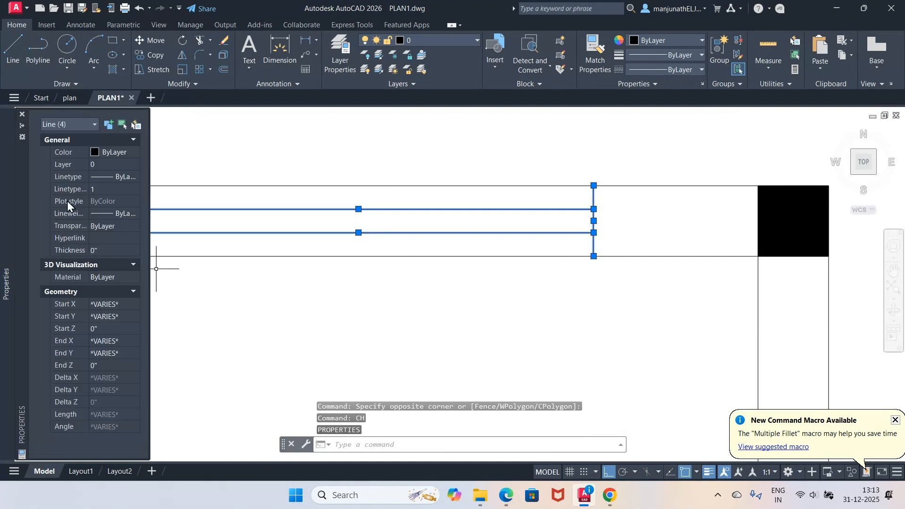
pyautogui.click(70, 167)
pyautogui.click(134, 165)
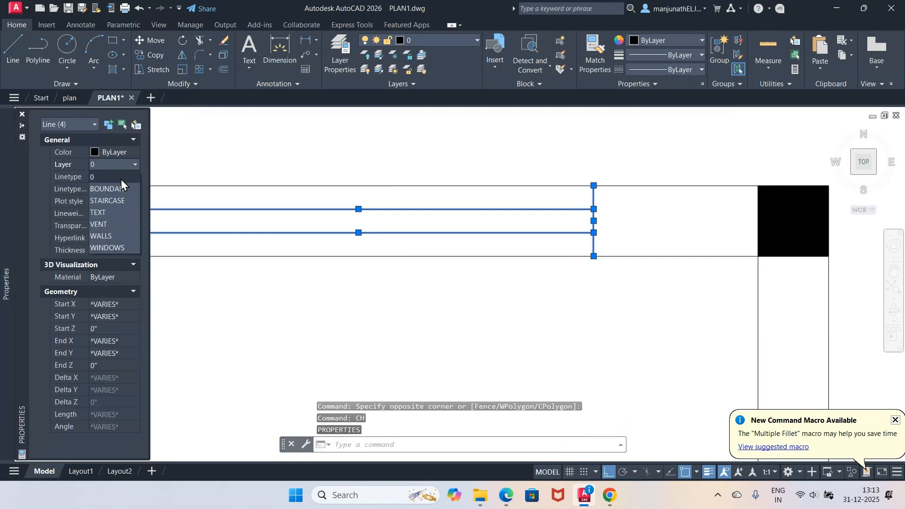
pyautogui.click(115, 246)
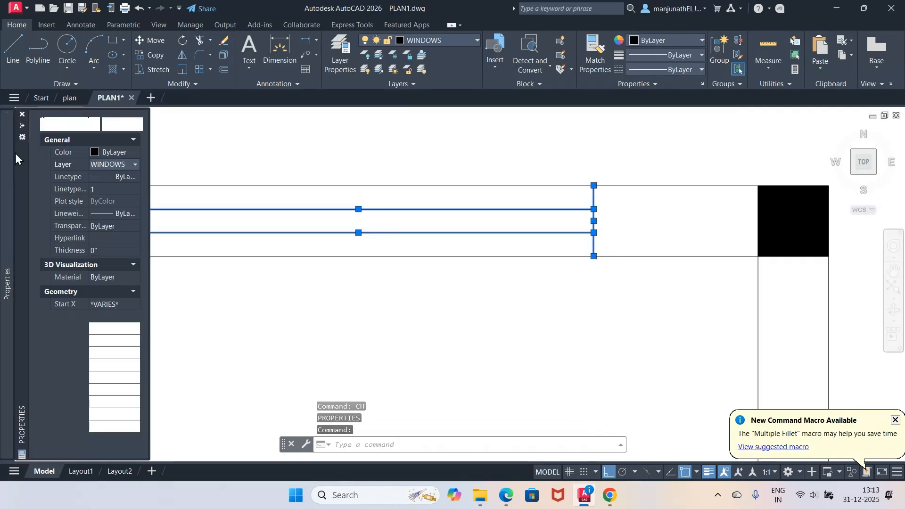
pyautogui.click(22, 115)
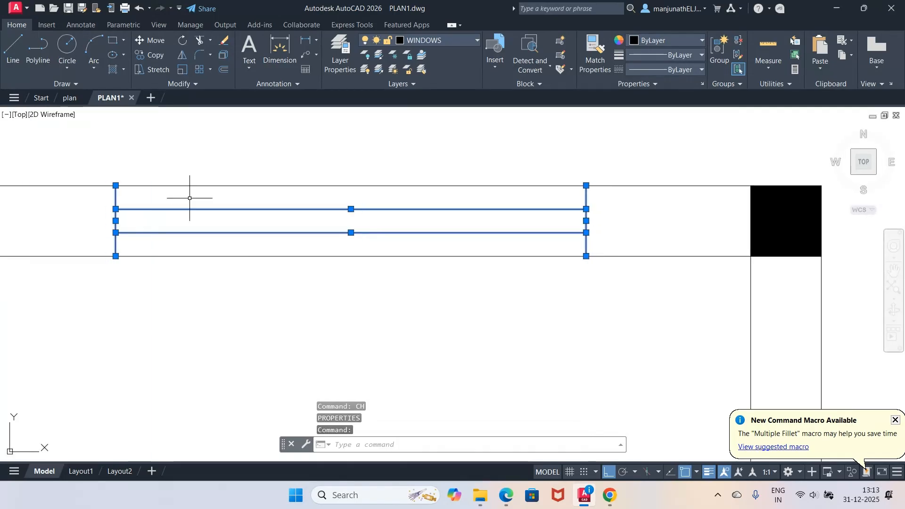
pyautogui.press('Escape')
pyautogui.press('Escape')
pyautogui.press('Escape')
# Add the 6" high text W2 with no rotation inside the bedroom, just below the upper wall's window.
pyautogui.write('dt')
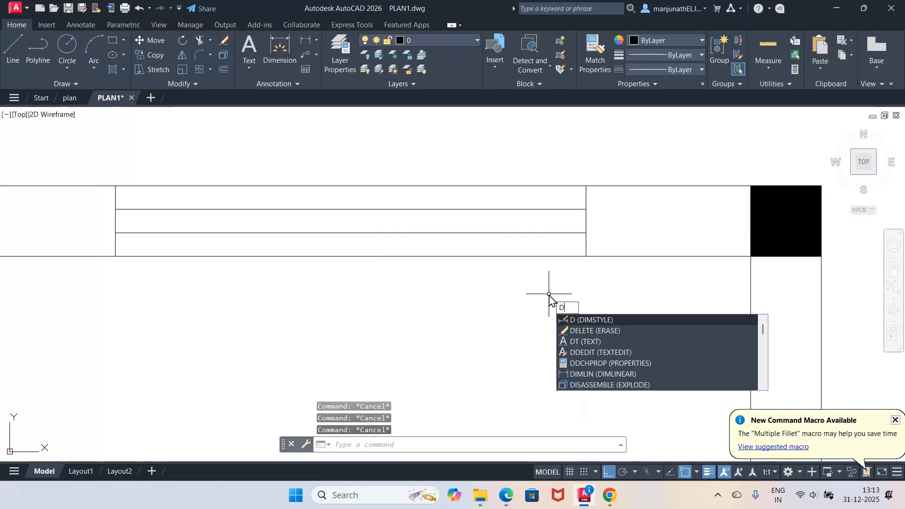
pyautogui.press('Return')
pyautogui.click(328, 324)
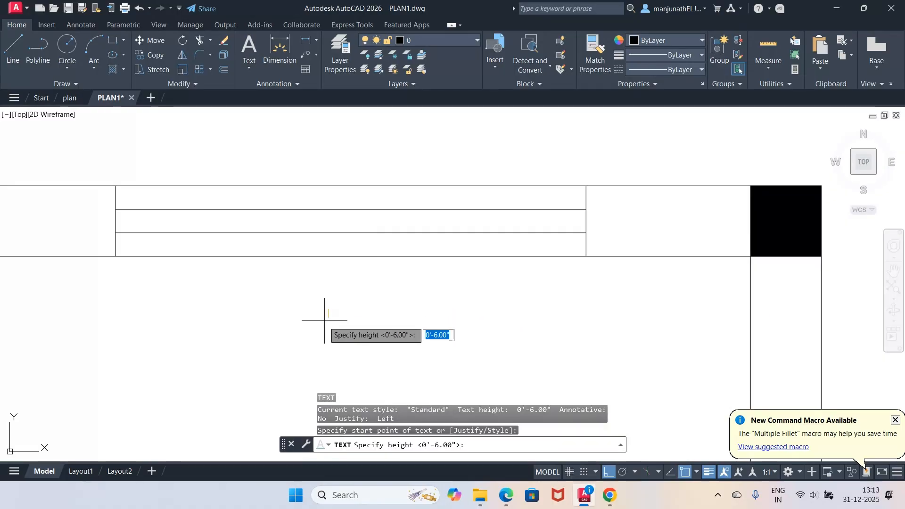
pyautogui.press('Return')
pyautogui.press('Return')
pyautogui.write('W2')
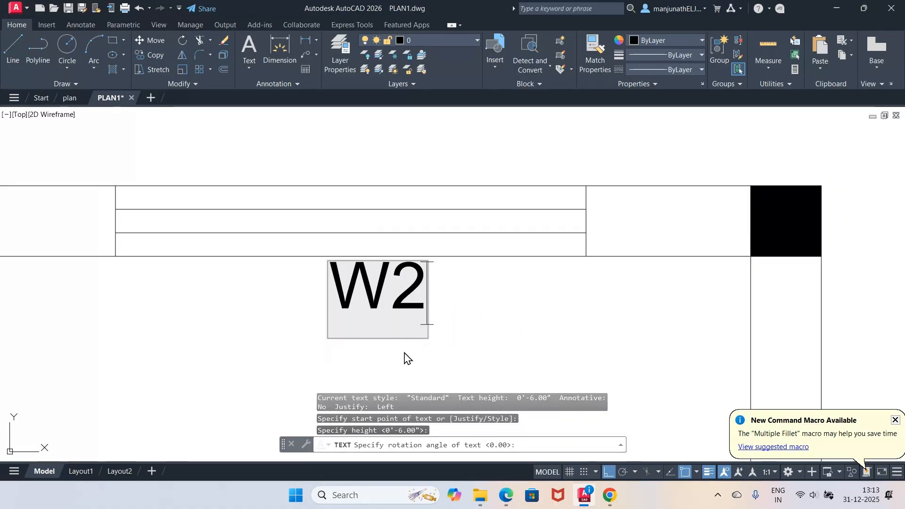
pyautogui.press('Return')
pyautogui.write('z')
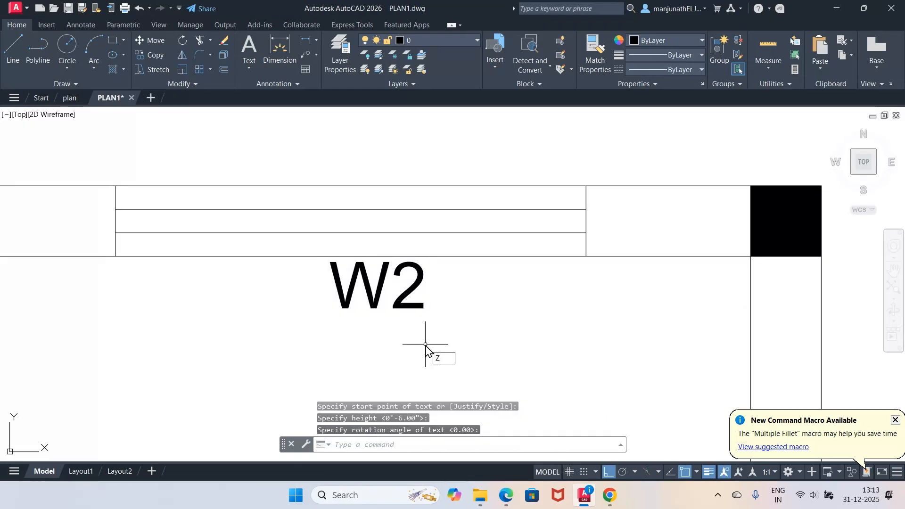
pyautogui.press('Return')
pyautogui.write('e')
pyautogui.press('Return')
pyautogui.write('p')
pyautogui.press('Return')
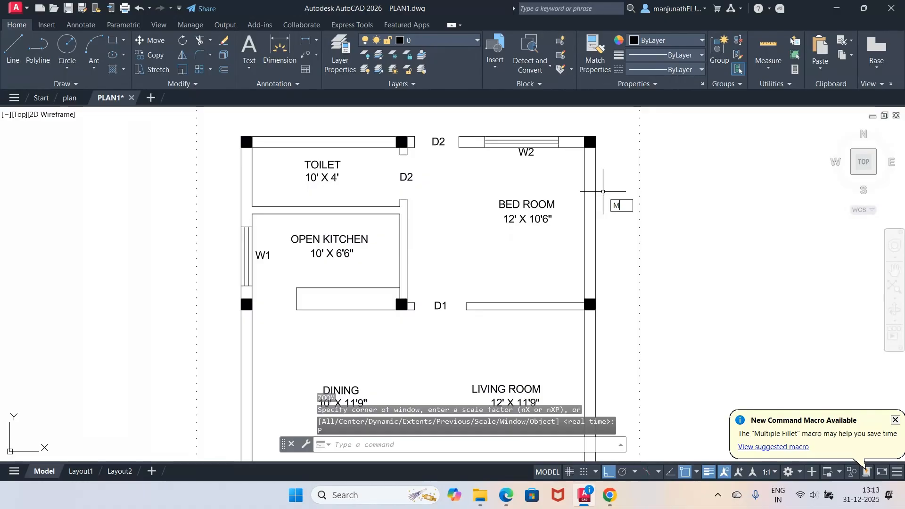
# Move the W2 tag freely, with ortho off, slightly down and left beneath the bedroom's upper window.
pyautogui.write('m')
pyautogui.press('Return')
pyautogui.click(527, 153)
pyautogui.press('Return')
pyautogui.click(545, 167)
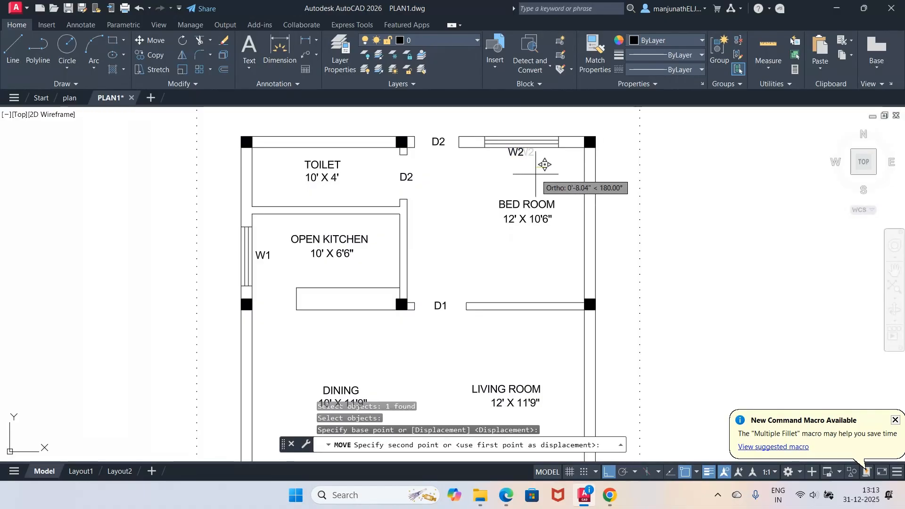
pyautogui.click(607, 470)
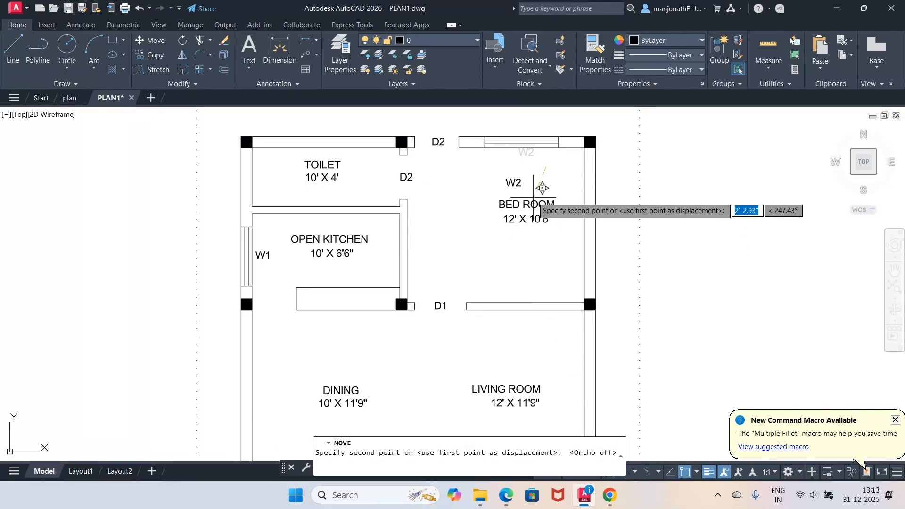
pyautogui.click(540, 164)
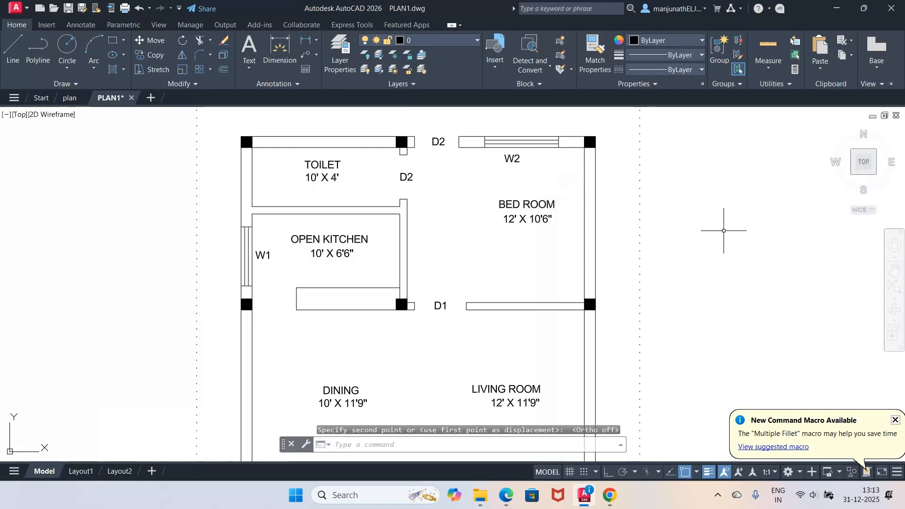
# Check the reference PDF and break the right wall's inner line at the bedroom's lower and upper columns.
pyautogui.click(502, 501)
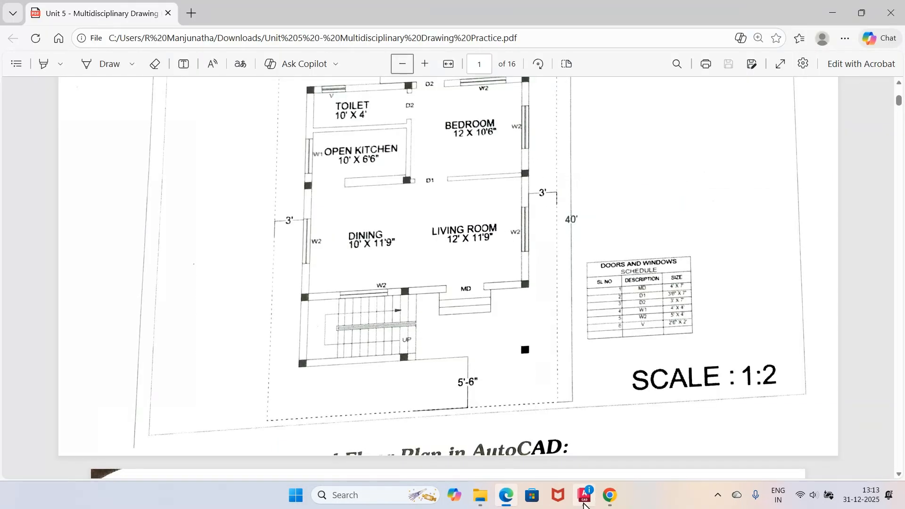
pyautogui.click(584, 502)
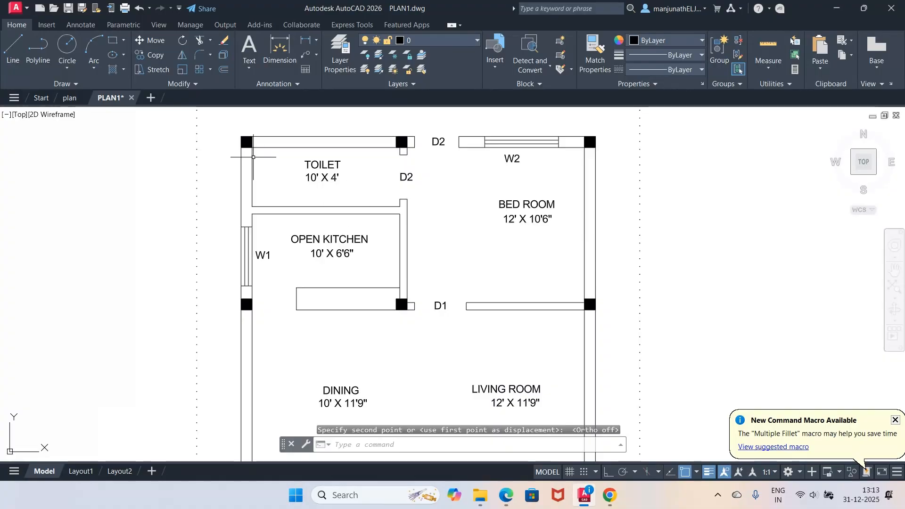
pyautogui.click(200, 85)
pyautogui.click(169, 113)
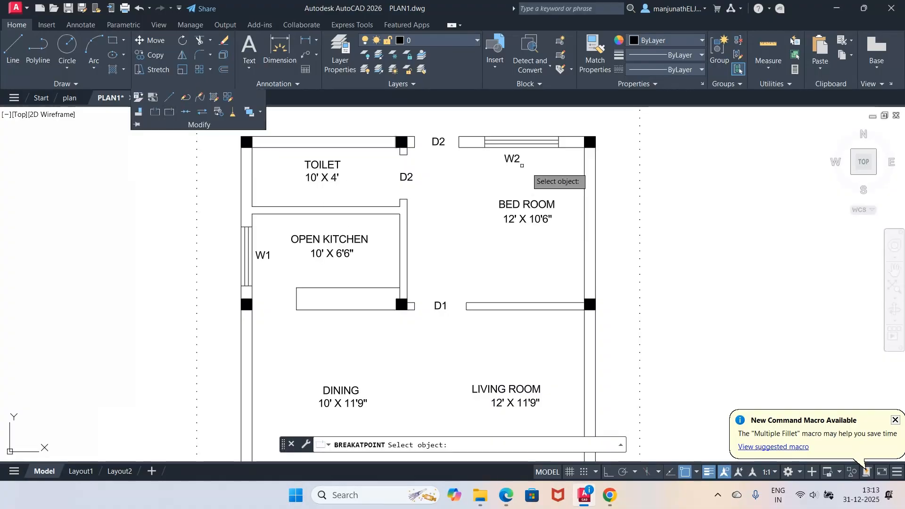
pyautogui.click(584, 214)
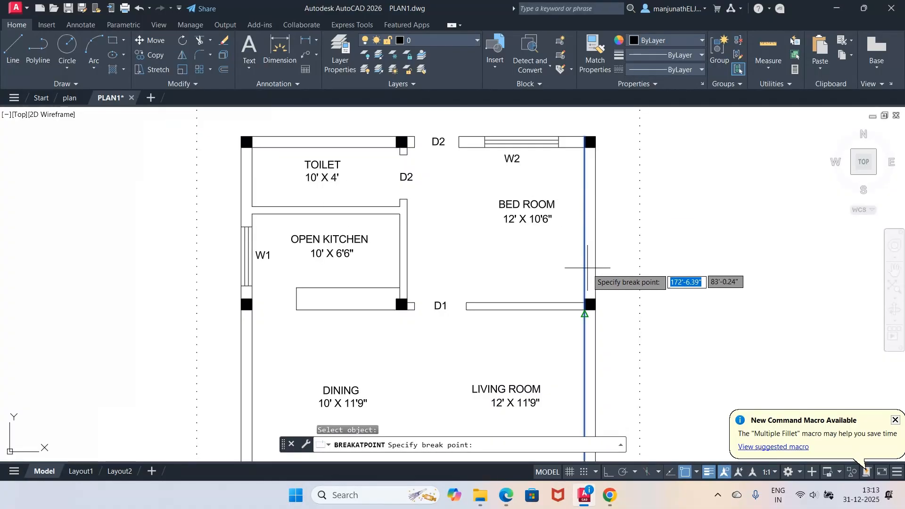
pyautogui.click(584, 299)
pyautogui.press('Return')
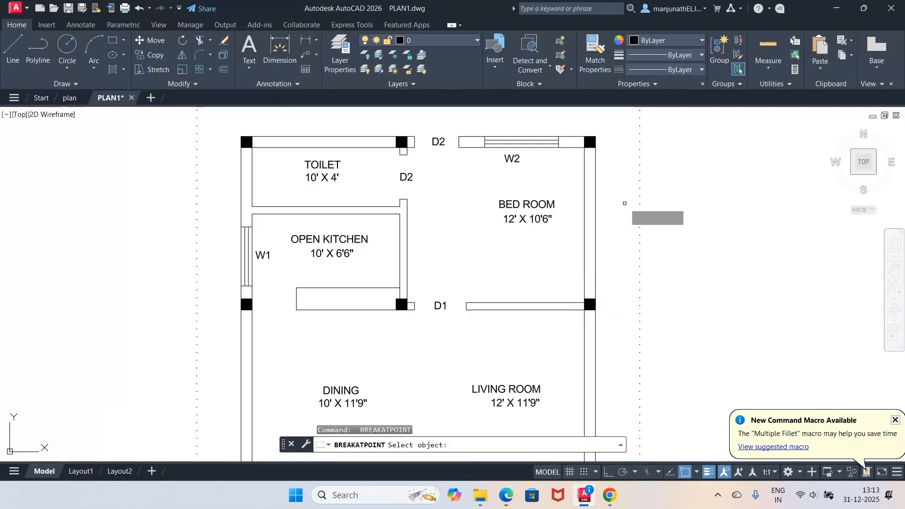
pyautogui.click(584, 189)
pyautogui.click(584, 149)
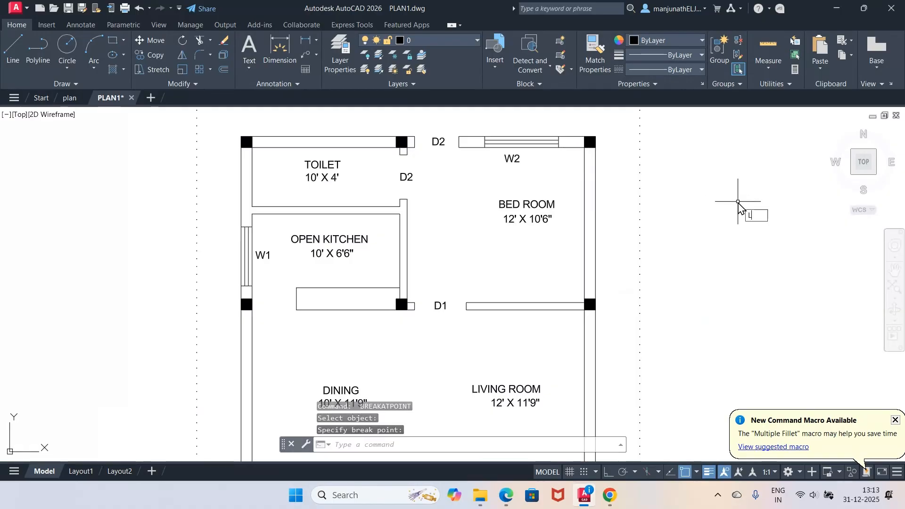
# With ortho on, draw a horizontal line from the midpoint of the bedroom's right inner wall line out past the outer wall face.
pyautogui.write('l')
pyautogui.press('Return')
pyautogui.click(584, 223)
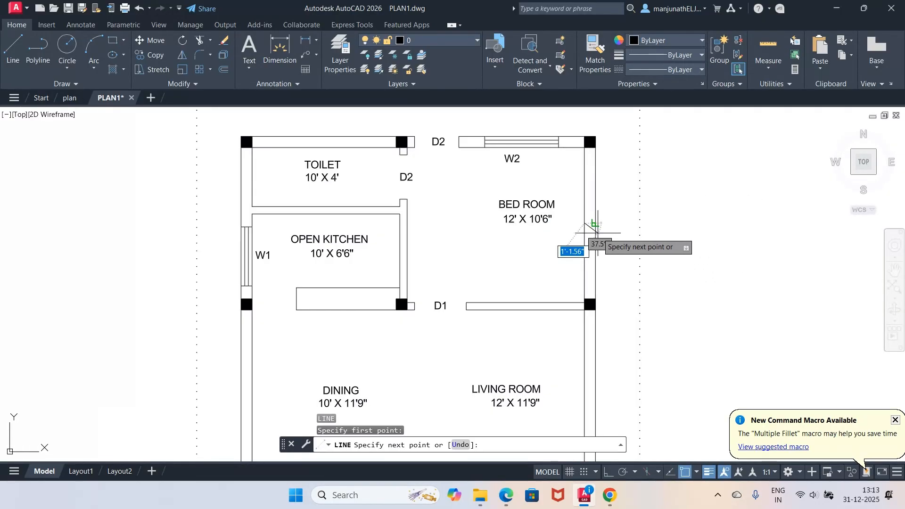
pyautogui.click(608, 471)
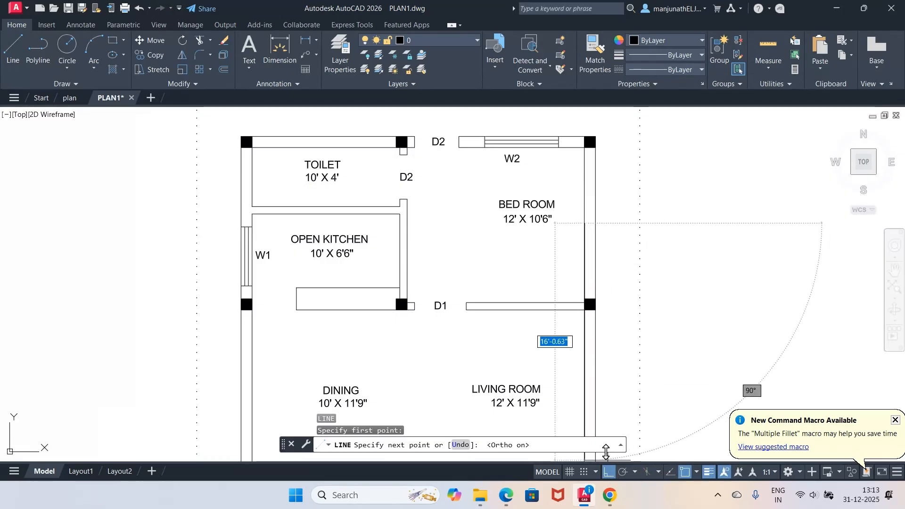
pyautogui.click(613, 240)
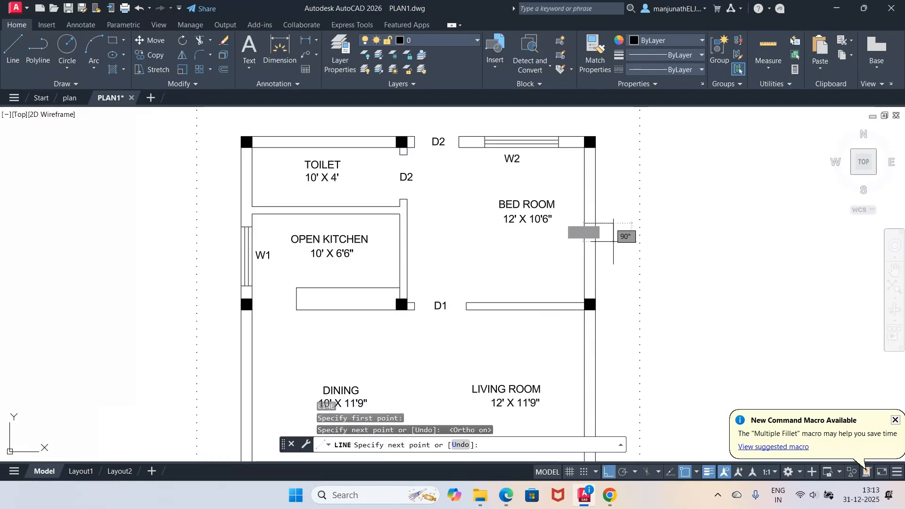
pyautogui.press('Escape')
pyautogui.press('Escape')
# Offset the horizontal line across the bedroom's right wall 2'6" upward and 2'6" downward.
pyautogui.write('o')
pyautogui.press('Return')
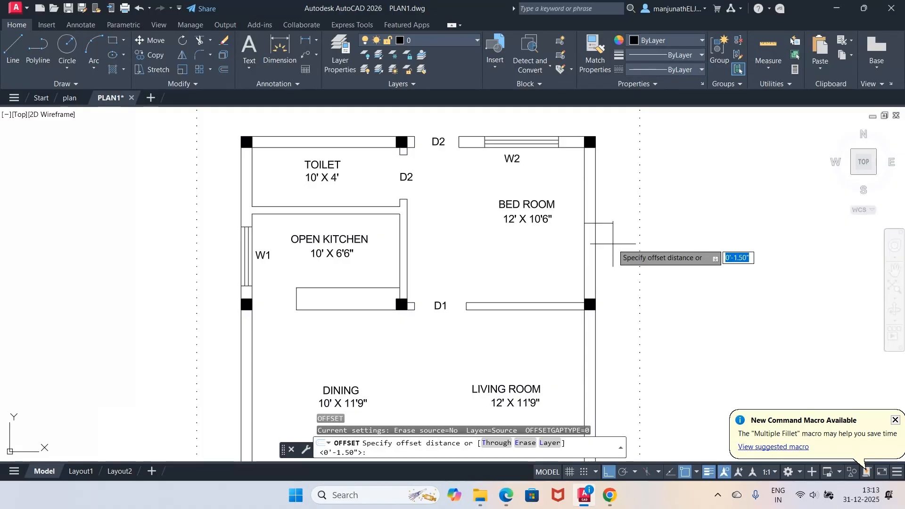
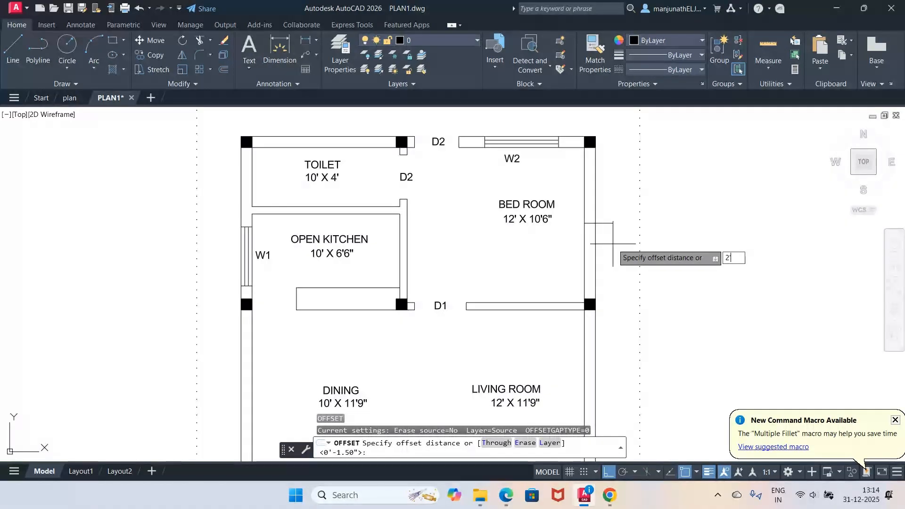
pyautogui.write('2\'6"')
pyautogui.press('Return')
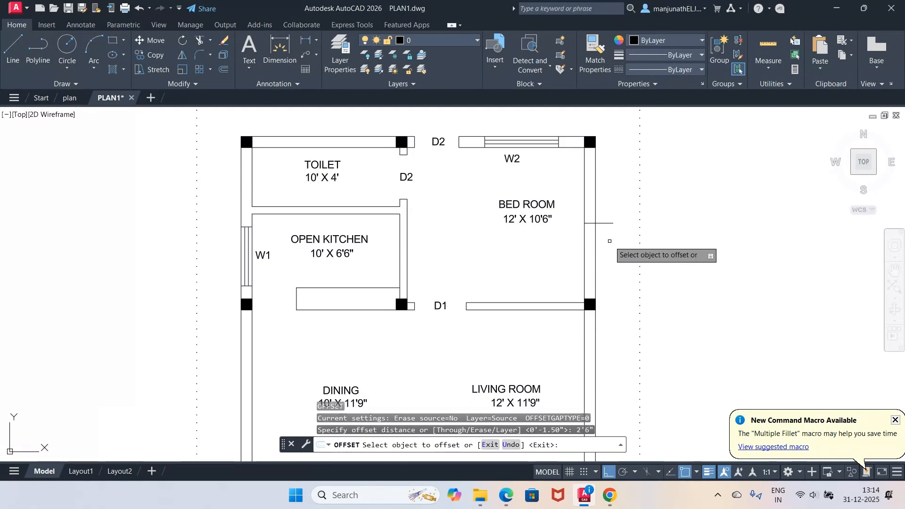
pyautogui.click(611, 223)
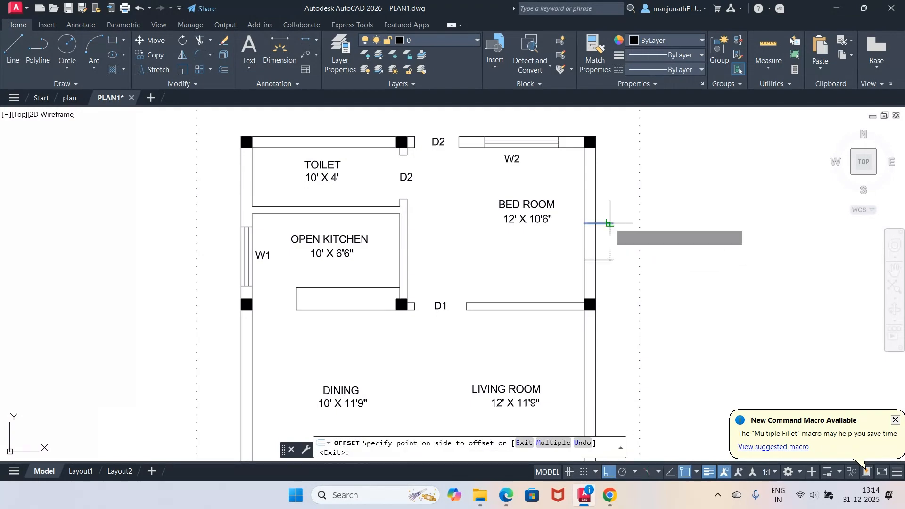
pyautogui.click(610, 193)
pyautogui.press('Return')
pyautogui.press('Return')
pyautogui.press('Return')
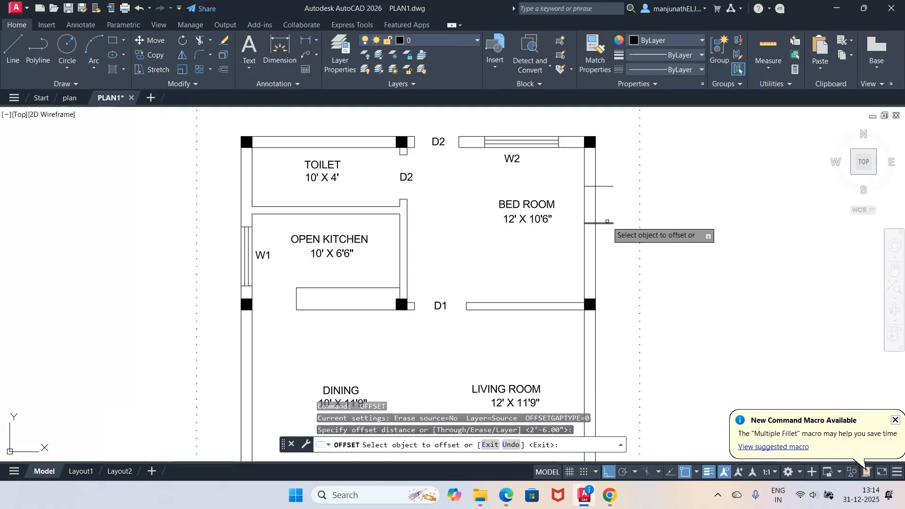
pyautogui.click(608, 223)
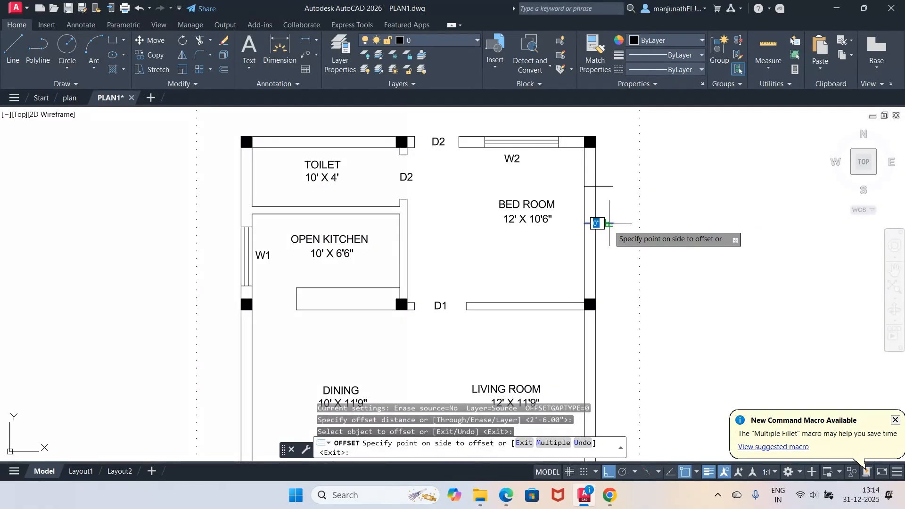
pyautogui.click(610, 259)
pyautogui.press('Escape')
# Erase the original middle line between the two offset jamb lines on the bedroom's right wall.
pyautogui.write('e')
pyautogui.press('Return')
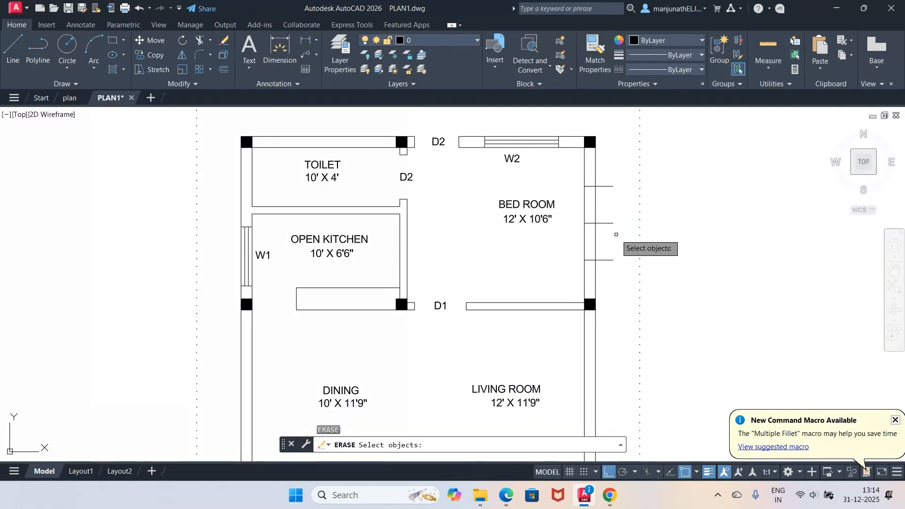
pyautogui.click(610, 223)
pyautogui.press('Return')
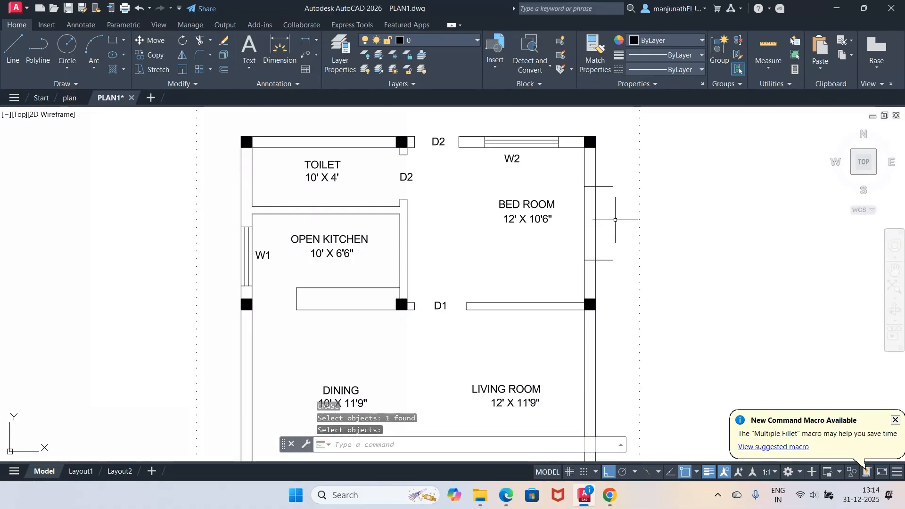
# Trim the two jamb lines' overhanging ends outside the bedroom's right wall.
pyautogui.click(198, 41)
pyautogui.moveTo(607, 180)
pyautogui.mouseDown()
pyautogui.moveTo(610, 268)
pyautogui.moveTo(633, 267)
pyautogui.mouseUp()
pyautogui.press('Return')
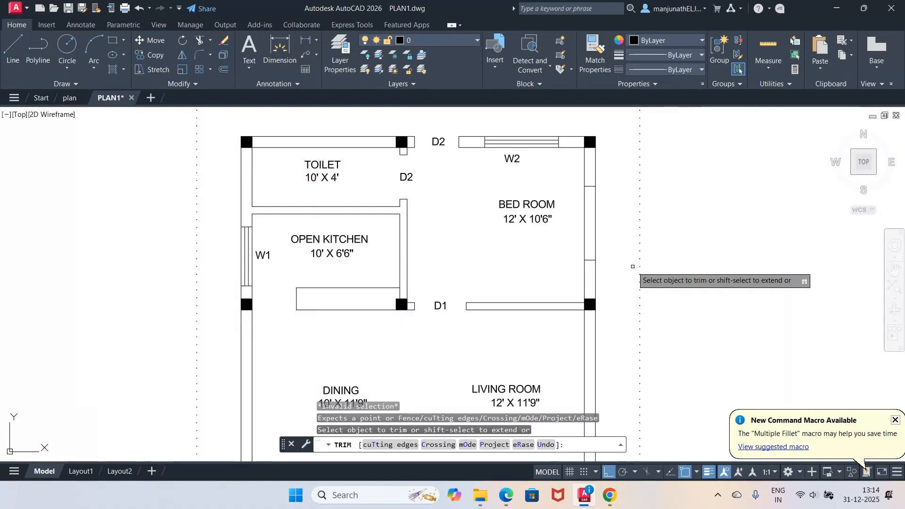
pyautogui.press('Escape')
pyautogui.press('Escape')
pyautogui.press('Escape')
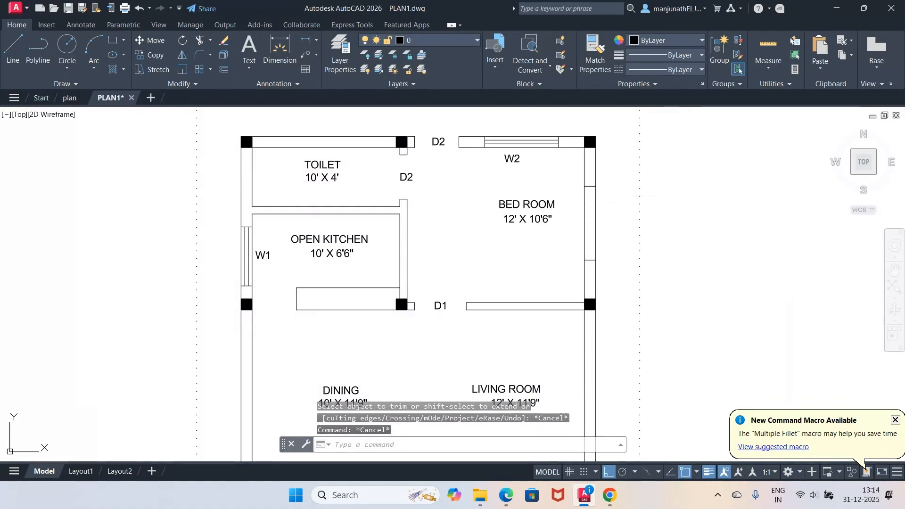
# Draw a vertical centre line between the midpoints of the two jamb lines in the bedroom's right wall.
pyautogui.write('z')
pyautogui.press('Return')
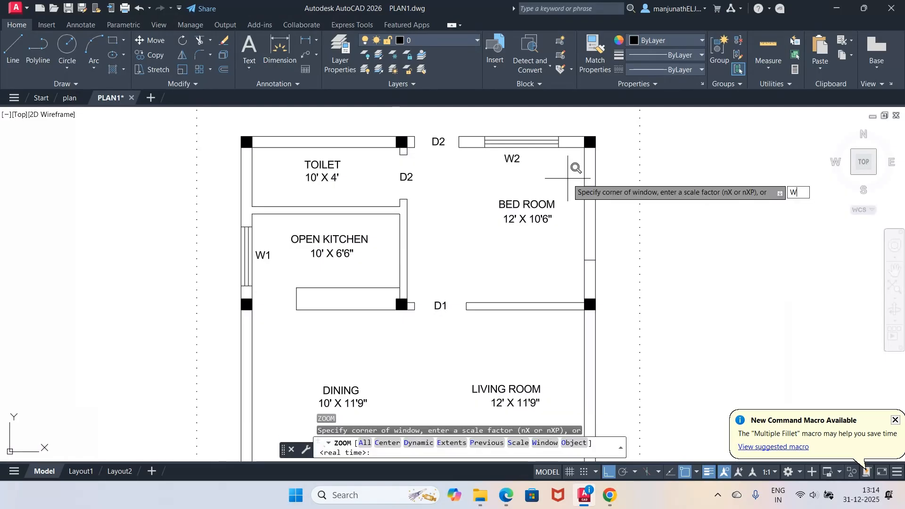
pyautogui.write('W')
pyautogui.press('Return')
pyautogui.click(564, 179)
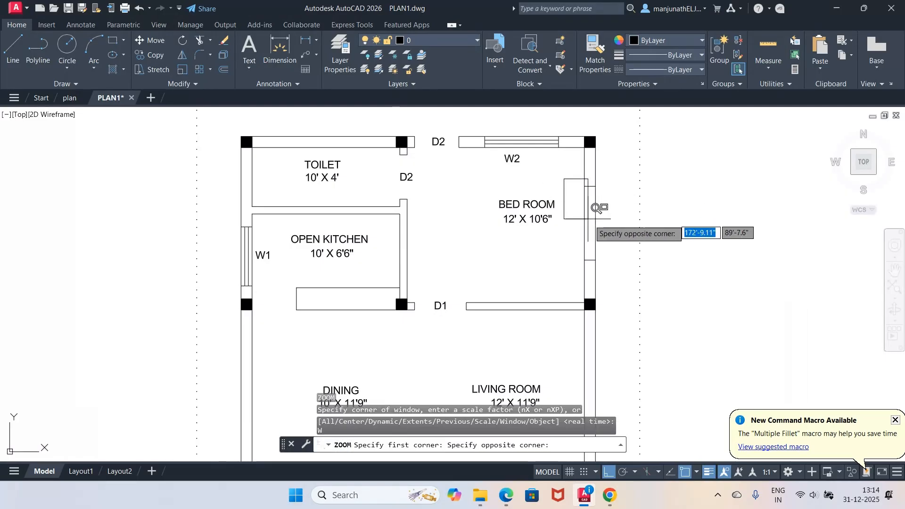
pyautogui.click(630, 274)
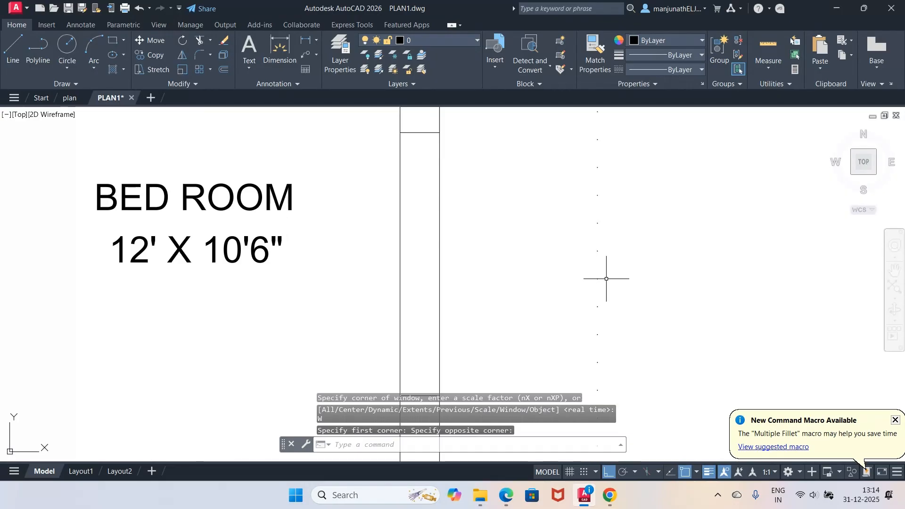
pyautogui.scroll(-5, 606, 278)
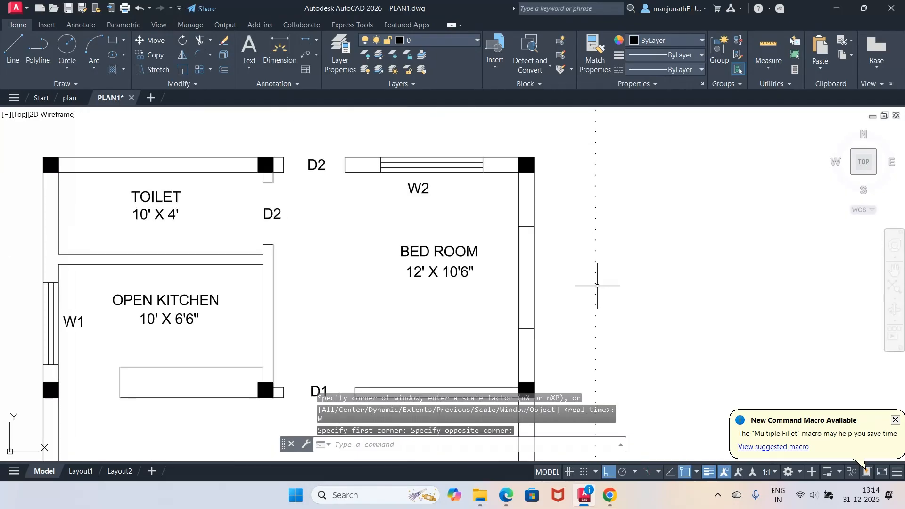
pyautogui.scroll(2, 597, 285)
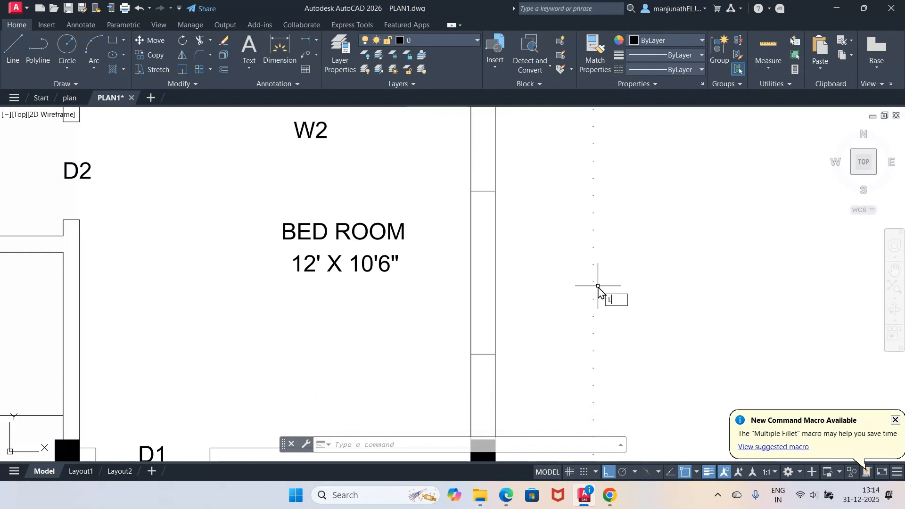
pyautogui.press('Return')
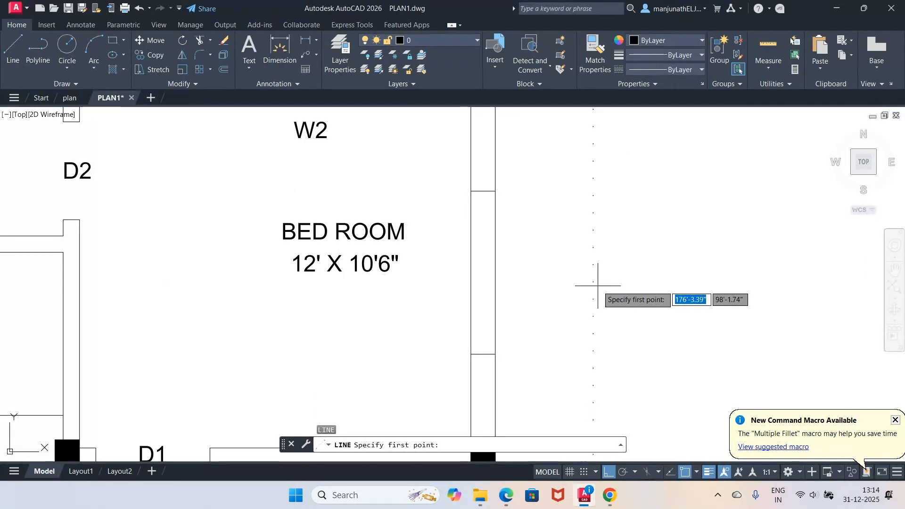
pyautogui.click(484, 354)
pyautogui.click(484, 191)
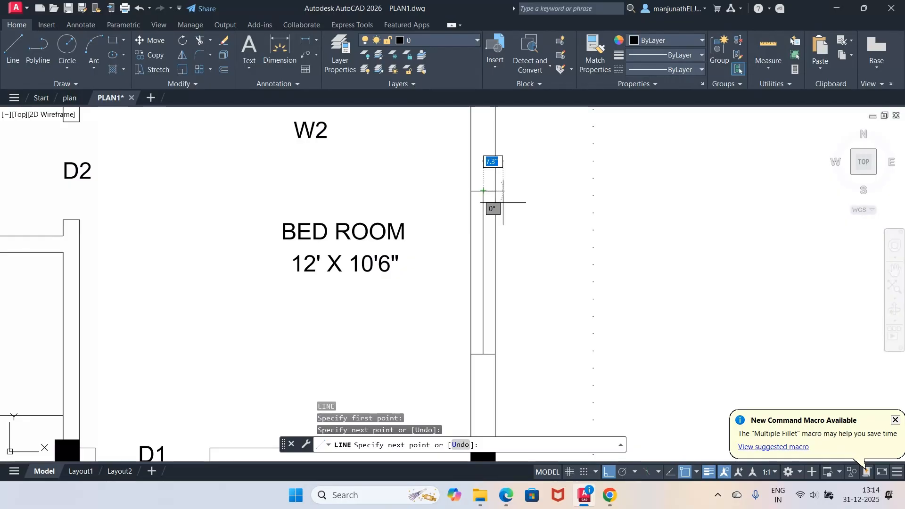
pyautogui.press('Return')
# Offset the right window's vertical centre line 1.5" to both sides within the wall thickness.
pyautogui.write('o')
pyautogui.press('Return')
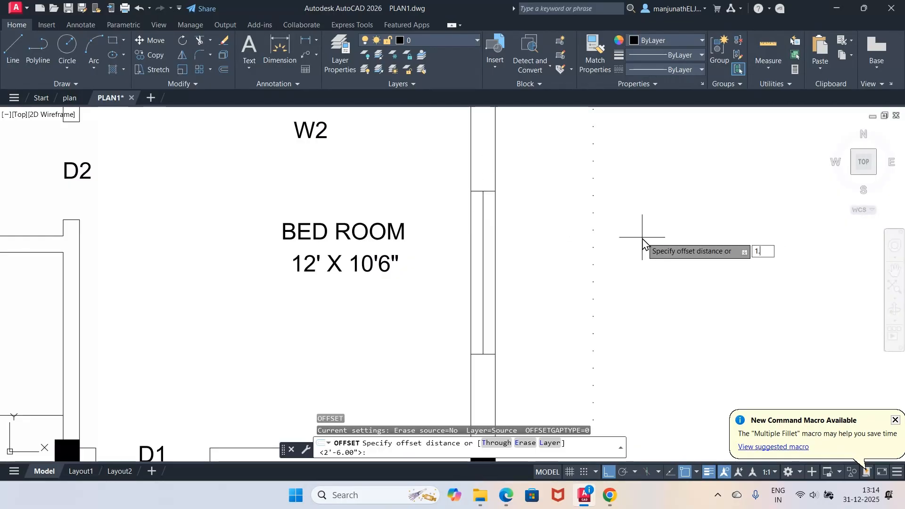
pyautogui.press('Return')
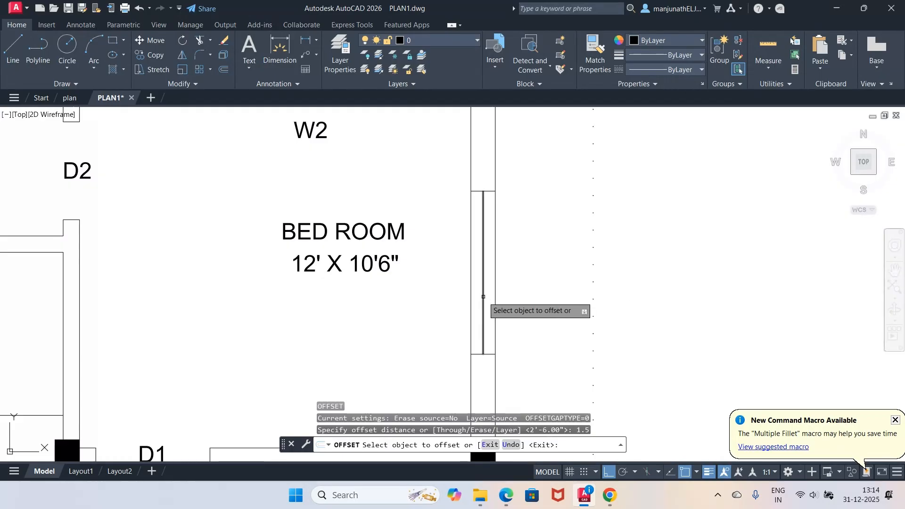
pyautogui.click(483, 298)
pyautogui.click(441, 307)
pyautogui.press('Return')
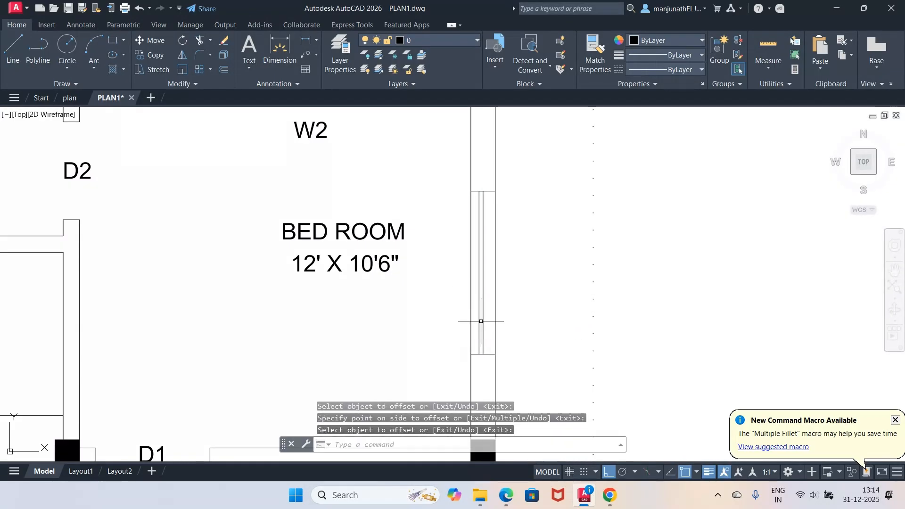
pyautogui.press('Return')
pyautogui.press('Return')
pyautogui.click(484, 319)
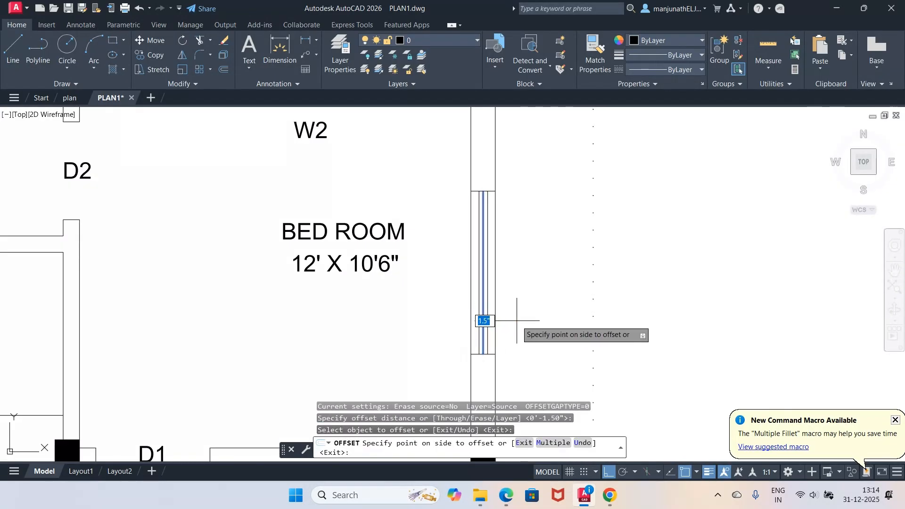
pyautogui.click(523, 325)
pyautogui.press('Return')
# Erase the right window's vertical centre line between the two offset lines.
pyautogui.press('e')
pyautogui.press('Return')
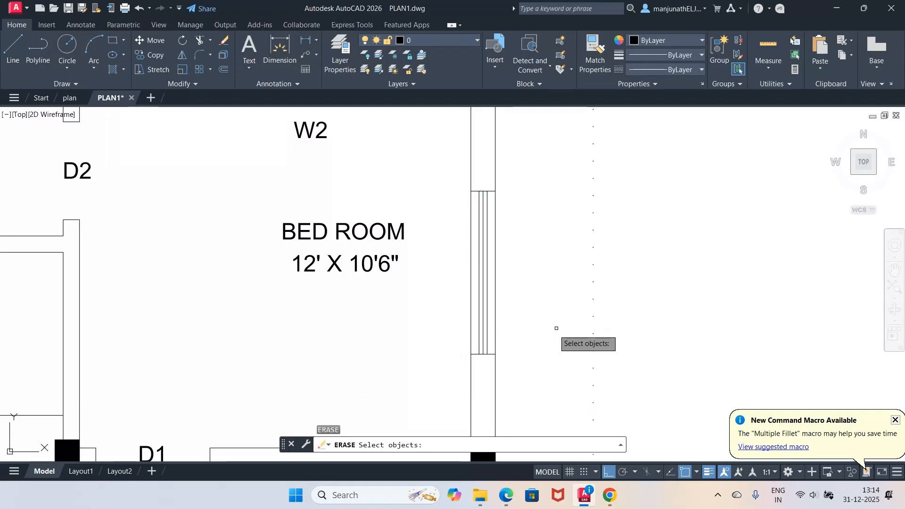
pyautogui.click(482, 314)
pyautogui.press('Return')
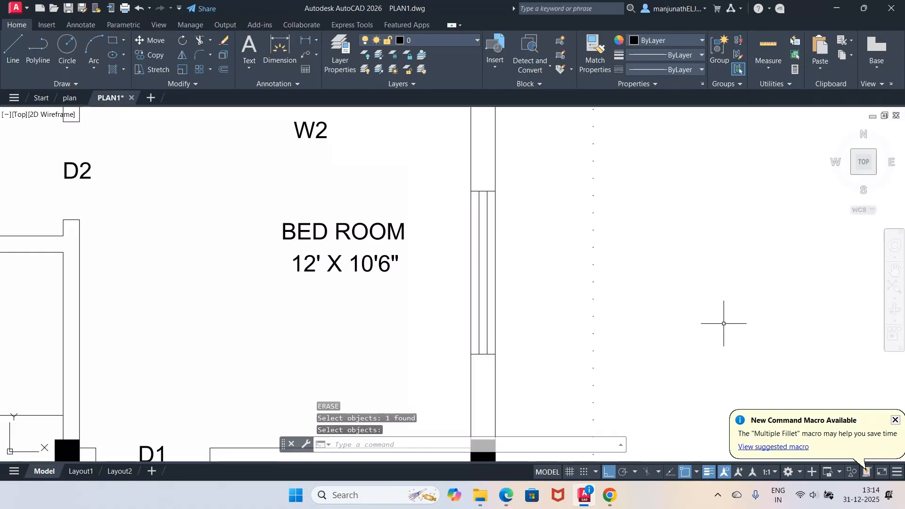
# Move the jamb and glazing lines of the bedroom's right-wall window to the WINDOWS layer.
pyautogui.click(432, 174)
pyautogui.click(630, 379)
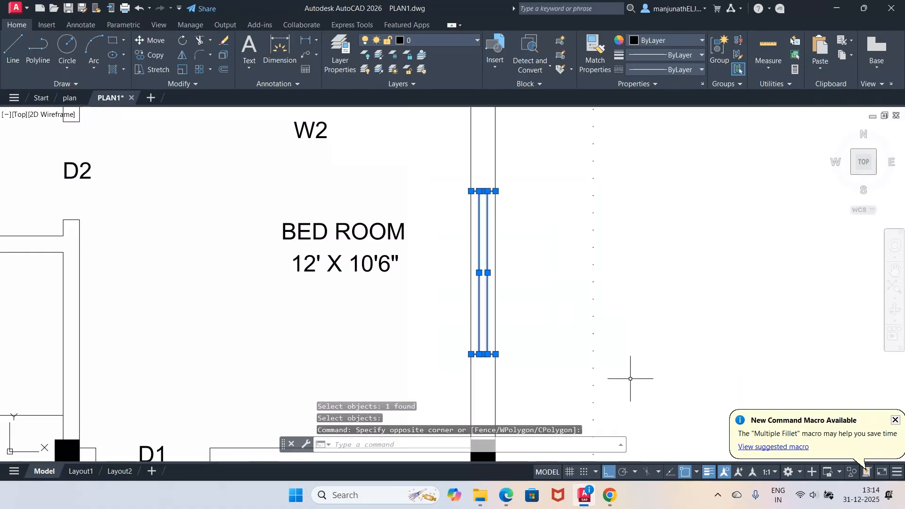
pyautogui.write('ch')
pyautogui.press('Return')
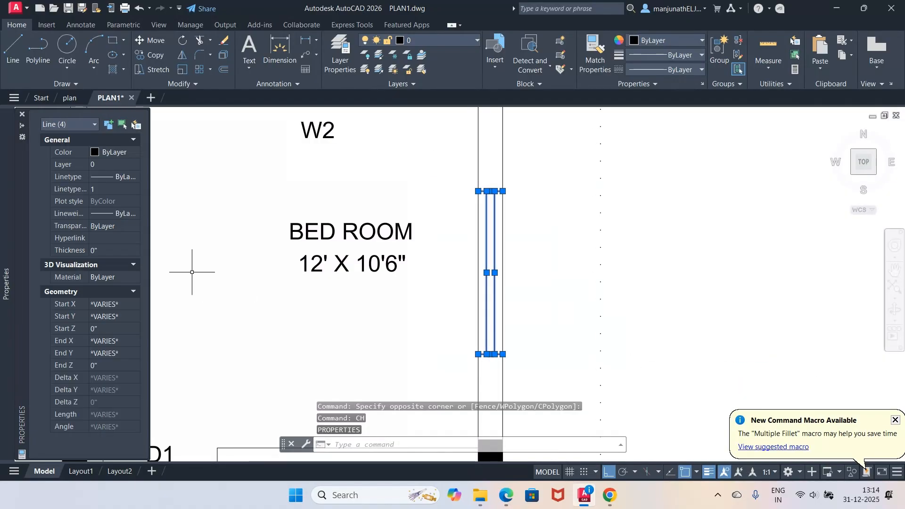
pyautogui.click(61, 164)
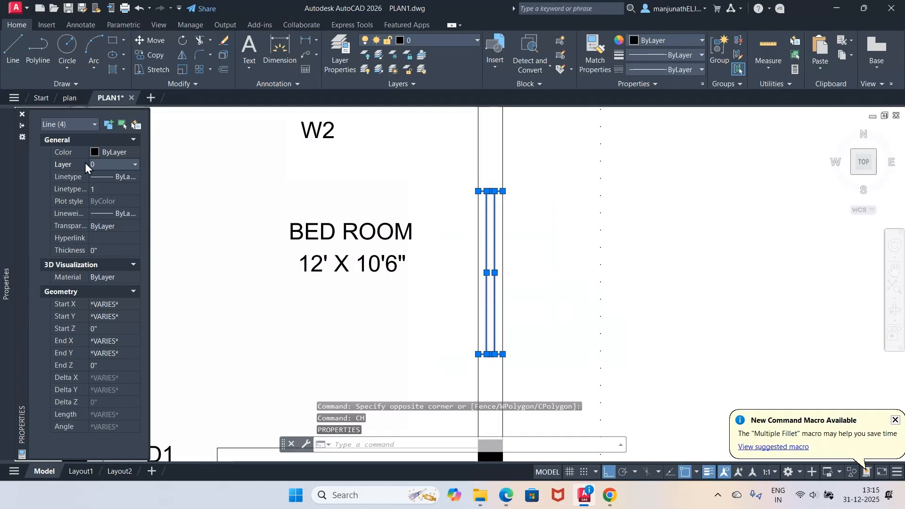
pyautogui.click(136, 164)
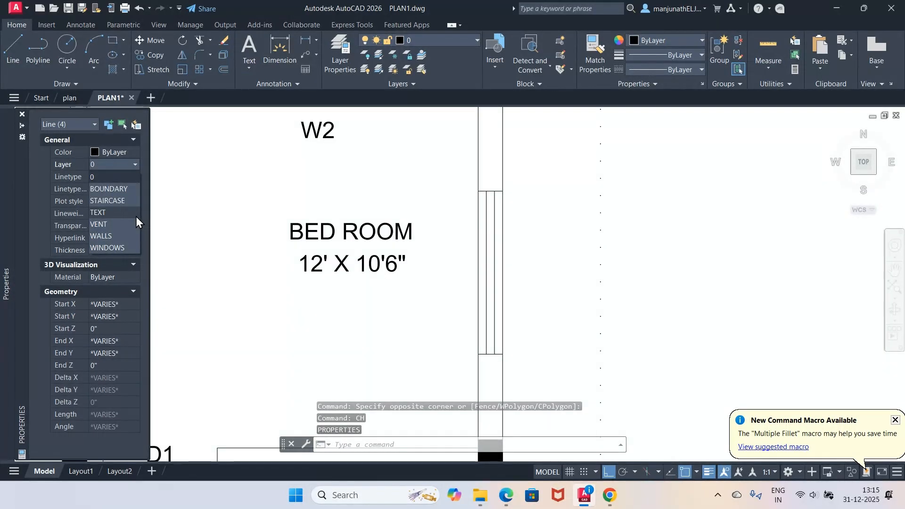
pyautogui.click(113, 248)
pyautogui.press('Escape')
pyautogui.press('Escape')
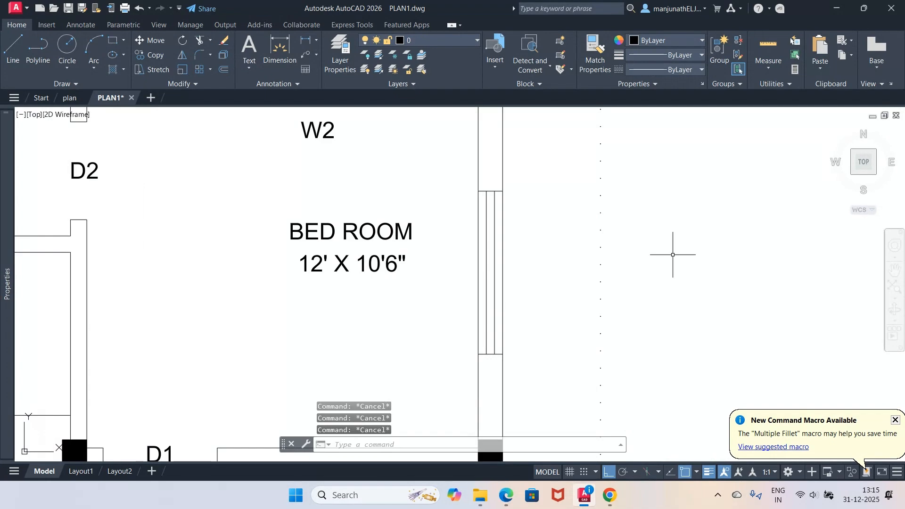
# Copy the W2 tag from the bedroom's upper window to just inside the bedroom's right-wall window.
pyautogui.write('CO')
pyautogui.press('Return')
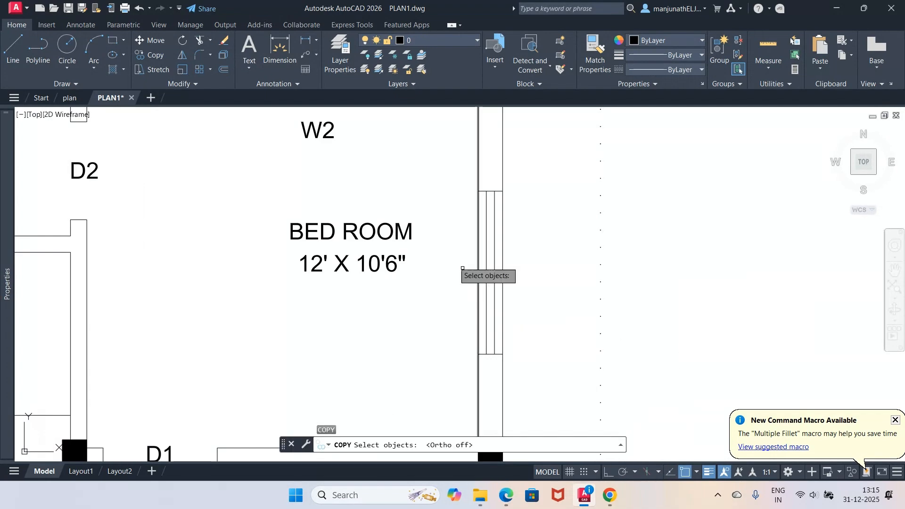
pyautogui.click(325, 135)
pyautogui.press('Return')
pyautogui.click(325, 140)
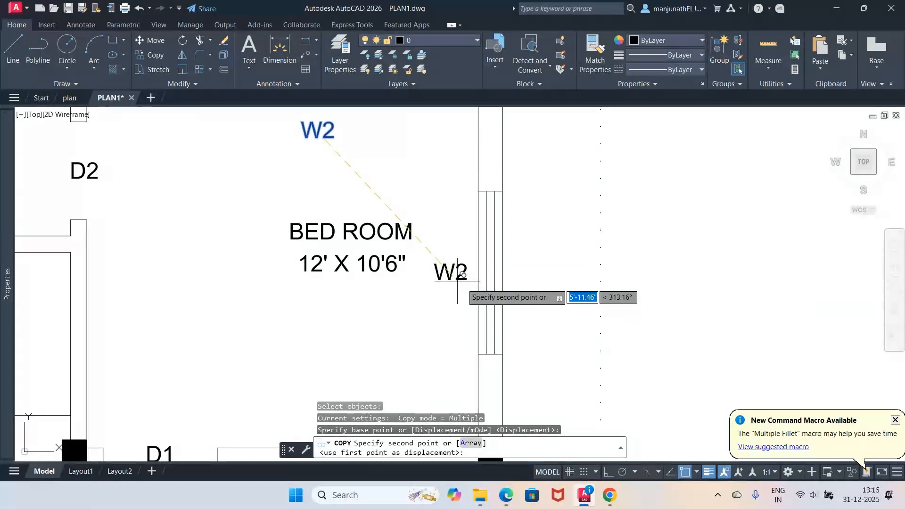
pyautogui.click(455, 285)
pyautogui.press('Return')
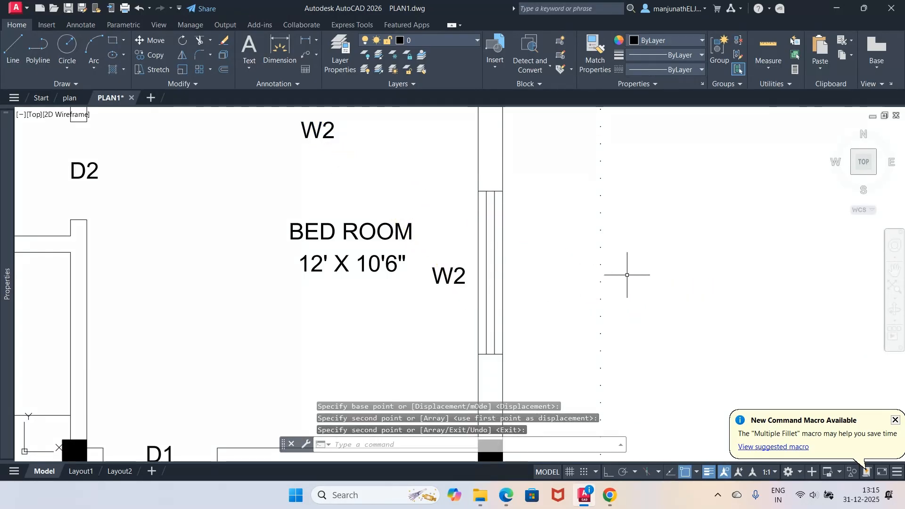
# Examine the overall floor plan with the tagged bedroom windows and the remaining windowless walls.
pyautogui.write('Z')
pyautogui.press('Return')
pyautogui.scroll(-3, 636, 265)
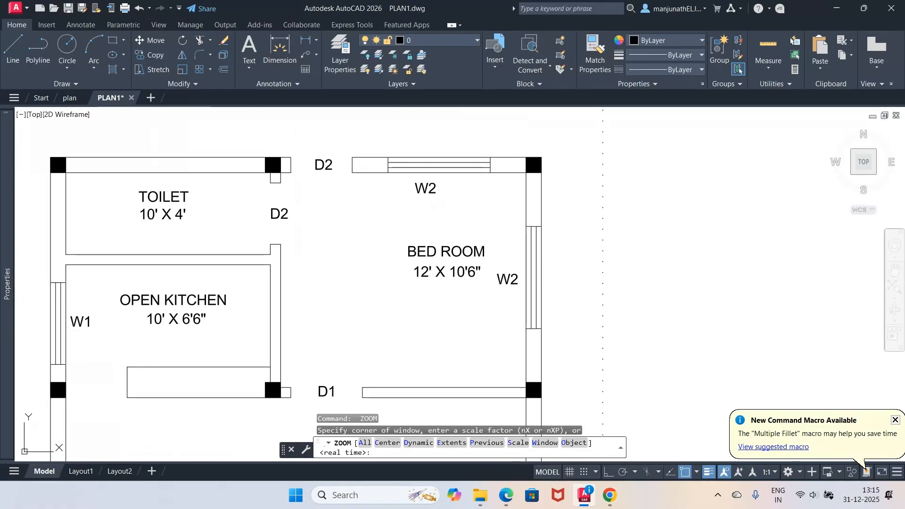
pyautogui.scroll(3, 636, 264)
pyautogui.write('P')
pyautogui.press('Return')
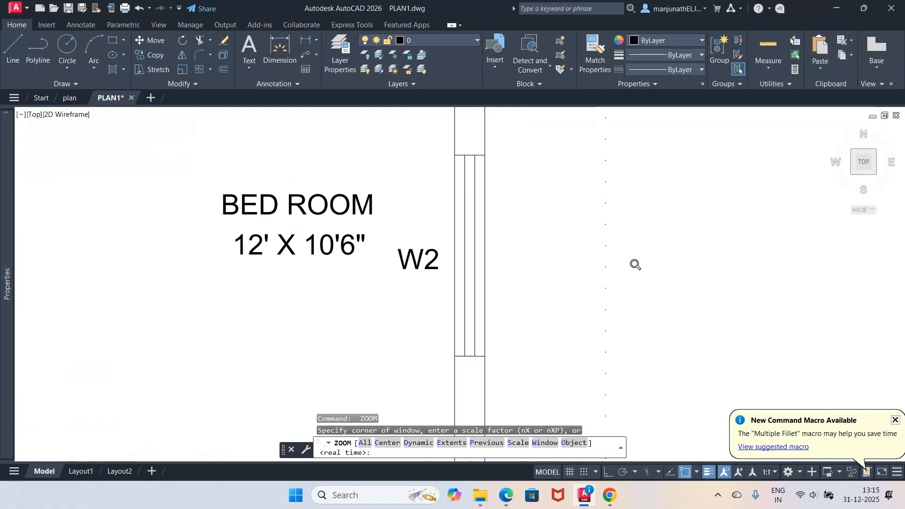
pyautogui.press('Return')
pyautogui.write('P')
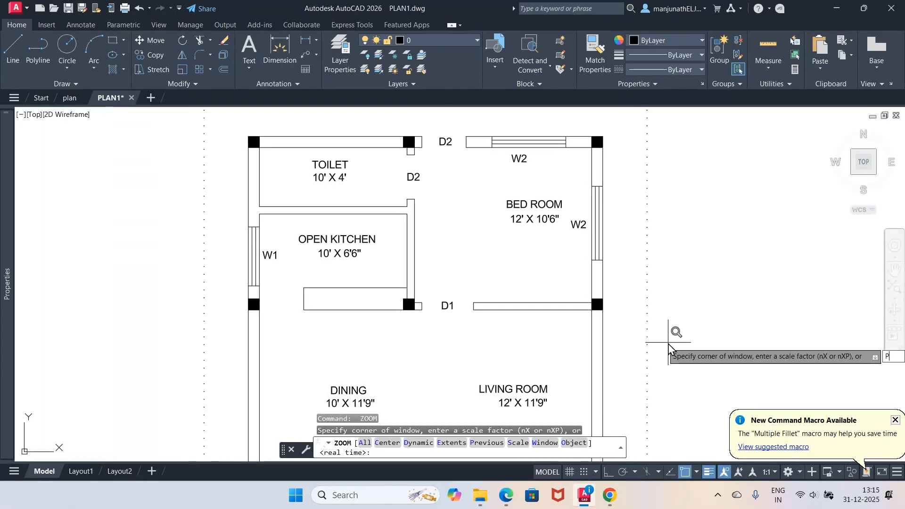
pyautogui.press('Return')
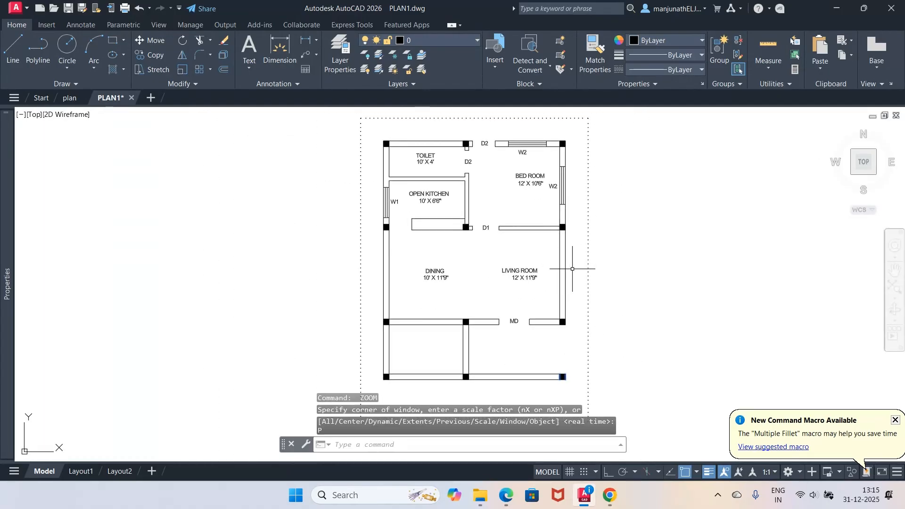
# Break the inner line of the living room's right wall at the inner corners of the upper and lower columns.
pyautogui.write('Z')
pyautogui.press('Return')
pyautogui.write('W')
pyautogui.press('Return')
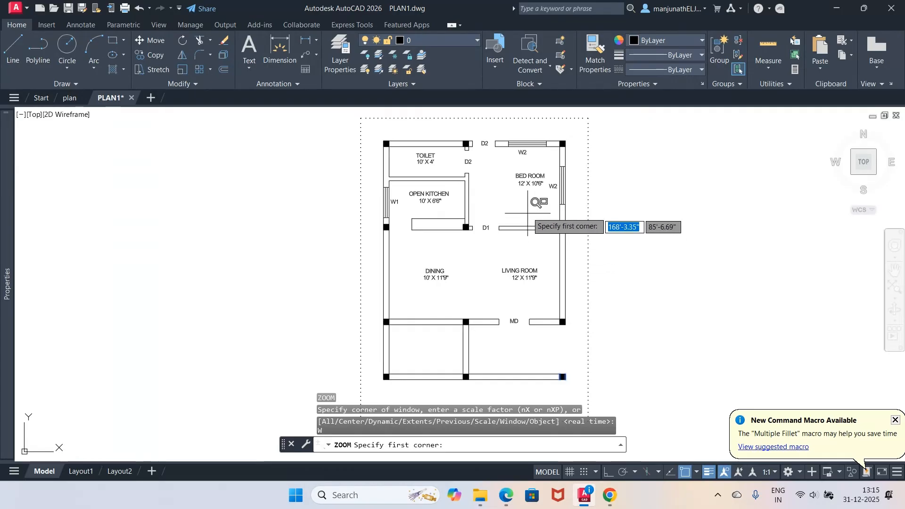
pyautogui.click(528, 212)
pyautogui.click(621, 344)
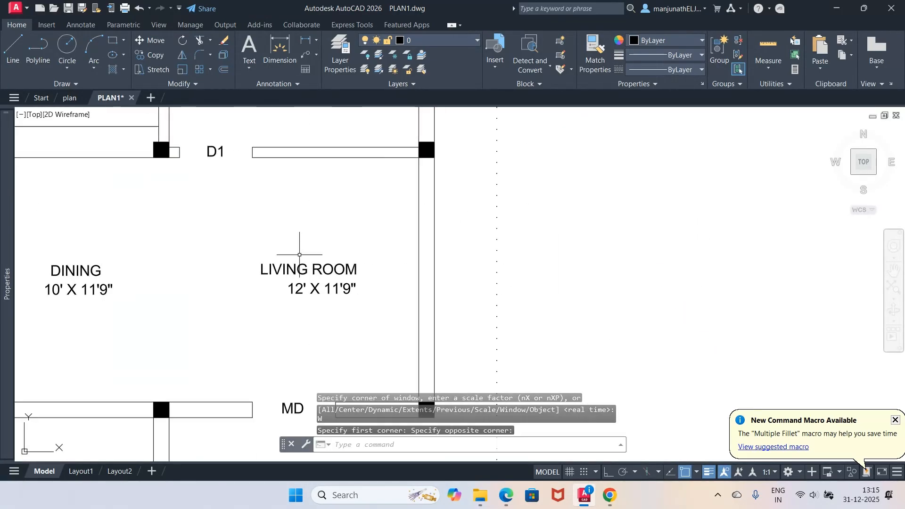
pyautogui.click(197, 89)
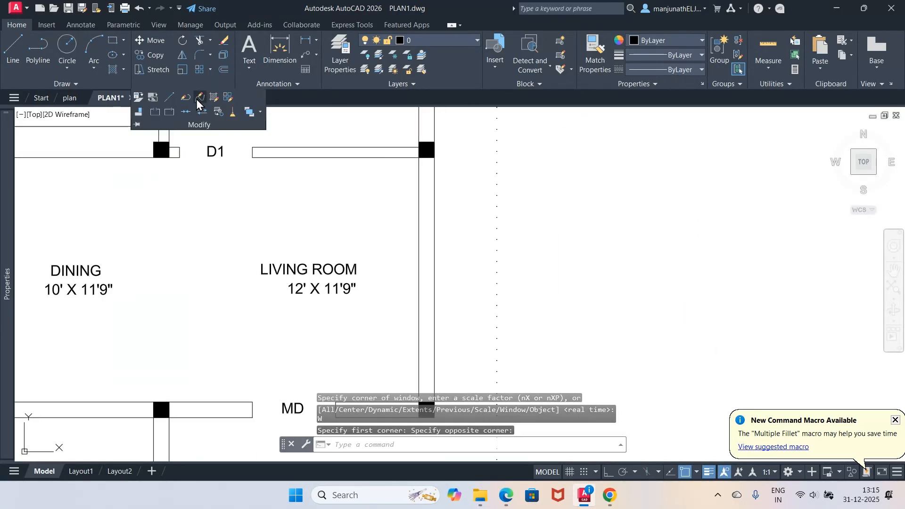
pyautogui.click(186, 112)
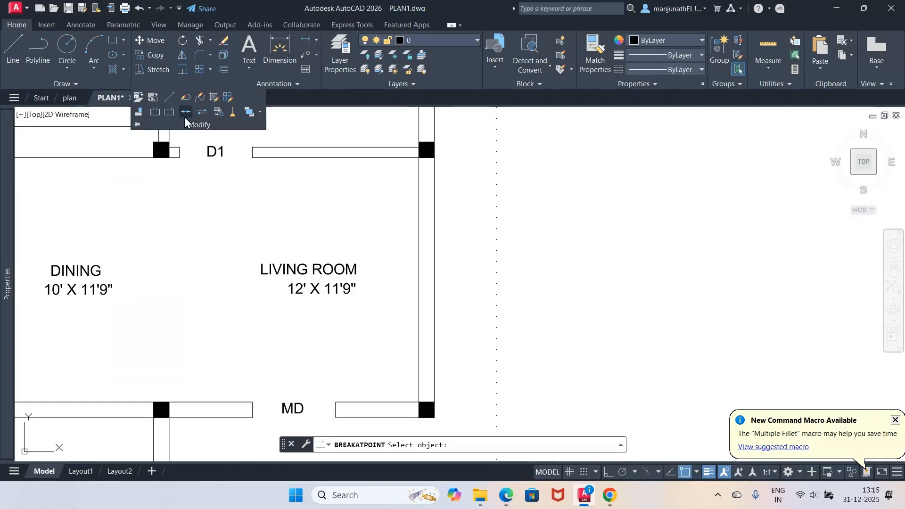
pyautogui.click(418, 212)
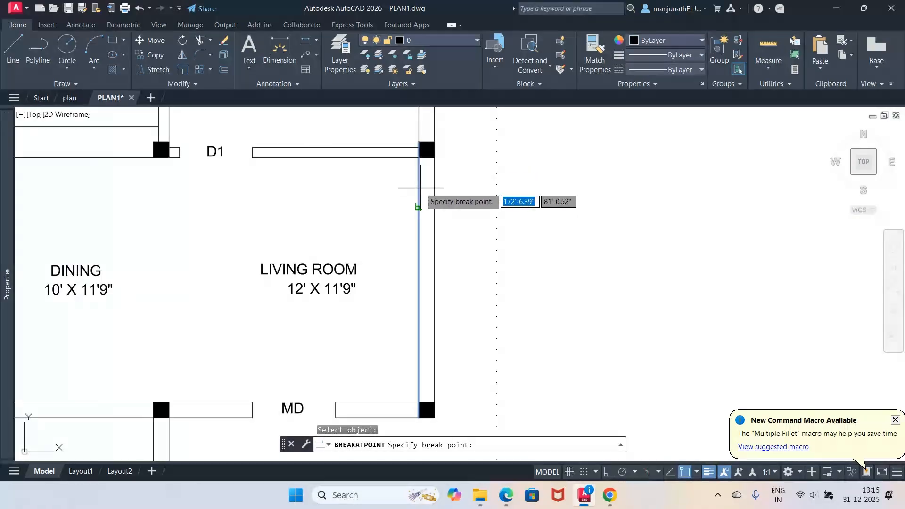
pyautogui.click(417, 173)
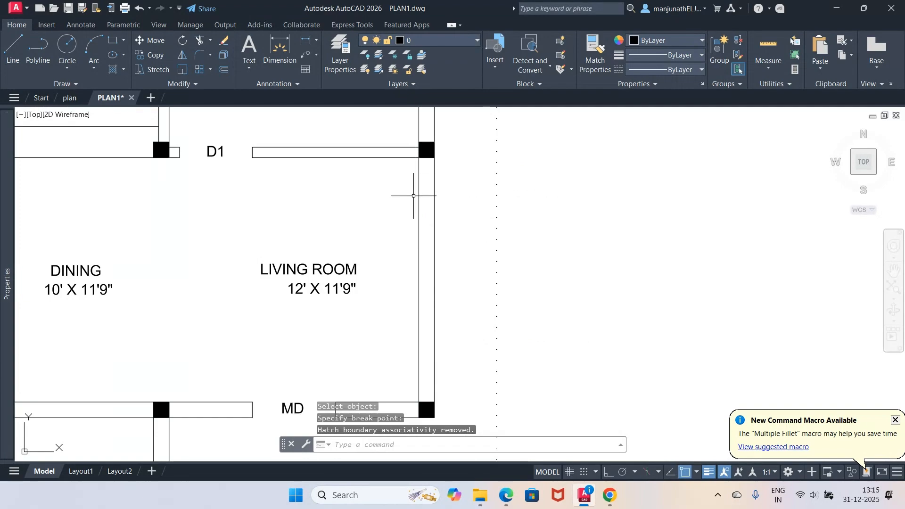
pyautogui.press('Return')
pyautogui.click(417, 317)
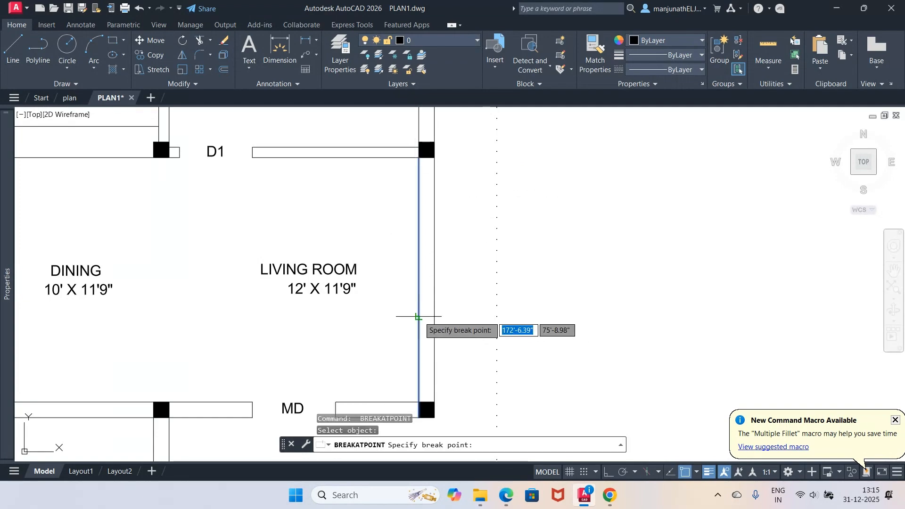
pyautogui.click(419, 403)
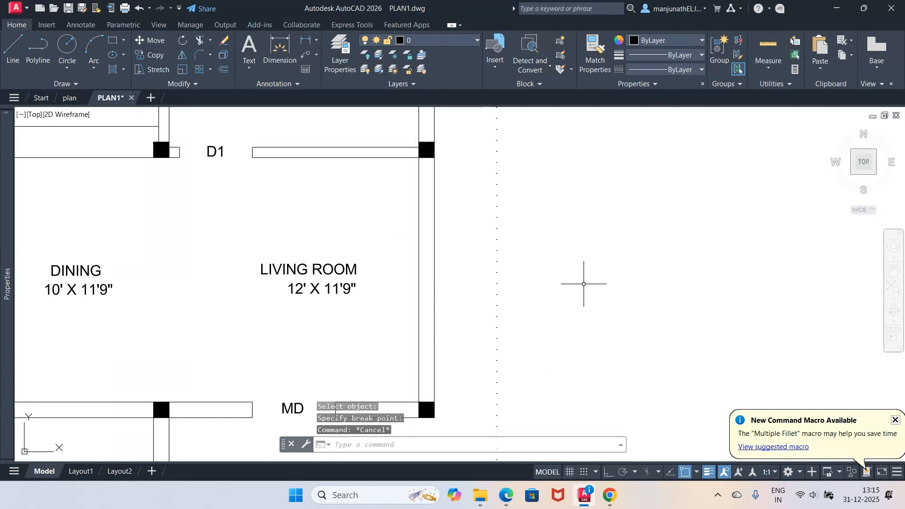
# Draw a horizontal line with Ortho on from the midpoint of the living room's right wall inner line outward past the wall.
pyautogui.press('Return')
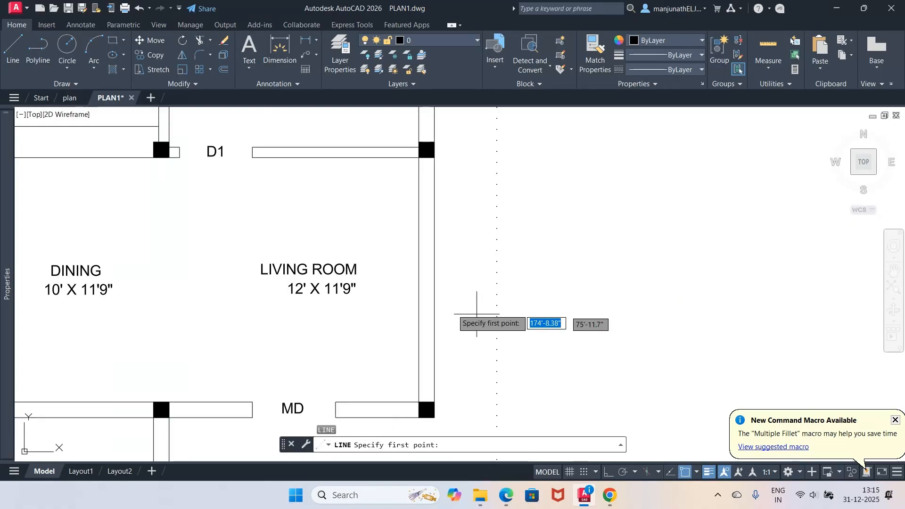
pyautogui.click(419, 280)
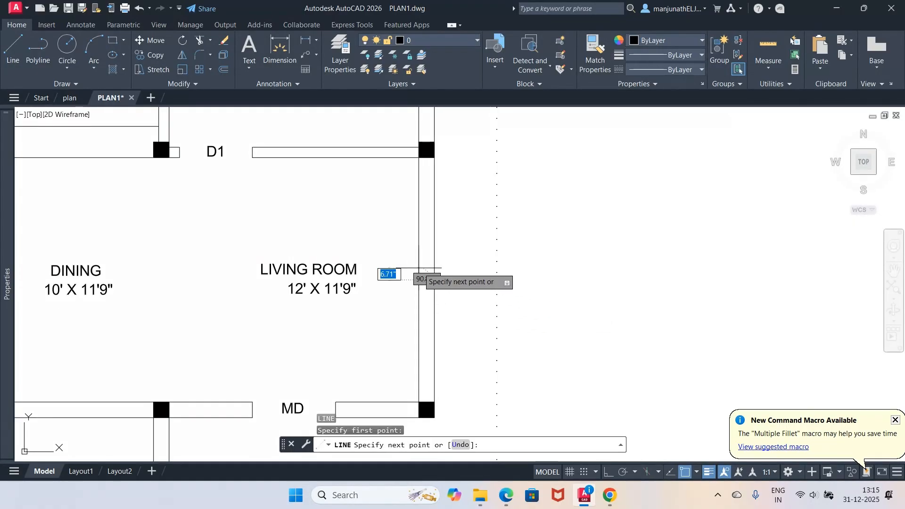
pyautogui.click(609, 472)
pyautogui.click(485, 309)
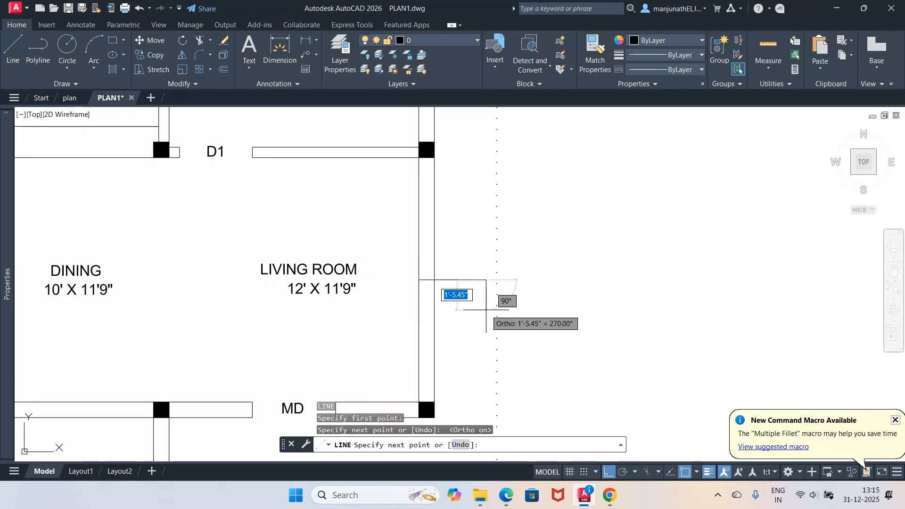
pyautogui.press('Return')
# Offset the horizontal midpoint line in the living room's right wall 2'6" upward and downward.
pyautogui.write('o')
pyautogui.press('Return')
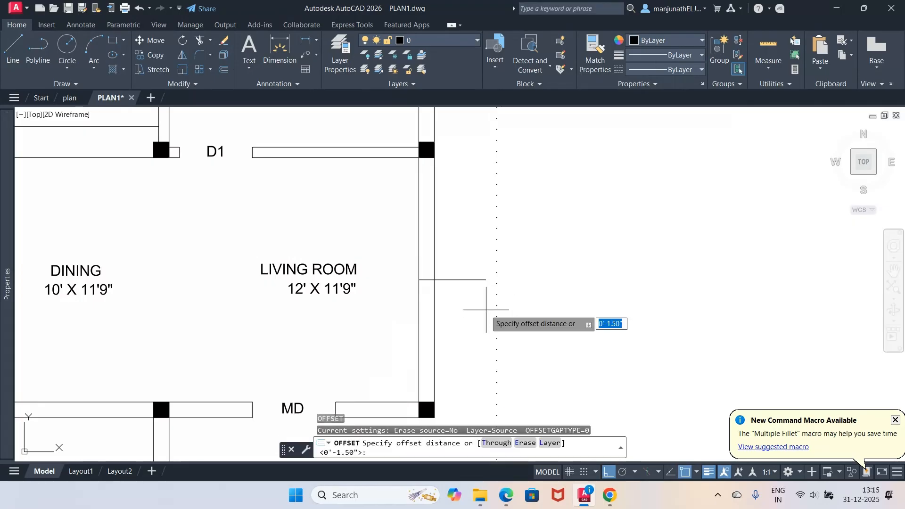
pyautogui.press('Return')
pyautogui.press('Return')
pyautogui.press('Return')
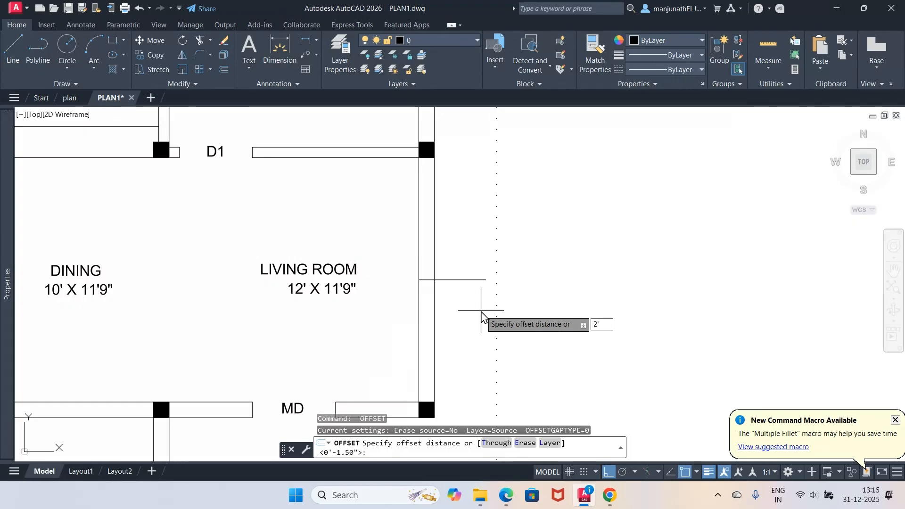
pyautogui.press('Return')
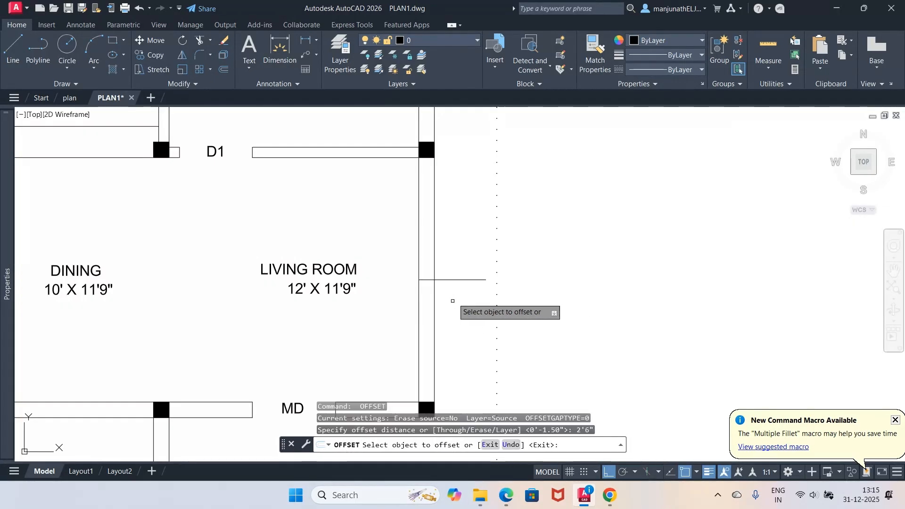
pyautogui.click(450, 280)
pyautogui.click(449, 252)
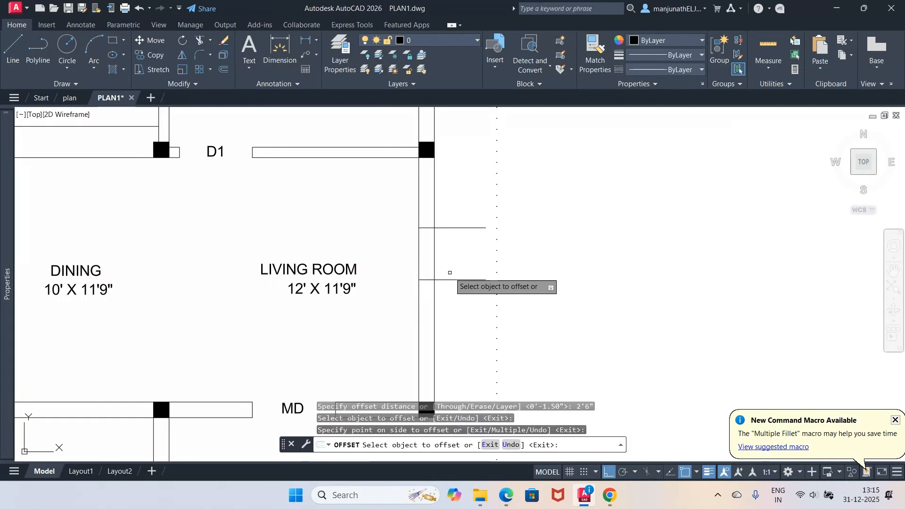
pyautogui.click(453, 280)
pyautogui.click(455, 310)
pyautogui.press('Return')
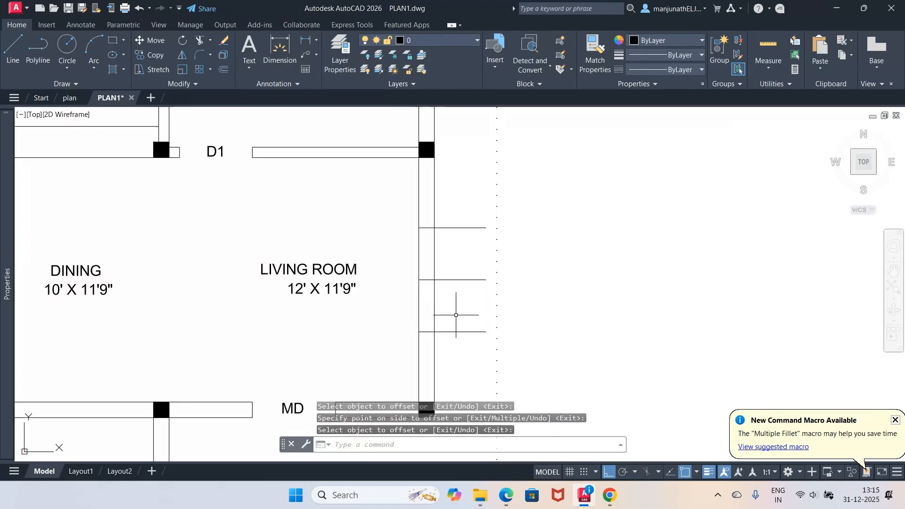
# Erase the horizontal midpoint line and trim the two jamb lines' overhanging ends outside the living room's right wall.
pyautogui.write('e')
pyautogui.press('Return')
pyautogui.click(449, 280)
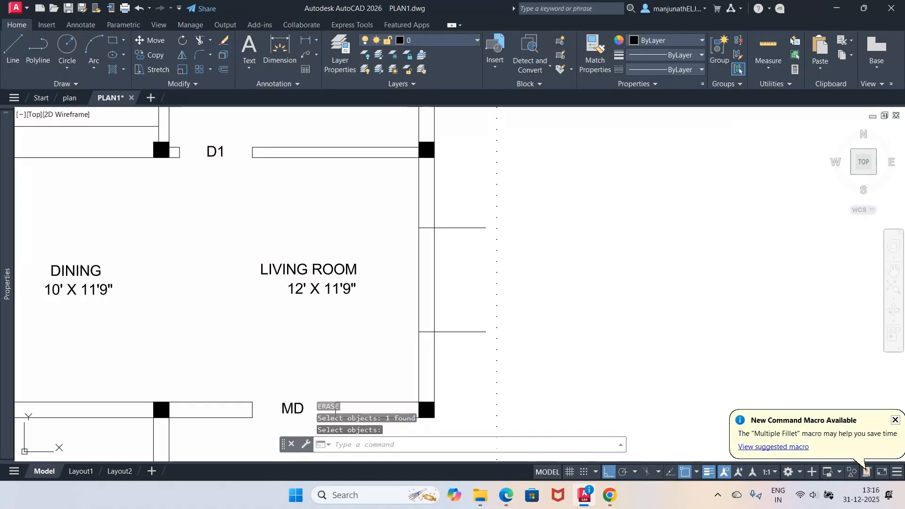
pyautogui.write('tr')
pyautogui.press('Return')
pyautogui.moveTo(465, 210); pyautogui.dragTo(472, 343)
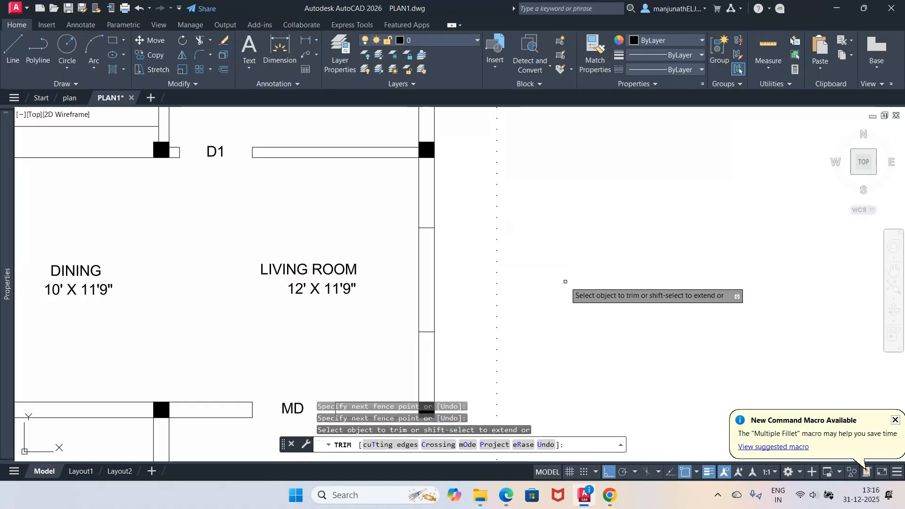
pyautogui.press('Return')
# Draw a vertical centre line between the midpoints of the two jamb lines in the living room's right wall.
pyautogui.write('l')
pyautogui.press('Return')
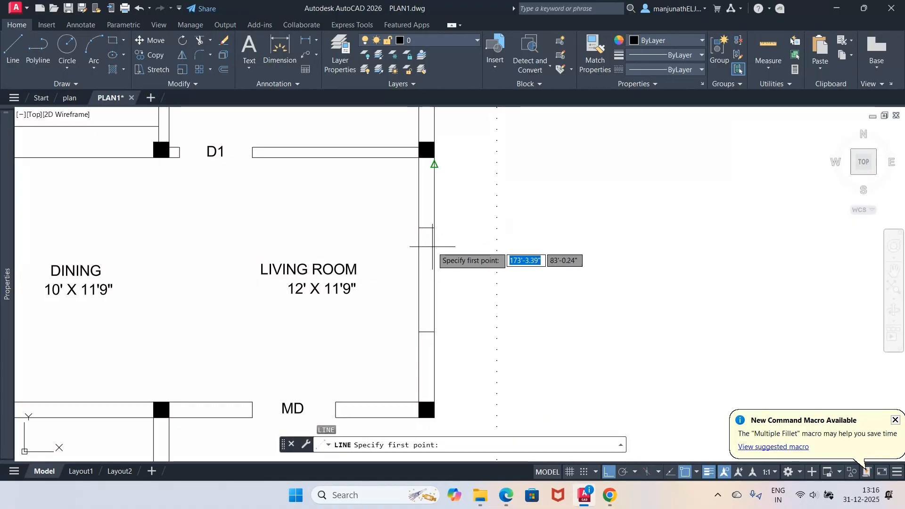
pyautogui.click(433, 229)
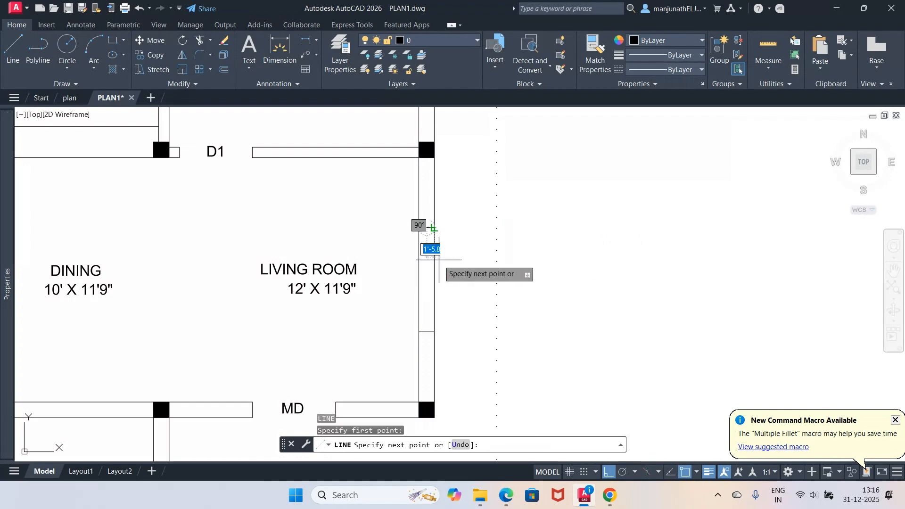
pyautogui.click(426, 331)
pyautogui.press('Return')
# Offset the vertical centre line of the living room's right-wall window 1.5" to the left and to the right.
pyautogui.write('z')
pyautogui.press('Return')
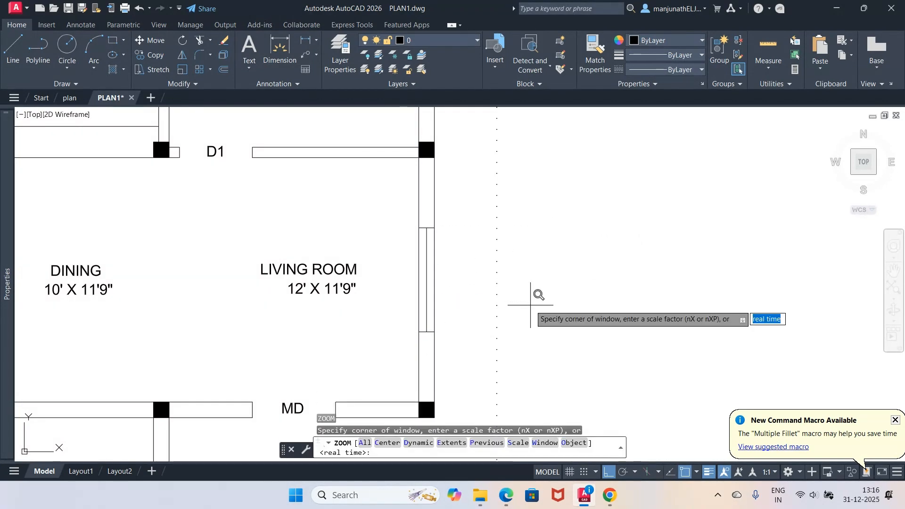
pyautogui.write('w')
pyautogui.press('Return')
pyautogui.click(406, 220)
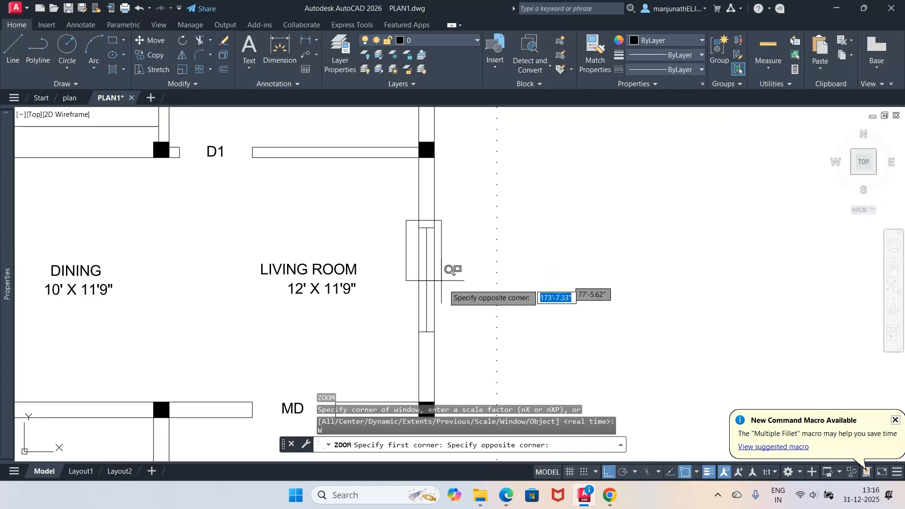
pyautogui.click(479, 333)
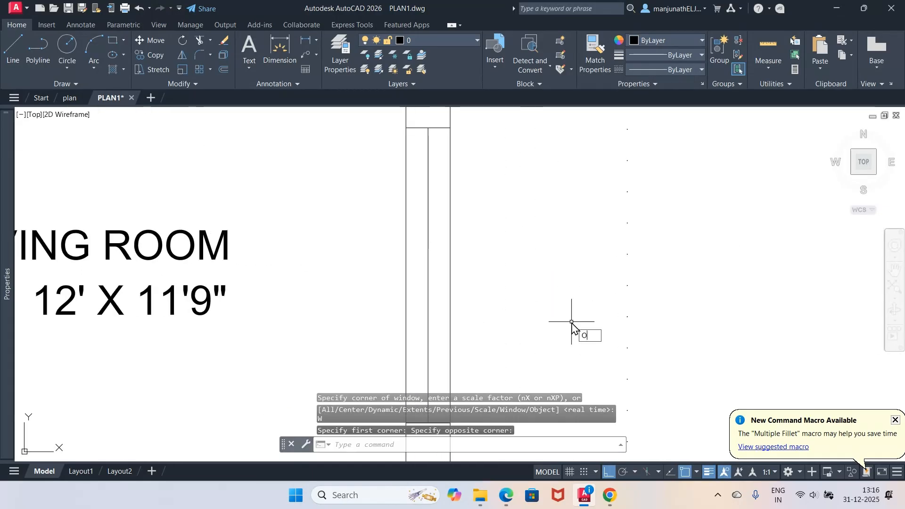
pyautogui.write('o')
pyautogui.press('Return')
pyautogui.write('1.')
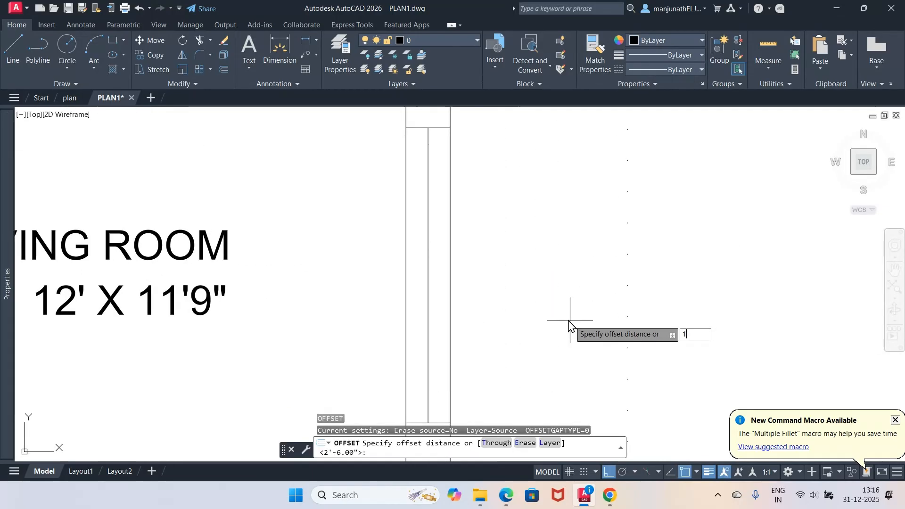
pyautogui.write('5')
pyautogui.press('Return')
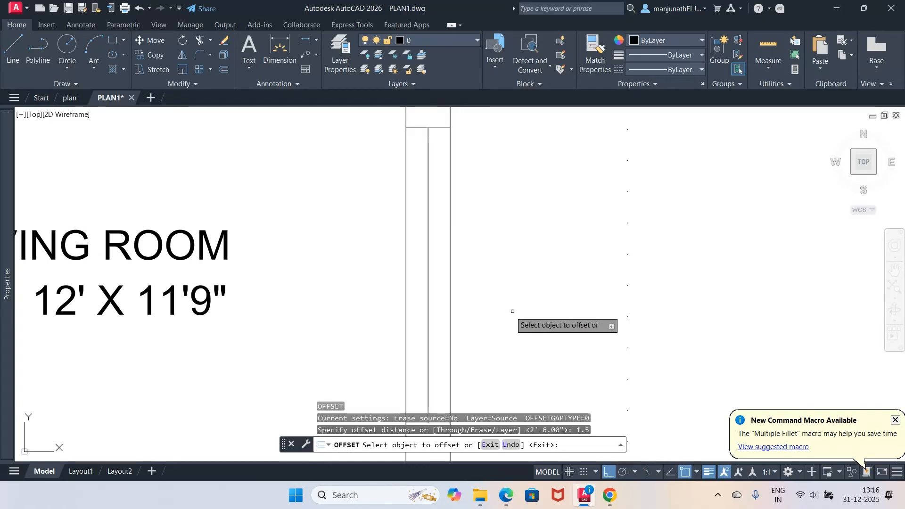
pyautogui.click(428, 304)
pyautogui.click(421, 300)
pyautogui.click(428, 297)
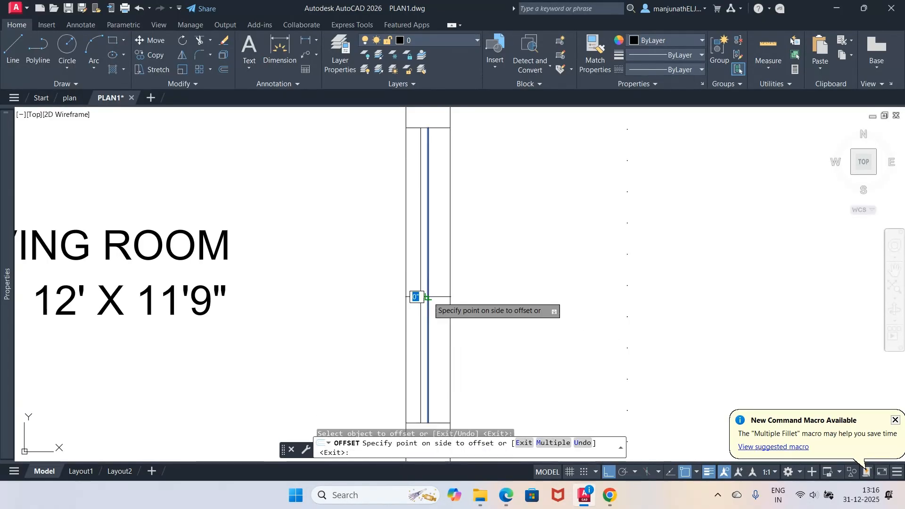
pyautogui.click(439, 296)
pyautogui.press('Return')
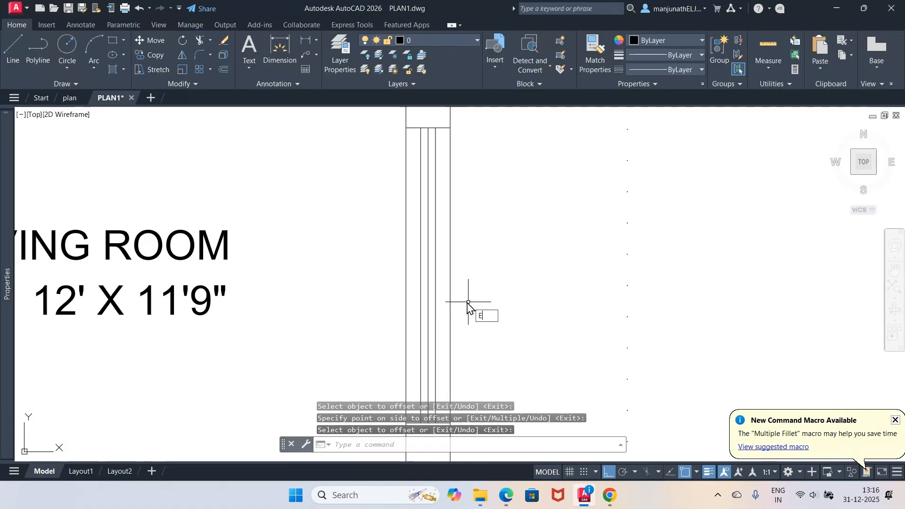
# Erase the original vertical centre line between the two offset lines of the living room's window.
pyautogui.write('E')
pyautogui.press('Return')
pyautogui.click(429, 302)
pyautogui.press('Return')
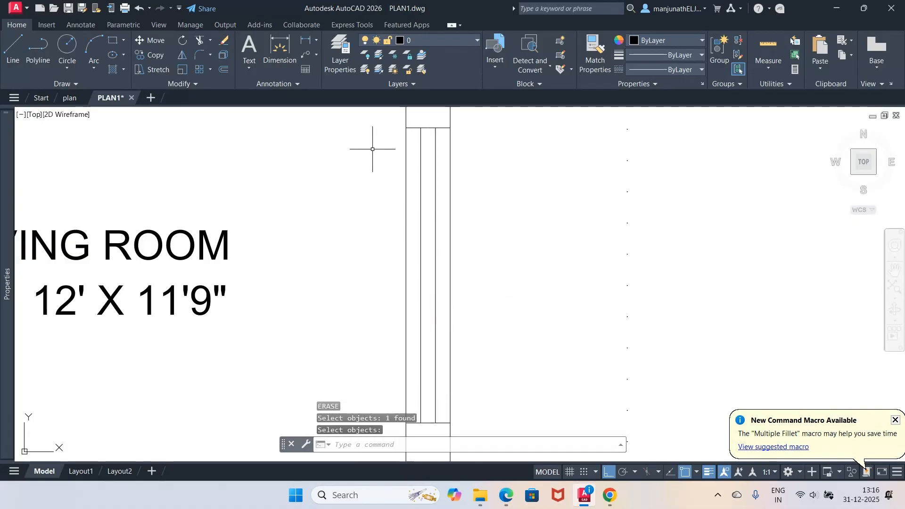
# Assign the living room window's two jamb lines and two vertical pane lines to the WINDOWS layer.
pyautogui.click(379, 114)
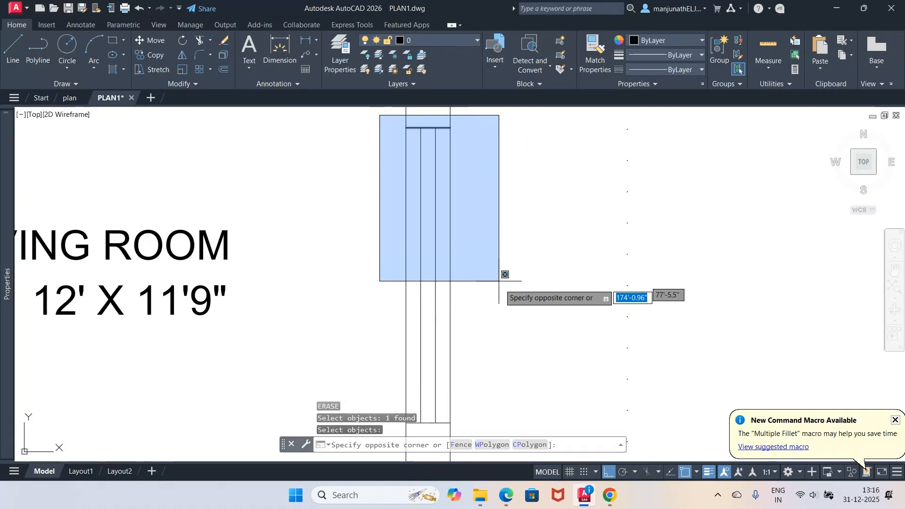
pyautogui.click(527, 428)
pyautogui.write('CH')
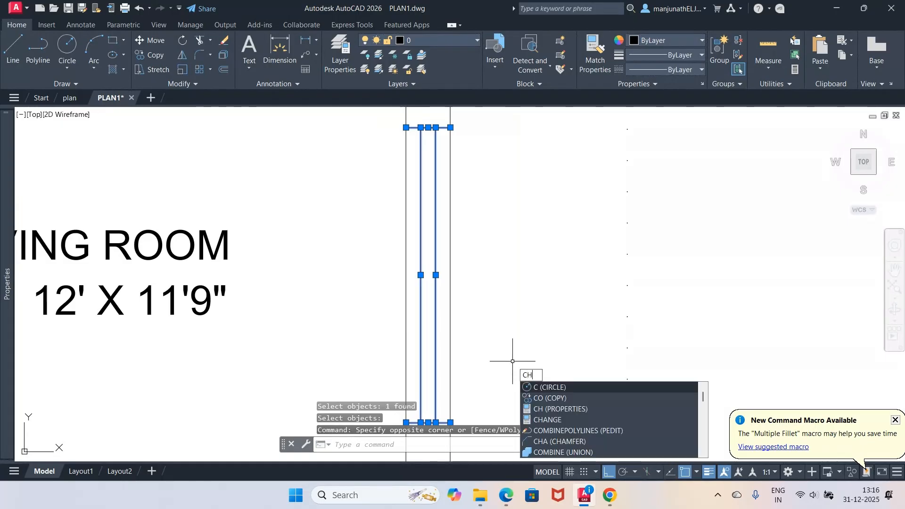
pyautogui.press('Return')
pyautogui.click(62, 164)
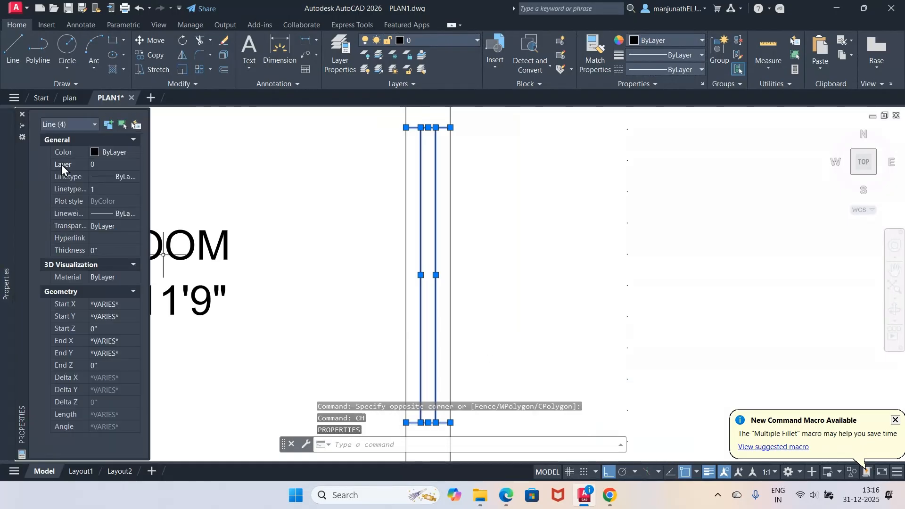
pyautogui.click(135, 165)
pyautogui.click(118, 247)
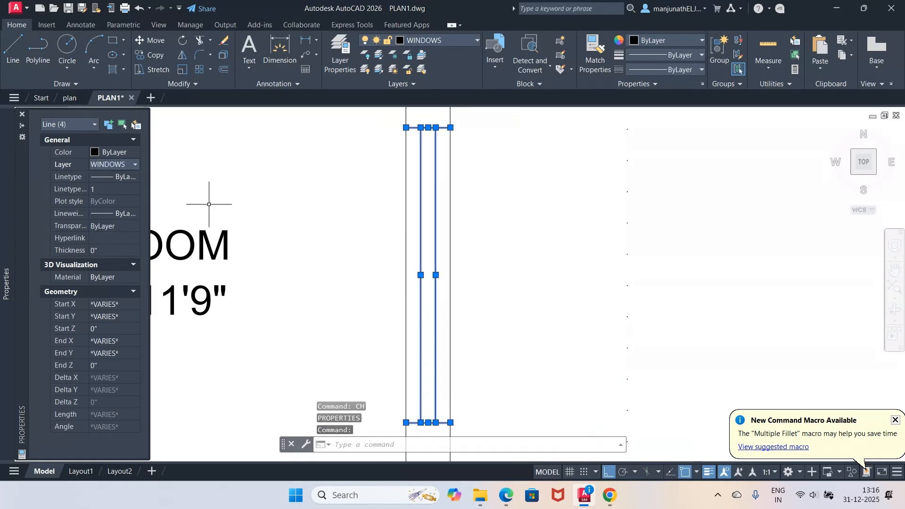
pyautogui.click(22, 114)
pyautogui.press('Escape')
pyautogui.press('Escape')
pyautogui.press('Escape')
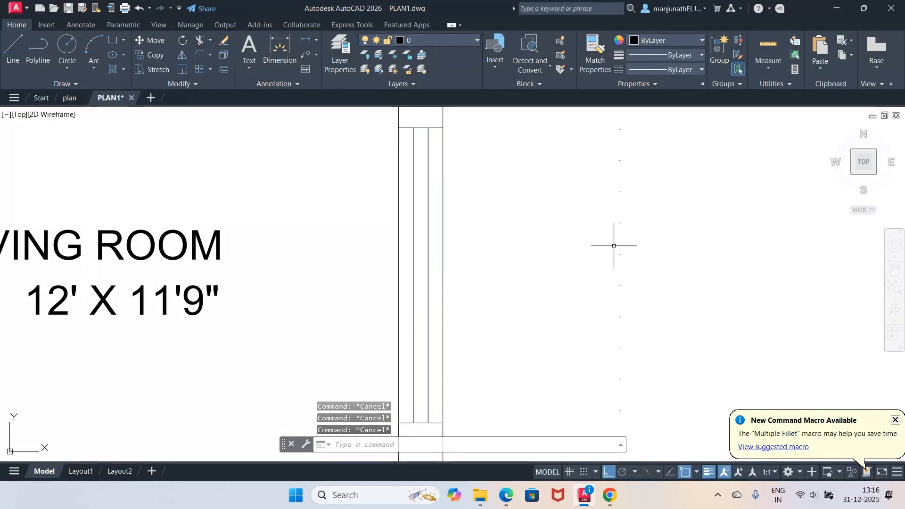
# Copy the bedroom's right-wall W2 tag straight down beside the living room's right-wall window with Ortho off.
pyautogui.write('z')
pyautogui.press('Return')
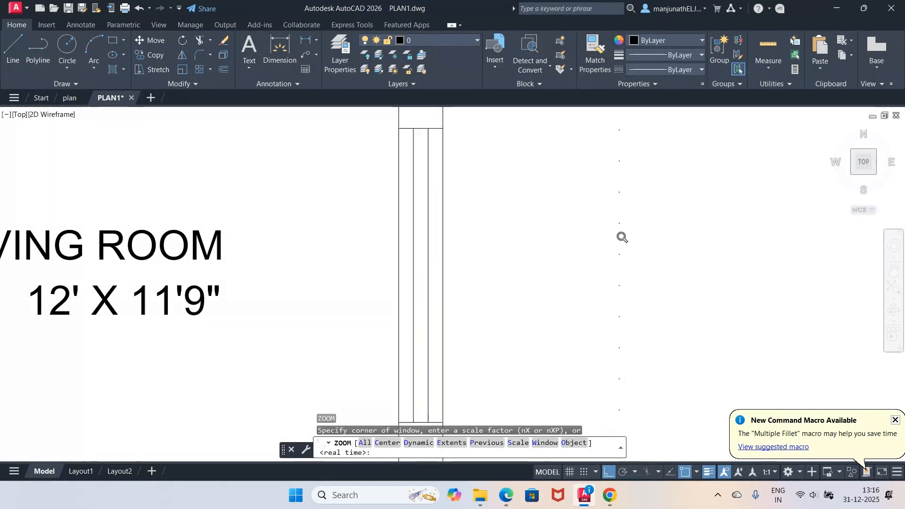
pyautogui.scroll(-3, 621, 240)
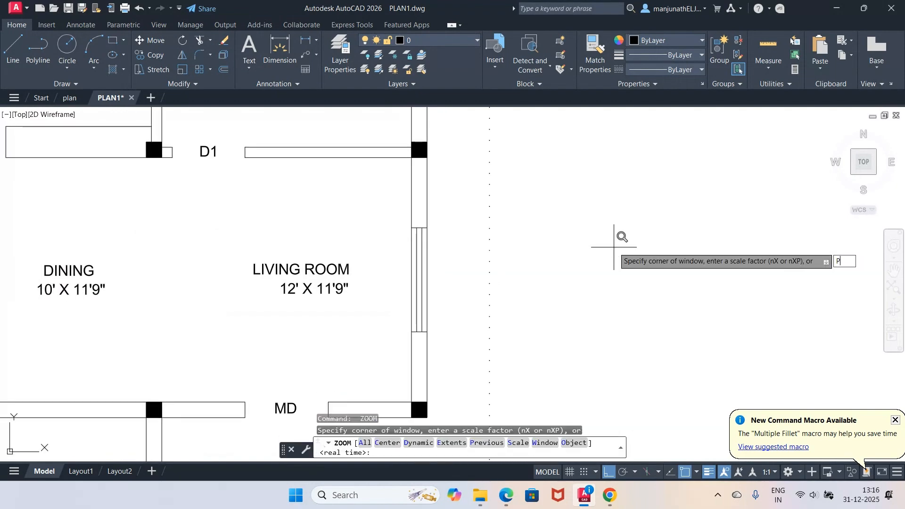
pyautogui.press('Return')
pyautogui.write('c')
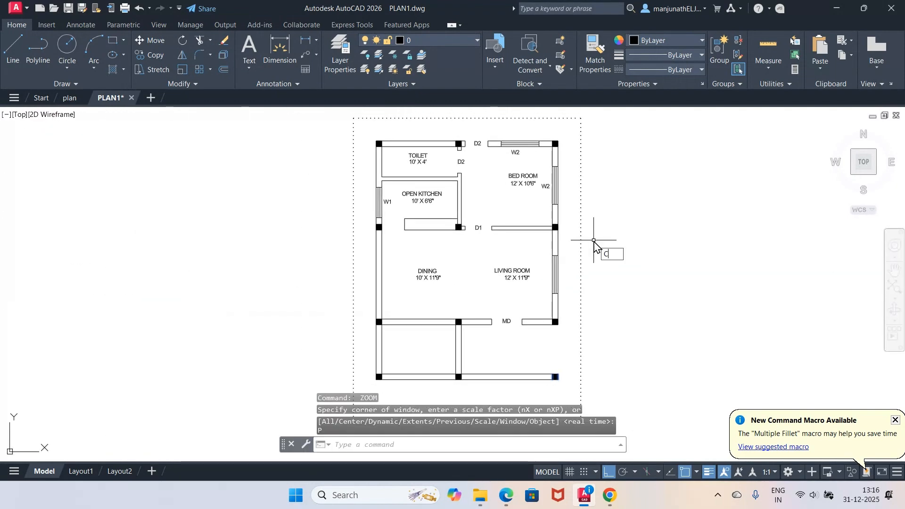
pyautogui.write('o')
pyautogui.press('Return')
pyautogui.click(544, 186)
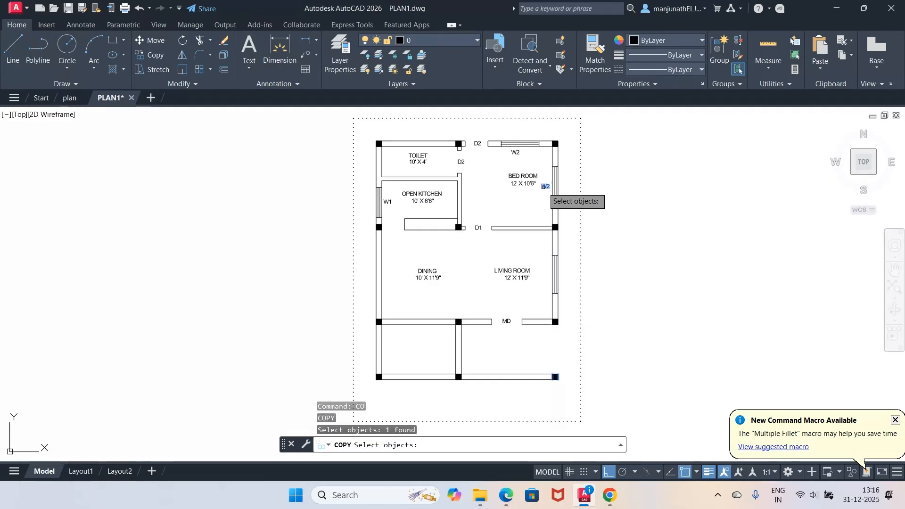
pyautogui.press('Return')
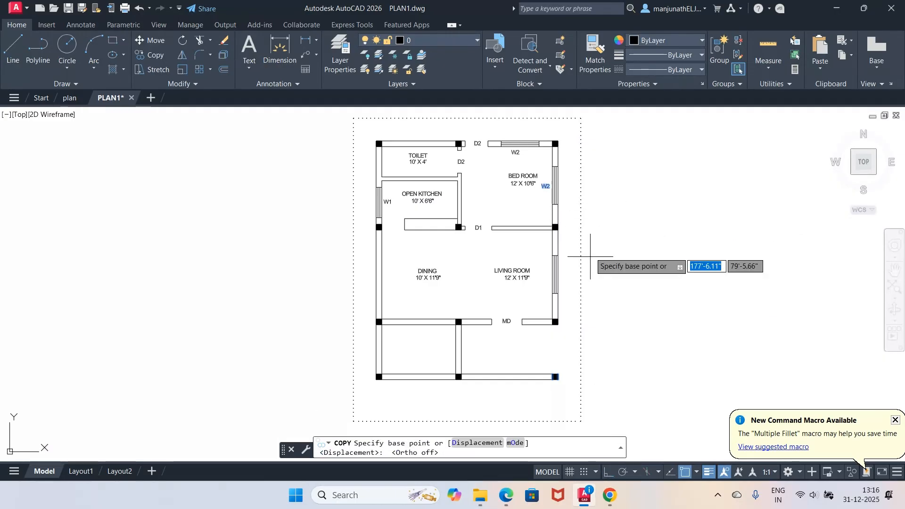
pyautogui.click(601, 207)
pyautogui.click(601, 296)
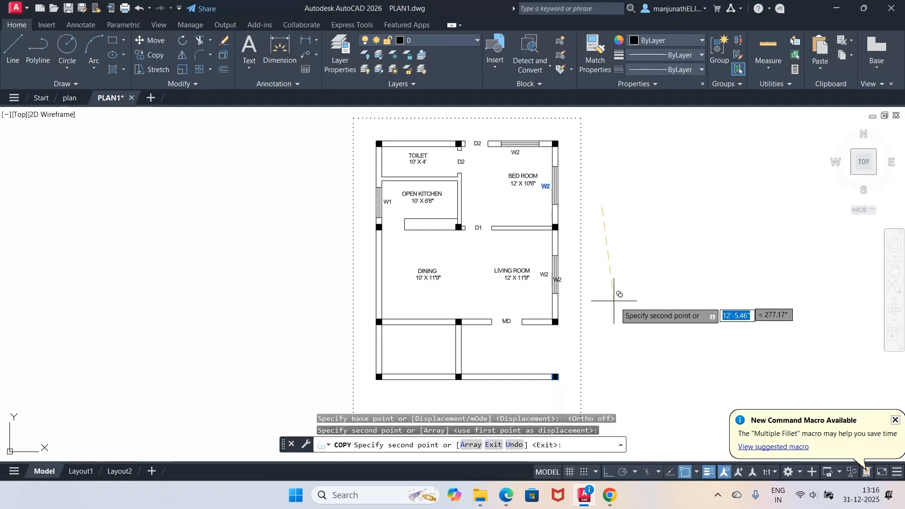
pyautogui.press('Return')
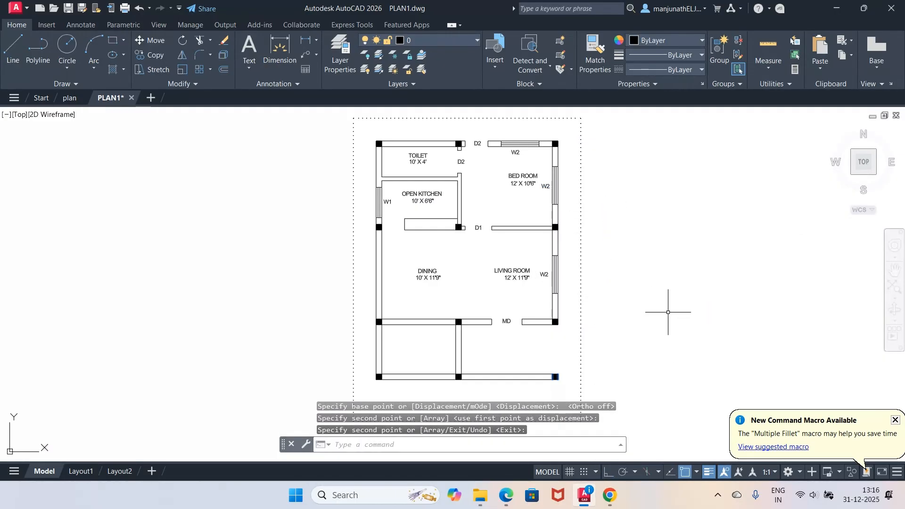
# Check the reference PDF and break the dining room's left wall inner line at the corners of the columns above and below the room.
pyautogui.click(506, 496)
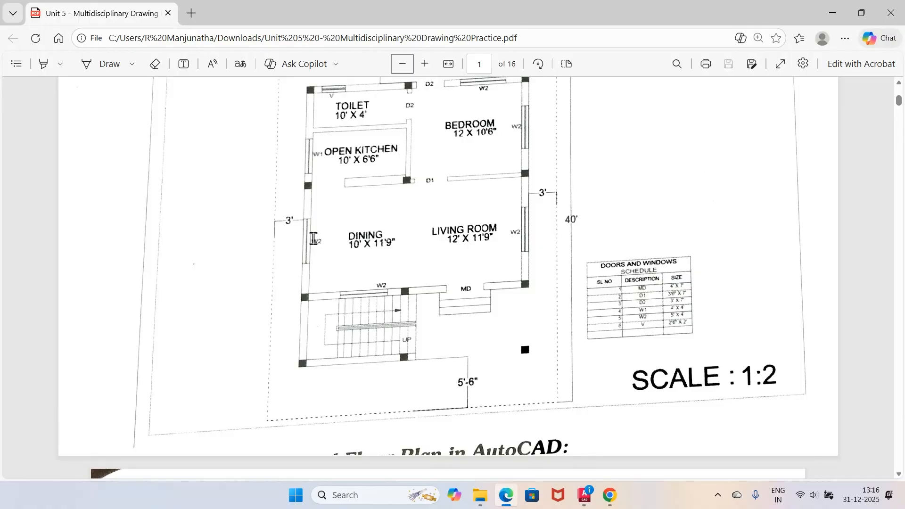
pyautogui.click(584, 495)
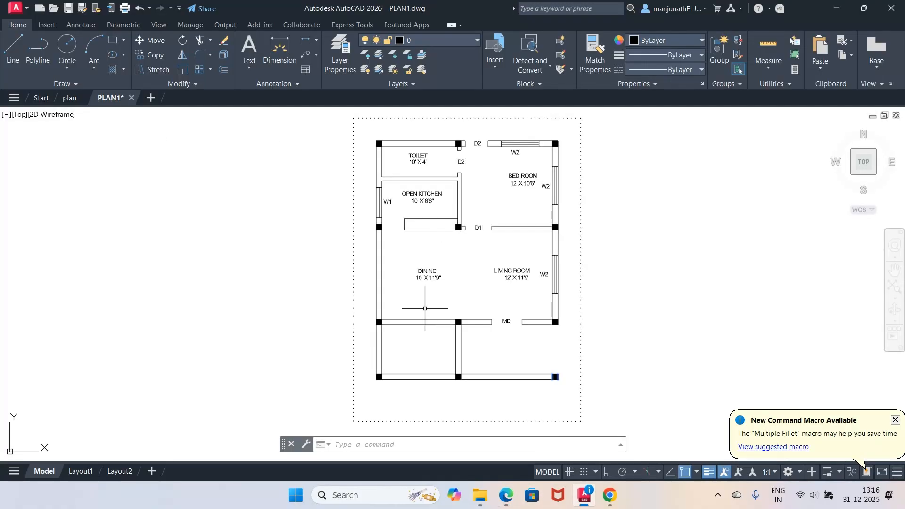
pyautogui.write('Z')
pyautogui.press('Return')
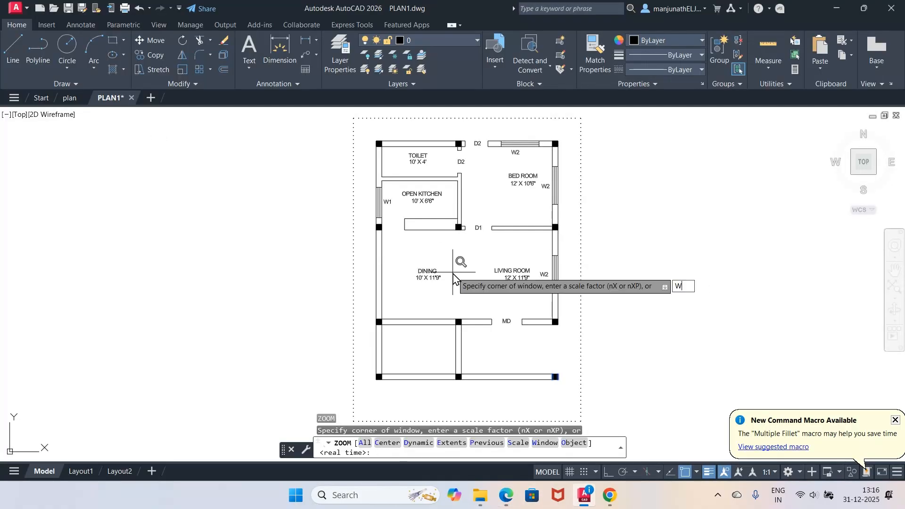
pyautogui.write('W')
pyautogui.press('Return')
pyautogui.click(335, 220)
pyautogui.click(433, 300)
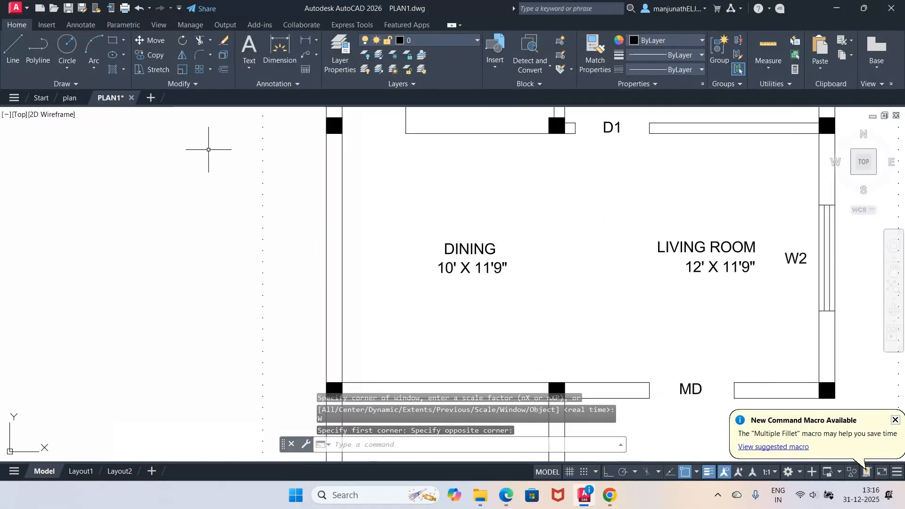
pyautogui.click(192, 85)
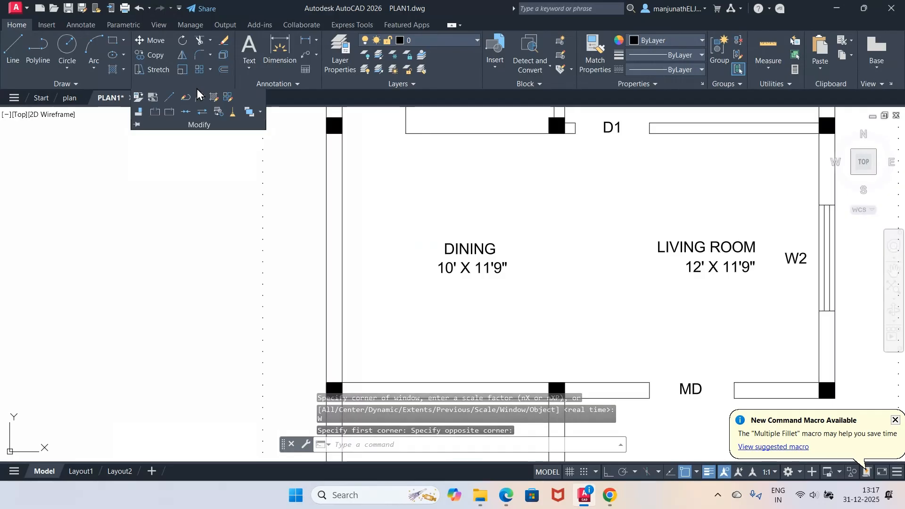
pyautogui.click(170, 111)
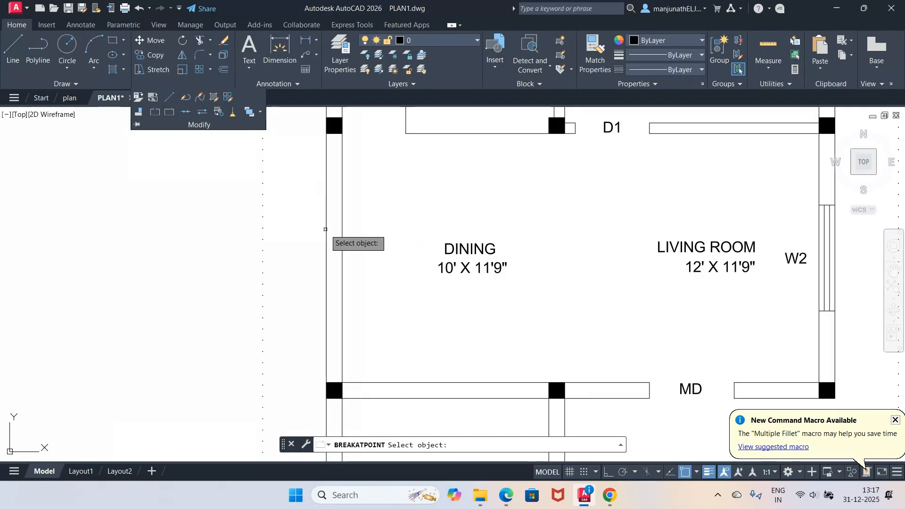
pyautogui.click(342, 264)
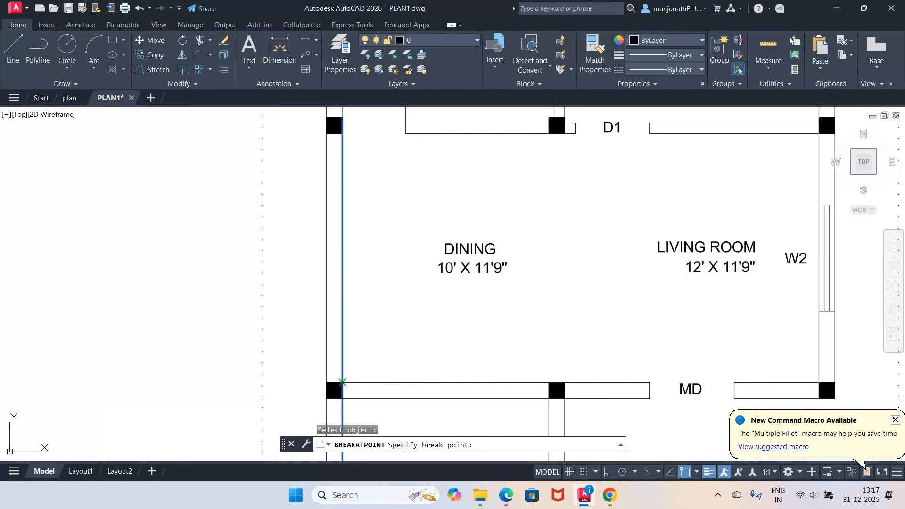
pyautogui.click(342, 382)
pyautogui.press('Return')
pyautogui.click(343, 264)
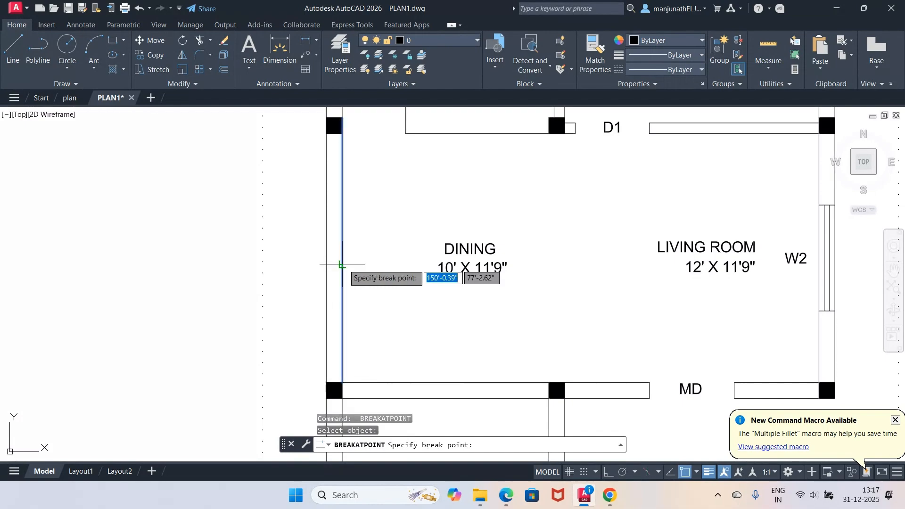
pyautogui.click(342, 145)
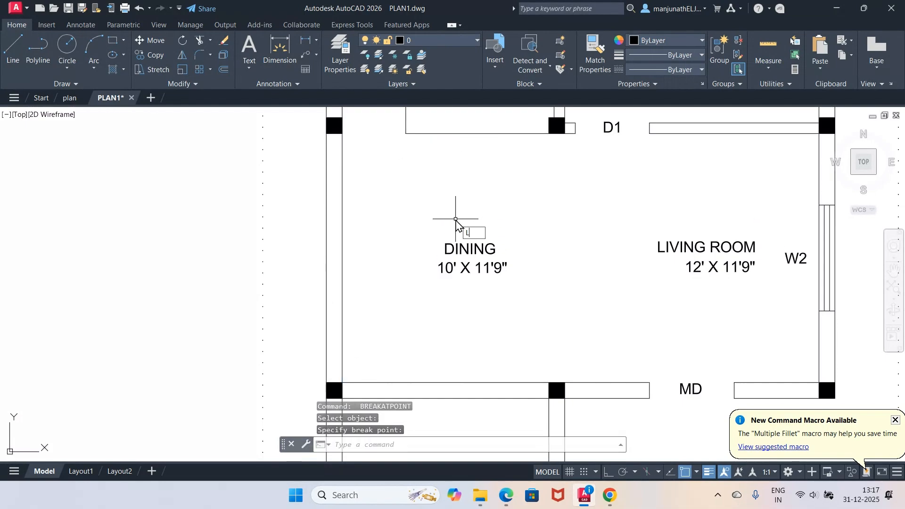
# Draw a horizontal line with Ortho on from the midpoint of the dining room's left wall inner line outward past the wall.
pyautogui.write('L')
pyautogui.press('Return')
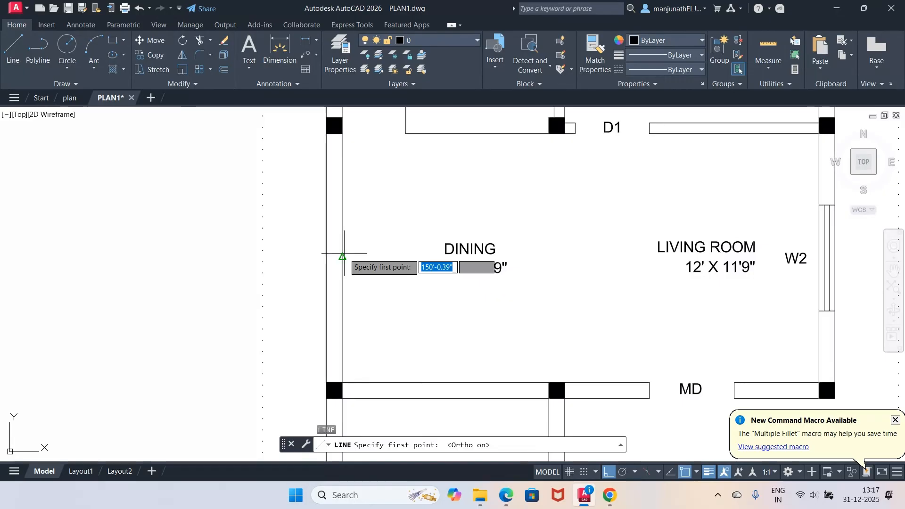
pyautogui.click(296, 258)
pyautogui.click(342, 257)
pyautogui.press('Return')
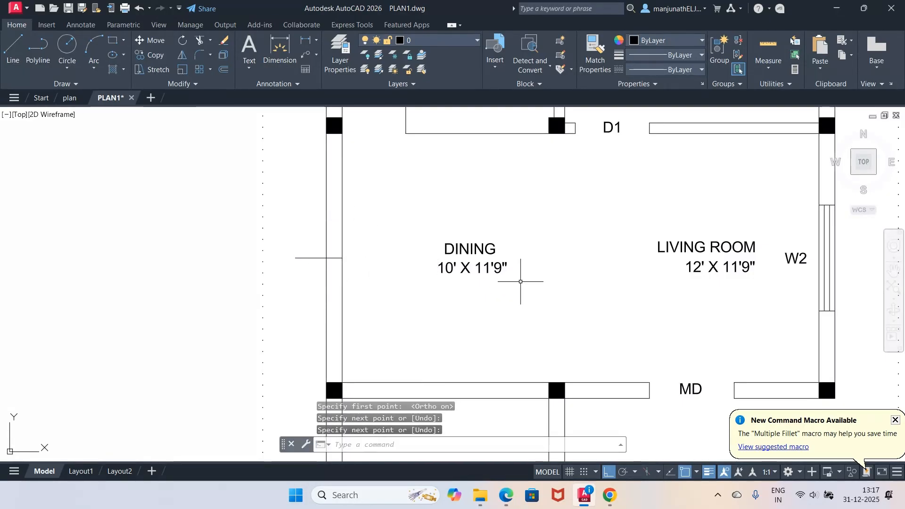
# Offset the horizontal line across the dining room's left wall by 2'6" above and below.
pyautogui.write('O')
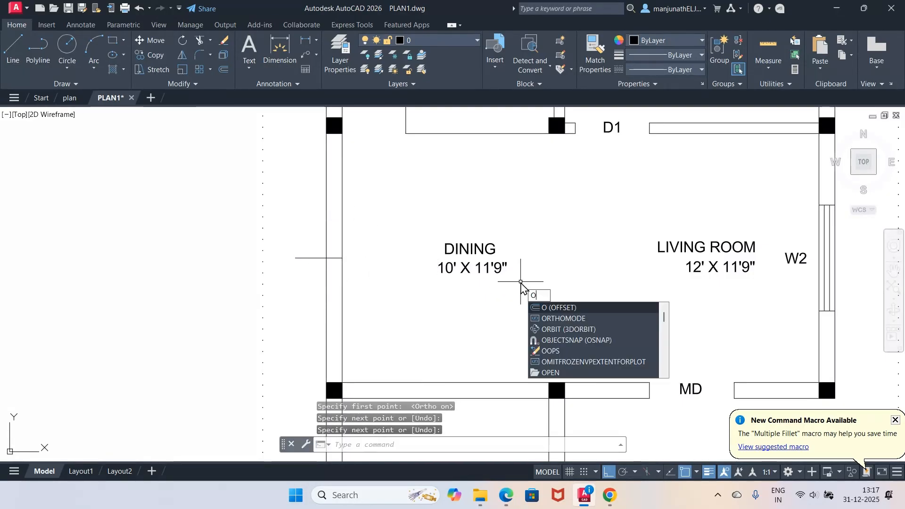
pyautogui.press('Return')
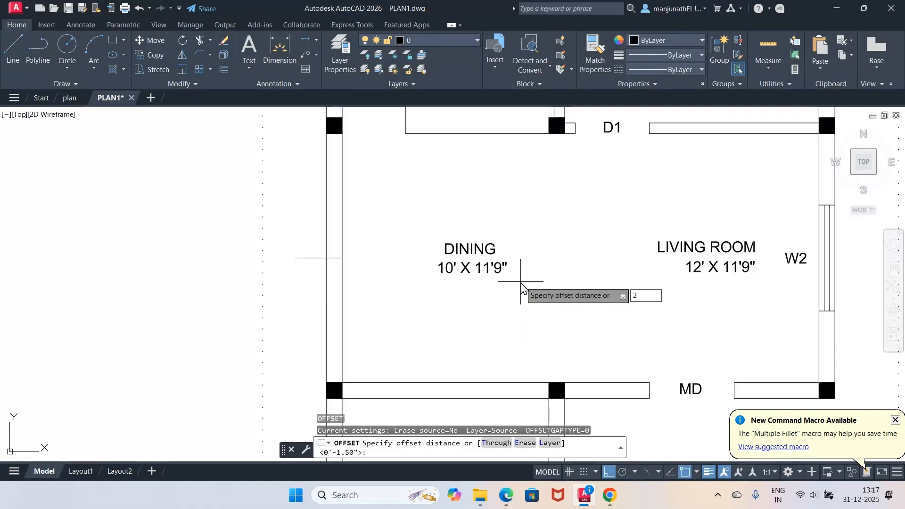
pyautogui.write('2\'6"')
pyautogui.press('Return')
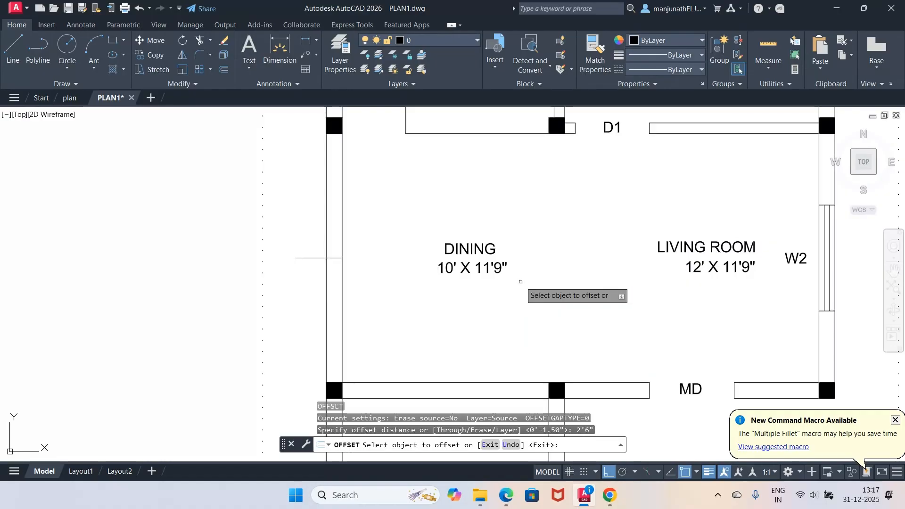
pyautogui.click(307, 257)
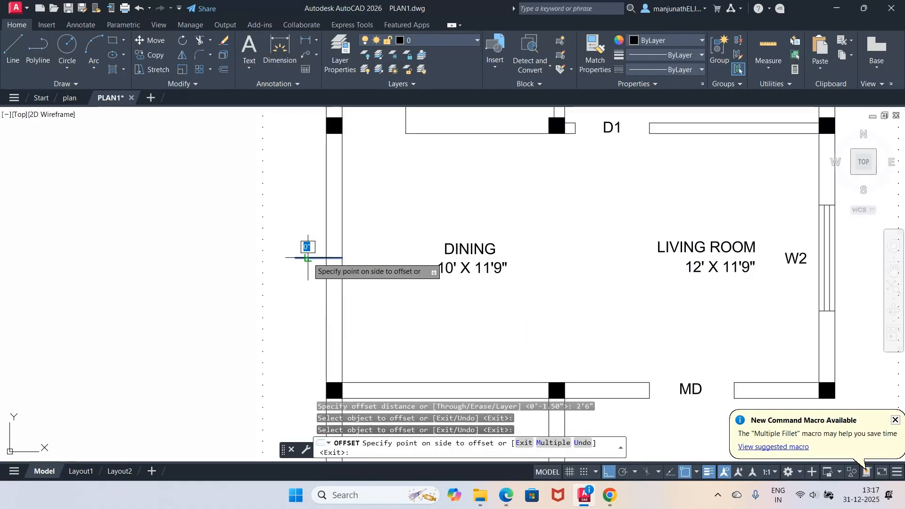
pyautogui.click(304, 246)
pyautogui.click(307, 258)
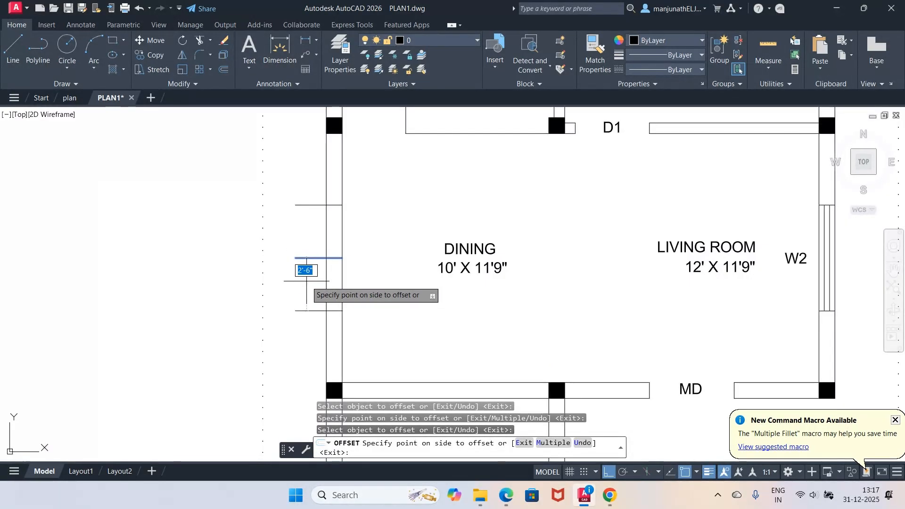
pyautogui.click(306, 281)
pyautogui.press('Return')
# Erase the original middle line and trim the two window jamb lines where they extend outside the dining room's left wall.
pyautogui.write('e')
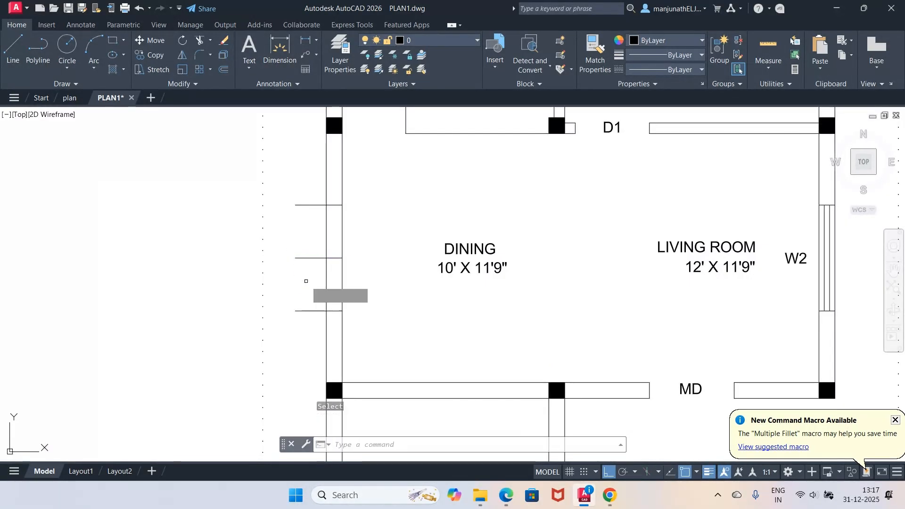
pyautogui.press('Return')
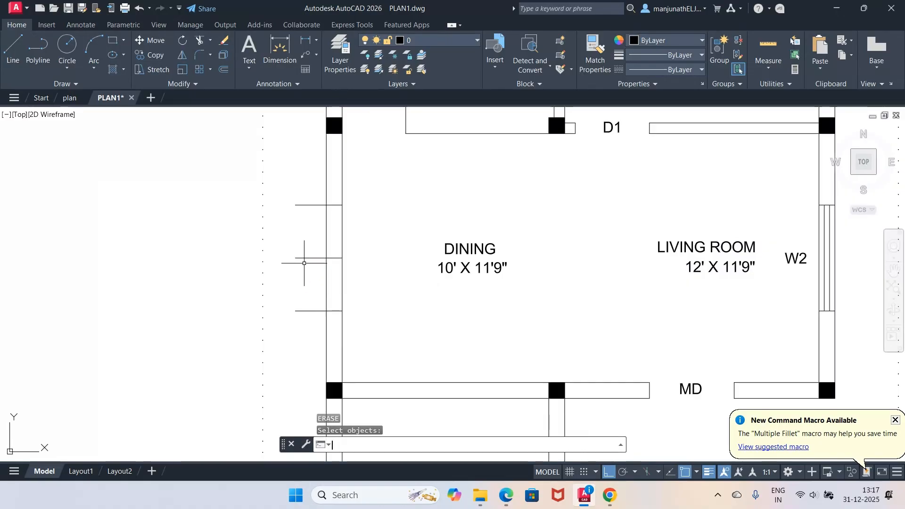
pyautogui.click(303, 258)
pyautogui.press('Return')
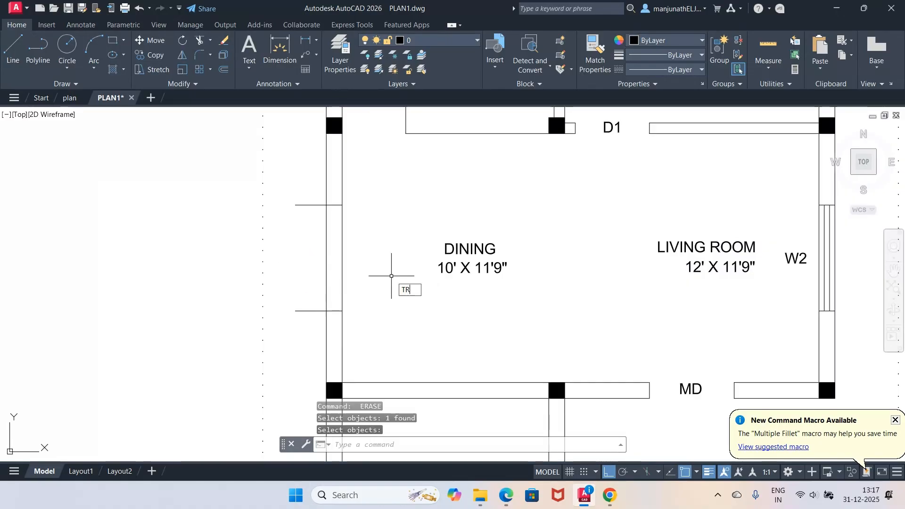
pyautogui.press('Return')
pyautogui.moveTo(307, 181); pyautogui.dragTo(307, 323)
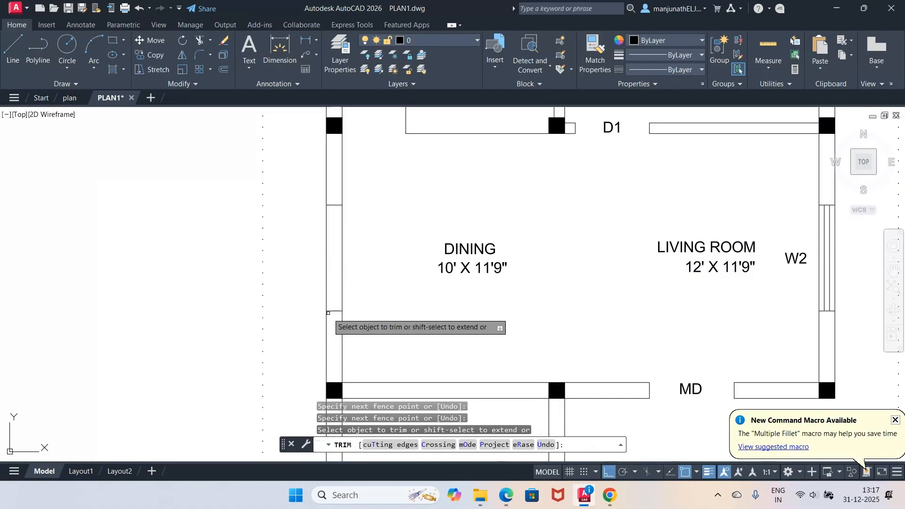
pyautogui.press('Return')
# Draw a vertical line between the midpoints of the lower and upper jamb lines in the dining room's left wall.
pyautogui.write('l')
pyautogui.press('Return')
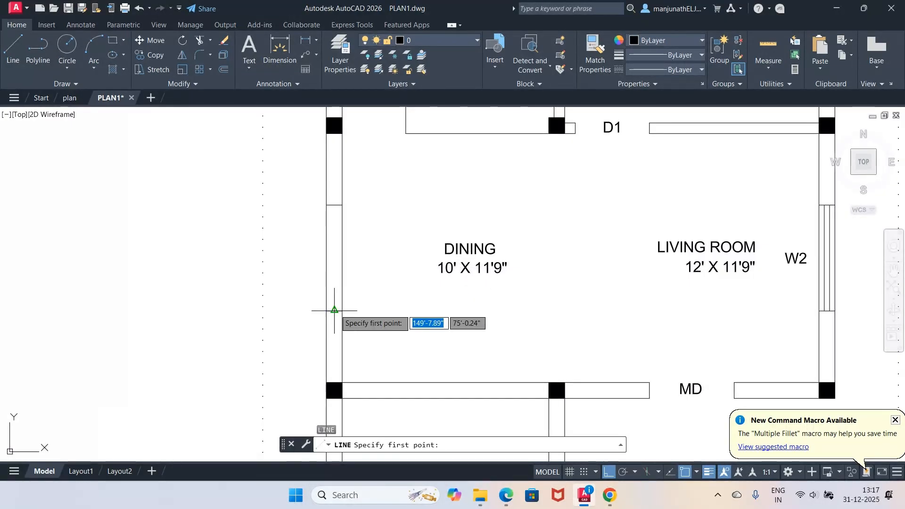
pyautogui.click(334, 311)
pyautogui.click(334, 205)
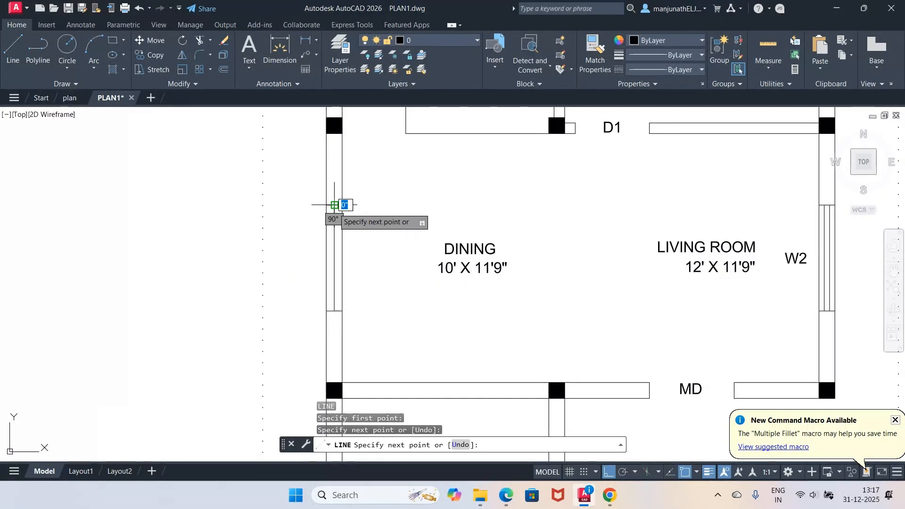
pyautogui.press('Return')
# Offset the dining room window's vertical centre line by 1.5" to both sides.
pyautogui.write('z')
pyautogui.press('Return')
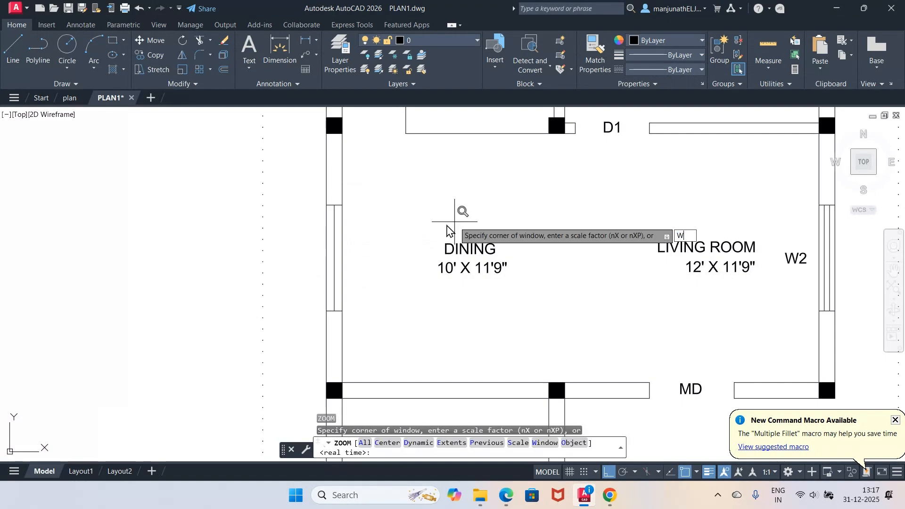
pyautogui.write('w')
pyautogui.press('Return')
pyautogui.click(305, 197)
pyautogui.click(412, 317)
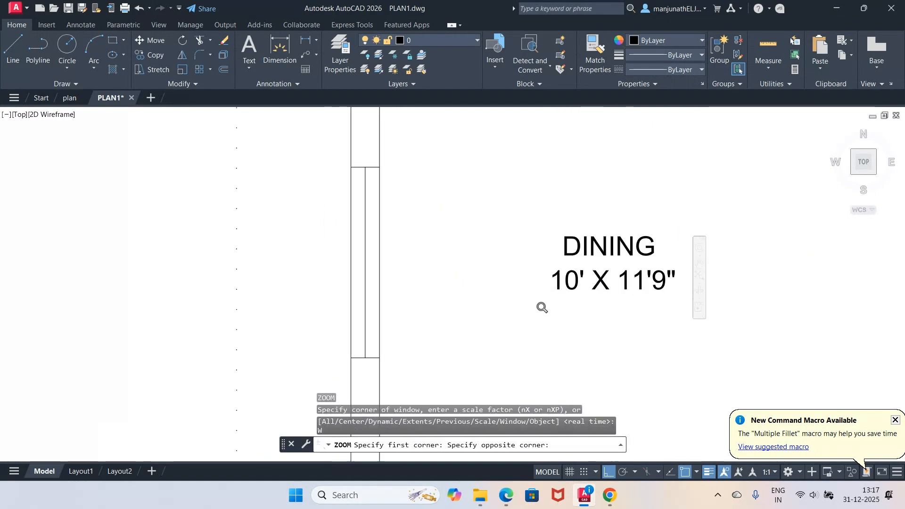
pyautogui.write('o')
pyautogui.press('Return')
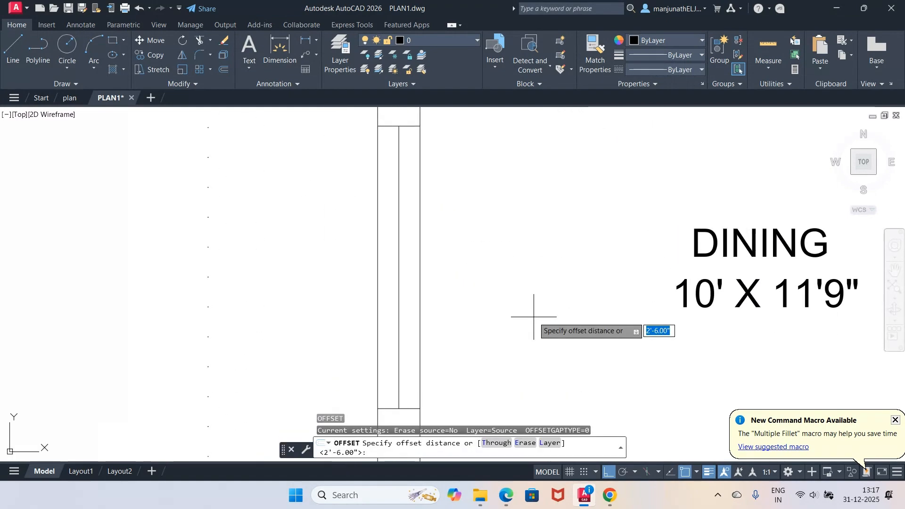
pyautogui.write('1.5')
pyautogui.press('Return')
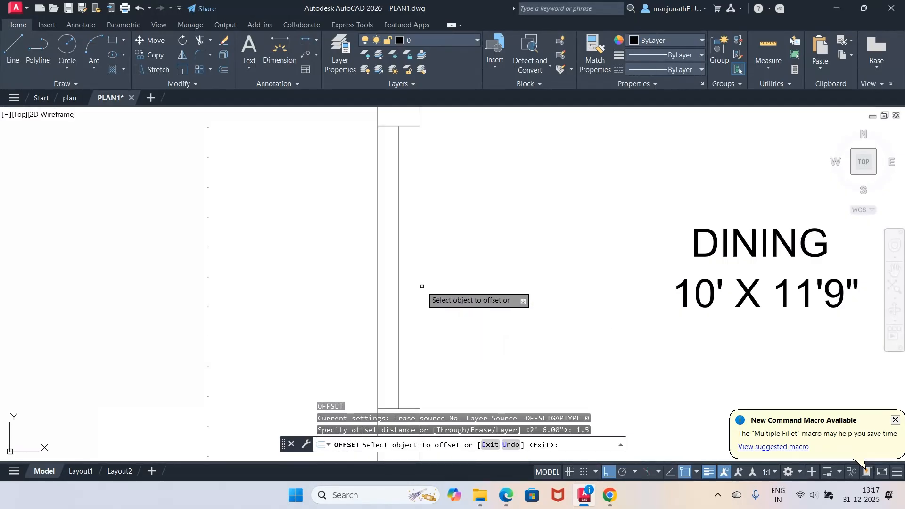
pyautogui.click(399, 284)
pyautogui.click(394, 285)
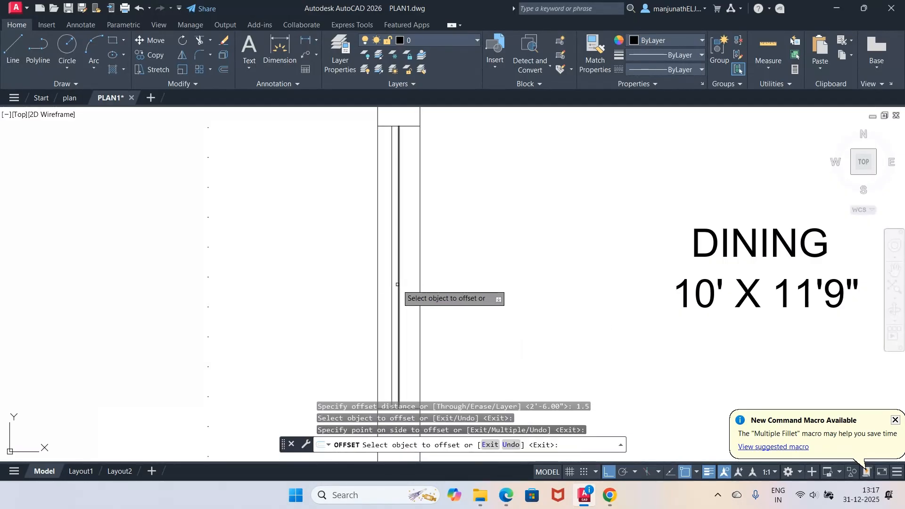
pyautogui.click(397, 285)
pyautogui.click(408, 287)
pyautogui.press('Return')
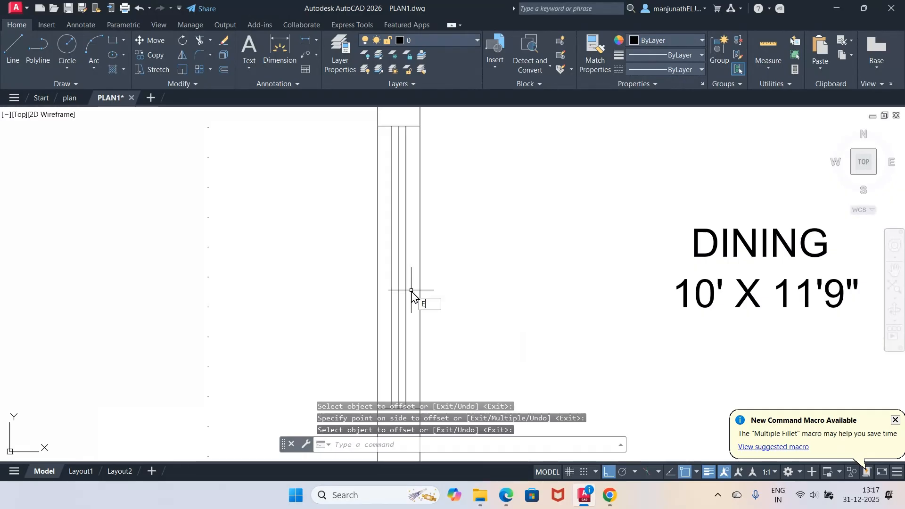
# Erase the centre line between the dining room window's two pane lines.
pyautogui.press('Return')
pyautogui.click(399, 304)
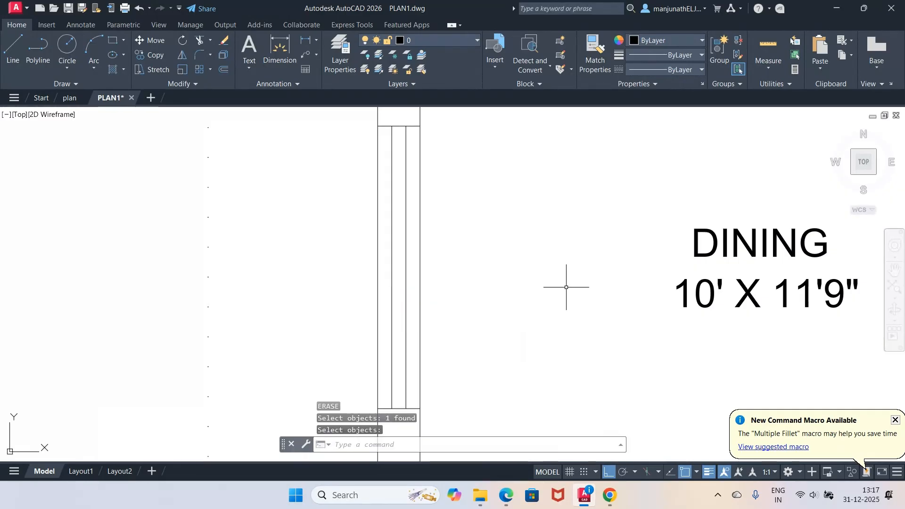
pyautogui.press('Return')
# Assign the dining room window's two jamb lines and two vertical pane lines to the WINDOWS layer.
pyautogui.write('z')
pyautogui.press('Return')
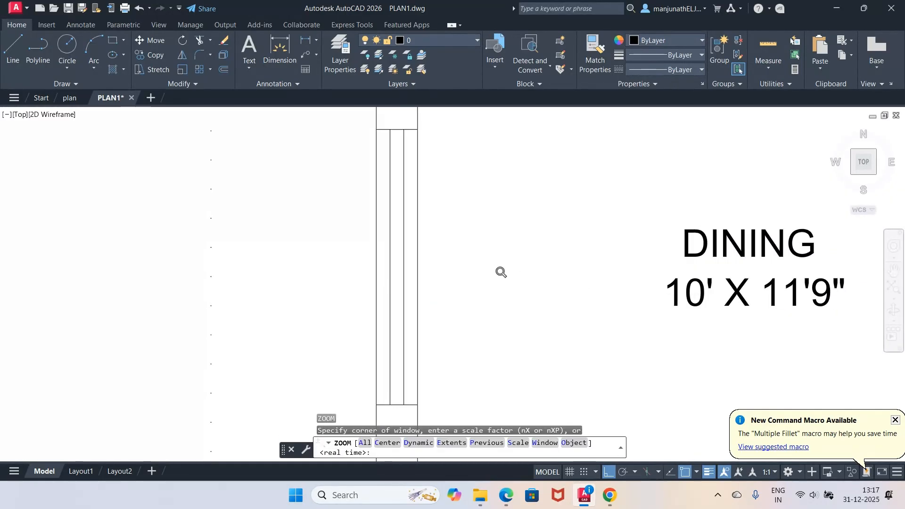
pyautogui.scroll(-4, 305, 208)
pyautogui.write('p')
pyautogui.press('Return')
pyautogui.click(289, 191)
pyautogui.click(384, 323)
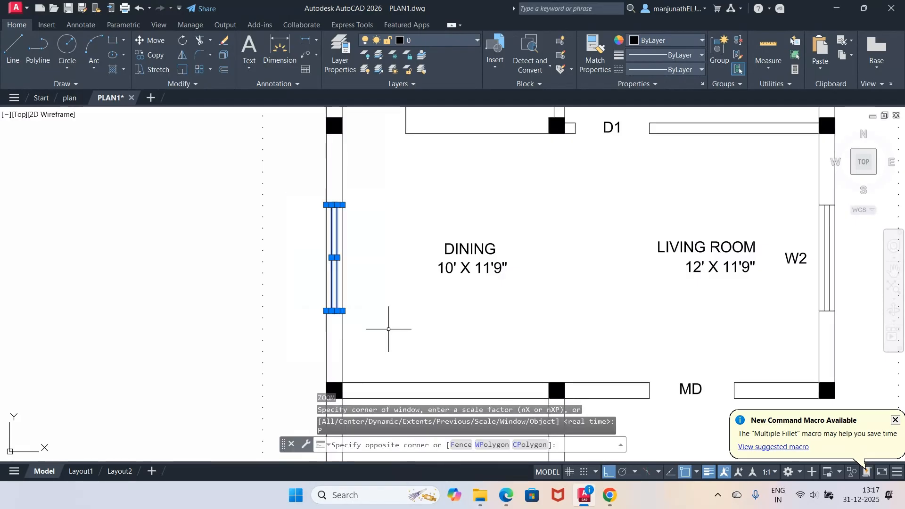
pyautogui.write('ch')
pyautogui.press('Return')
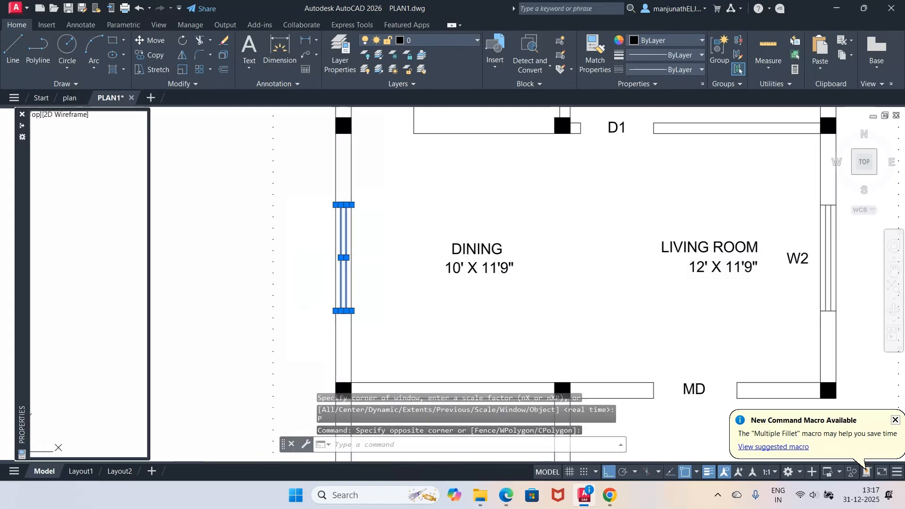
pyautogui.click(74, 164)
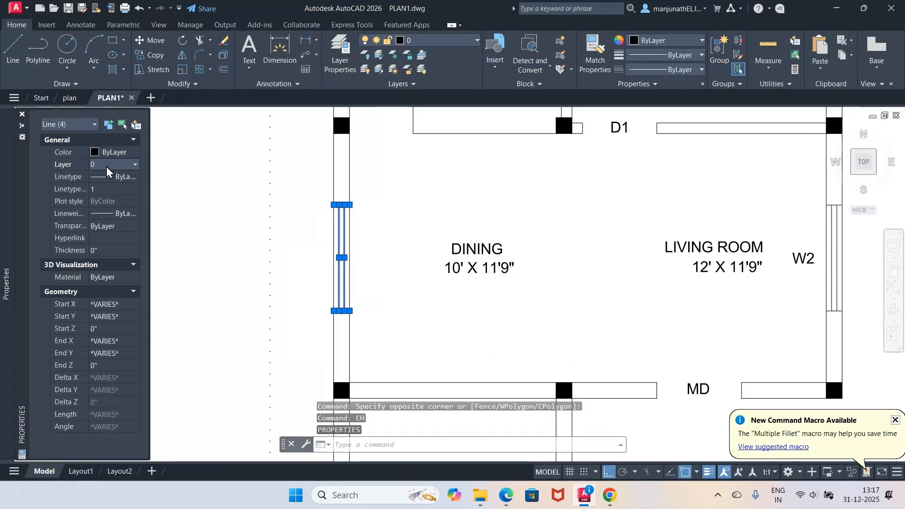
pyautogui.click(135, 165)
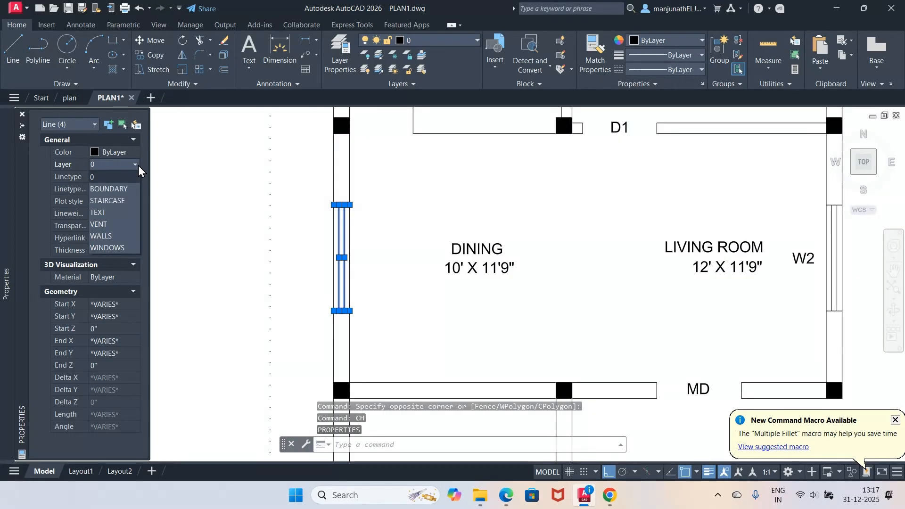
pyautogui.click(120, 246)
pyautogui.click(22, 114)
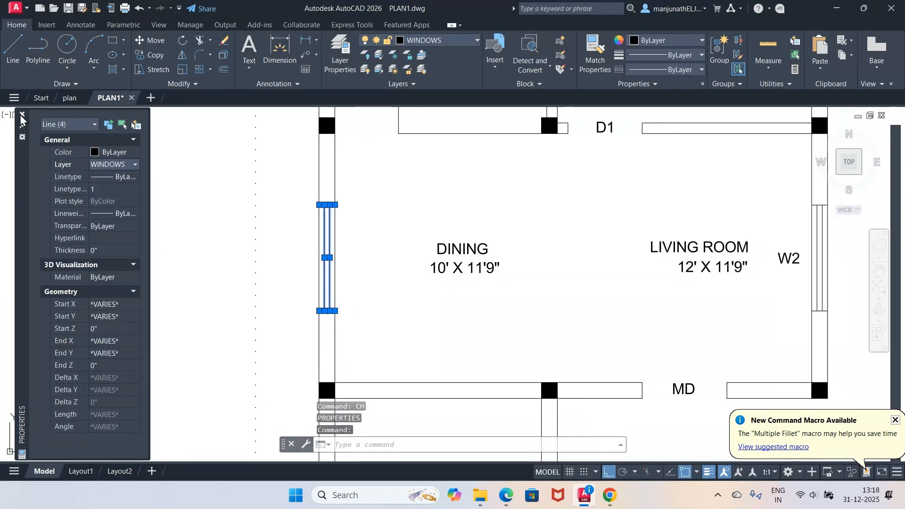
pyautogui.press('Escape')
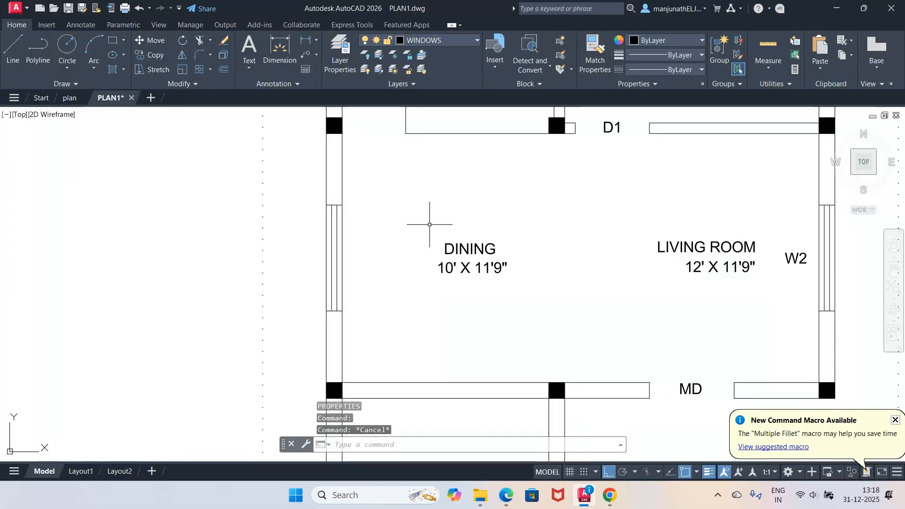
# Copy the living room's W2 tag beside the dining room's left-wall window with Ortho off.
pyautogui.write('co')
pyautogui.press('Return')
pyautogui.click(796, 259)
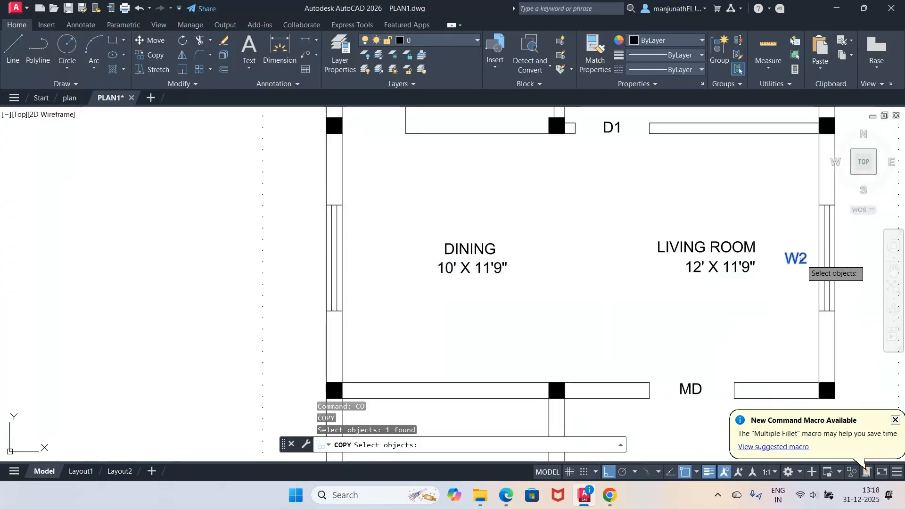
pyautogui.press('Return')
pyautogui.click(801, 269)
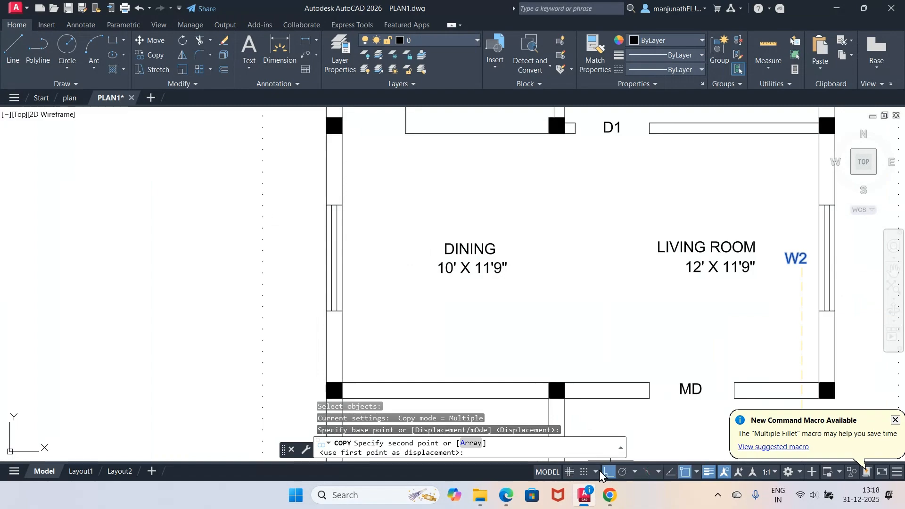
pyautogui.click(365, 265)
pyautogui.press('Return')
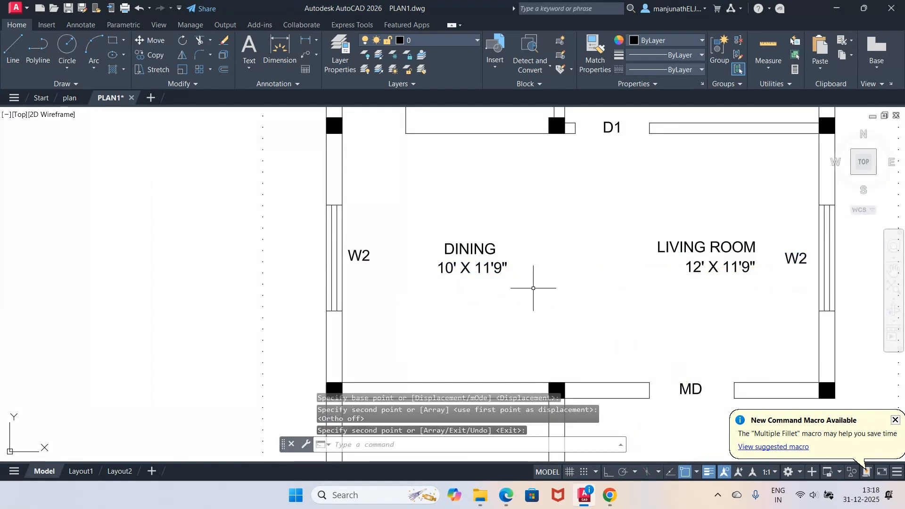
# Check the entrance in the reference PDF and offset both MD opening jamb lines 1' outward, away from the opening.
pyautogui.write('z')
pyautogui.press('Return')
pyautogui.write('p')
pyautogui.press('Return')
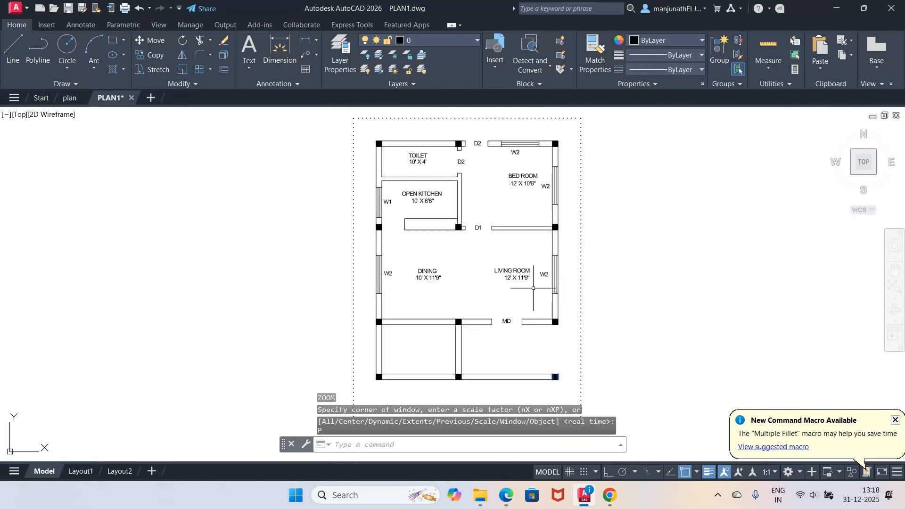
pyautogui.click(504, 499)
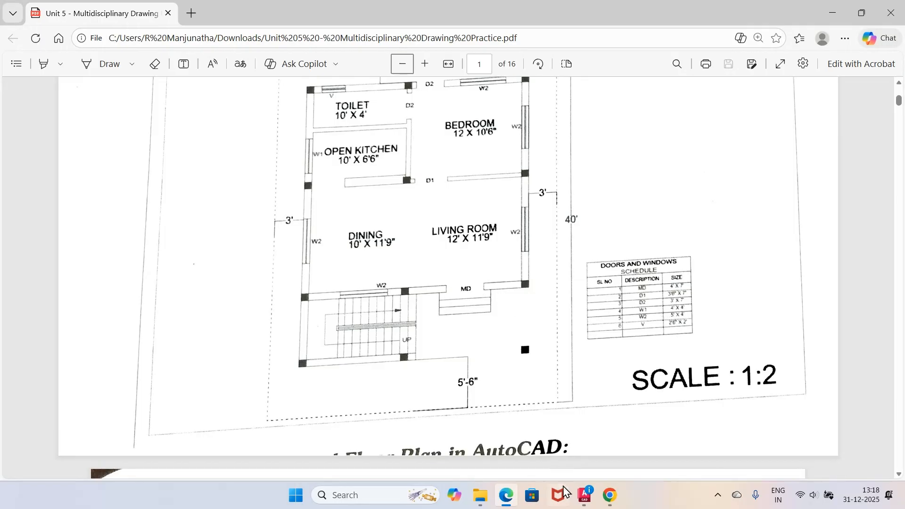
pyautogui.click(580, 499)
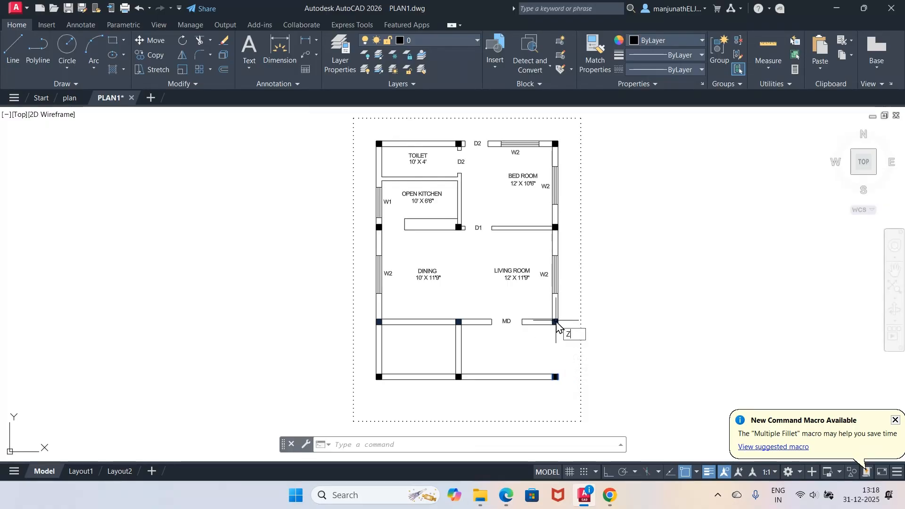
pyautogui.write('Z')
pyautogui.press('Return')
pyautogui.write('W')
pyautogui.press('Return')
pyautogui.click(422, 289)
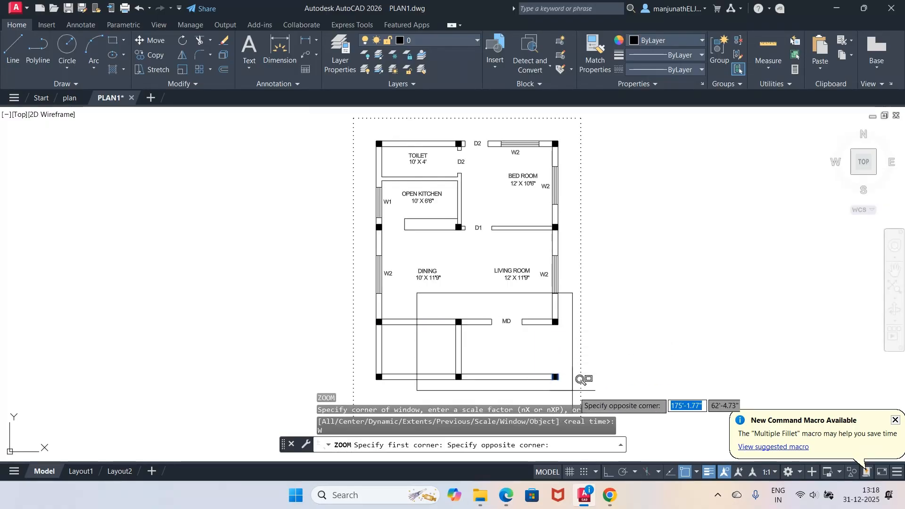
pyautogui.click(584, 391)
pyautogui.write('o')
pyautogui.press('Return')
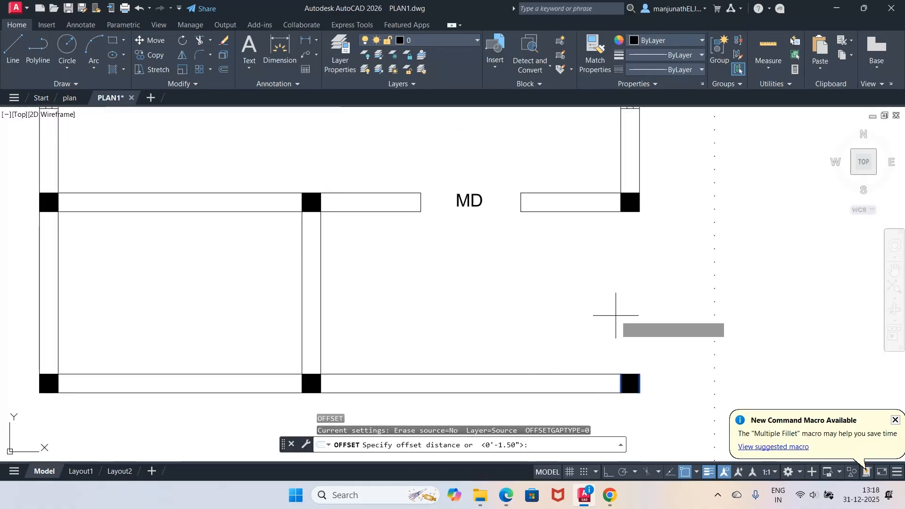
pyautogui.write("1'")
pyautogui.press('Return')
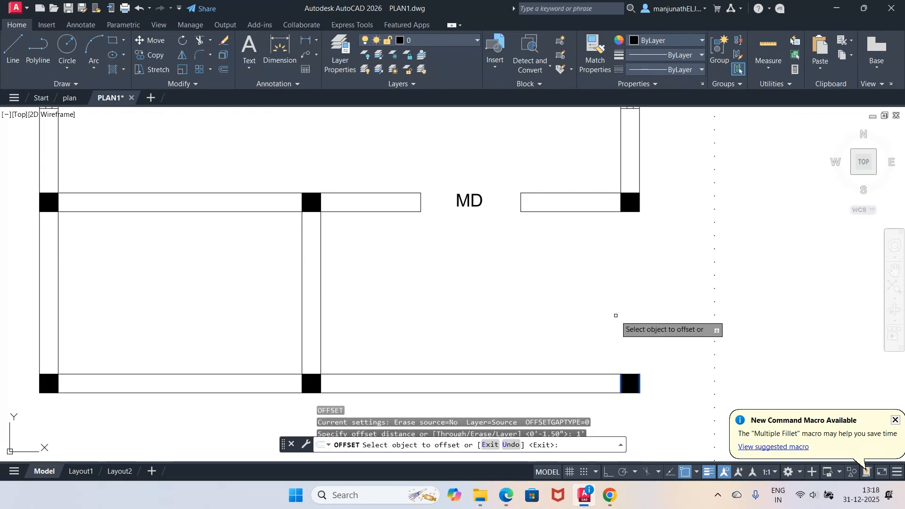
pyautogui.click(420, 204)
pyautogui.click(412, 202)
pyautogui.click(521, 203)
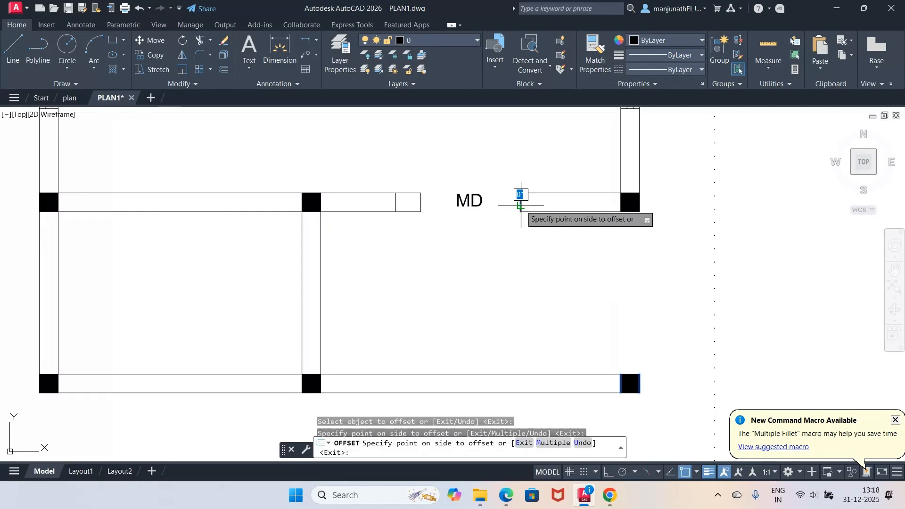
pyautogui.click(532, 206)
pyautogui.press('Return')
# Offset the lower wall line on the right side of the MD opening downward by 10'.
pyautogui.press('Return')
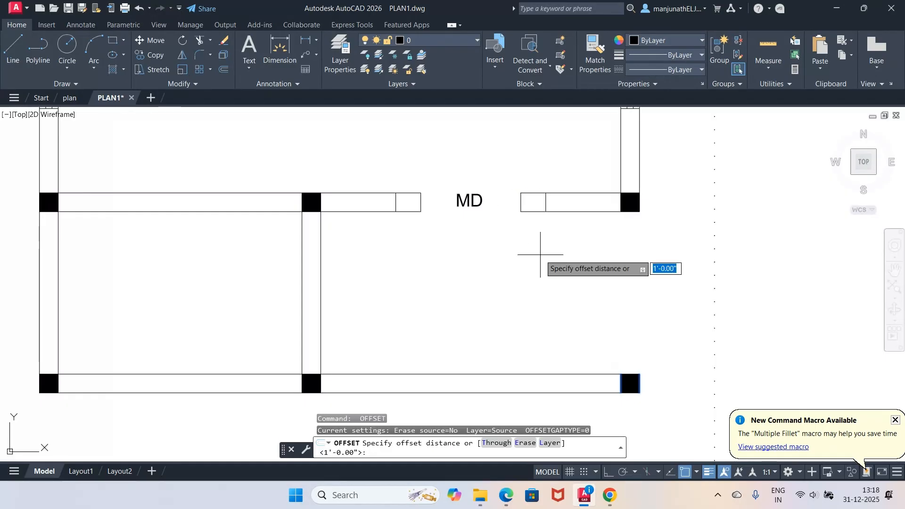
pyautogui.write('O')
pyautogui.press('Return')
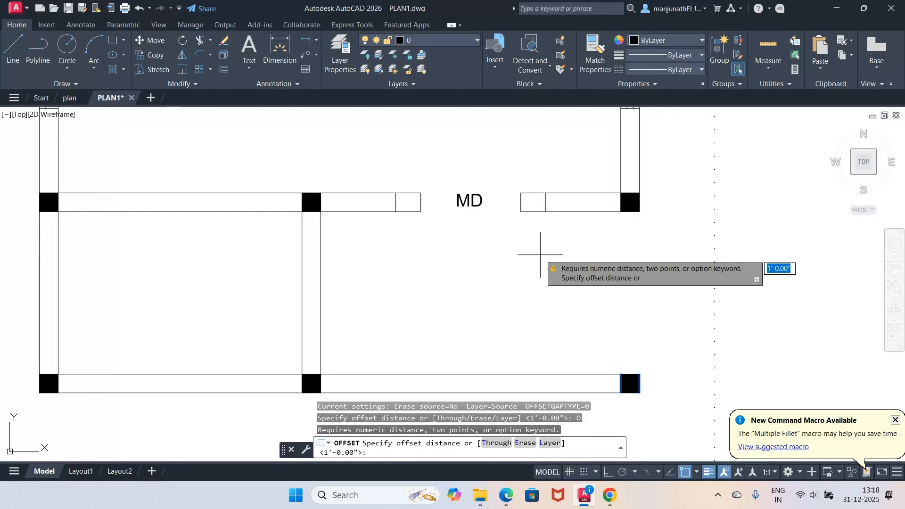
pyautogui.write('10')
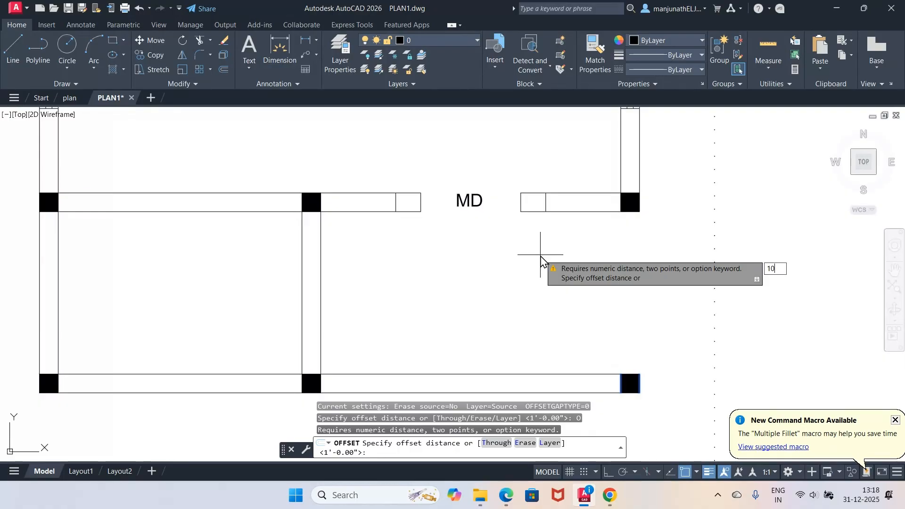
pyautogui.write("'")
pyautogui.press('Return')
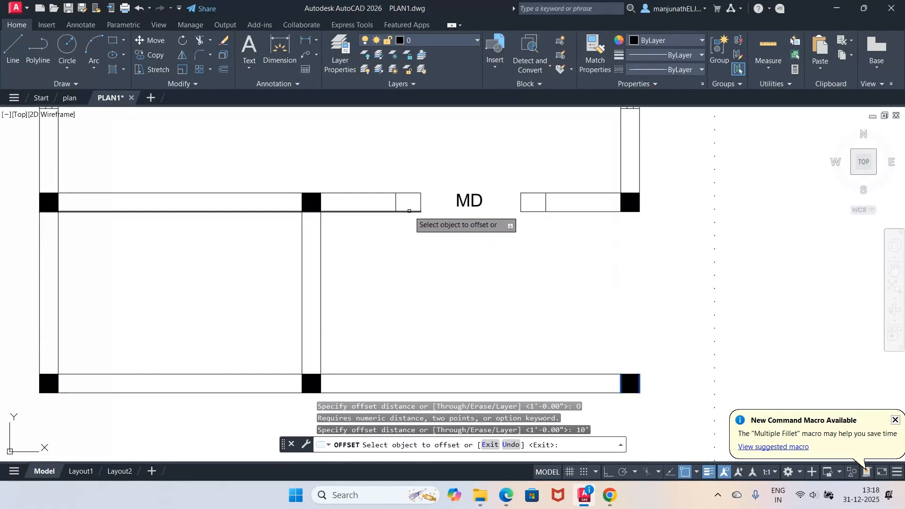
pyautogui.click(537, 212)
pyautogui.click(539, 227)
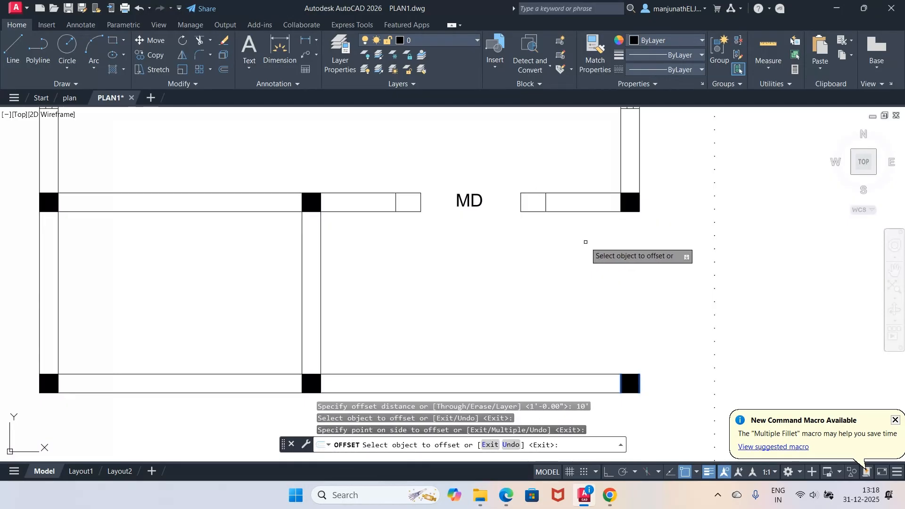
# Undo the previous offset and offset the lower wall line beside the main door downward three times at 10" spacing.
pyautogui.press('Escape')
pyautogui.hotkey('ctrl', 'z')
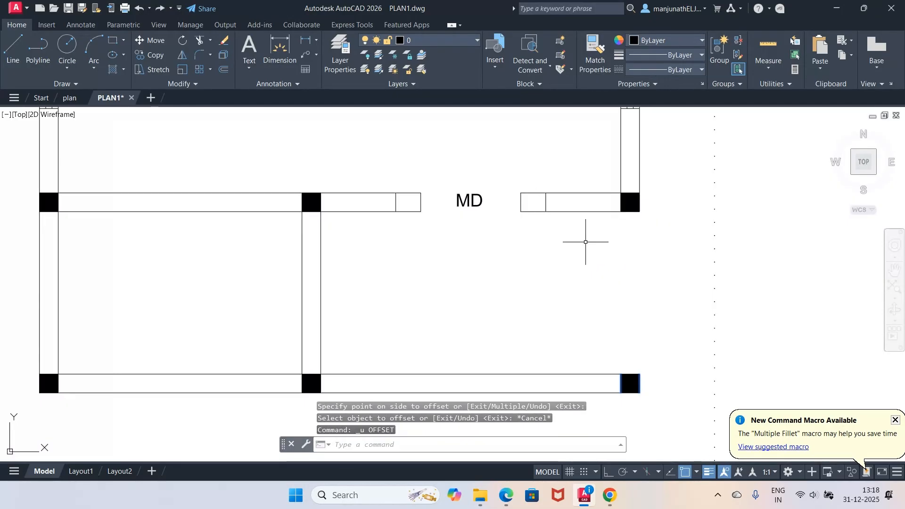
pyautogui.press('Return')
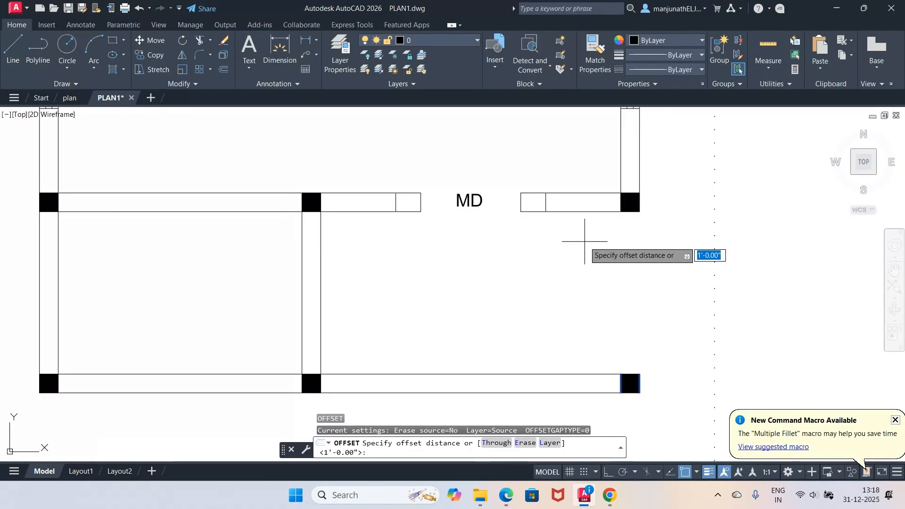
pyautogui.write('10')
pyautogui.press('Return')
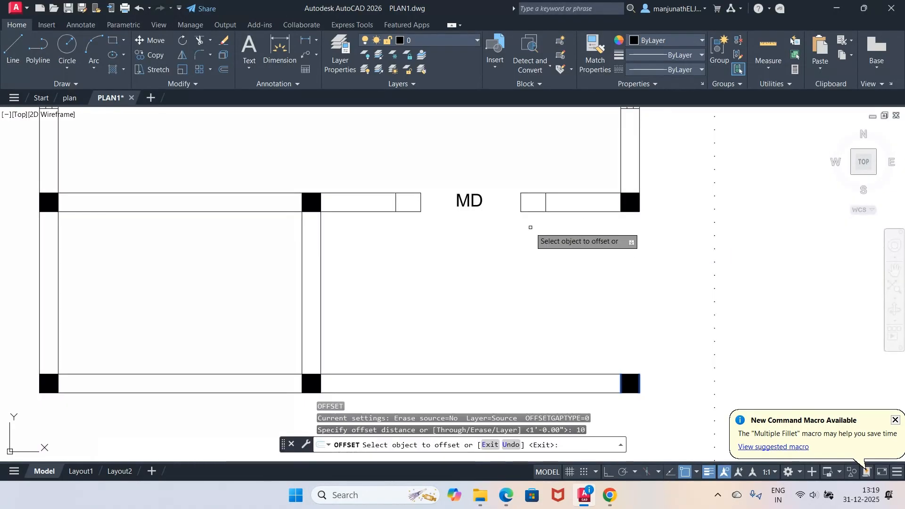
pyautogui.click(533, 233)
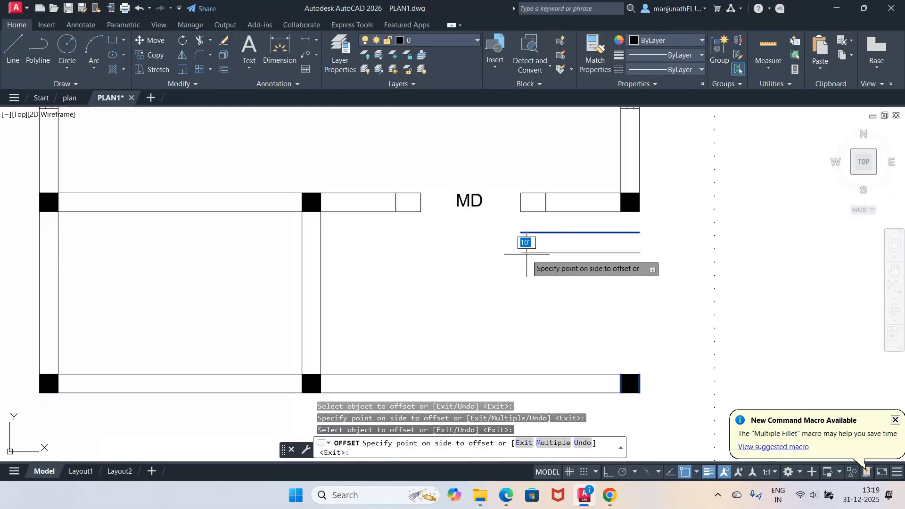
pyautogui.click(527, 254)
pyautogui.click(528, 253)
pyautogui.click(525, 279)
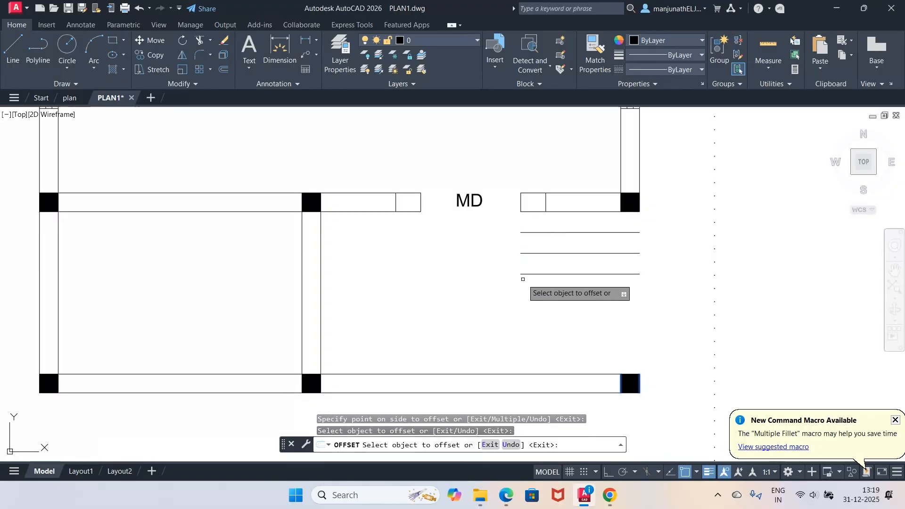
# Fillet the lowest offset line with the short vertical lines on both sides of the MD opening to close the entrance steps' outline.
pyautogui.press('Return')
pyautogui.write('F')
pyautogui.press('Return')
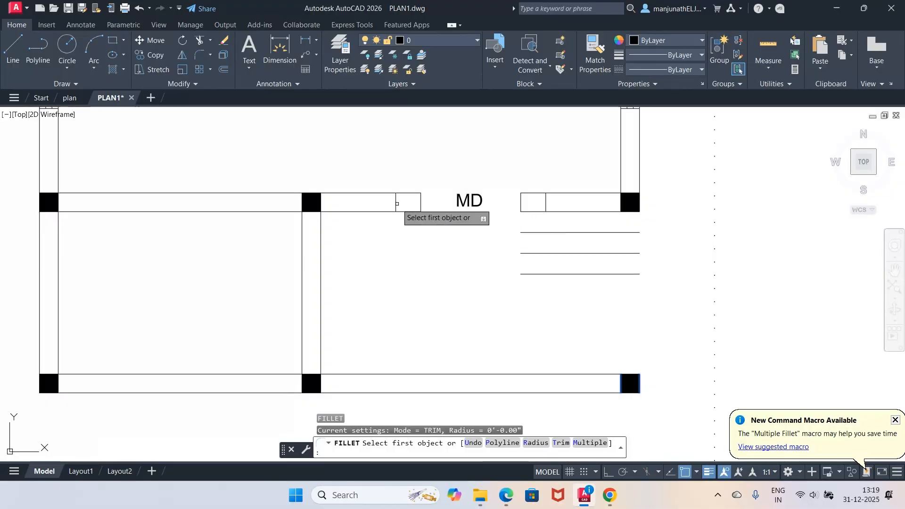
pyautogui.click(396, 203)
pyautogui.click(527, 273)
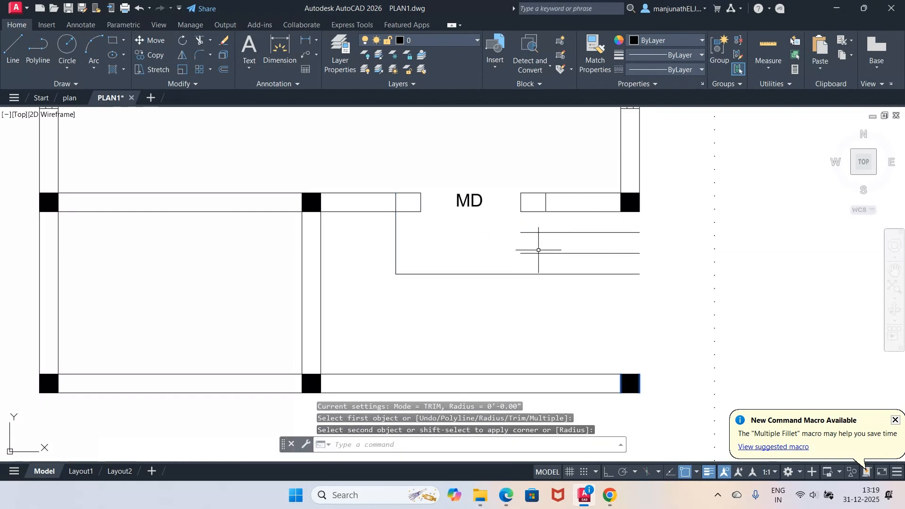
pyautogui.press('Return')
pyautogui.click(530, 273)
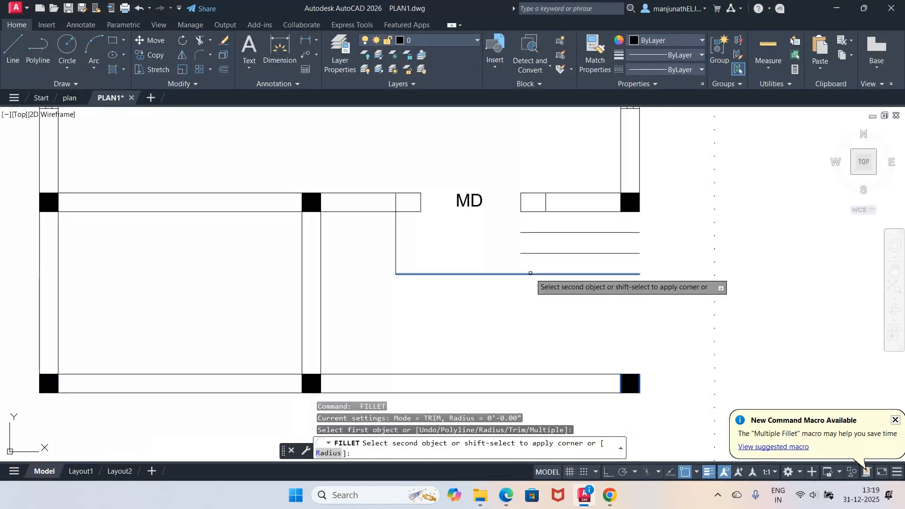
pyautogui.click(545, 207)
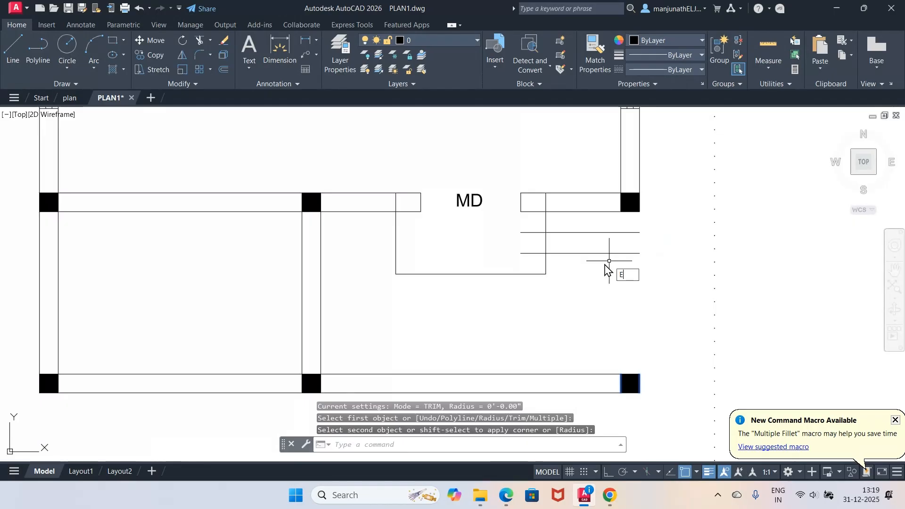
pyautogui.write('E')
pyautogui.press('Return')
pyautogui.moveTo(532, 226); pyautogui.dragTo(531, 267)
pyautogui.click(532, 251)
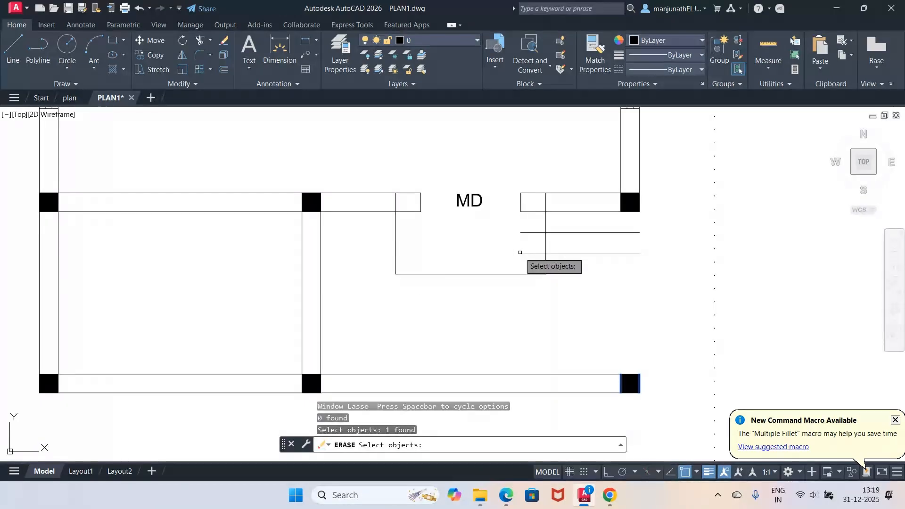
pyautogui.press('Escape')
pyautogui.press('Escape')
pyautogui.press('Escape')
# Extend the two inner tread lines to the left edge of the entrance steps and trim their overhang past the right edge.
pyautogui.write('EX')
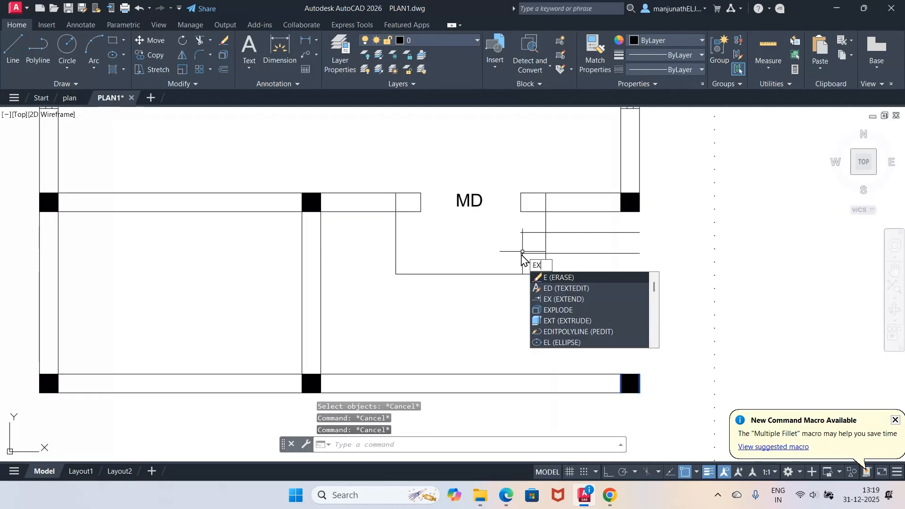
pyautogui.press('Return')
pyautogui.moveTo(530, 224); pyautogui.dragTo(525, 256)
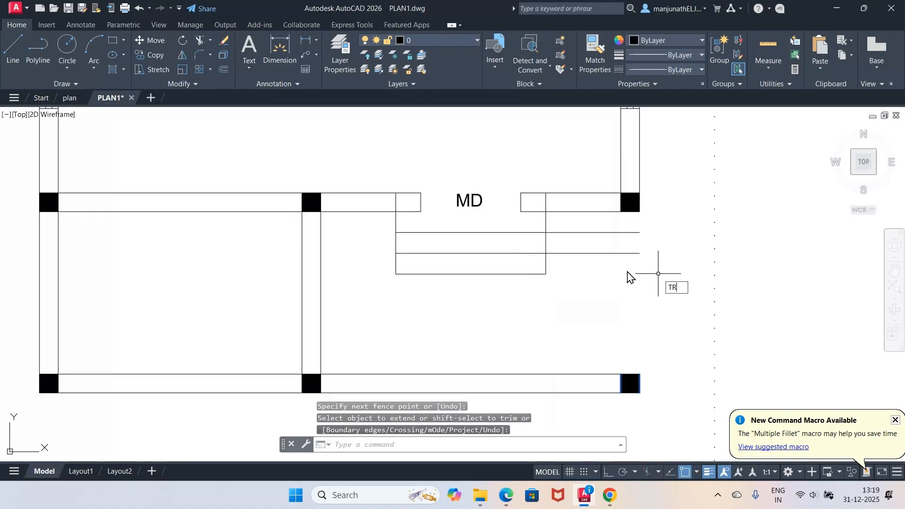
pyautogui.write('TR')
pyautogui.press('Return')
pyautogui.moveTo(564, 219); pyautogui.dragTo(566, 276)
pyautogui.press('Return')
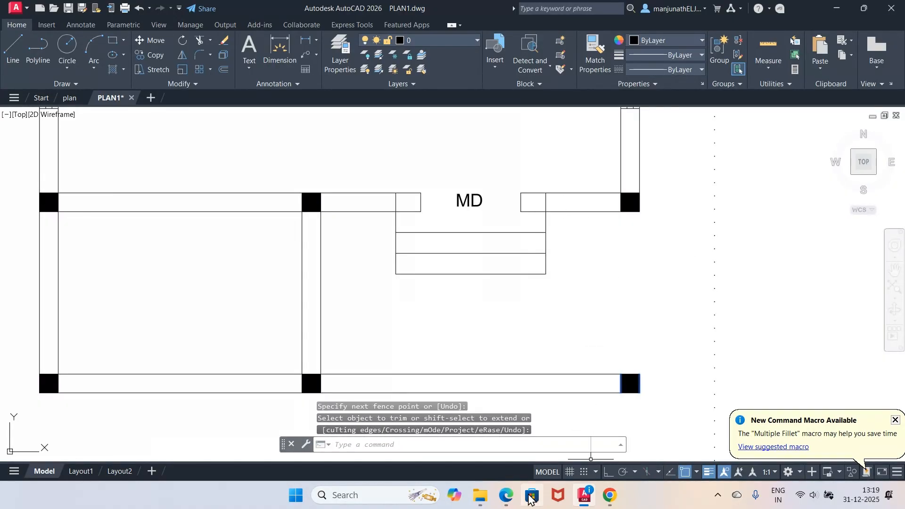
# Trim the entrance steps' left and right side lines where they cross the wall on either side of the MD opening.
pyautogui.click(509, 501)
pyautogui.click(509, 500)
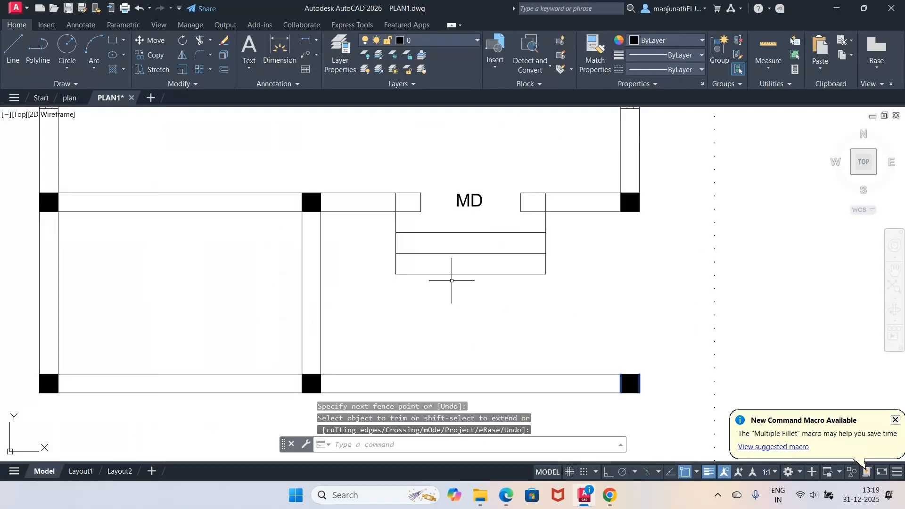
pyautogui.press('Return')
pyautogui.click(395, 204)
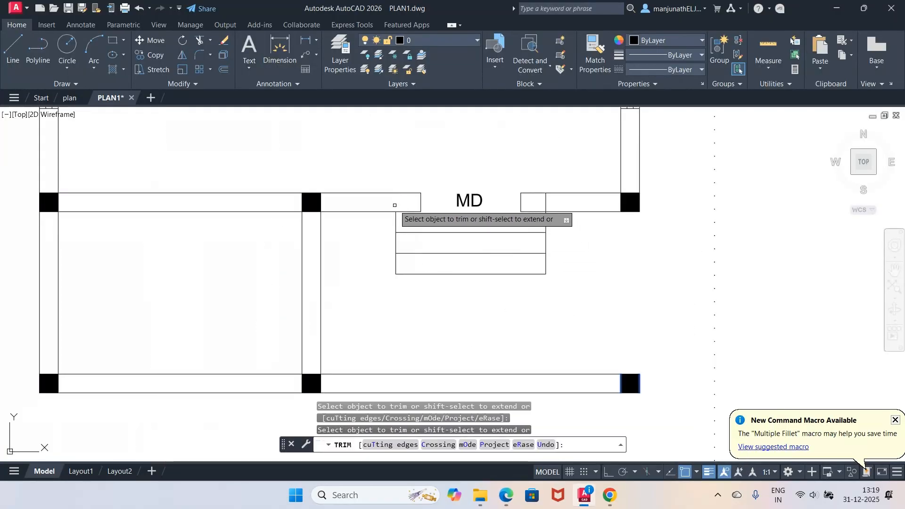
pyautogui.click(544, 196)
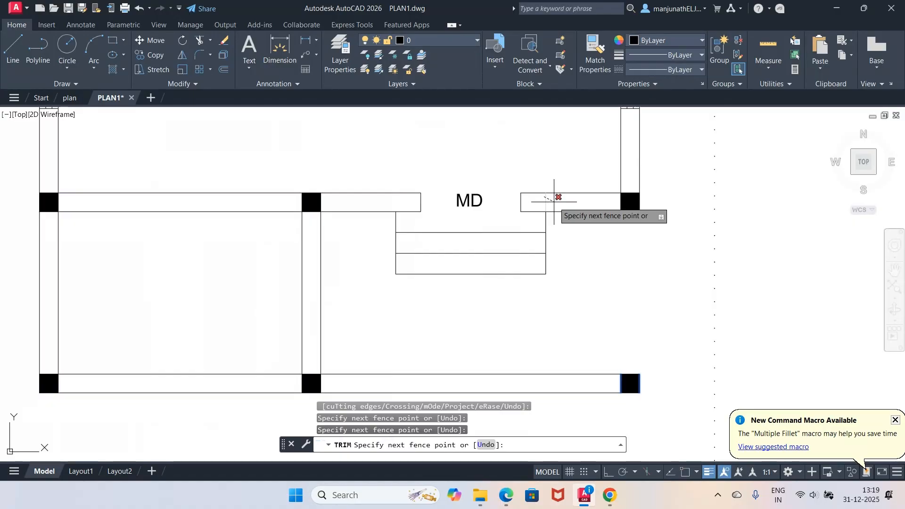
pyautogui.click(554, 201)
pyautogui.press('Return')
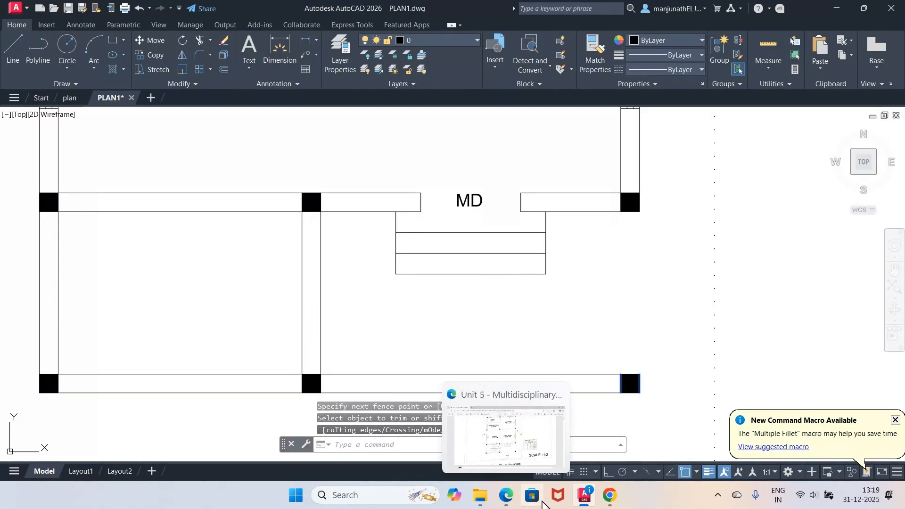
# Check the reference floor plan PDF in Edge, return to AutoCAD and offset the staircase room's left inner wall line 3' to the right.
pyautogui.click(505, 495)
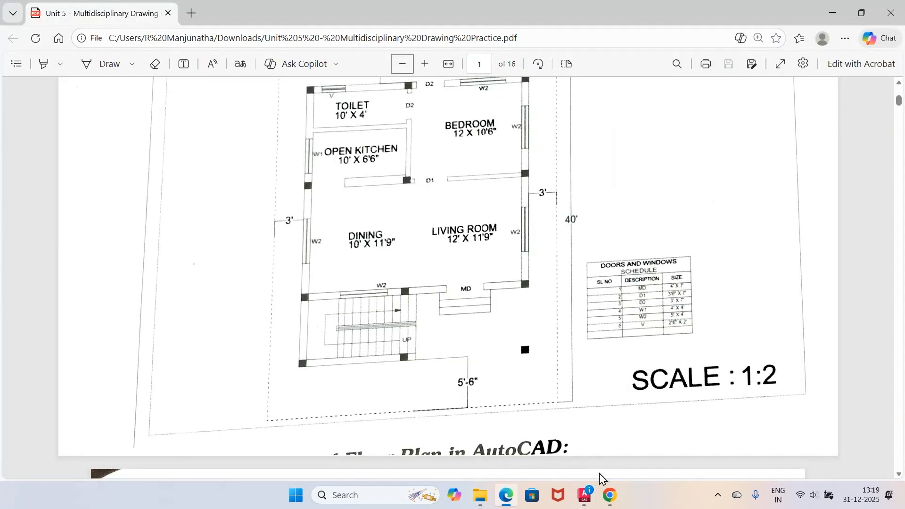
pyautogui.click(584, 494)
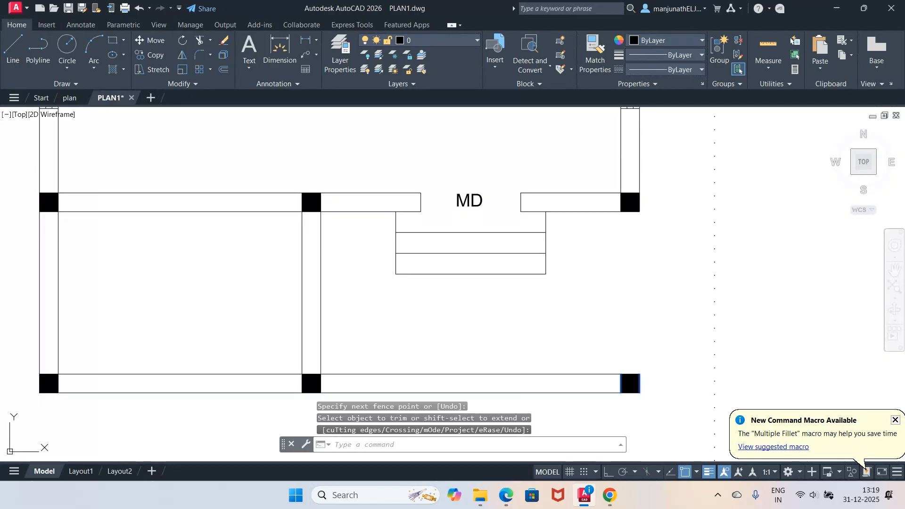
pyautogui.press('Escape')
pyautogui.write('o')
pyautogui.press('Return')
pyautogui.write("3'")
pyautogui.press('Return')
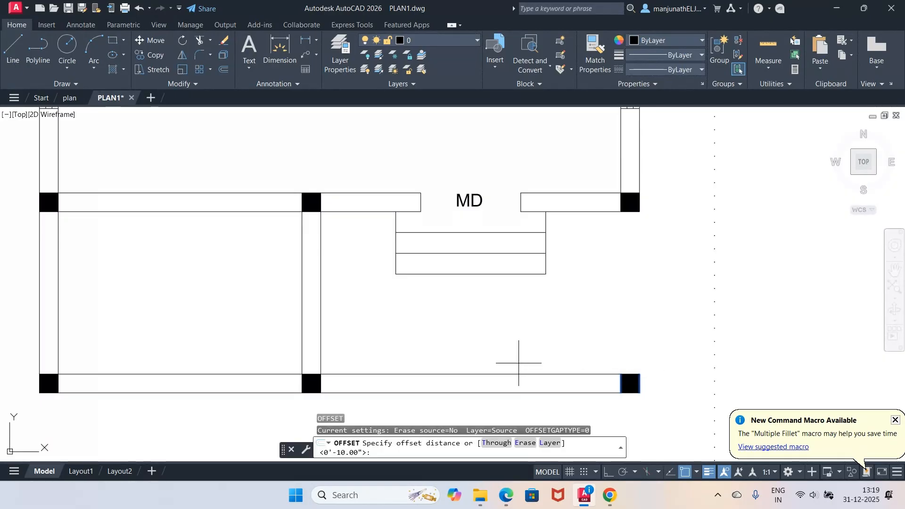
pyautogui.click(58, 304)
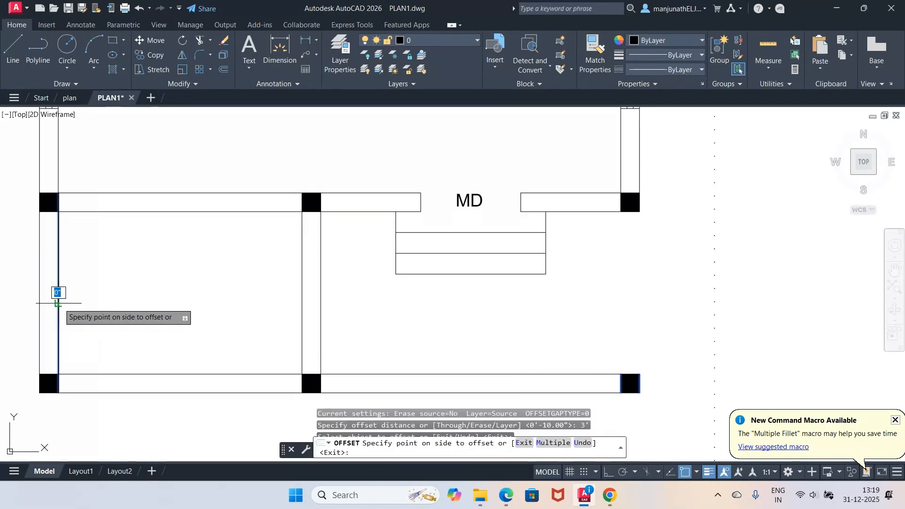
pyautogui.click(107, 307)
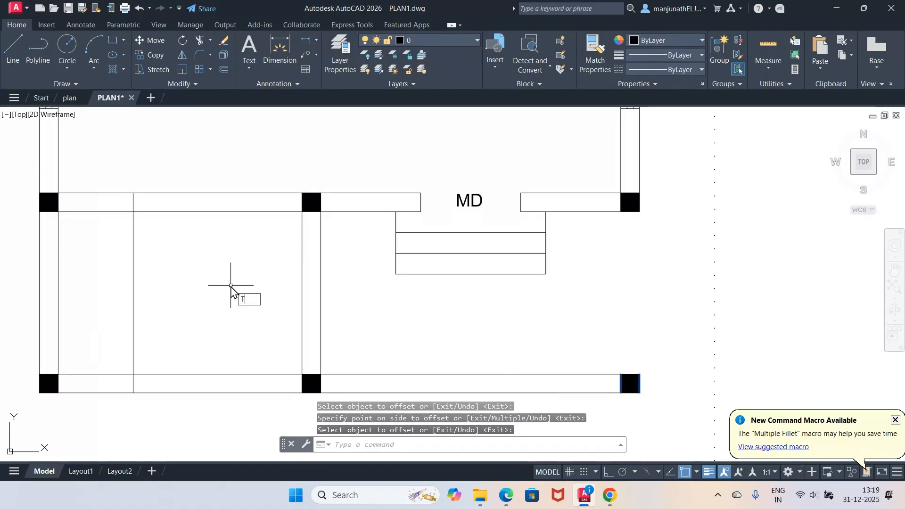
pyautogui.press('Escape')
# Trim both ends of the 3' offset line where it passes through the staircase room's upper and lower walls.
pyautogui.write('tr')
pyautogui.press('Return')
pyautogui.click(134, 203)
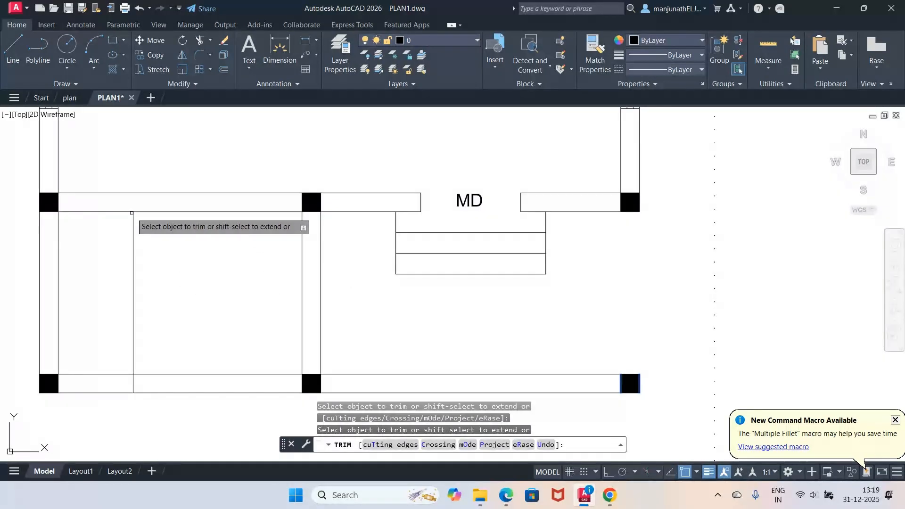
pyautogui.click(134, 383)
pyautogui.press('Return')
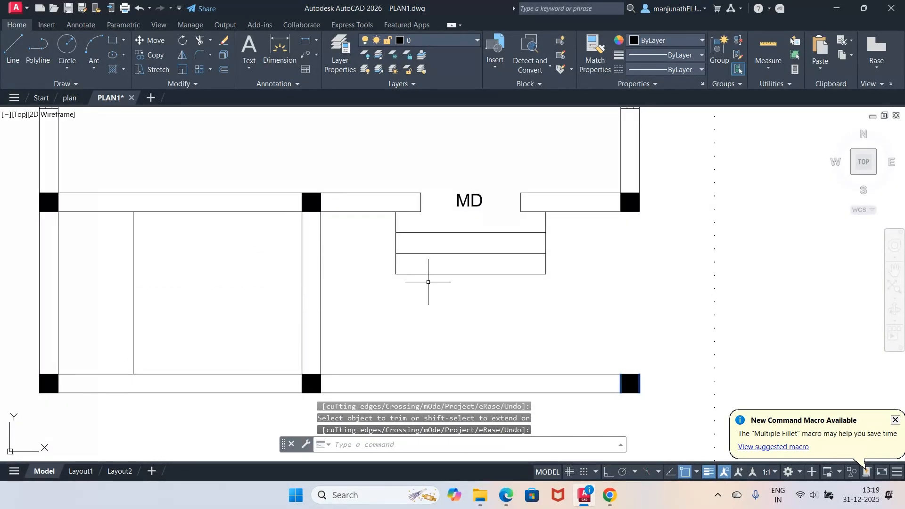
# With Ortho on, draw a horizontal line from the midpoint of the first stair line to beyond the staircase room's right wall.
pyautogui.write('l')
pyautogui.press('Return')
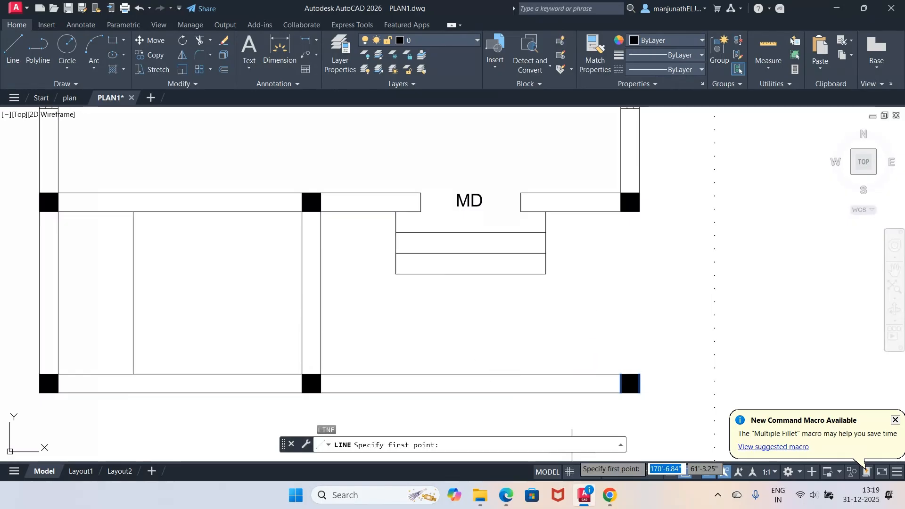
pyautogui.click(608, 472)
pyautogui.click(133, 293)
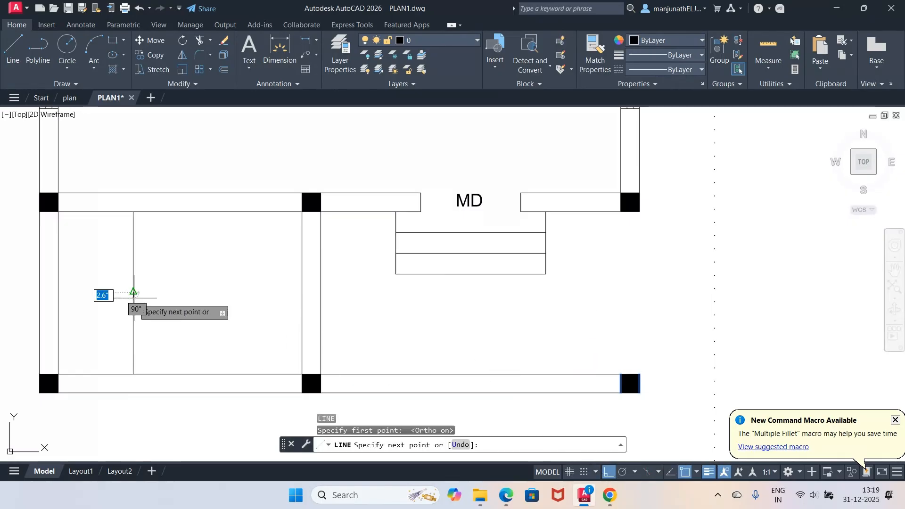
pyautogui.click(402, 300)
pyautogui.press('Return')
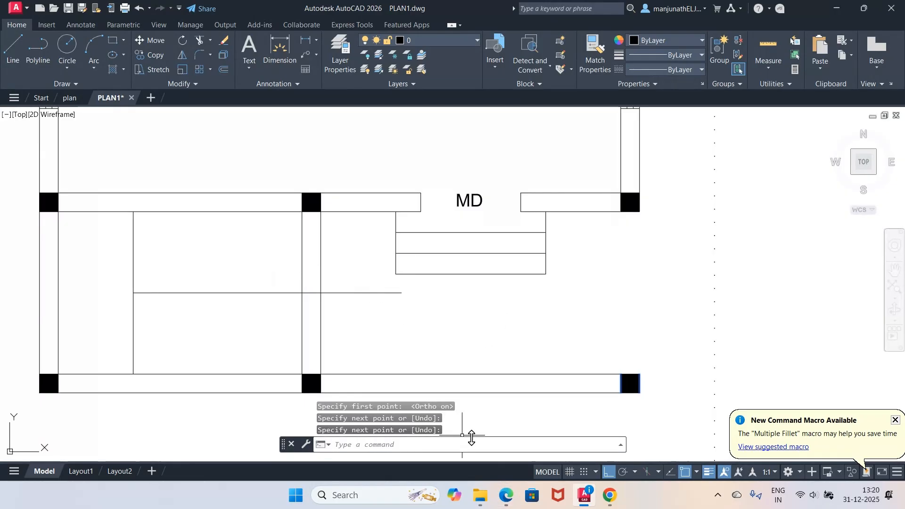
# Check the reference plan in Edge, return to AutoCAD and offset the first stair line rightward seven times at 10" spacing.
pyautogui.click(505, 494)
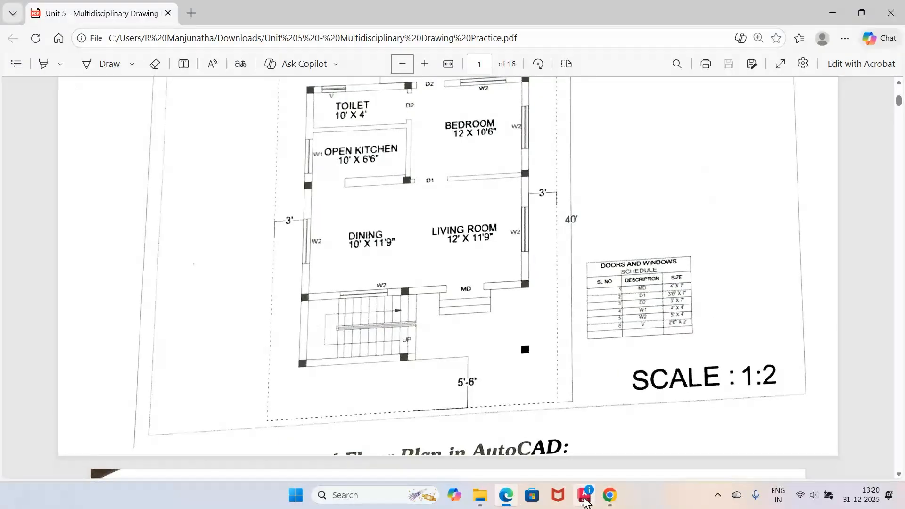
pyautogui.click(583, 496)
pyautogui.write('o')
pyautogui.press('Return')
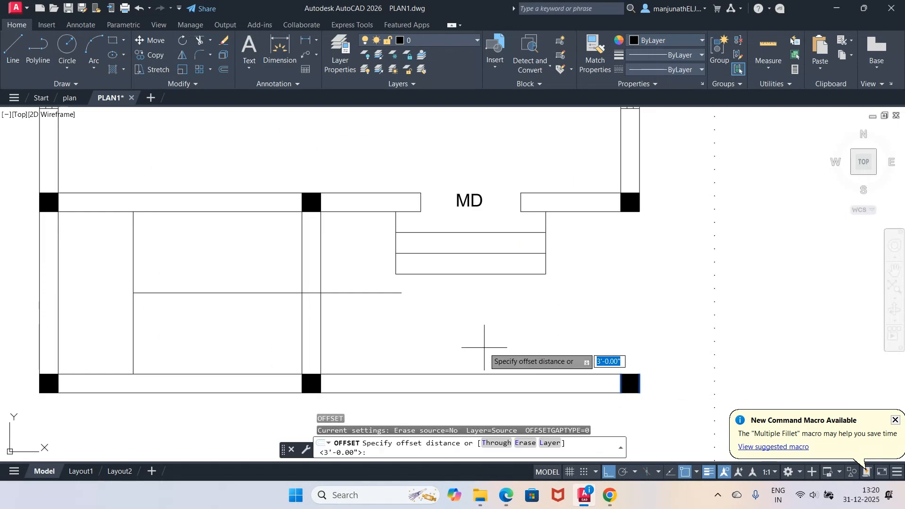
pyautogui.write('1')
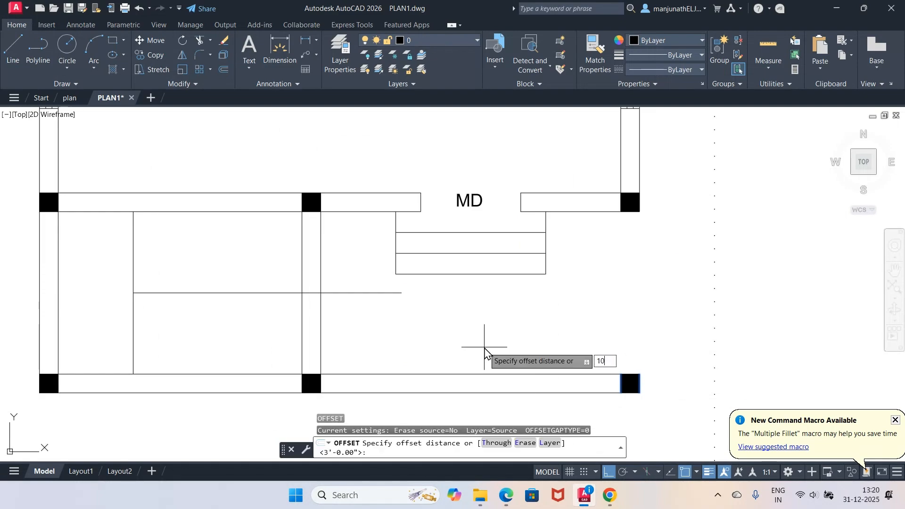
pyautogui.write('0')
pyautogui.press('Return')
pyautogui.click(135, 323)
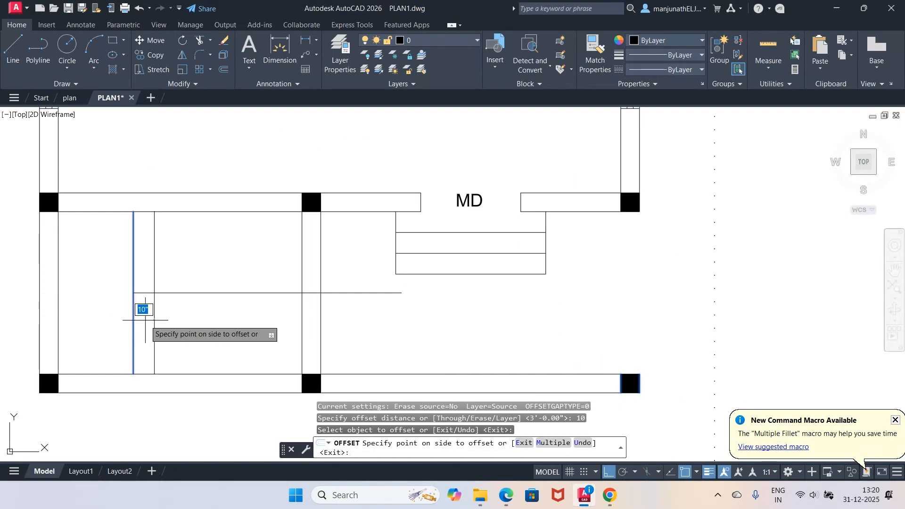
pyautogui.click(145, 320)
pyautogui.click(154, 321)
pyautogui.click(166, 321)
pyautogui.click(175, 322)
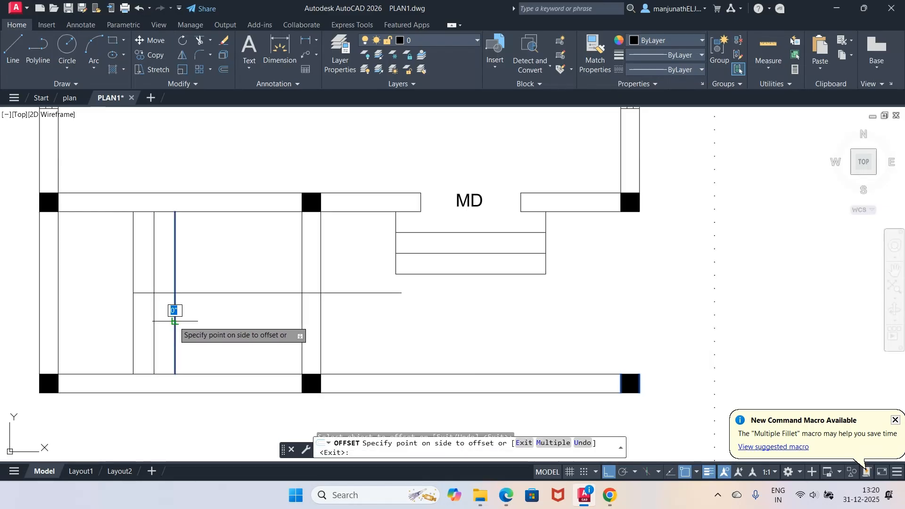
pyautogui.click(185, 321)
pyautogui.click(195, 321)
pyautogui.click(207, 323)
pyautogui.click(217, 324)
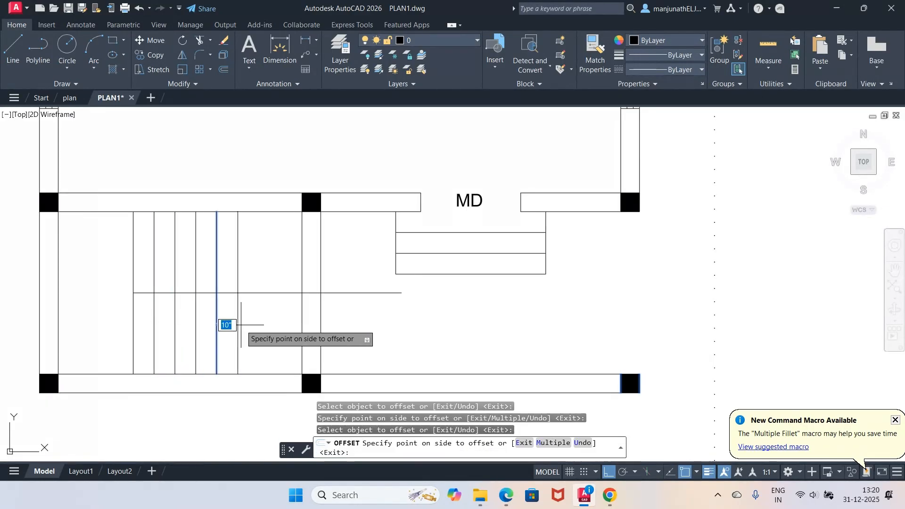
pyautogui.click(241, 325)
pyautogui.click(237, 324)
pyautogui.click(252, 325)
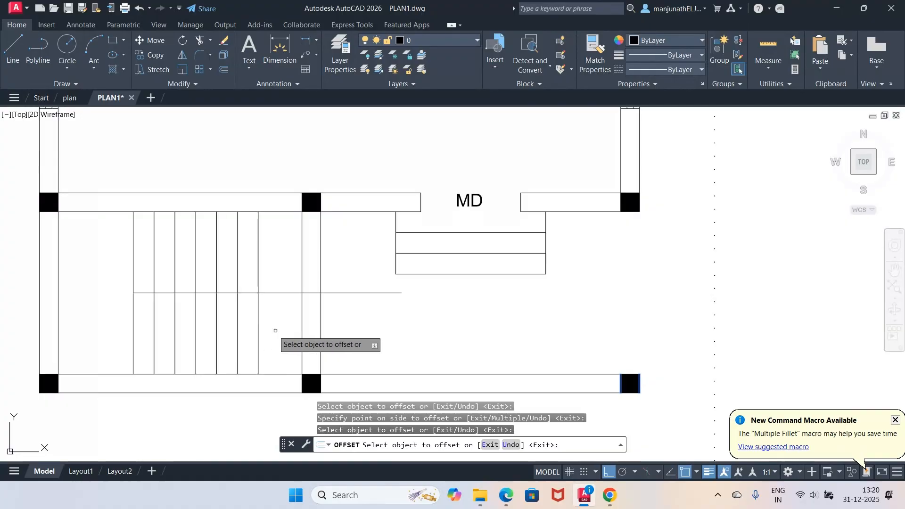
pyautogui.click(259, 330)
pyautogui.click(268, 330)
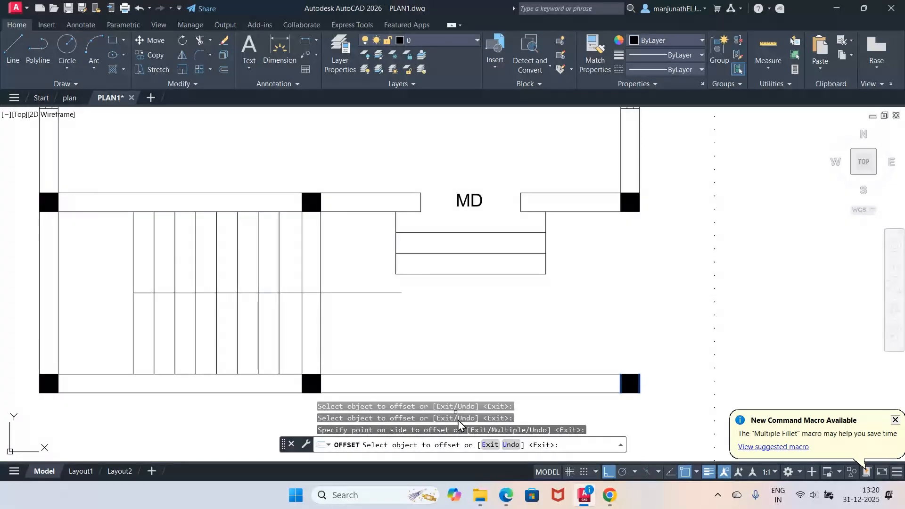
# Check the reference plan in Edge, return to AutoCAD and offset the outer line of the staircase room's right wall 10" to the right.
pyautogui.click(481, 495)
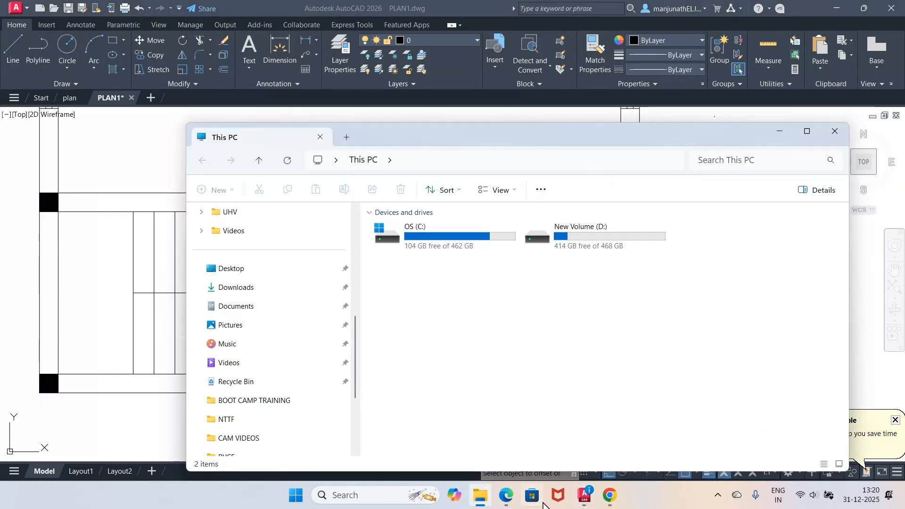
pyautogui.click(508, 500)
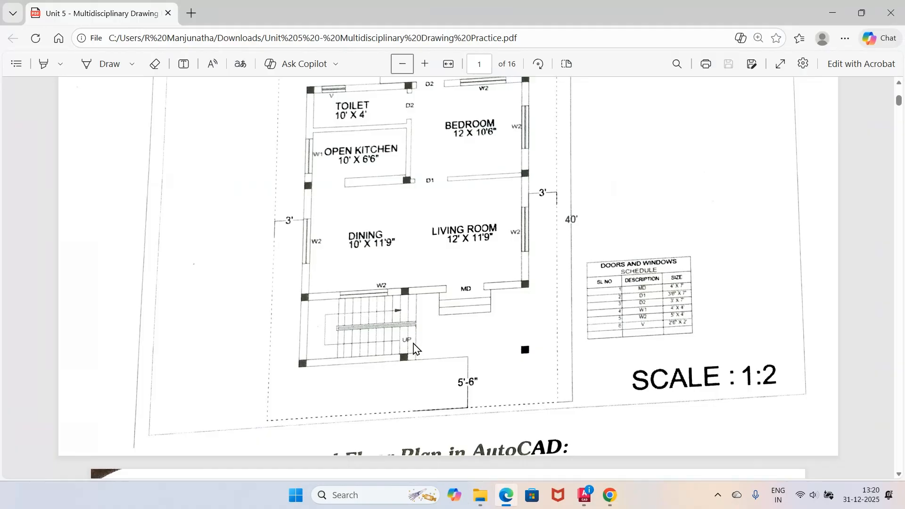
pyautogui.click(584, 495)
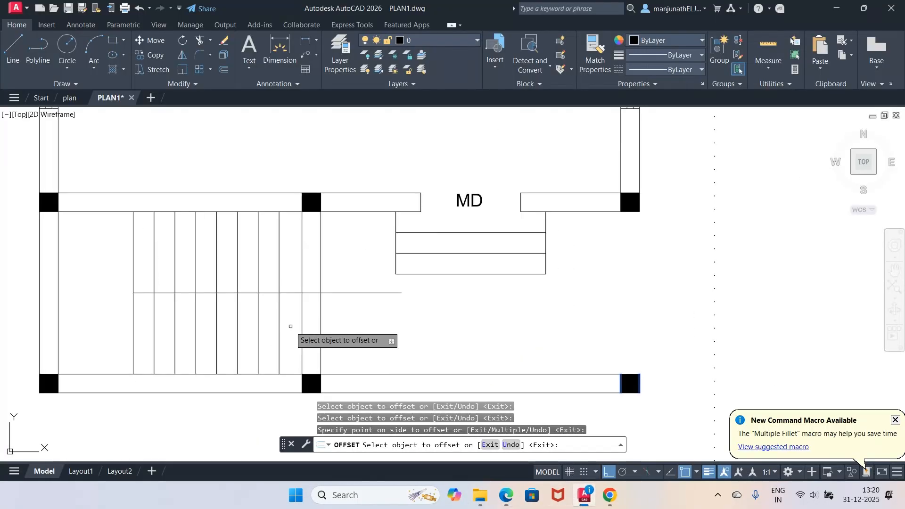
pyautogui.click(320, 323)
pyautogui.click(332, 324)
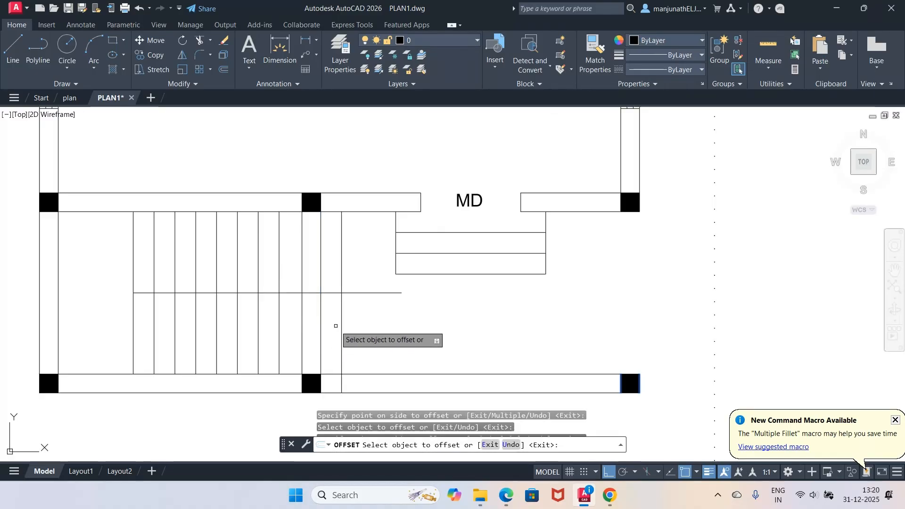
pyautogui.press('Return')
# Trim the new stair line's end through the lower wall and the stair midline's overhang beyond that line.
pyautogui.click(507, 496)
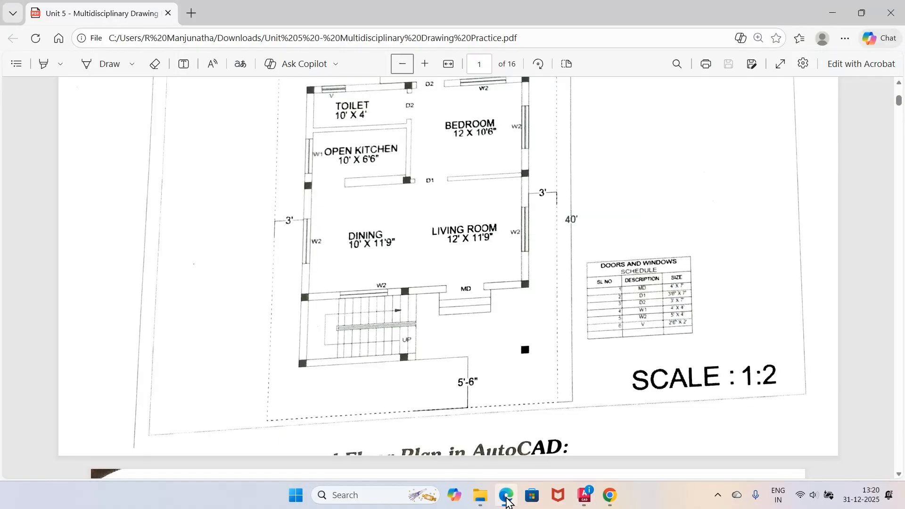
pyautogui.click(507, 495)
pyautogui.write('tr')
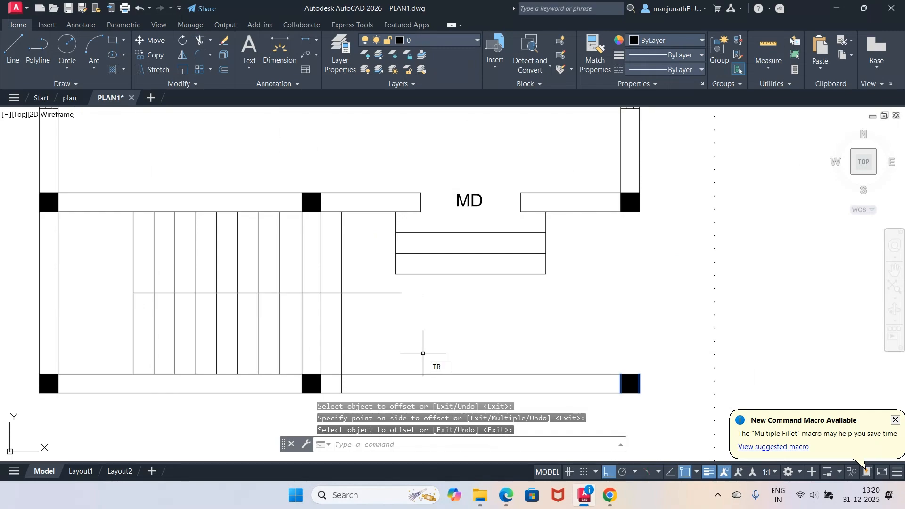
pyautogui.press('Return')
pyautogui.click(342, 383)
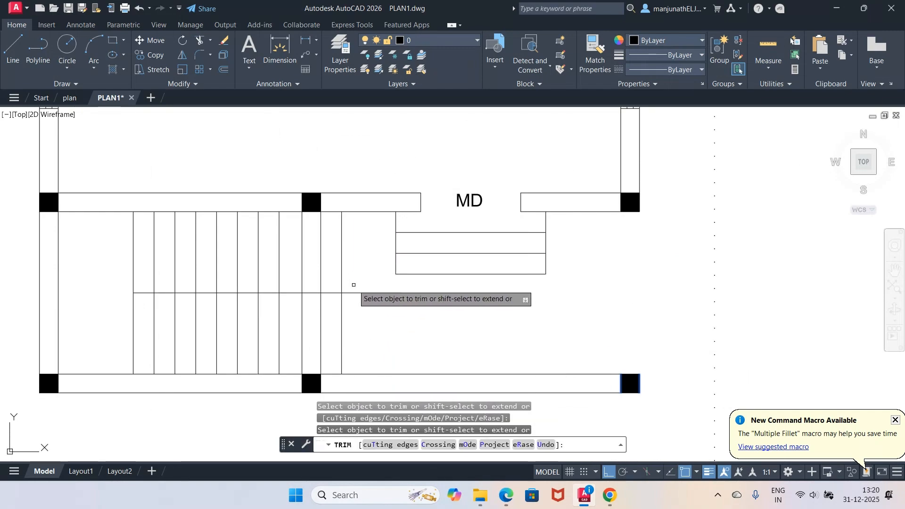
pyautogui.moveTo(354, 288); pyautogui.dragTo(360, 302)
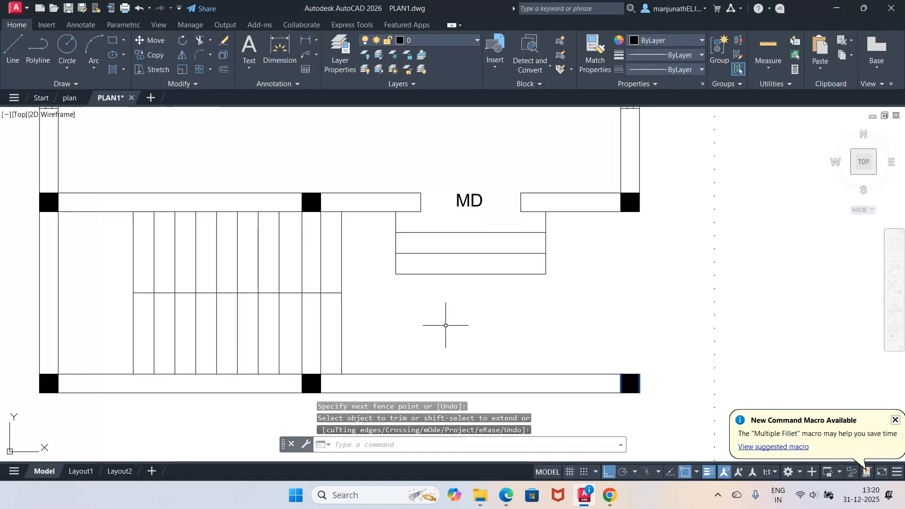
# Recheck the reference plan in Edge, then fillet the last stair line with the lower wall's outer line at zero radius.
pyautogui.click(513, 500)
pyautogui.click(507, 495)
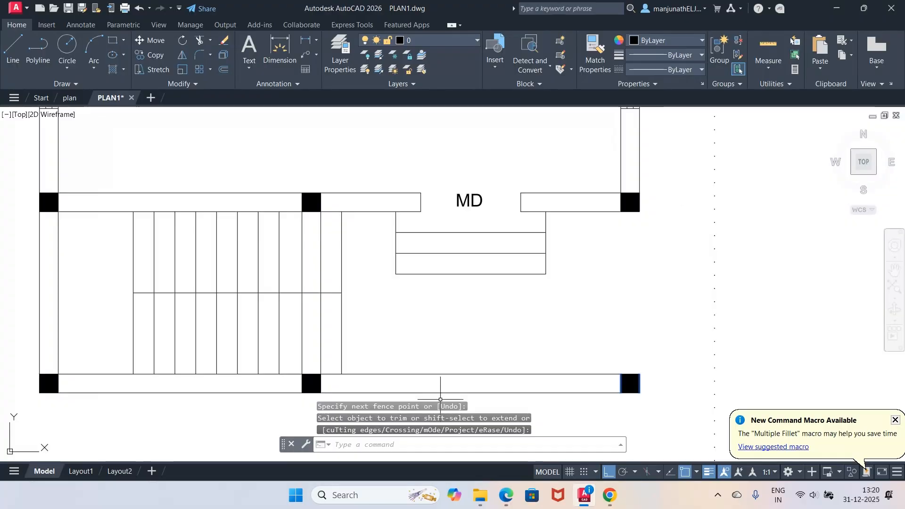
pyautogui.click(506, 495)
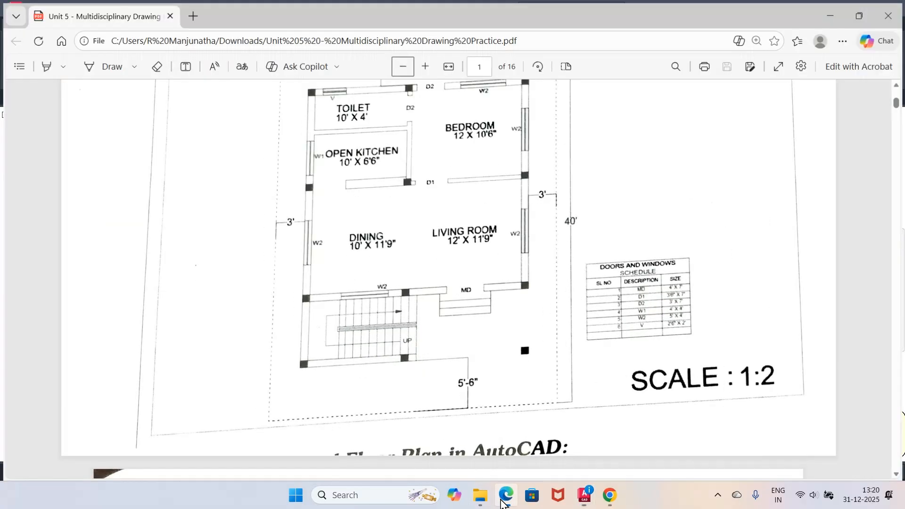
pyautogui.click(503, 499)
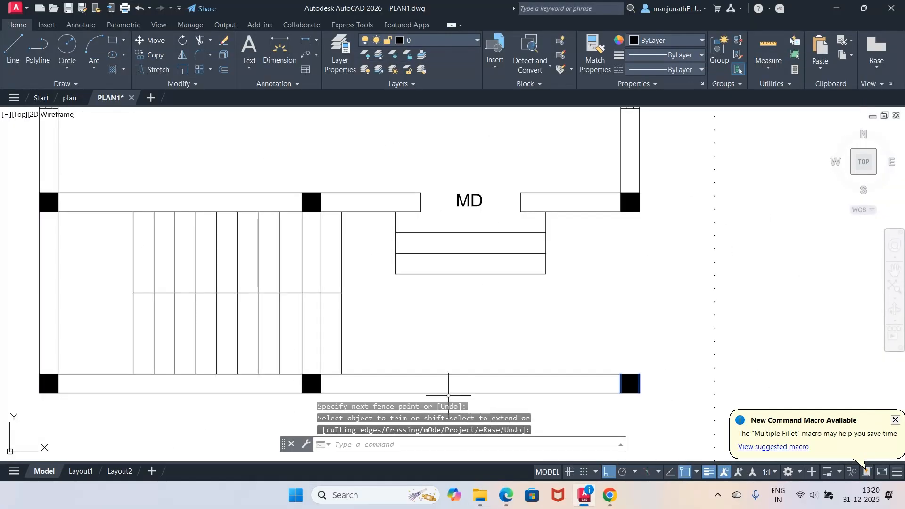
pyautogui.press('Escape')
pyautogui.write('f')
pyautogui.press('Return')
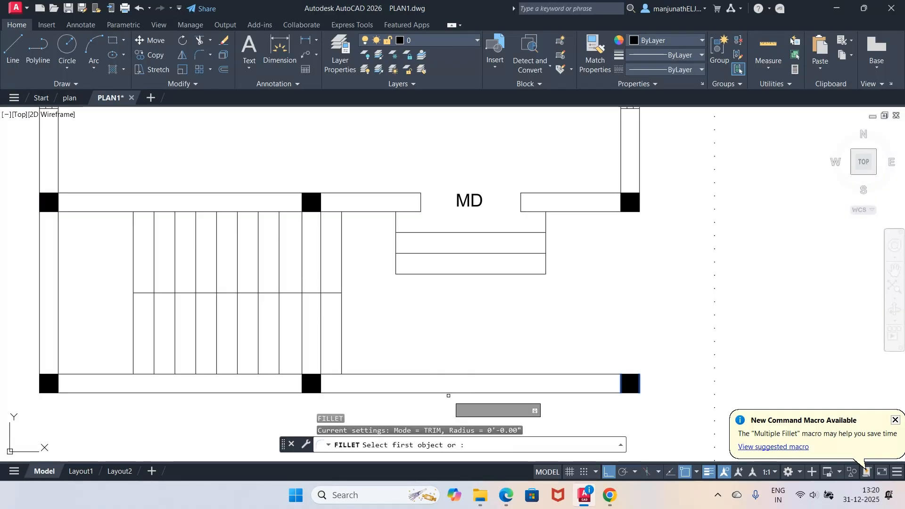
pyautogui.click(343, 360)
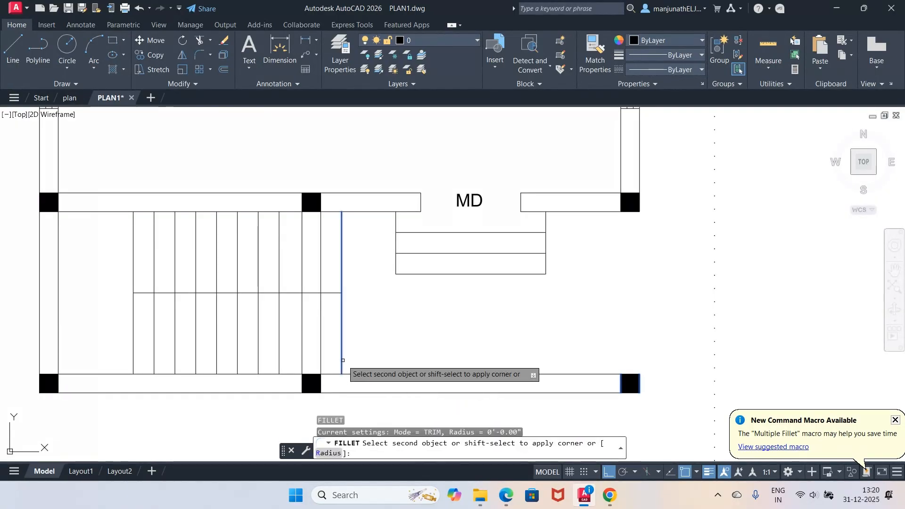
pyautogui.click(335, 389)
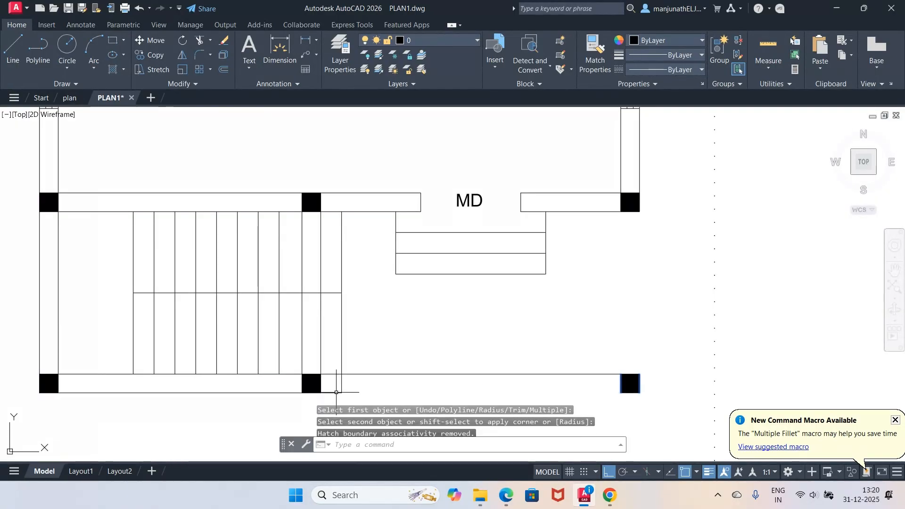
# Trim the lower wall's inner line between the last stair line and the lower-right column.
pyautogui.write('tr')
pyautogui.press('Return')
pyautogui.click(386, 374)
pyautogui.press('Return')
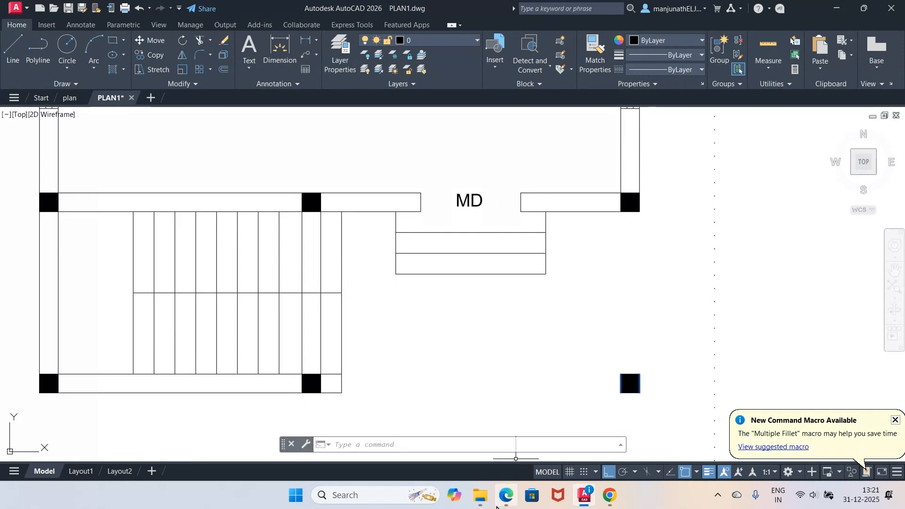
# Switch to the reference PDF in Edge and read its Staircase instructions on railings, treads and the direction arrow.
pyautogui.click(482, 497)
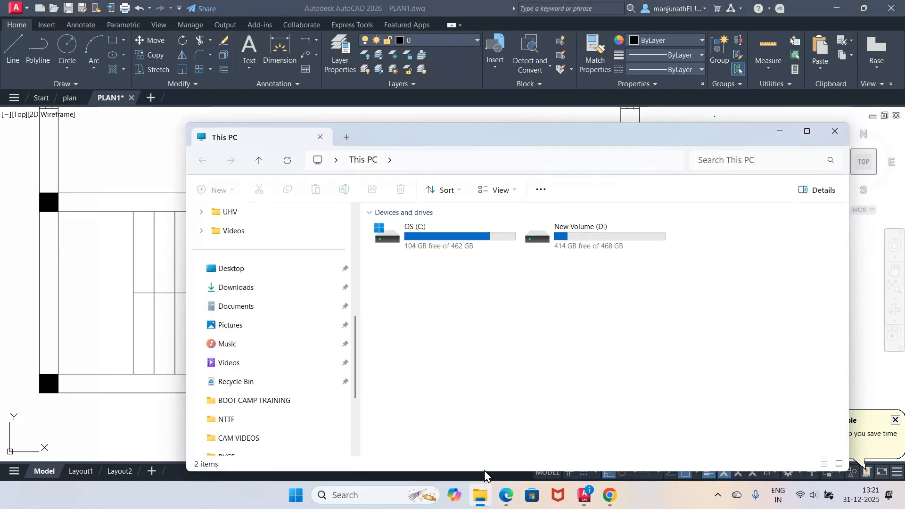
pyautogui.click(834, 132)
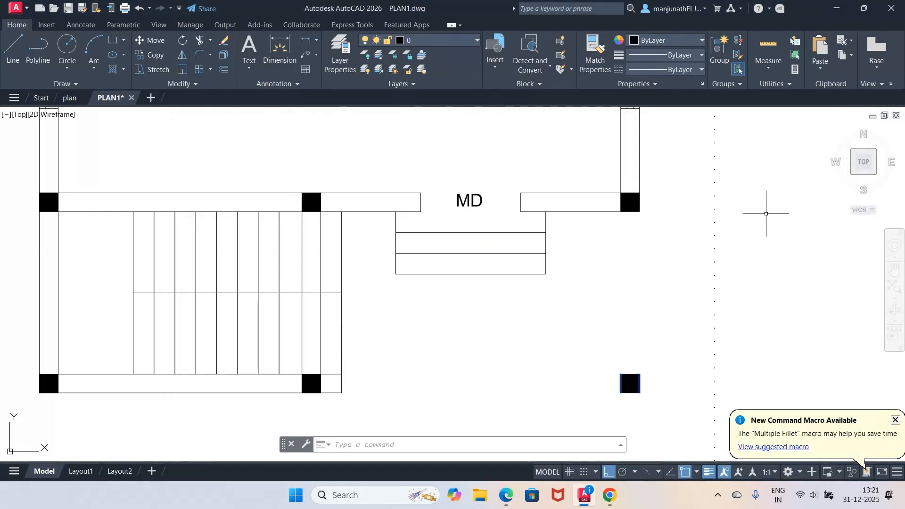
pyautogui.click(506, 496)
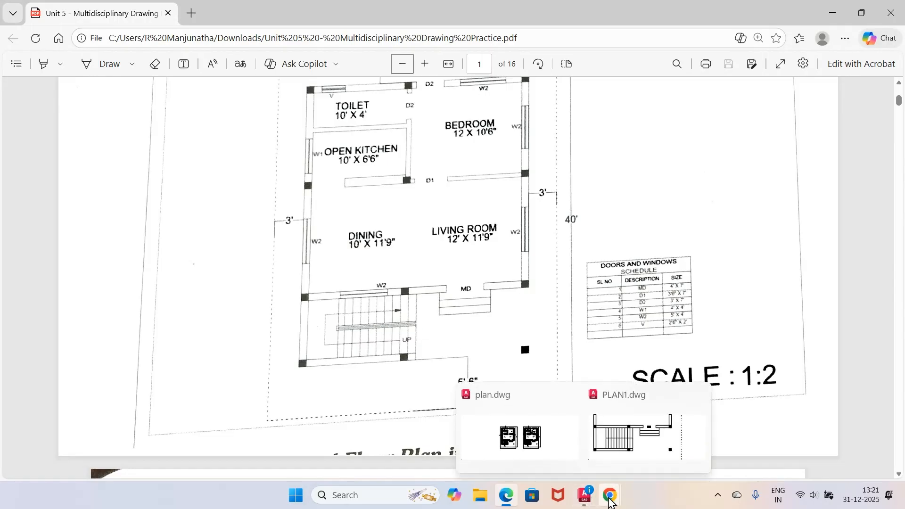
pyautogui.moveTo(589, 503)
pyautogui.click(631, 433)
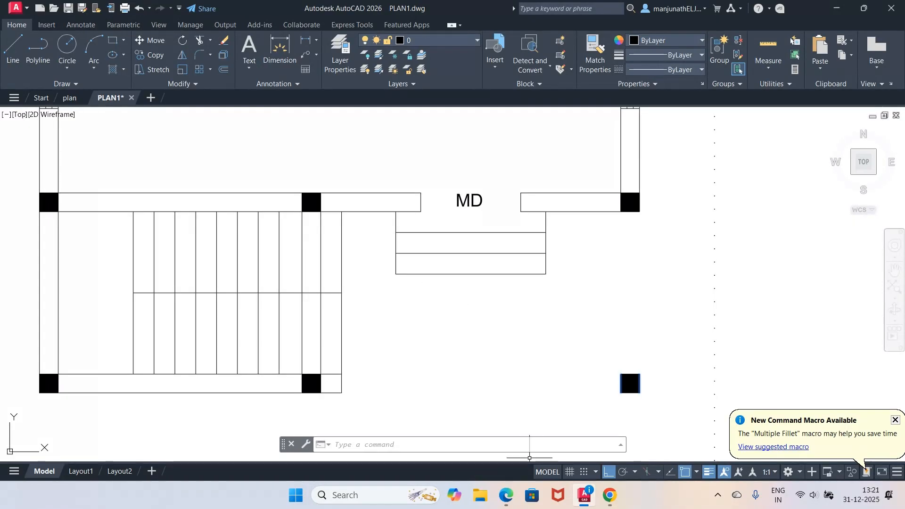
pyautogui.moveTo(510, 503)
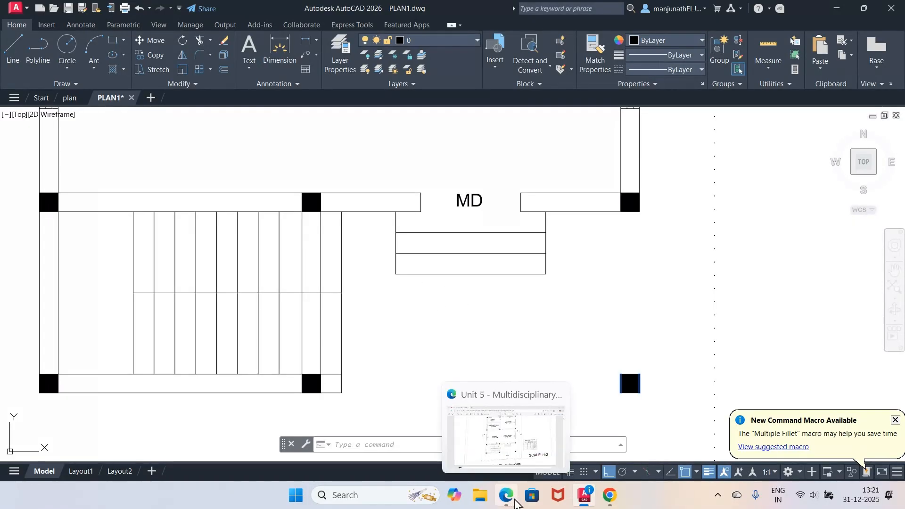
pyautogui.click(510, 503)
pyautogui.scroll(-10, 409, 359)
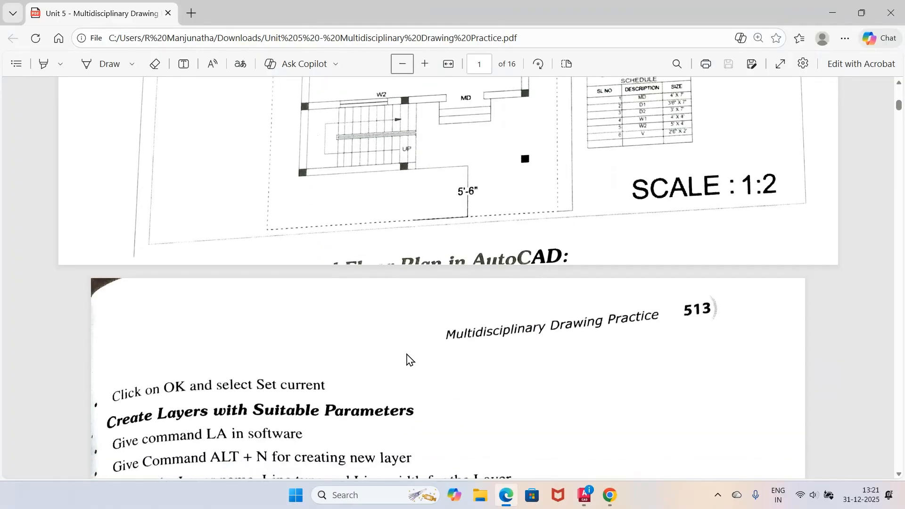
pyautogui.scroll(-9, 409, 359)
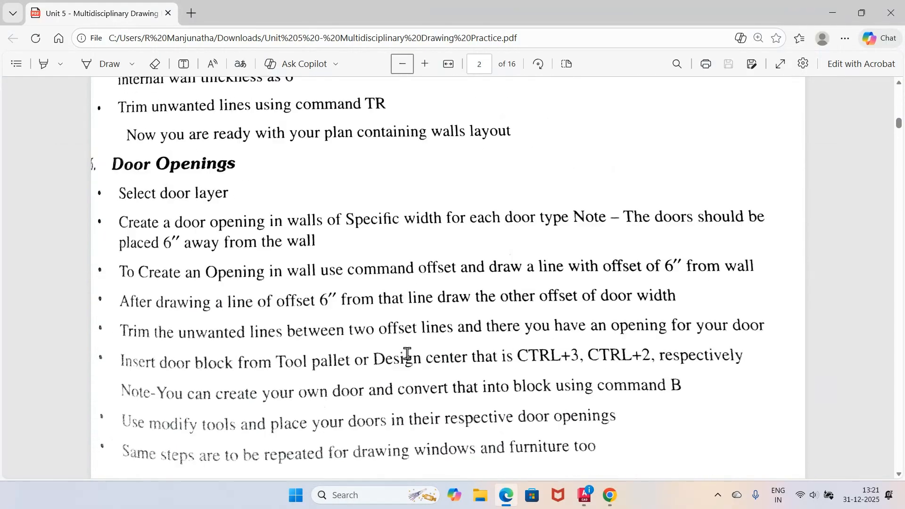
pyautogui.scroll(-6, 408, 353)
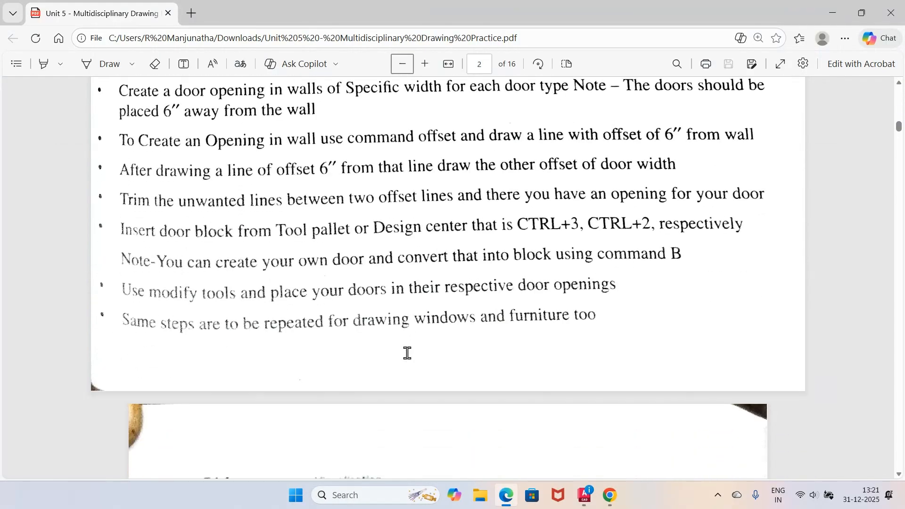
pyautogui.scroll(-3, 407, 354)
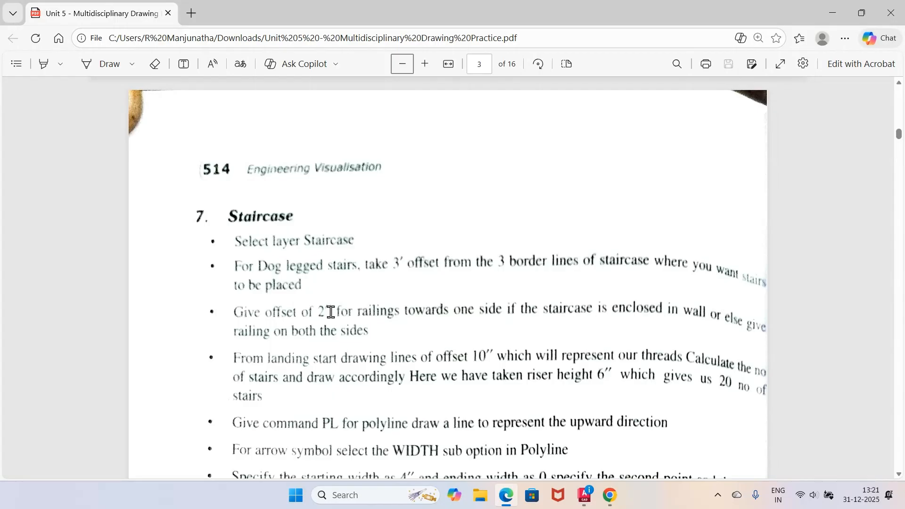
pyautogui.scroll(-2, 393, 325)
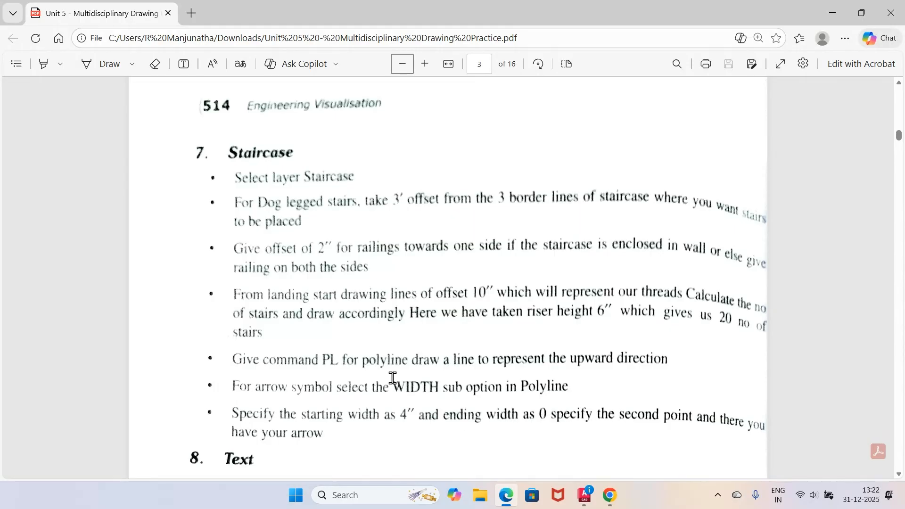
pyautogui.scroll(-1, 392, 375)
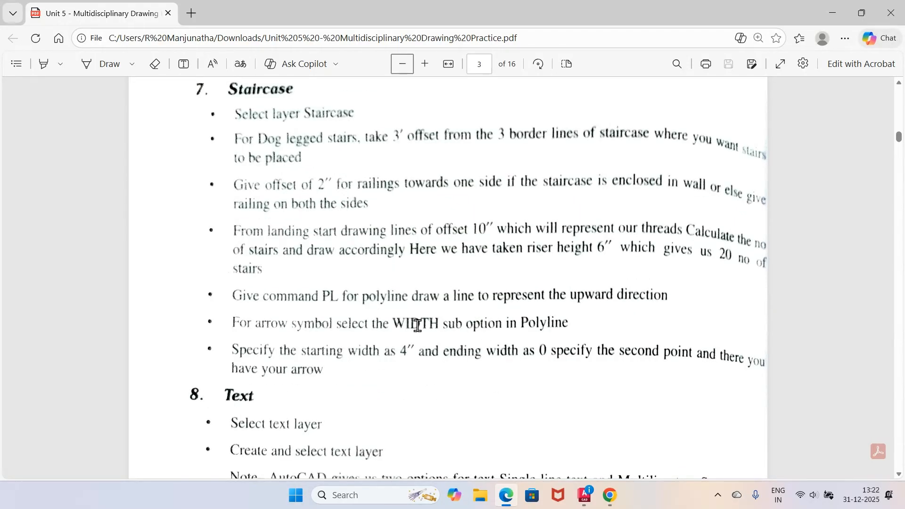
# Return to AutoCAD and modify the ISO-25 dimension style with a text height of 6" and an offset from the dimension line of 5".
pyautogui.click(584, 495)
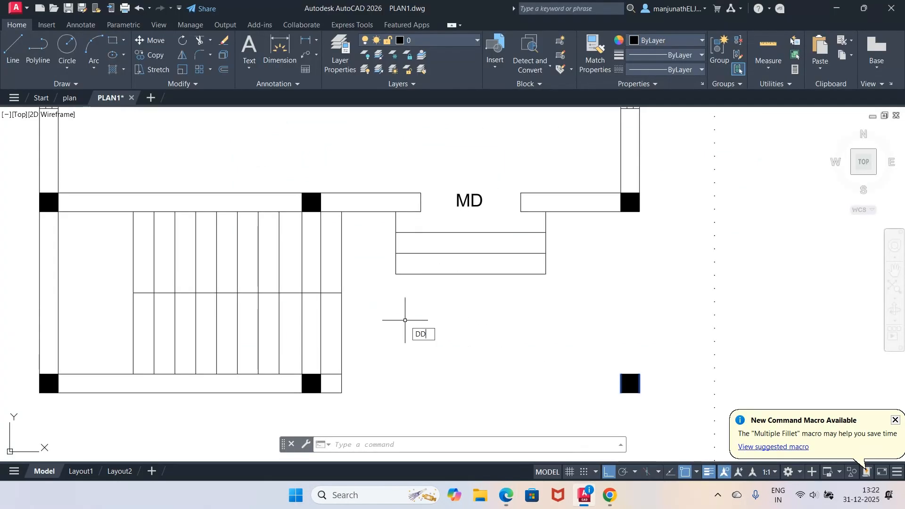
pyautogui.write('DDIM')
pyautogui.press('Return')
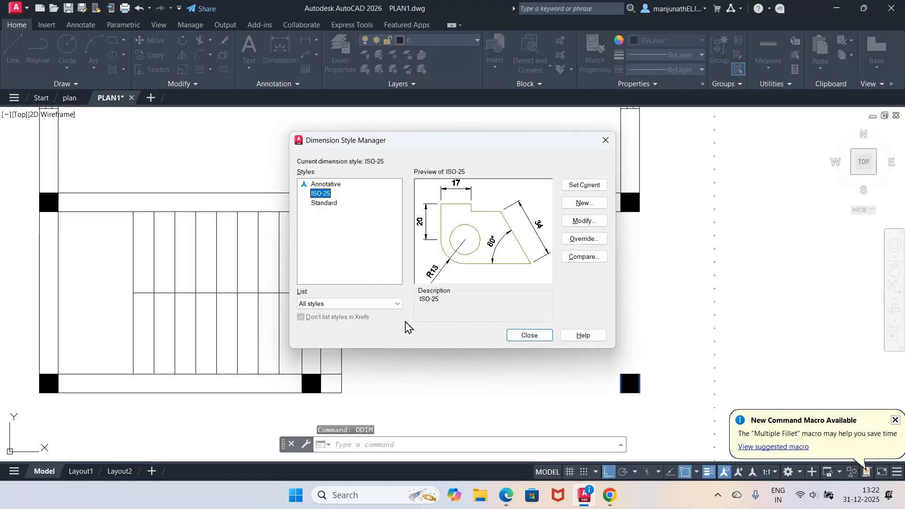
pyautogui.click(583, 221)
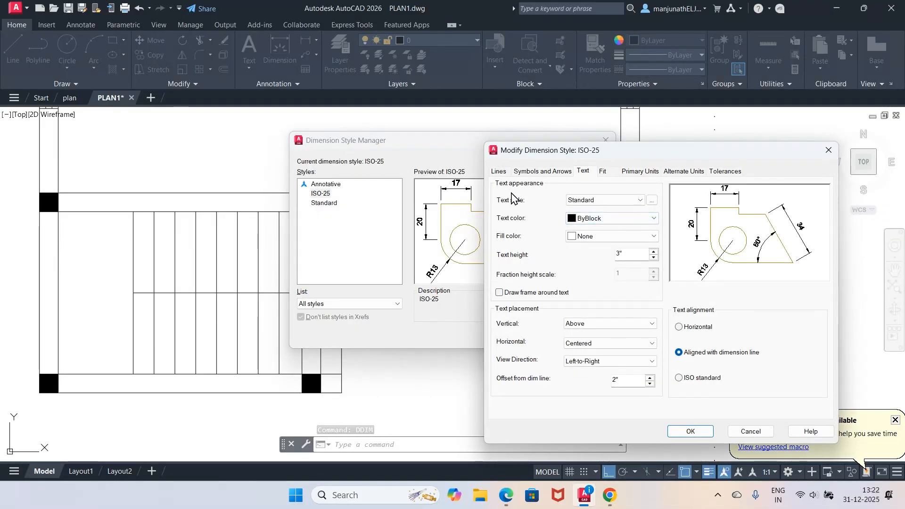
pyautogui.doubleClick(632, 257)
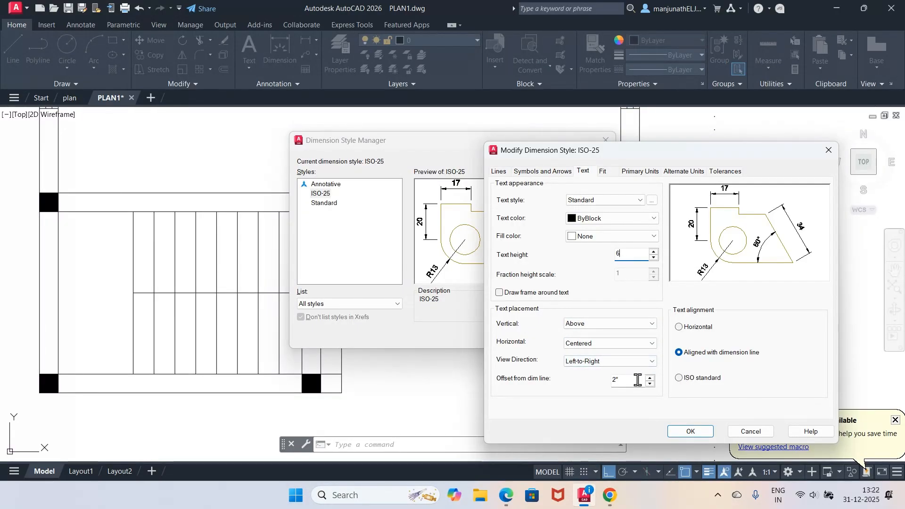
pyautogui.doubleClick(611, 383)
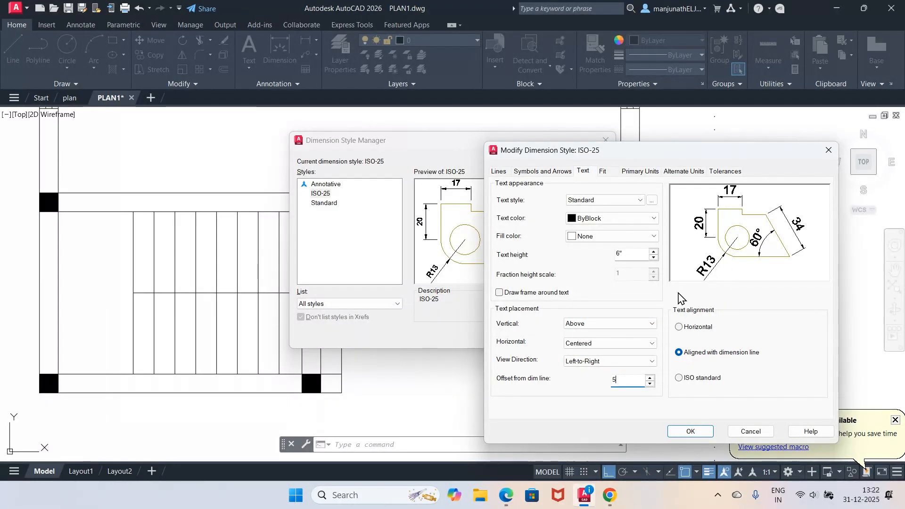
# Set the ISO-25 style's arrow size to 6", accept the changes and close the Dimension Style Manager.
pyautogui.click(528, 172)
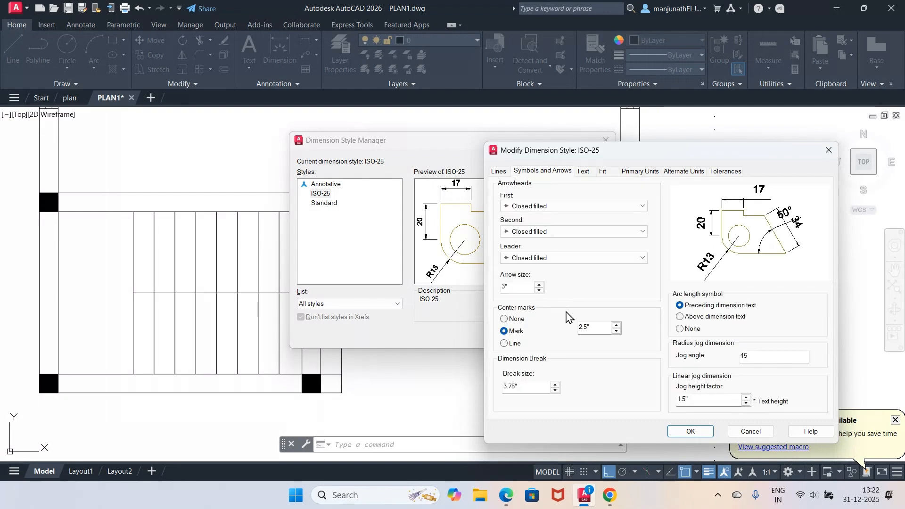
pyautogui.moveTo(514, 286); pyautogui.dragTo(480, 287)
pyautogui.write('6')
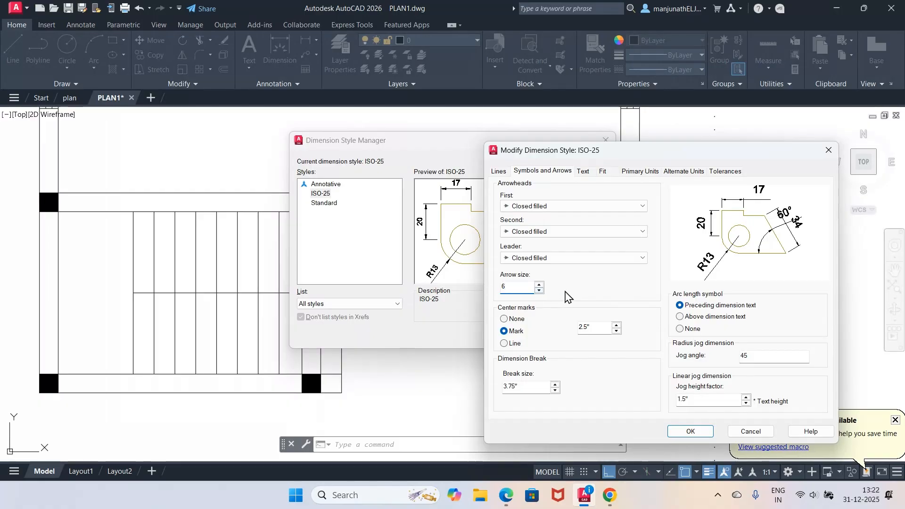
pyautogui.click(701, 432)
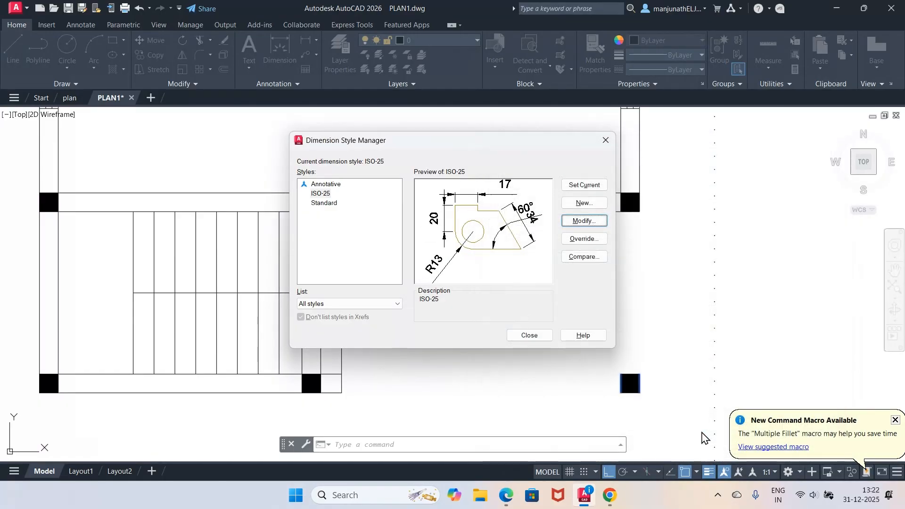
pyautogui.click(530, 336)
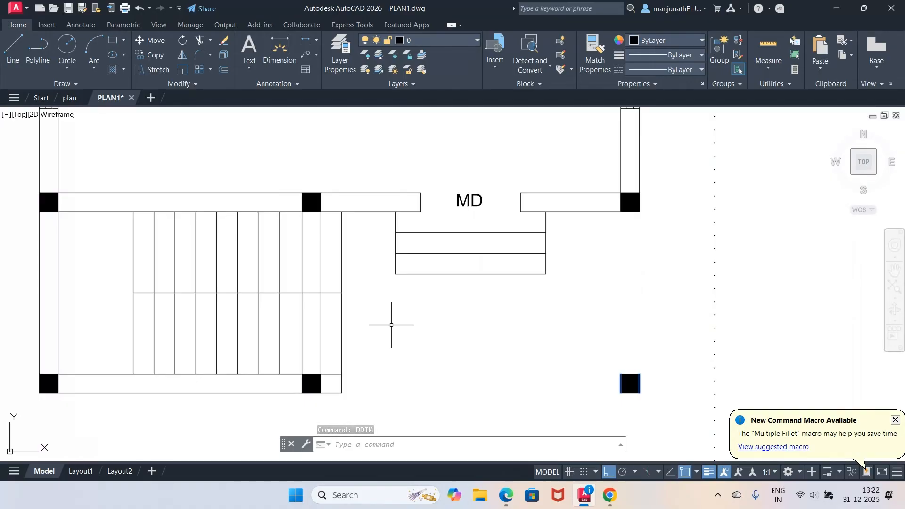
# Draw a leader without annotation from an arrowhead on the upper stair flight, around the landing, and back along the lower flight.
pyautogui.write('leader')
pyautogui.press('Return')
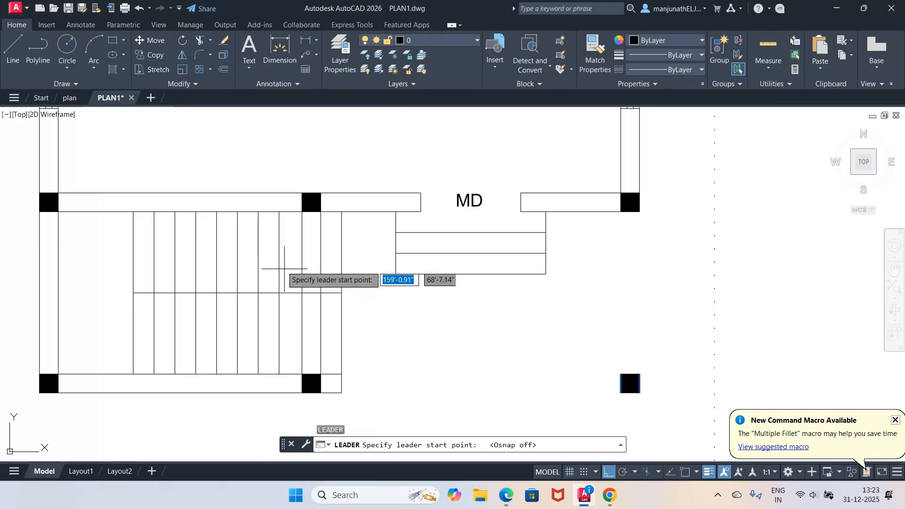
pyautogui.click(312, 255)
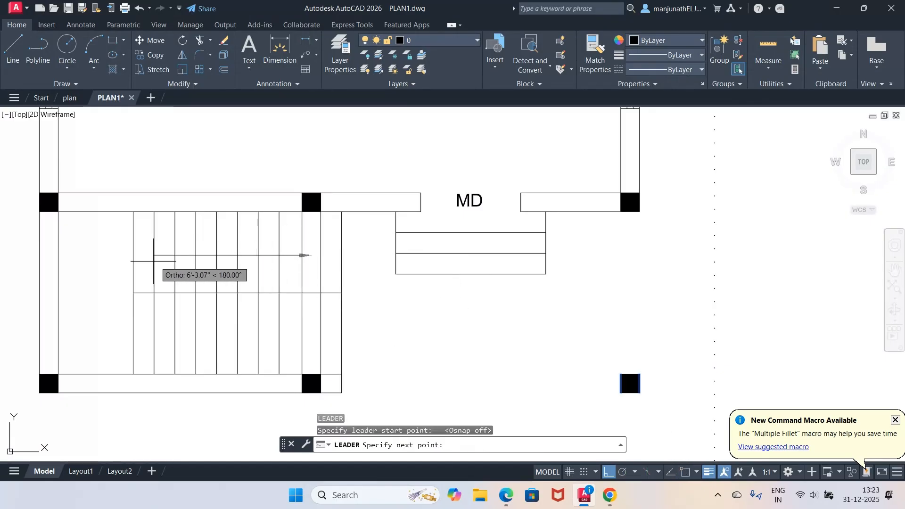
pyautogui.click(120, 266)
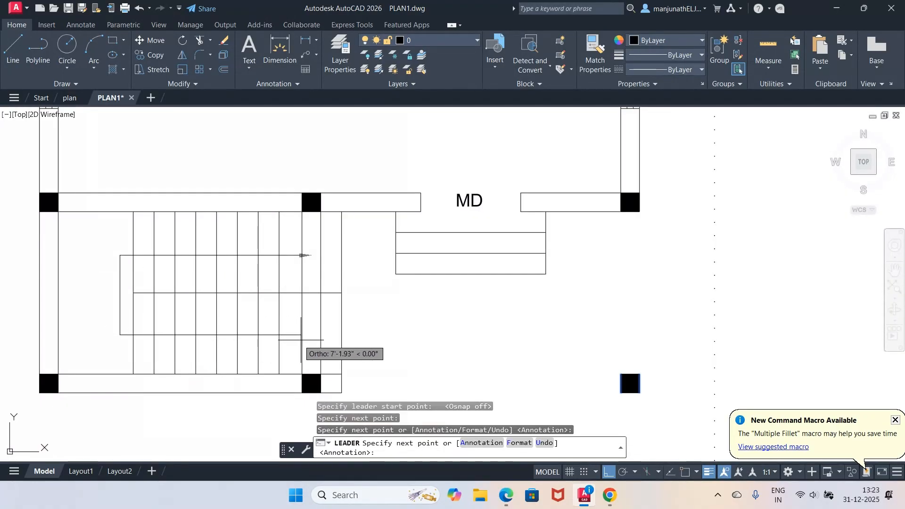
pyautogui.click(333, 336)
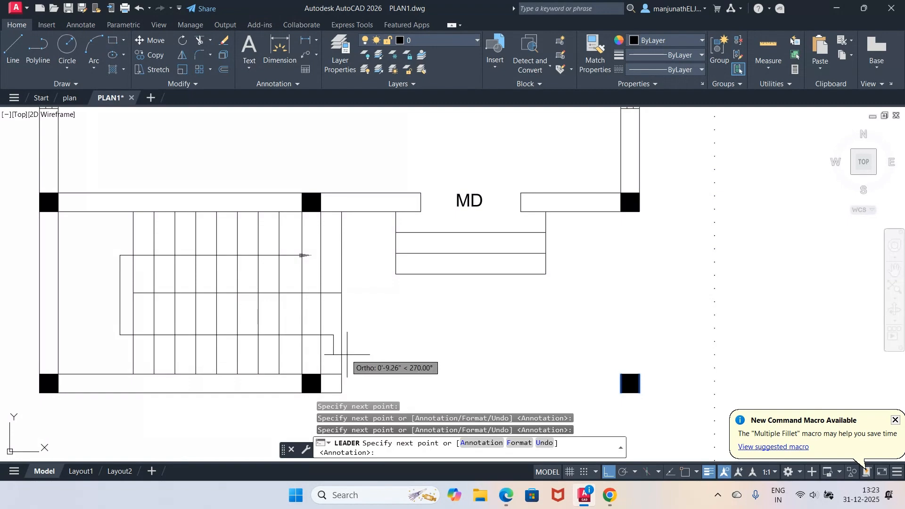
pyautogui.press('Return')
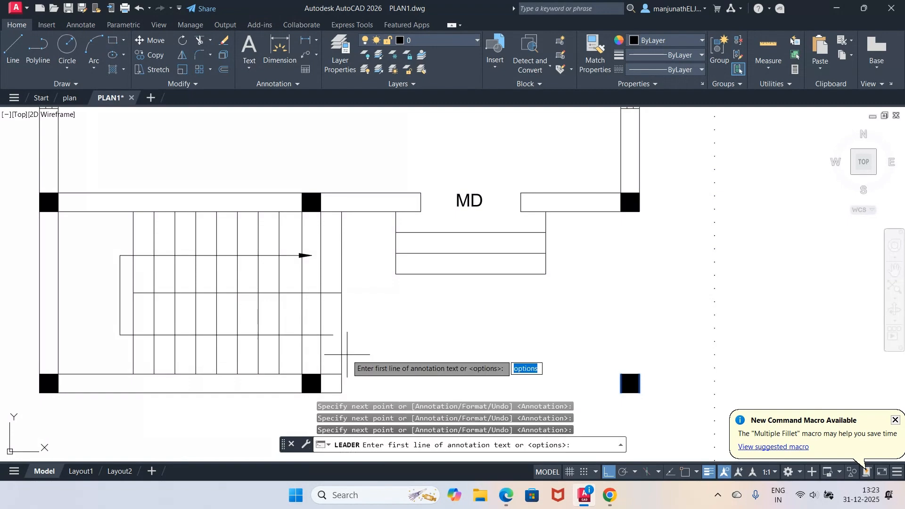
pyautogui.press('Return')
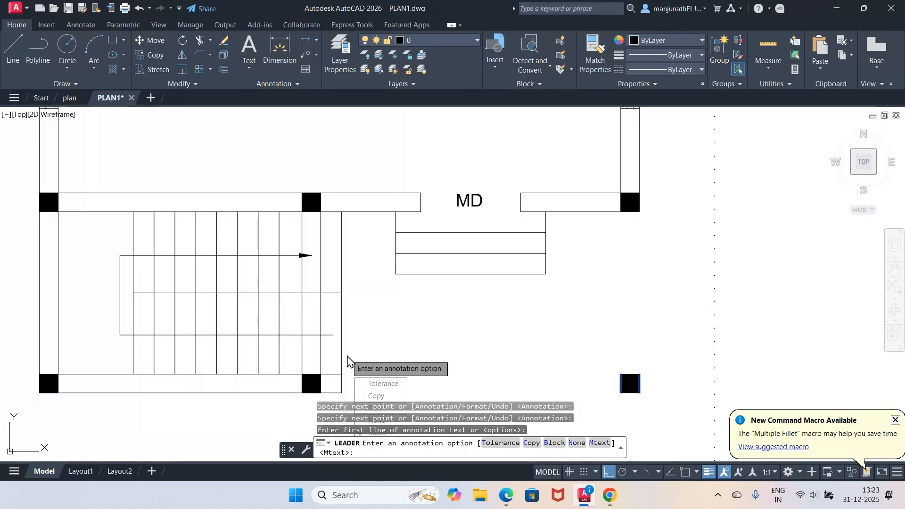
pyautogui.write('N')
pyautogui.press('Return')
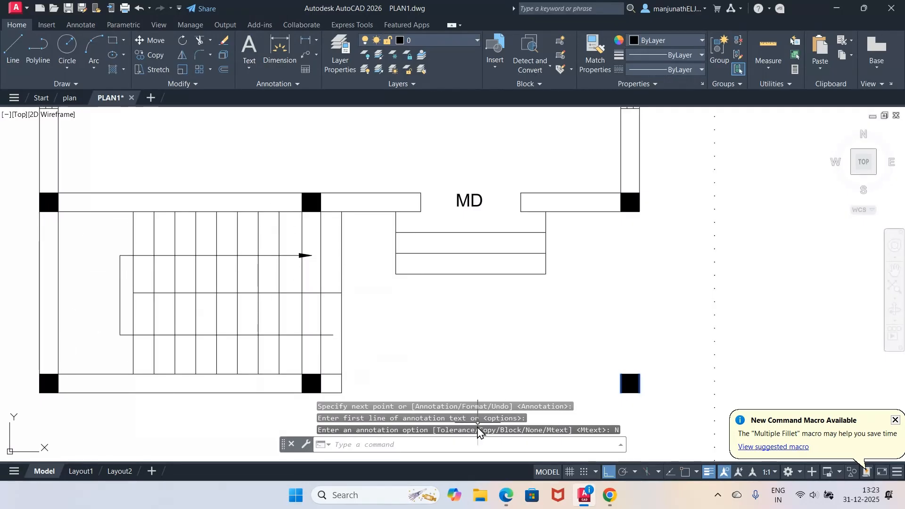
# Check the staircase on the floor plan in the reference PDF in Edge, and copy the MD label onto the lower stair flight in AutoCAD.
pyautogui.click(506, 495)
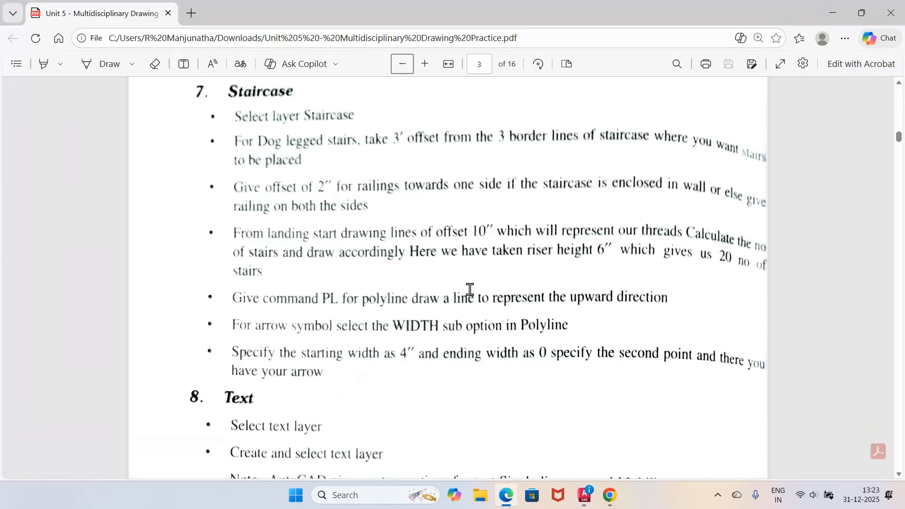
pyautogui.scroll(20, 470, 289)
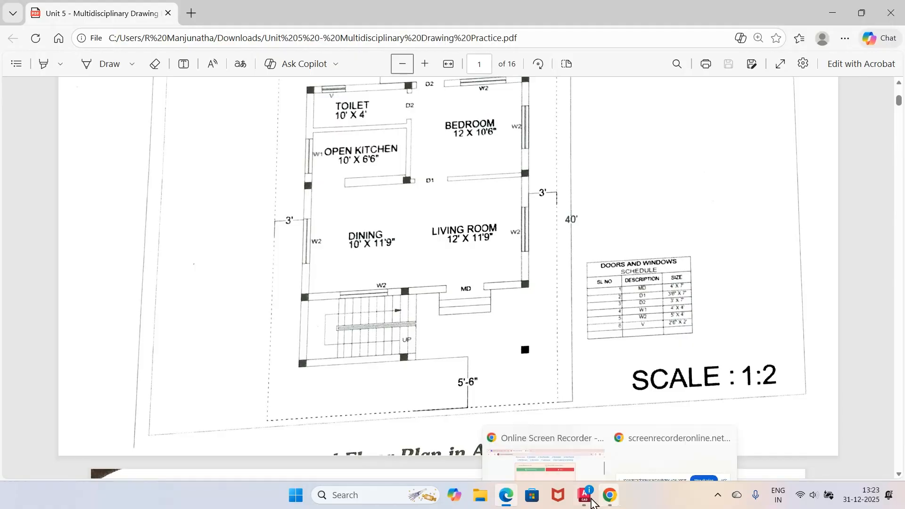
pyautogui.click(585, 495)
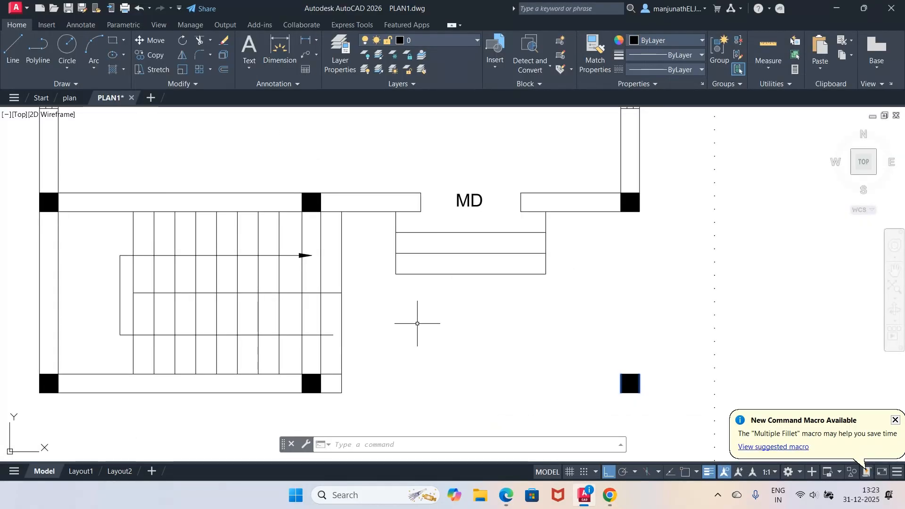
pyautogui.write('ct o')
pyautogui.press('Return')
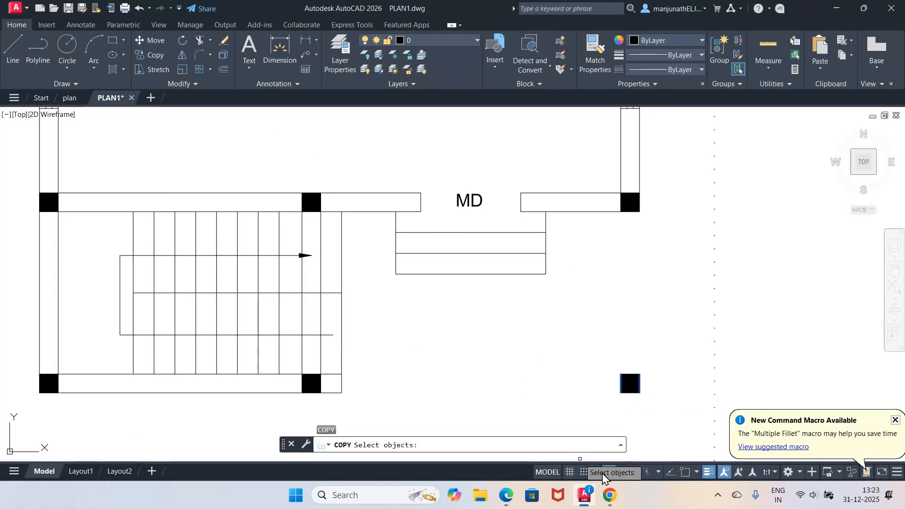
pyautogui.click(609, 472)
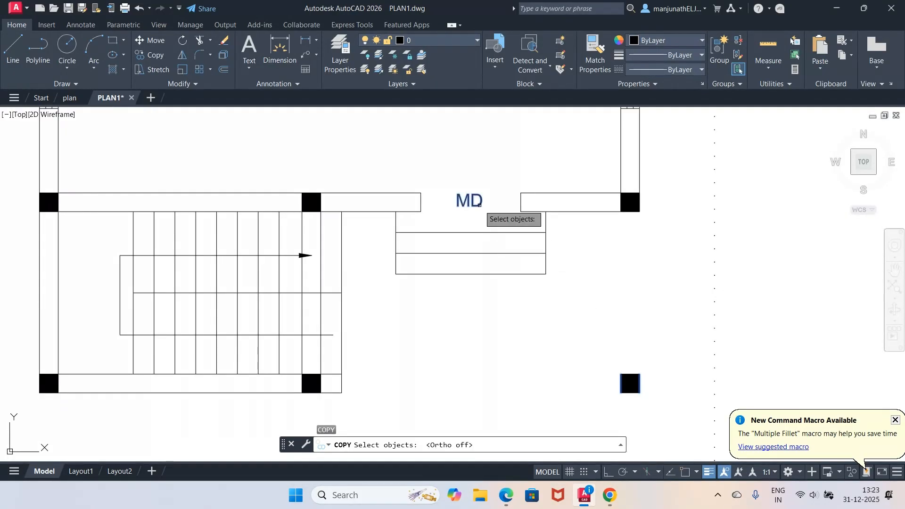
pyautogui.click(486, 204)
pyautogui.press('Return')
pyautogui.click(489, 200)
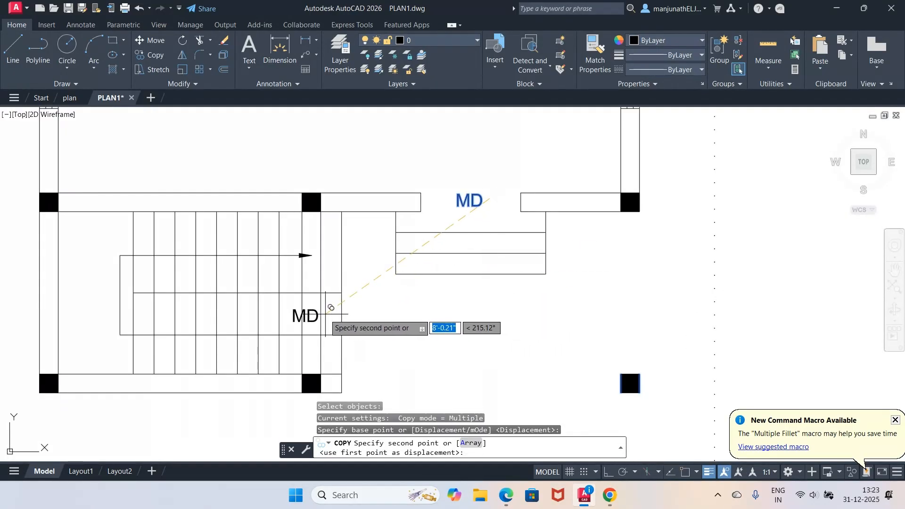
pyautogui.click(327, 309)
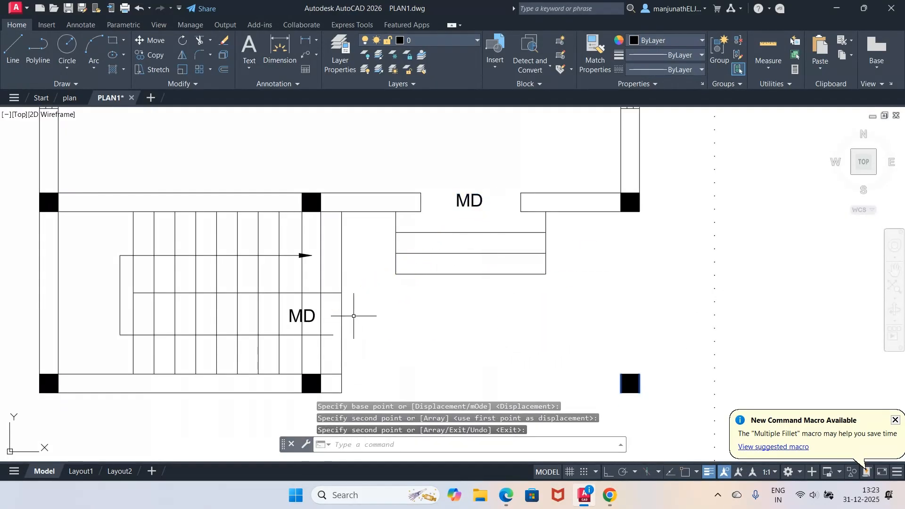
# Change the copied label on the lower stair flight to read UP.
pyautogui.write('DDEDIT')
pyautogui.press('Return')
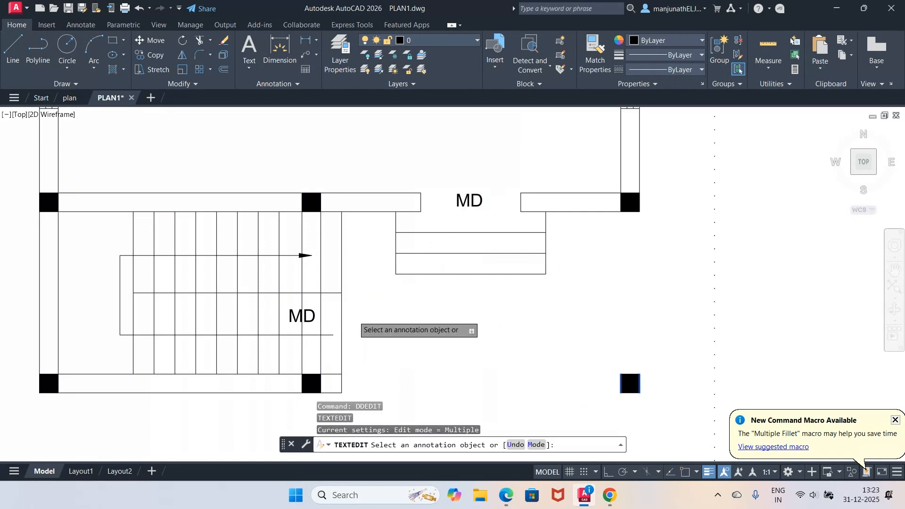
pyautogui.scroll(2, 355, 315)
pyautogui.click(279, 317)
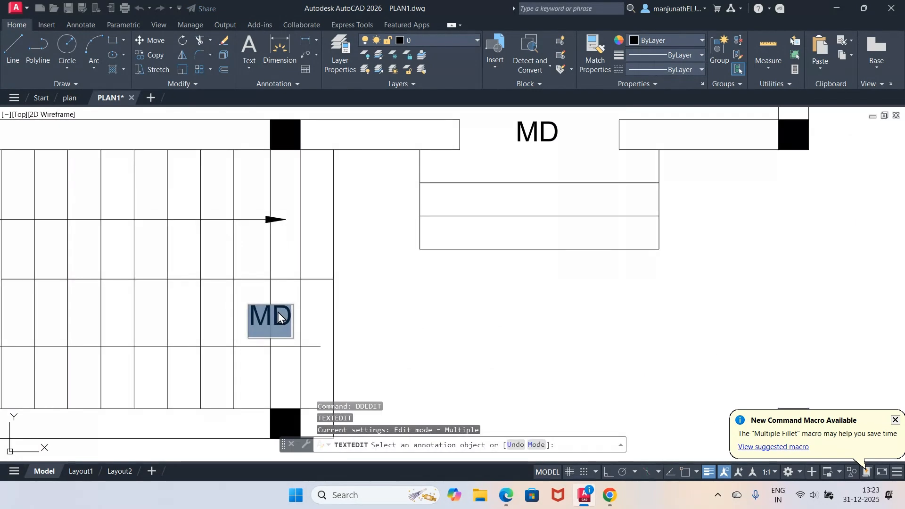
pyautogui.write('U')
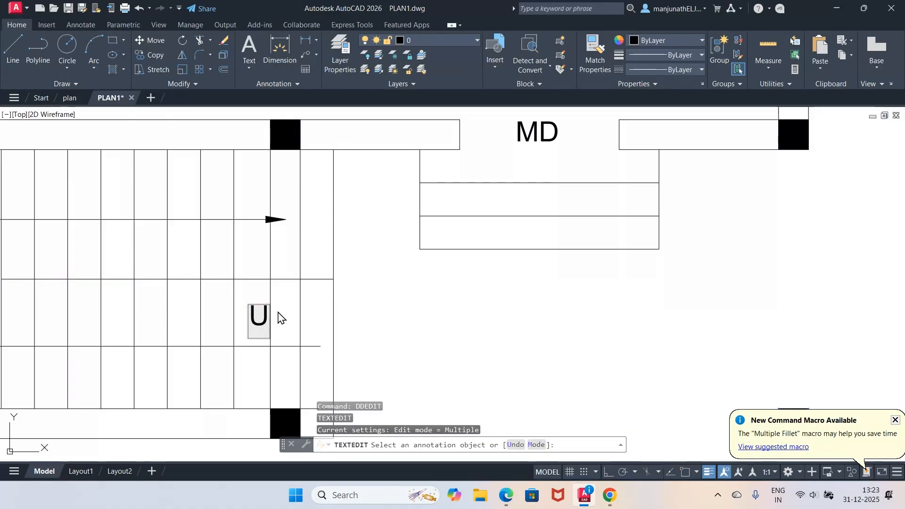
pyautogui.write('P')
pyautogui.press('Return')
pyautogui.press('Return')
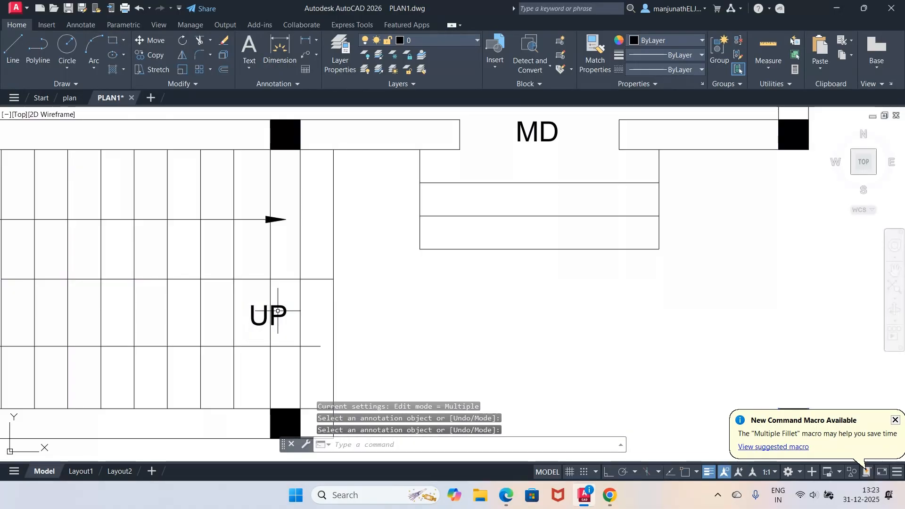
# Offset the staircase's horizontal middle line by 1" to both sides to form the railing.
pyautogui.write('Z')
pyautogui.press('Return')
pyautogui.write('P')
pyautogui.press('Return')
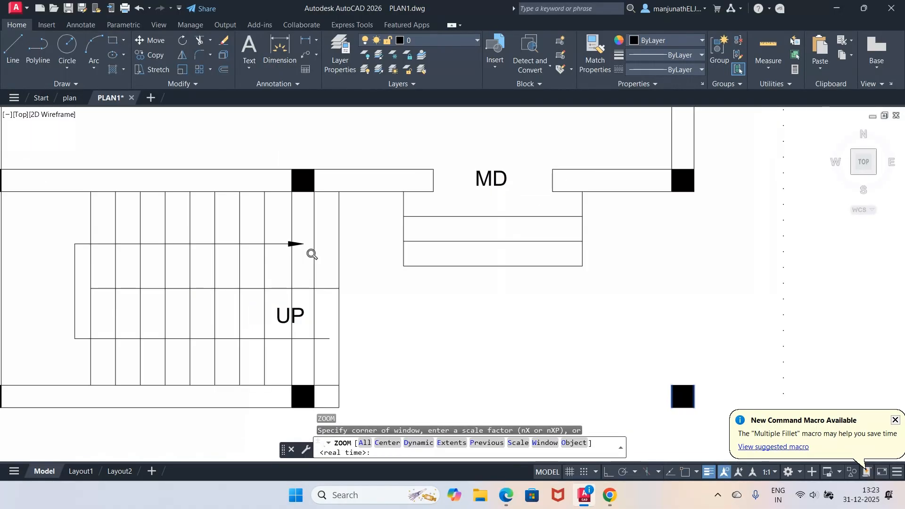
pyautogui.write('Z')
pyautogui.press('Return')
pyautogui.write('W')
pyautogui.press('Return')
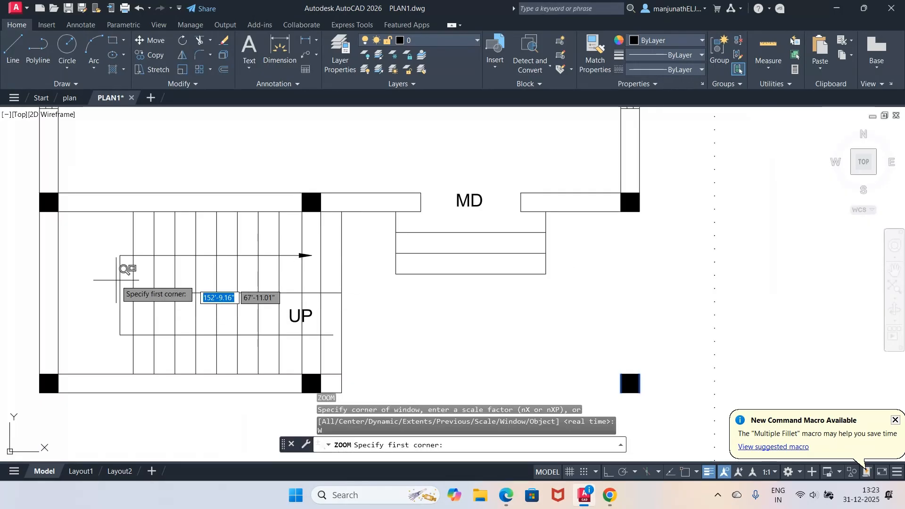
pyautogui.click(79, 230)
pyautogui.click(401, 348)
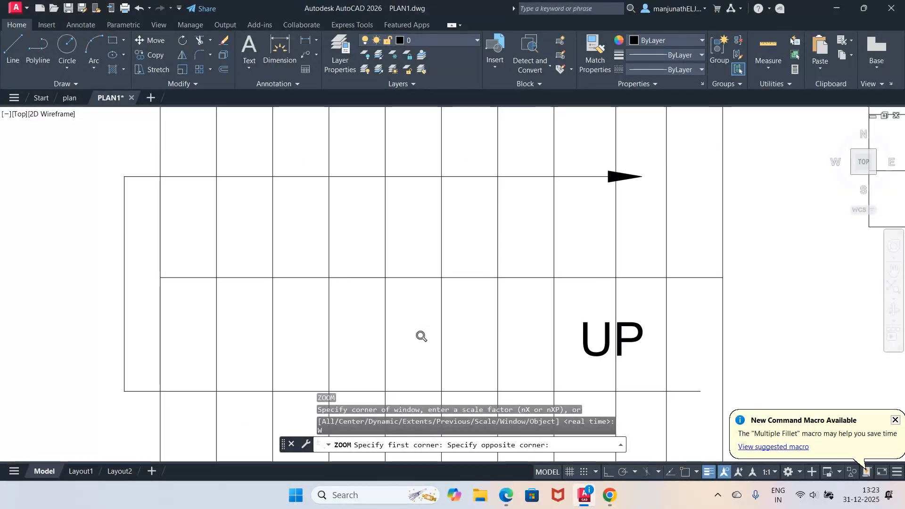
pyautogui.write('O')
pyautogui.press('Return')
pyautogui.write('1')
pyautogui.press('Return')
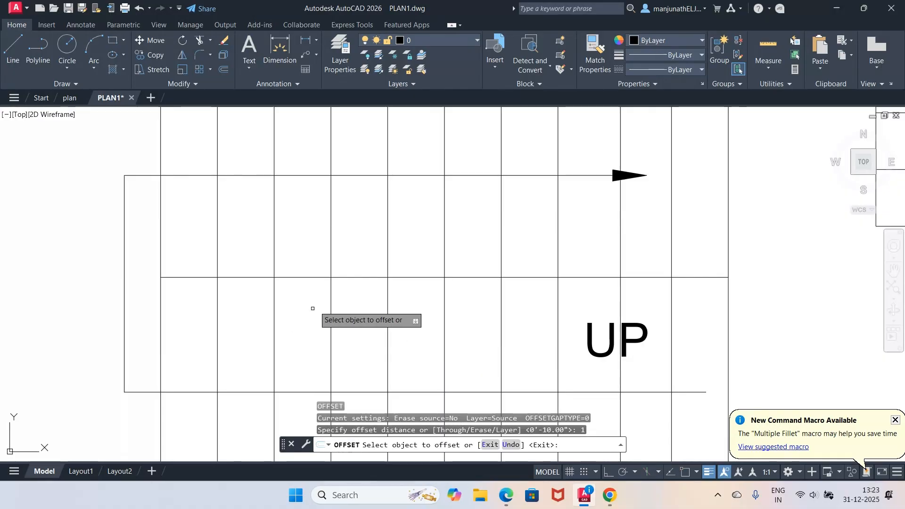
pyautogui.click(343, 277)
pyautogui.click(342, 267)
pyautogui.click(344, 275)
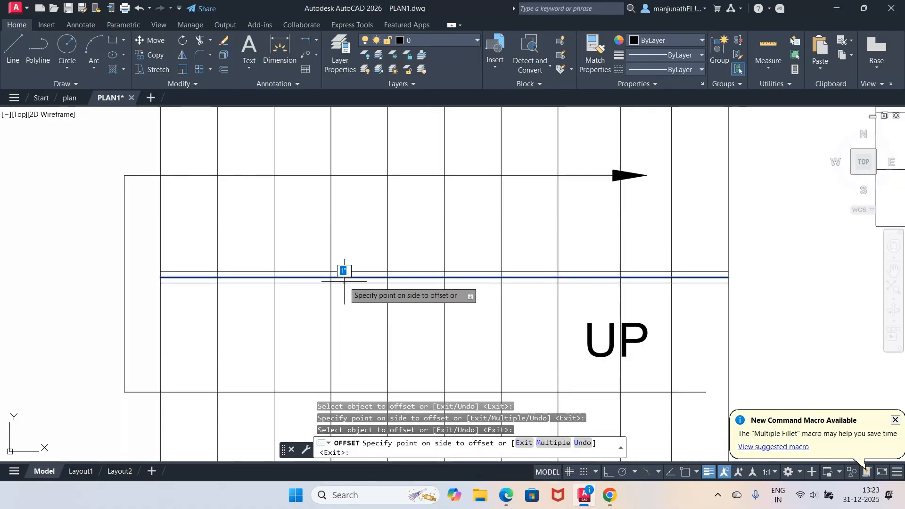
pyautogui.click(354, 299)
pyautogui.press('Return')
# Erase the original middle line between the two offset railing lines.
pyautogui.write('E')
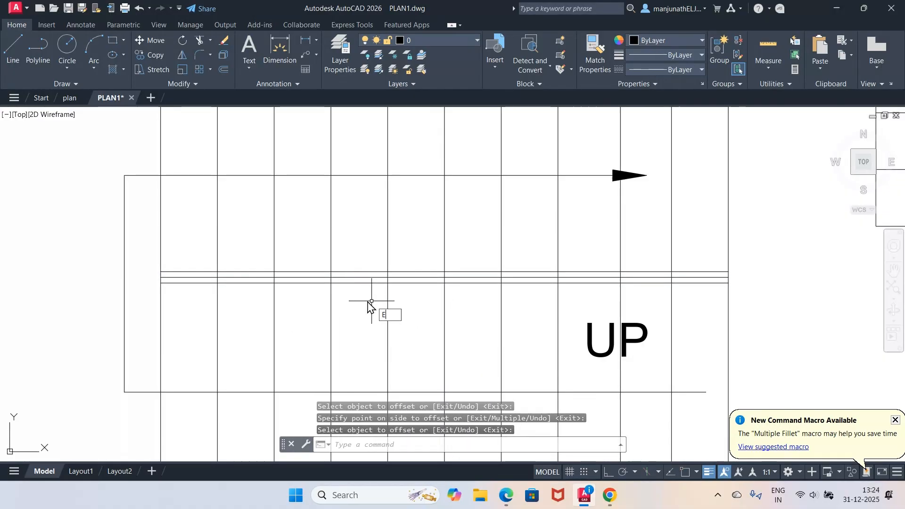
pyautogui.press('Return')
pyautogui.click(349, 277)
# Trim all the tread lines between the two railing lines and return to the previous view.
pyautogui.write('T')
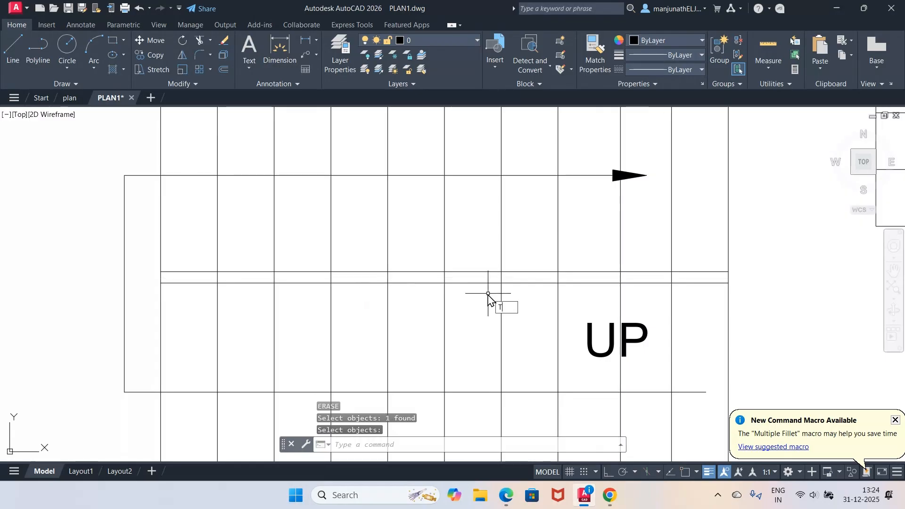
pyautogui.write('R')
pyautogui.press('Return')
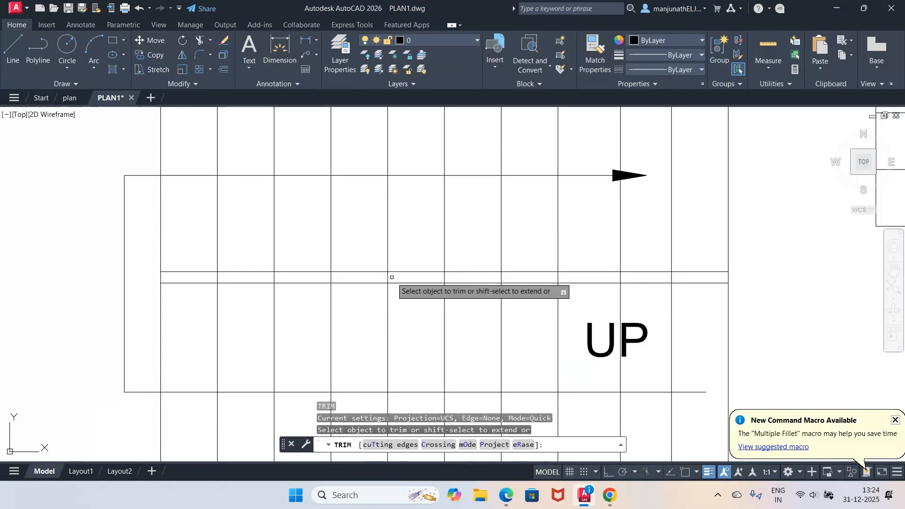
pyautogui.moveTo(392, 277); pyautogui.dragTo(265, 276)
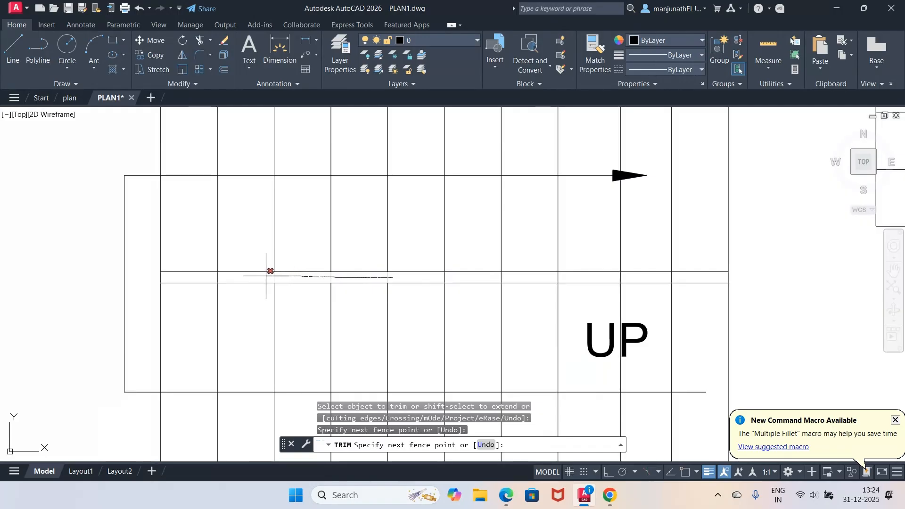
pyautogui.moveTo(208, 278); pyautogui.dragTo(204, 277)
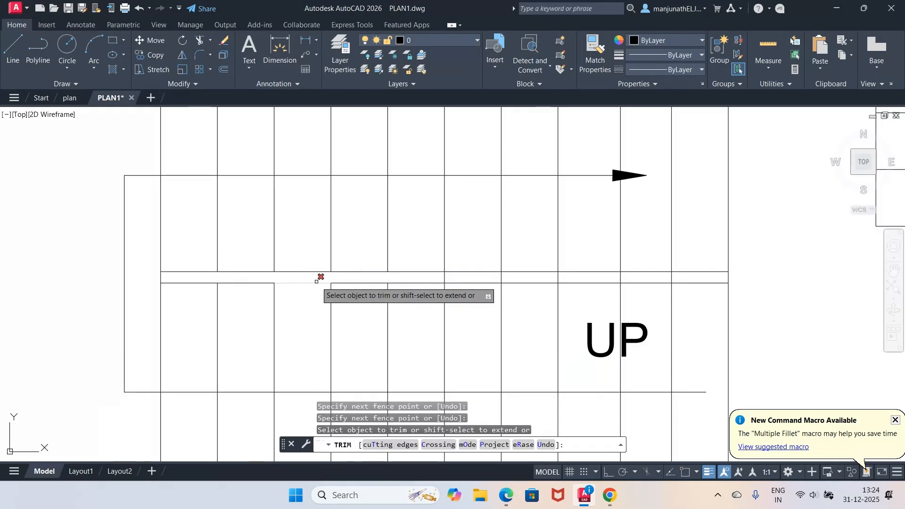
pyautogui.moveTo(700, 278); pyautogui.dragTo(639, 275)
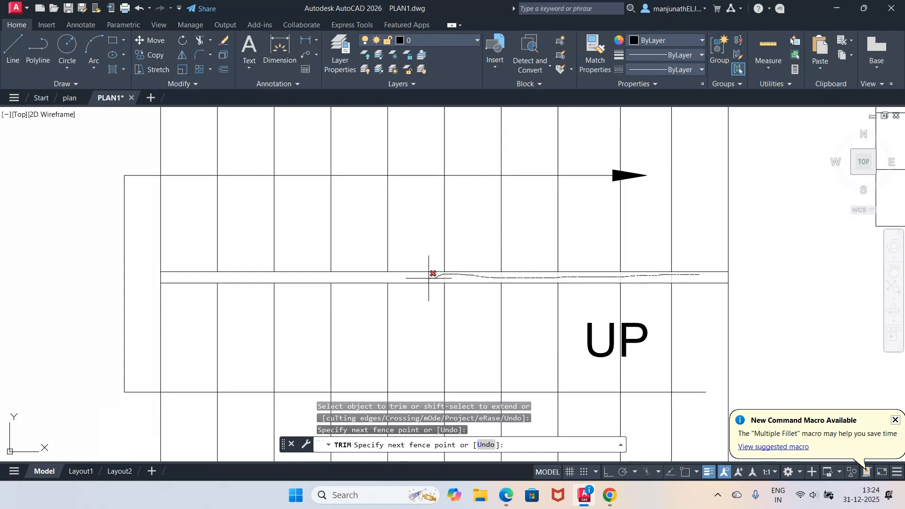
pyautogui.moveTo(426, 279); pyautogui.dragTo(423, 278)
pyautogui.press('Return')
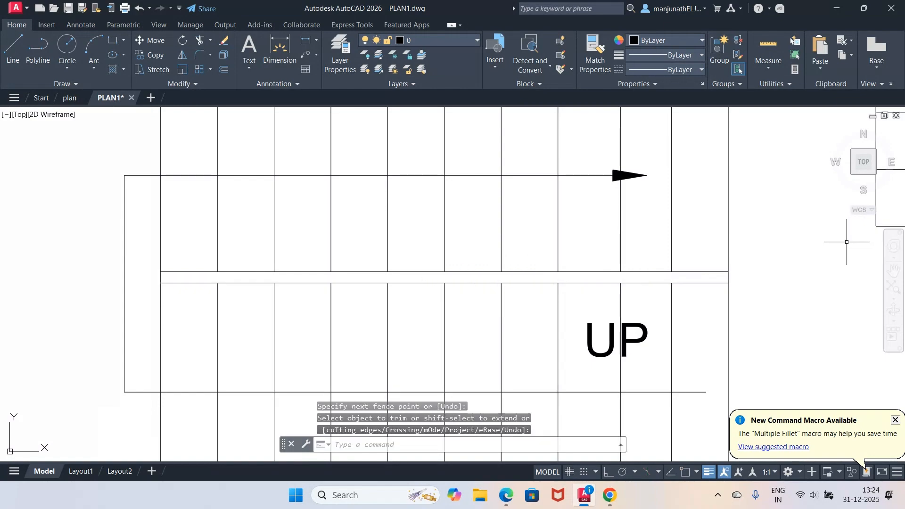
pyautogui.write('z')
pyautogui.press('Return')
pyautogui.write('P')
pyautogui.press('Return')
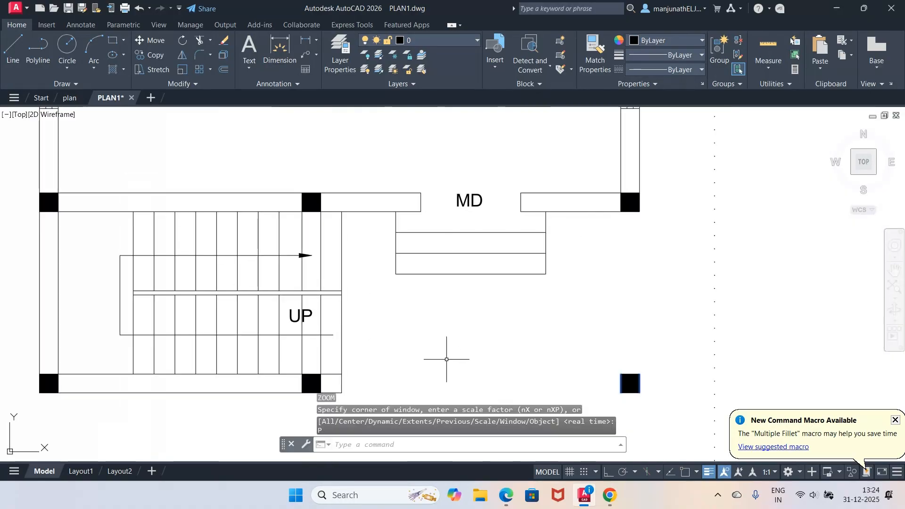
pyautogui.write('LA')
pyautogui.press('Return')
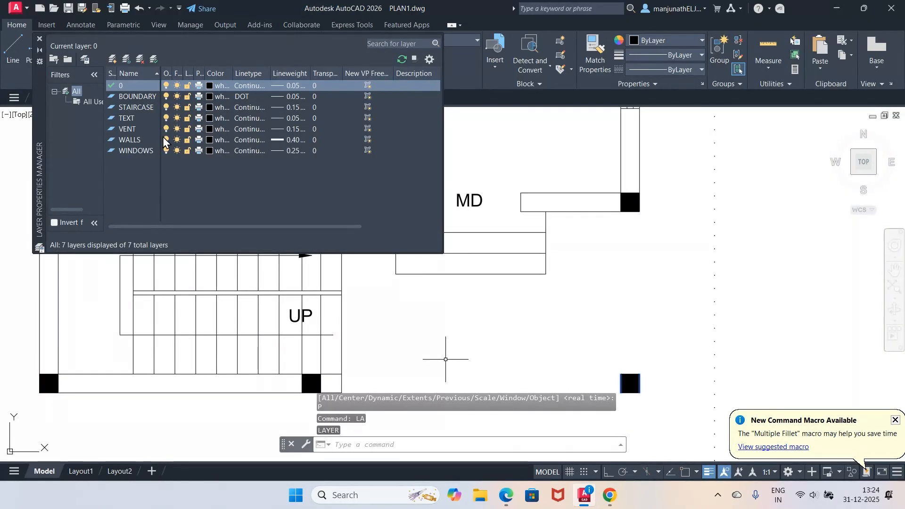
pyautogui.click(564, 331)
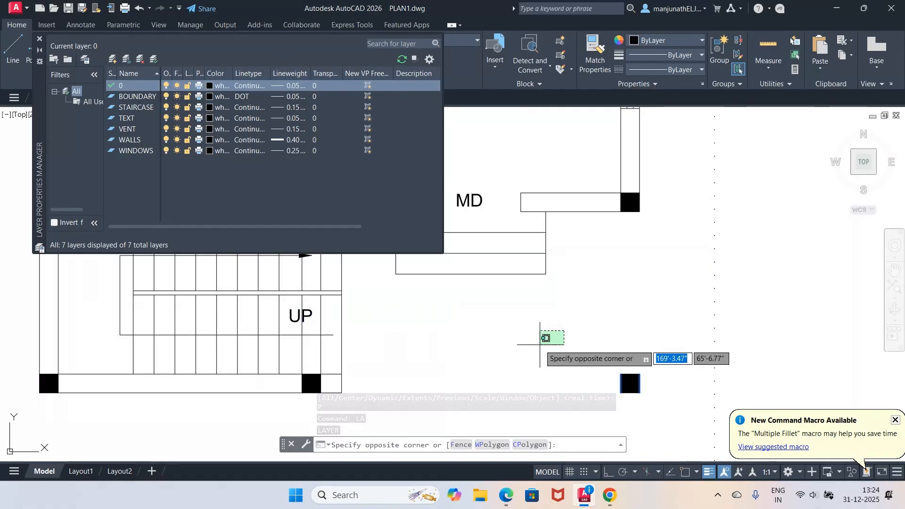
pyautogui.press('Escape')
pyautogui.press('Escape')
pyautogui.click(39, 39)
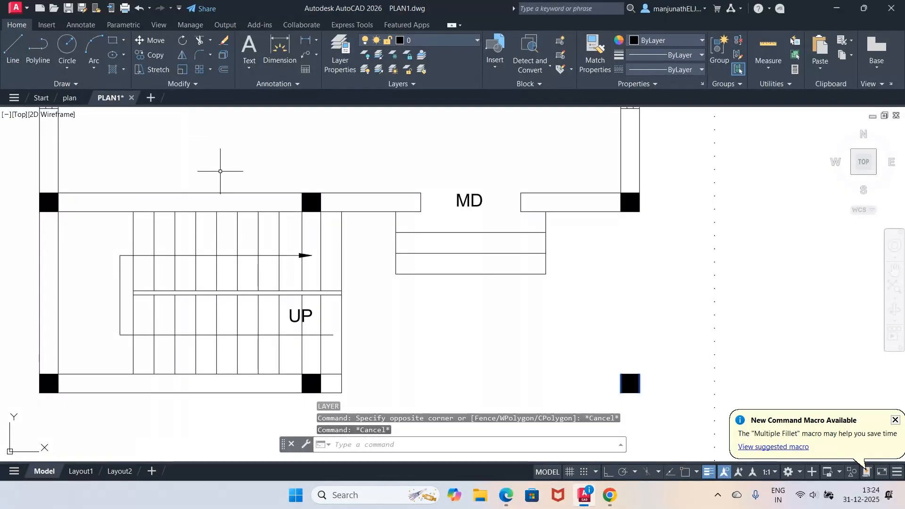
pyautogui.moveTo(355, 230); pyautogui.dragTo(138, 227)
pyautogui.press('Escape')
pyautogui.press('Escape')
pyautogui.press('Escape')
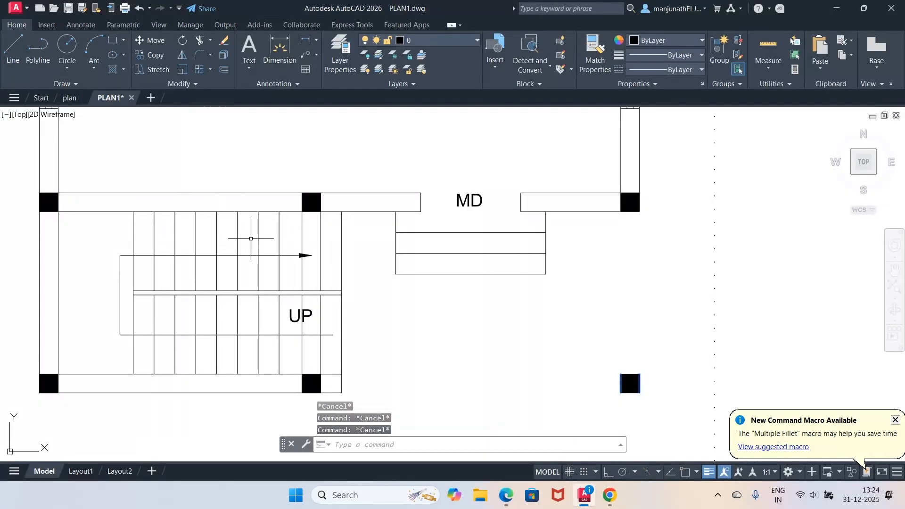
# Move all the staircase tread lines and the two railing lines to the STAIRCASE layer.
pyautogui.click(360, 239)
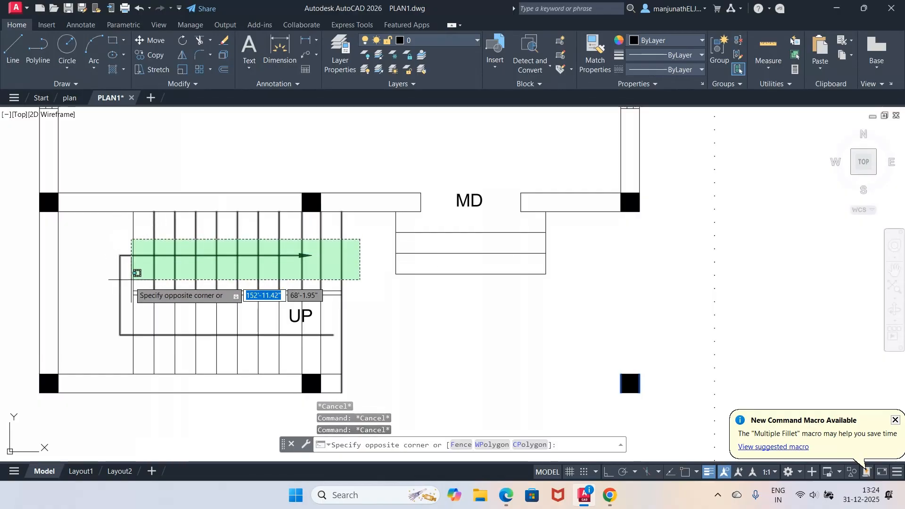
pyautogui.click(98, 232)
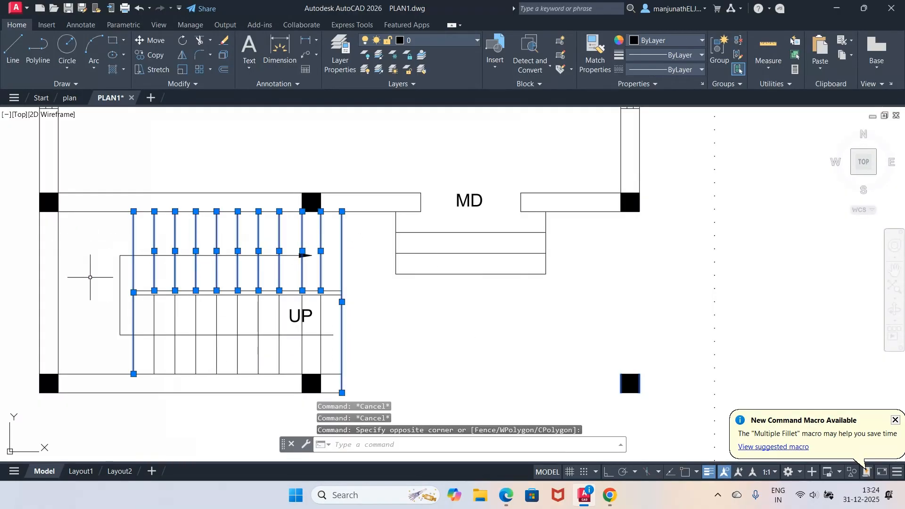
pyautogui.click(333, 282)
pyautogui.click(328, 312)
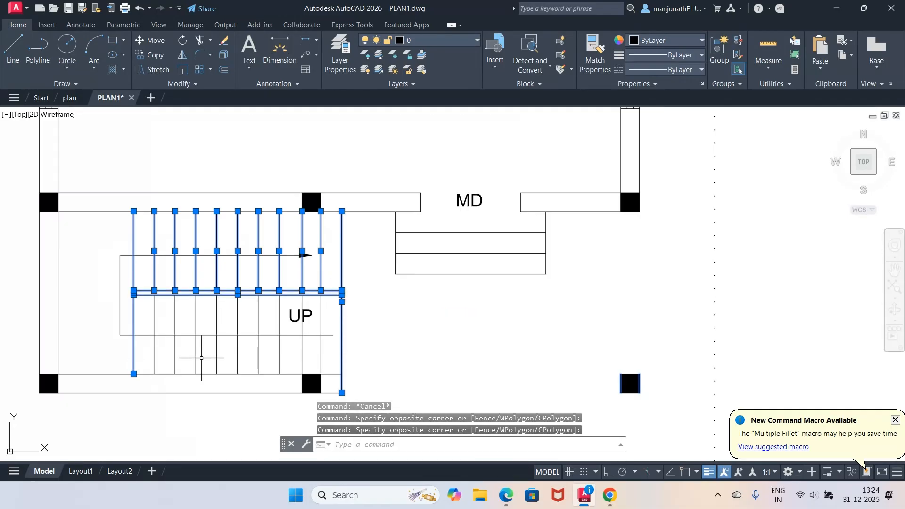
pyautogui.click(332, 354)
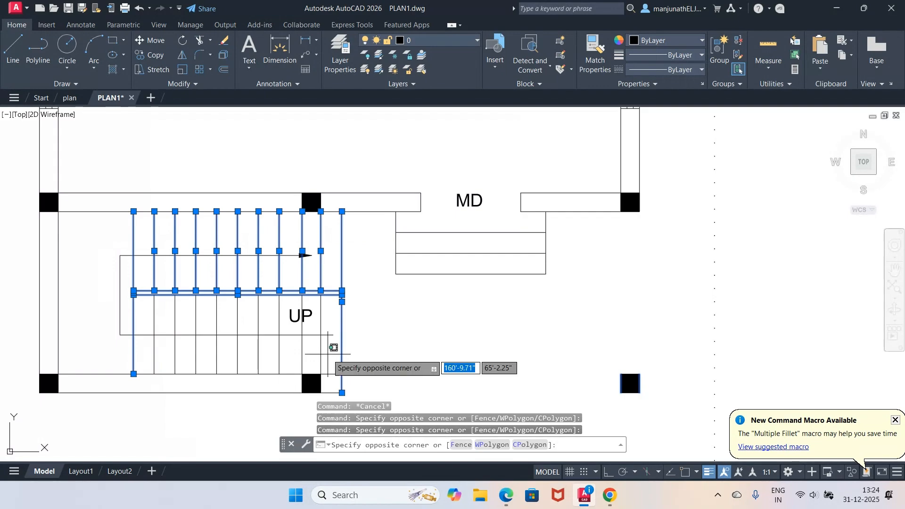
pyautogui.click(145, 360)
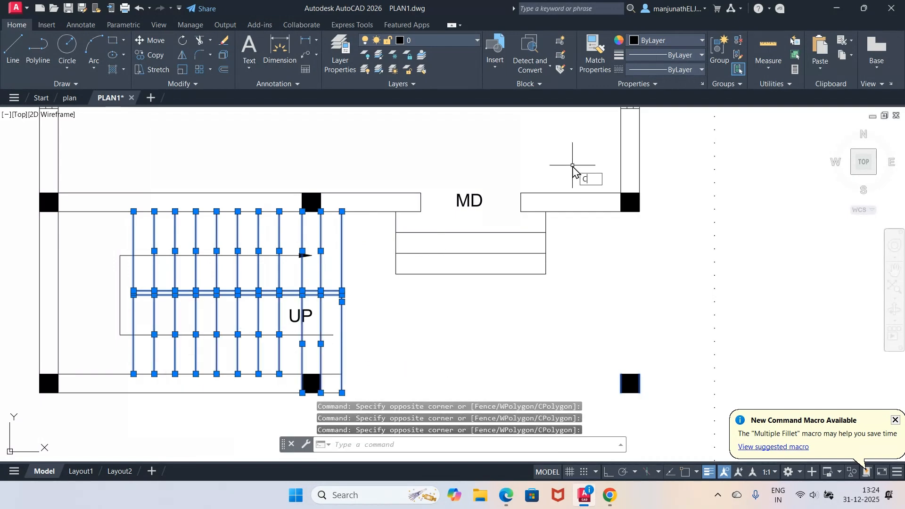
pyautogui.press('Return')
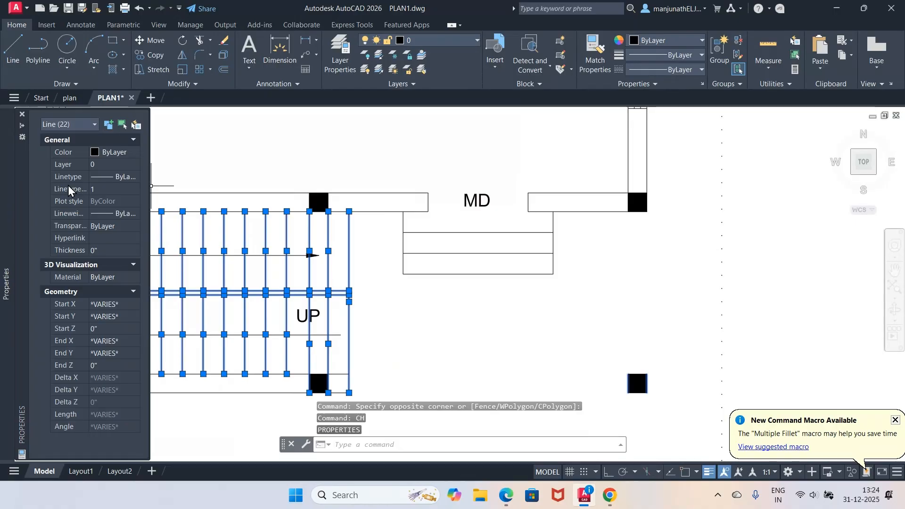
pyautogui.click(65, 177)
pyautogui.click(135, 177)
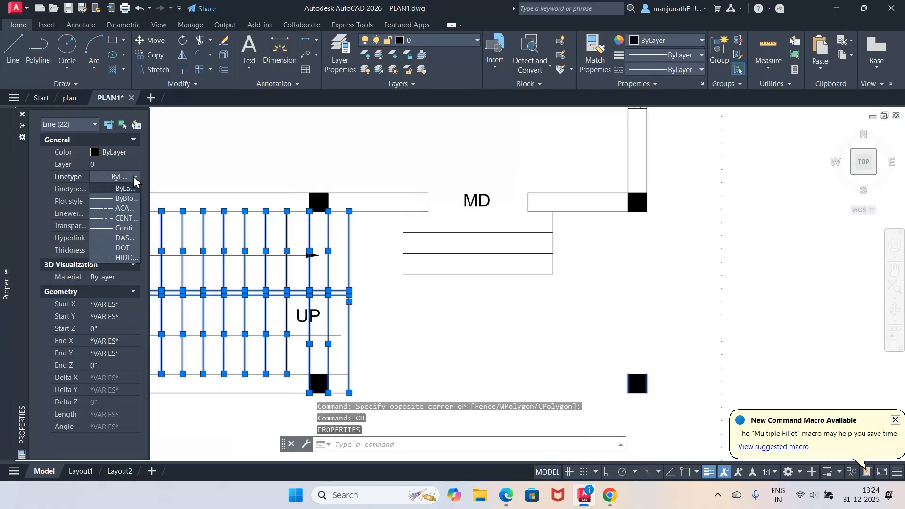
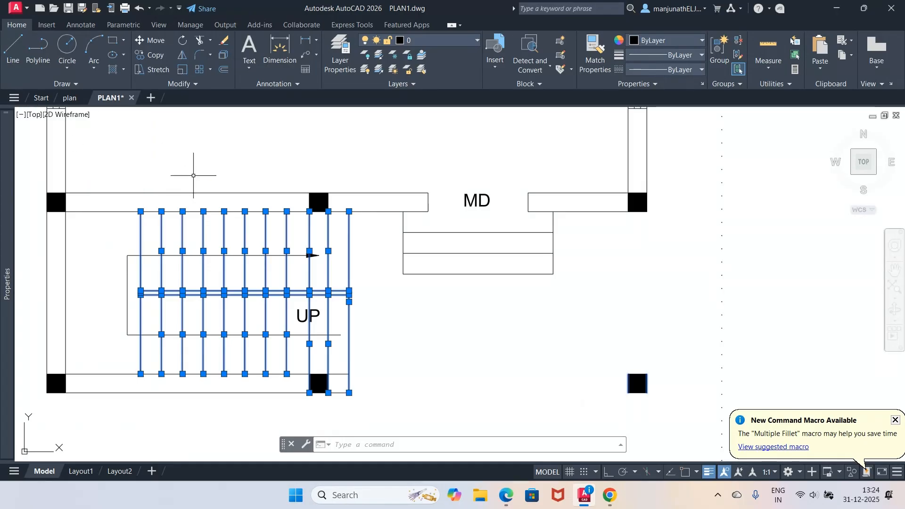
pyautogui.press('Return')
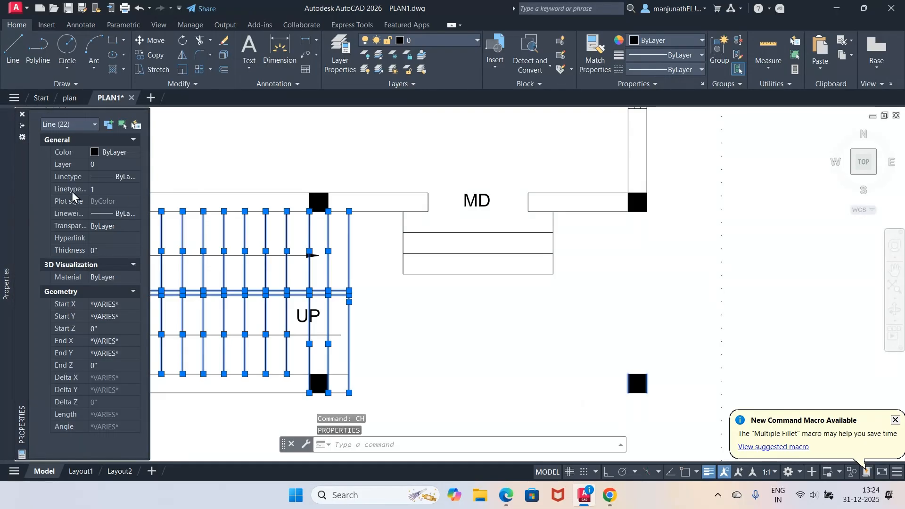
pyautogui.click(134, 165)
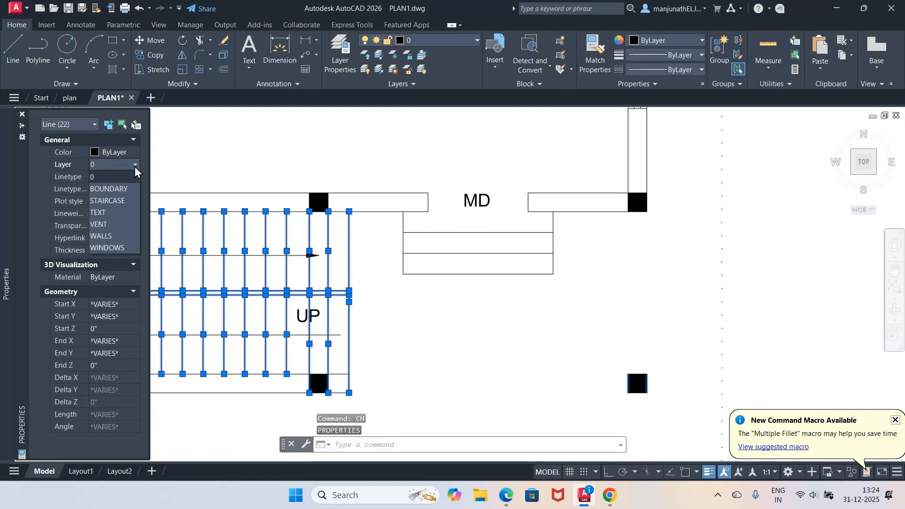
pyautogui.click(113, 200)
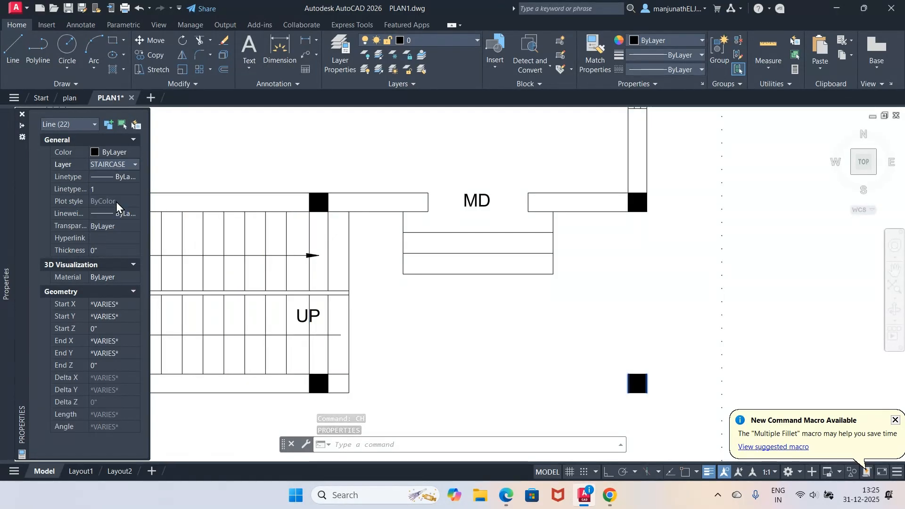
pyautogui.click(21, 118)
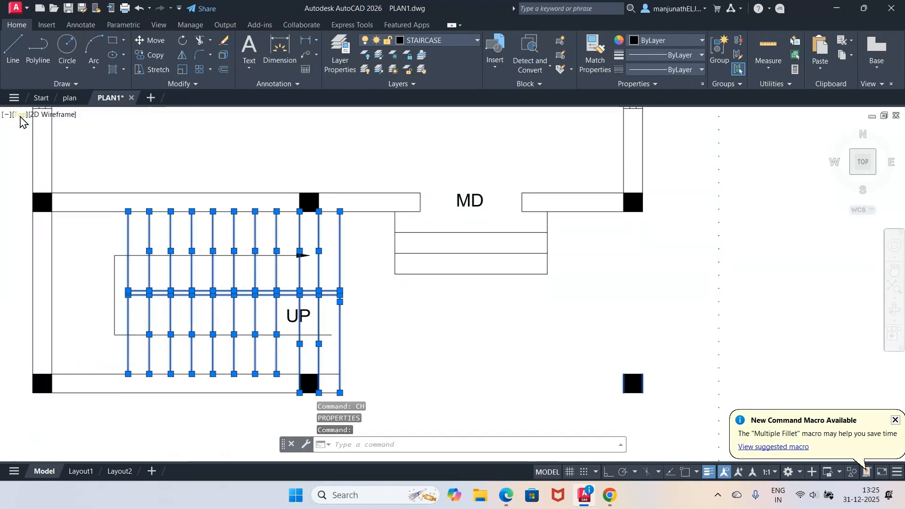
pyautogui.press('Escape')
pyautogui.press('Escape')
pyautogui.press('Escape')
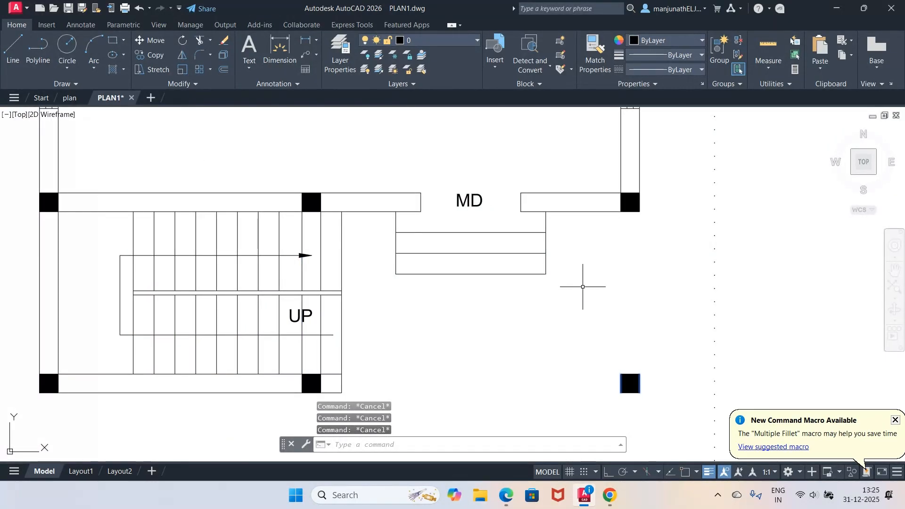
# Check the setback dimensions in the reference PDF and turn on Ortho and object snap for linear dimensioning.
pyautogui.write('z')
pyautogui.press('Return')
pyautogui.write('p')
pyautogui.press('Return')
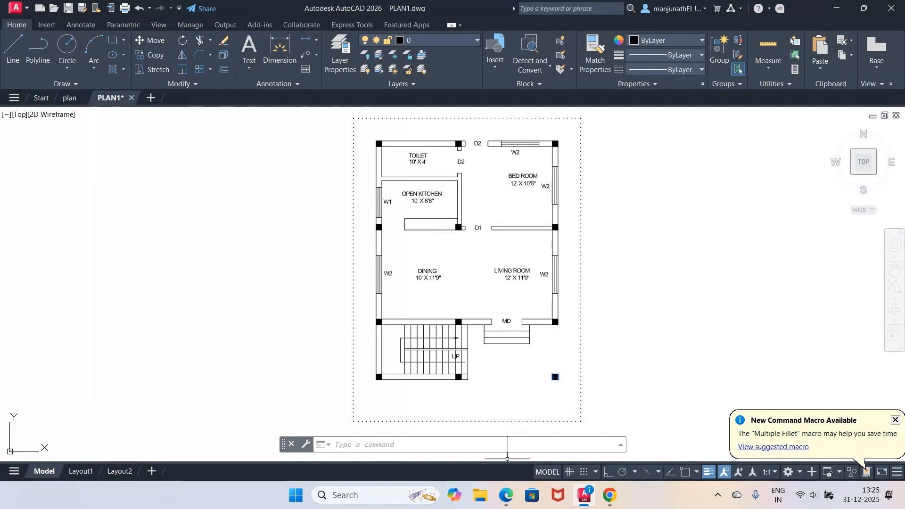
pyautogui.click(510, 491)
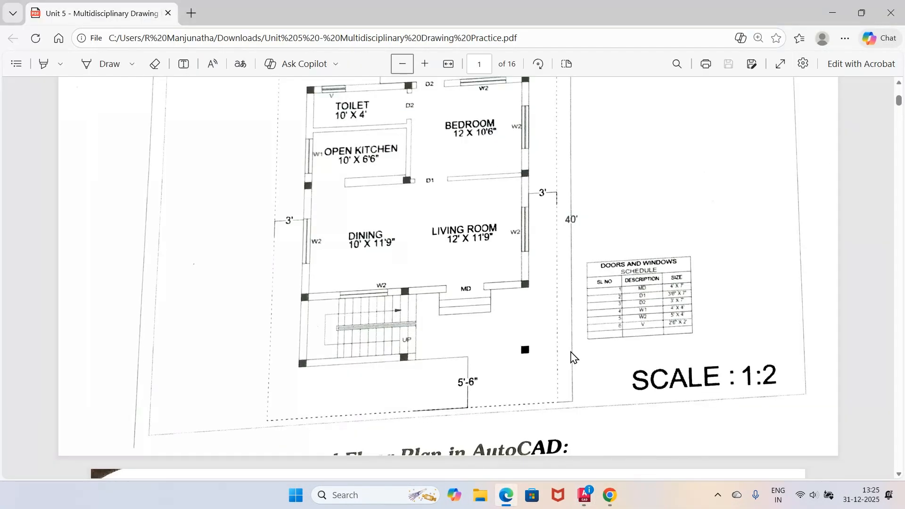
pyautogui.click(589, 502)
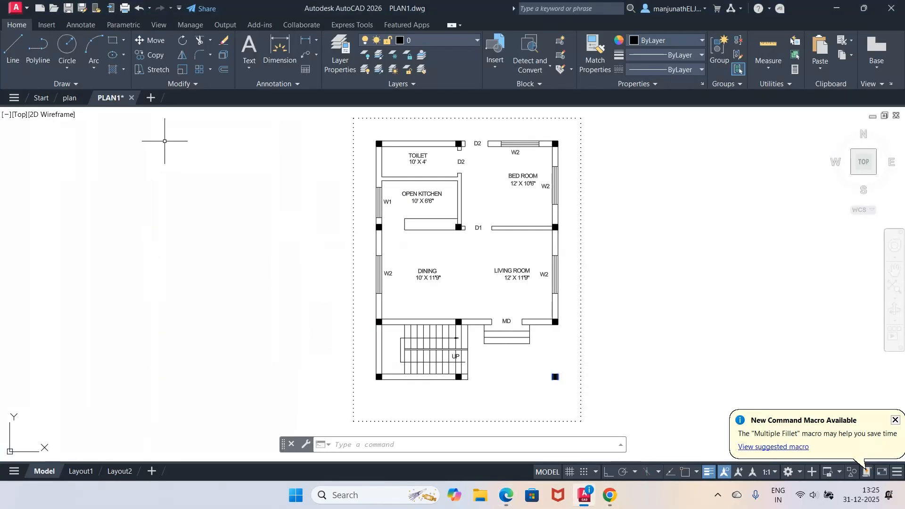
pyautogui.click(317, 42)
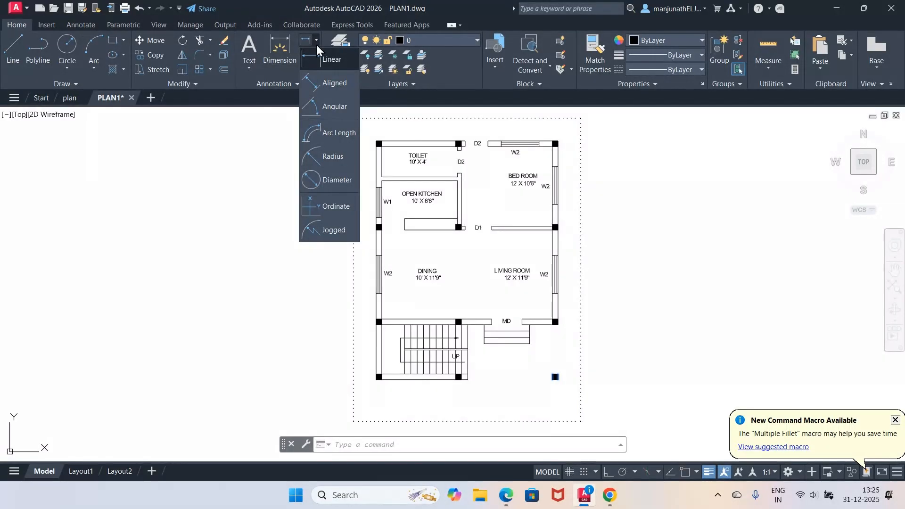
pyautogui.click(326, 59)
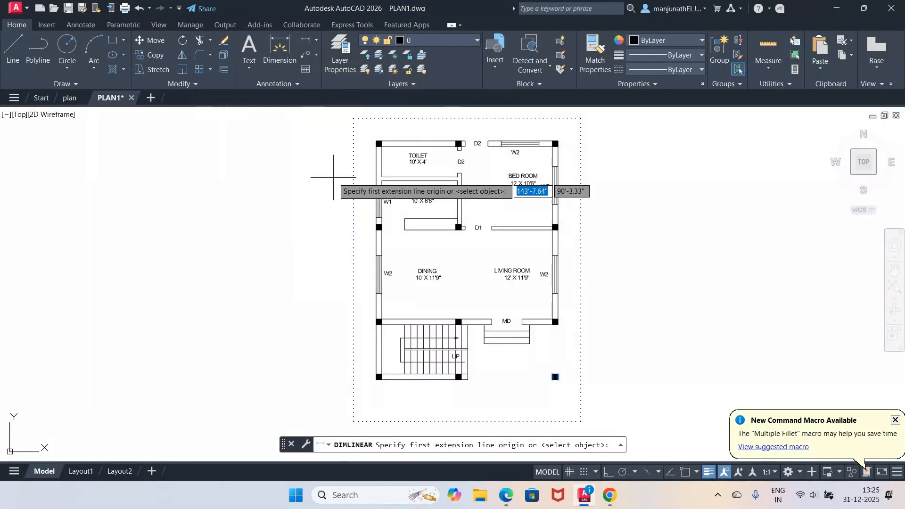
pyautogui.click(608, 473)
pyautogui.click(686, 473)
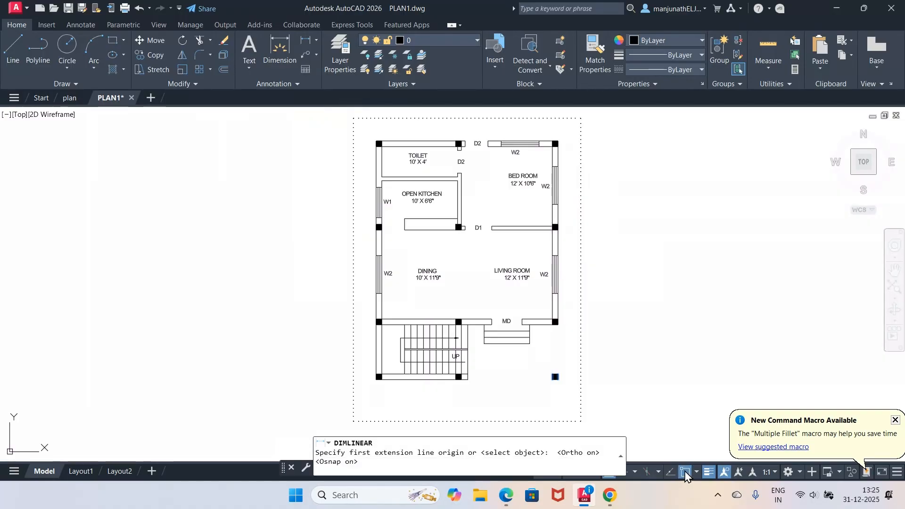
pyautogui.scroll(-4, 370, 178)
pyautogui.scroll(2, 365, 175)
pyautogui.scroll(8, 366, 176)
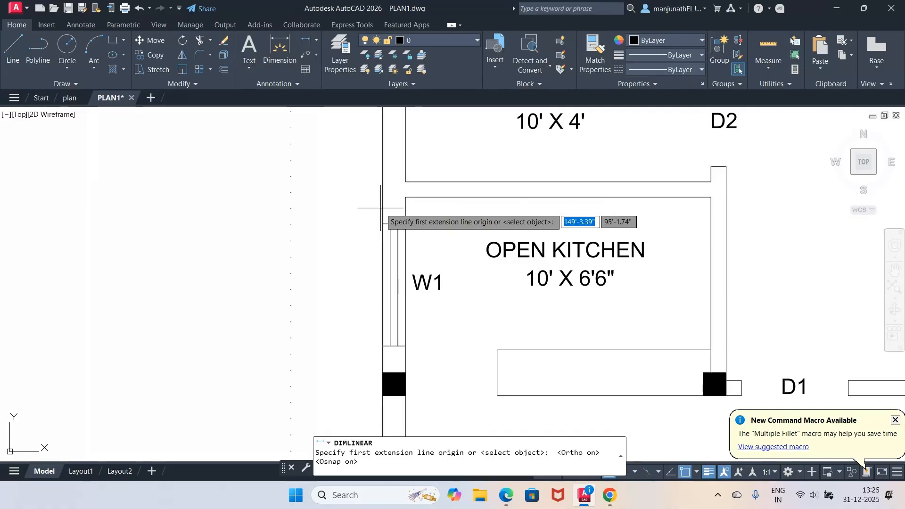
pyautogui.click(384, 225)
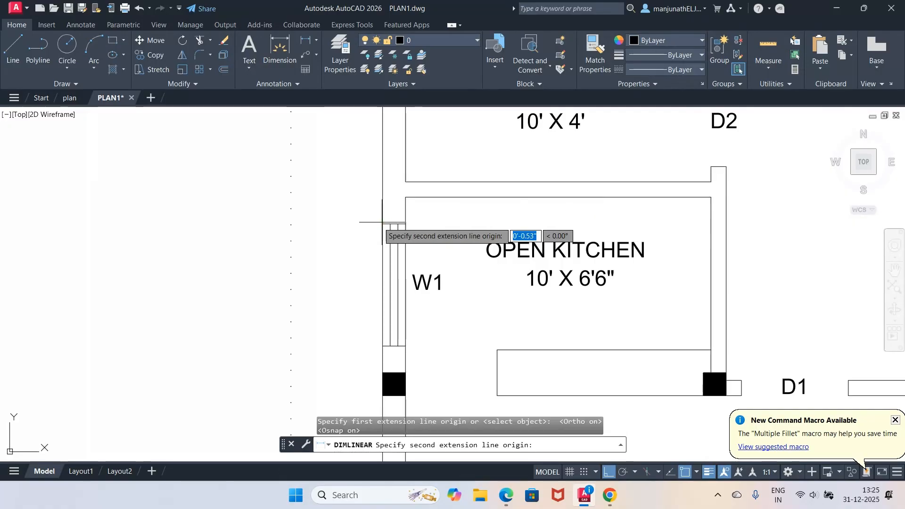
pyautogui.click(302, 224)
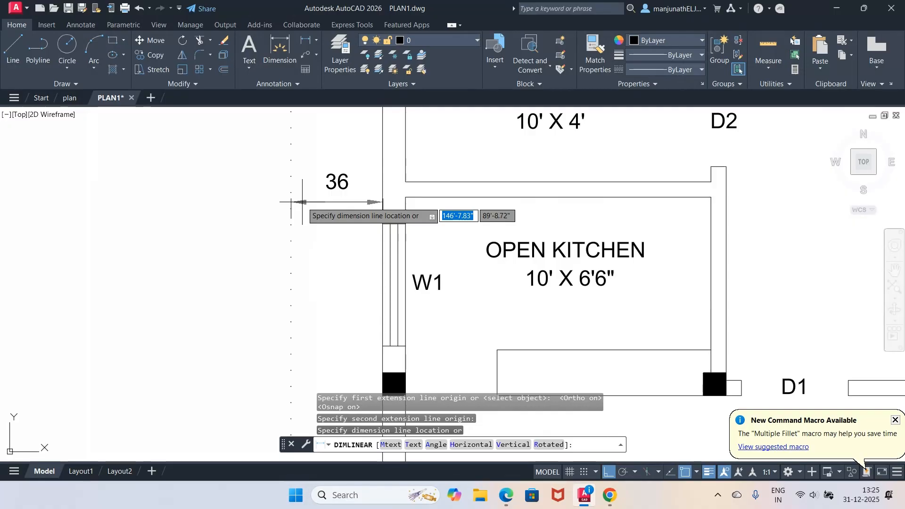
pyautogui.press('Escape')
pyautogui.press('Escape')
pyautogui.press('Escape')
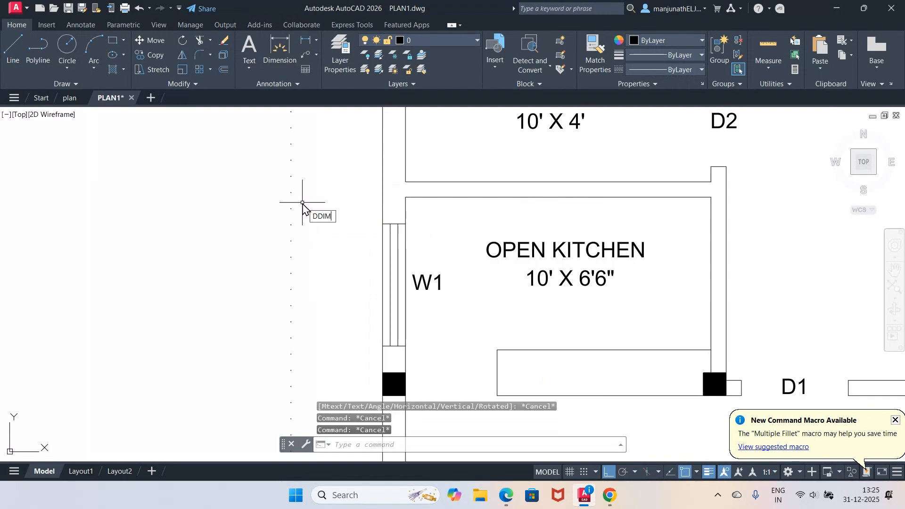
# Set the primary unit format of the ISO-25 dimension style to Engineering.
pyautogui.press('Return')
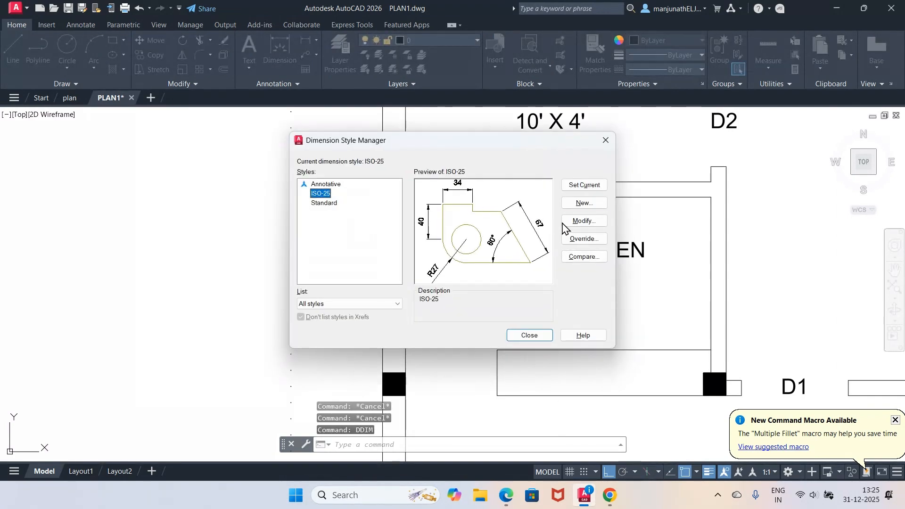
pyautogui.click(581, 221)
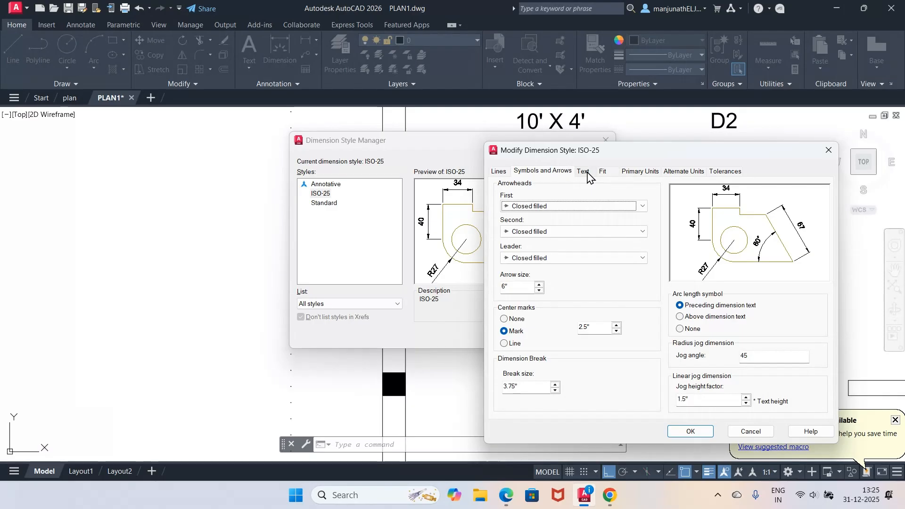
pyautogui.click(640, 172)
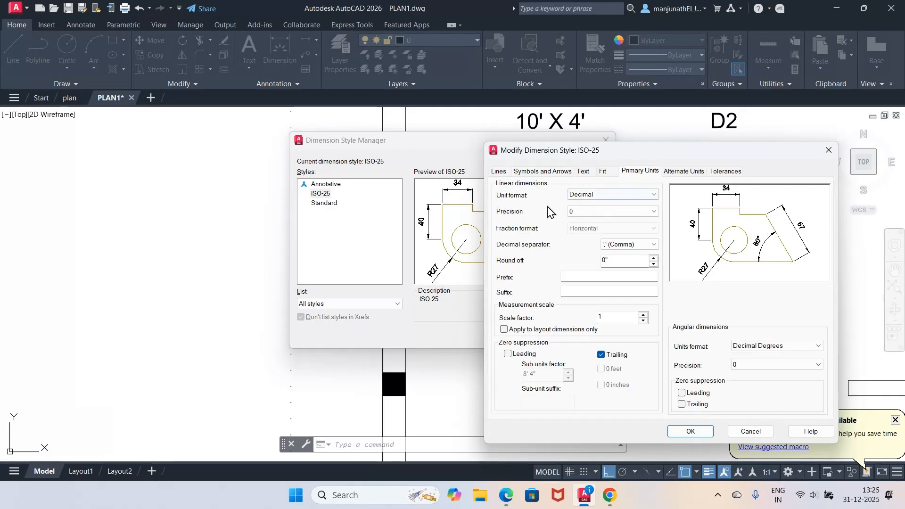
pyautogui.click(657, 195)
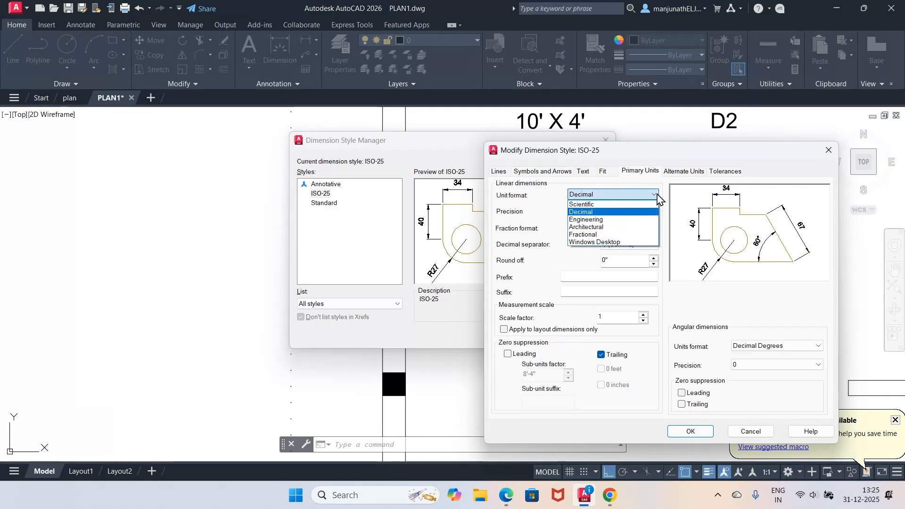
pyautogui.click(616, 220)
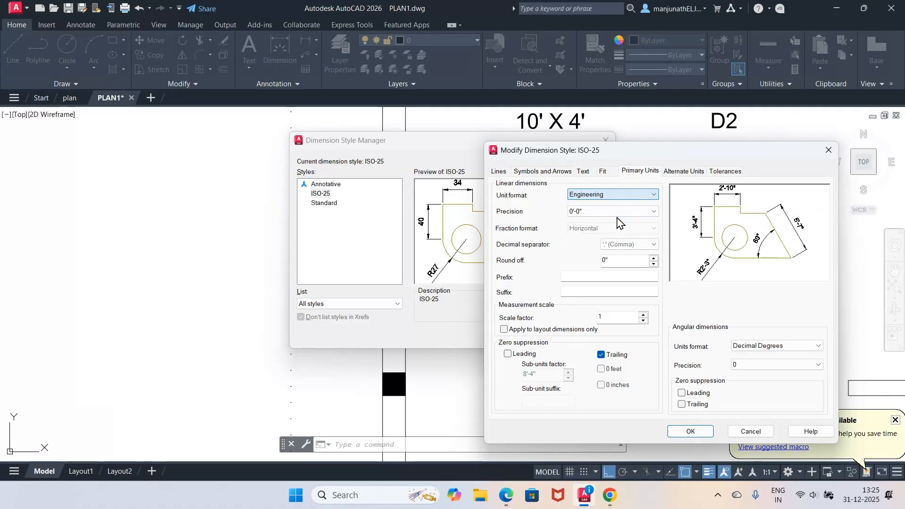
pyautogui.click(690, 431)
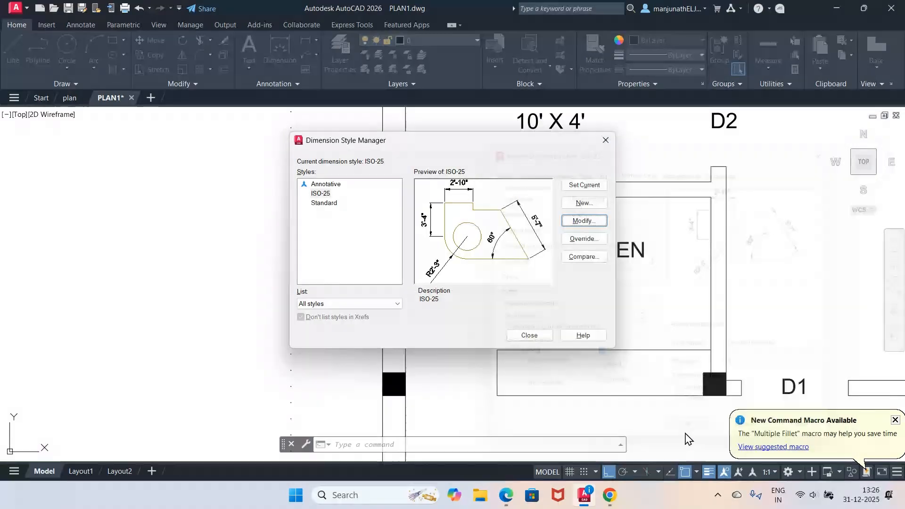
pyautogui.click(529, 336)
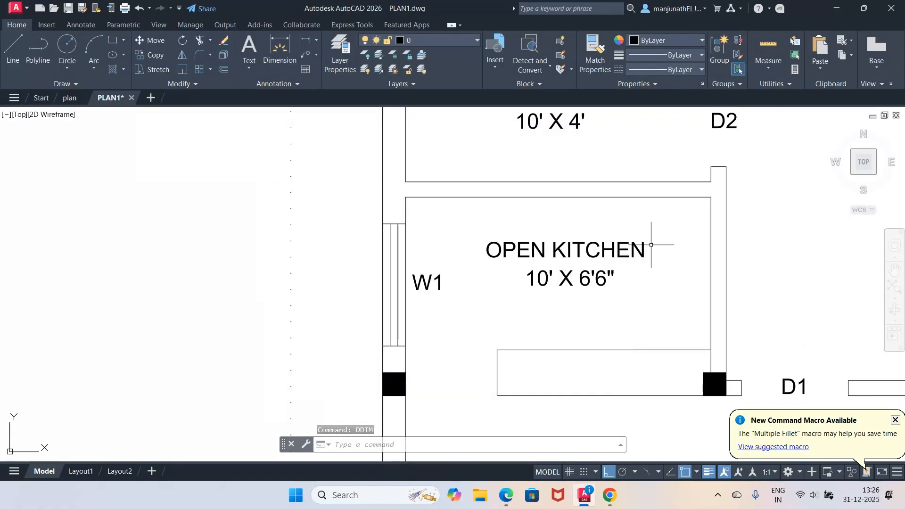
# Add a horizontal linear dimension from the outer wall beside the toilet to the dotted boundary, using the Nearest snap for the first point.
pyautogui.click(316, 41)
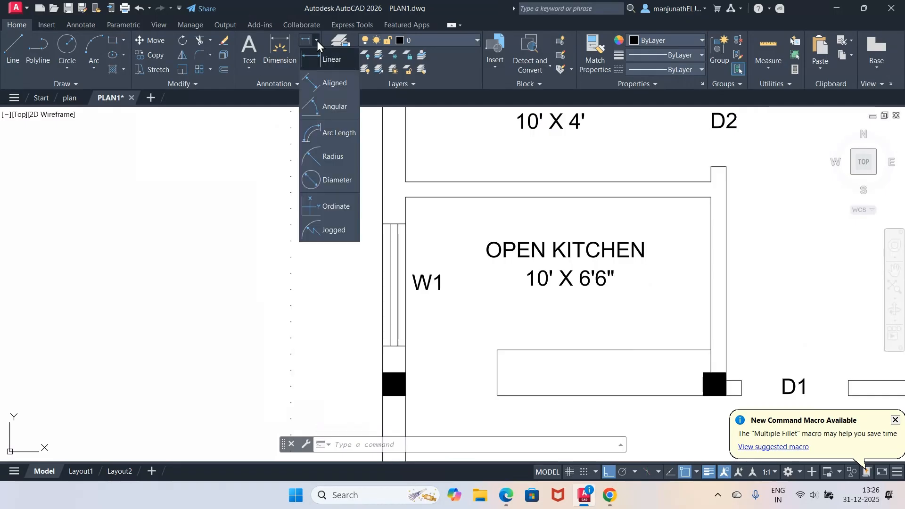
pyautogui.click(321, 59)
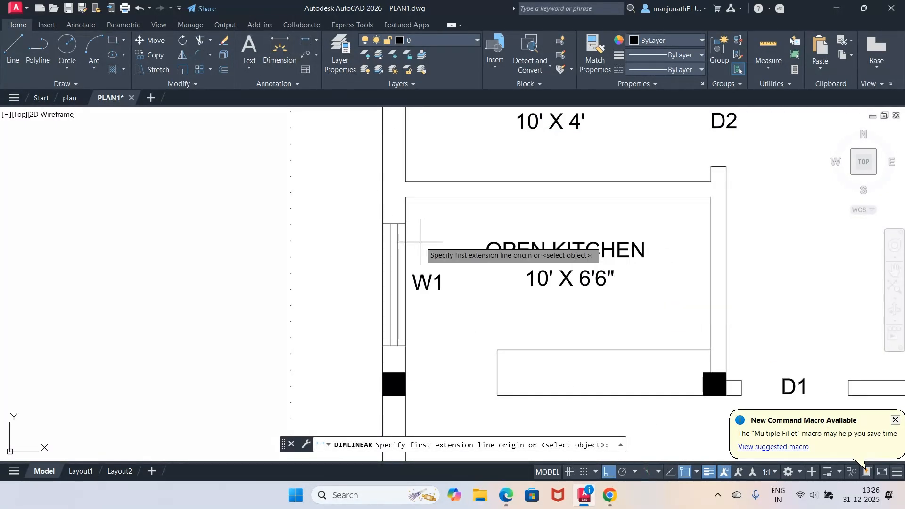
pyautogui.write('NEA')
pyautogui.press('Return')
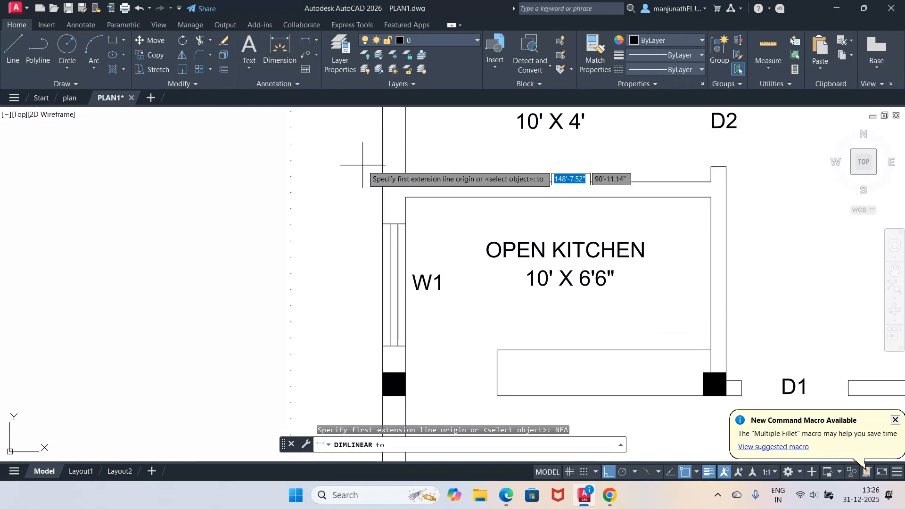
pyautogui.click(382, 150)
pyautogui.click(297, 151)
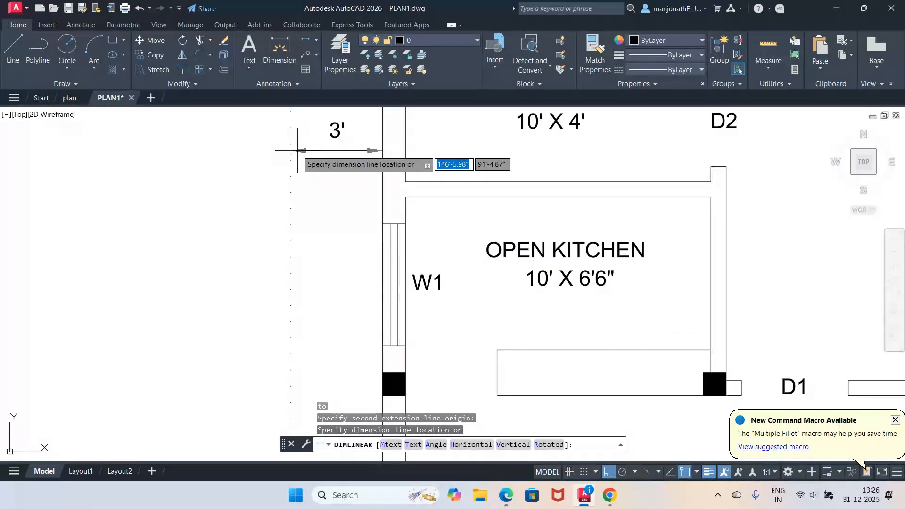
pyautogui.click(297, 151)
pyautogui.write('z')
pyautogui.press('Return')
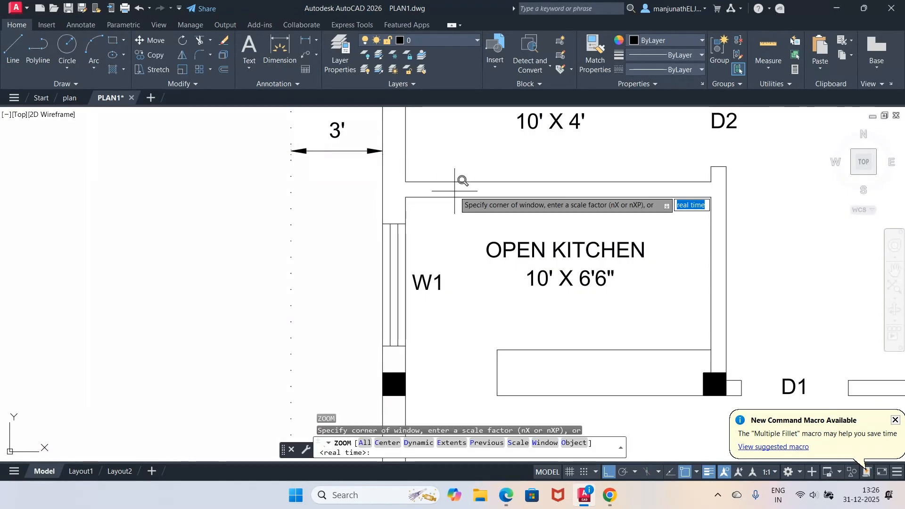
# Add a vertical linear dimension from the bedroom's outer wall beside window W2 up to the dotted boundary, using the Nearest snap for the first point.
pyautogui.write('e')
pyautogui.press('Return')
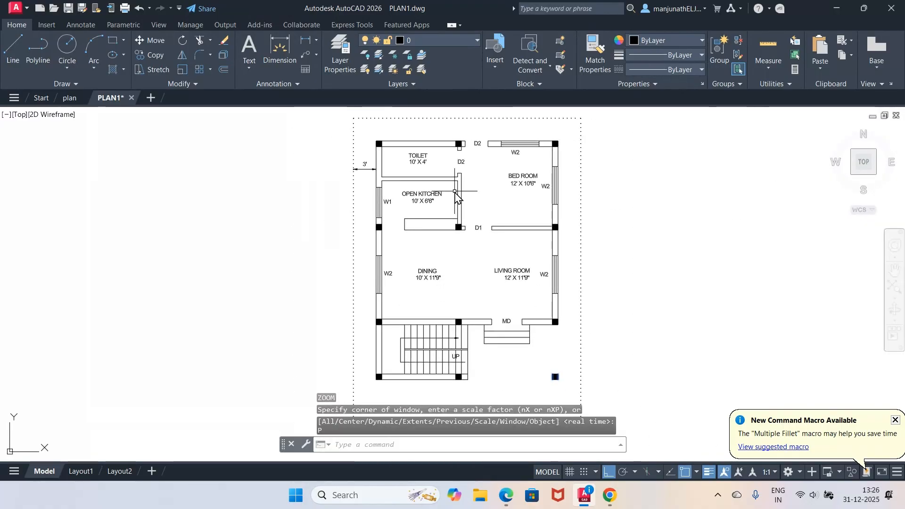
pyautogui.press('Return')
pyautogui.write('w')
pyautogui.press('Return')
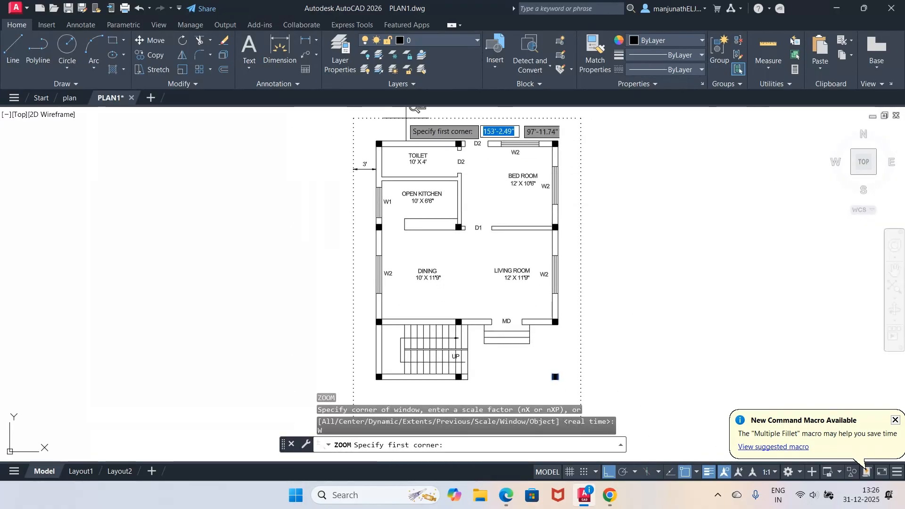
pyautogui.click(348, 109)
pyautogui.click(627, 291)
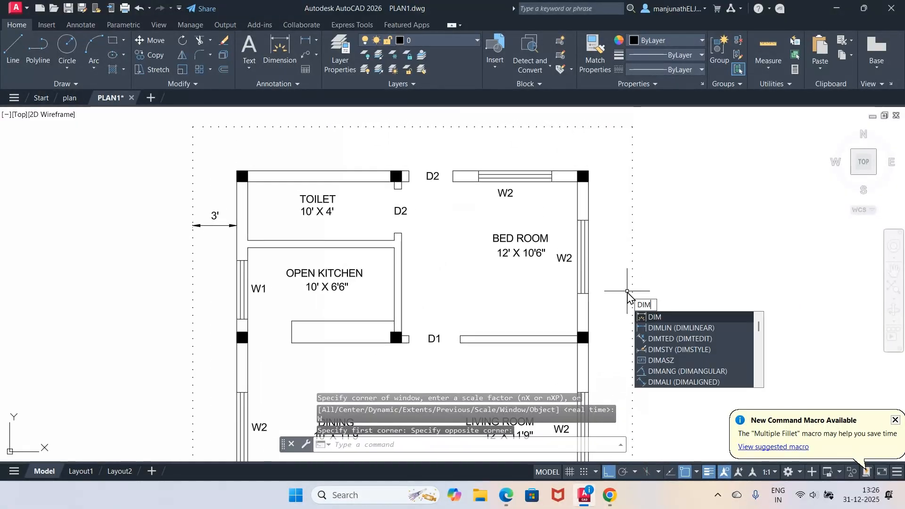
pyautogui.press('Escape')
pyautogui.press('Escape')
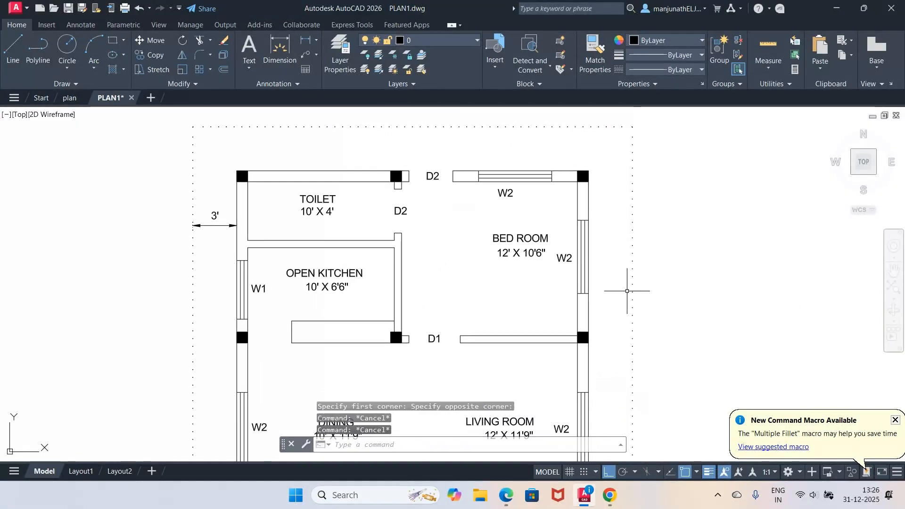
pyautogui.click(316, 45)
pyautogui.click(326, 60)
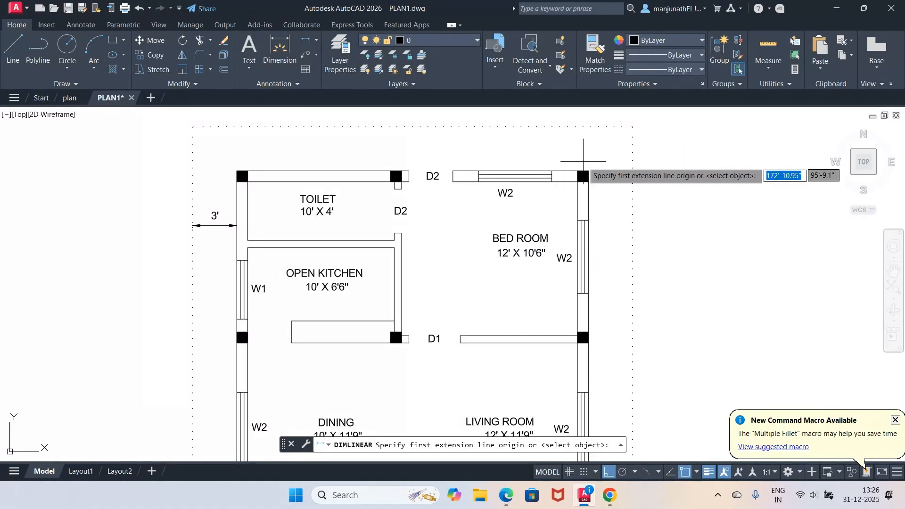
pyautogui.write('nea')
pyautogui.press('Return')
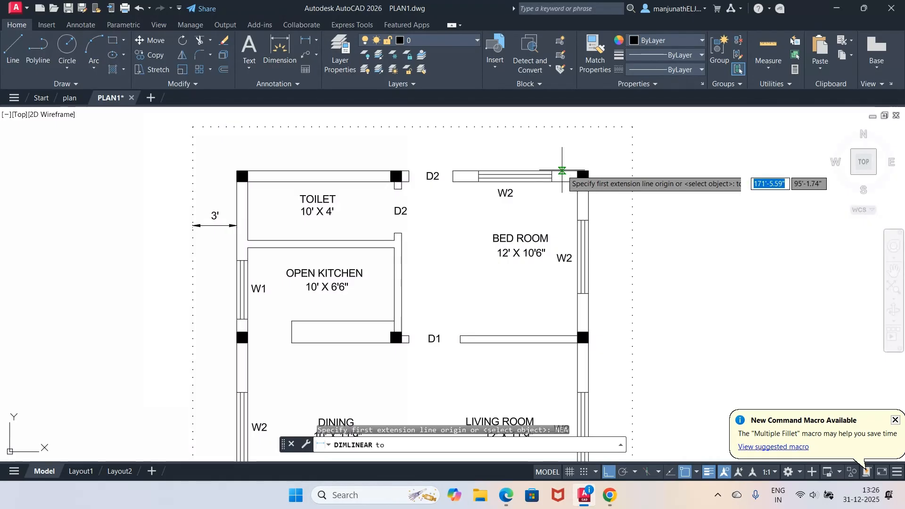
pyautogui.click(562, 171)
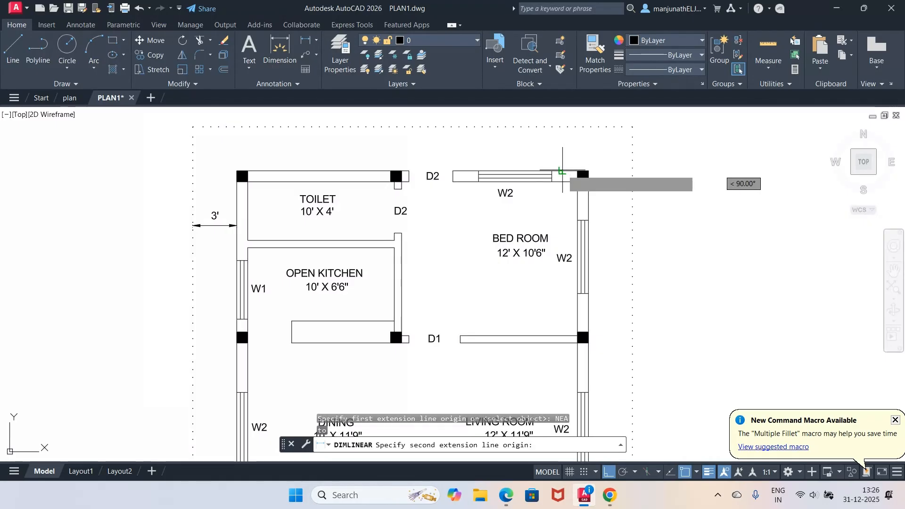
pyautogui.click(561, 127)
pyautogui.click(562, 127)
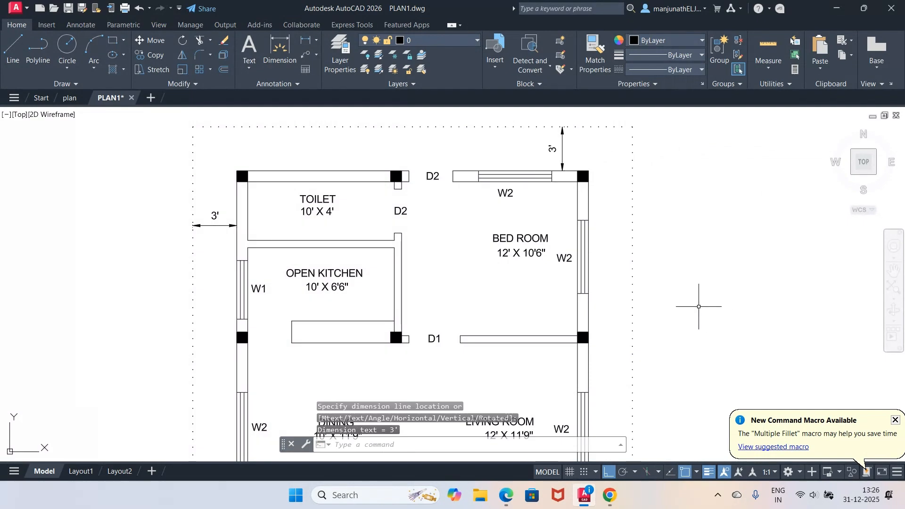
# Add a horizontal linear dimension from the bedroom's outer side wall to the dotted boundary, using the Nearest snap for the first point.
pyautogui.press('Return')
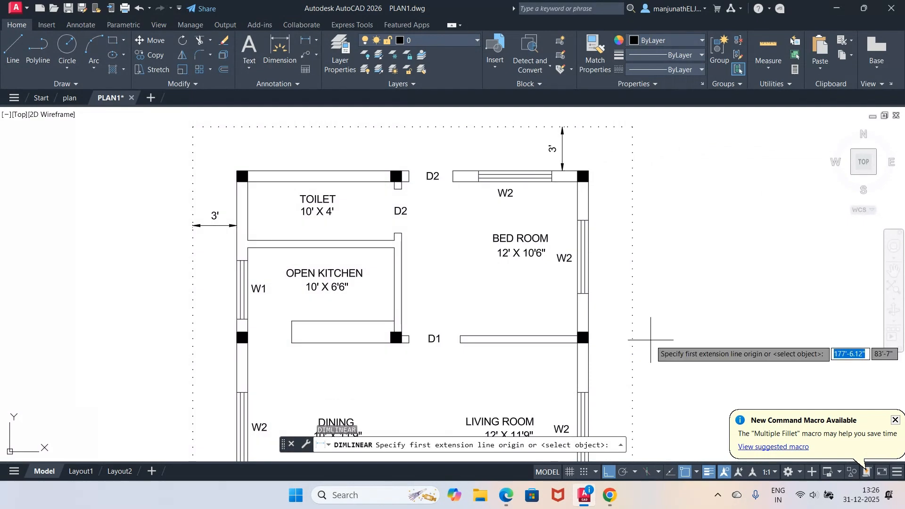
pyautogui.write('NEA')
pyautogui.click(588, 315)
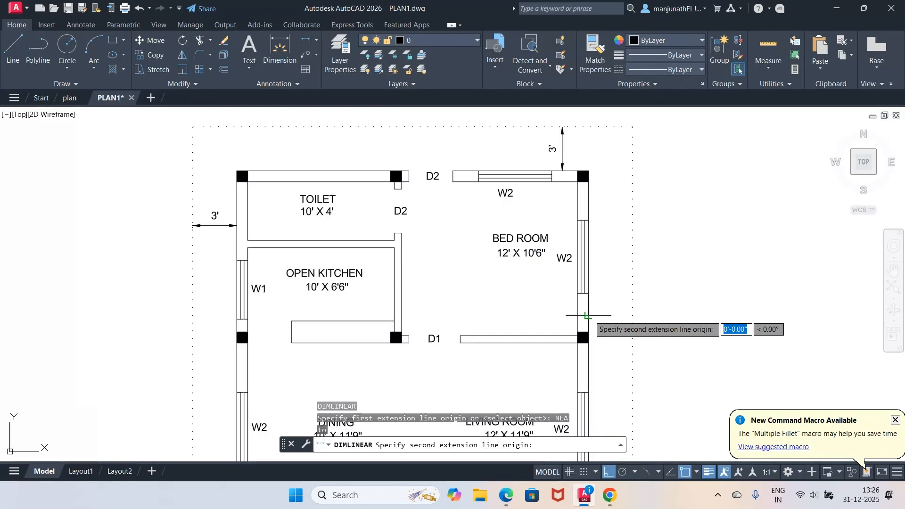
pyautogui.click(627, 314)
pyautogui.click(626, 314)
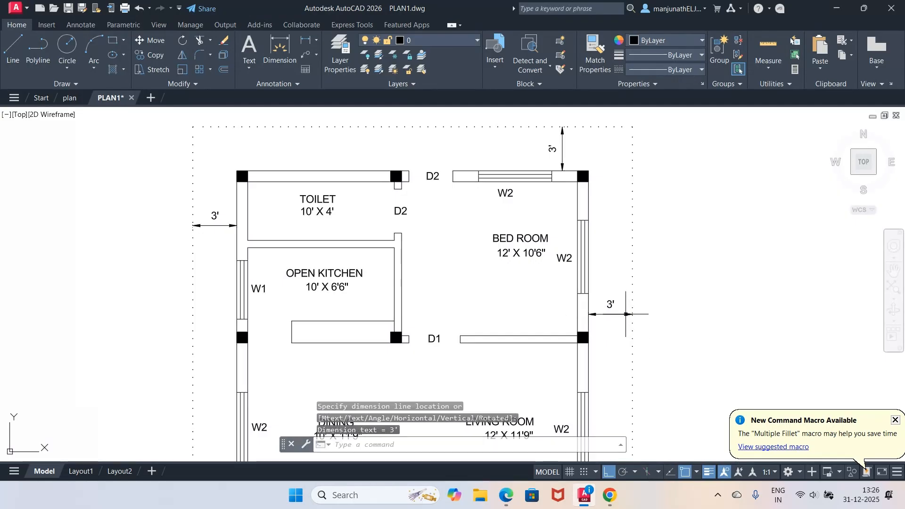
pyautogui.write('z')
pyautogui.press('Return')
pyautogui.write('e')
pyautogui.press('Return')
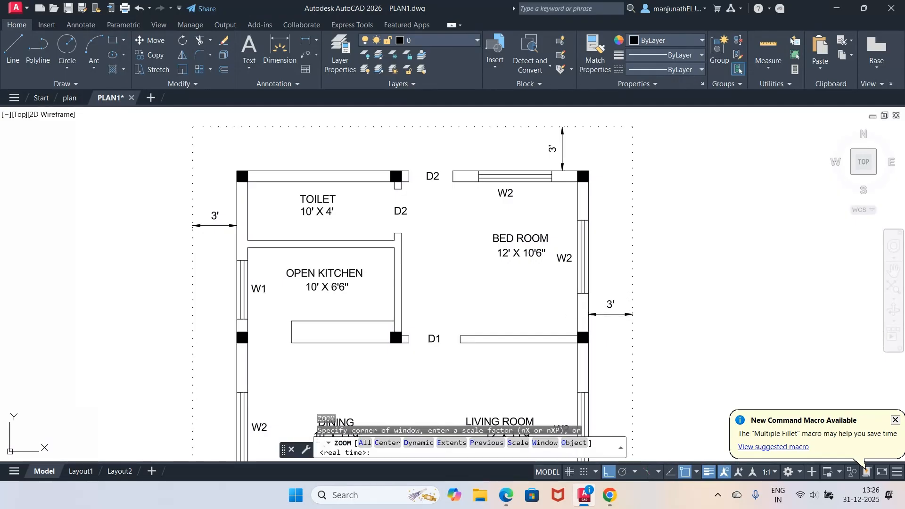
pyautogui.press('Return')
pyautogui.write('e')
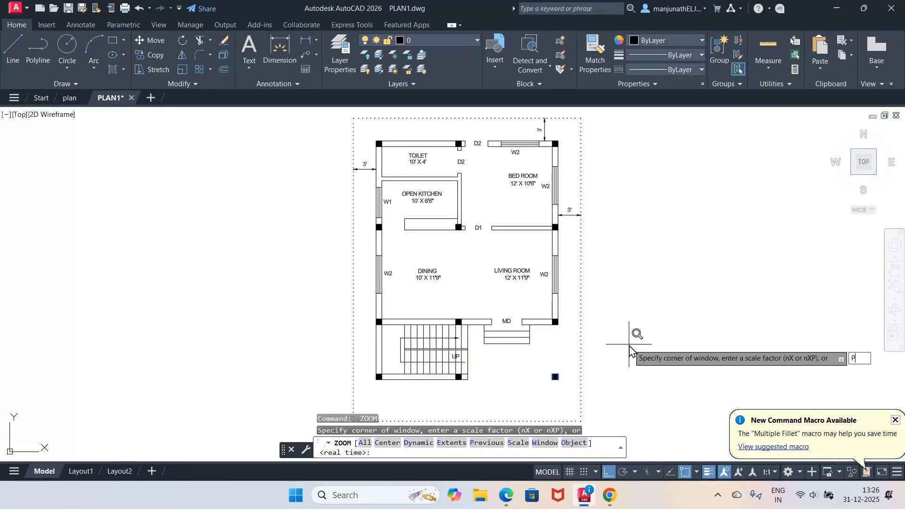
pyautogui.press('Return')
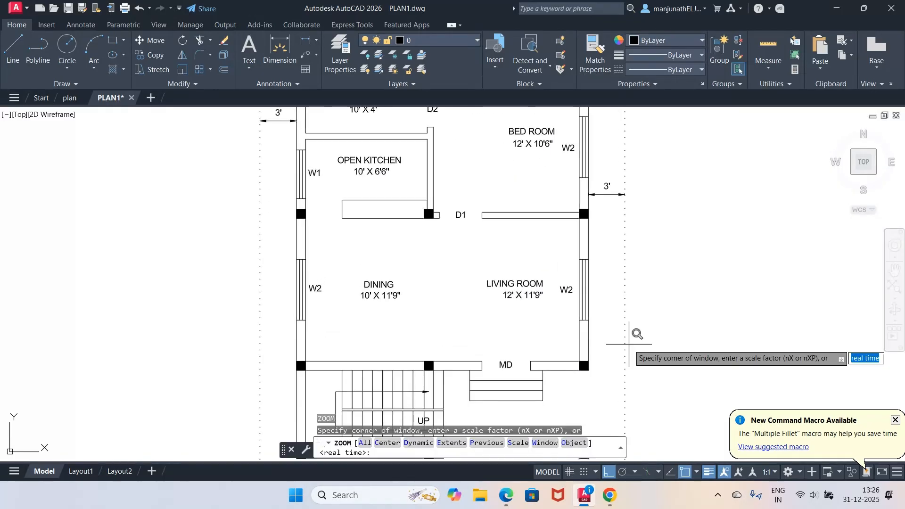
pyautogui.press('Return')
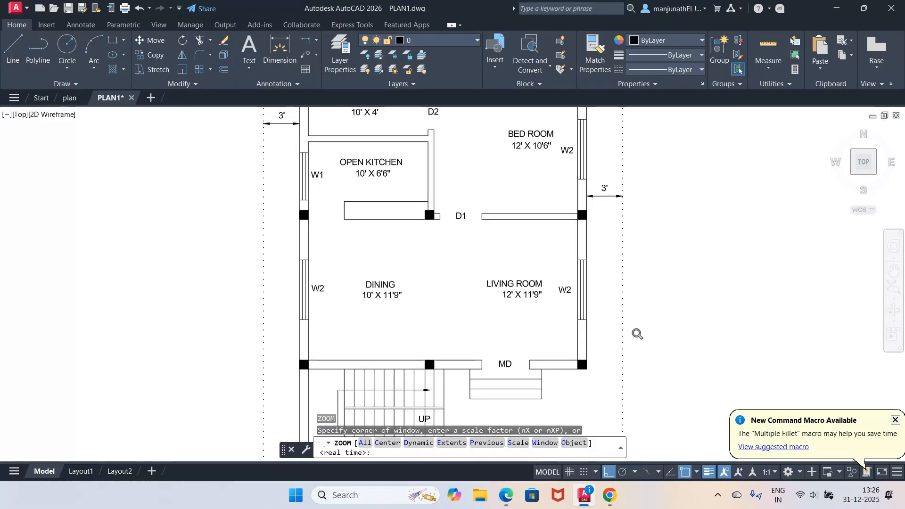
pyautogui.press('Return')
pyautogui.write('a')
pyautogui.press('Return')
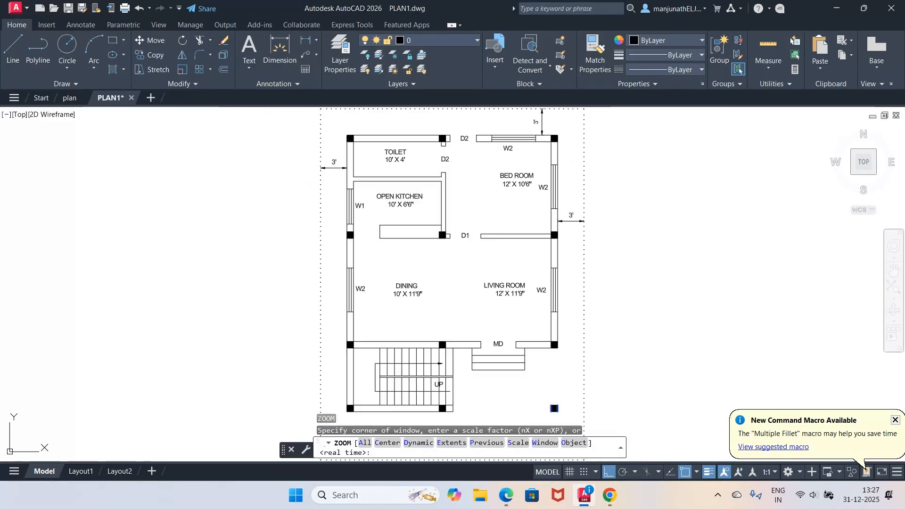
# Add a vertical linear dimension from the outer wall below the staircase to the dotted boundary, using the Nearest snap for the first point.
pyautogui.press('Return')
pyautogui.write('e')
pyautogui.press('Return')
pyautogui.write('w')
pyautogui.press('Return')
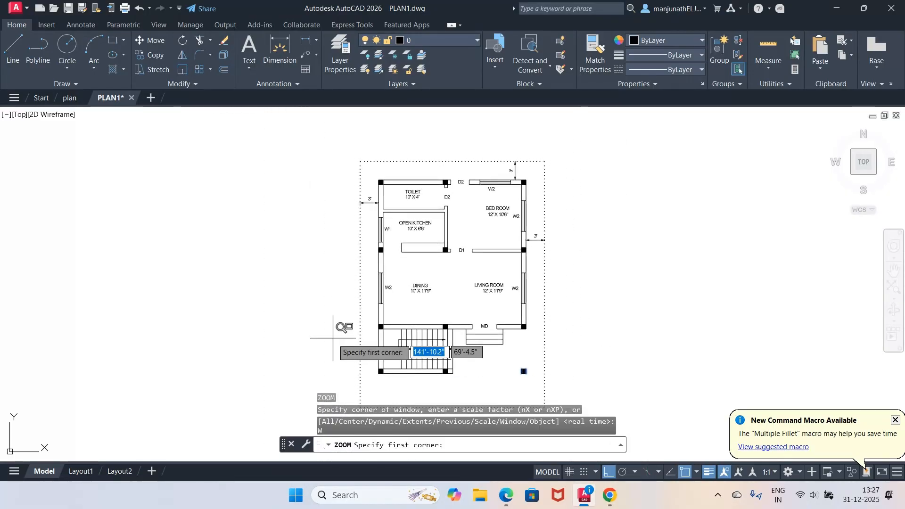
pyautogui.click(332, 338)
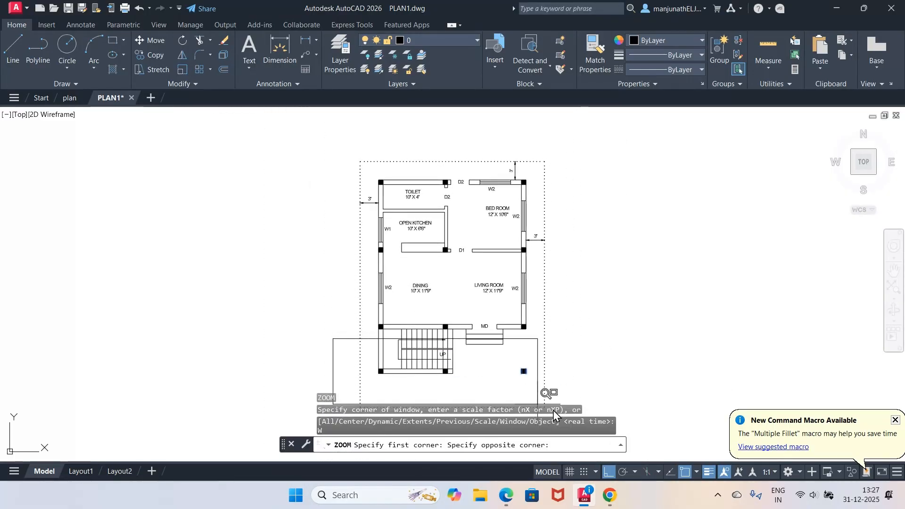
pyautogui.click(634, 420)
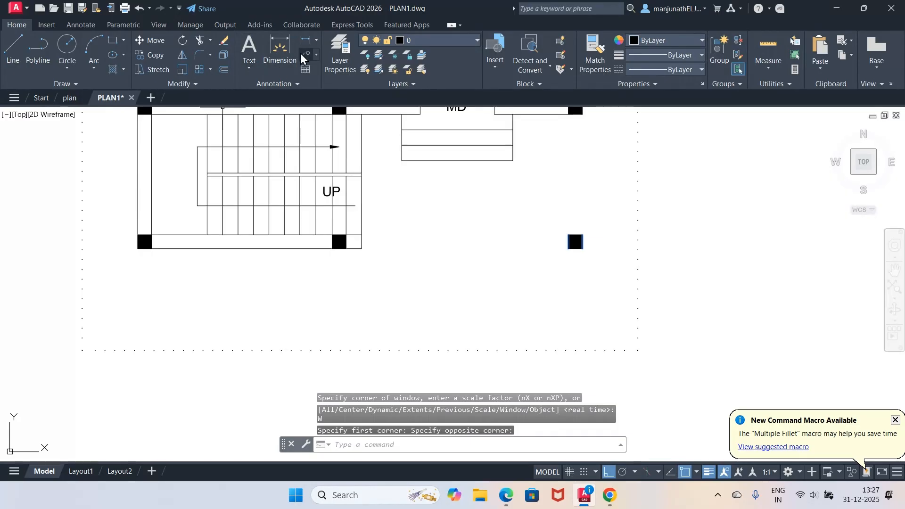
pyautogui.click(306, 40)
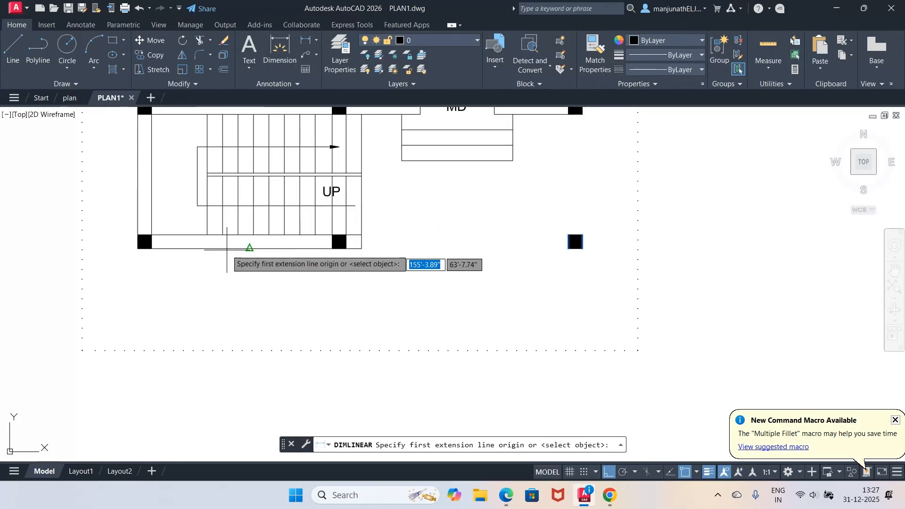
pyautogui.write('NEA')
pyautogui.press('Return')
pyautogui.write('to')
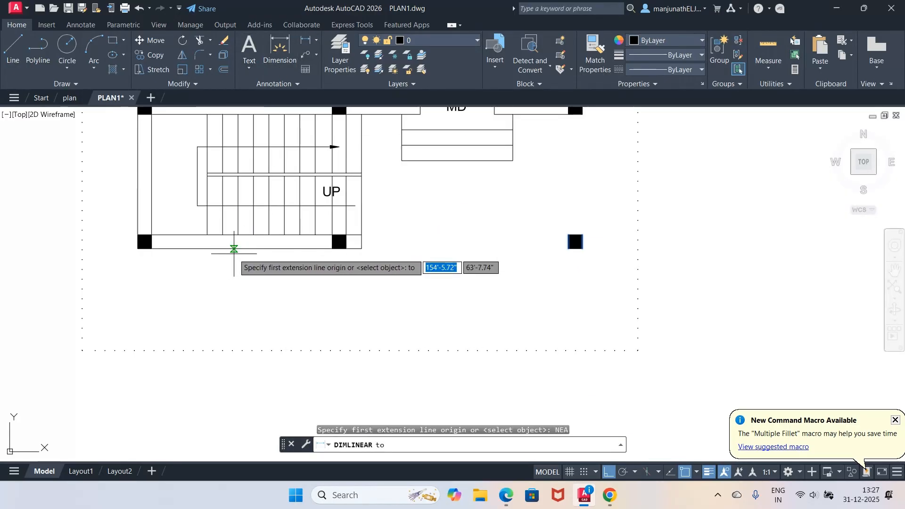
pyautogui.click(228, 248)
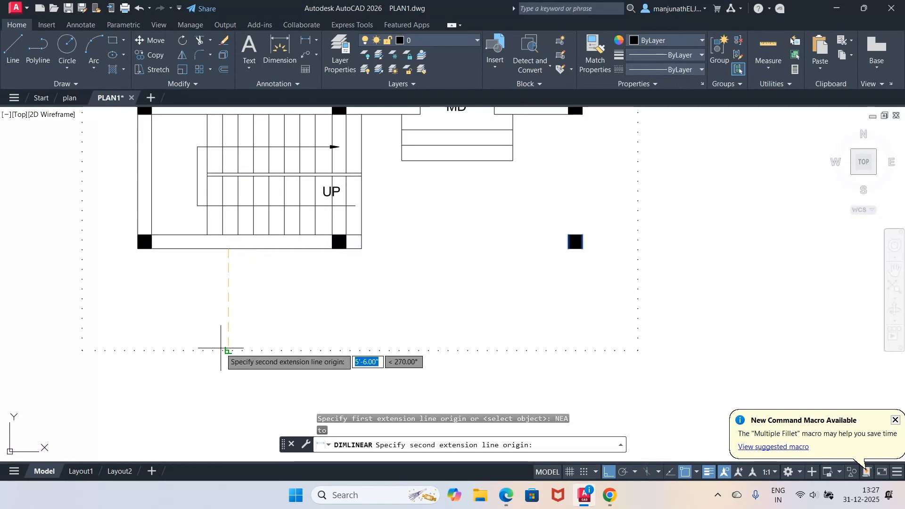
pyautogui.click(224, 351)
pyautogui.click(227, 329)
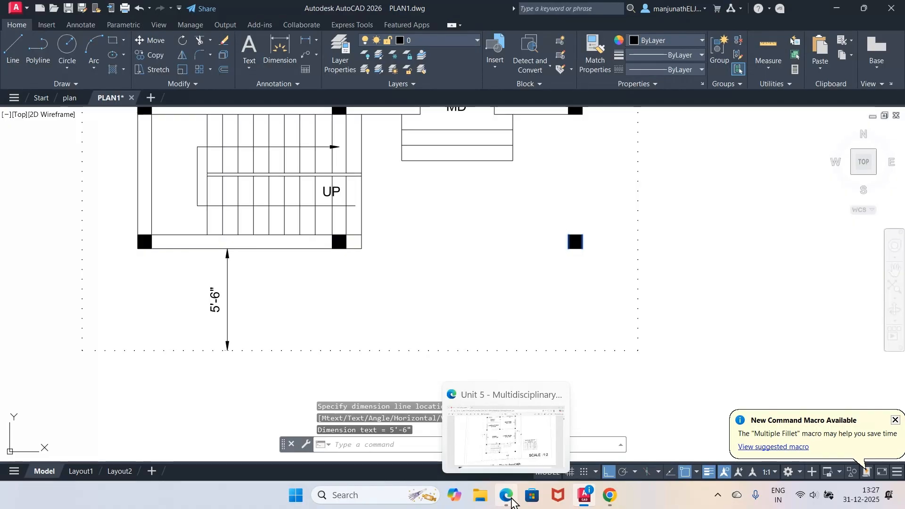
# Switch to the reference PDF, check the setback dimensions around the plan, and return to the PLAN1.dwg drawing.
pyautogui.click(445, 472)
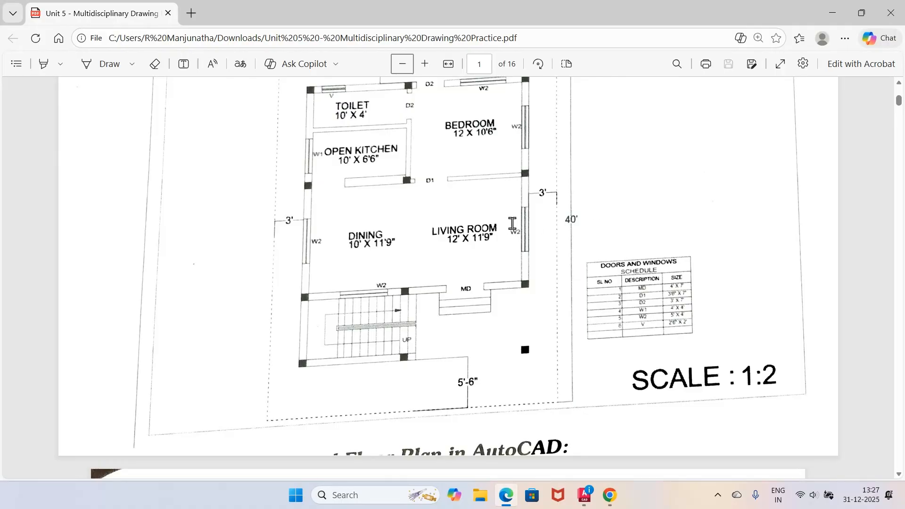
pyautogui.keyDown('ctrl'); pyautogui.scroll(-1, 512, 224); pyautogui.keyUp('ctrl')
pyautogui.keyDown('ctrl'); pyautogui.scroll(-1, 513, 224); pyautogui.keyUp('ctrl')
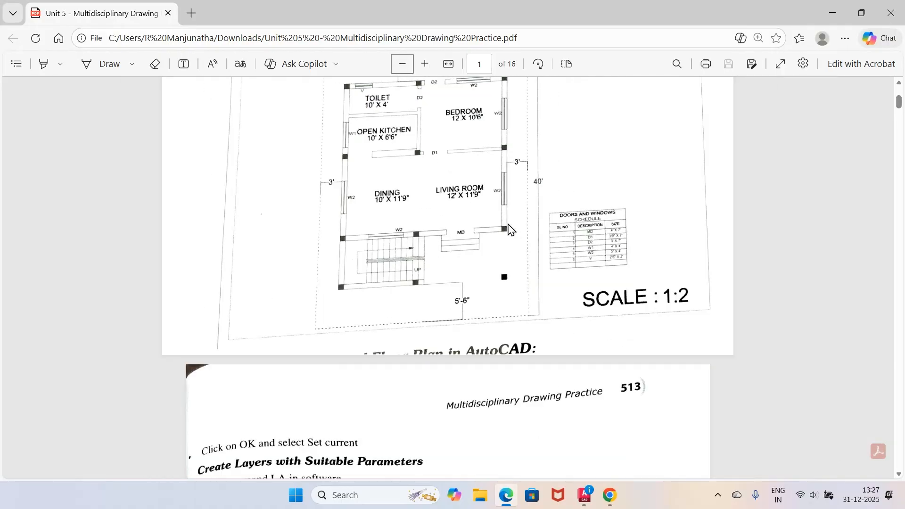
pyautogui.moveTo(583, 505)
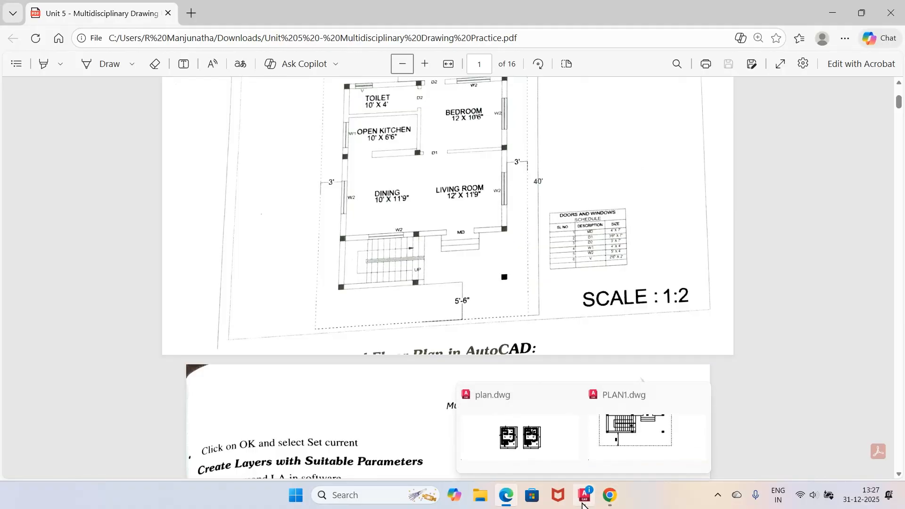
pyautogui.click(642, 435)
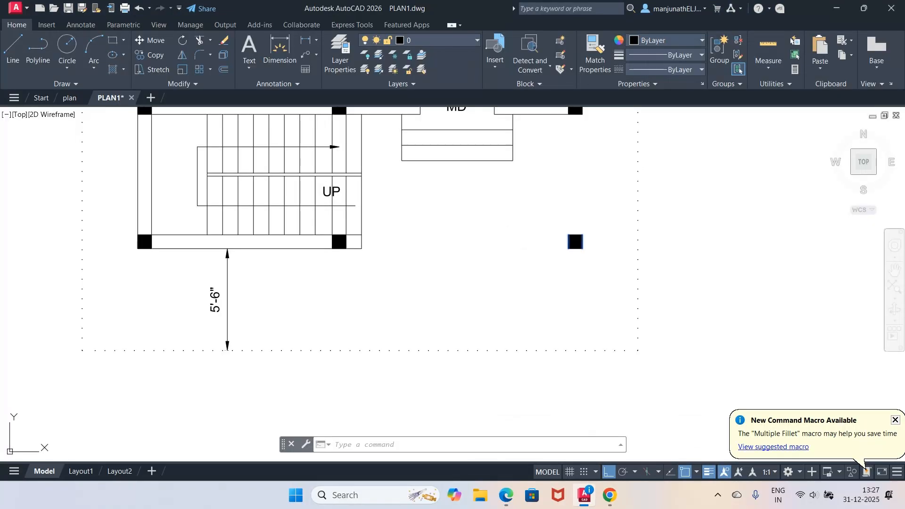
# Select the toilet's outer wall lines, the partition lines between toilet and open kitchen, and the kitchen's inner wall line beside window W1.
pyautogui.write('z')
pyautogui.press('Return')
pyautogui.write('e')
pyautogui.press('Return')
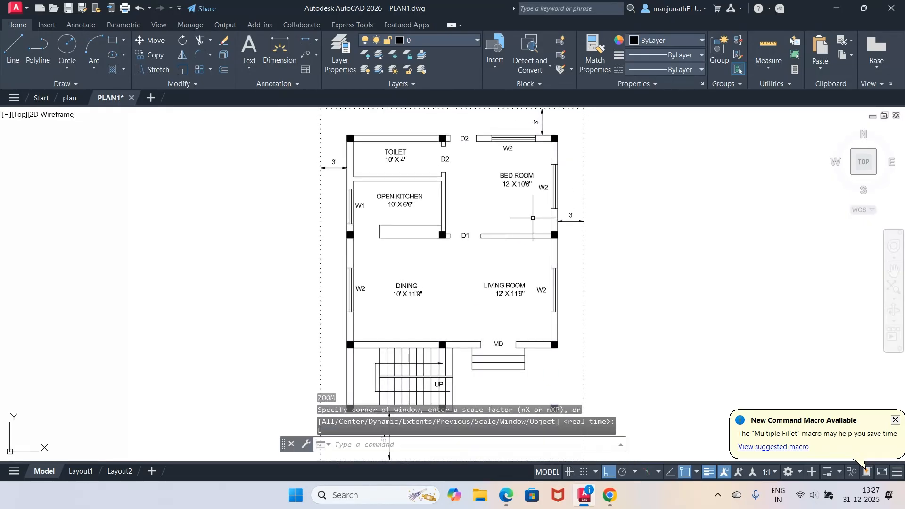
pyautogui.press('Return')
pyautogui.write('w')
pyautogui.press('Return')
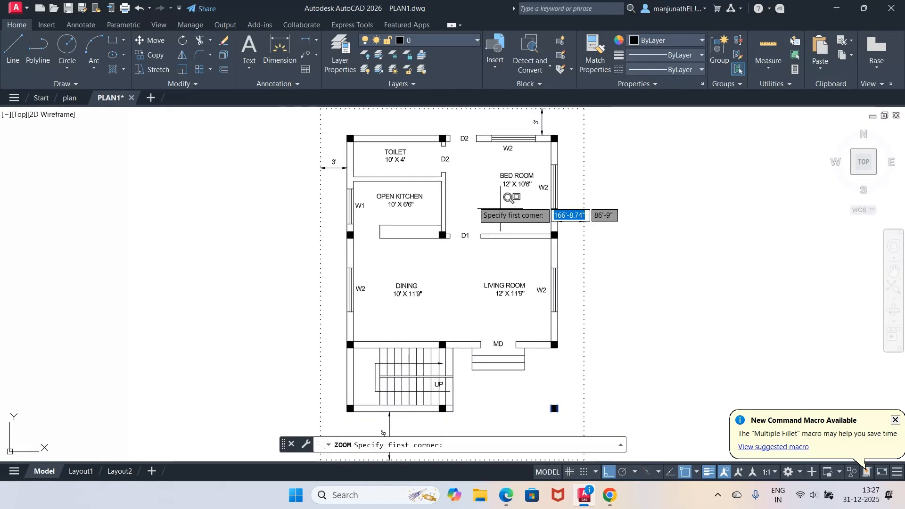
pyautogui.click(320, 121)
pyautogui.click(592, 206)
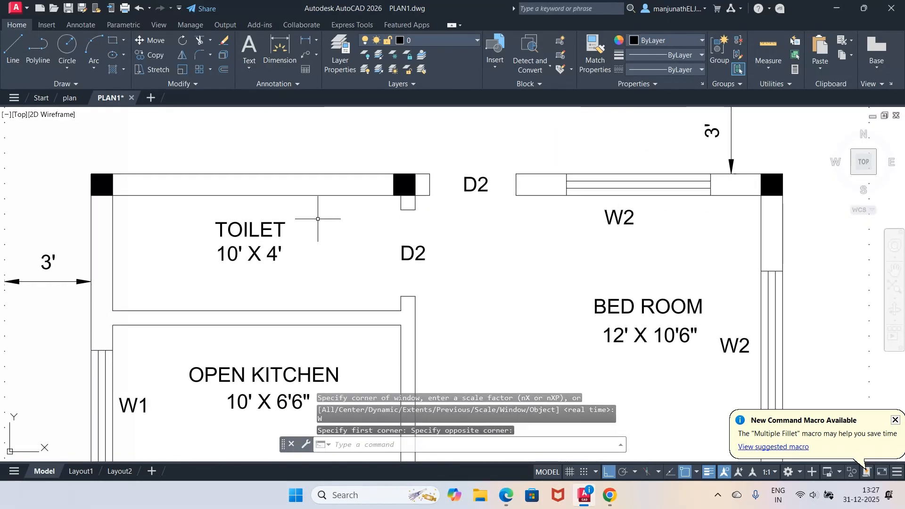
pyautogui.click(344, 176)
pyautogui.click(331, 201)
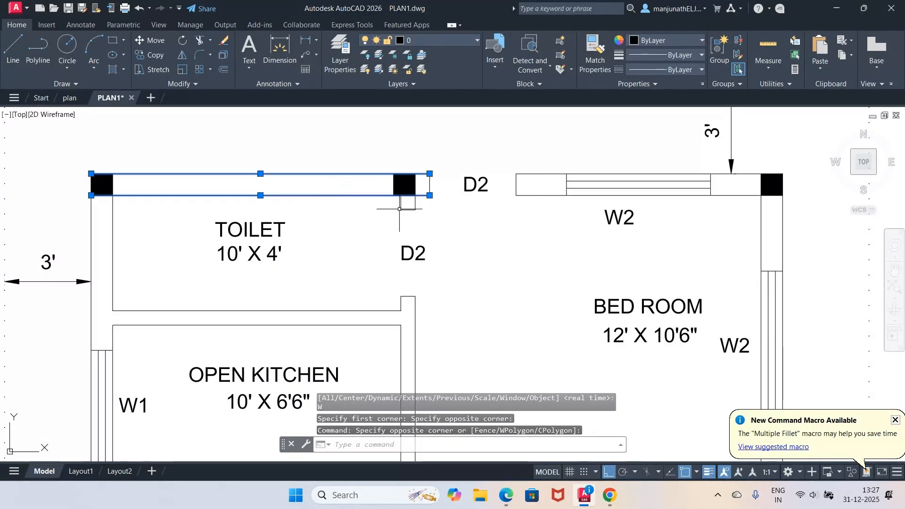
pyautogui.click(135, 255)
pyautogui.click(86, 252)
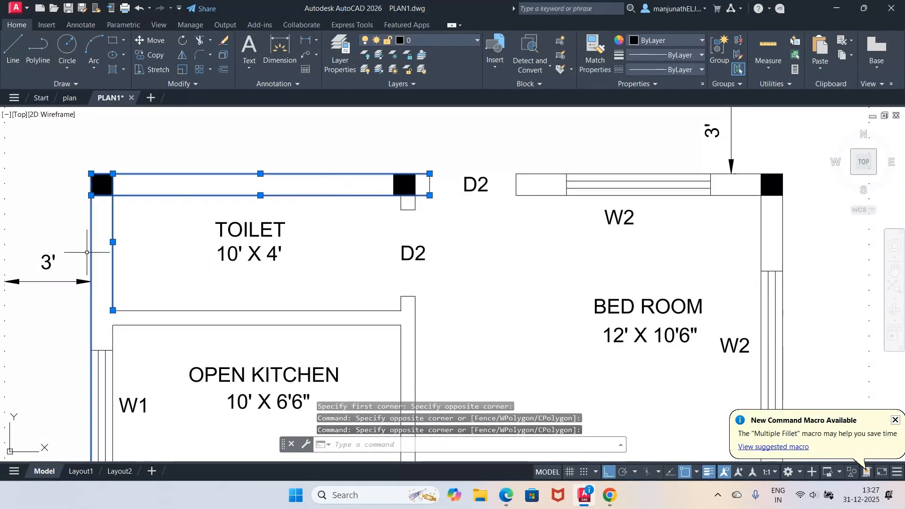
pyautogui.click(186, 290)
pyautogui.click(156, 338)
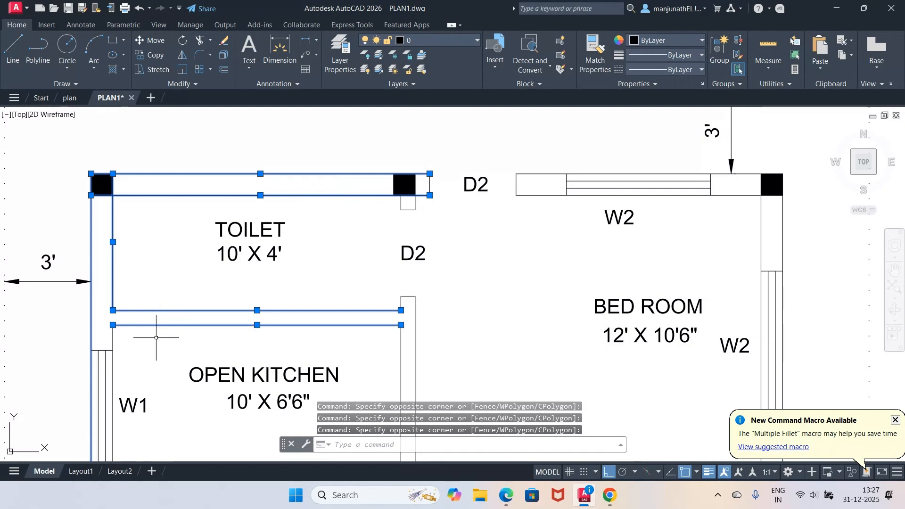
pyautogui.click(113, 340)
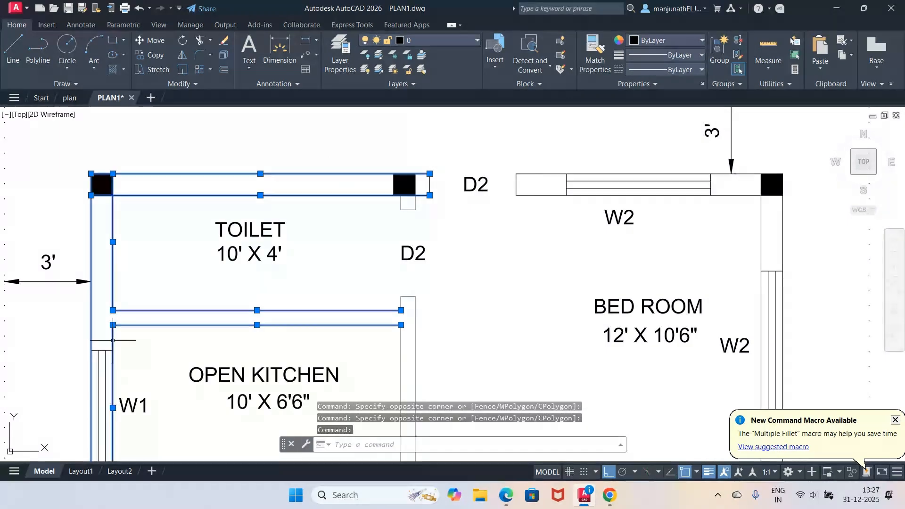
# Add the bedroom's outer walls, the kitchen–bedroom partition and the wall ends at the D2 openings to the selection, and assign everything to the WALLS layer.
pyautogui.click(431, 185)
pyautogui.click(544, 148)
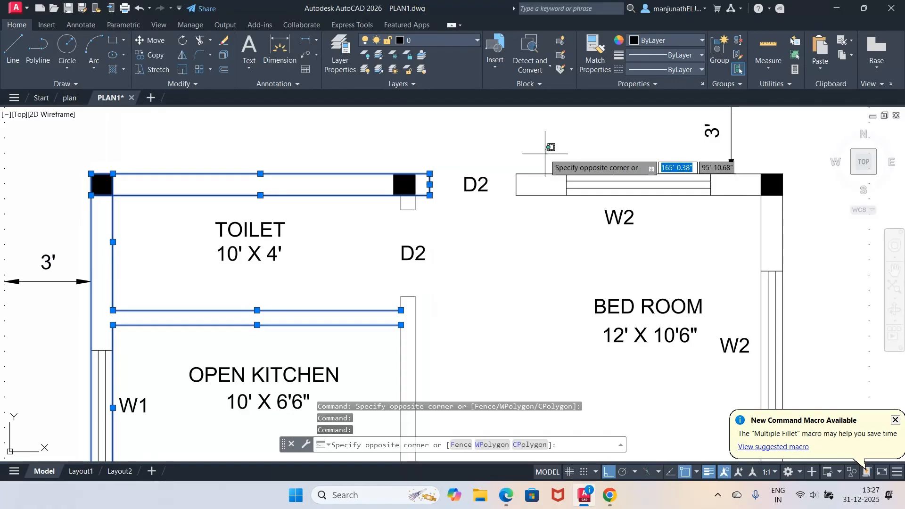
pyautogui.click(515, 203)
pyautogui.click(812, 224)
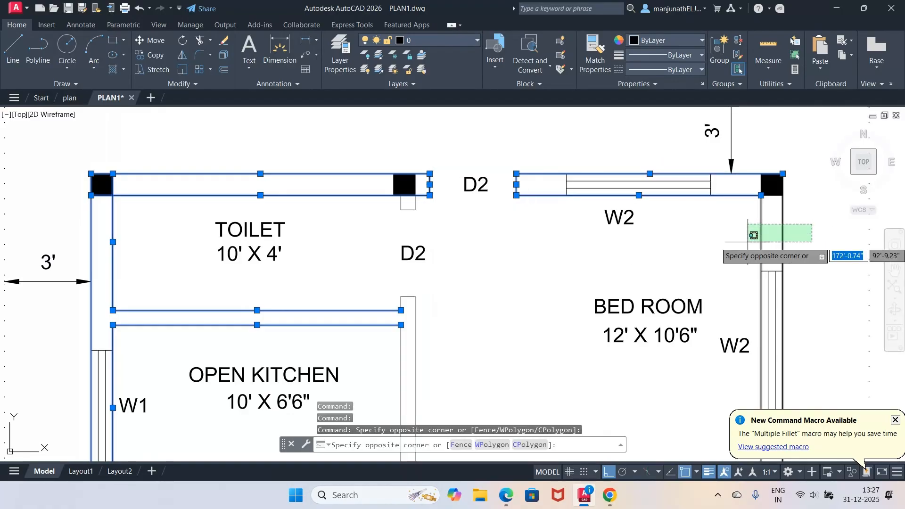
pyautogui.click(748, 242)
pyautogui.click(437, 361)
pyautogui.click(382, 372)
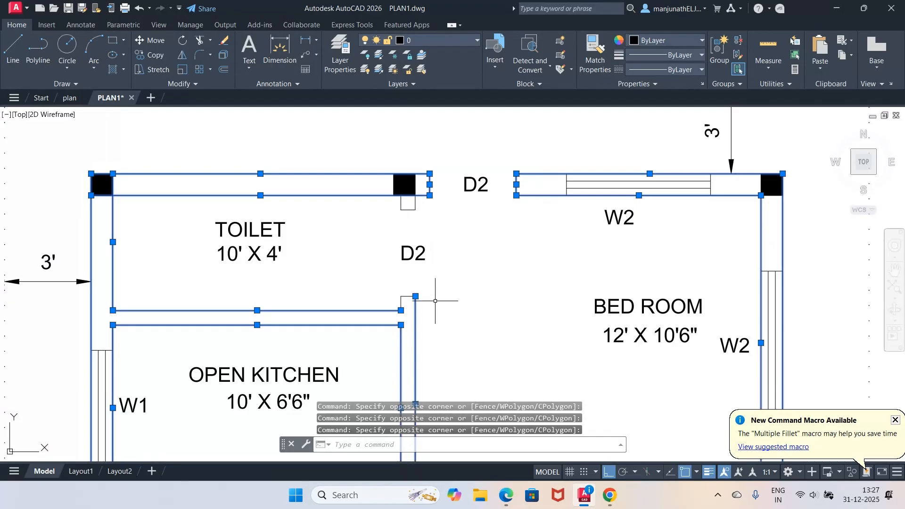
pyautogui.click(412, 280)
pyautogui.click(390, 304)
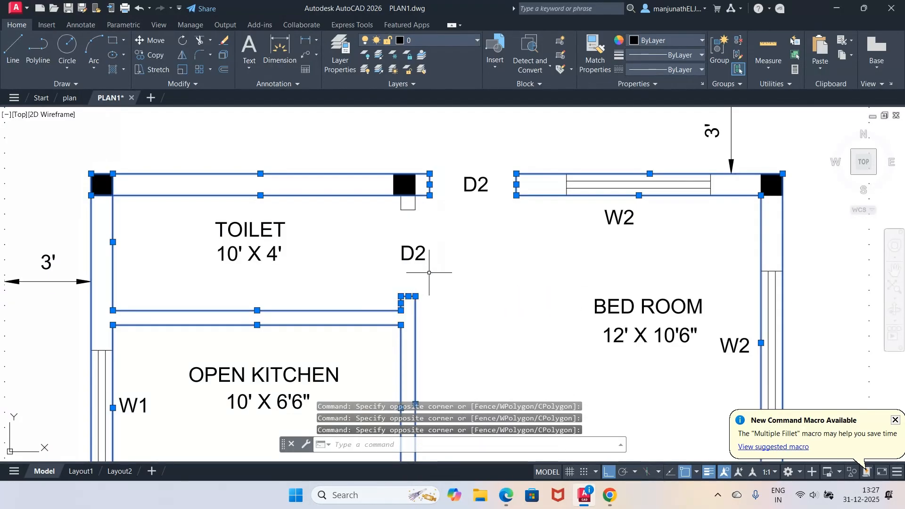
pyautogui.write('CH')
pyautogui.press('Return')
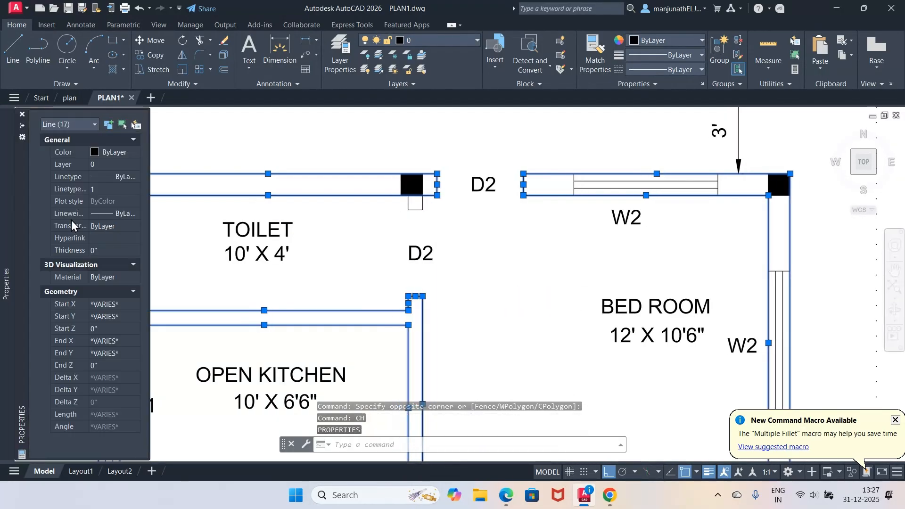
pyautogui.click(135, 166)
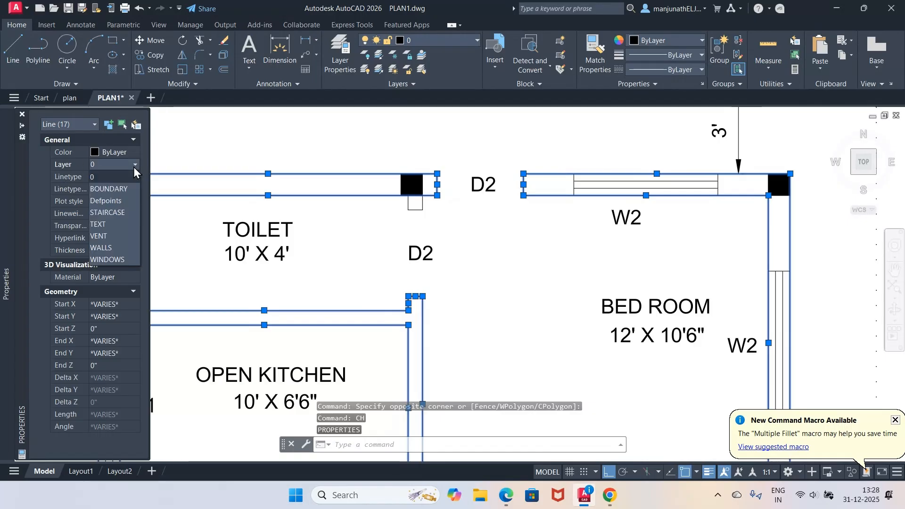
pyautogui.click(106, 247)
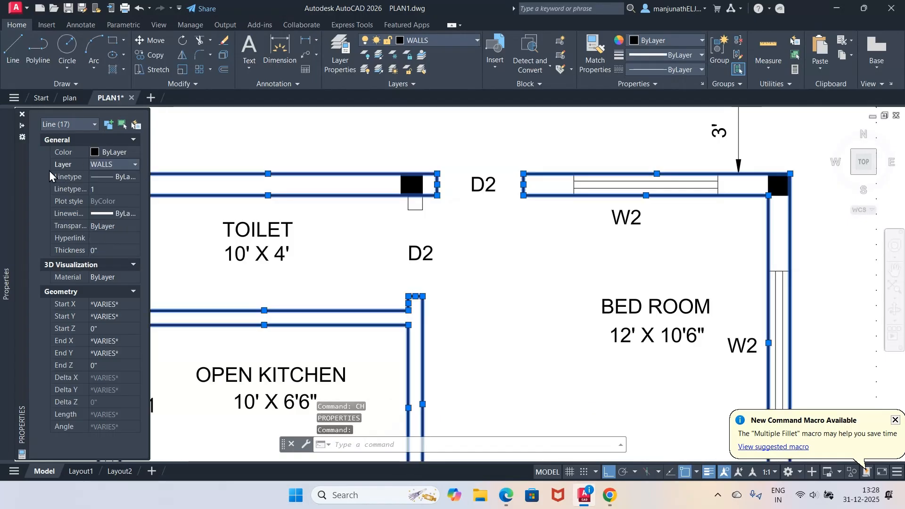
pyautogui.click(23, 114)
pyautogui.press('Escape')
pyautogui.press('Escape')
pyautogui.press('Escape')
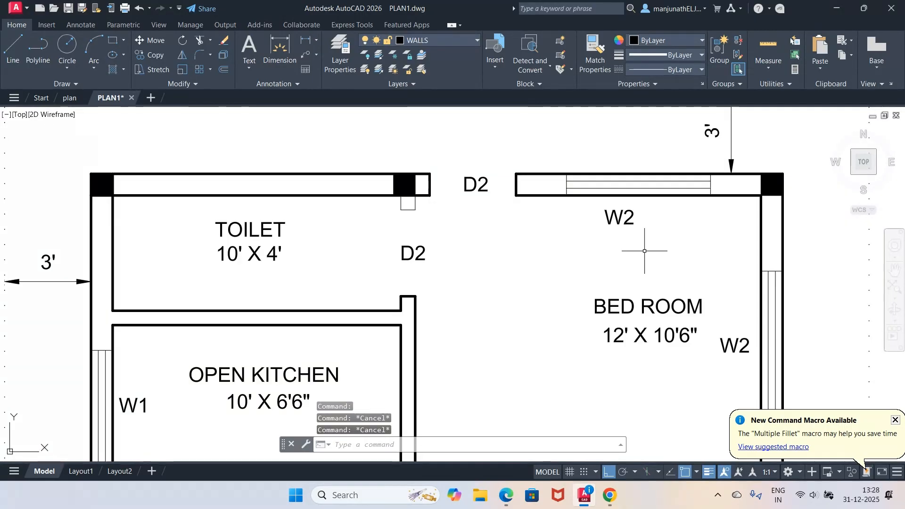
# Select the line below the kitchen counter, the counter's side edge, the wall beside door D1, and the living room's inner wall line at W2.
pyautogui.press('Return')
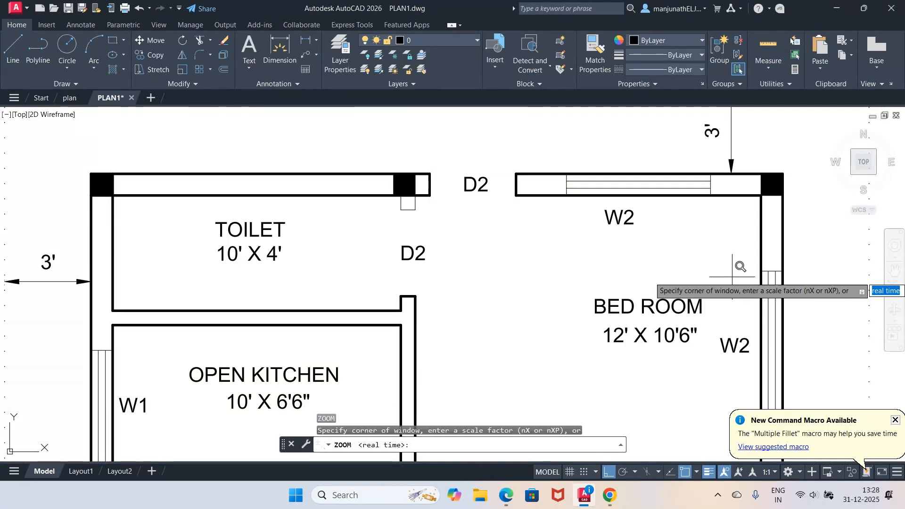
pyautogui.write('e')
pyautogui.press('Return')
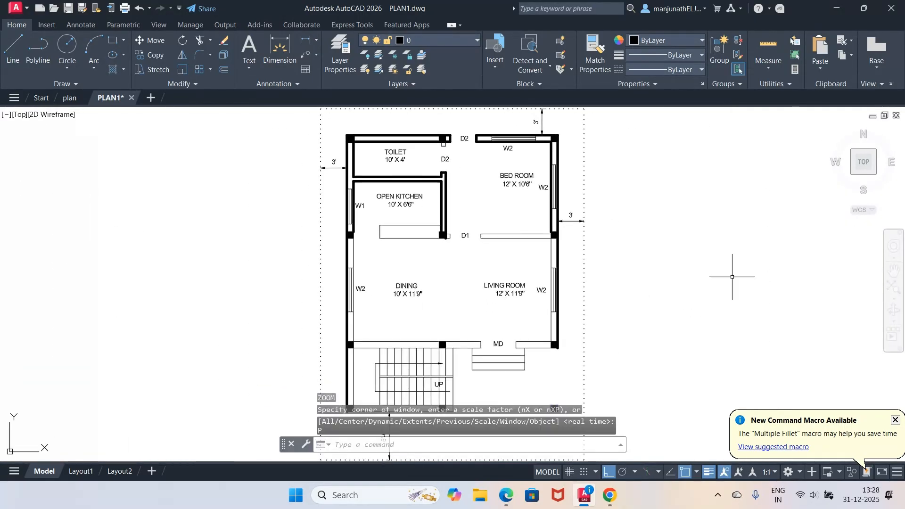
pyautogui.write('z')
pyautogui.press('Return')
pyautogui.write('w')
pyautogui.press('Return')
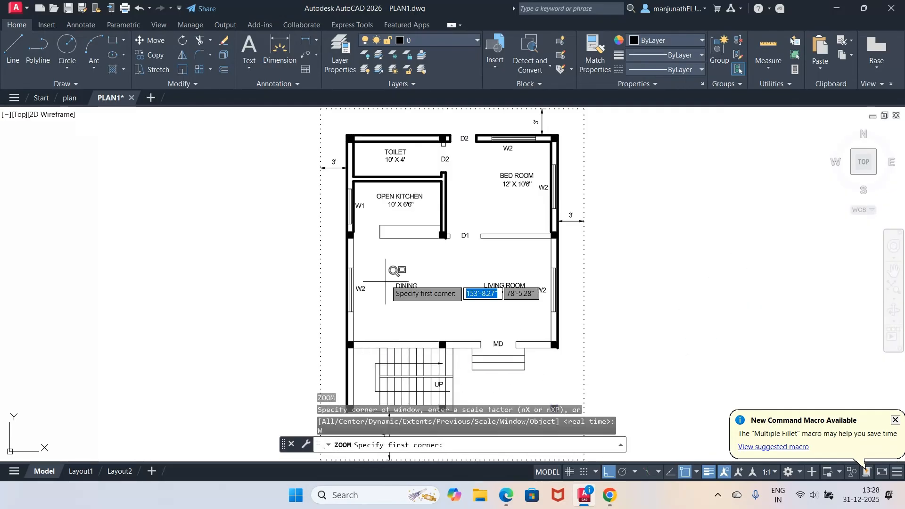
pyautogui.click(284, 215)
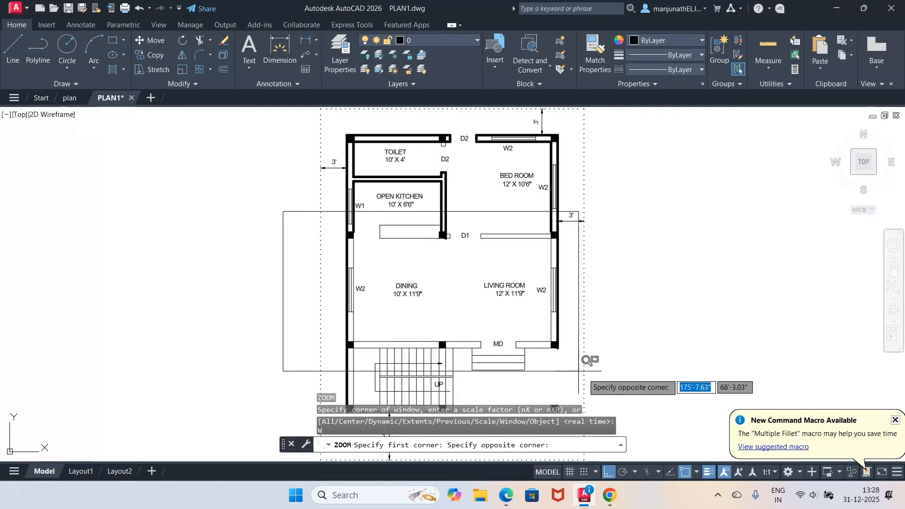
pyautogui.click(612, 377)
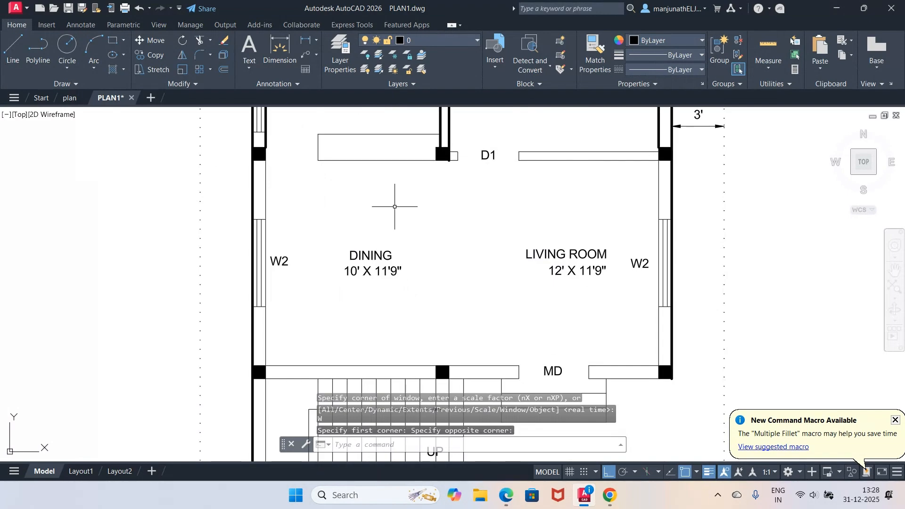
pyautogui.click(370, 161)
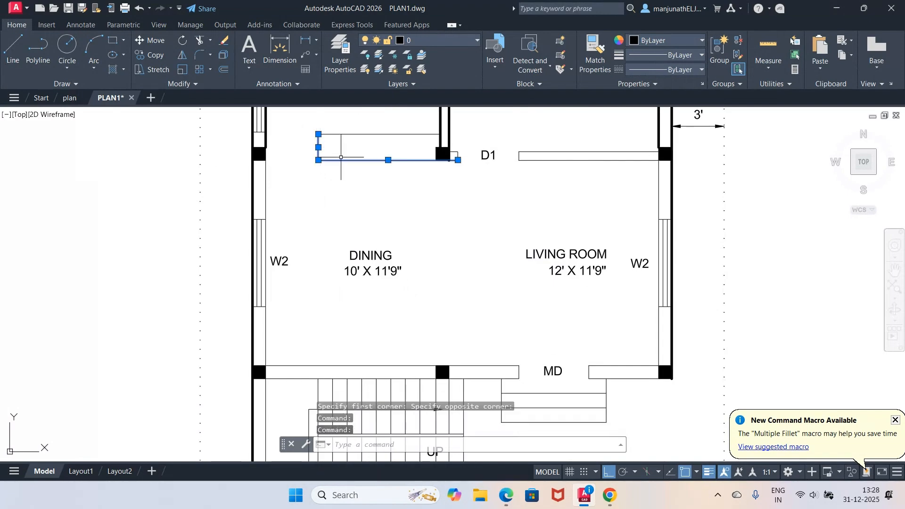
pyautogui.click(602, 137)
pyautogui.click(513, 173)
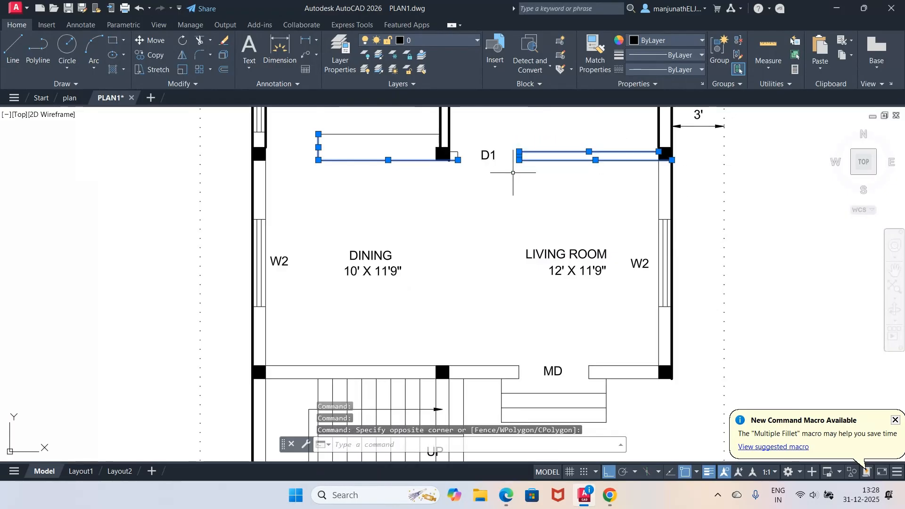
pyautogui.click(664, 192)
pyautogui.click(642, 195)
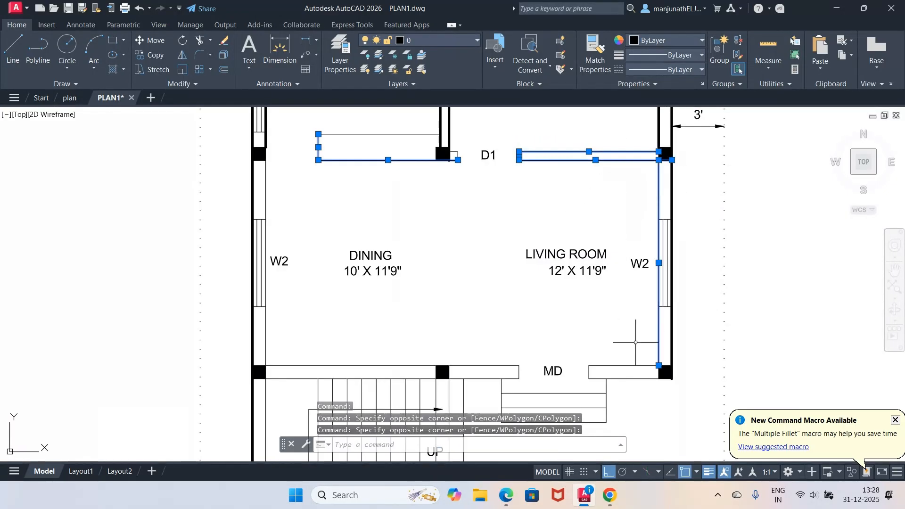
# Add the front walls around MD, the dining room's inner line at W2 and the staircase's inner side line, and assign the selection to WALLS.
pyautogui.click(634, 348)
pyautogui.click(612, 386)
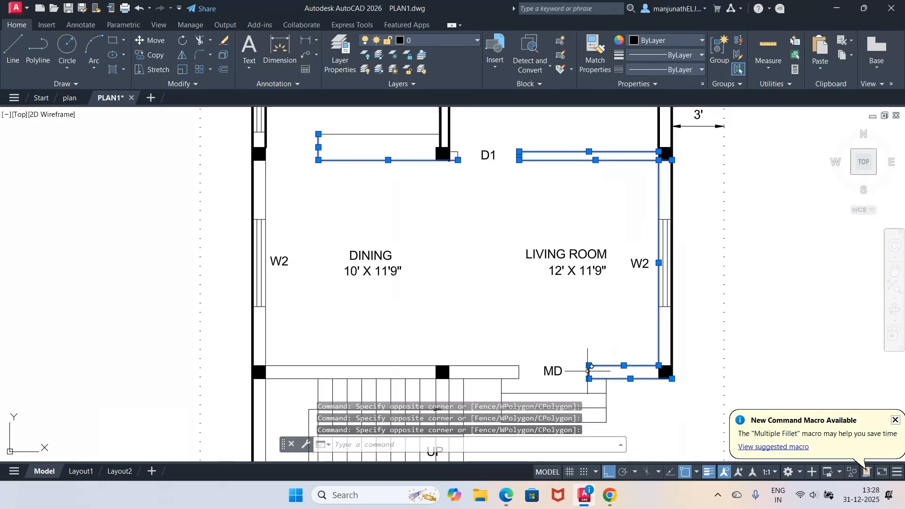
pyautogui.click(604, 373)
pyautogui.click(583, 373)
pyautogui.click(533, 352)
pyautogui.click(515, 376)
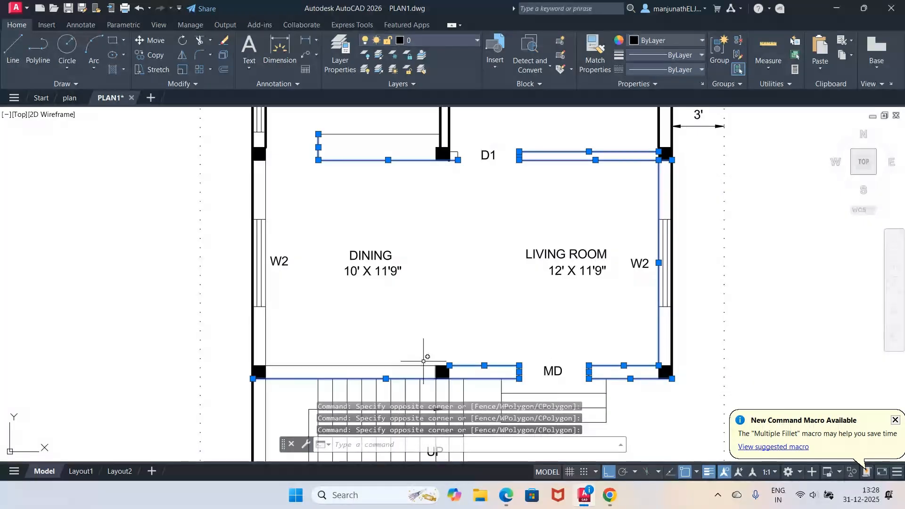
pyautogui.click(355, 364)
pyautogui.click(338, 368)
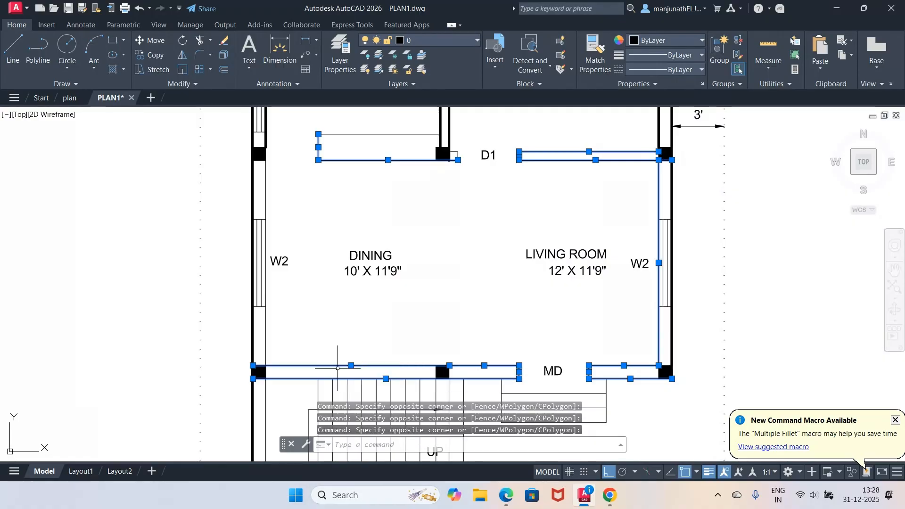
pyautogui.click(303, 347)
pyautogui.click(264, 329)
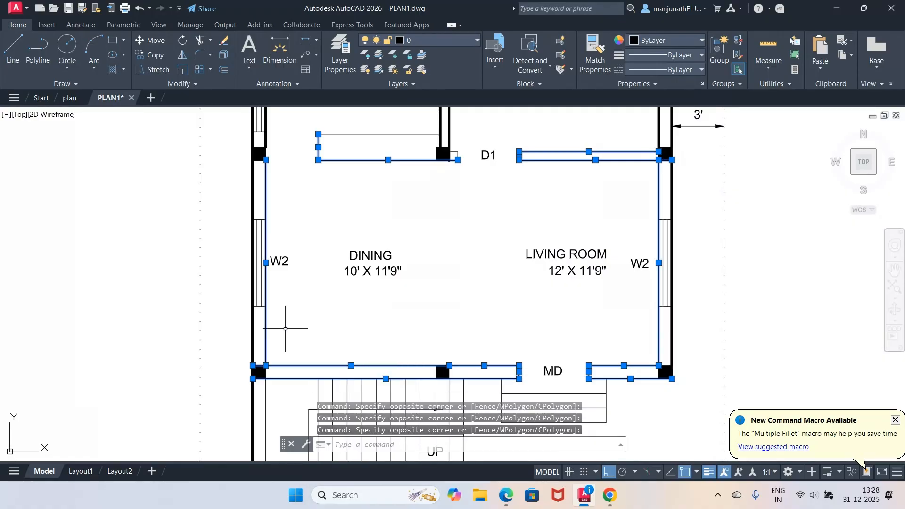
pyautogui.click(266, 419)
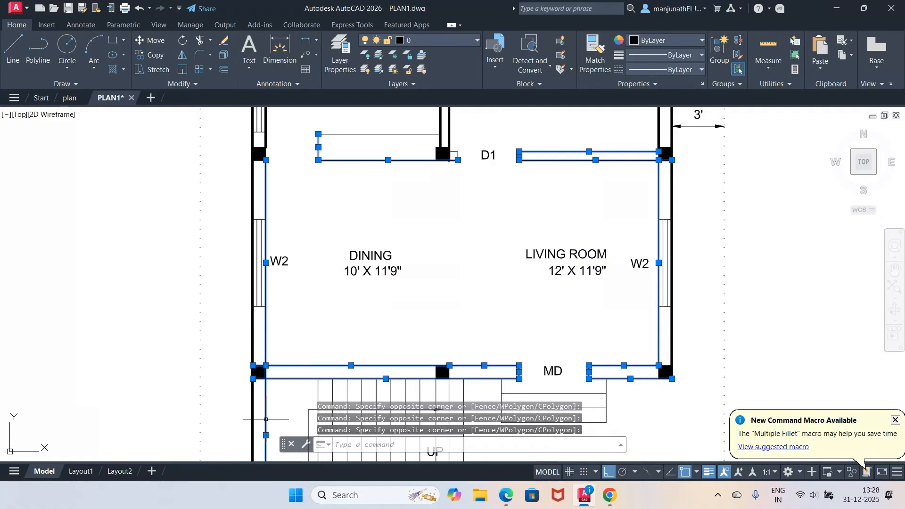
pyautogui.press('Return')
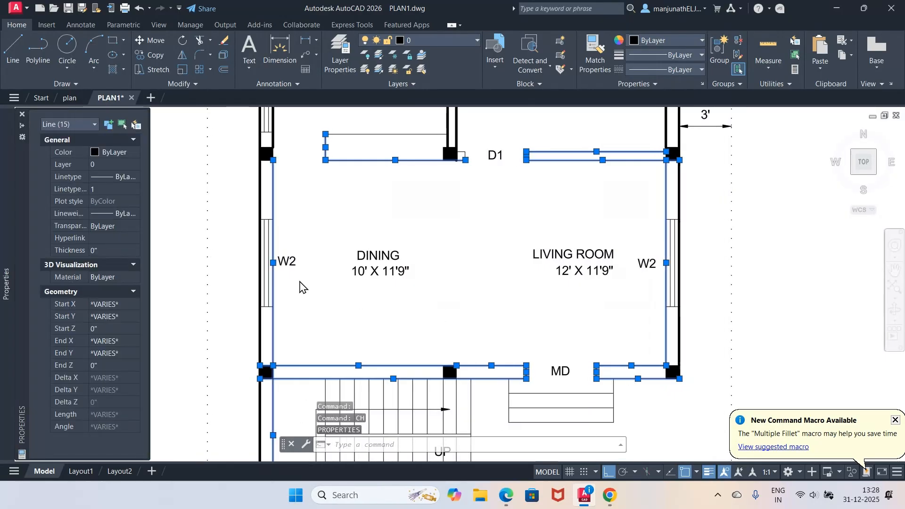
pyautogui.click(135, 165)
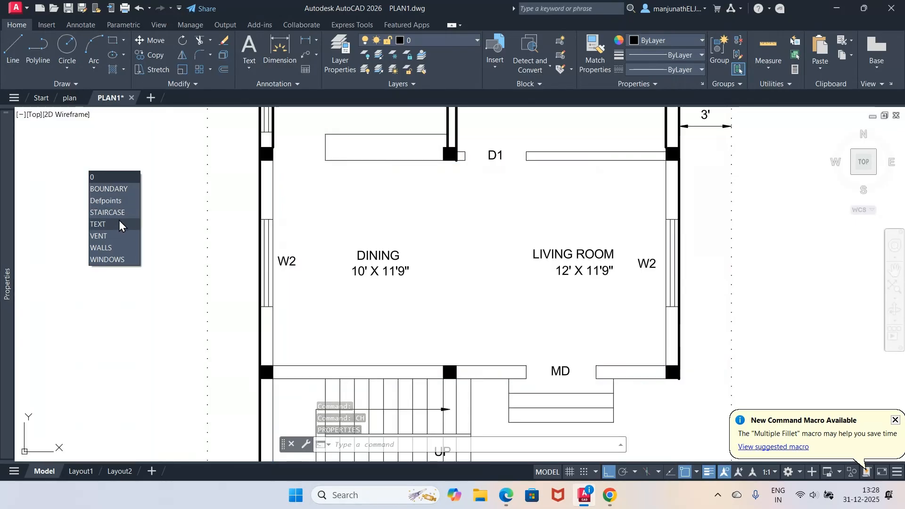
pyautogui.click(111, 247)
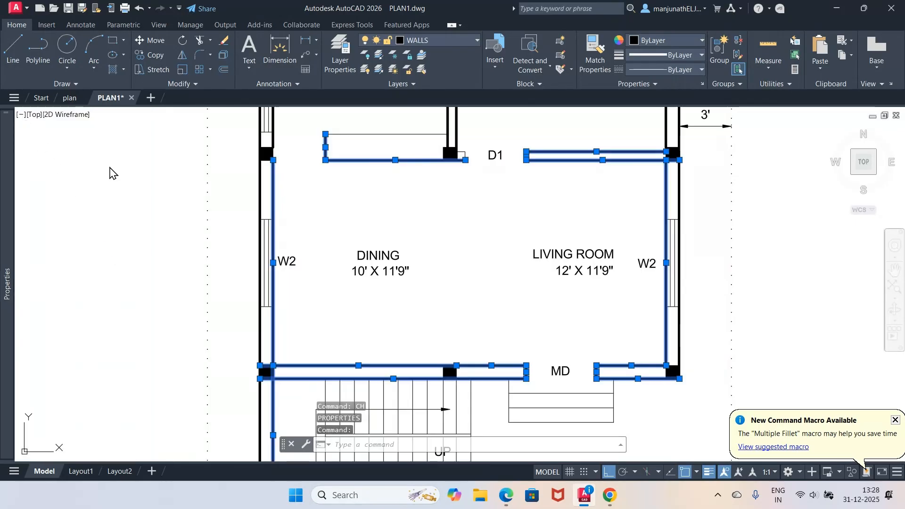
pyautogui.press('Escape')
pyautogui.press('Escape')
pyautogui.write('z')
pyautogui.press('Return')
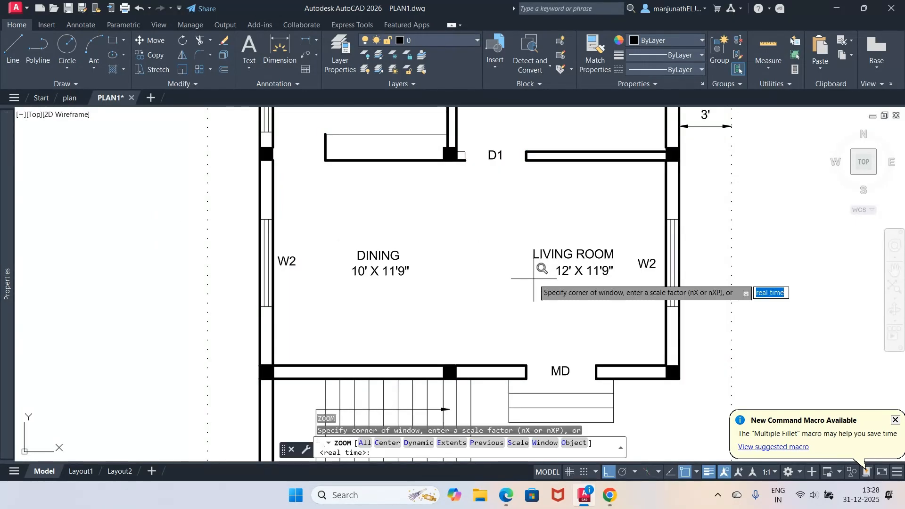
pyautogui.write('p')
pyautogui.press('Return')
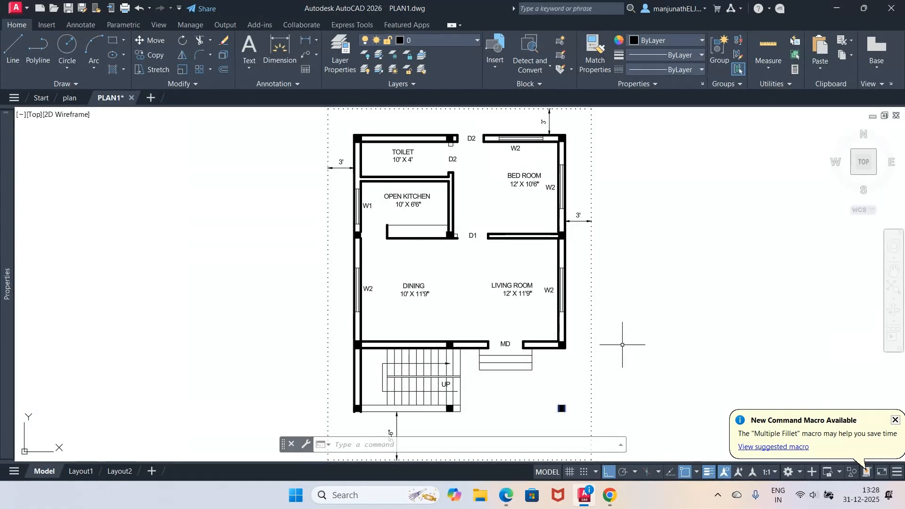
pyautogui.write('z')
pyautogui.press('Return')
pyautogui.write('w')
pyautogui.press('Return')
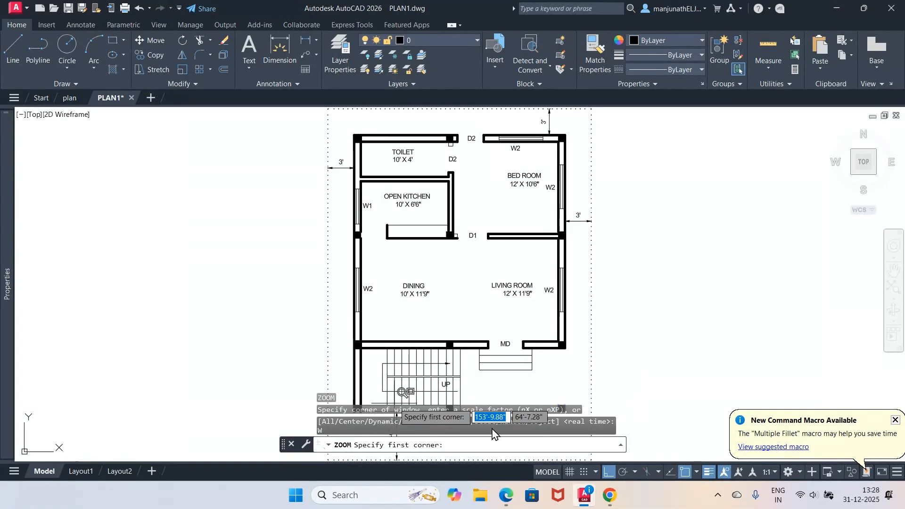
pyautogui.press('Escape')
pyautogui.press('Escape')
# Assign the two horizontal wall lines below the staircase to the WALLS layer.
pyautogui.write('p')
pyautogui.press('Return')
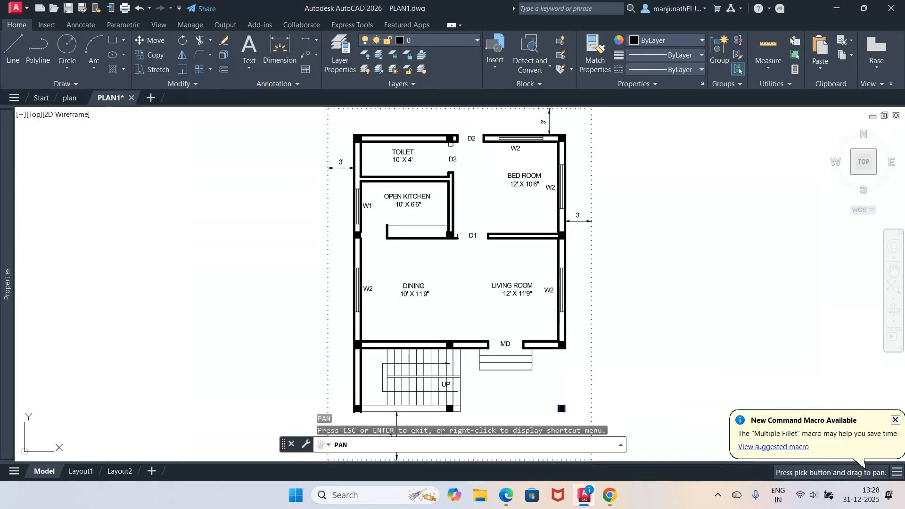
pyautogui.moveTo(483, 375); pyautogui.dragTo(479, 308)
pyautogui.rightClick(488, 331)
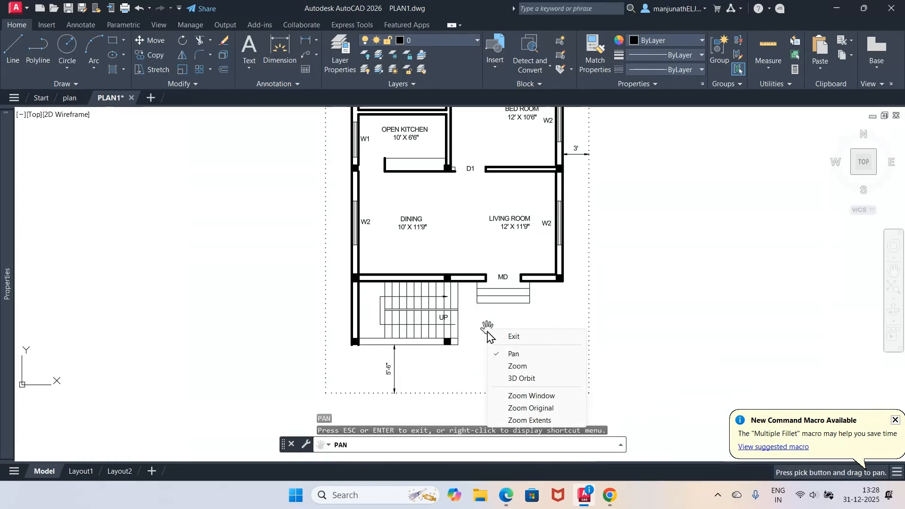
pyautogui.click(514, 337)
pyautogui.write('z')
pyautogui.press('Return')
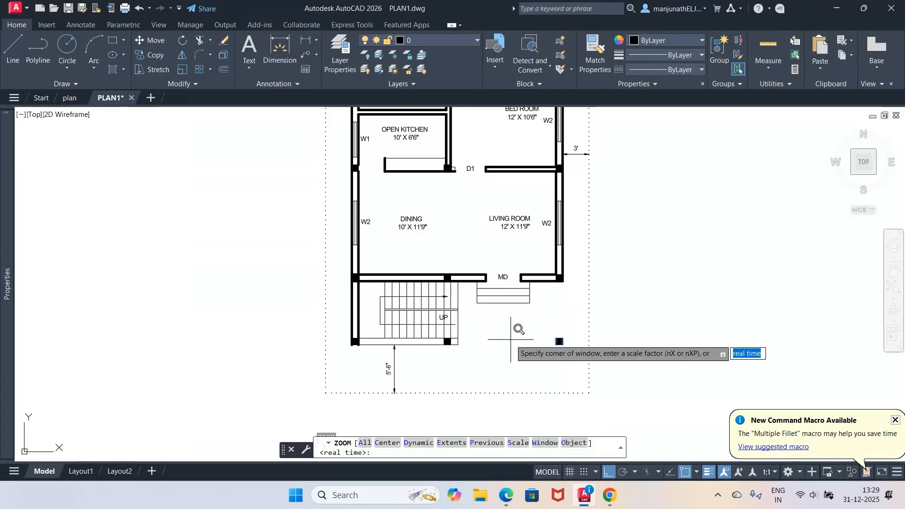
pyautogui.write('w')
pyautogui.press('Return')
pyautogui.click(309, 311)
pyautogui.click(472, 370)
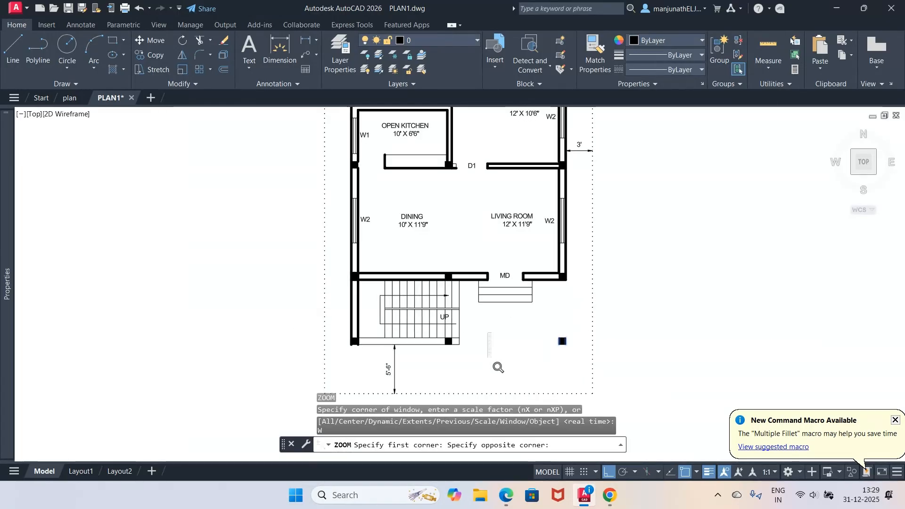
pyautogui.click(324, 248)
pyautogui.click(304, 299)
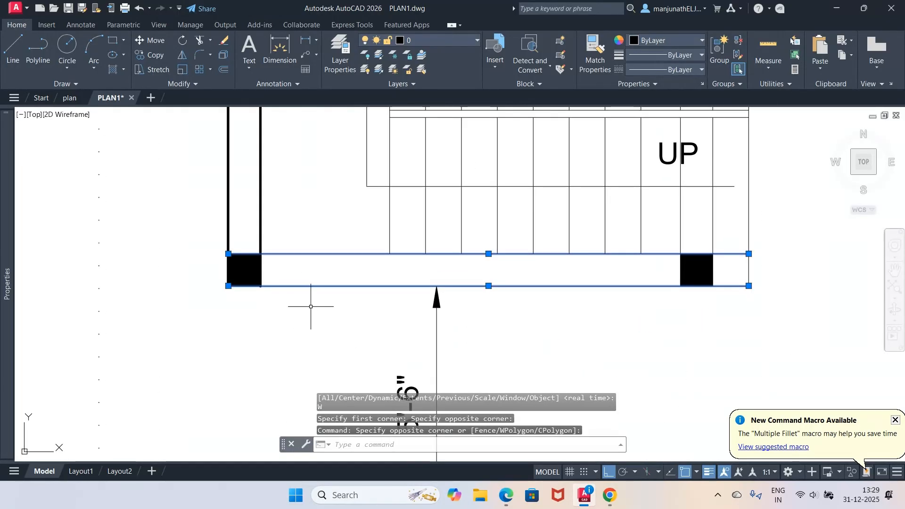
pyautogui.write('ch')
pyautogui.press('Return')
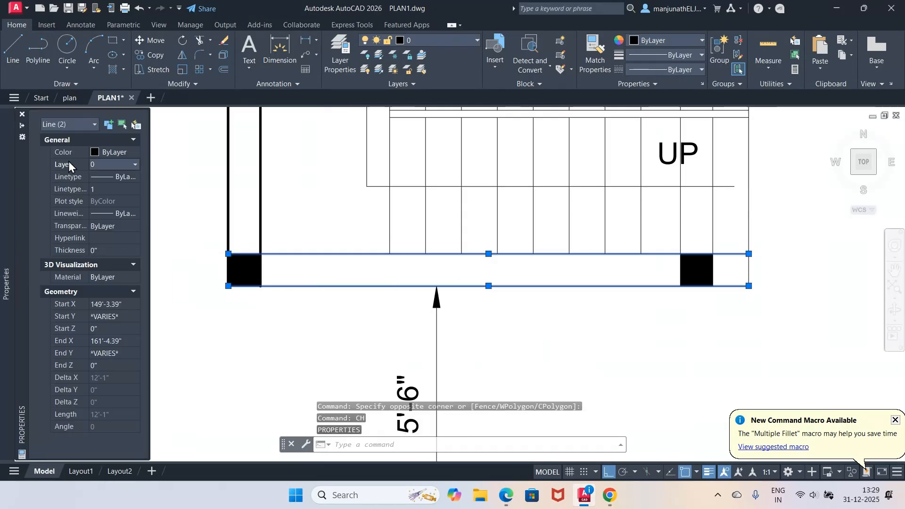
pyautogui.click(130, 164)
pyautogui.click(108, 239)
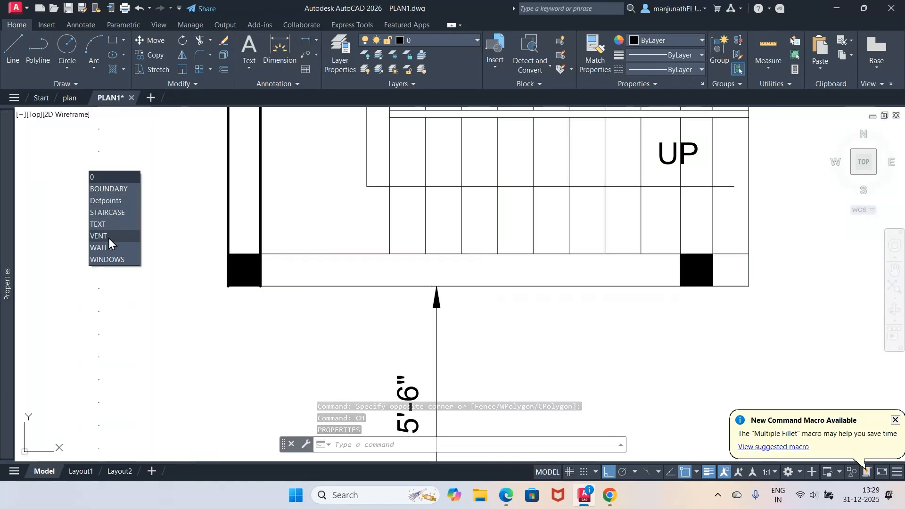
pyautogui.press('Escape')
pyautogui.press('Escape')
pyautogui.press('Escape')
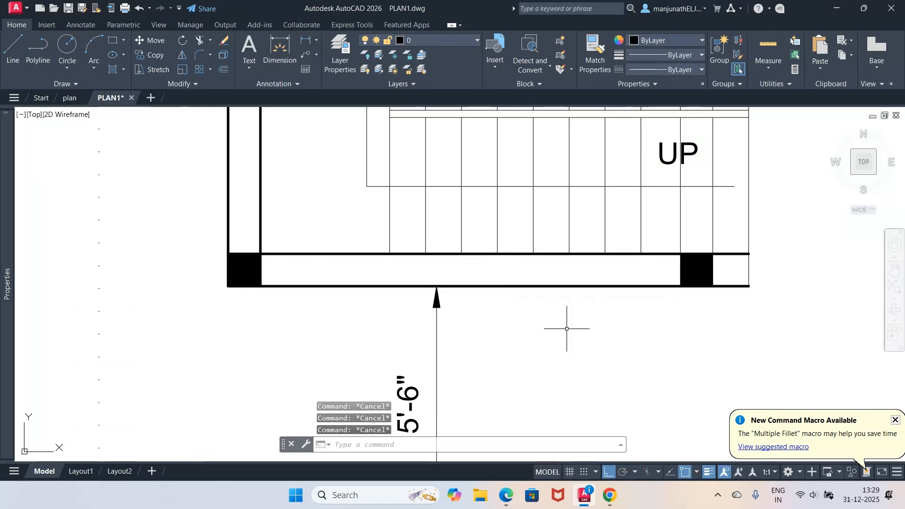
# Switch to the reference PDF to examine the ventilator on the toilet's rear wall, and return to the PLAN1 drawing in AutoCAD.
pyautogui.write('z')
pyautogui.press('Return')
pyautogui.scroll(-5, 565, 313)
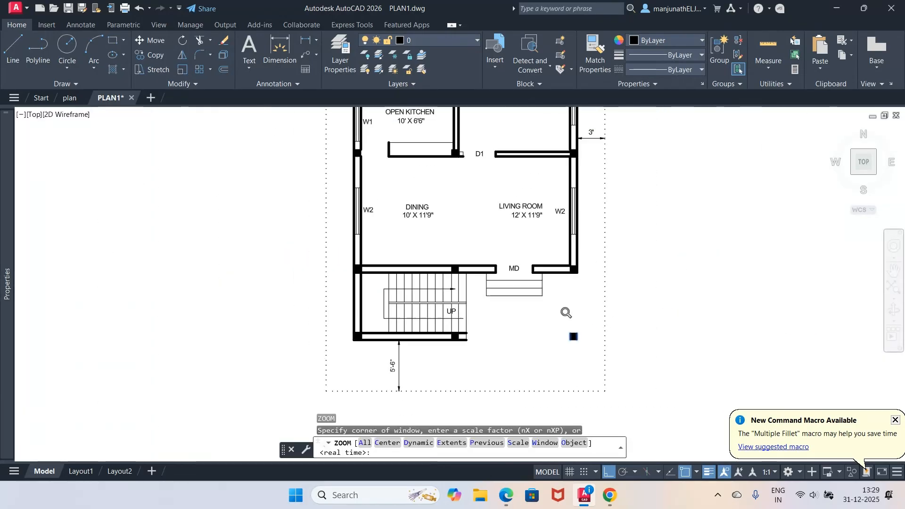
pyautogui.press('Return')
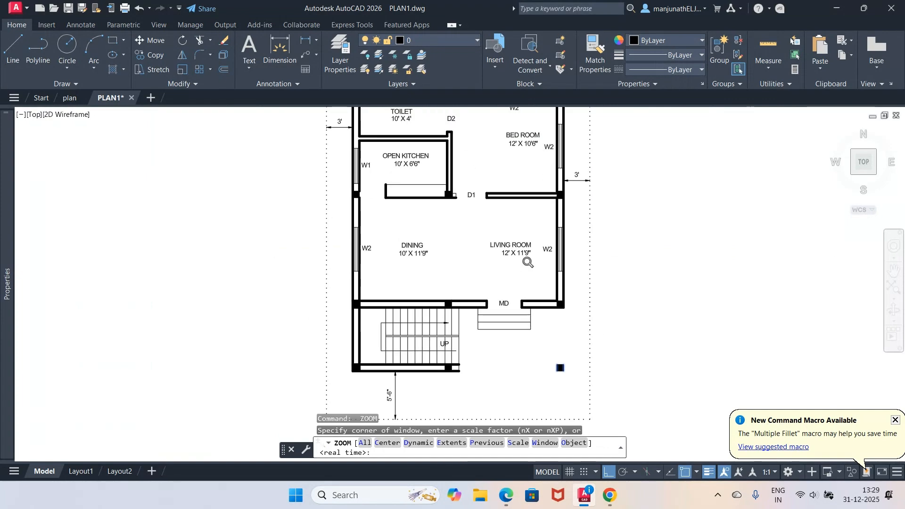
pyautogui.press('Return')
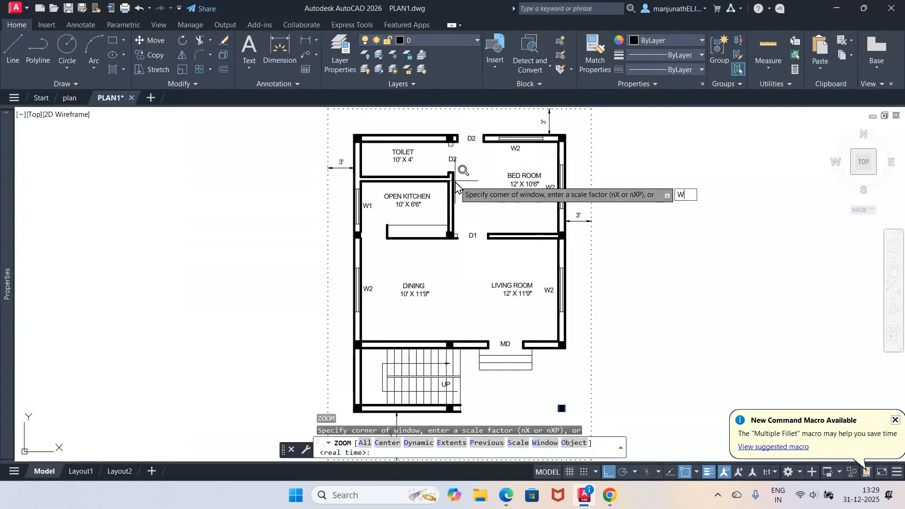
pyautogui.write('w')
pyautogui.press('Return')
pyautogui.click(333, 122)
pyautogui.click(520, 208)
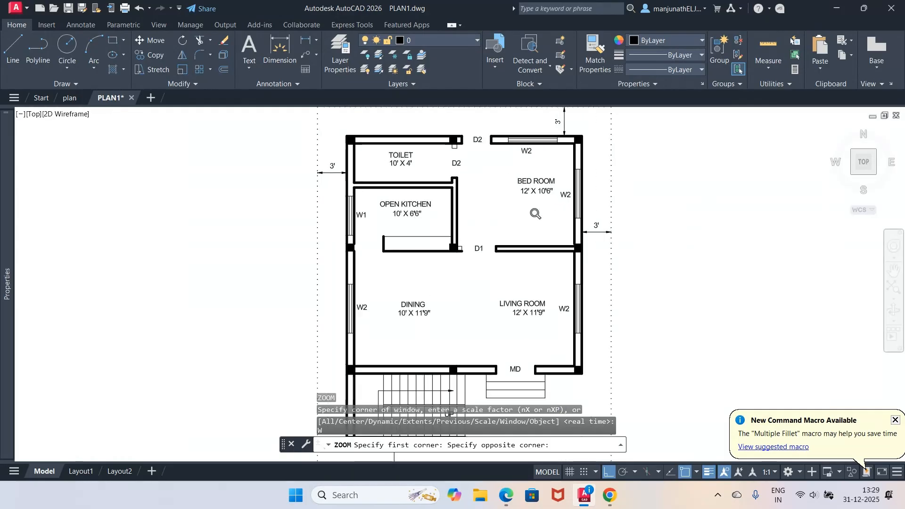
pyautogui.moveTo(583, 503)
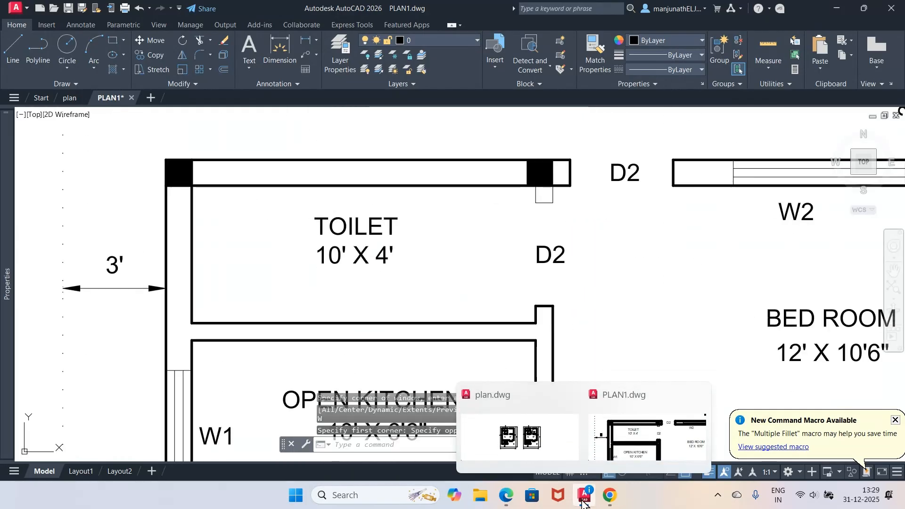
pyautogui.click(475, 437)
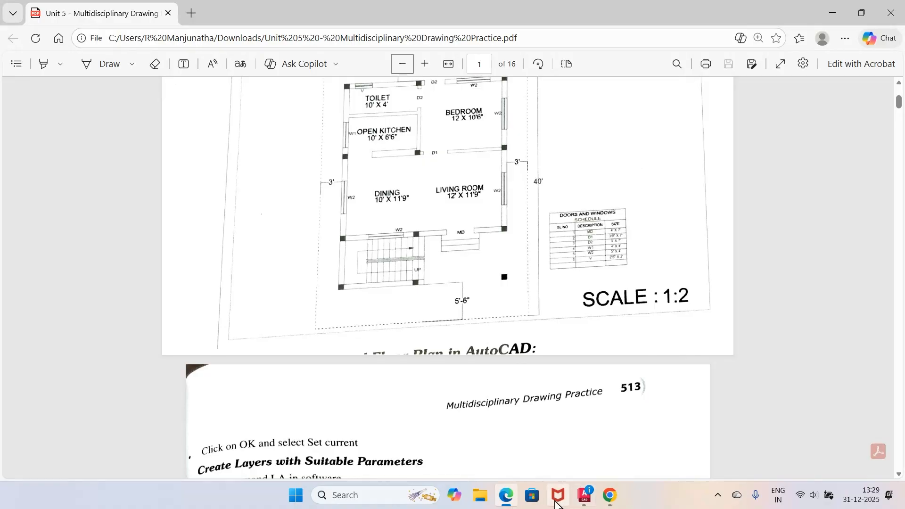
pyautogui.moveTo(583, 496)
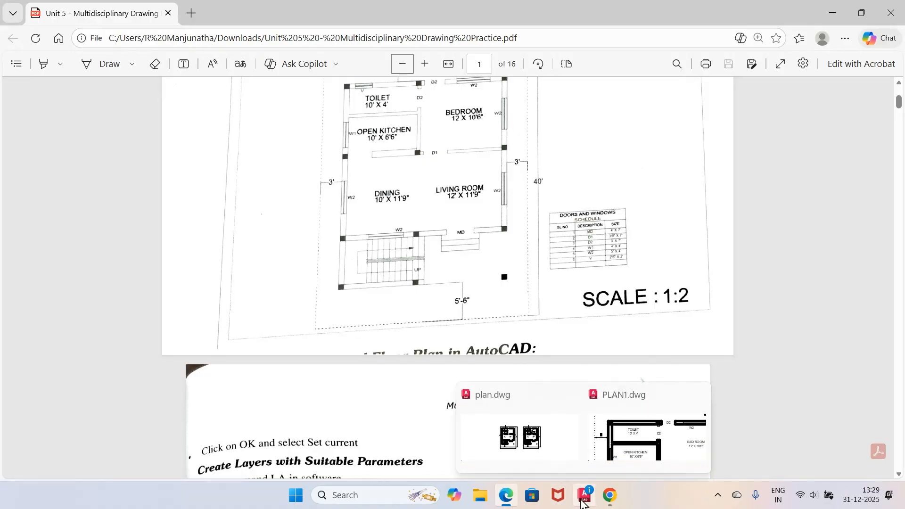
pyautogui.click(646, 438)
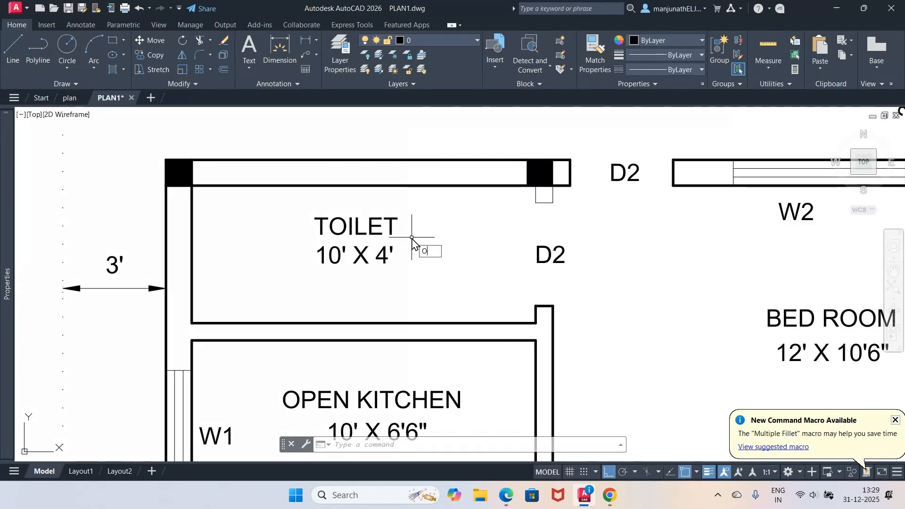
# Offset the inner line of the toilet's left wall 1' into the room.
pyautogui.write('o')
pyautogui.press('Return')
pyautogui.write('1')
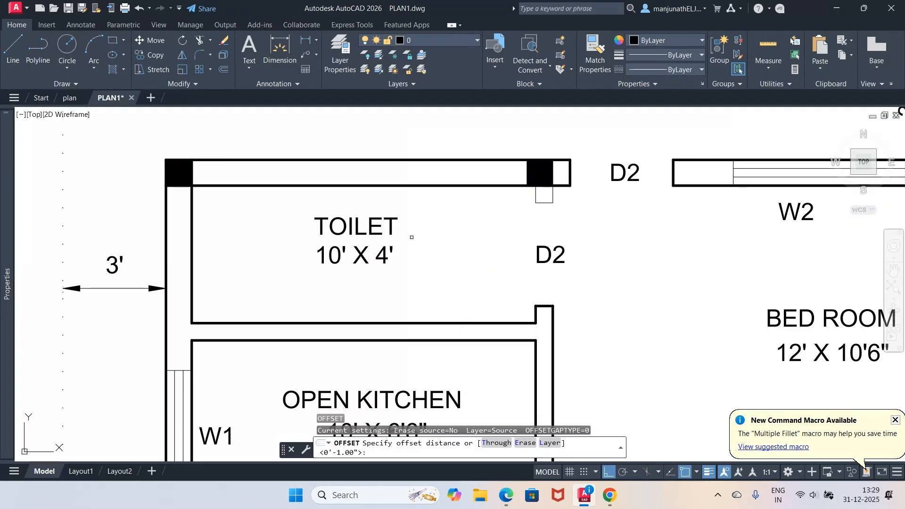
pyautogui.press('Return')
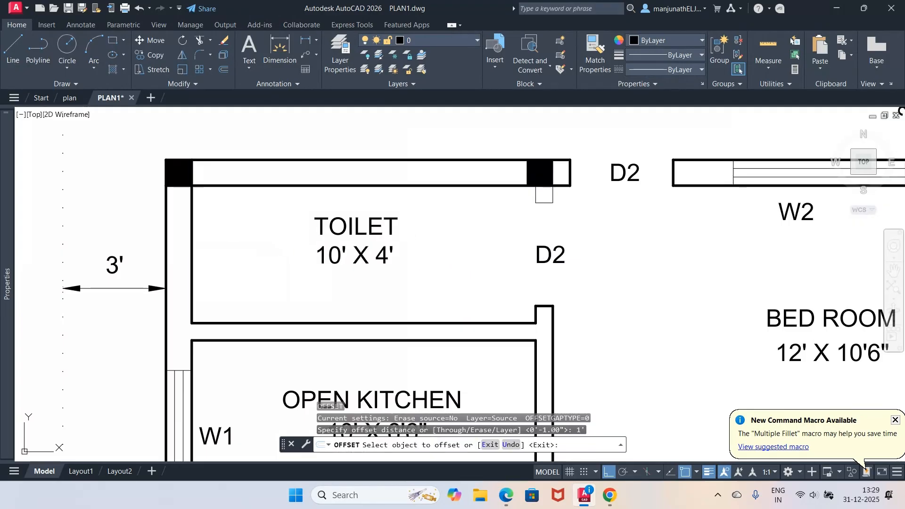
pyautogui.click(194, 216)
pyautogui.click(228, 218)
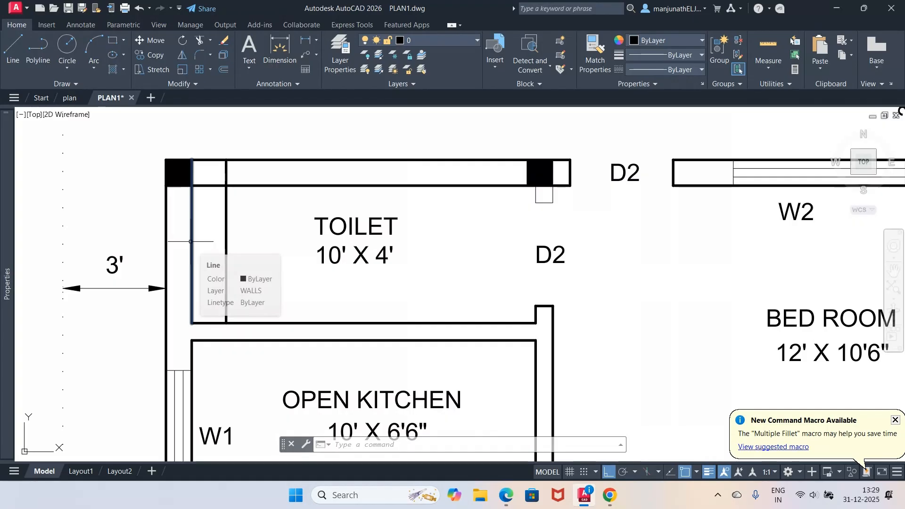
# Move the offset line inside the toilet to layer 0.
pyautogui.click(226, 241)
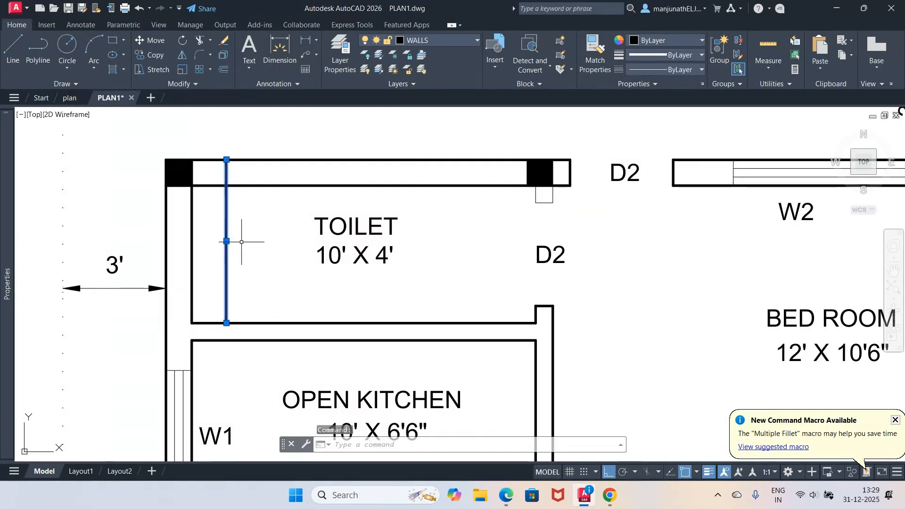
pyautogui.write('ch')
pyautogui.press('Return')
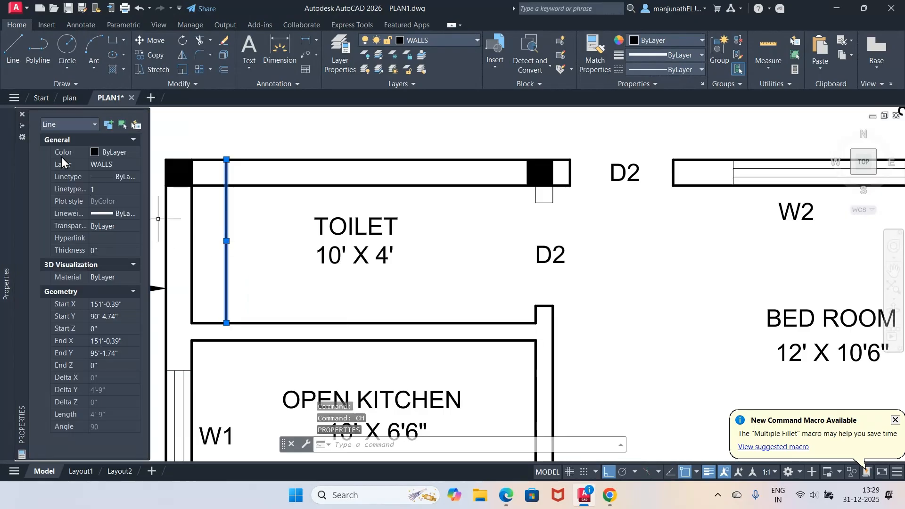
pyautogui.click(135, 168)
pyautogui.click(109, 176)
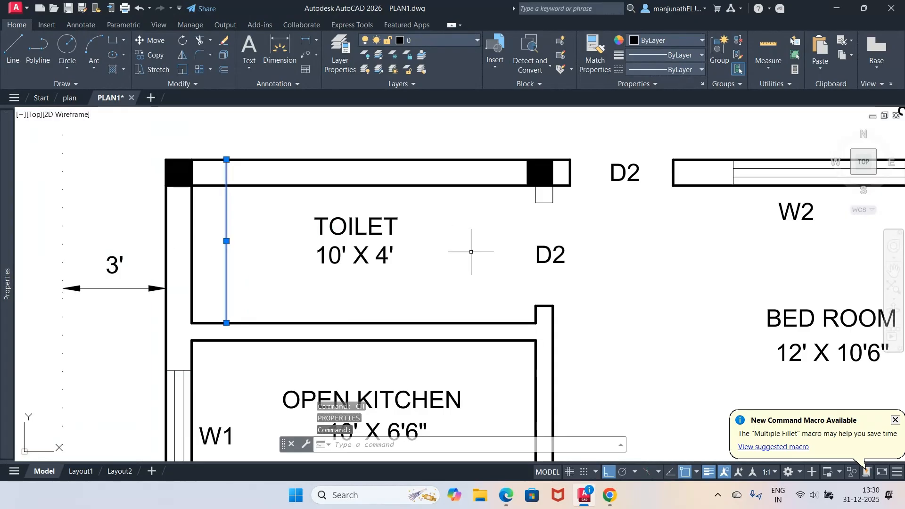
pyautogui.press('Escape')
pyautogui.press('Escape')
pyautogui.press('Escape')
# Offset the thin vertical line in the toilet 2' to the right for the other edge of the ventilator.
pyautogui.write('o')
pyautogui.press('Return')
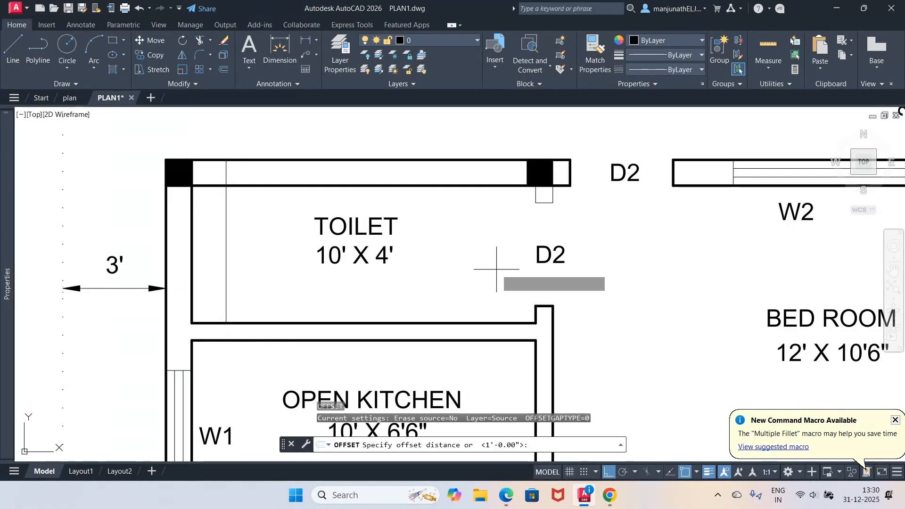
pyautogui.write("2'")
pyautogui.press('Return')
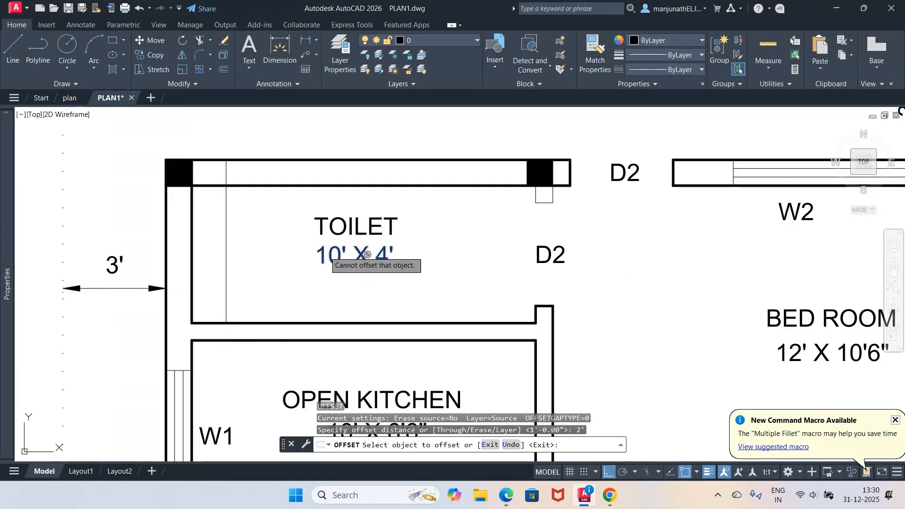
pyautogui.click(226, 216)
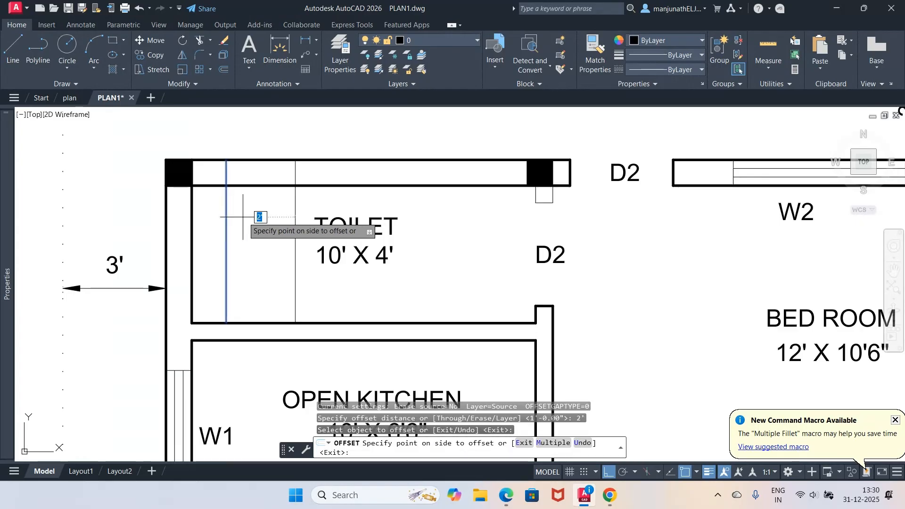
pyautogui.click(262, 215)
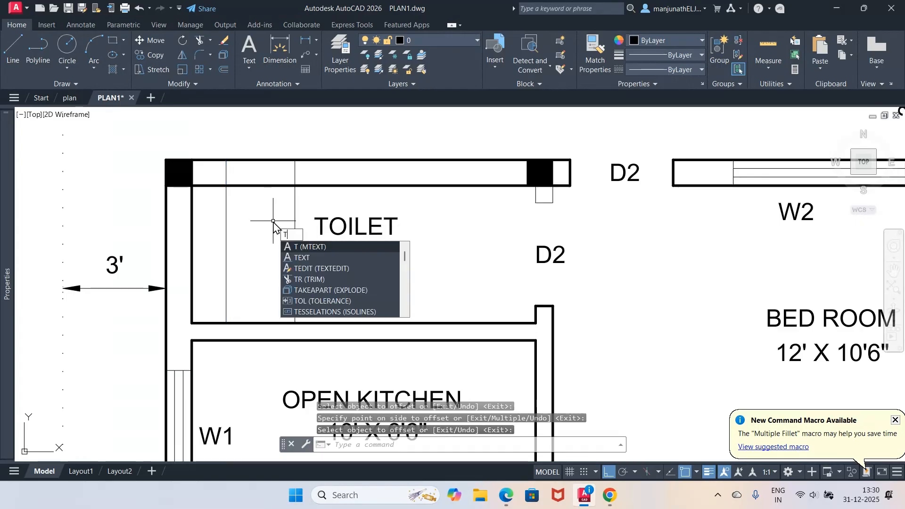
pyautogui.press('Return')
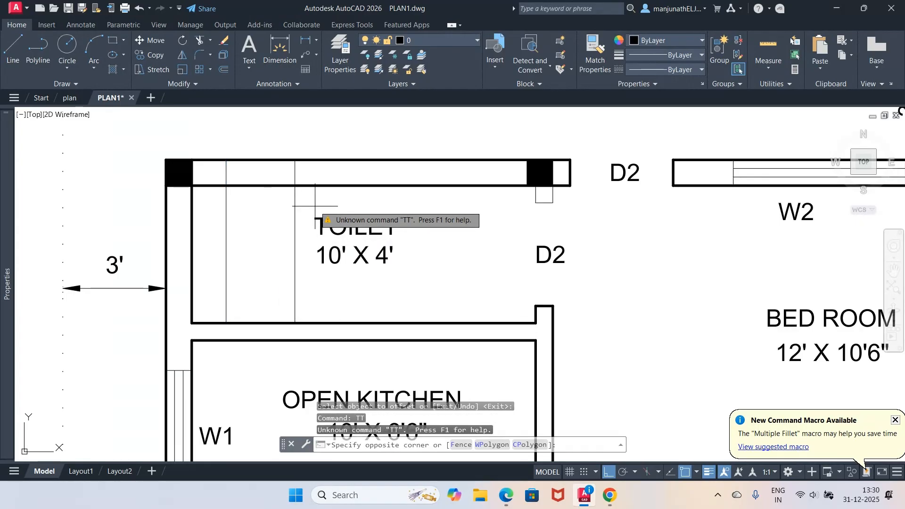
pyautogui.moveTo(315, 206); pyautogui.dragTo(223, 212)
pyautogui.press('Escape')
pyautogui.press('Escape')
pyautogui.press('Escape')
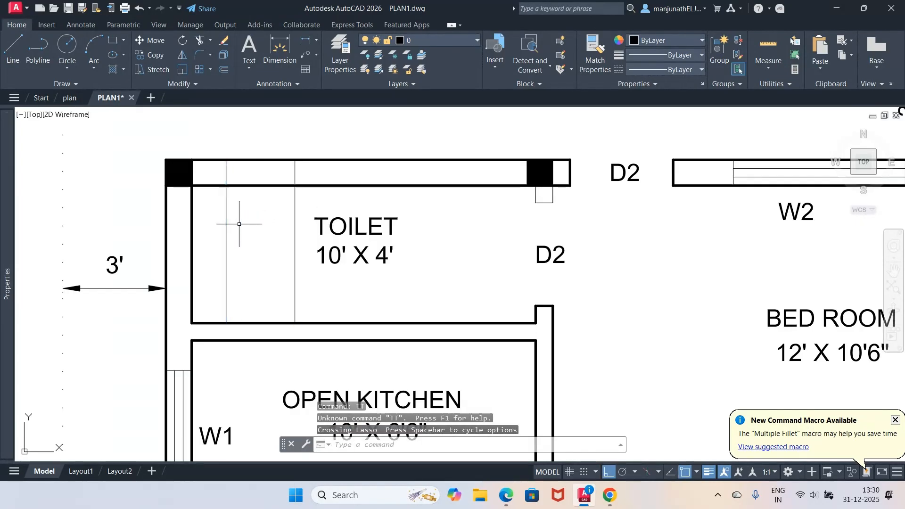
# Trim the two ventilator edge lines inside the toilet so they remain only within the rear wall's thickness.
pyautogui.write('TR')
pyautogui.press('Return')
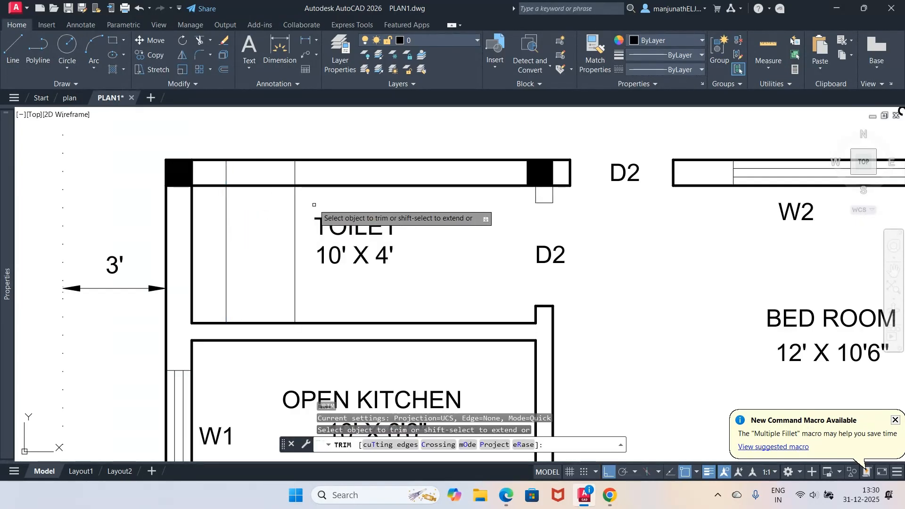
pyautogui.moveTo(313, 200); pyautogui.dragTo(222, 220)
pyautogui.press('Escape')
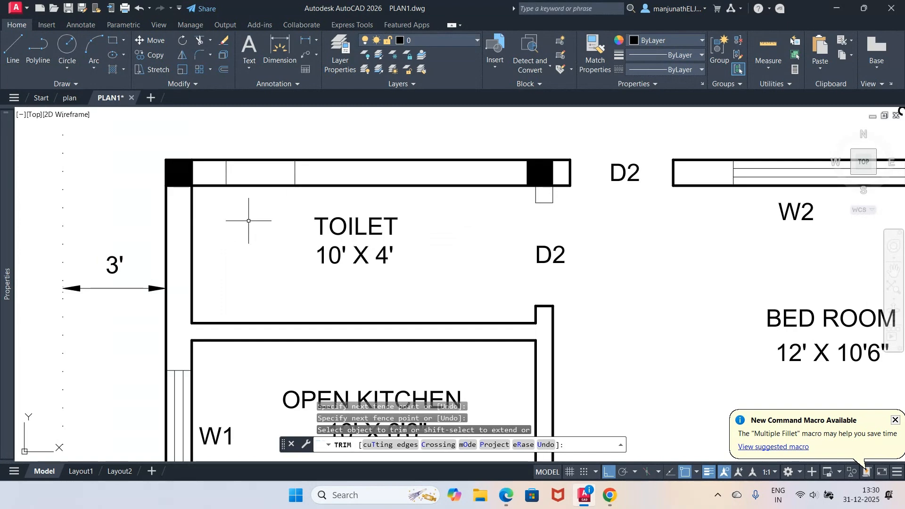
# Draw a horizontal line between the midpoints of the ventilator's two edge lines in the toilet's rear wall.
pyautogui.write('z')
pyautogui.press('Return')
pyautogui.write('w')
pyautogui.press('Return')
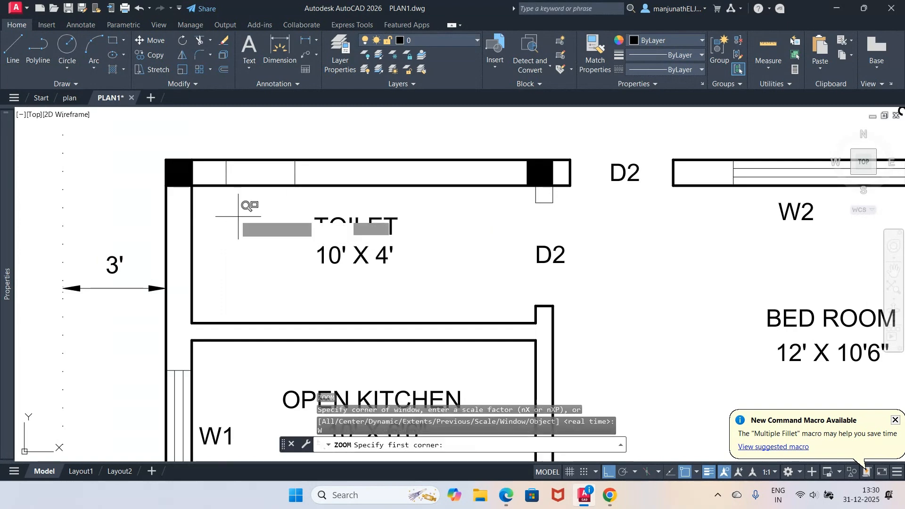
pyautogui.click(198, 144)
pyautogui.click(351, 207)
pyautogui.write('l')
pyautogui.press('Return')
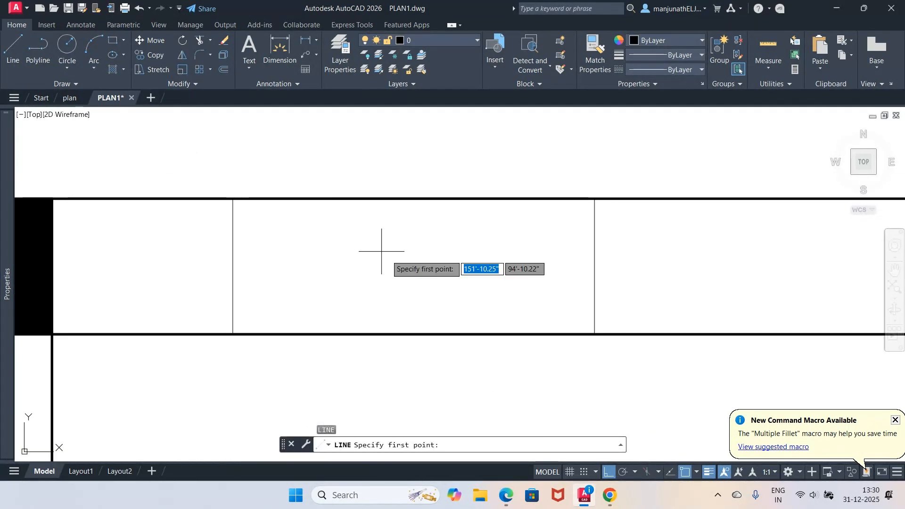
pyautogui.click(233, 266)
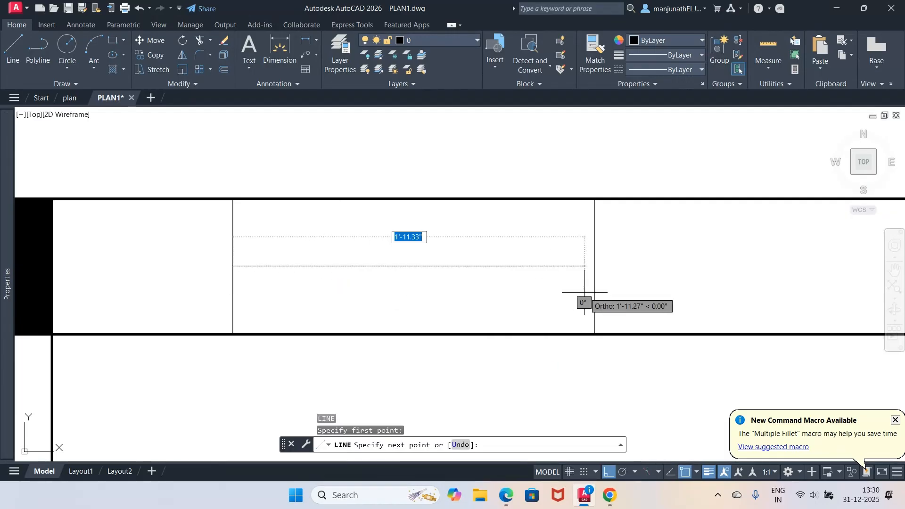
pyautogui.click(594, 266)
pyautogui.press('Return')
# Offset the ventilator's horizontal centre line 1.5" upward and 1.5" downward.
pyautogui.write('o')
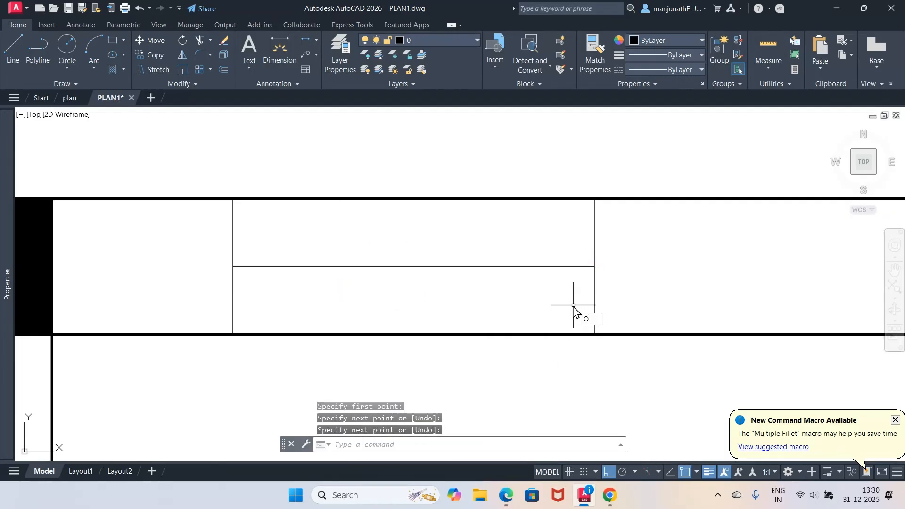
pyautogui.press('Return')
pyautogui.write('1.5')
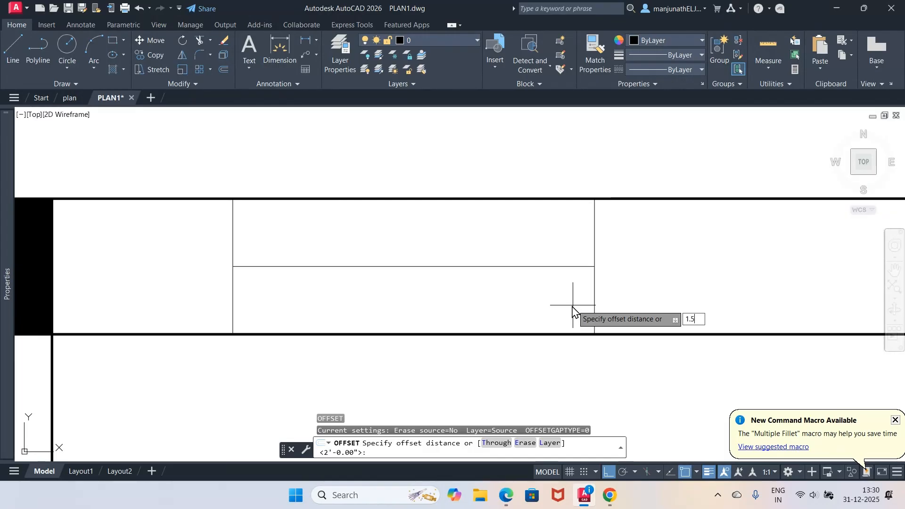
pyautogui.press('Return')
pyautogui.click(464, 266)
pyautogui.click(463, 262)
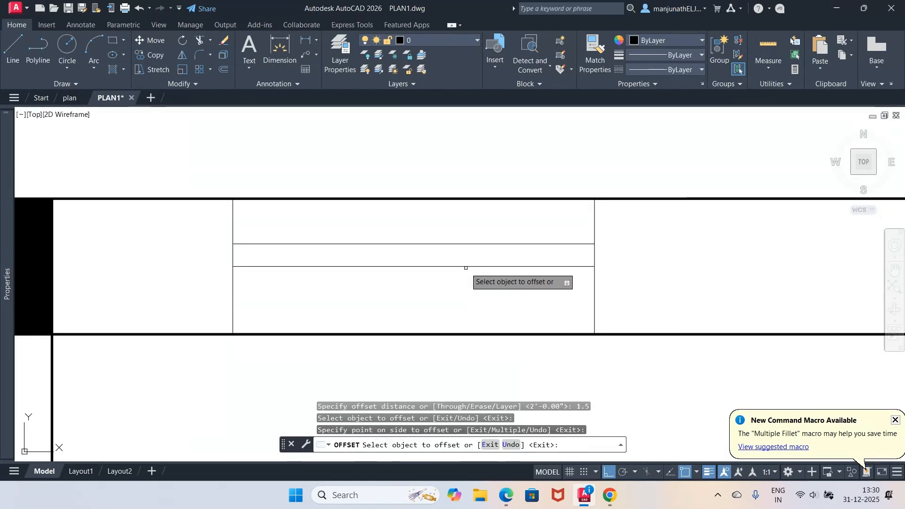
pyautogui.click(465, 266)
pyautogui.click(465, 285)
pyautogui.press('Return')
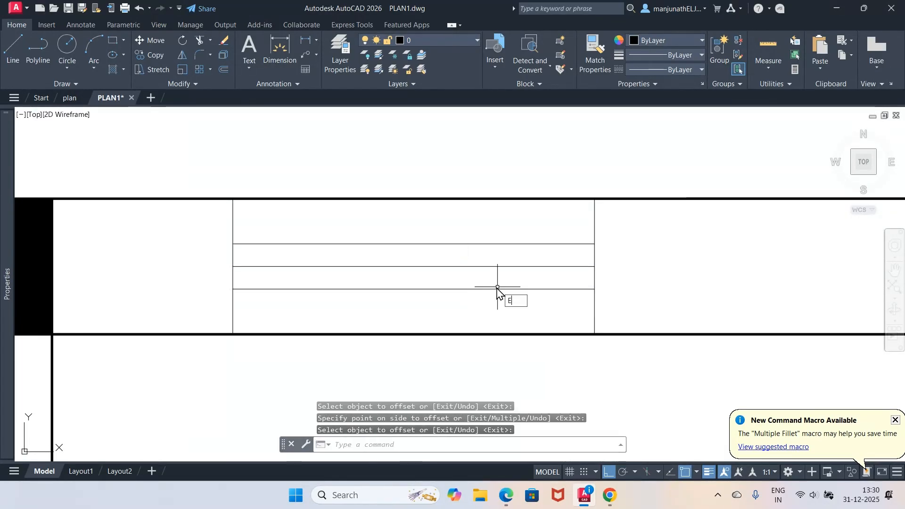
# Erase the original centre line between the two offset ventilator lines.
pyautogui.write('E')
pyautogui.press('Return')
pyautogui.click(487, 267)
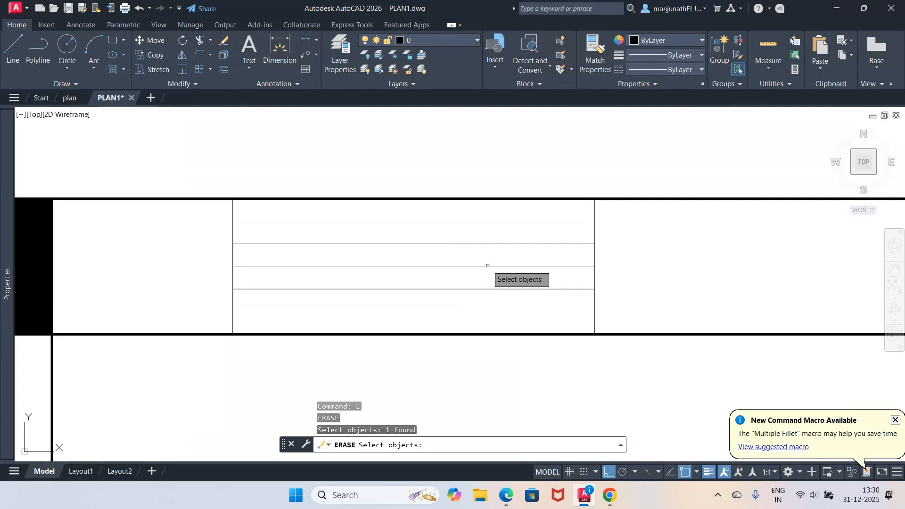
pyautogui.press('Return')
# Move the toilet ventilator's four lines to the VENT layer.
pyautogui.click(204, 171)
pyautogui.click(669, 378)
pyautogui.write('C')
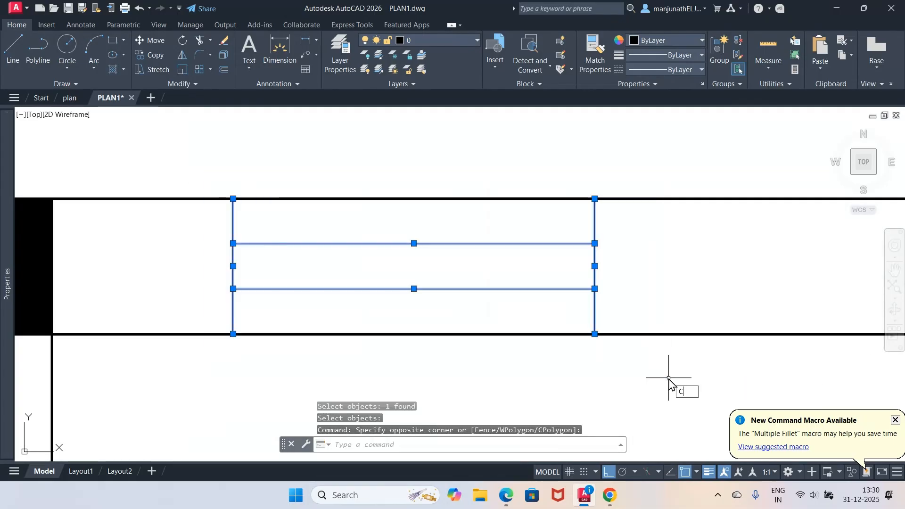
pyautogui.write('H')
pyautogui.press('Return')
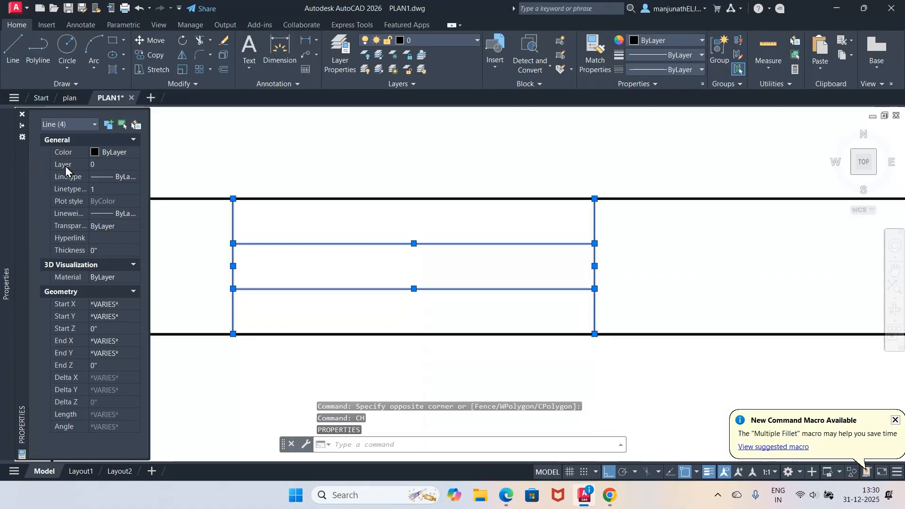
pyautogui.click(65, 165)
pyautogui.click(134, 164)
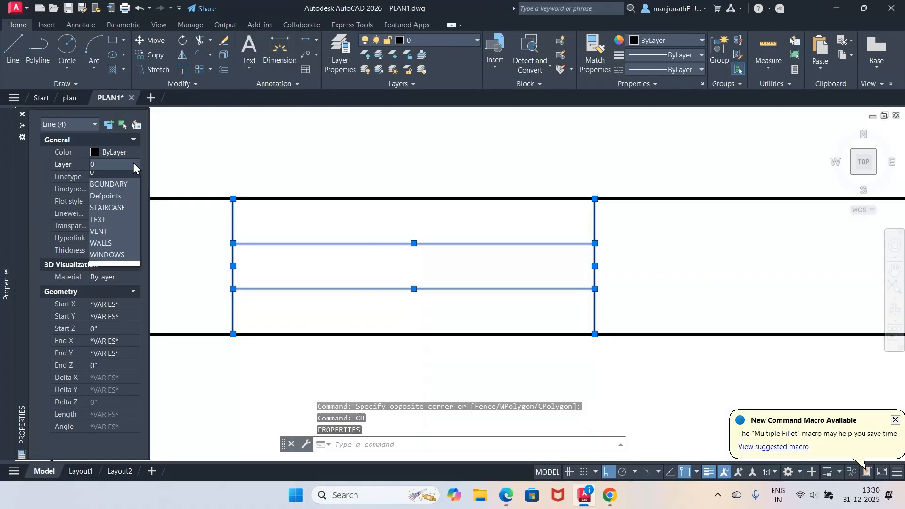
pyautogui.click(106, 234)
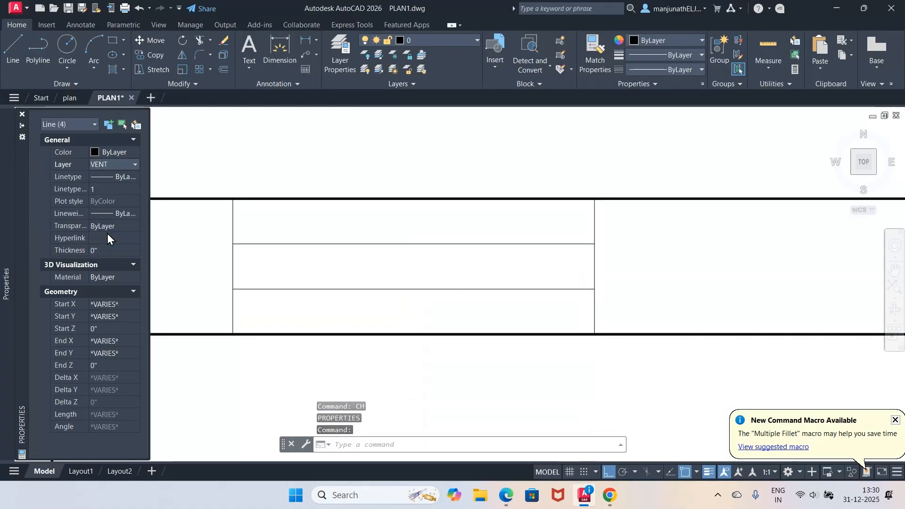
pyautogui.click(22, 114)
pyautogui.press('Escape')
pyautogui.press('Escape')
pyautogui.press('Escape')
# Move the three thin lines of the short wall stub above the toilet's D2 door to the WALLS layer.
pyautogui.write('Z')
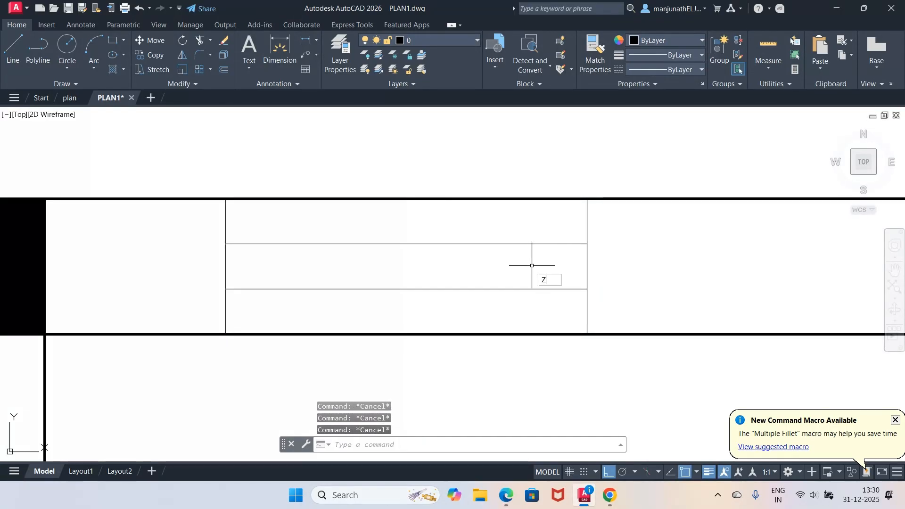
pyautogui.press('Return')
pyautogui.write('P')
pyautogui.press('Return')
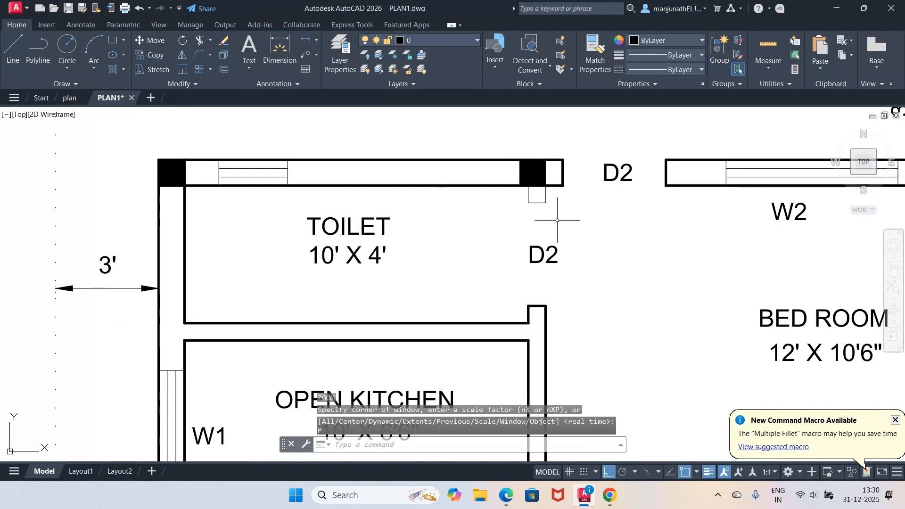
pyautogui.click(536, 193)
pyautogui.click(501, 209)
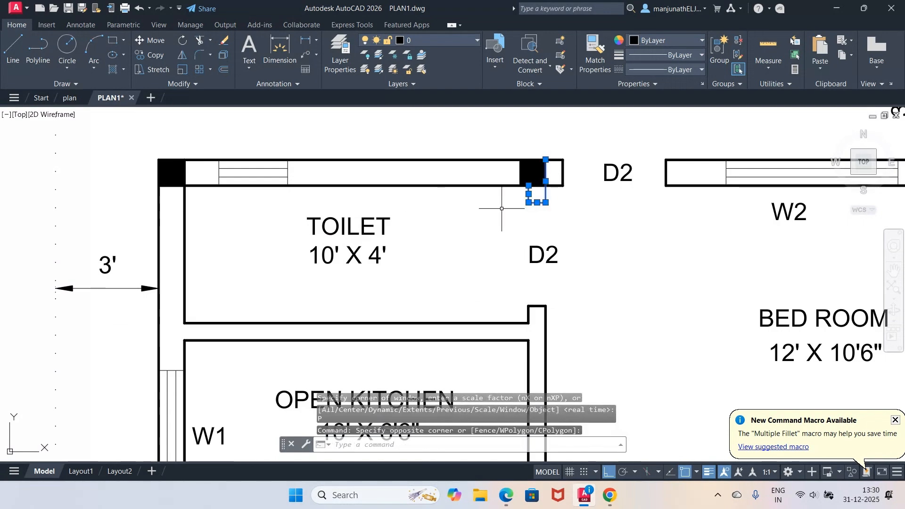
pyautogui.press('Return')
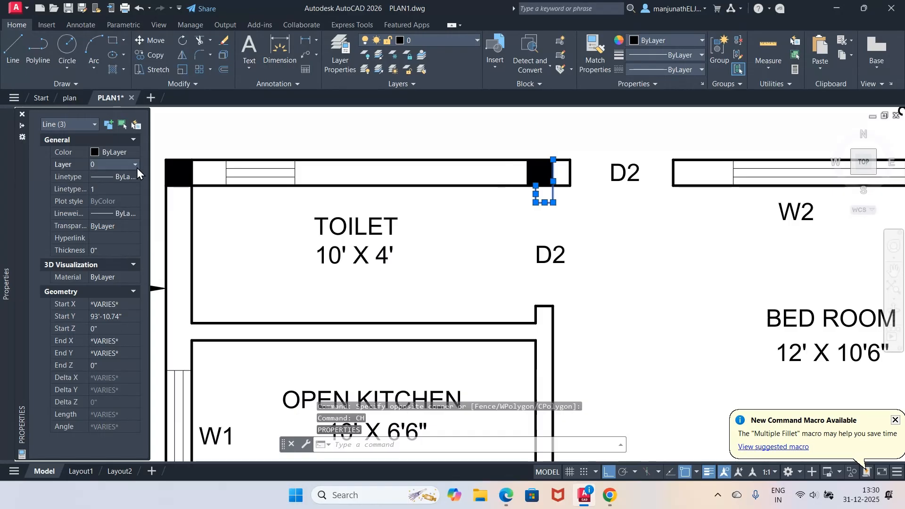
pyautogui.click(136, 168)
pyautogui.click(110, 246)
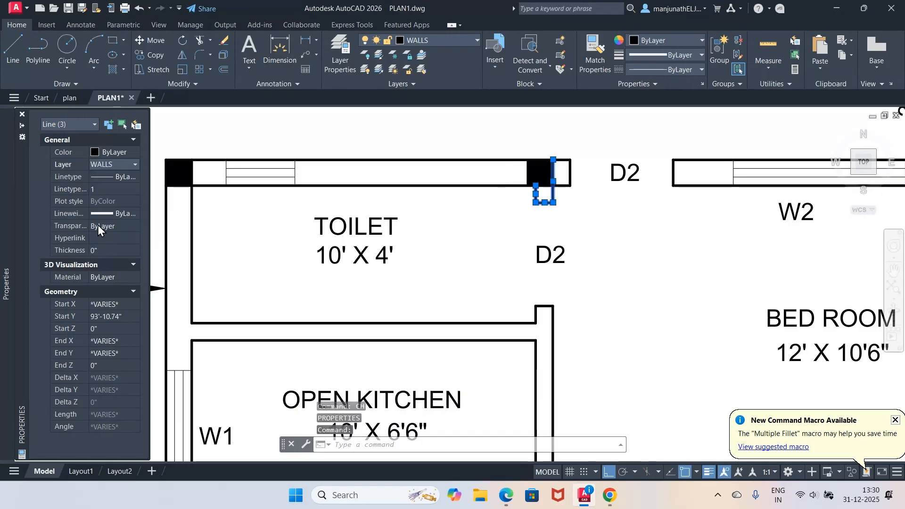
pyautogui.click(21, 114)
pyautogui.press('Escape')
pyautogui.press('Escape')
pyautogui.press('Escape')
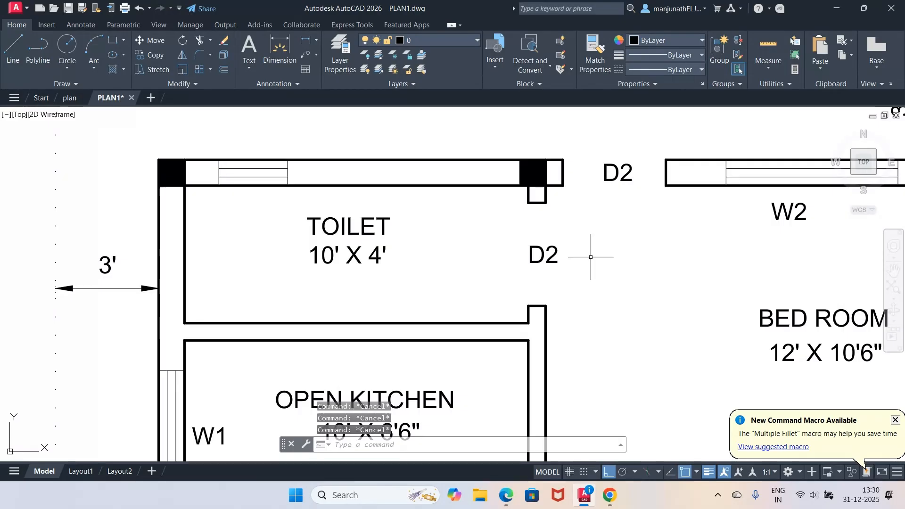
# Turn off the WALLS layer to check the remaining objects across the whole plan.
pyautogui.write('z')
pyautogui.press('alt')
pyautogui.press('Escape')
pyautogui.press('Escape')
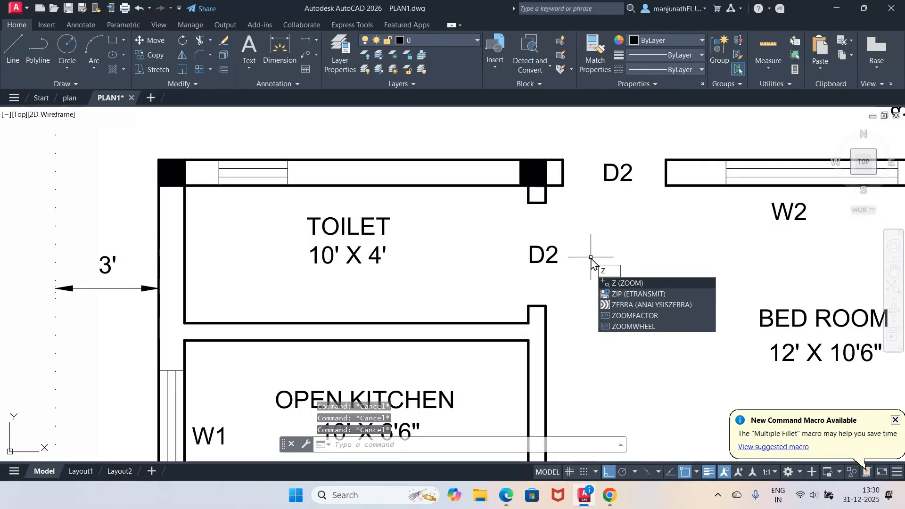
pyautogui.press('Return')
pyautogui.write('e')
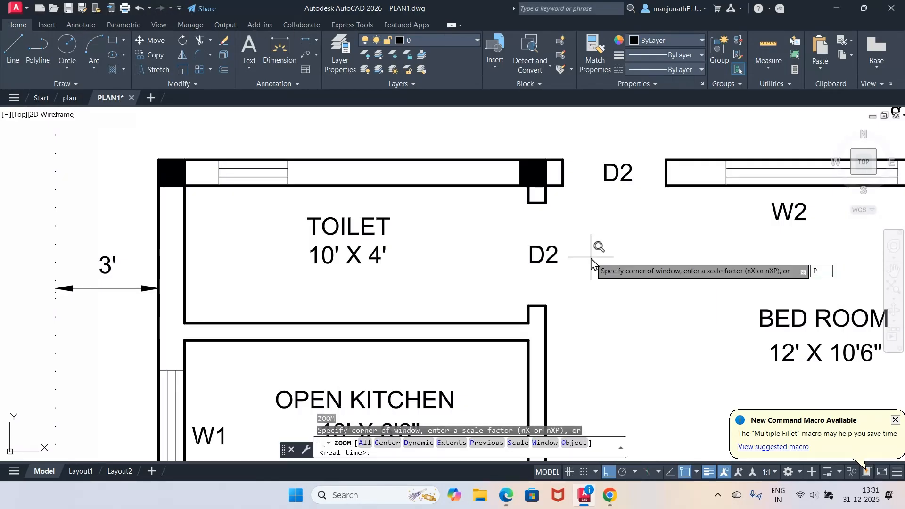
pyautogui.press('Return')
pyautogui.write('p')
pyautogui.press('Return')
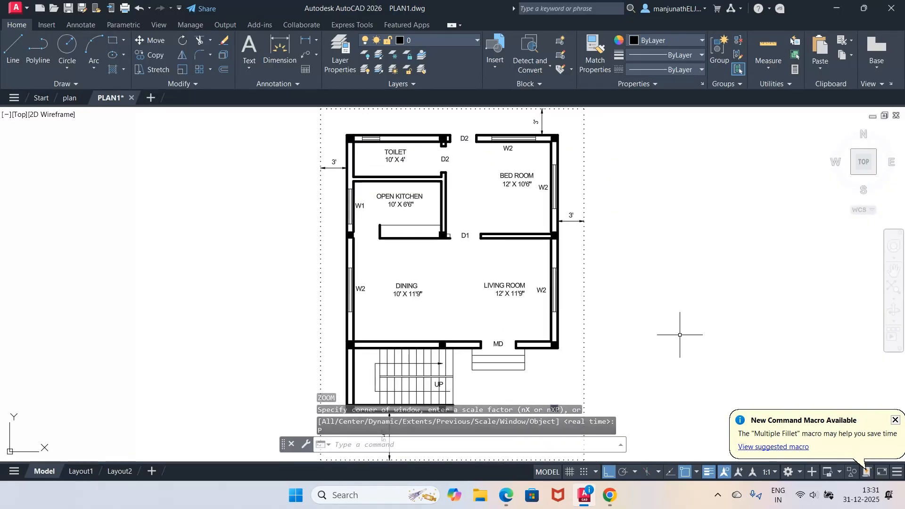
pyautogui.write('la')
pyautogui.press('Return')
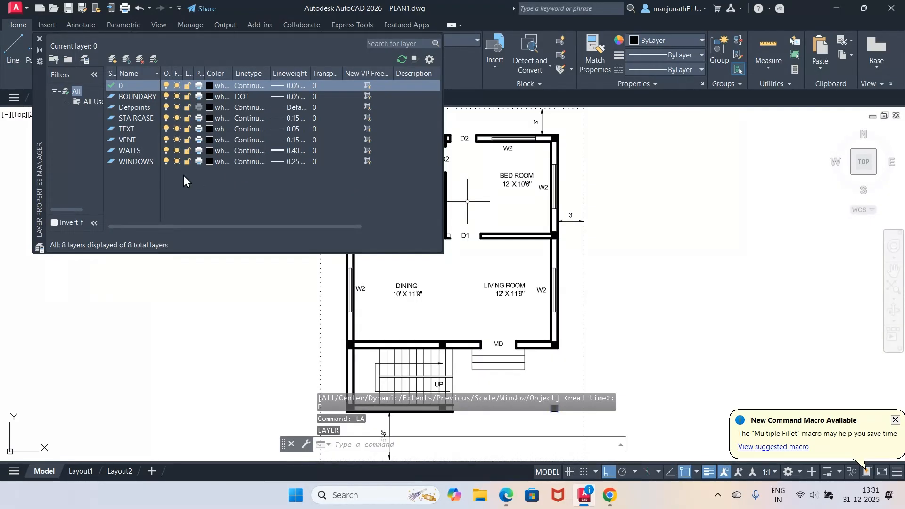
pyautogui.click(167, 150)
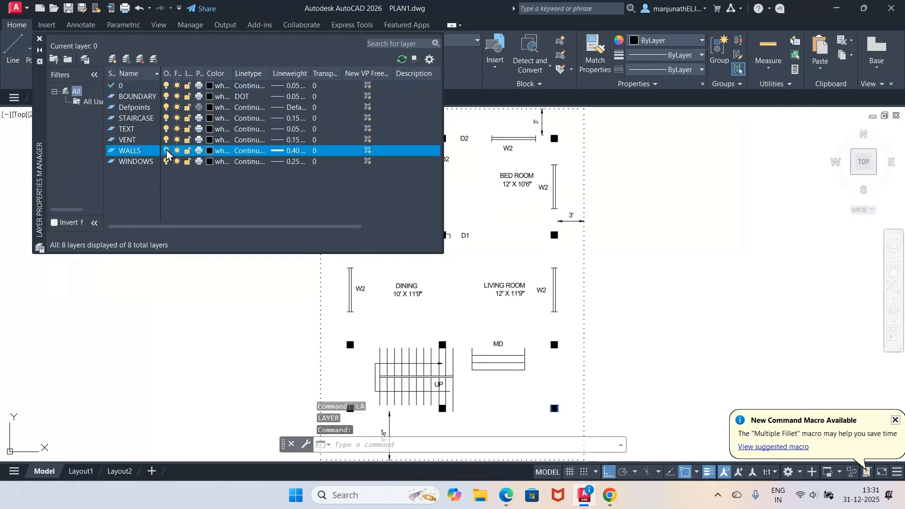
pyautogui.click(39, 40)
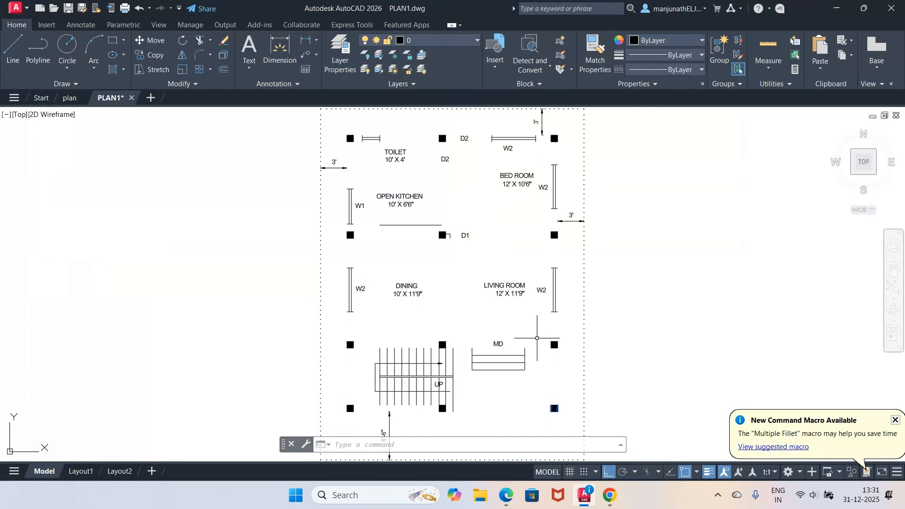
# Turn off the WINDOWS layer in the layer properties.
pyautogui.write('LA')
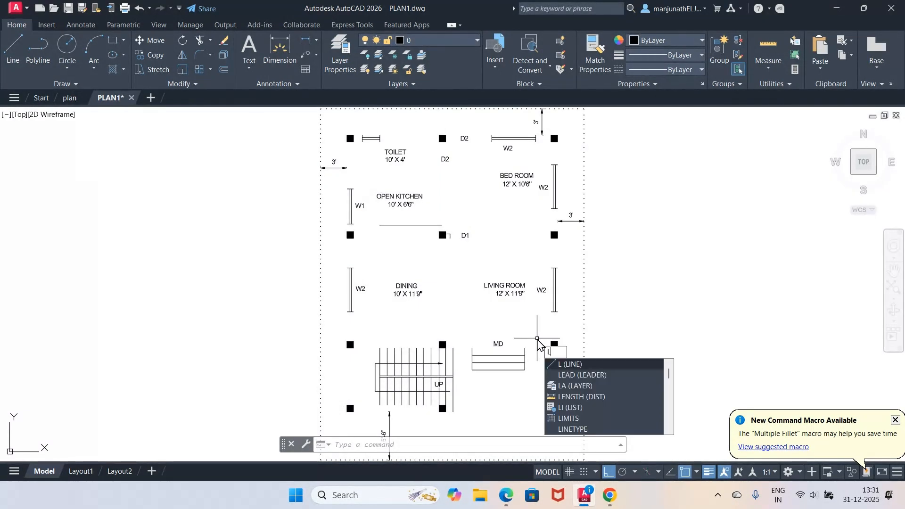
pyautogui.press('Return')
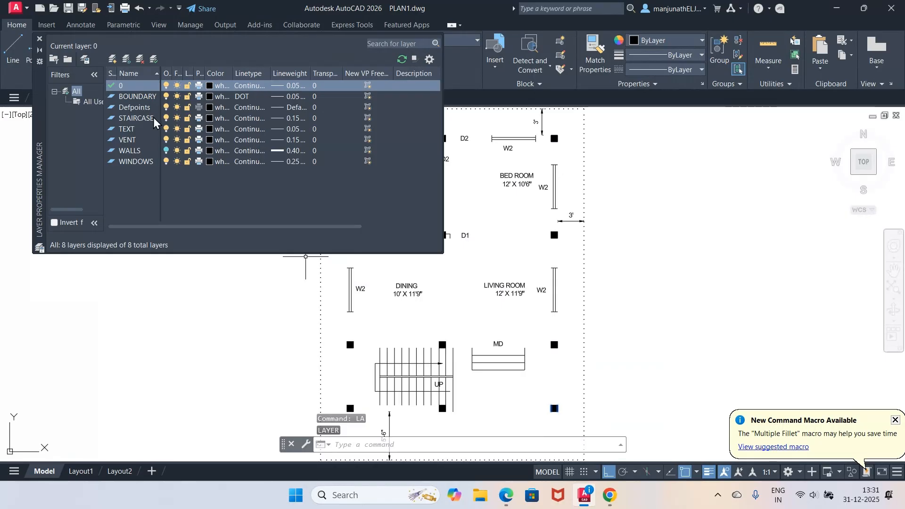
pyautogui.click(167, 152)
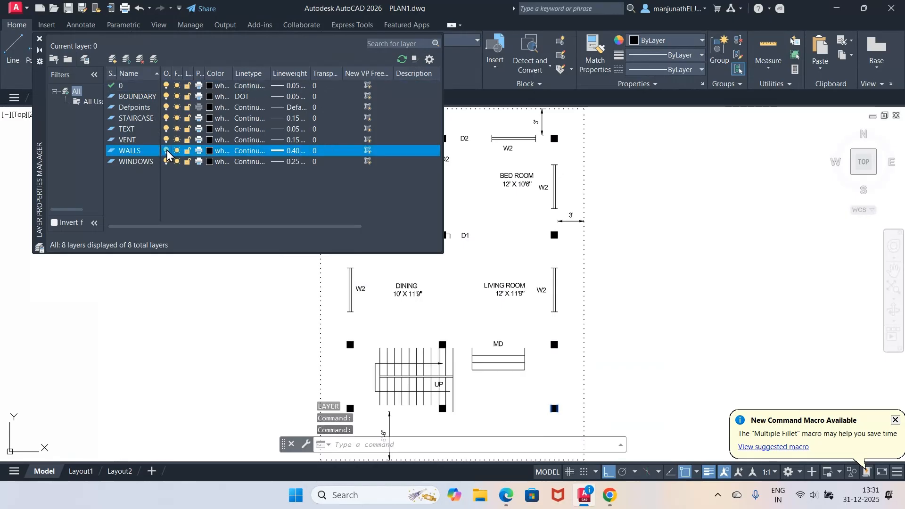
pyautogui.click(167, 161)
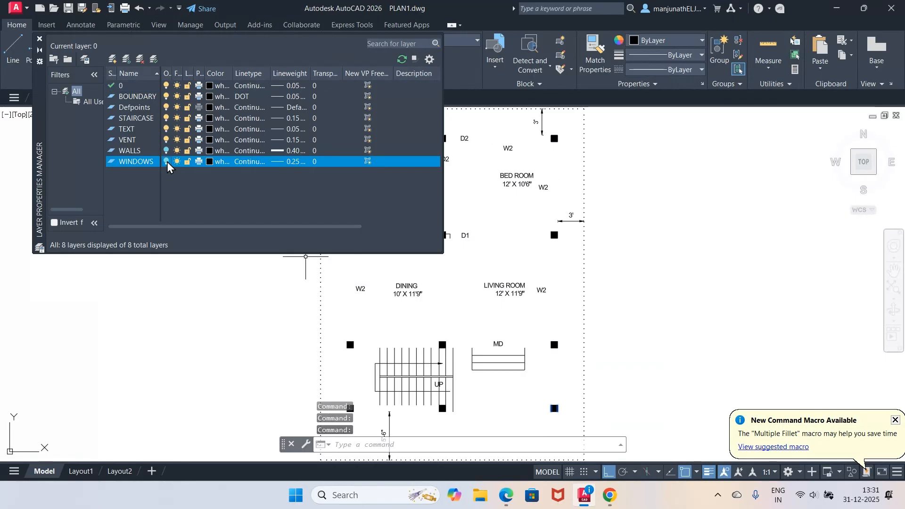
pyautogui.click(39, 40)
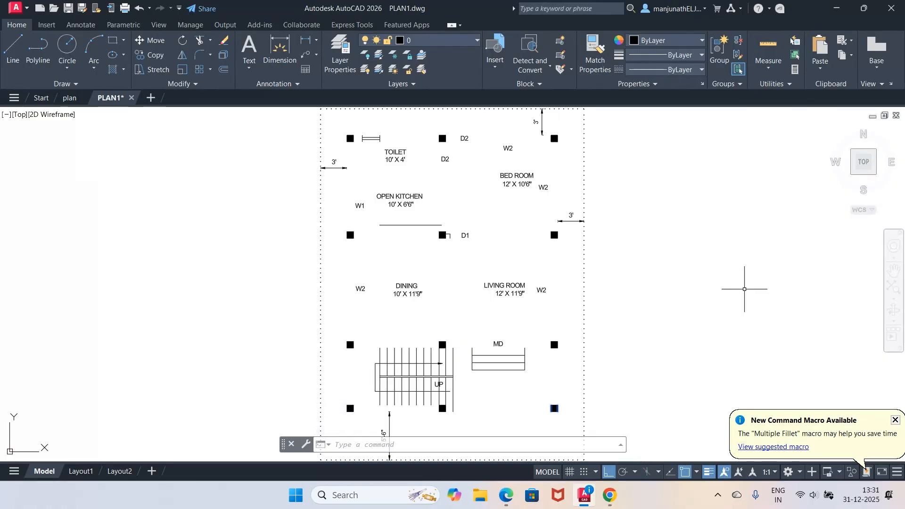
# Turn off the TEXT layer to check which objects belong to it.
pyautogui.press('Return')
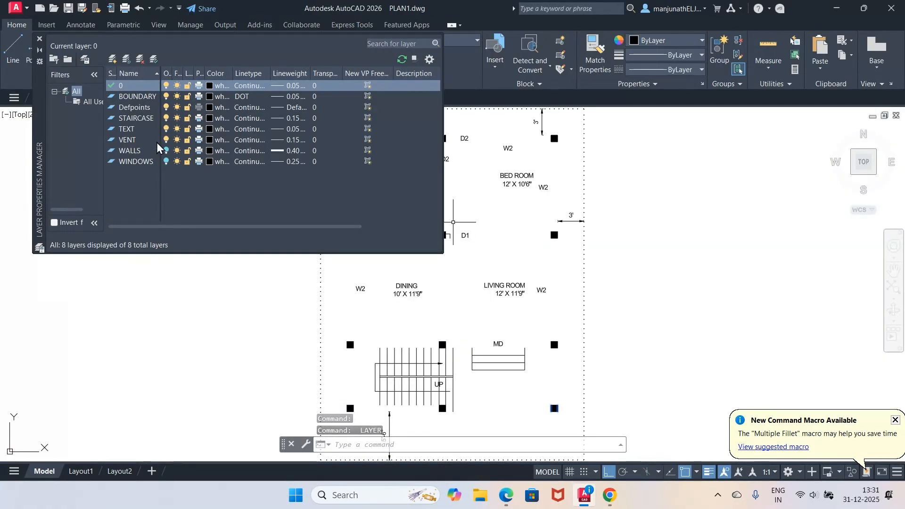
pyautogui.click(167, 132)
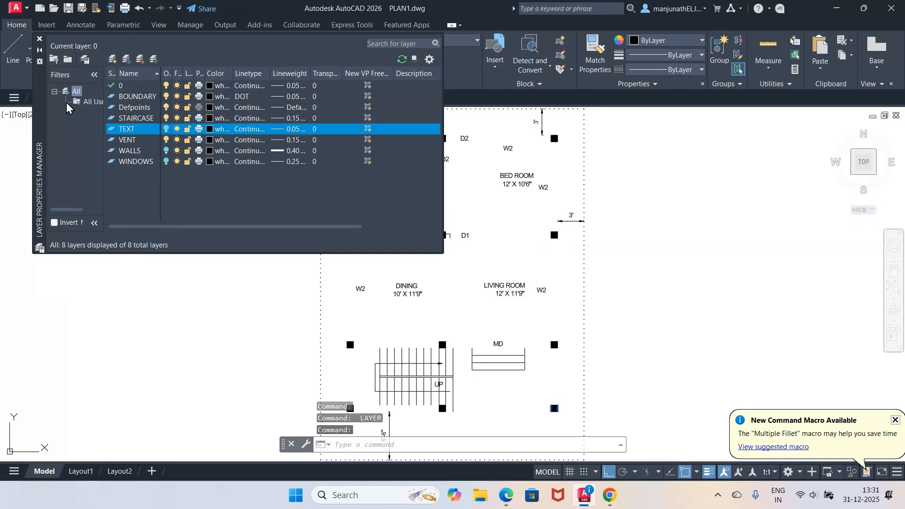
pyautogui.click(39, 39)
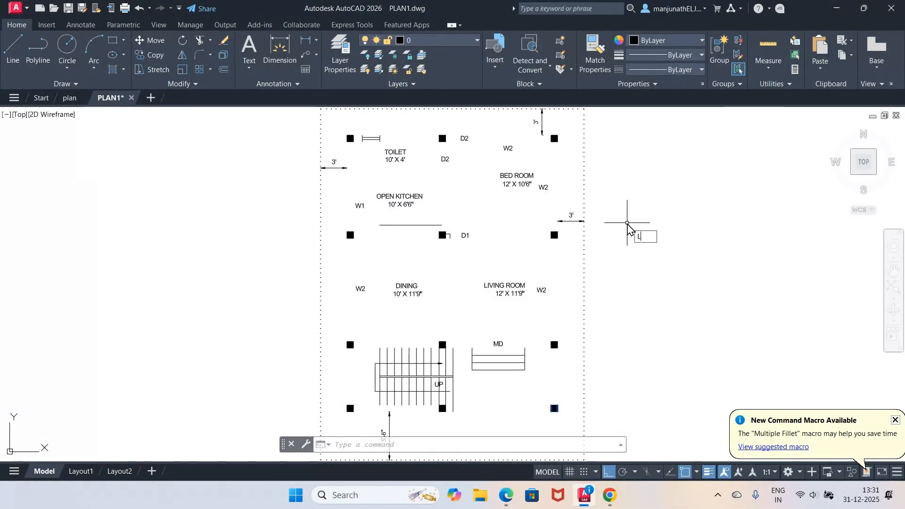
# Turn the TEXT, WALLS and WINDOWS layers back on in the layer properties.
pyautogui.write('A')
pyautogui.press('Return')
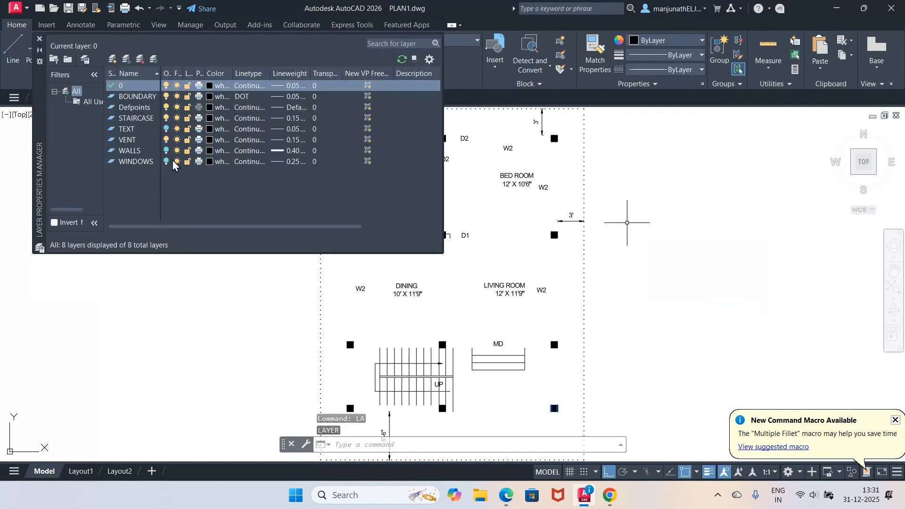
pyautogui.click(166, 128)
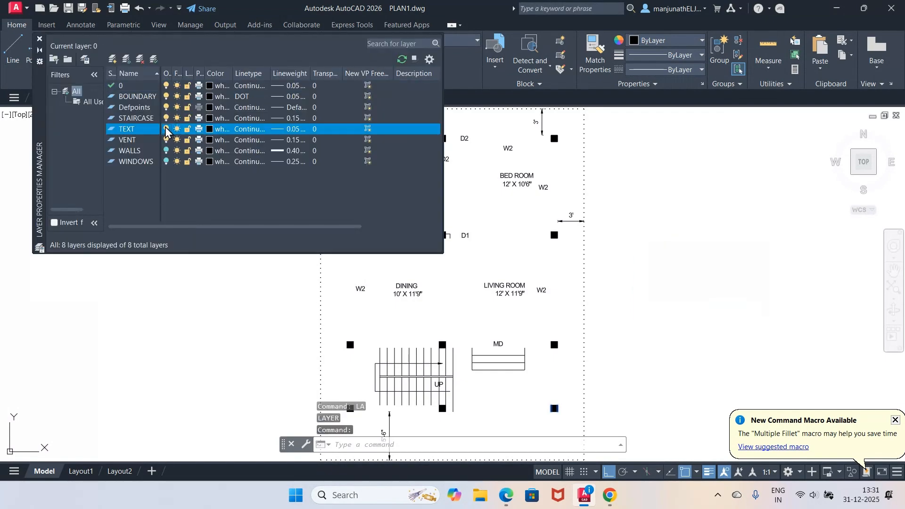
pyautogui.click(167, 150)
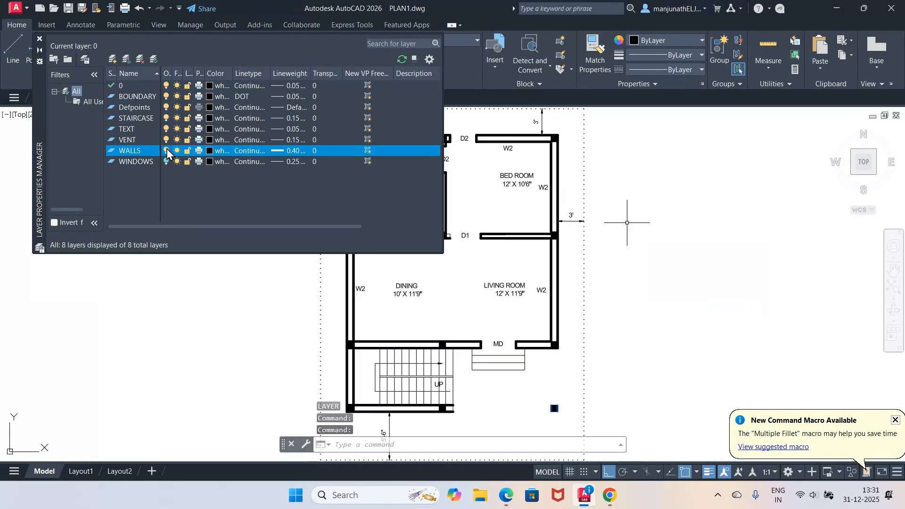
pyautogui.click(165, 161)
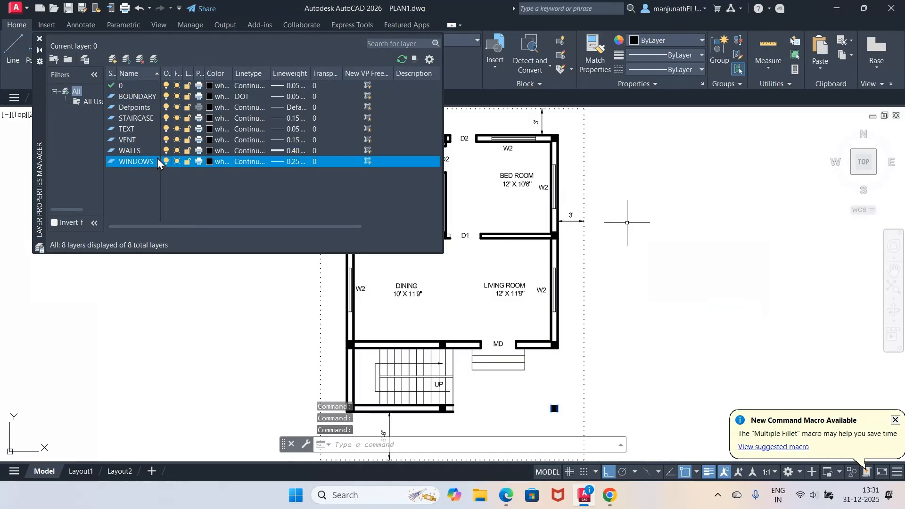
# Turn the STAIRCASE layer off and on again to check which stair objects belong to it, and close the layer properties.
pyautogui.click(166, 118)
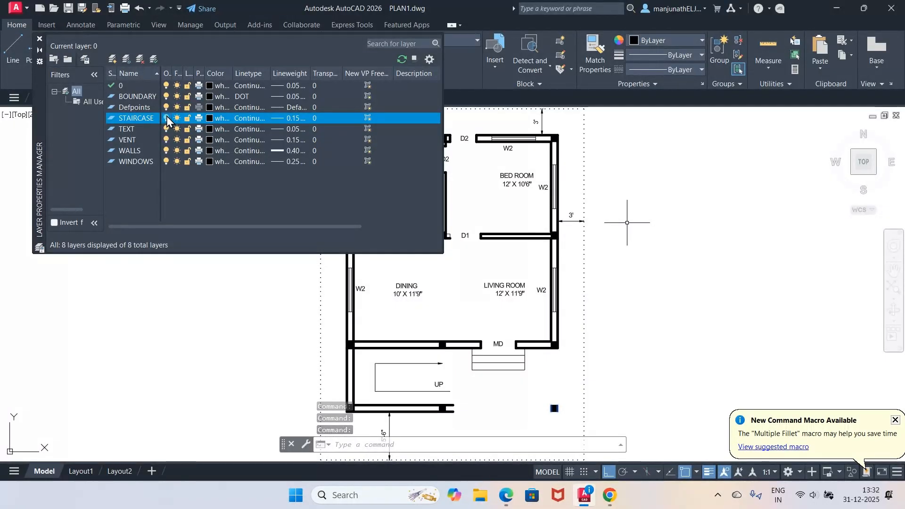
pyautogui.click(166, 117)
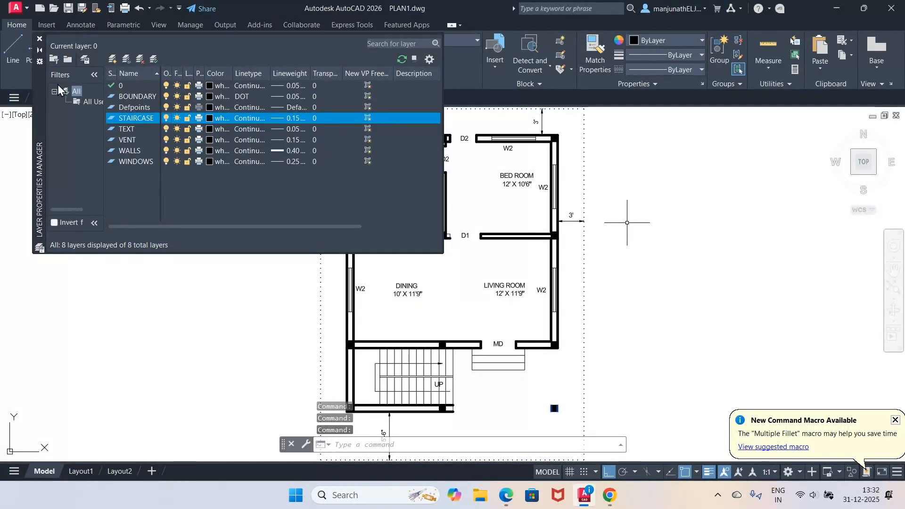
pyautogui.click(40, 38)
# Move the TOILET and BED ROOM names and sizes, both D2 labels and the bedroom's two W2 labels to the TEXT layer.
pyautogui.click(427, 147)
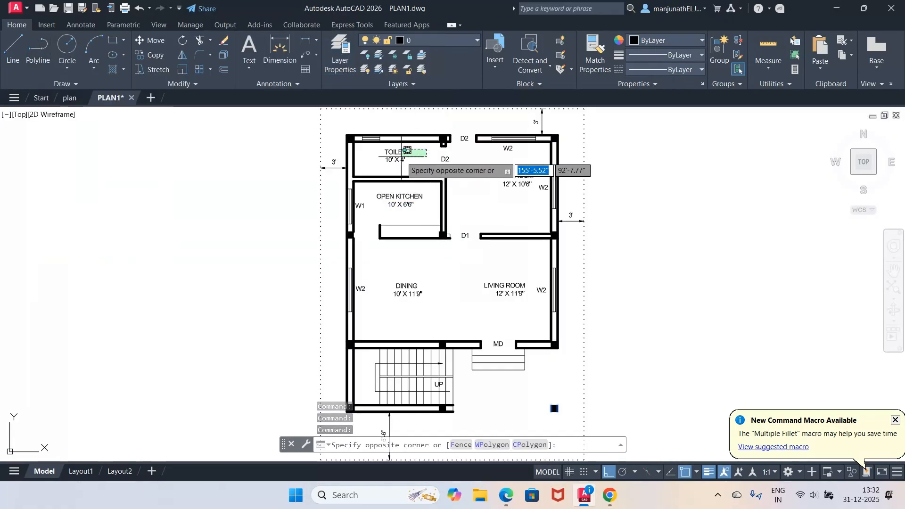
pyautogui.click(391, 156)
pyautogui.click(464, 138)
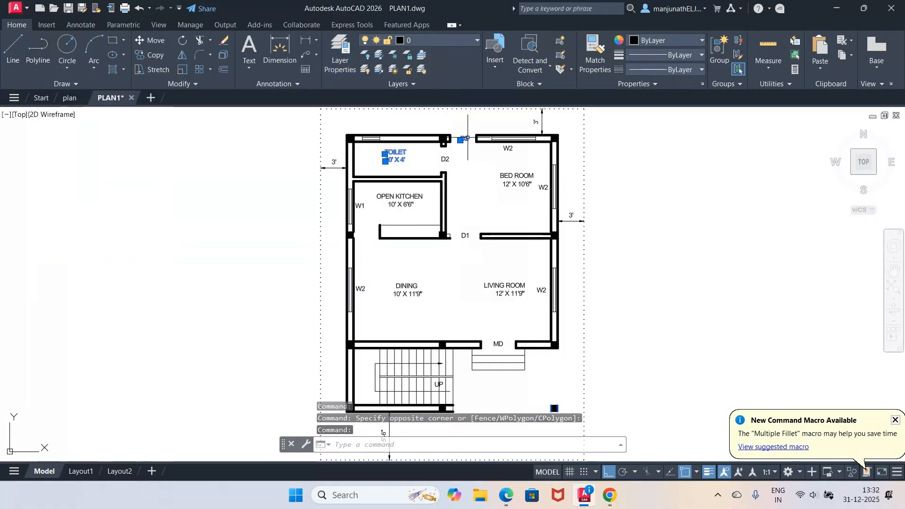
pyautogui.click(462, 156)
pyautogui.click(440, 160)
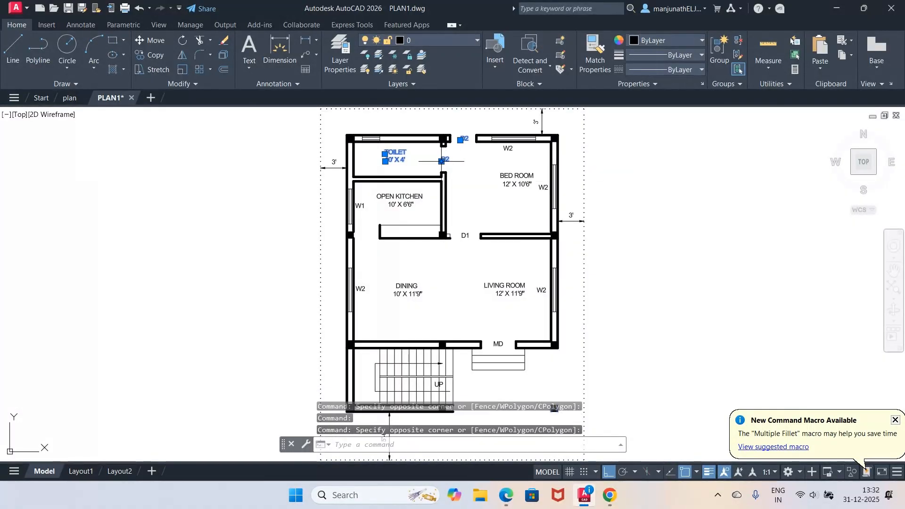
pyautogui.click(532, 151)
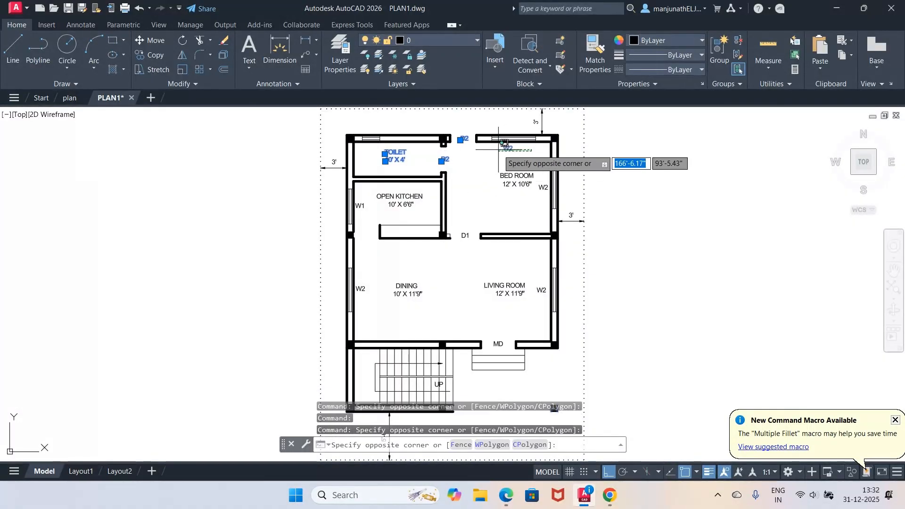
pyautogui.click(501, 144)
pyautogui.click(534, 170)
pyautogui.click(519, 187)
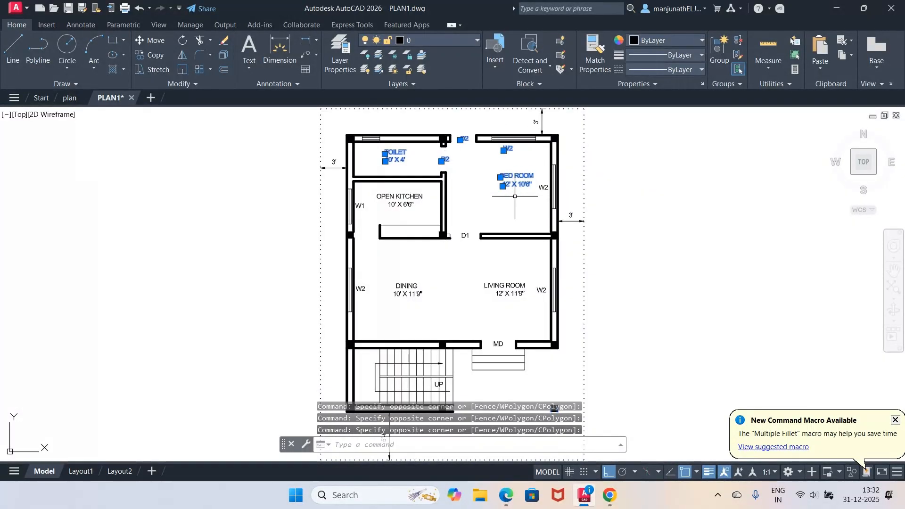
pyautogui.click(546, 189)
pyautogui.click(528, 203)
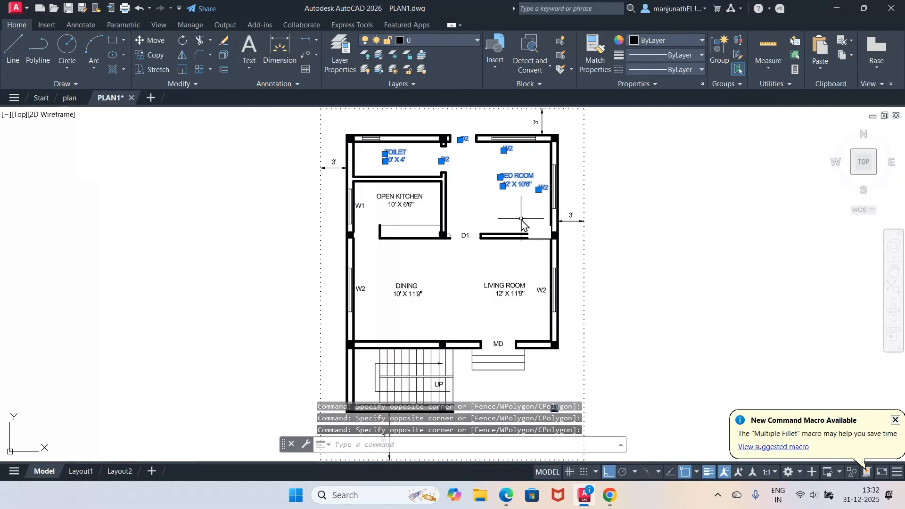
pyautogui.write('ch')
pyautogui.press('Return')
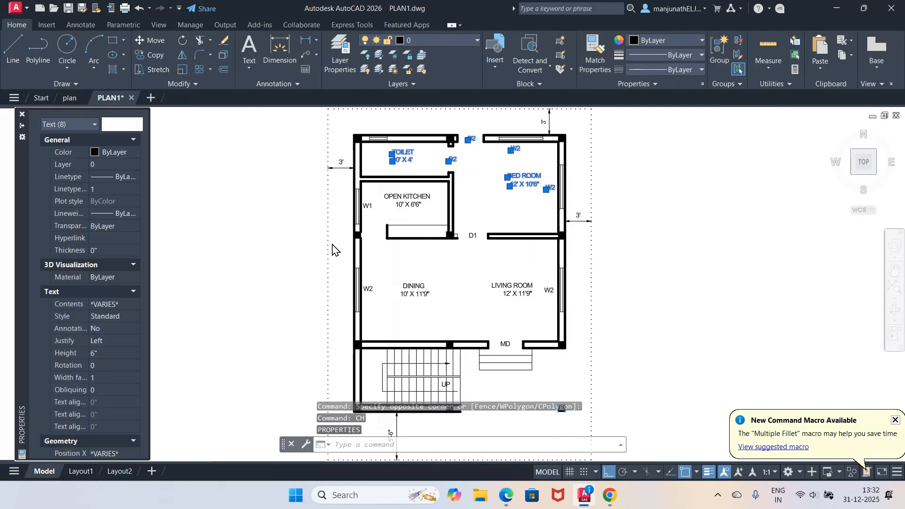
pyautogui.click(137, 165)
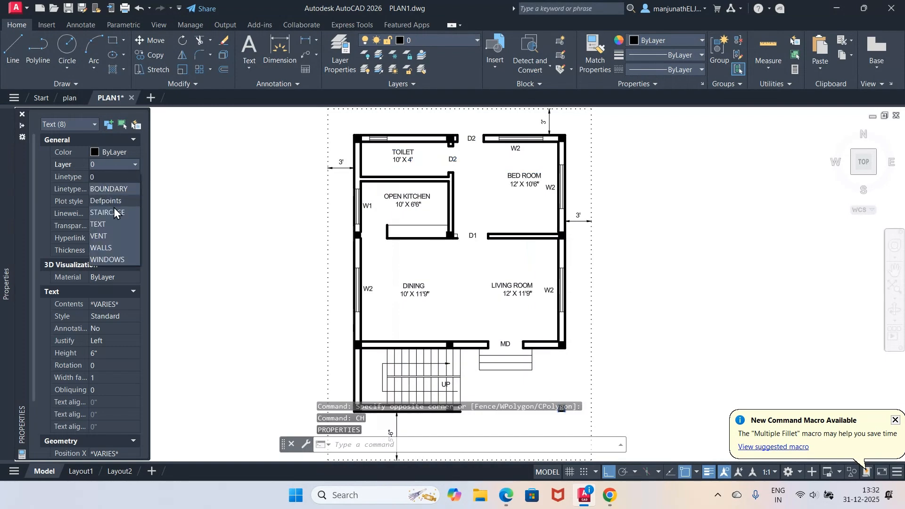
pyautogui.click(107, 226)
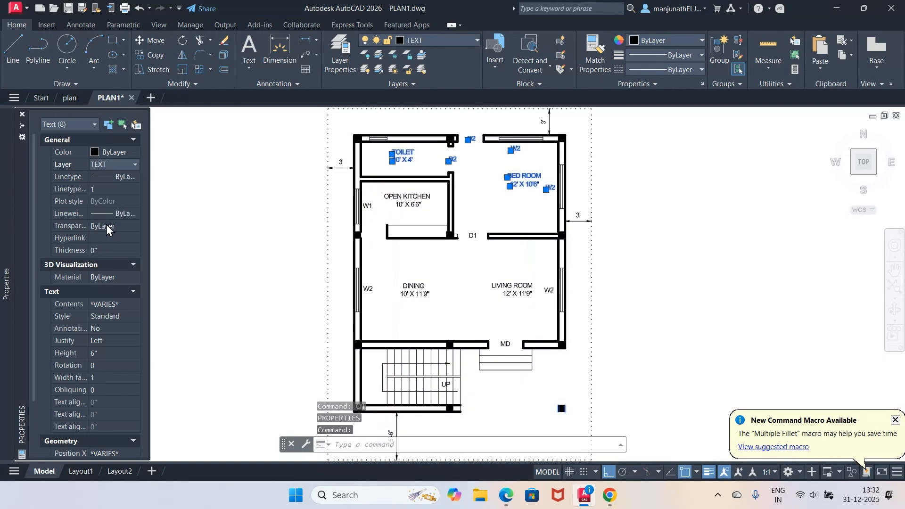
pyautogui.click(22, 115)
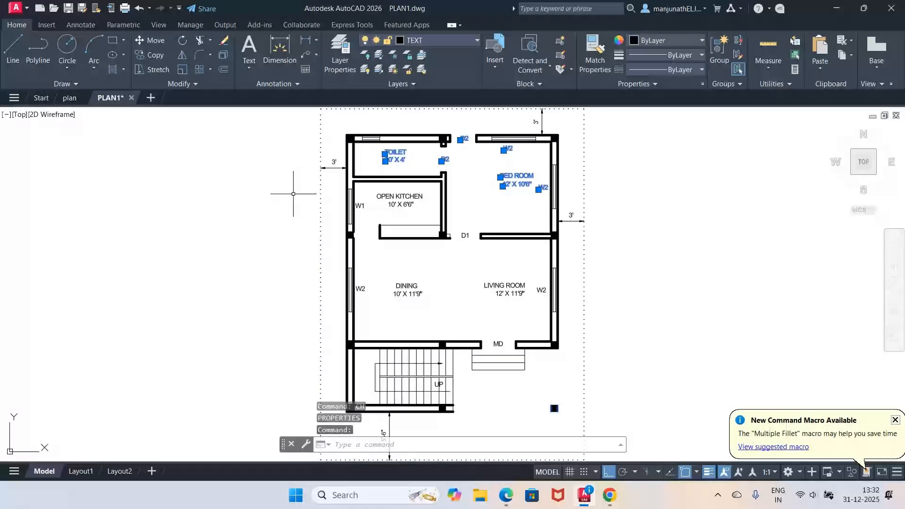
pyautogui.press('Escape')
pyautogui.press('Escape')
# Move the kitchen, dining and living room names and sizes plus their W1, W2, D1, MD and UP labels to the TEXT layer.
pyautogui.click(431, 191)
pyautogui.click(360, 210)
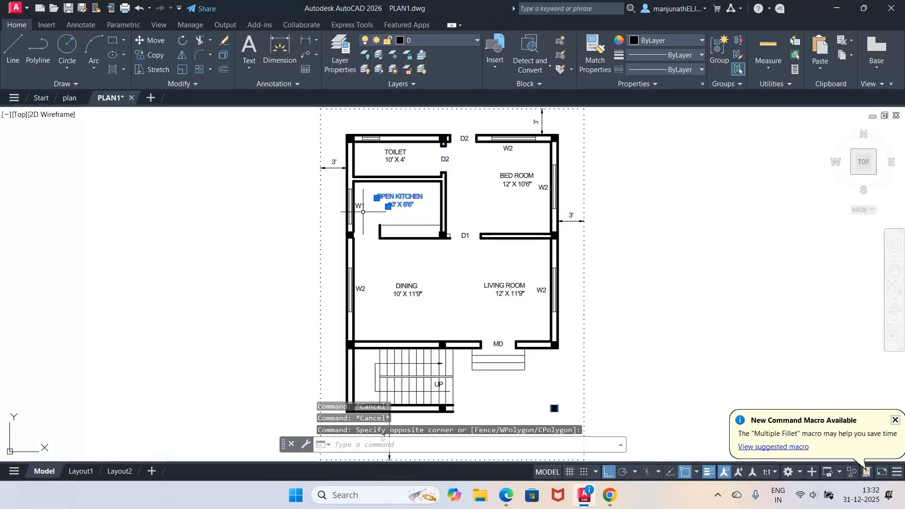
pyautogui.click(439, 275)
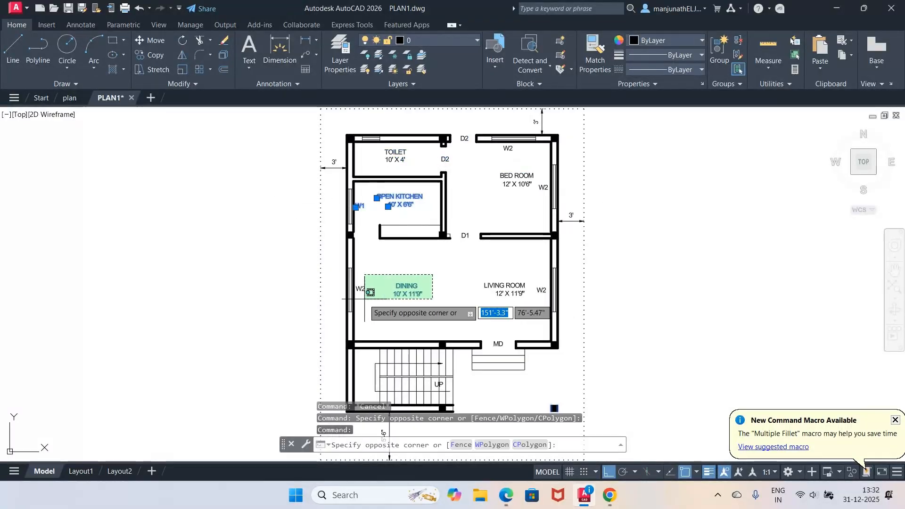
pyautogui.click(355, 322)
pyautogui.click(463, 237)
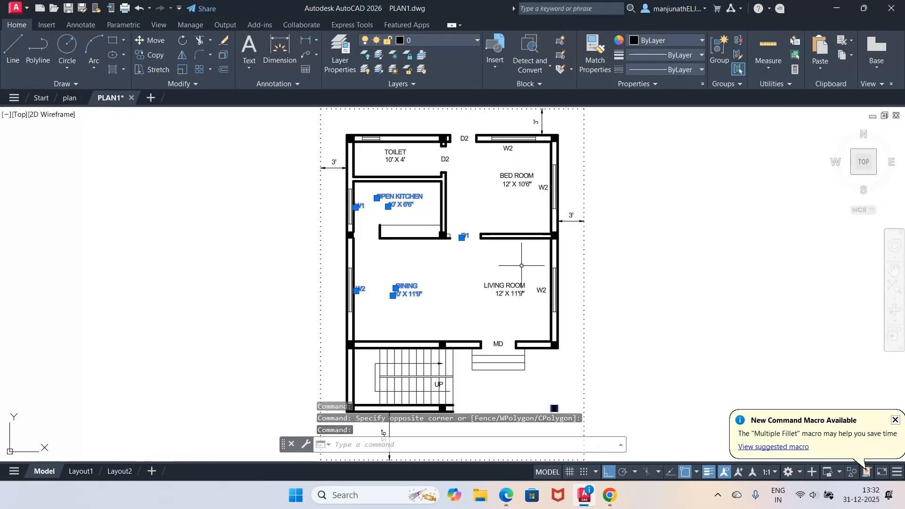
pyautogui.click(548, 265)
pyautogui.click(494, 299)
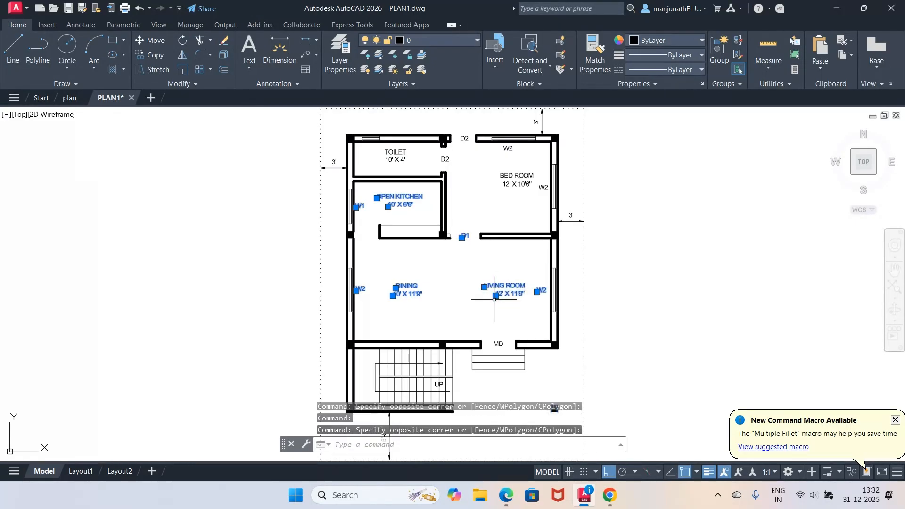
pyautogui.click(497, 345)
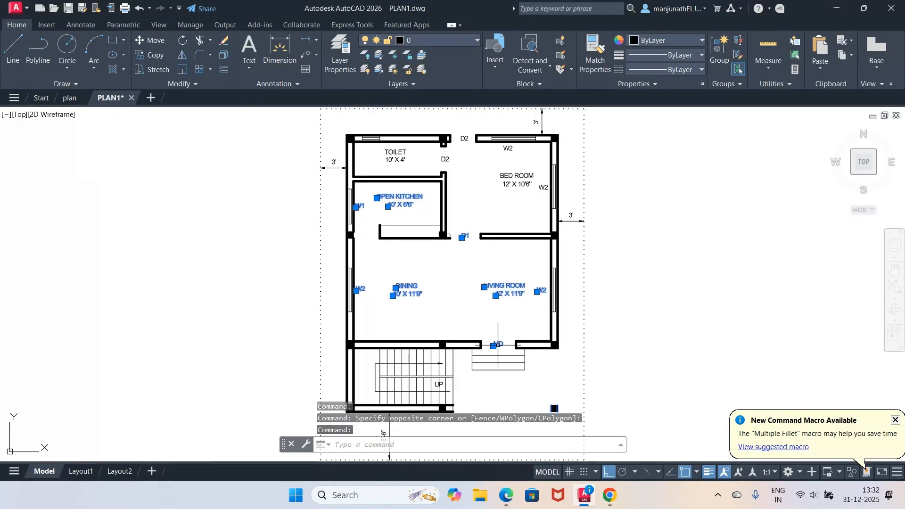
pyautogui.click(440, 384)
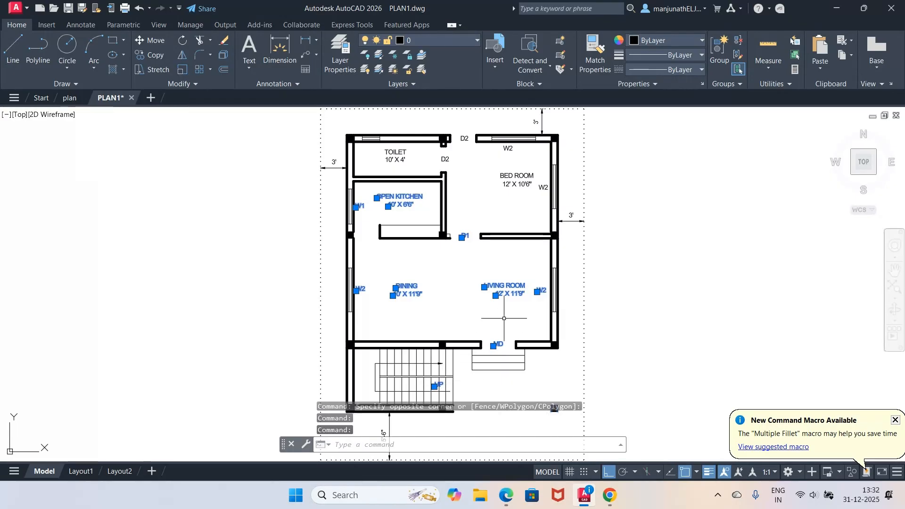
pyautogui.press('Return')
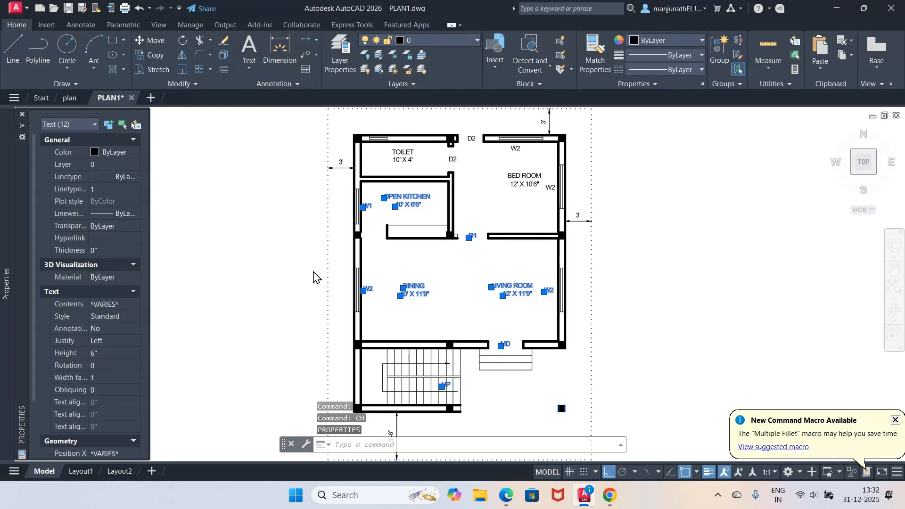
pyautogui.click(61, 168)
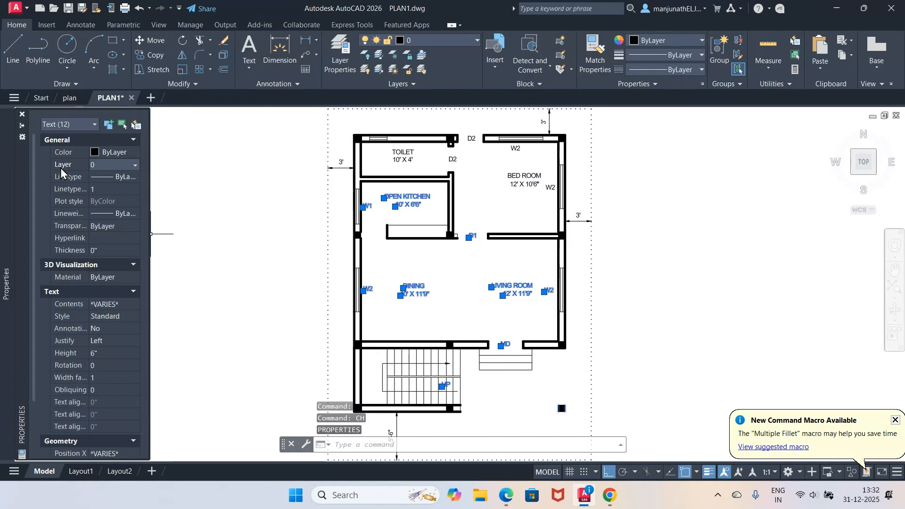
pyautogui.click(105, 167)
pyautogui.click(114, 227)
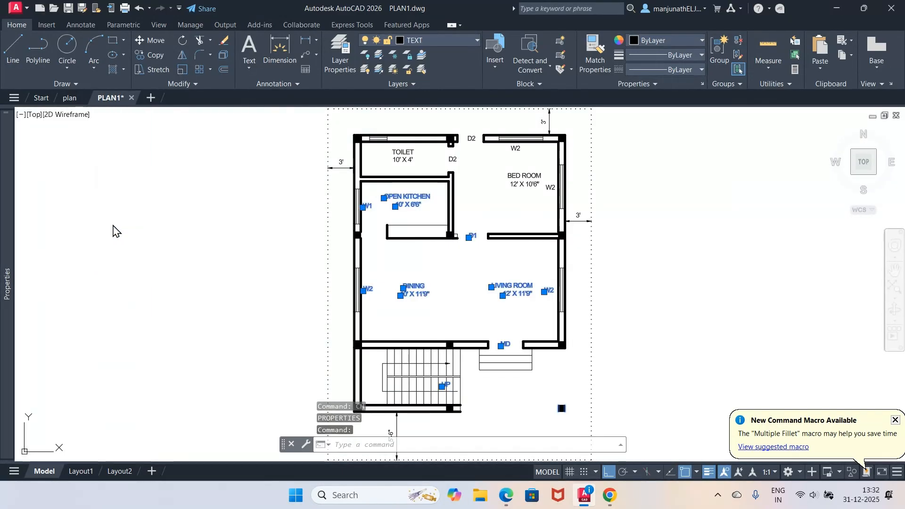
pyautogui.press('Escape')
pyautogui.press('Escape')
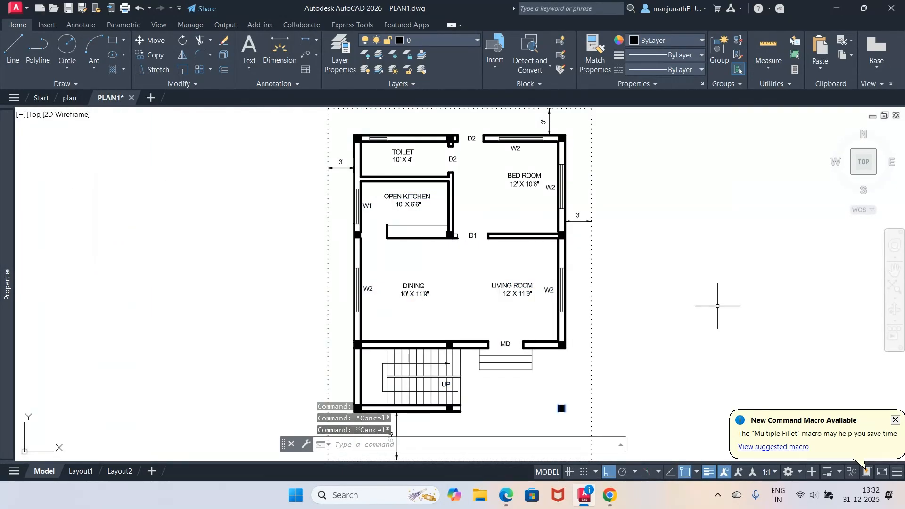
# Turn the TEXT layer off to check that all room, door and window labels belong to it, and turn it back on.
pyautogui.write('LA')
pyautogui.press('Return')
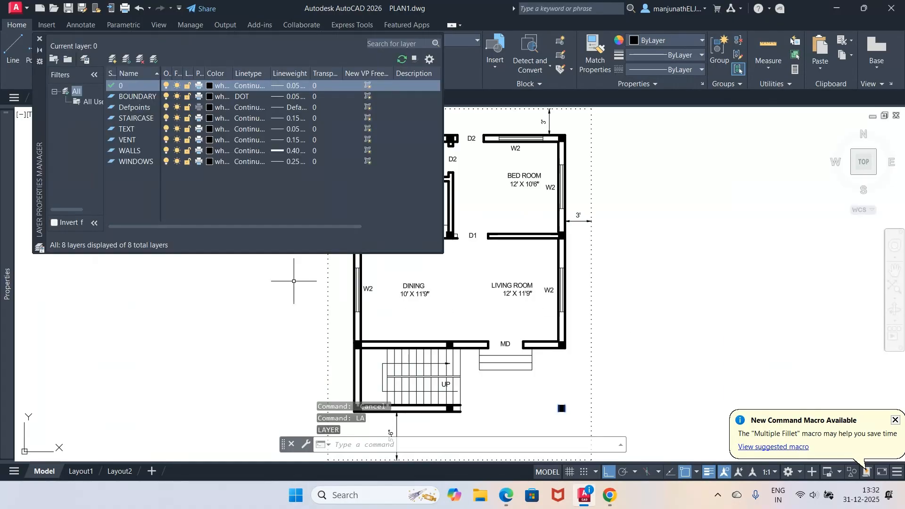
pyautogui.click(165, 129)
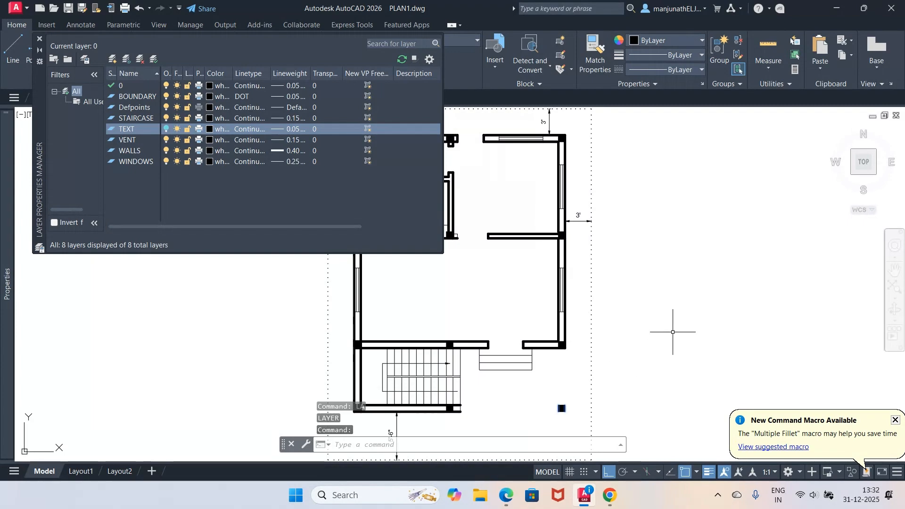
pyautogui.click(40, 38)
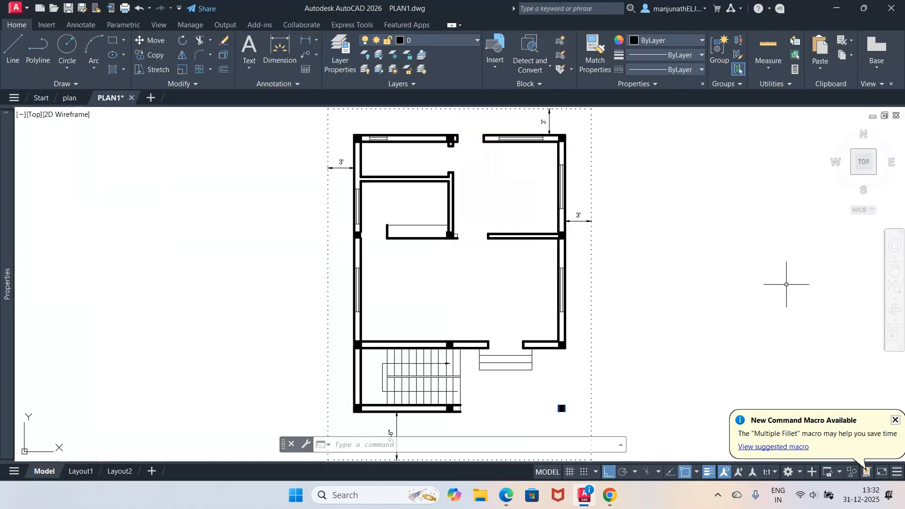
pyautogui.write('la')
pyautogui.press('Return')
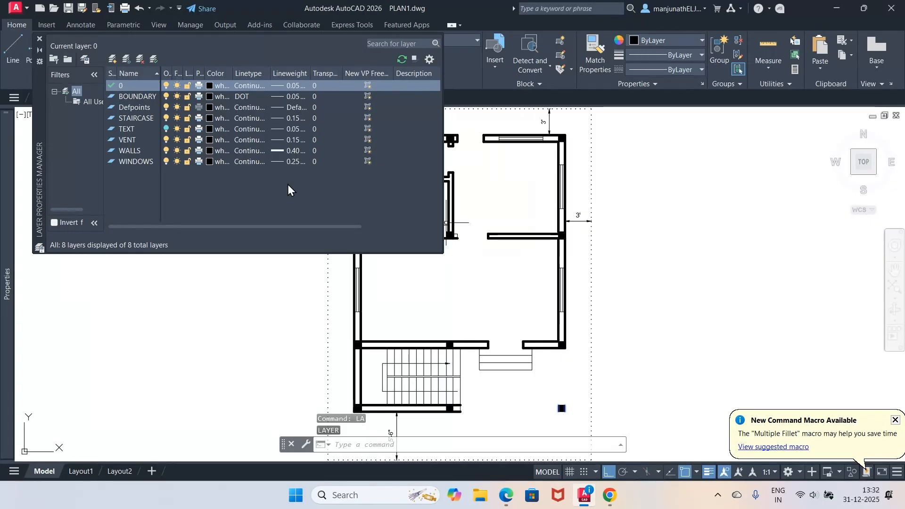
pyautogui.click(166, 129)
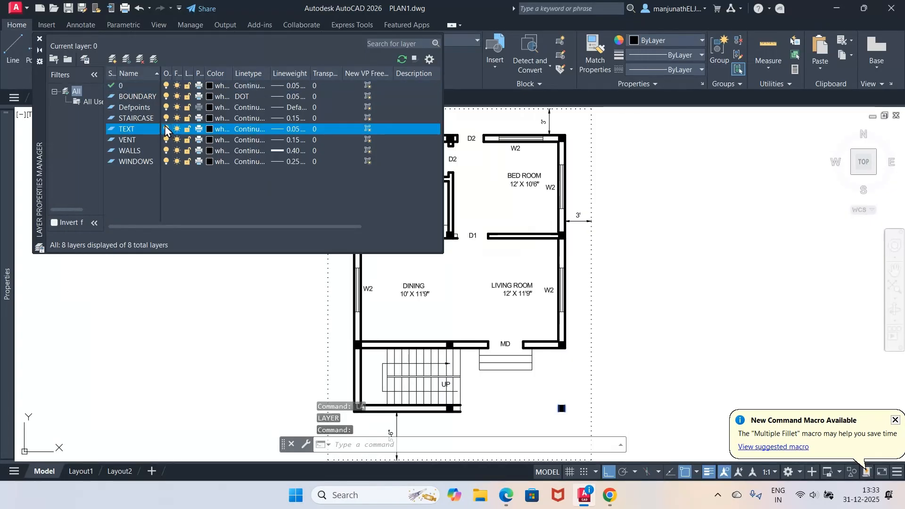
pyautogui.click(41, 41)
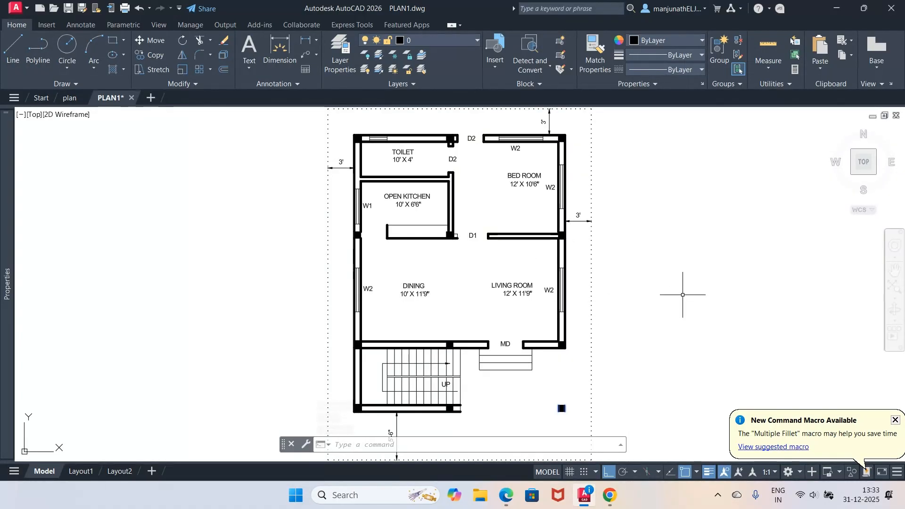
# Try to enable plotting for the Defpoints layer in the layer properties, and close them.
pyautogui.write('LA')
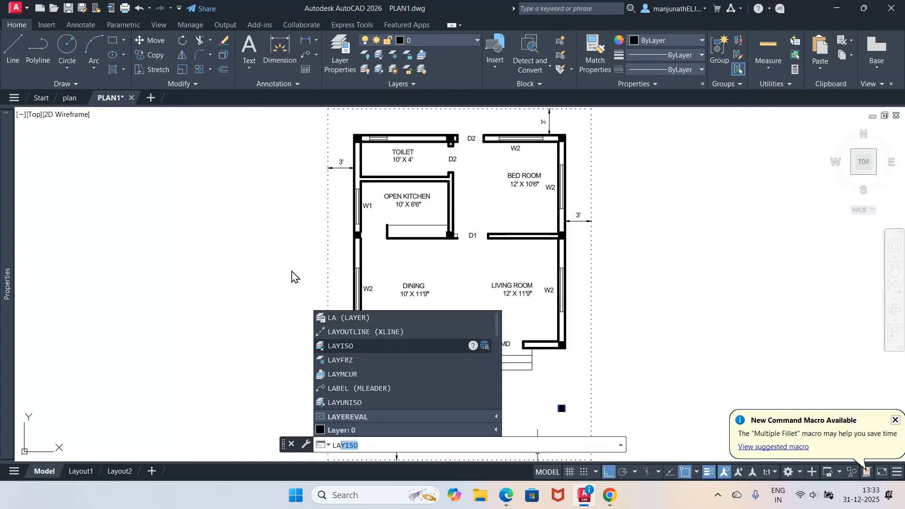
pyautogui.press('Escape')
pyautogui.press('Escape')
pyautogui.write('LA')
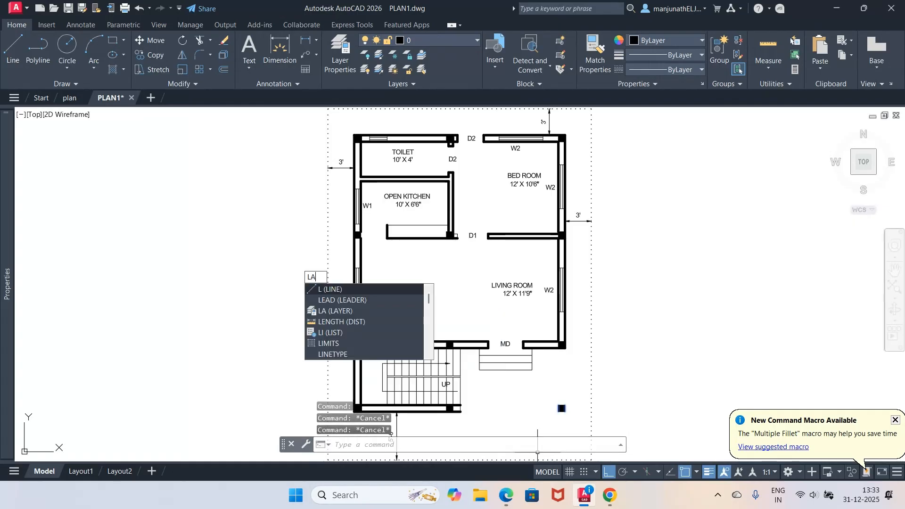
pyautogui.press('Return')
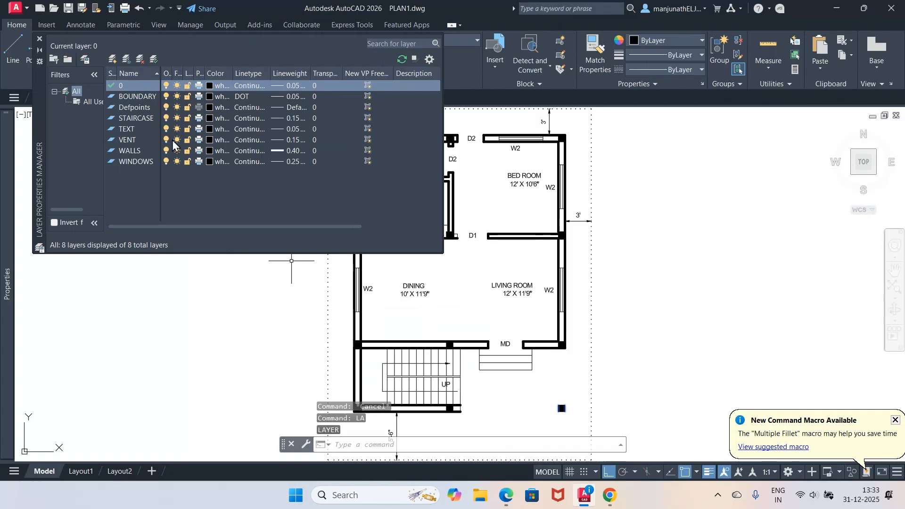
pyautogui.click(196, 110)
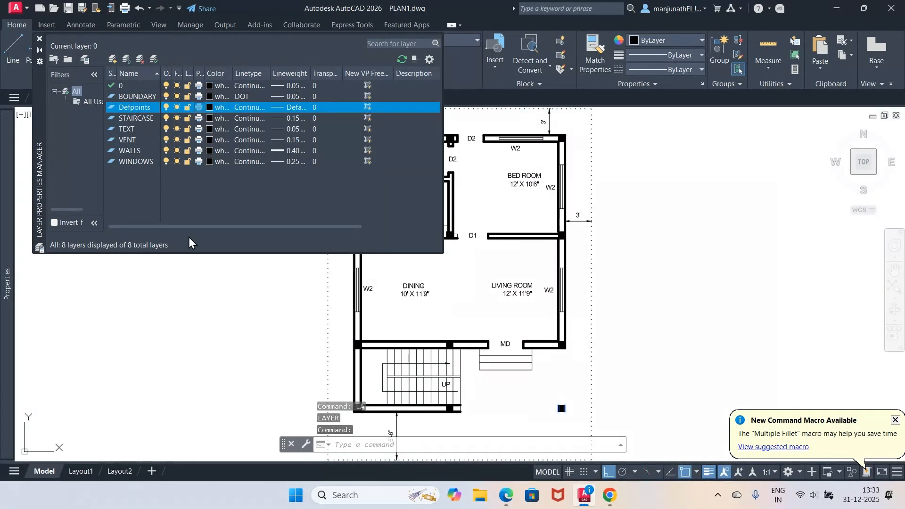
pyautogui.click(201, 305)
pyautogui.press('Escape')
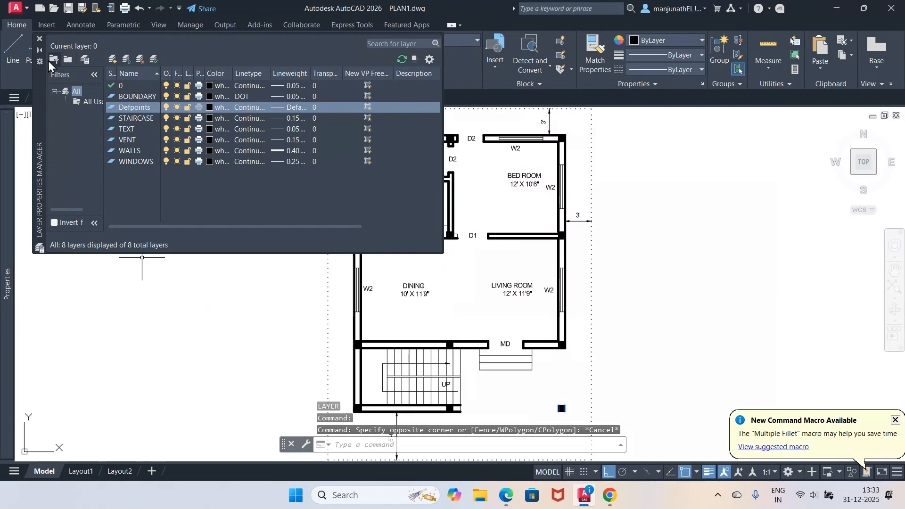
pyautogui.click(39, 39)
# Zoom the drawing by .7X and switch to the reference PDF in Edge to examine its ground floor plan and door and window schedule.
pyautogui.write('z')
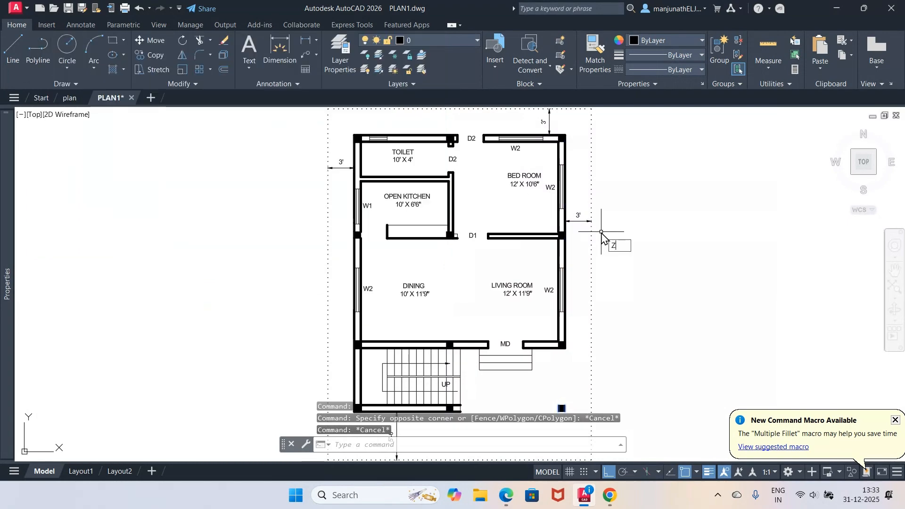
pyautogui.press('Return')
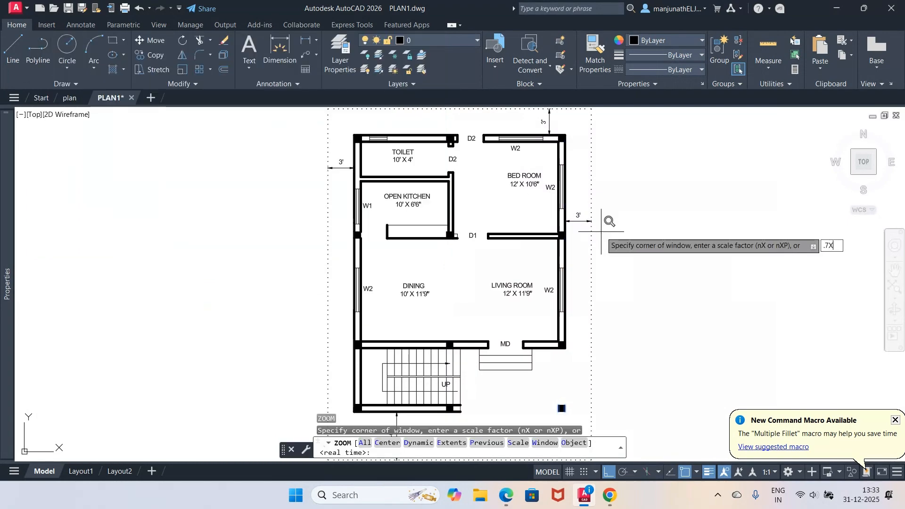
pyautogui.press('Return')
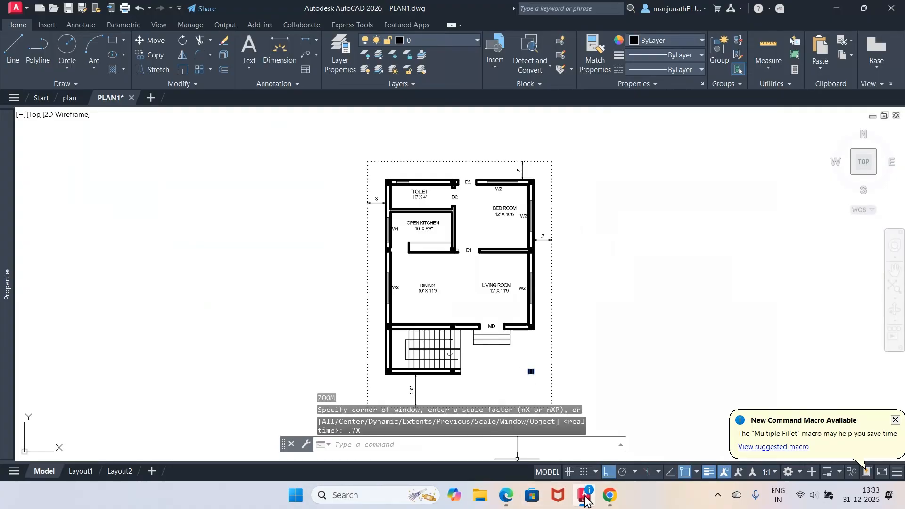
pyautogui.click(585, 497)
pyautogui.click(585, 496)
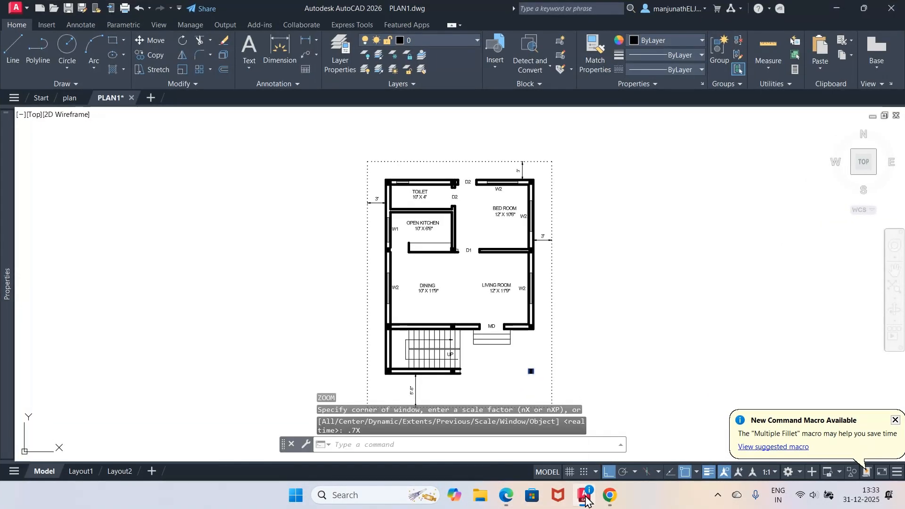
pyautogui.click(507, 497)
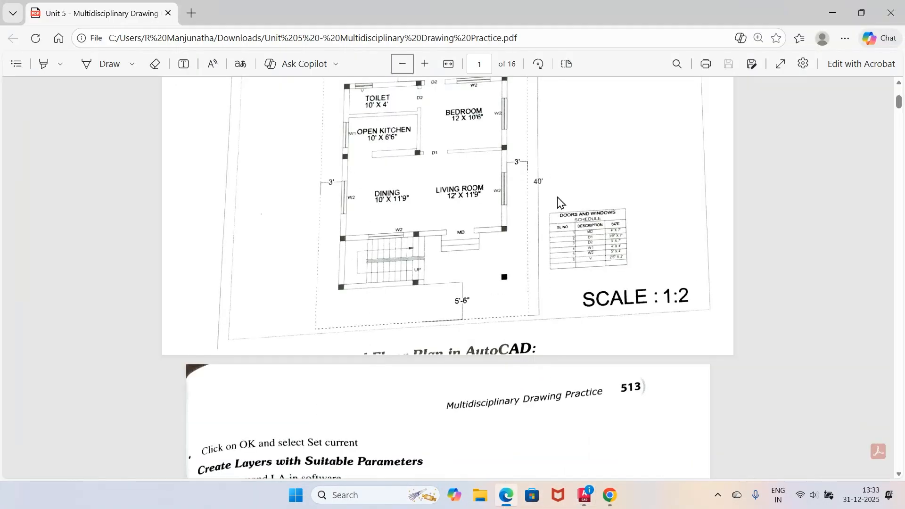
pyautogui.scroll(1, 564, 208)
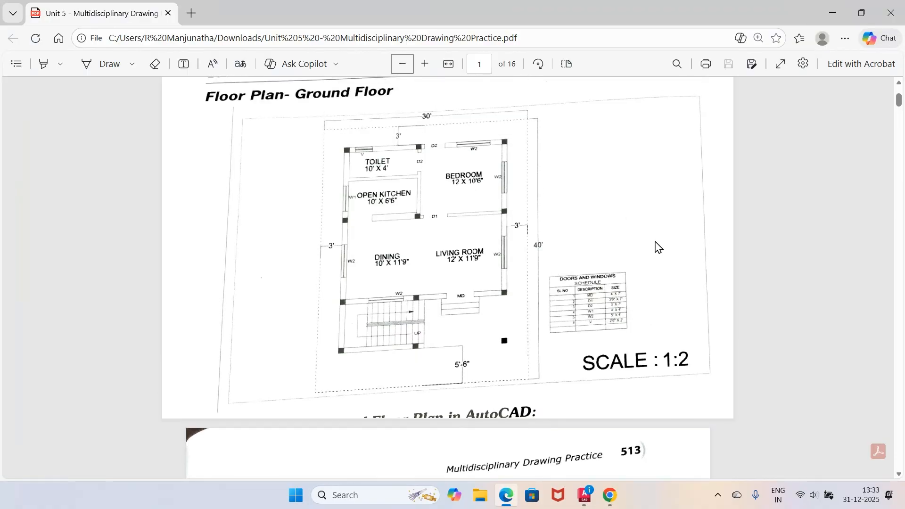